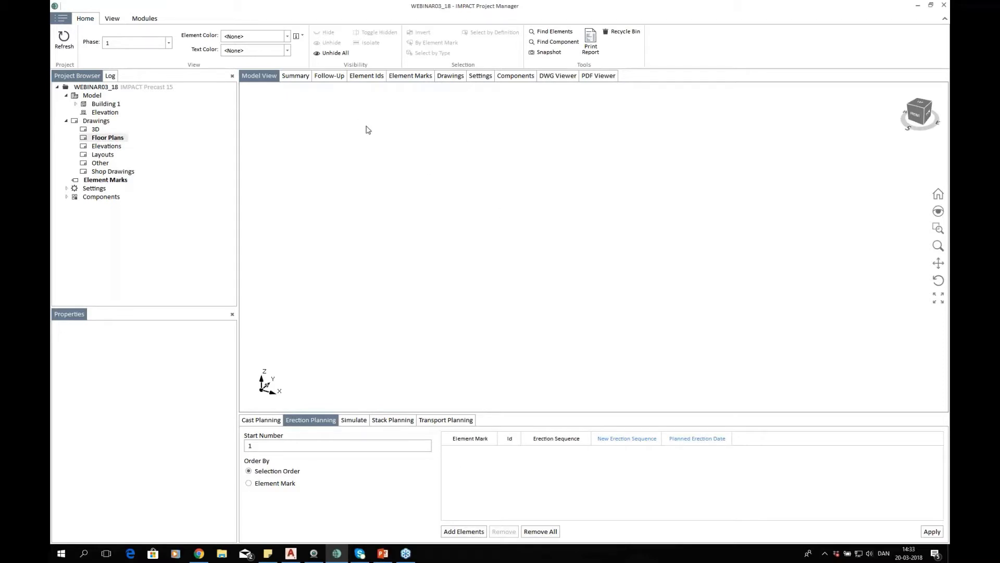
Open the floor plan drawing GA-0101 from the project's Floor Plans drawings
double_click(108, 139)
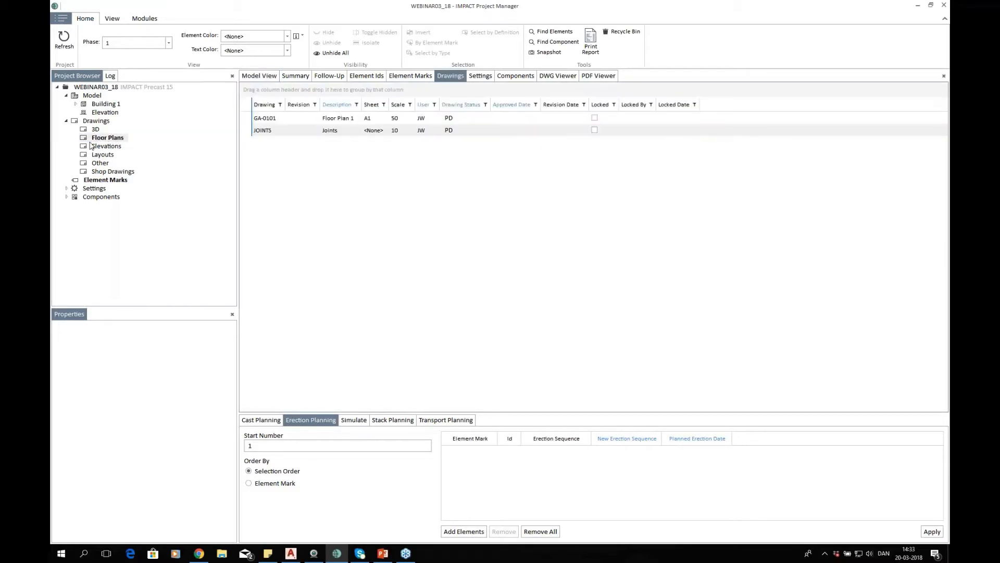
left_click(279, 118)
right_click(277, 119)
left_click(507, 350)
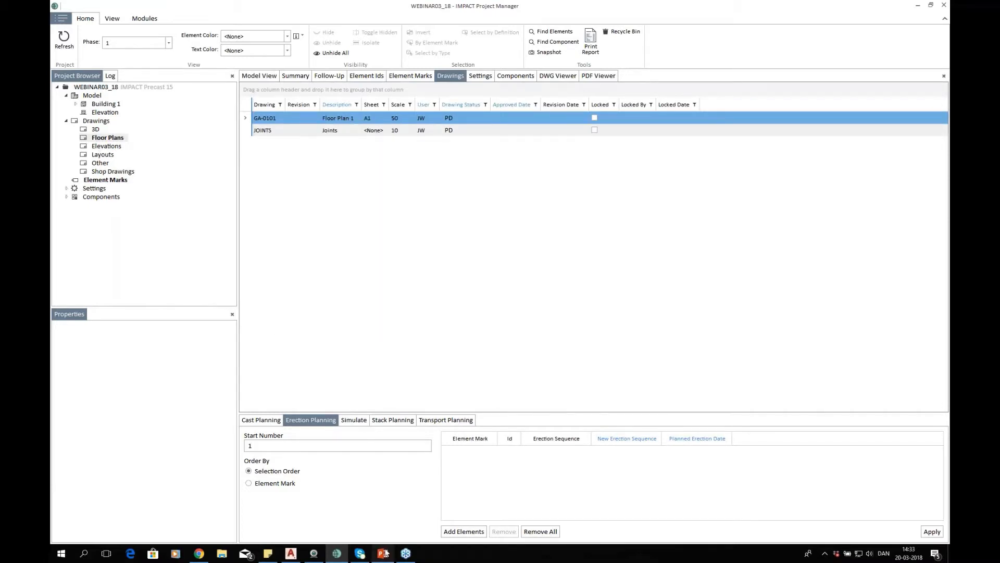
double_click(261, 124)
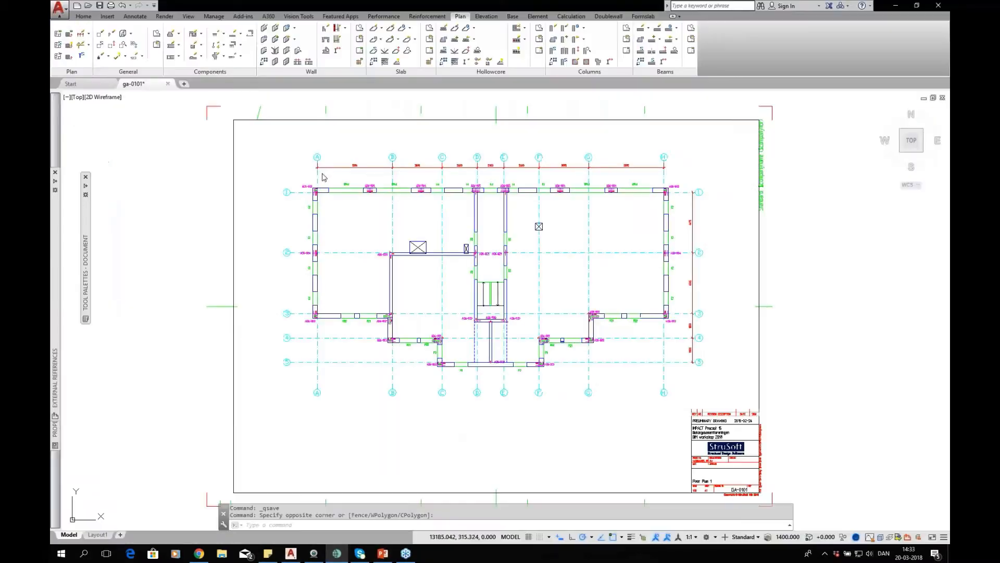
left_click(464, 285)
mouse_move(496, 277)
middle_mouse_down()
mouse_move(440, 277)
mouse_move(444, 258)
middle_mouse_up()
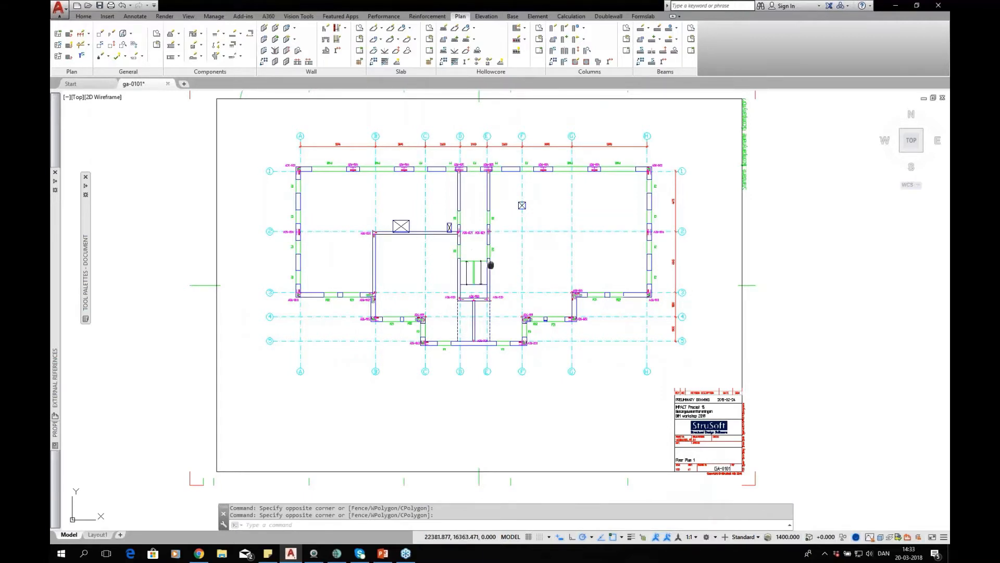
middle_click_drag(490, 265, 491, 266)
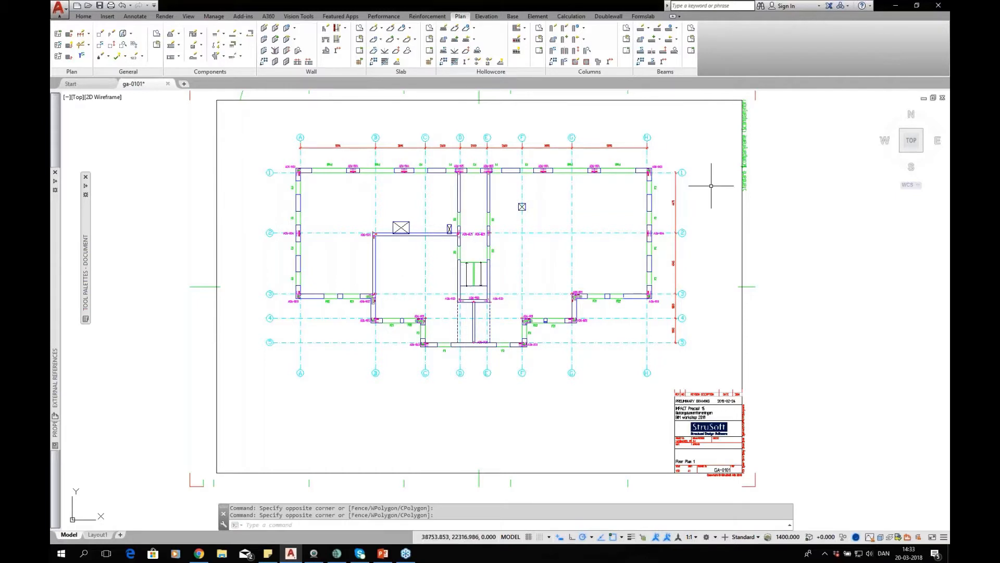
middle_click_drag(554, 227, 557, 233)
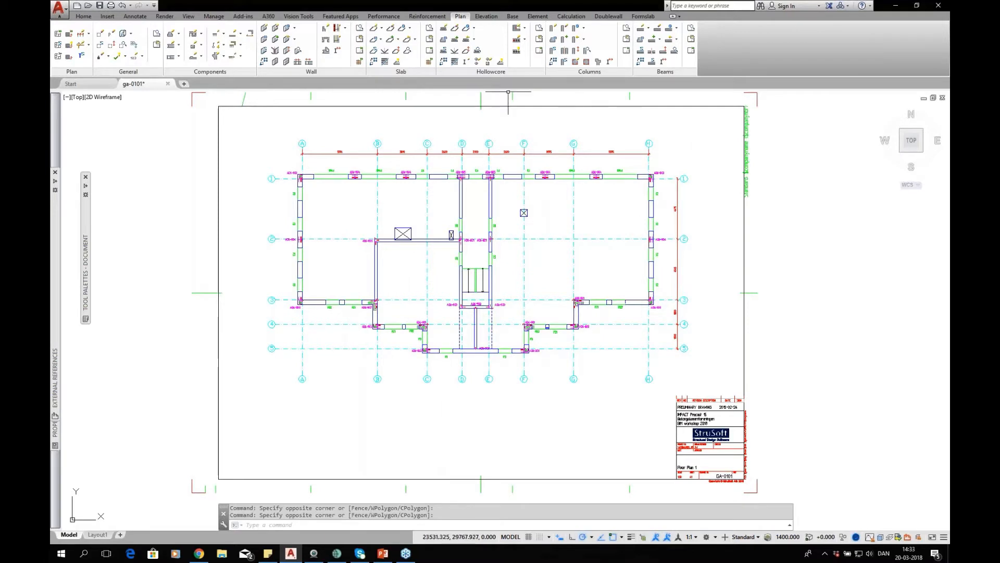
middle_click_drag(559, 276, 552, 284)
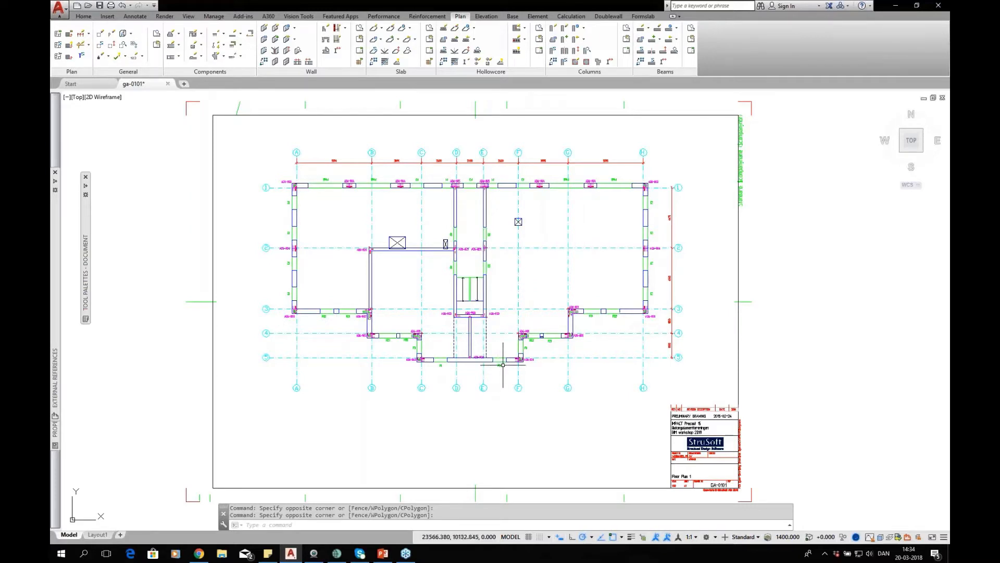
Start drawing a Sandwich wall with the plan Draw Wall tool, picking the start point at the corner of grid lines A and 1
left_click(265, 28)
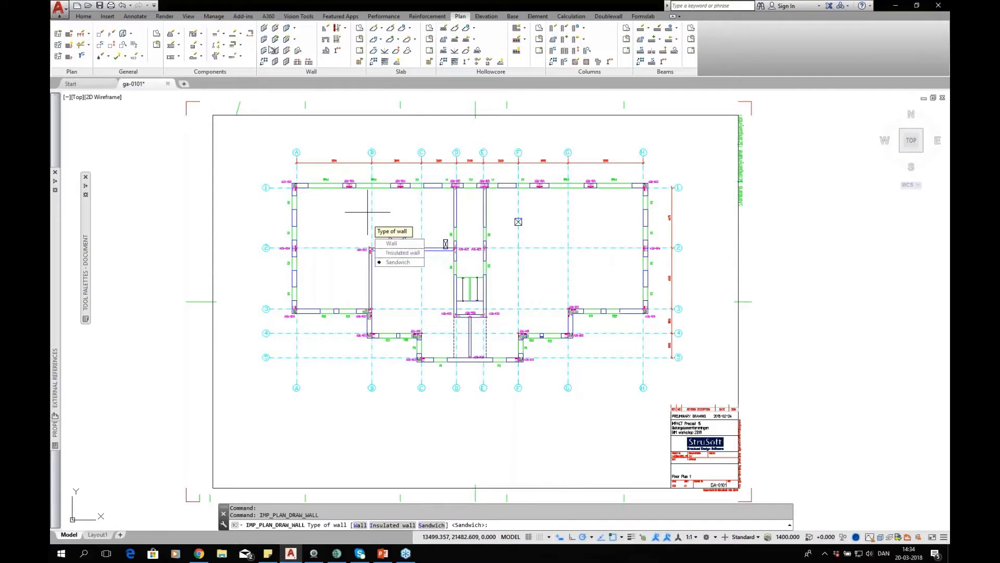
left_click(407, 265)
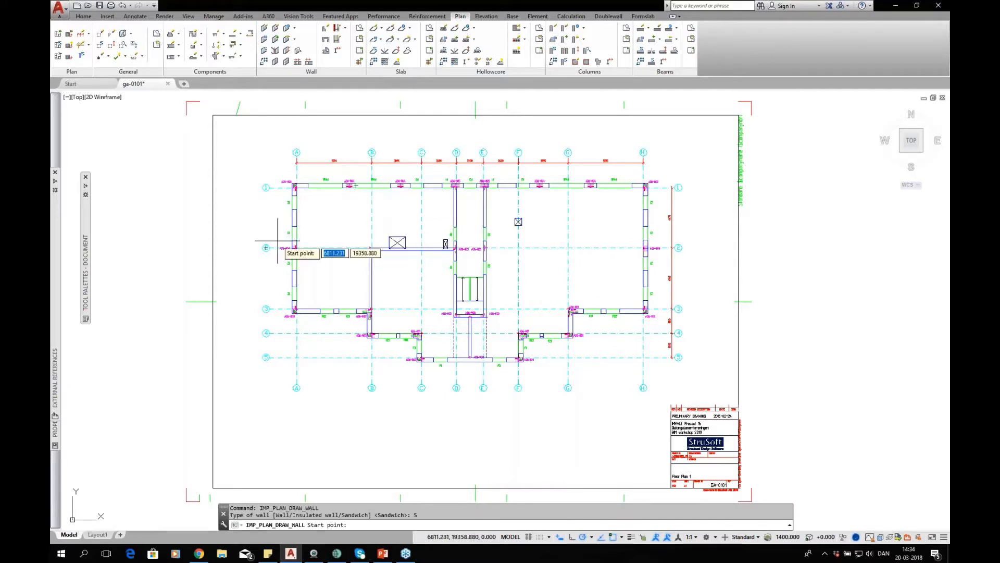
scroll(295, 186, "up", 10)
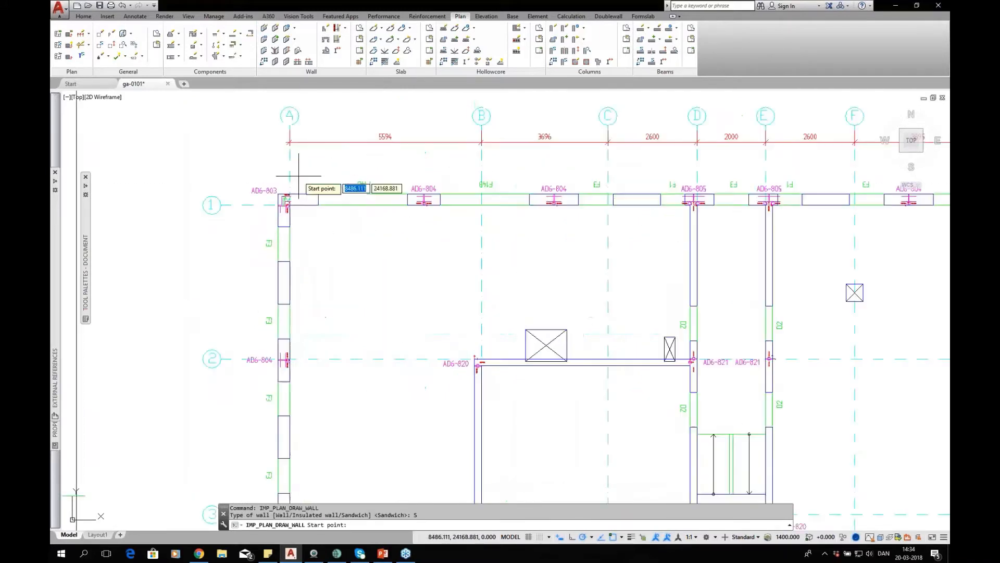
scroll(299, 305, "up", 5)
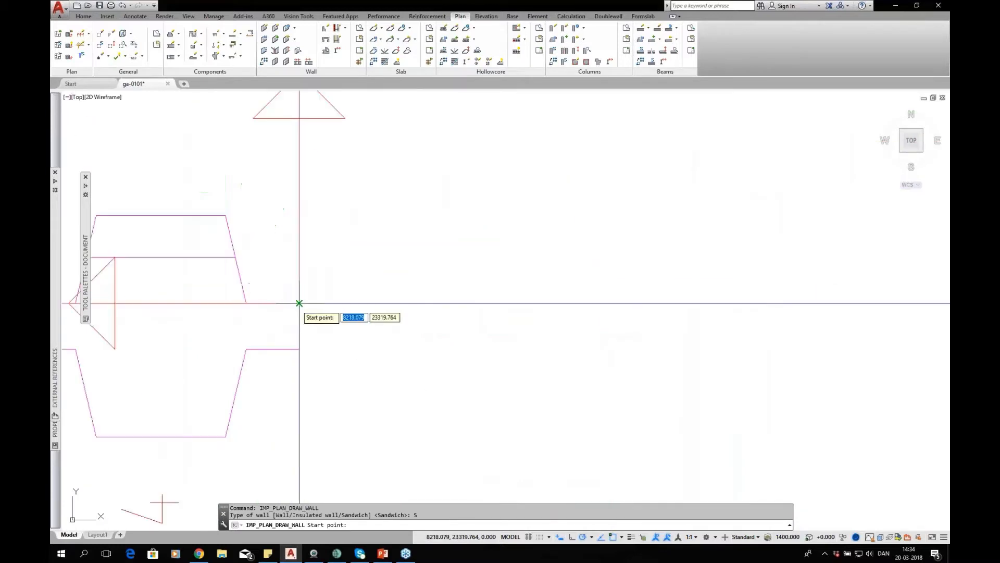
left_click(299, 303)
Draw the wall along grid line 1 to the outer corner at grid line H
scroll(583, 391, "down", 5)
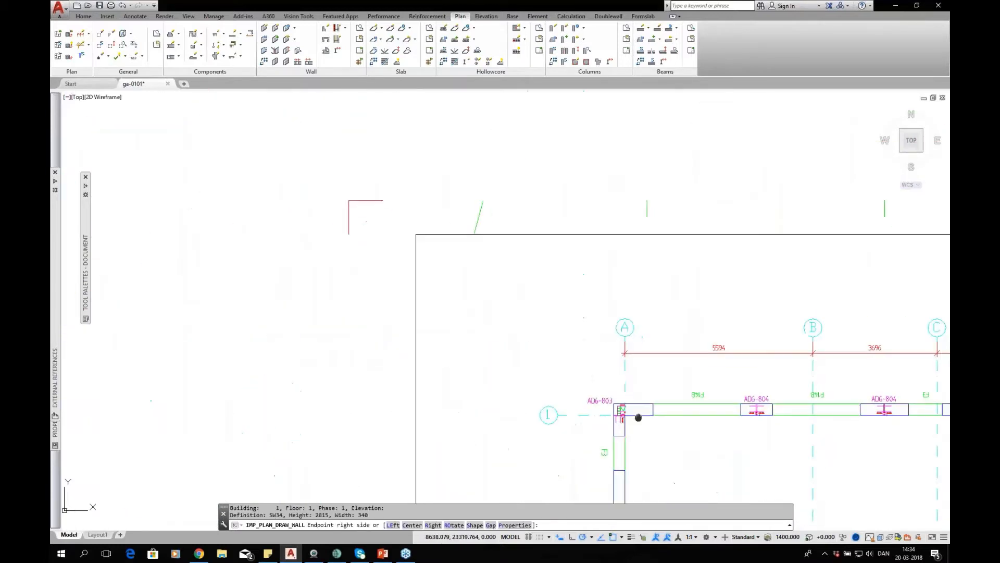
middle_click_drag(565, 361, 405, 257)
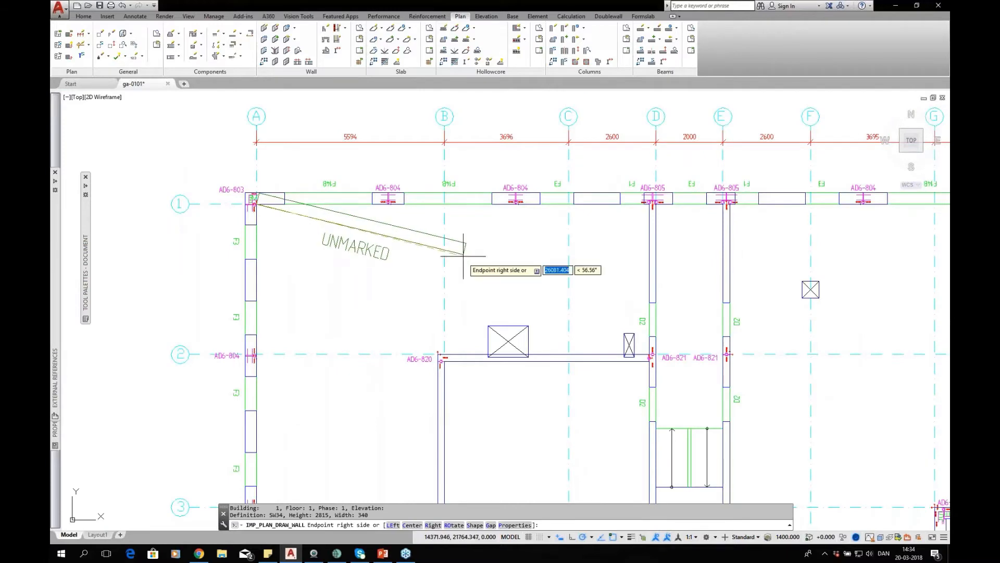
scroll(485, 253, "down", 3)
scroll(495, 216, "up", 2)
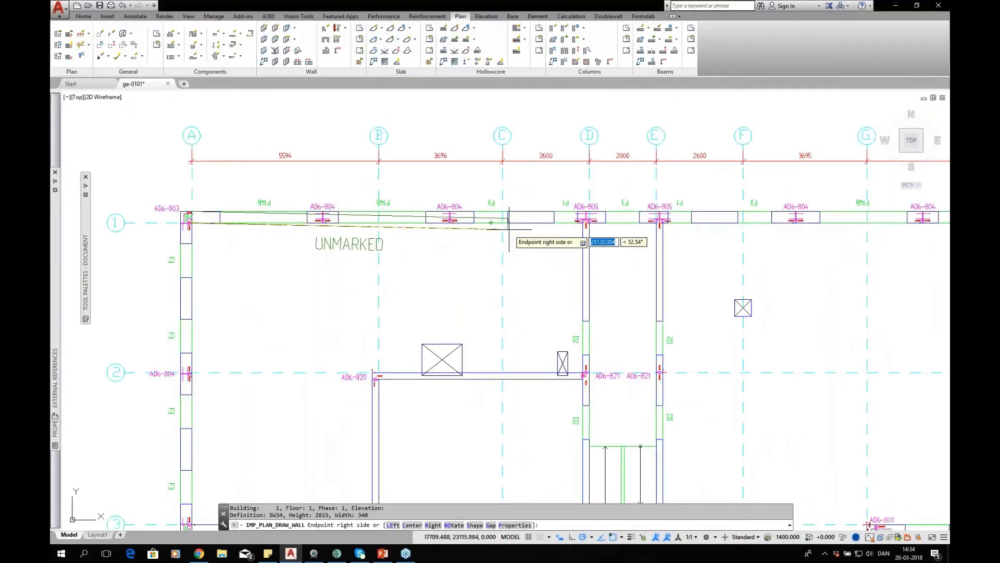
scroll(526, 224, "down", 4)
scroll(662, 196, "up", 12)
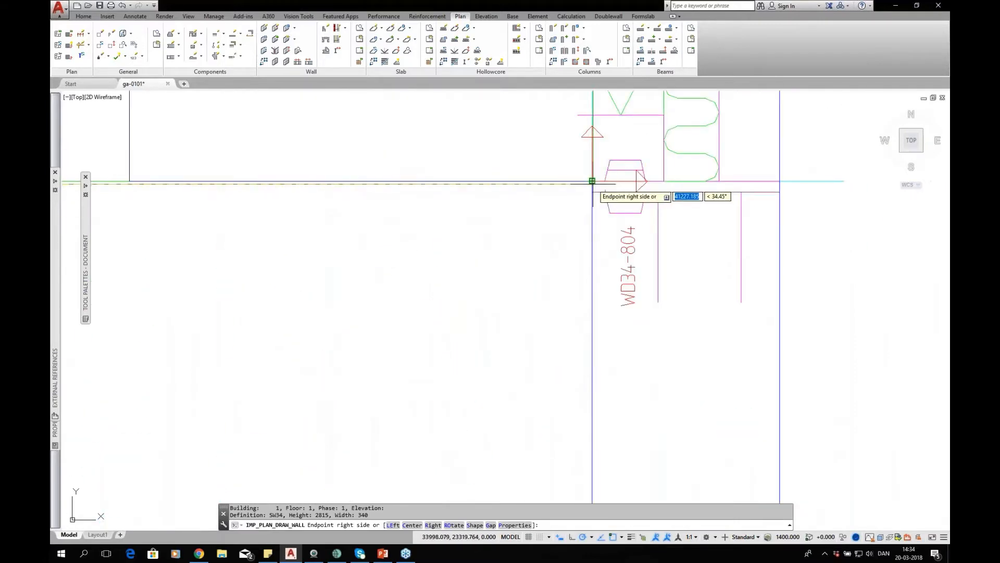
scroll(591, 180, "up", 2)
left_click(591, 180)
scroll(632, 286, "down", 10)
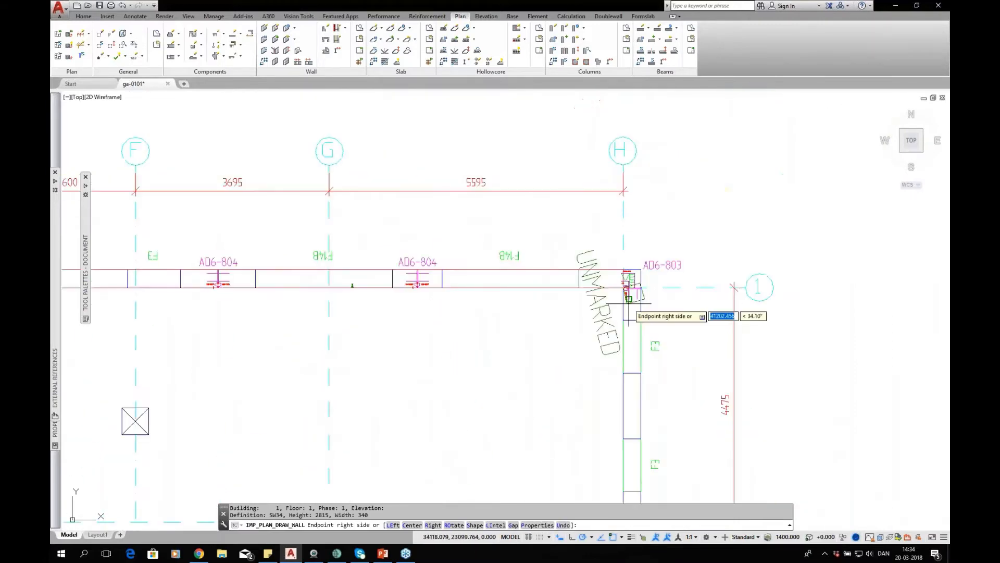
Continue the wall down the building's side to the next outer corner
scroll(632, 327, "up", 12)
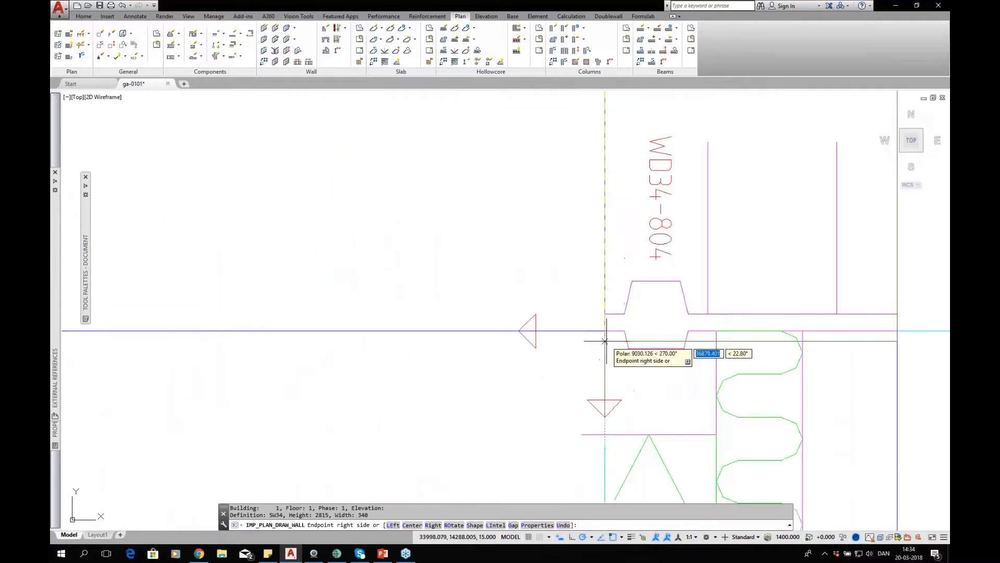
scroll(603, 327, "down", 10)
scroll(508, 291, "up", 3)
scroll(570, 339, "up", 8)
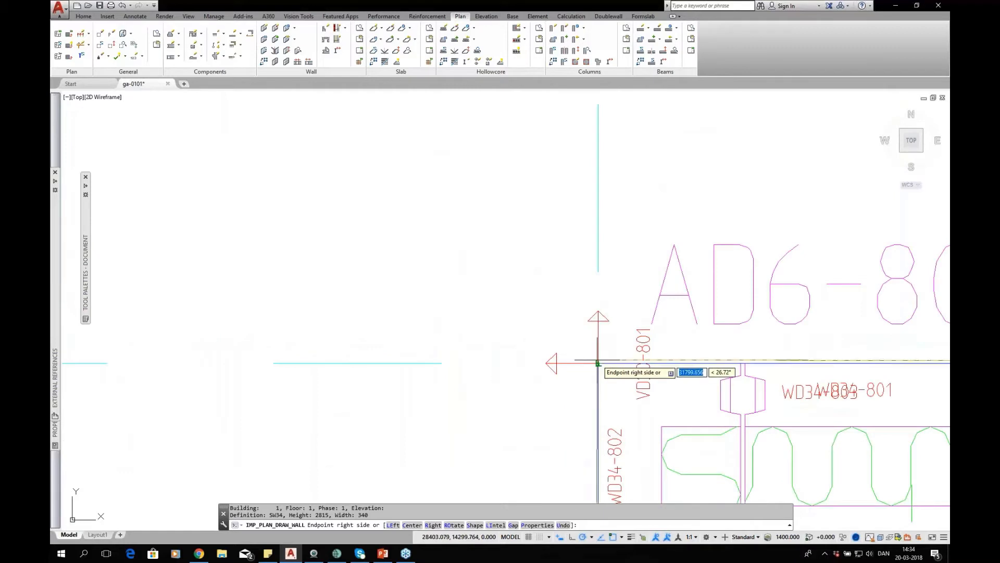
left_click(598, 363)
Continue the wall westward along the building outline to the next corner
scroll(598, 363, "down", 5)
scroll(592, 385, "up", 8)
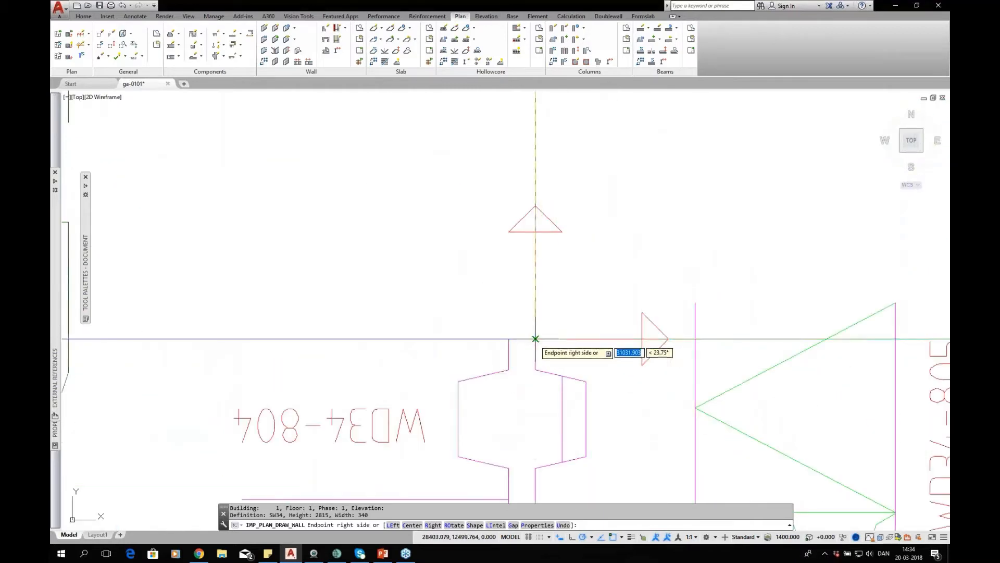
scroll(535, 339, "down", 6)
scroll(380, 351, "down", 2)
scroll(364, 324, "up", 10)
scroll(380, 342, "down", 8)
scroll(424, 401, "up", 8)
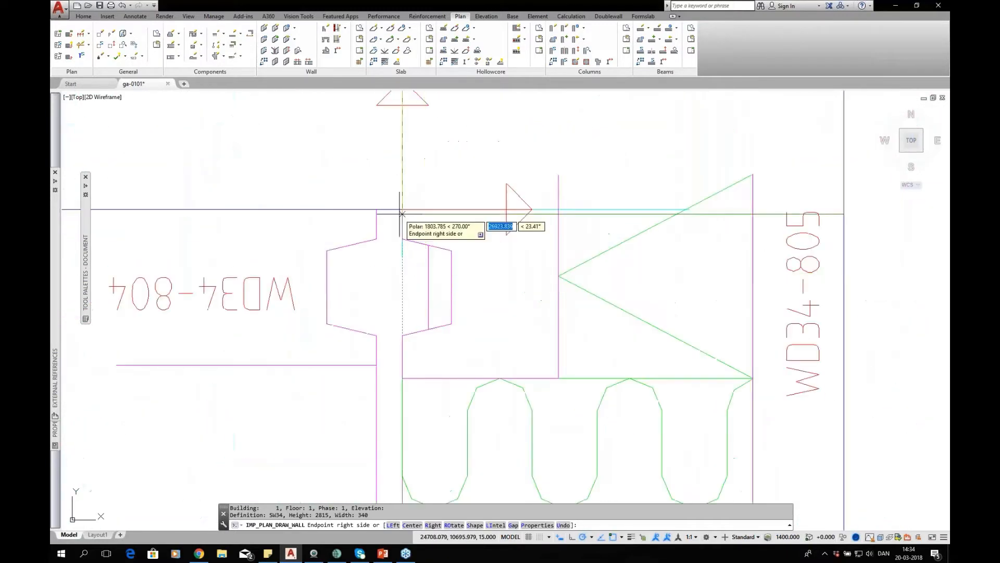
scroll(401, 219, "down", 6)
middle_click_drag(194, 276, 373, 310)
scroll(282, 312, "up", 1)
scroll(188, 313, "up", 5)
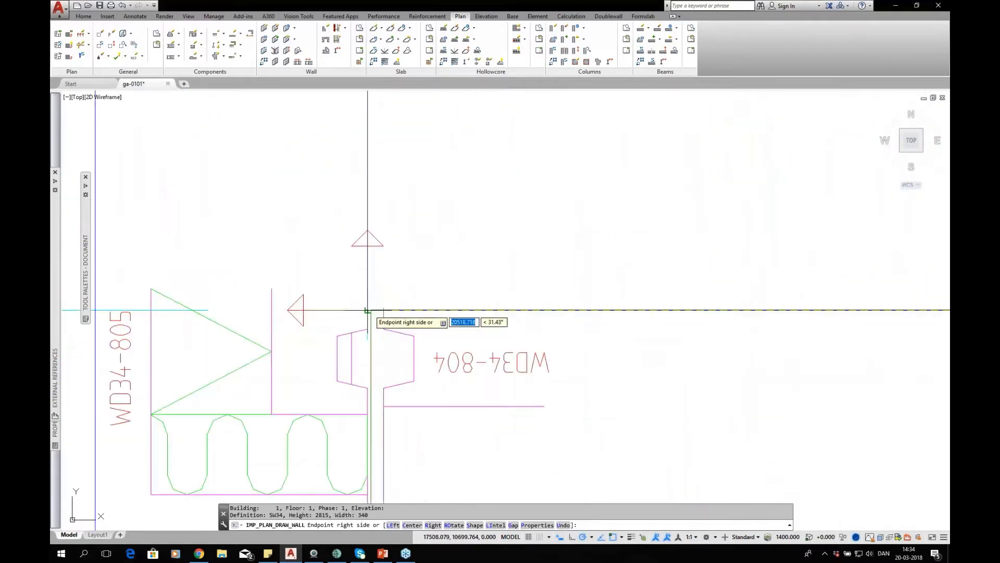
scroll(396, 271, "down", 6)
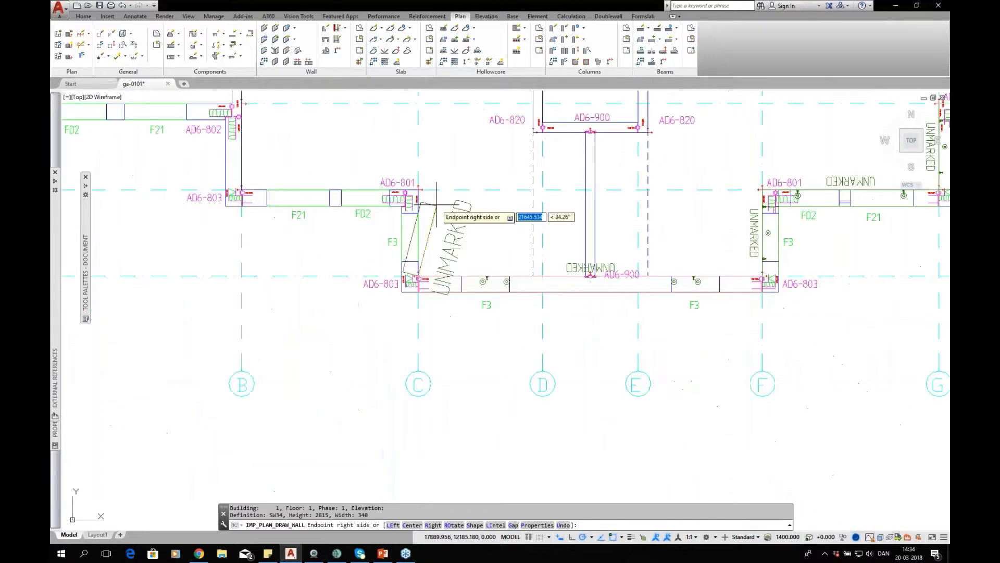
scroll(419, 198, "up", 5)
scroll(453, 221, "down", 5)
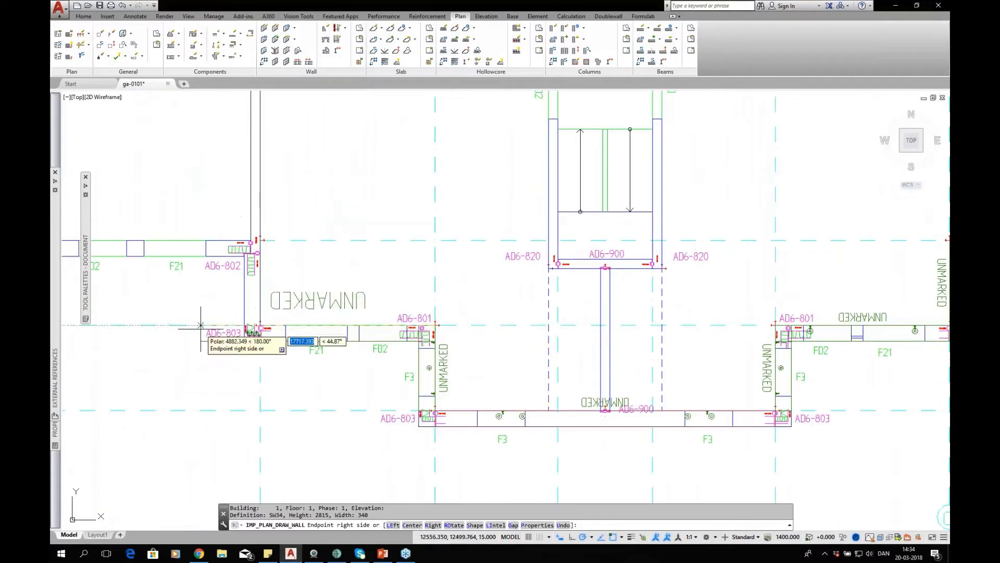
scroll(250, 329, "up", 5)
scroll(240, 268, "up", 4)
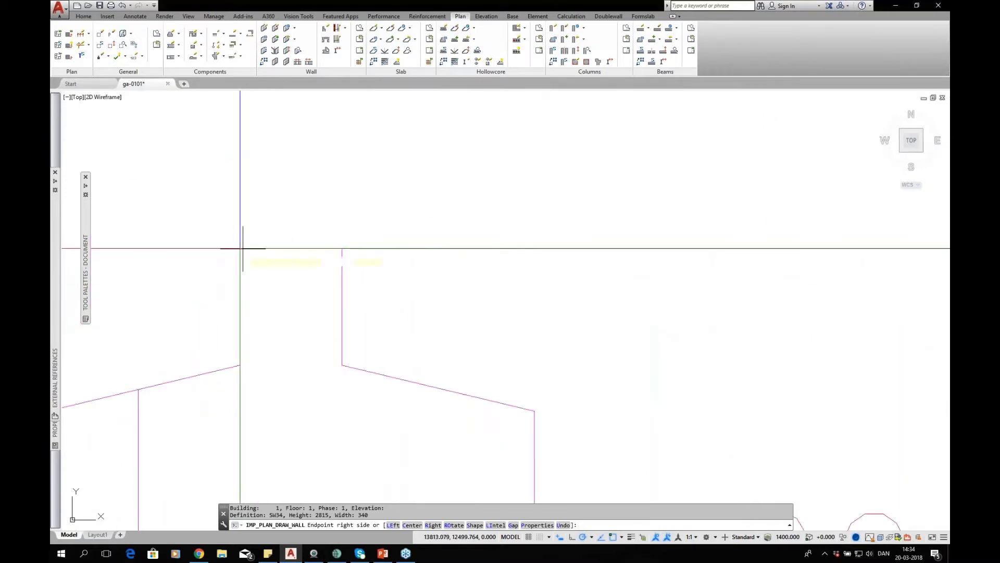
scroll(243, 261, "down", 5)
scroll(328, 271, "up", 5)
left_click(265, 252)
Continue the wall along grid line 3 to the corner at grid line A
scroll(309, 336, "down", 6)
middle_click_drag(219, 357, 524, 364)
scroll(168, 343, "up", 5)
scroll(435, 332, "up", 2)
left_click(421, 300)
Close the wall outline at the starting corner of grid lines A and 1 and finish the command
scroll(421, 301, "down", 8)
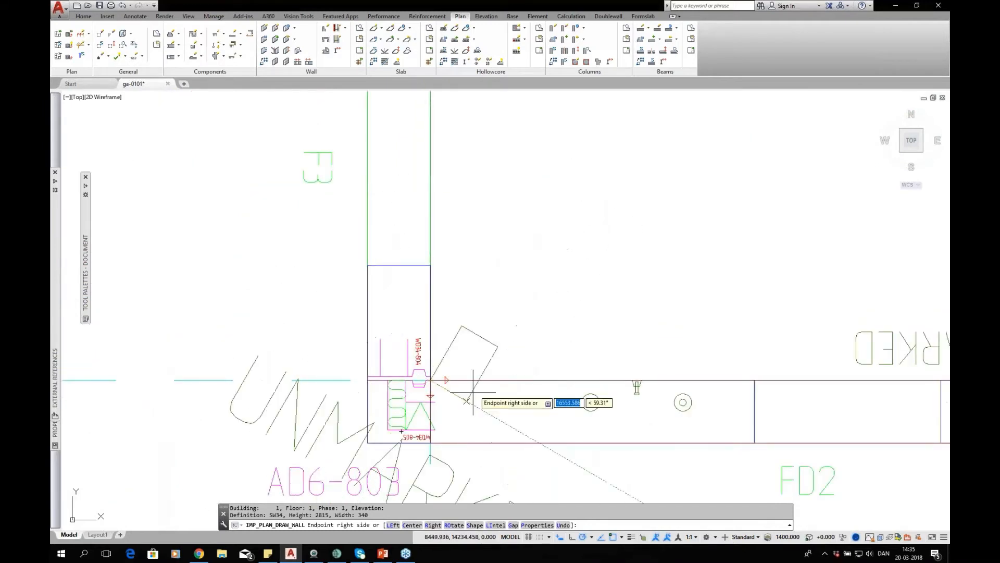
scroll(396, 375, "down", 6)
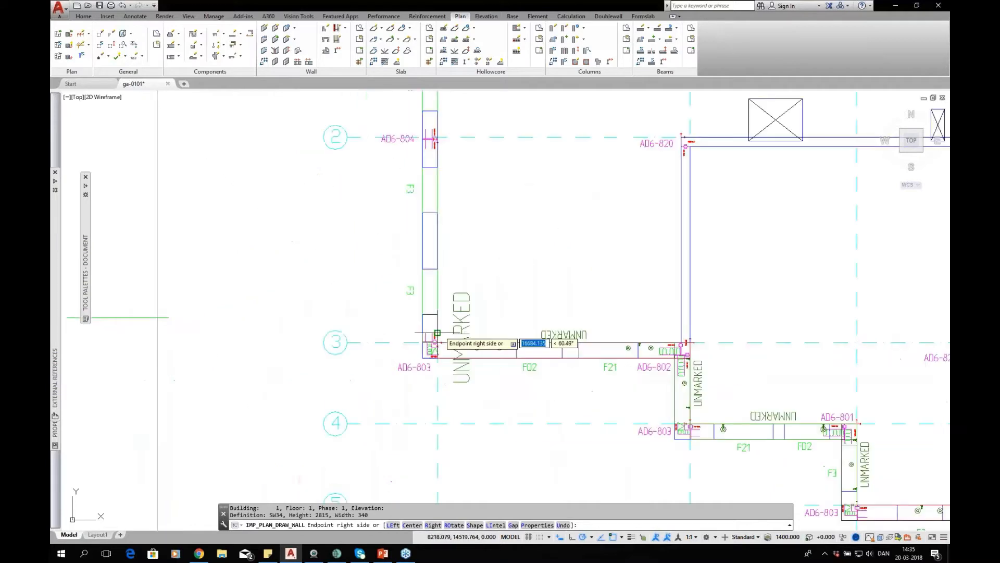
scroll(400, 397, "up", 3)
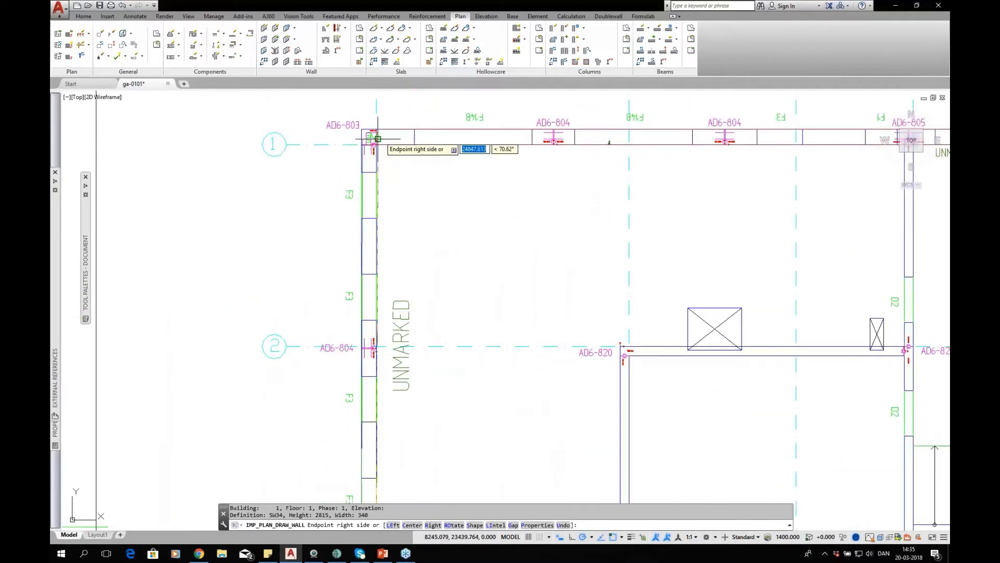
scroll(360, 138, "up", 5)
scroll(346, 167, "up", 4)
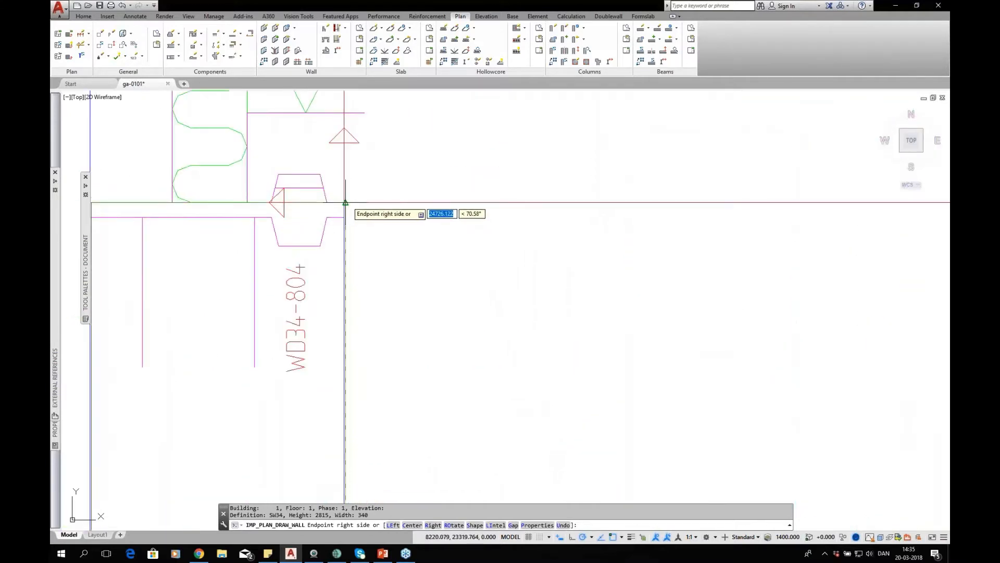
scroll(345, 202, "up", 2)
scroll(335, 204, "up", 2)
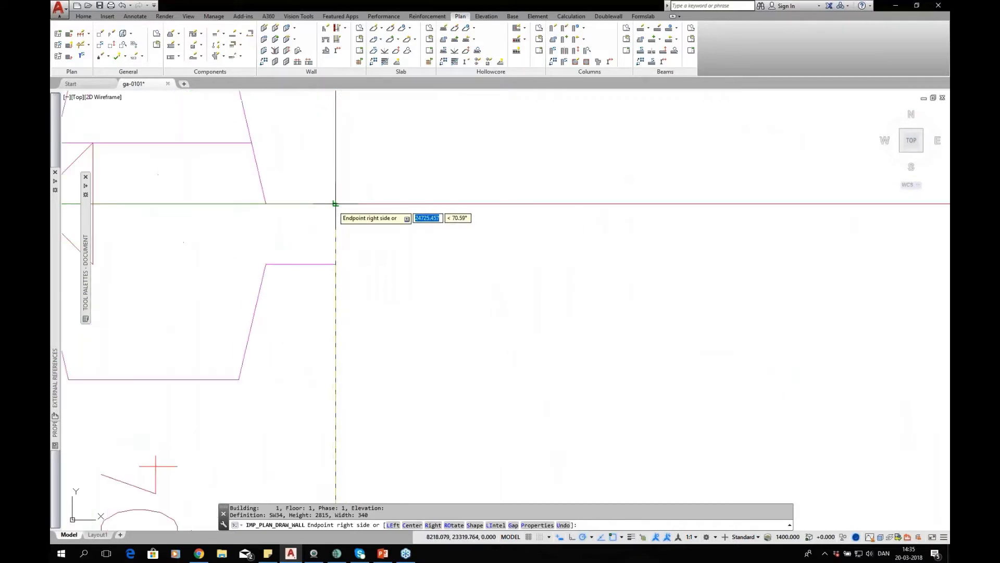
left_click(335, 203)
scroll(454, 315, "down", 7)
key("Return")
Switch the viewport to SW Isometric and save the drawing
scroll(682, 218, "down", 6)
scroll(682, 218, "down", 8)
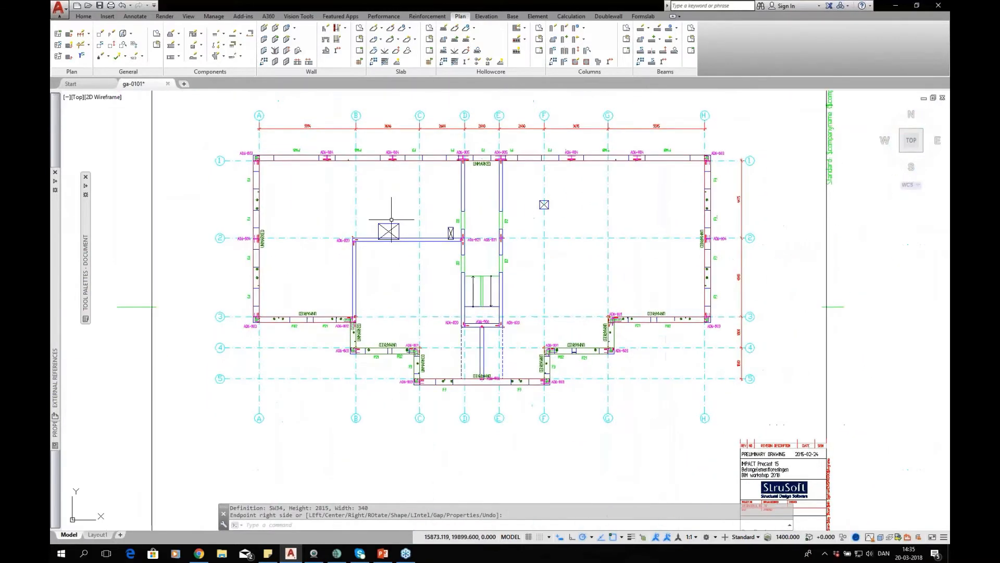
left_click(78, 97)
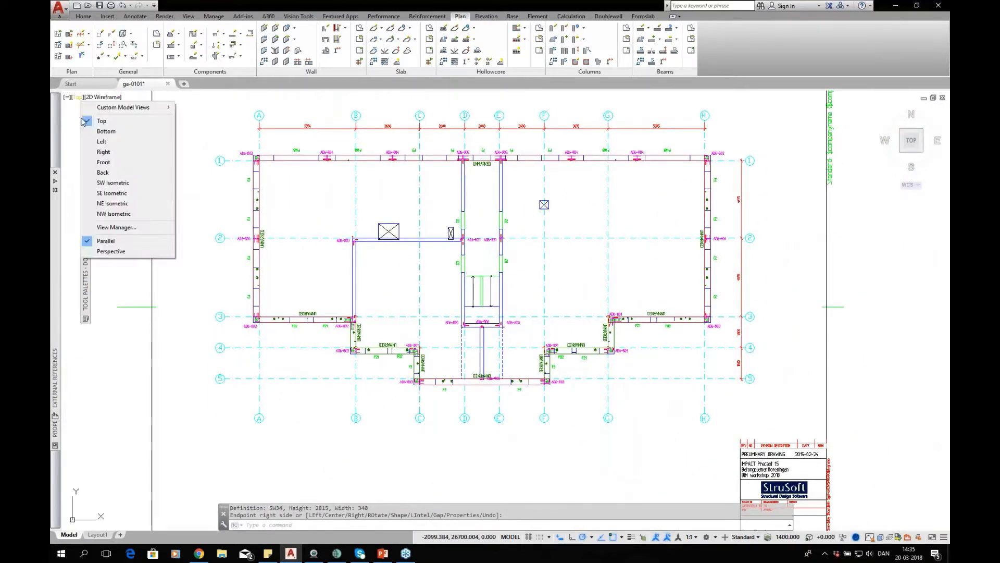
left_click(114, 183)
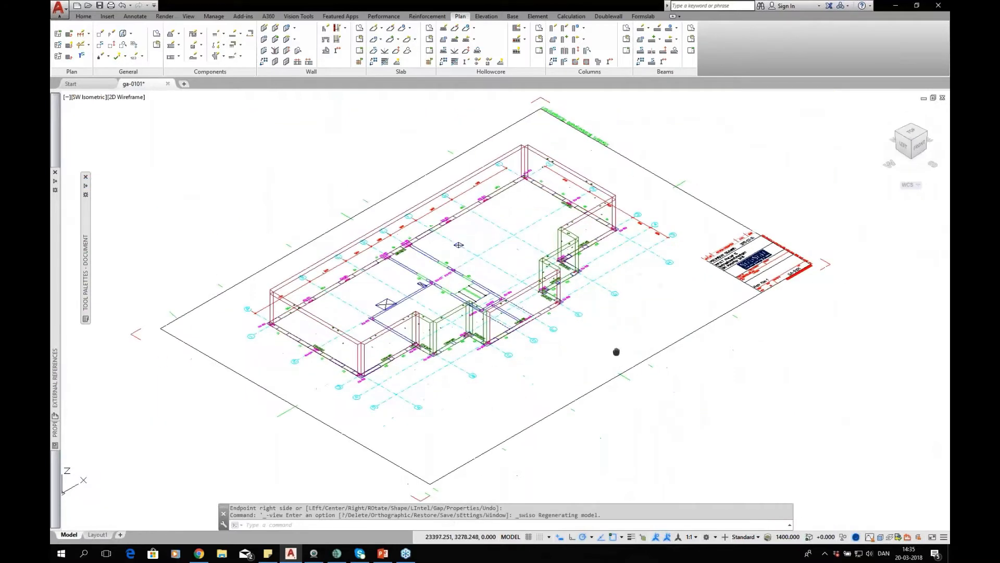
key("ctrl+s")
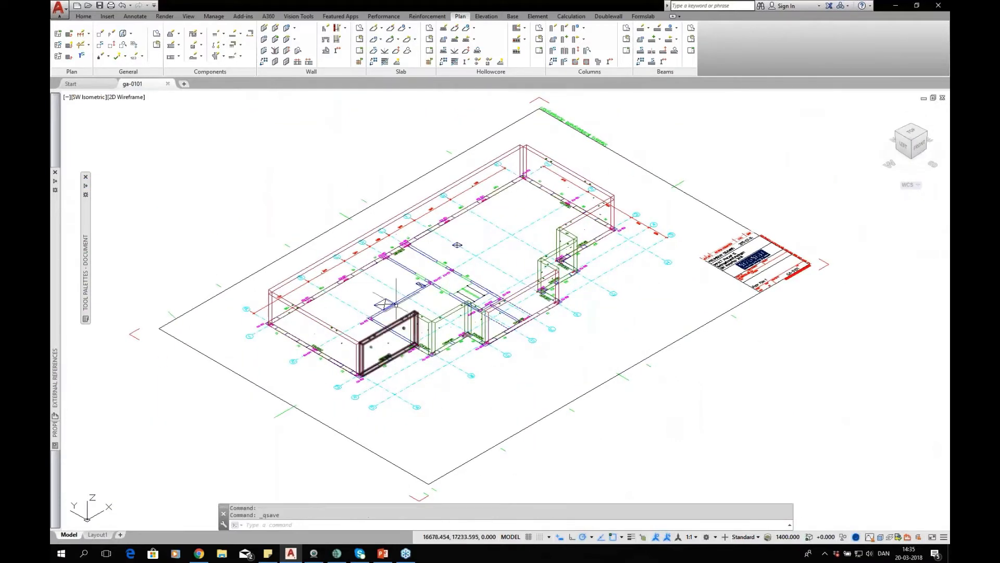
Examine the new walls in the isometric view
middle_click_drag(464, 280, 525, 280)
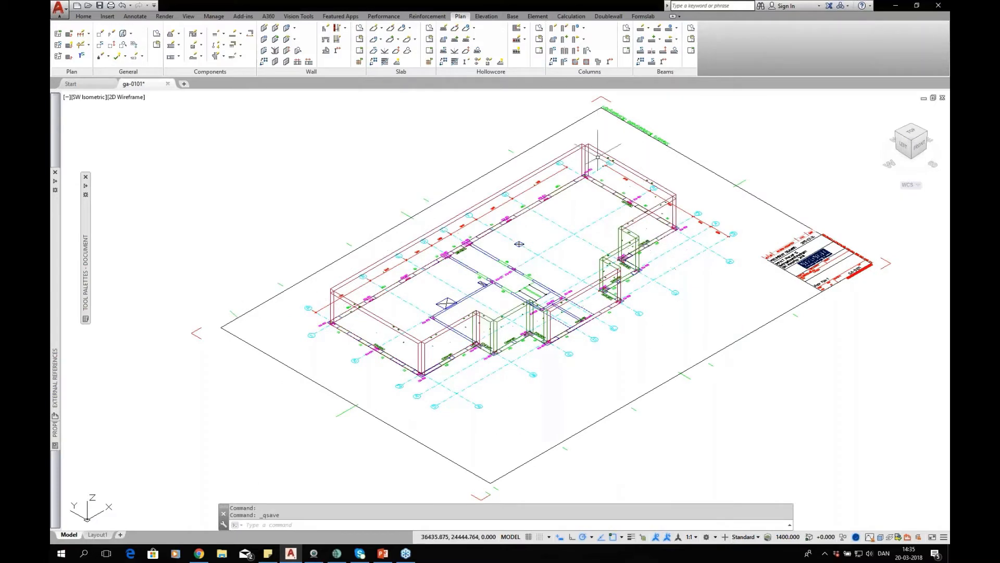
scroll(494, 321, "up", 6)
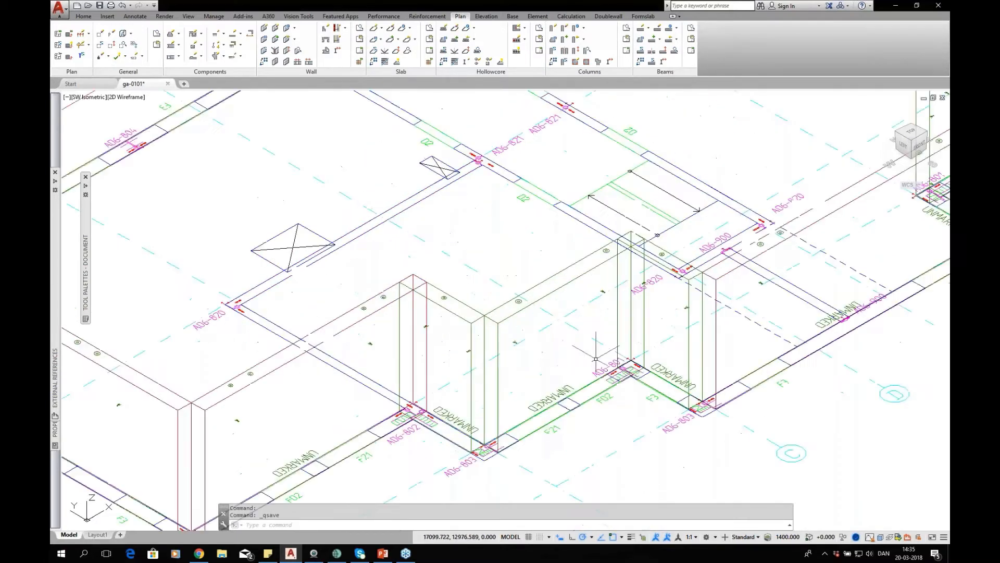
Switch the viewport back to the Top view of the floor plan
middle_click_drag(596, 353, 570, 326)
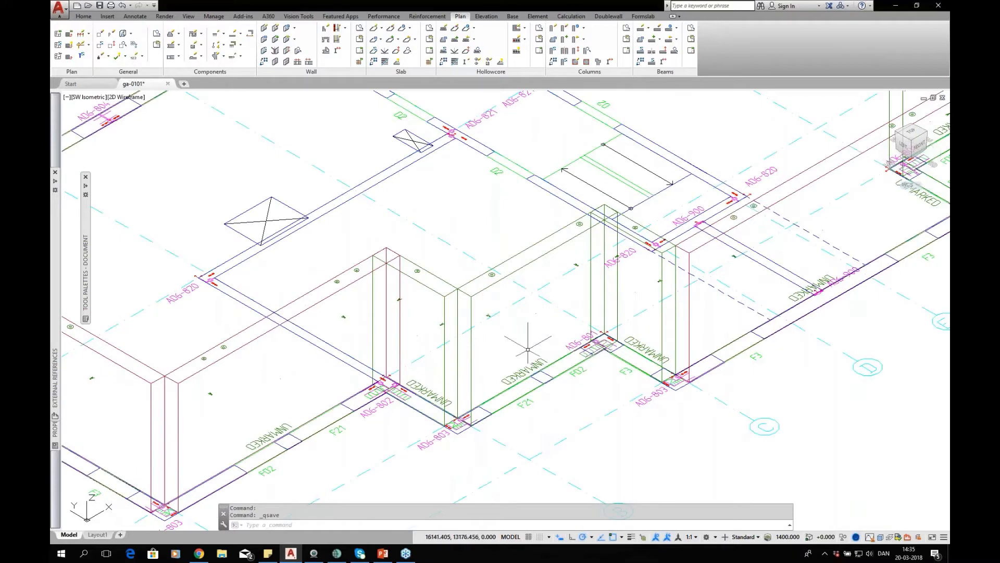
scroll(540, 267, "down", 6)
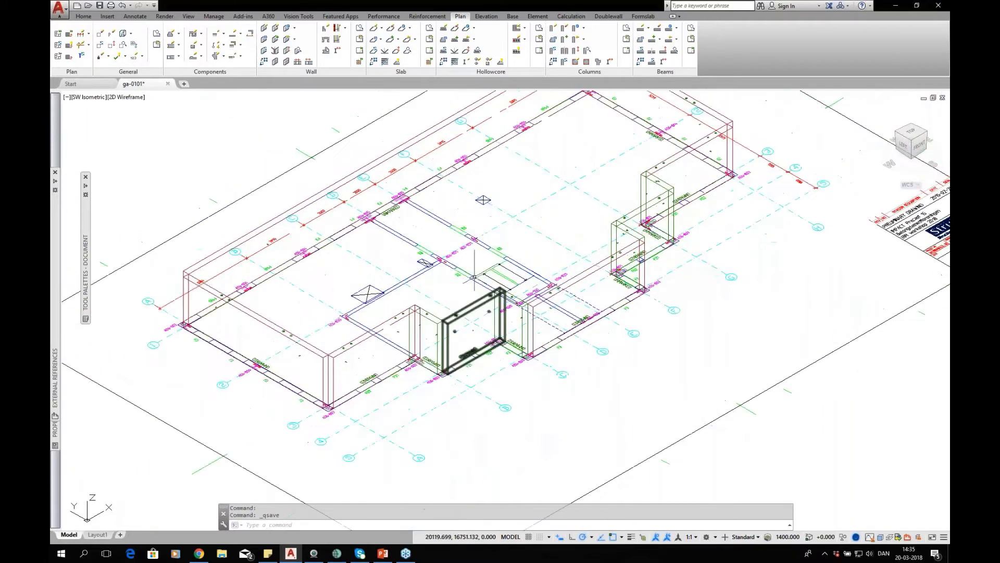
left_click(87, 100)
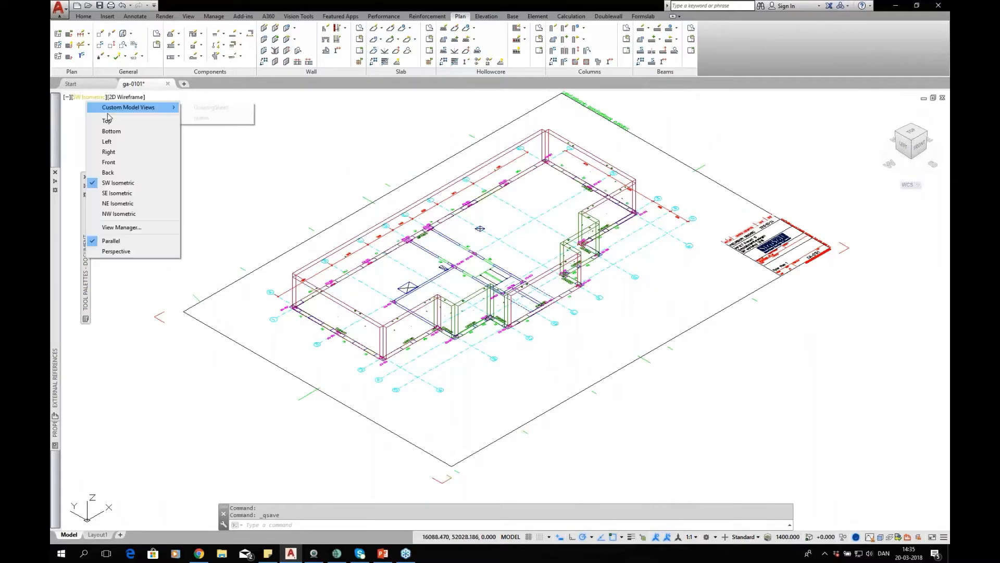
left_click(100, 121)
scroll(525, 227, "up", 4)
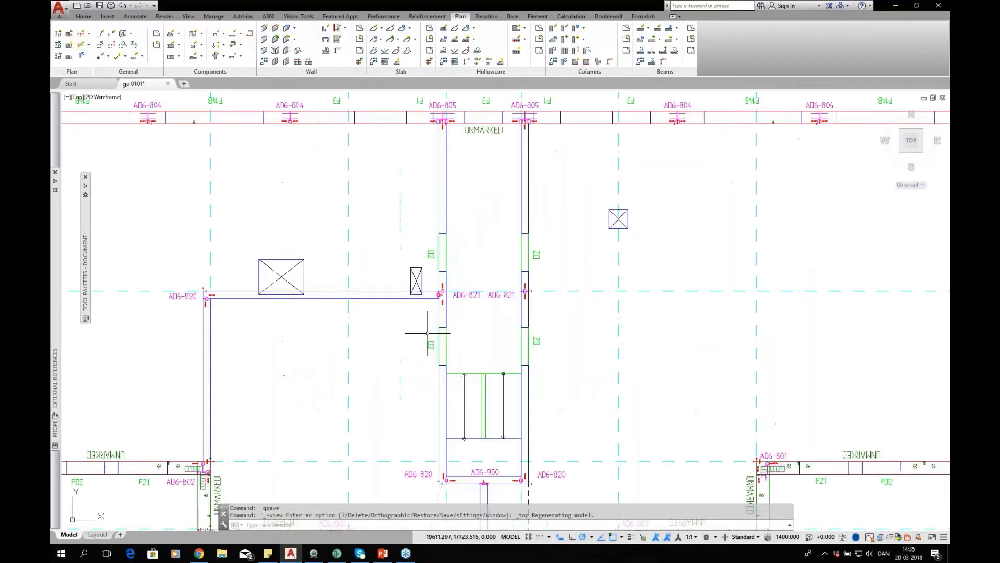
Start a Wall-type wall at grid lines B and 3 and draw it up along grid line B to grid line 2
left_click(264, 38)
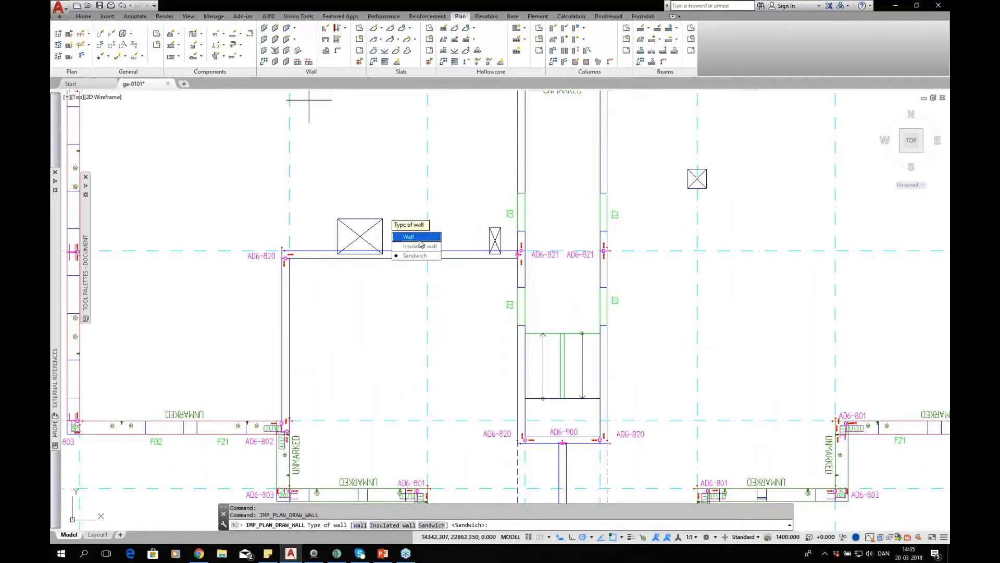
left_click(420, 240)
scroll(266, 440, "up", 5)
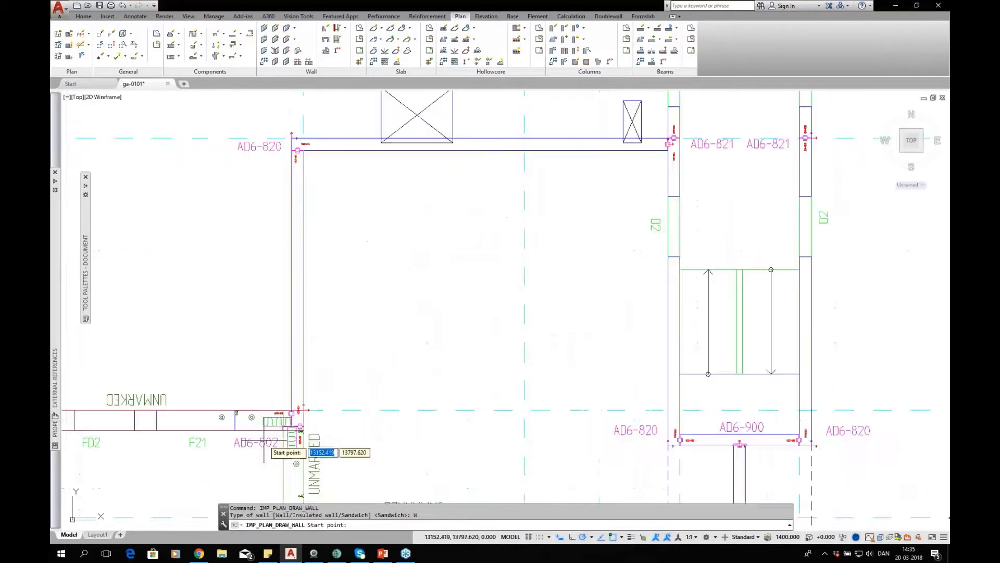
left_click(403, 372)
scroll(404, 372, "down", 5)
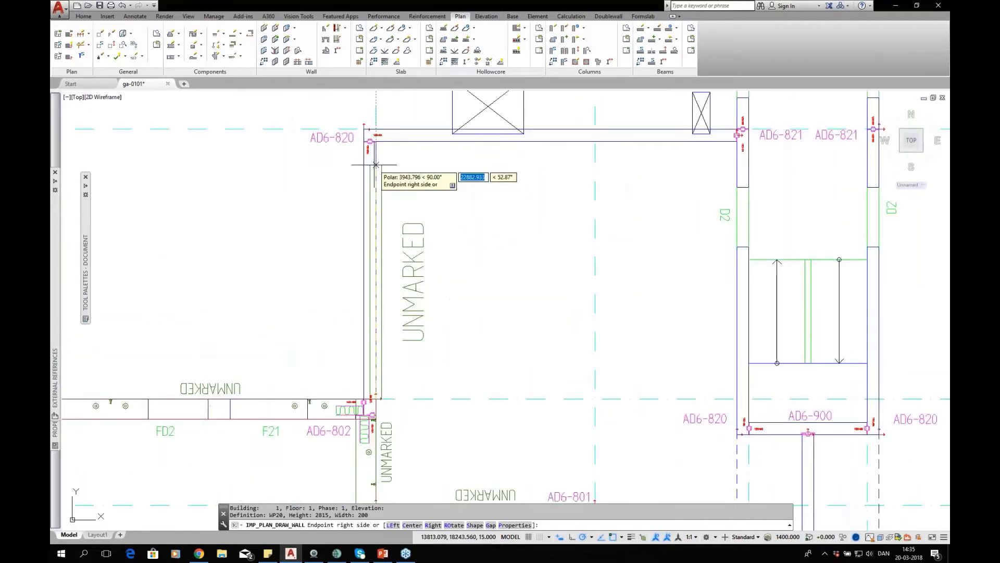
key("Return")
scroll(371, 136, "up", 8)
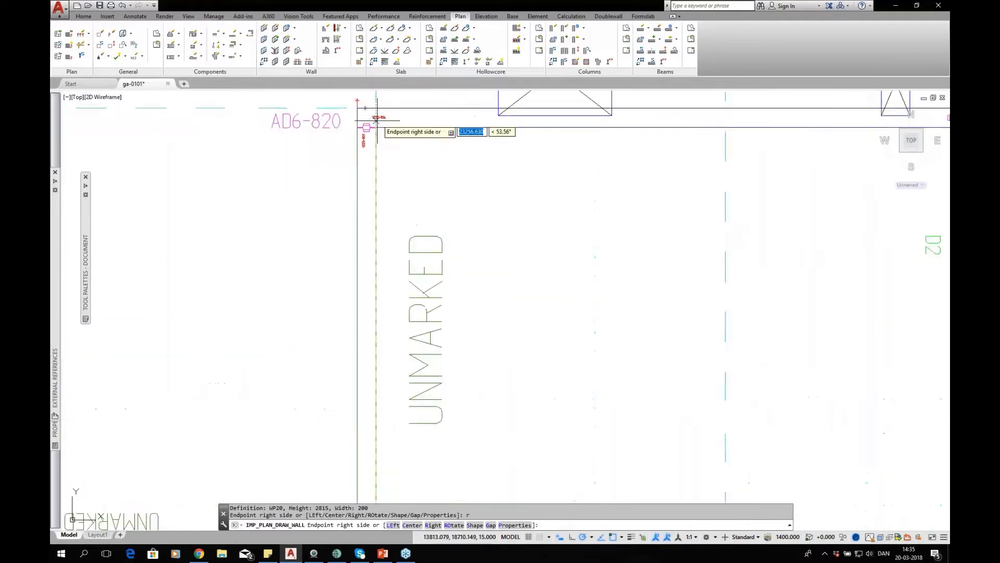
left_click(381, 175)
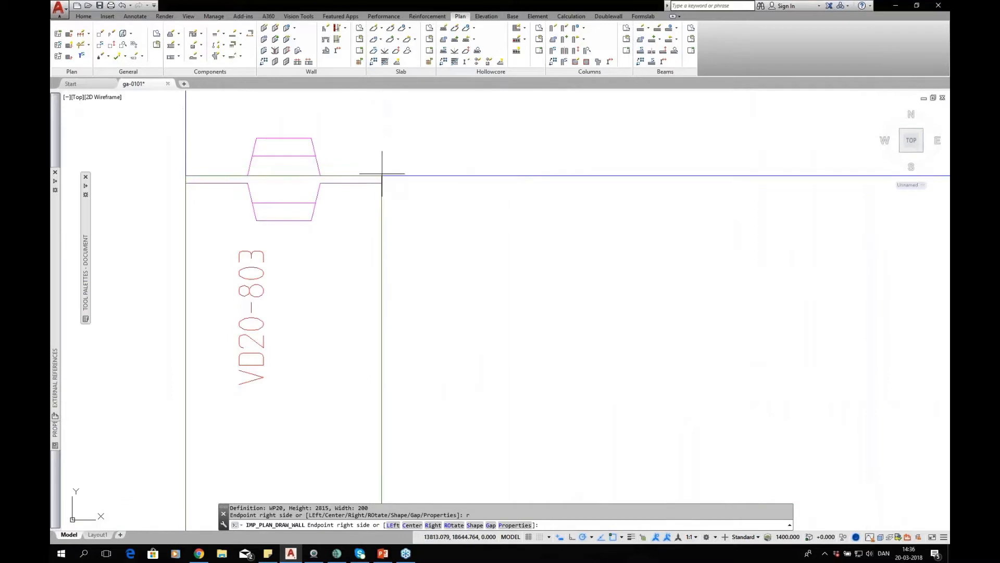
Continue the wall along grid line 2 to grid line D and finish the command
scroll(729, 247, "down", 9)
middle_click_drag(762, 259, 135, 303)
scroll(599, 272, "up", 4)
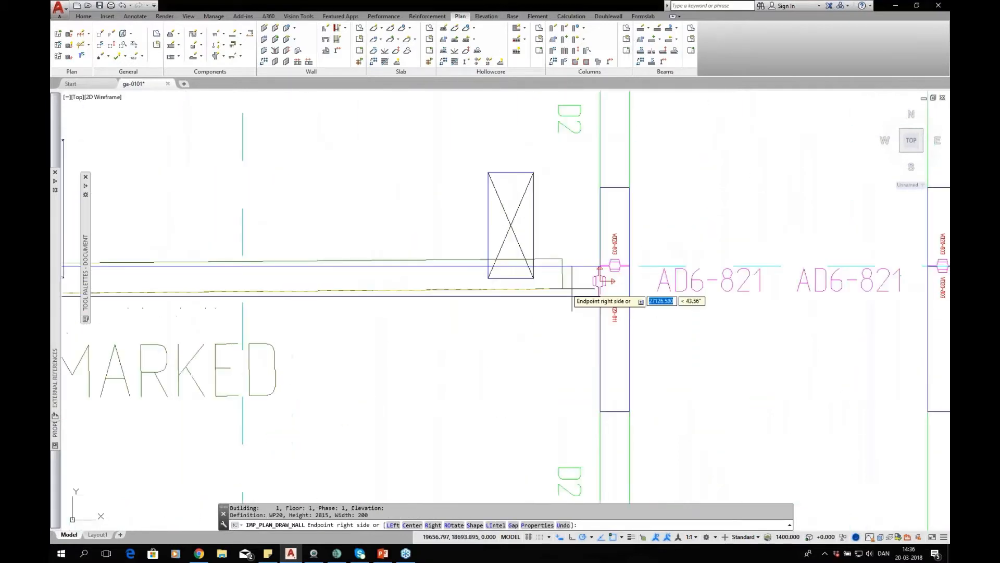
scroll(600, 285, "up", 6)
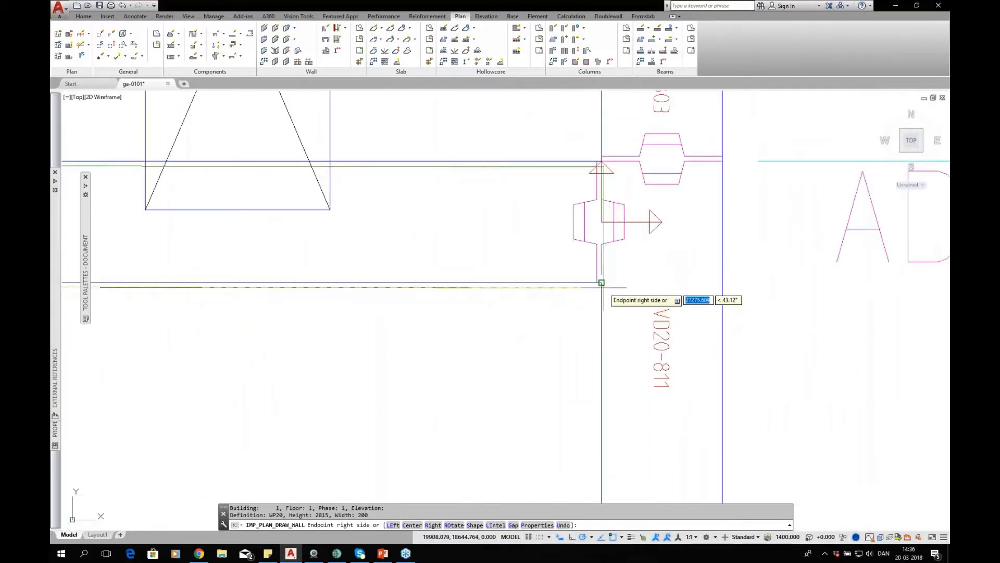
scroll(625, 321, "down", 5)
scroll(632, 325, "down", 2)
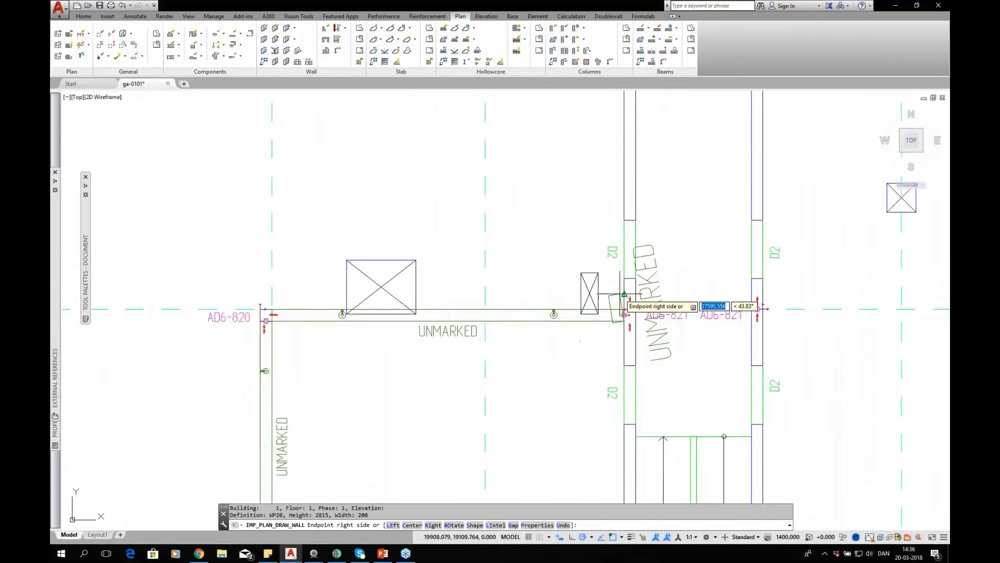
key("Return")
key("Return")
key("Return")
Draw another Wall-type wall around the stair core between grid lines D and E, starting and ending at grid line 1
scroll(625, 234, "down", 3)
scroll(599, 273, "up", 8)
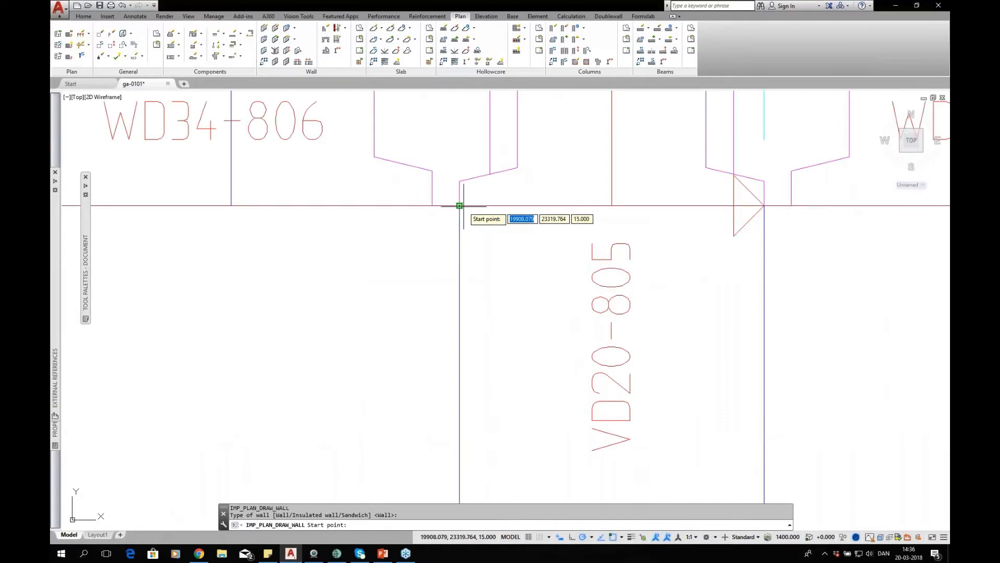
left_click(464, 210)
scroll(495, 312, "down", 4)
scroll(549, 318, "up", 4)
scroll(552, 333, "down", 4)
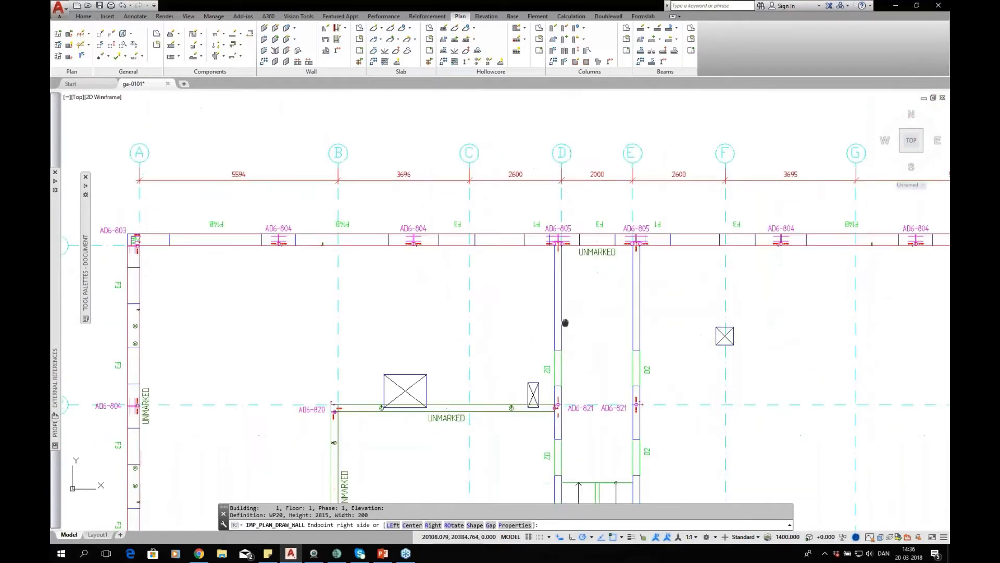
scroll(521, 376, "up", 5)
scroll(542, 286, "up", 4)
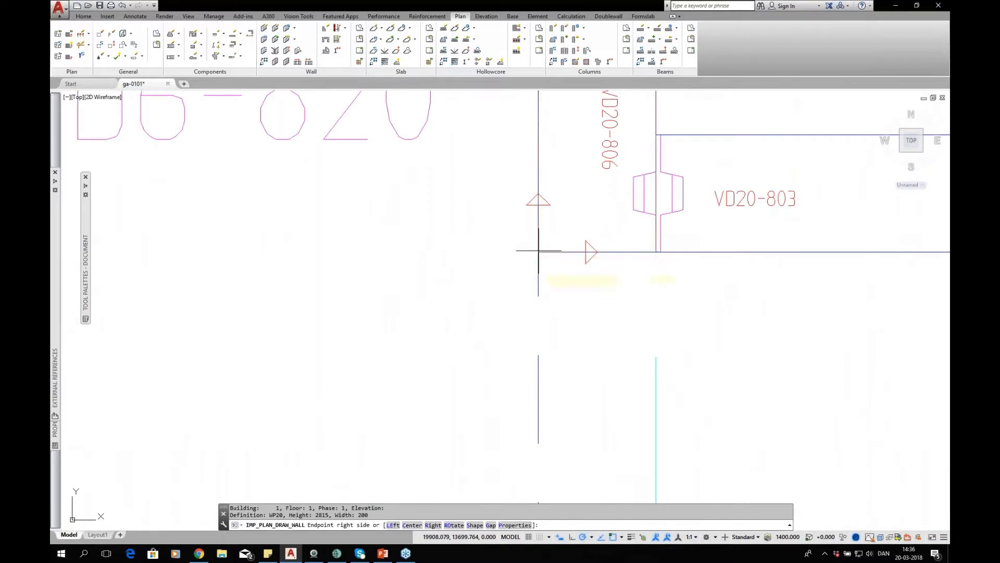
scroll(538, 253, "down", 4)
scroll(636, 298, "up", 4)
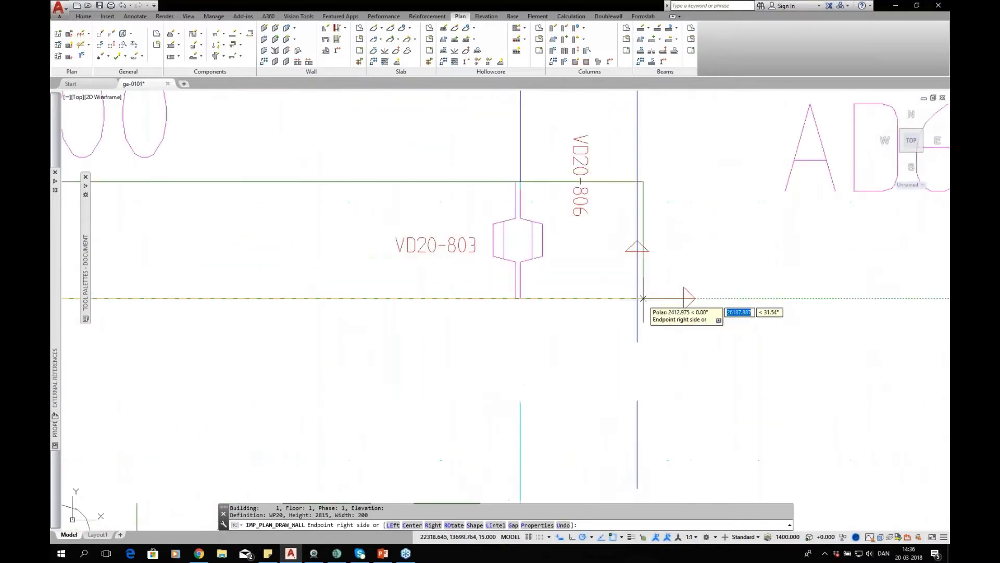
scroll(637, 298, "down", 5)
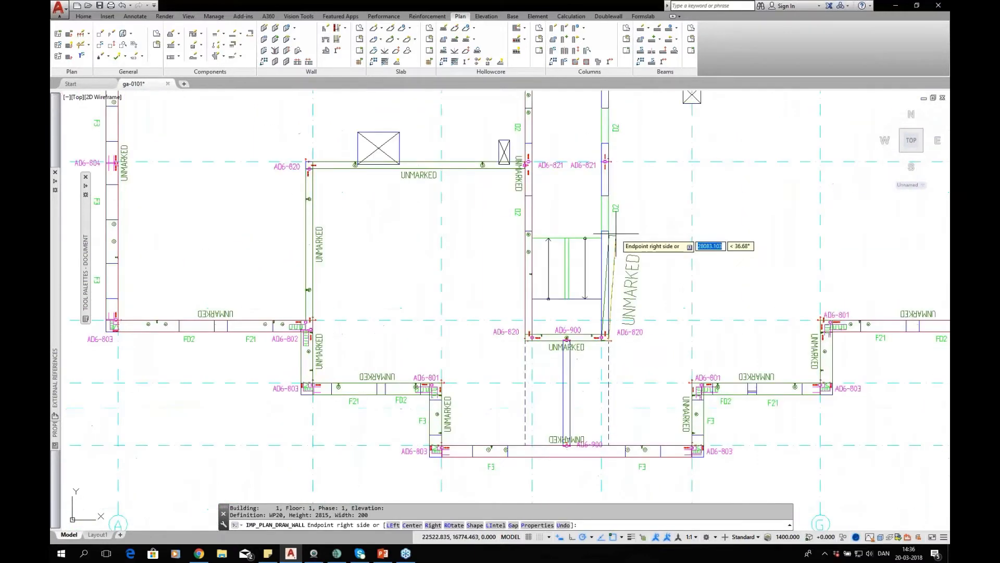
scroll(542, 172, "up", 12)
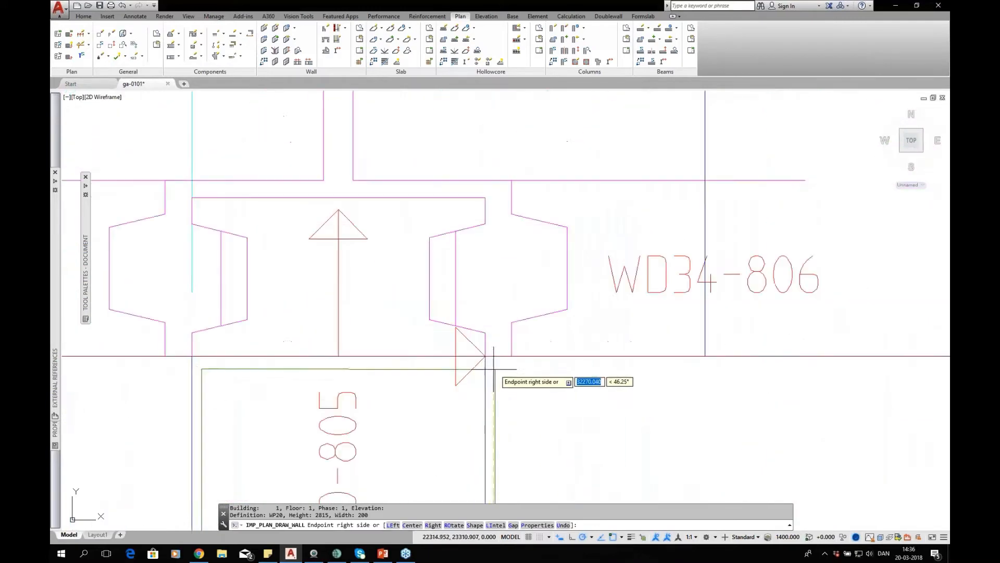
left_click(489, 355)
scroll(516, 383, "down", 12)
middle_click_drag(522, 395, 522, 141)
scroll(526, 240, "down", 5)
middle_click_drag(528, 247, 547, 174)
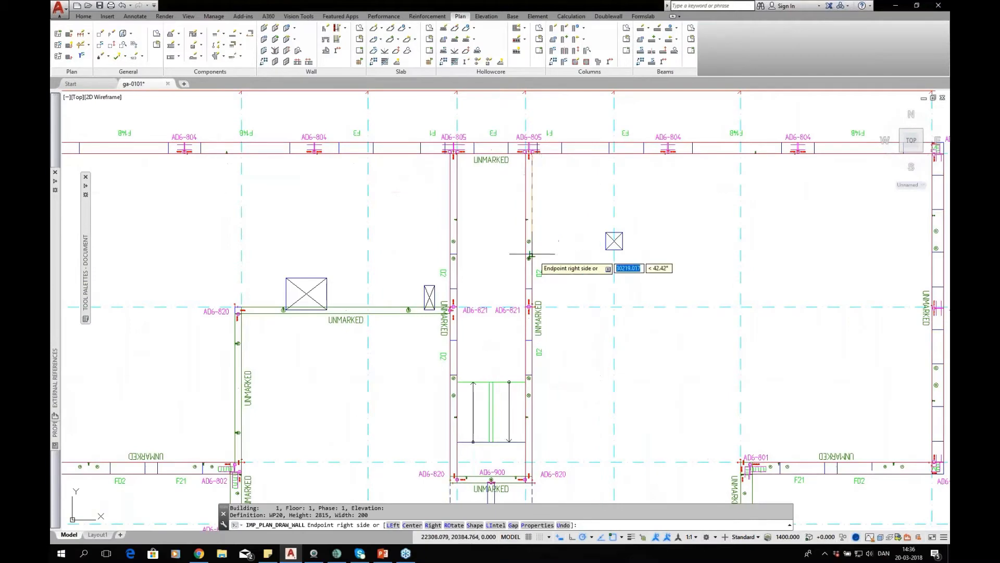
middle_click_drag(529, 394, 557, 276)
scroll(515, 416, "up", 4)
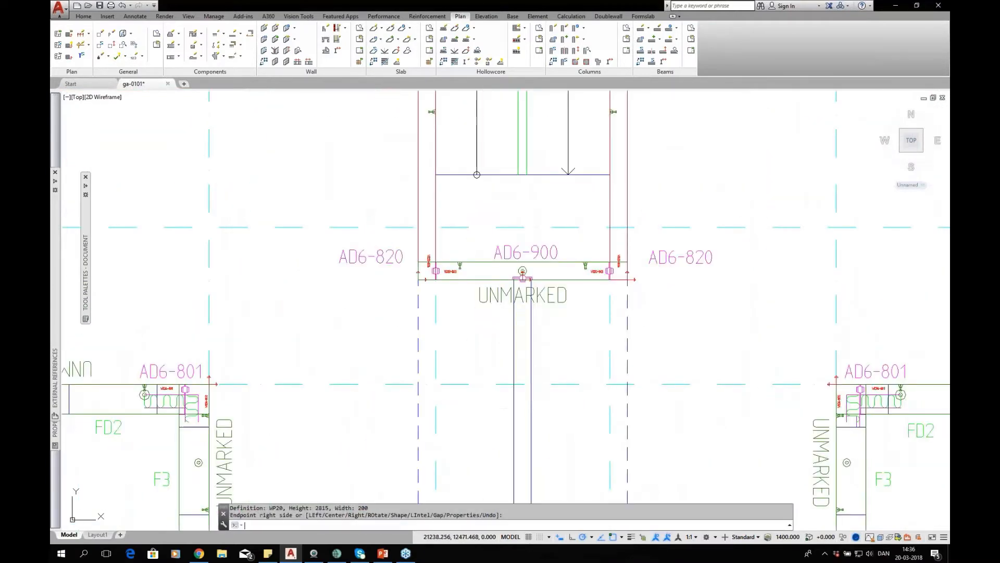
key("Return")
key("Return")
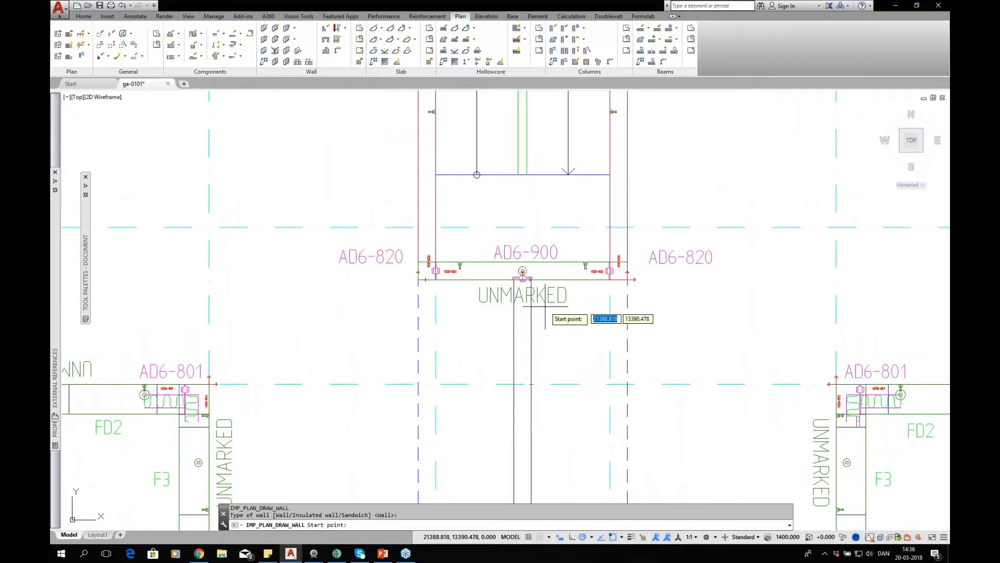
Draw a short Wall-type wall from the lower outline up to the stair wall at AD6-900 and finish the command
scroll(511, 261, "up", 9)
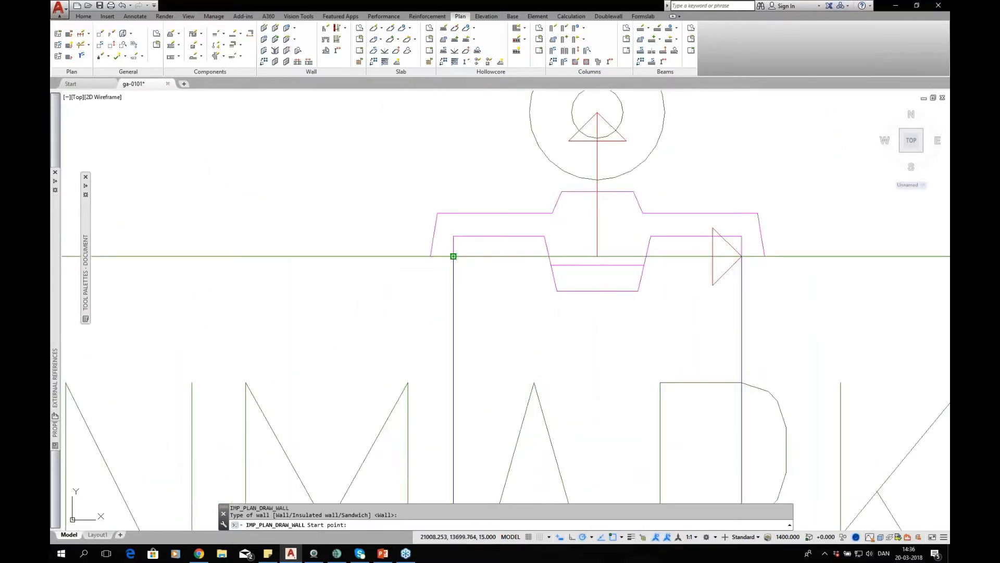
left_click(459, 249)
scroll(521, 338, "up", 6)
scroll(518, 312, "up", 5)
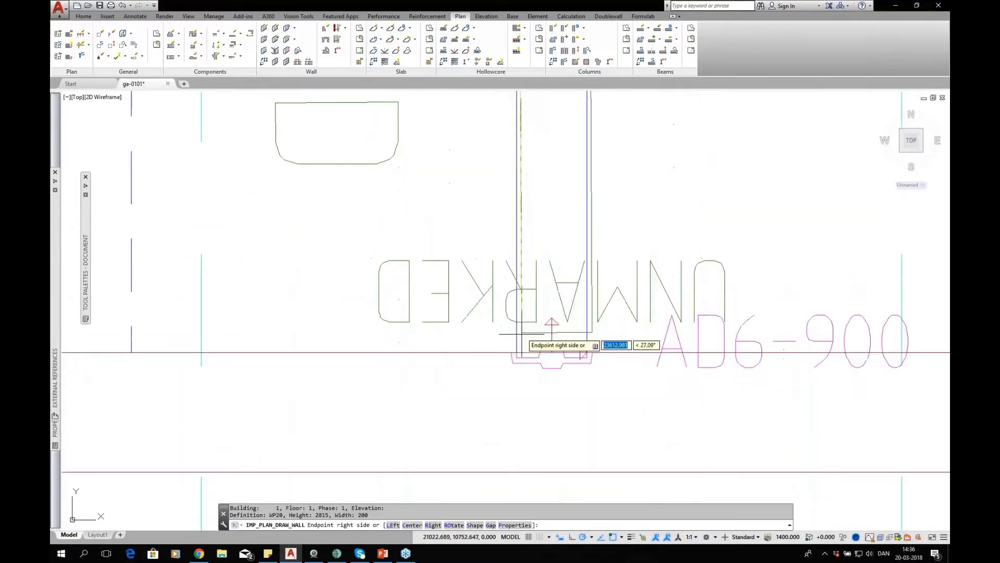
left_click(509, 336)
scroll(509, 336, "down", 10)
key("Return")
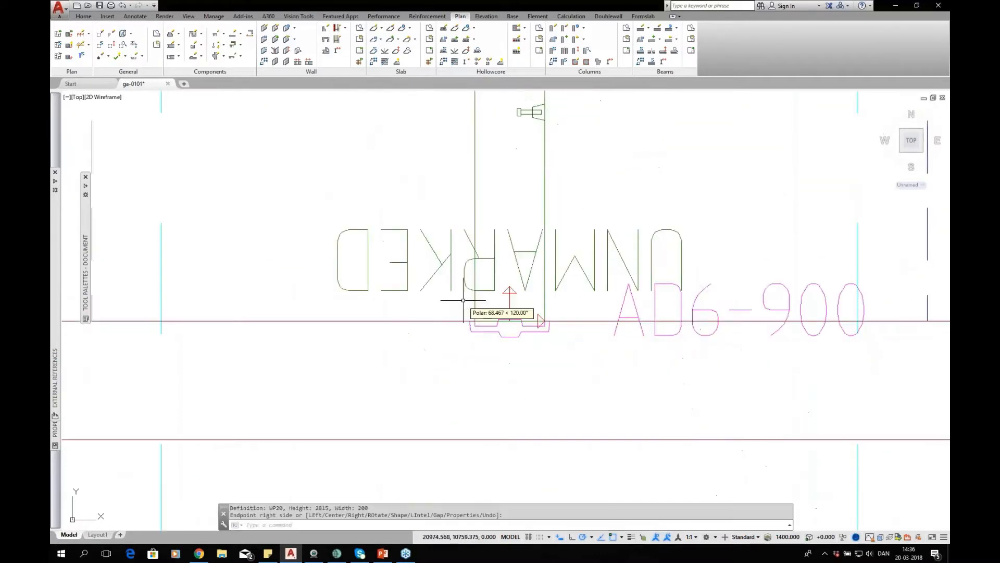
Zoom out to the whole floor plan and save the drawing
middle_click_drag(586, 245, 563, 314)
scroll(556, 202, "up", 2)
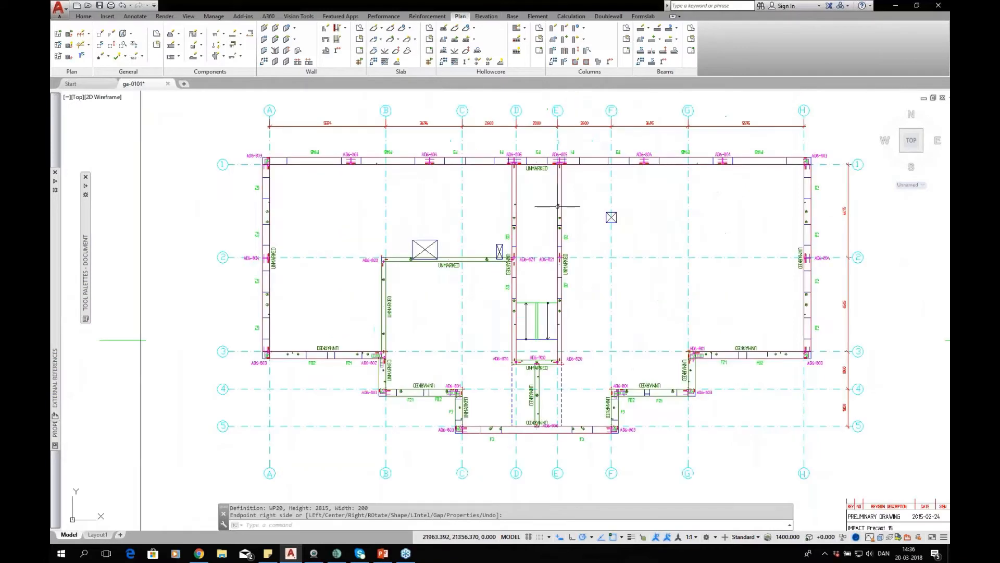
scroll(575, 214, "down", 2)
key("ctrl+s")
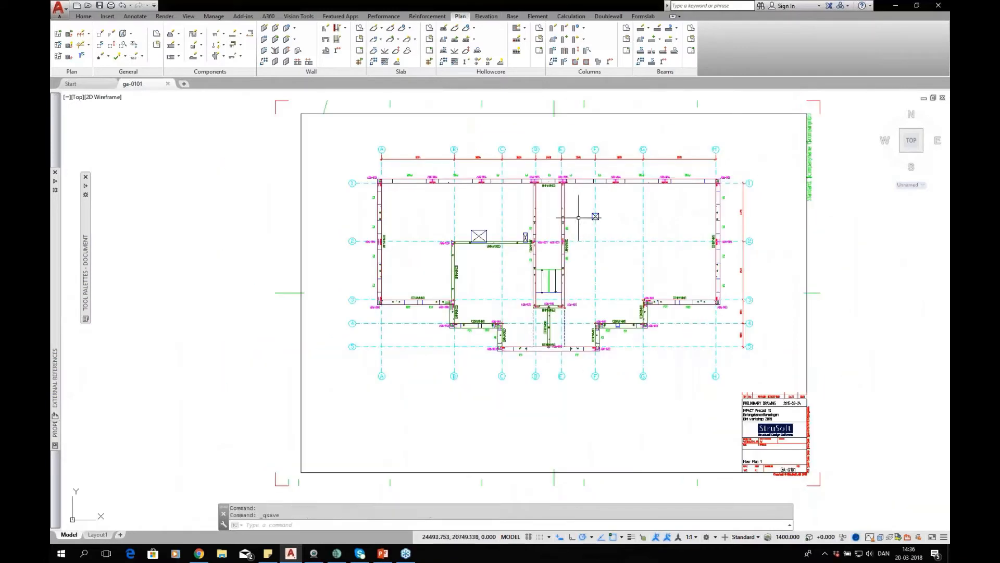
Check the walls in SW Isometric view and return to the Top view
middle_click_drag(574, 222, 575, 227)
scroll(575, 227, "up", 2)
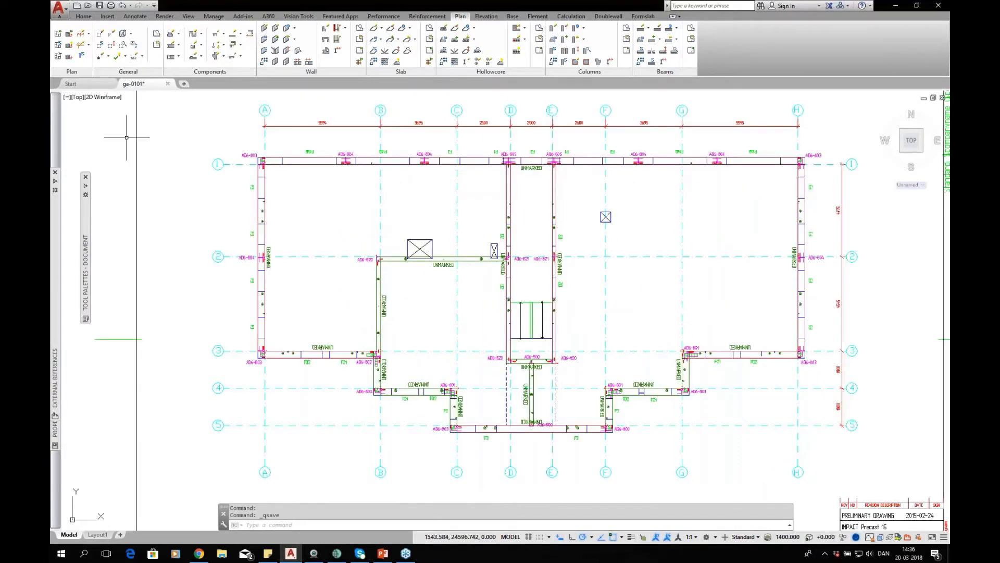
left_click(77, 96)
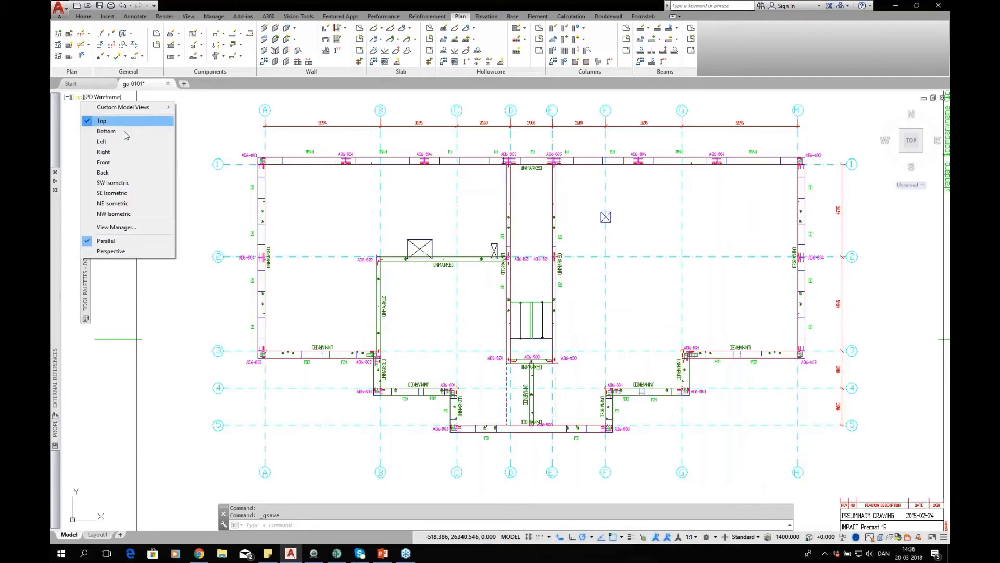
left_click(134, 186)
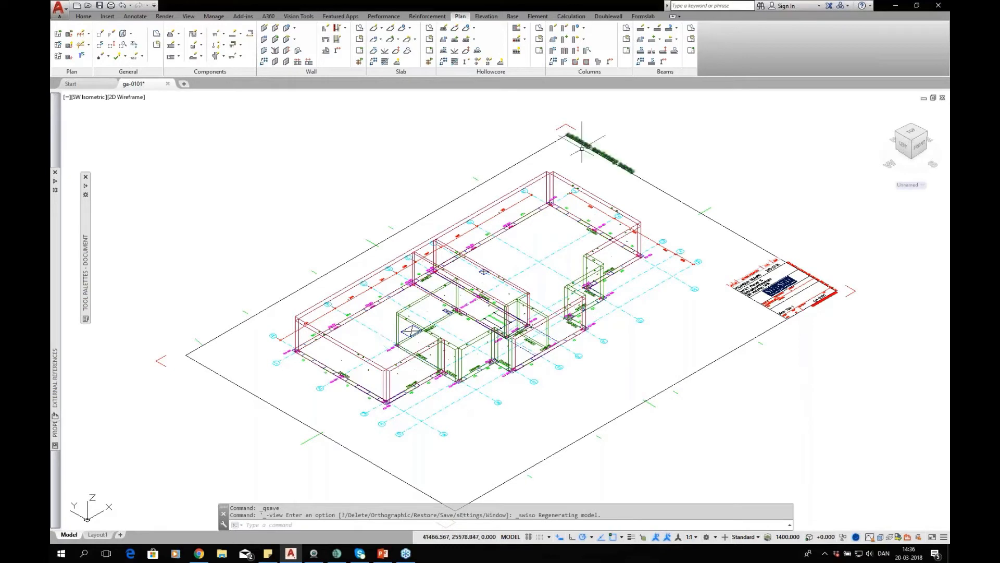
left_click(90, 100)
left_click(115, 128)
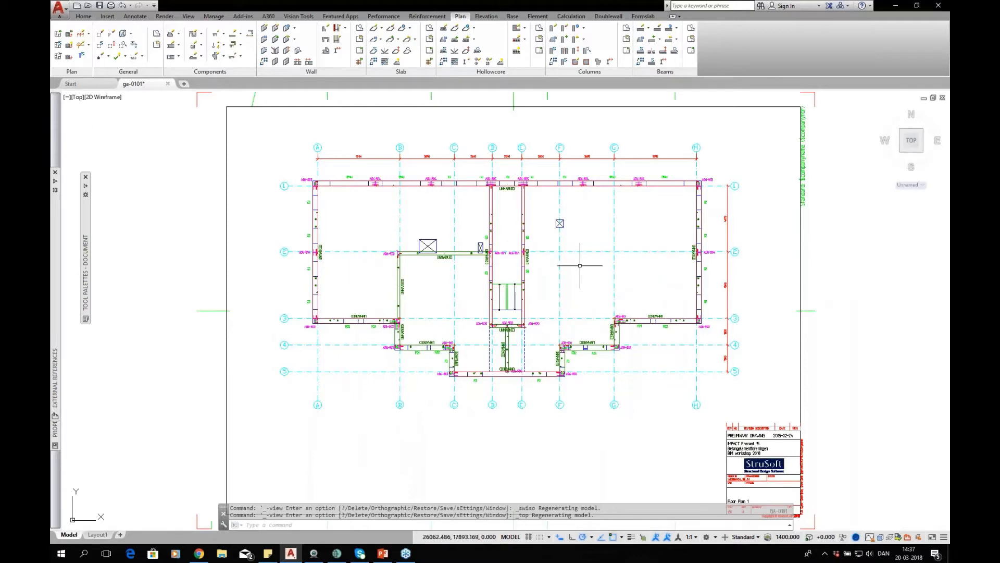
Split the sandwich wall along grid line 1 with a gap of 16 at the AD6-804 joint between grid lines G and H, keeping endcap WD34-804
middle_click_drag(579, 266, 589, 281)
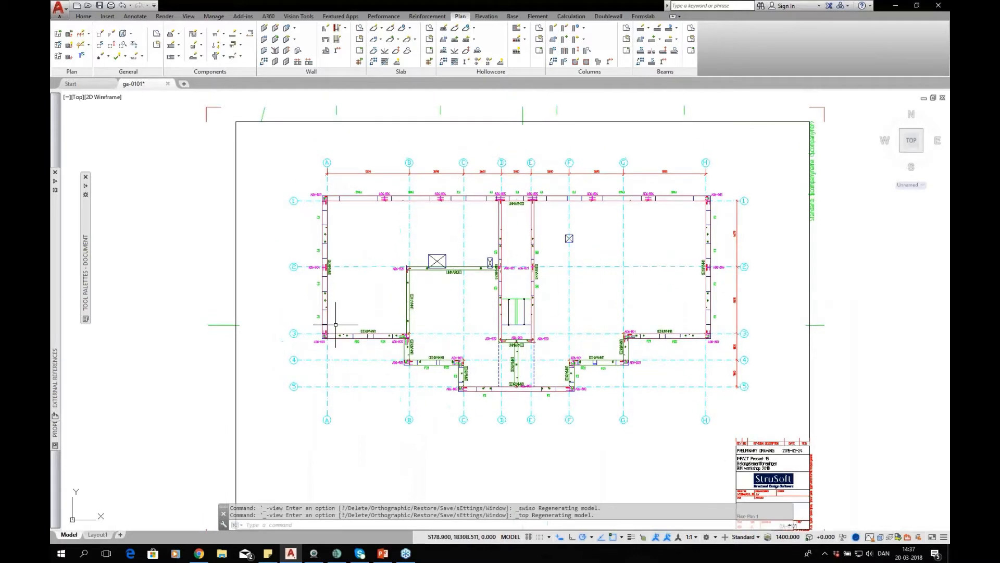
left_click(274, 61)
scroll(351, 191, "up", 4)
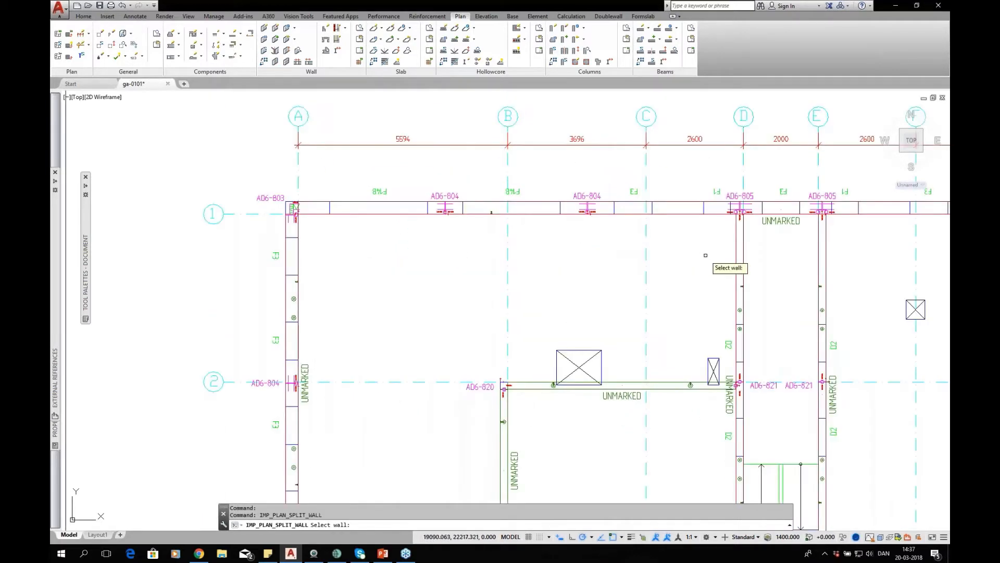
middle_click_drag(750, 229, 670, 237)
left_click(672, 219)
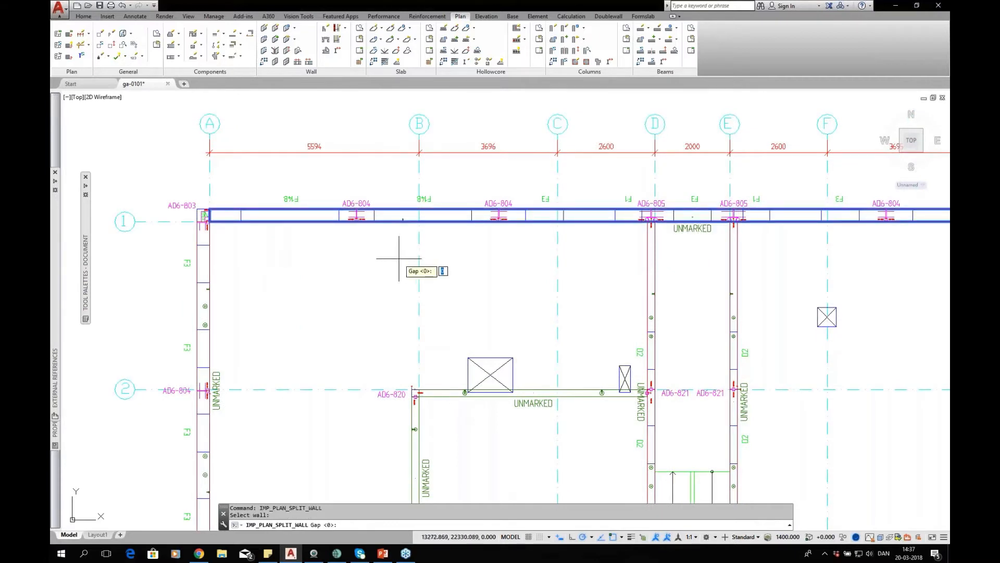
key("Return")
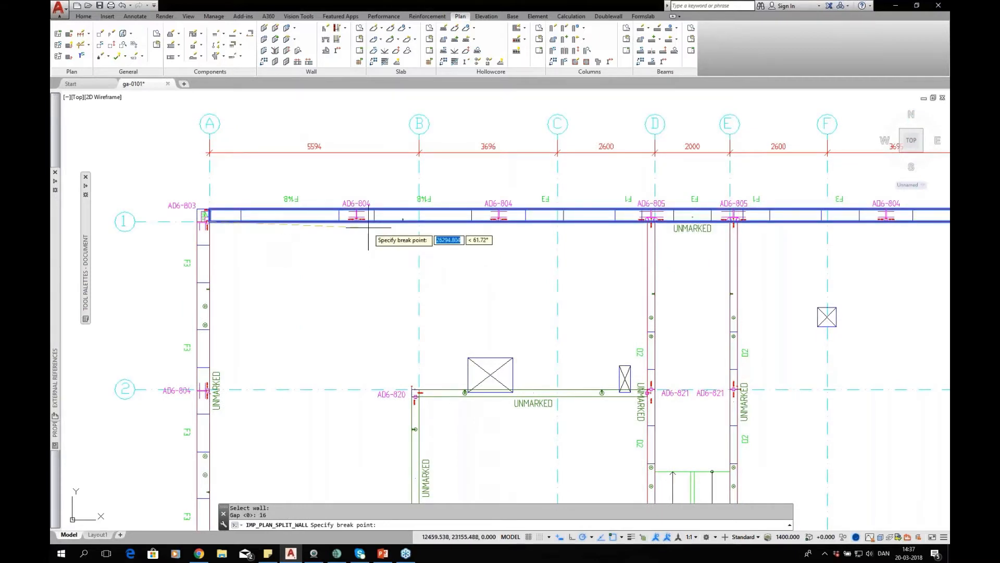
scroll(365, 218, "up", 6)
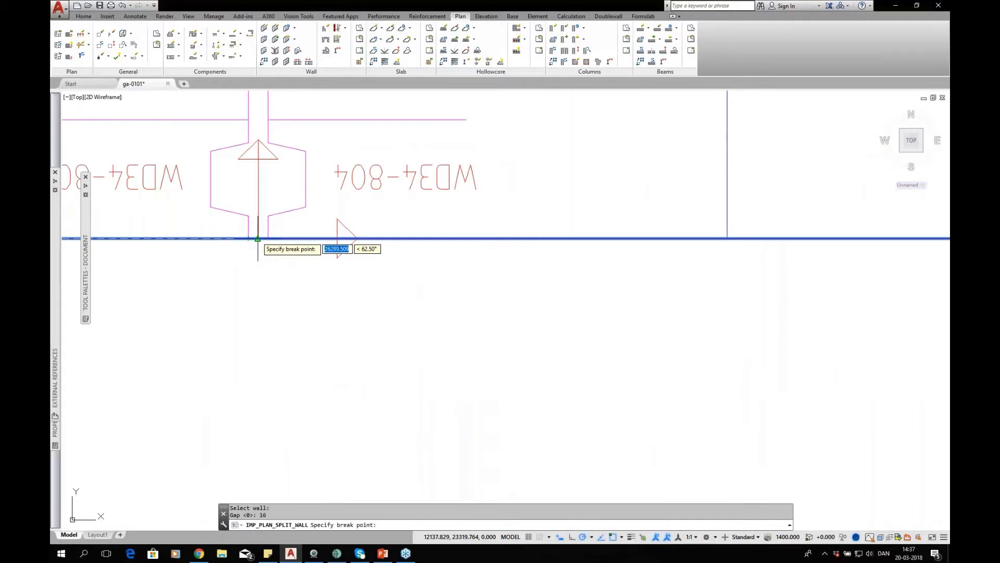
scroll(368, 333, "down", 5)
middle_click_drag(623, 360, 292, 339)
scroll(377, 302, "up", 6)
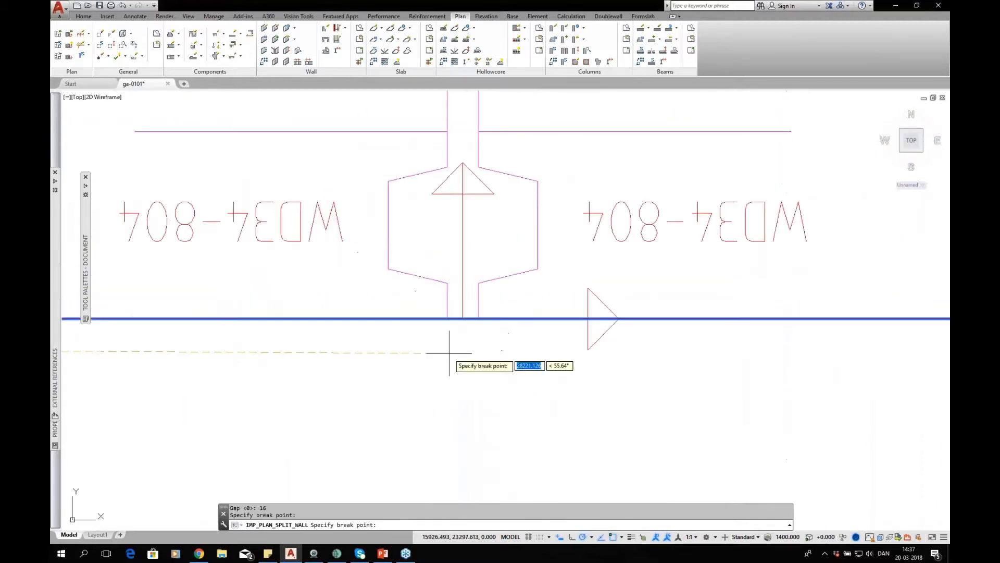
left_click(463, 319)
scroll(531, 366, "down", 6)
scroll(621, 379, "down", 2)
middle_click_drag(621, 377, 254, 328)
scroll(585, 319, "up", 6)
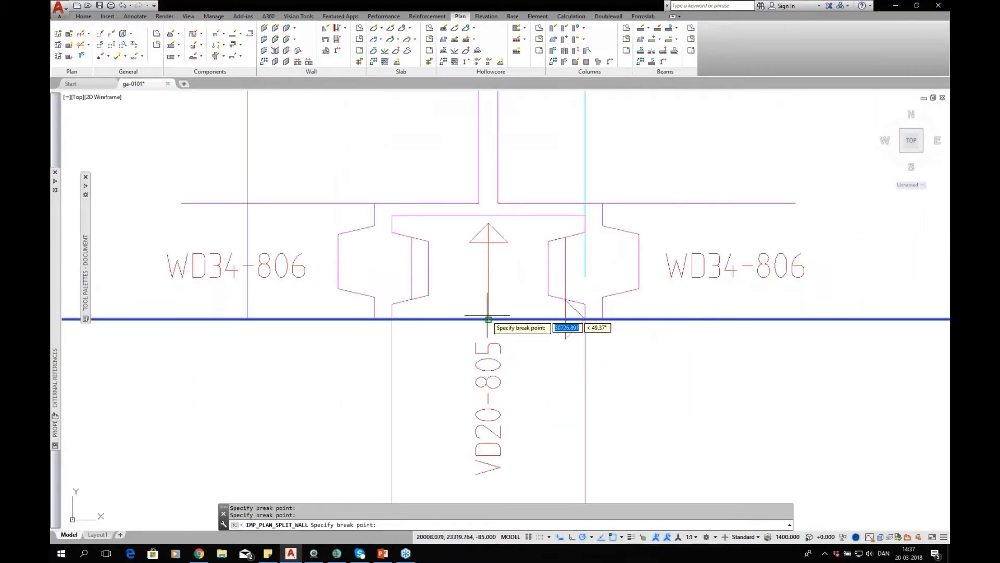
scroll(488, 318, "down", 7)
scroll(567, 325, "up", 4)
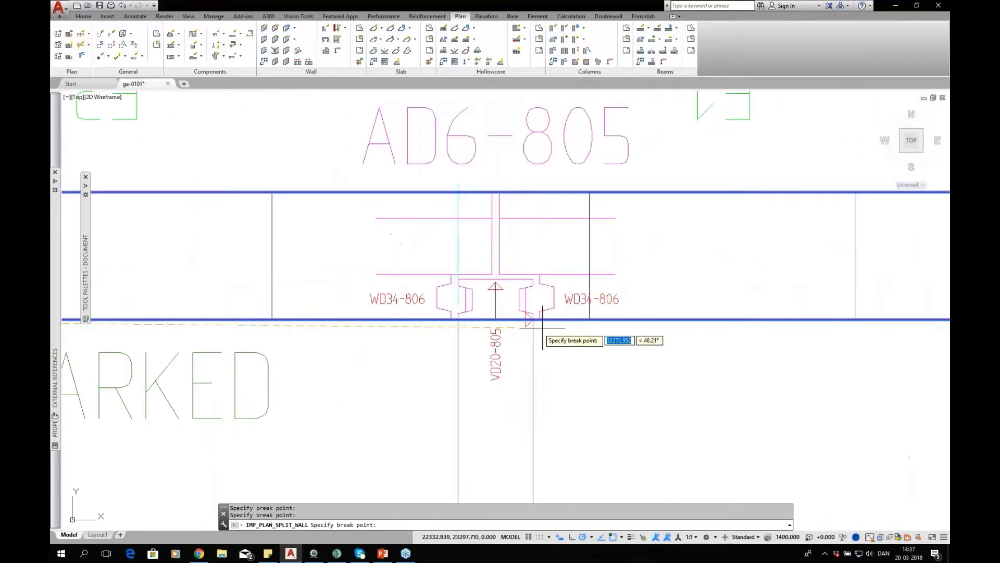
scroll(495, 319, "down", 7)
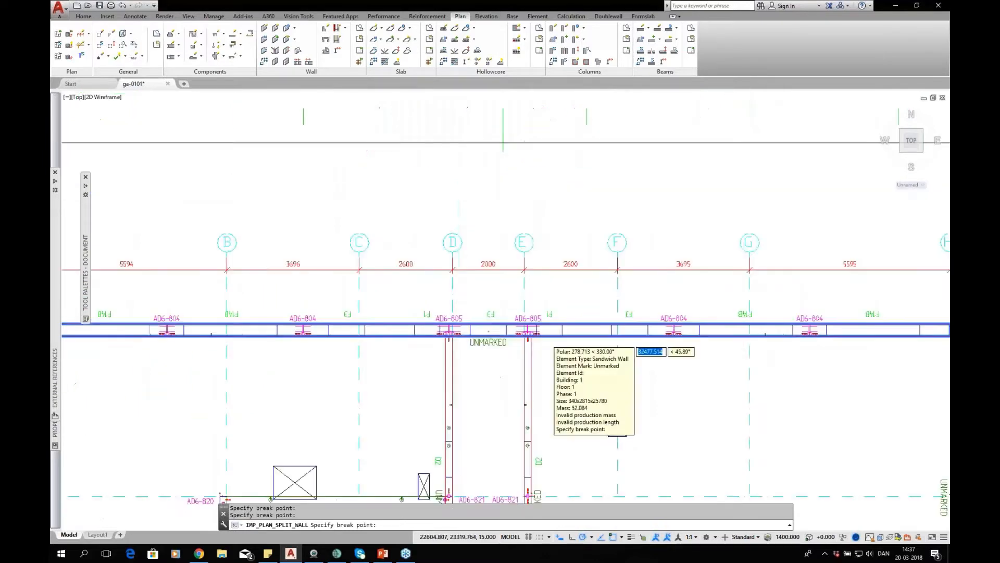
scroll(474, 376, "up", 6)
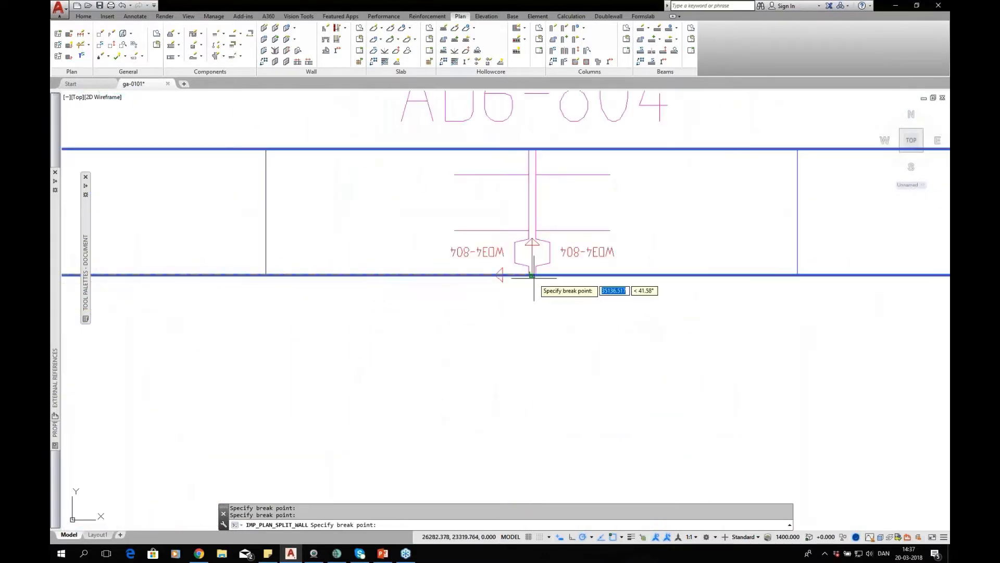
scroll(525, 279, "down", 7)
scroll(514, 306, "up", 3)
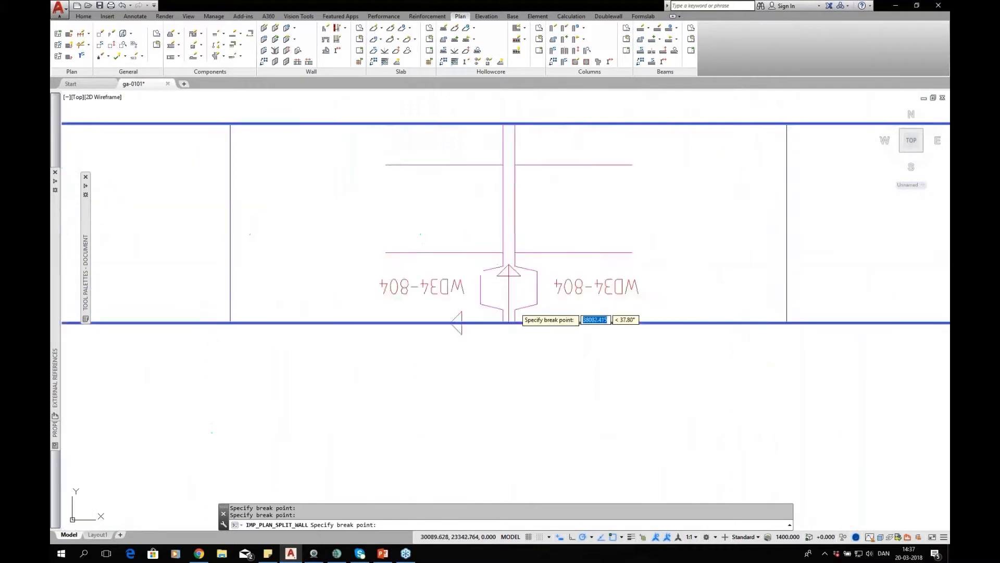
scroll(515, 308, "up", 9)
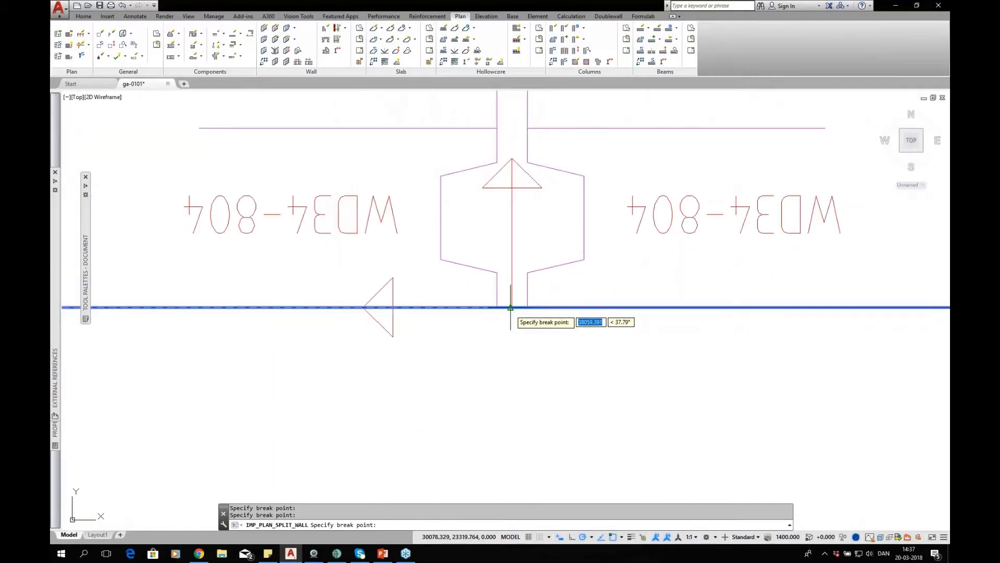
scroll(510, 307, "up", 4)
scroll(514, 302, "down", 11)
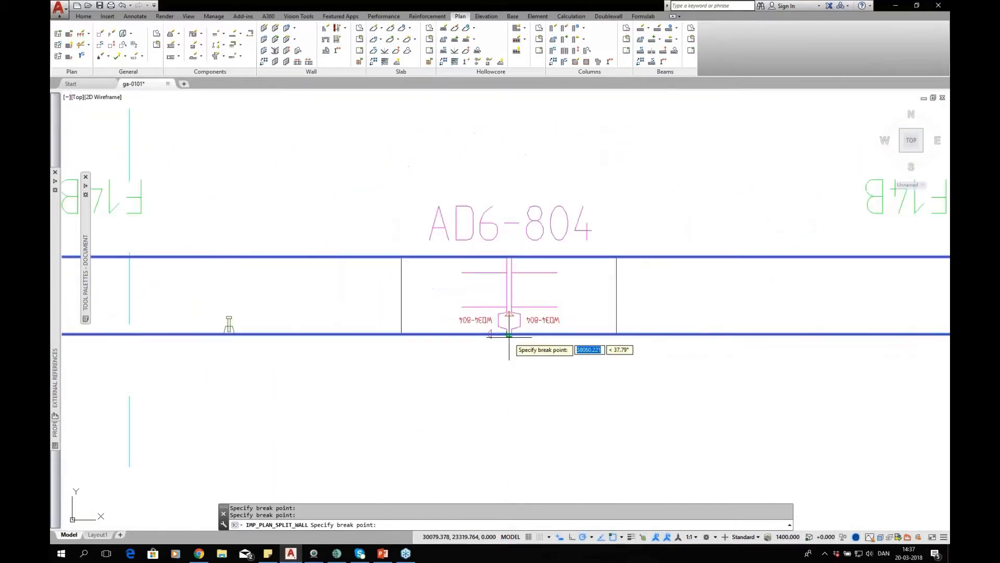
left_click(509, 337)
scroll(509, 336, "down", 4)
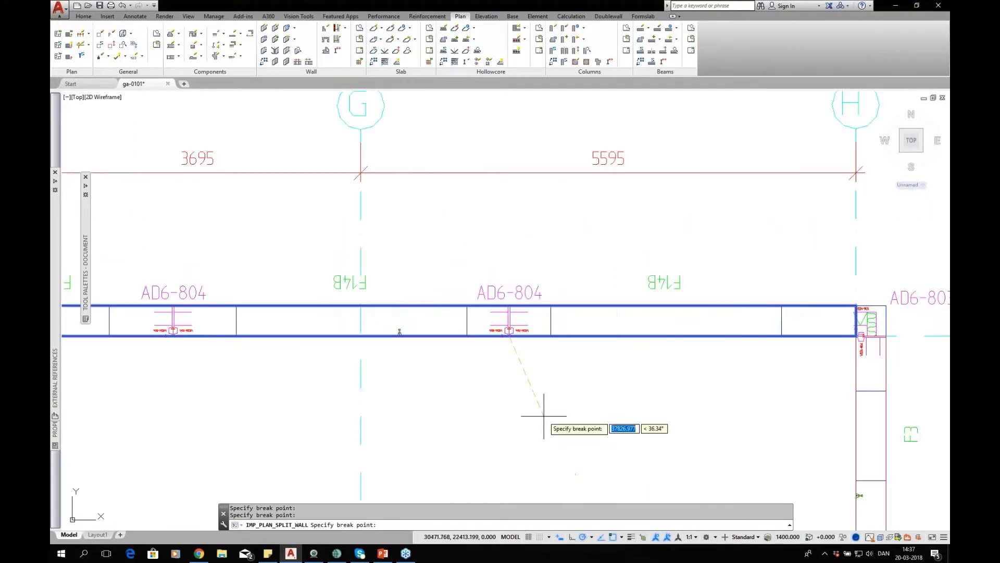
middle_click_drag(540, 415, 522, 333)
left_click(547, 253)
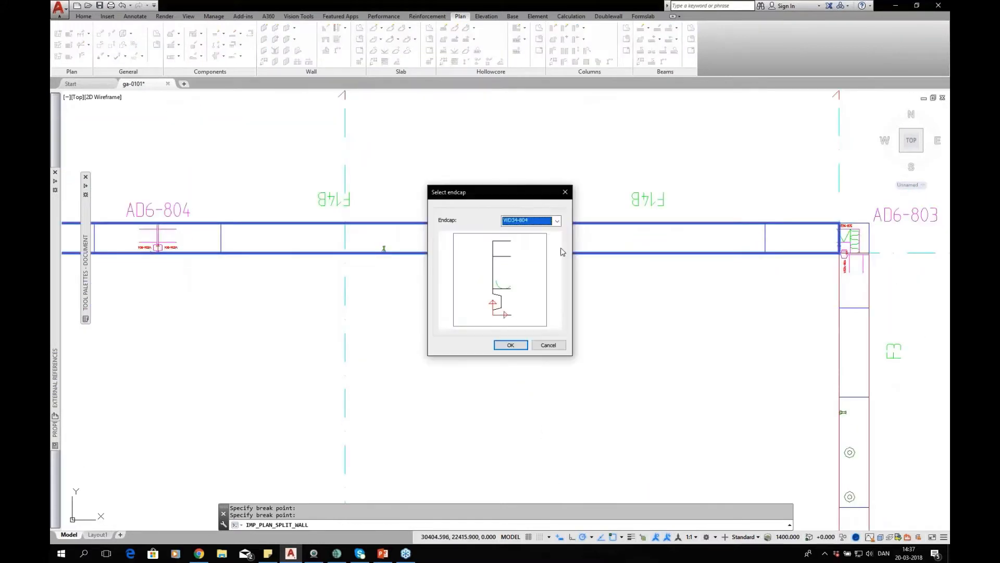
left_click_drag(490, 193, 504, 171)
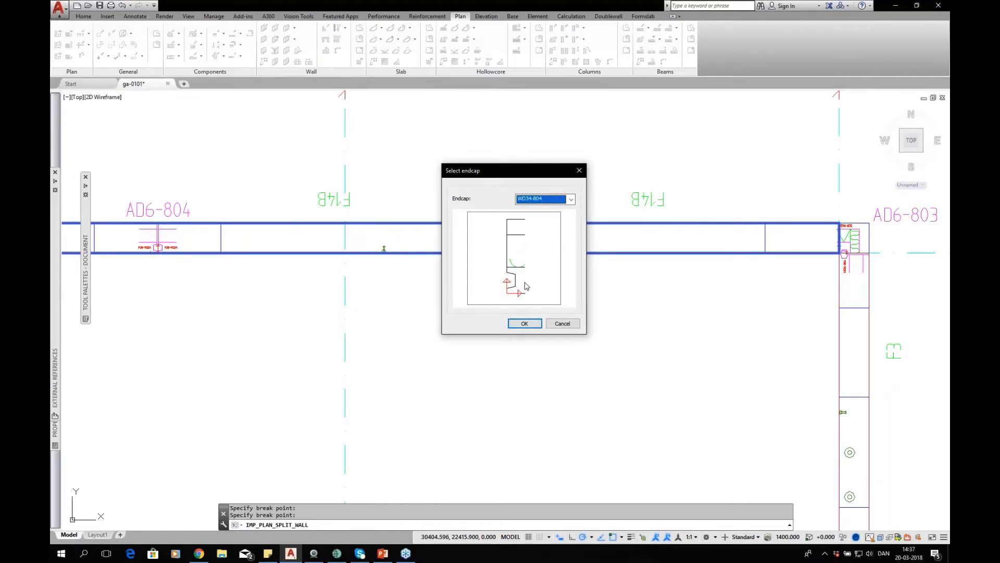
left_click(524, 321)
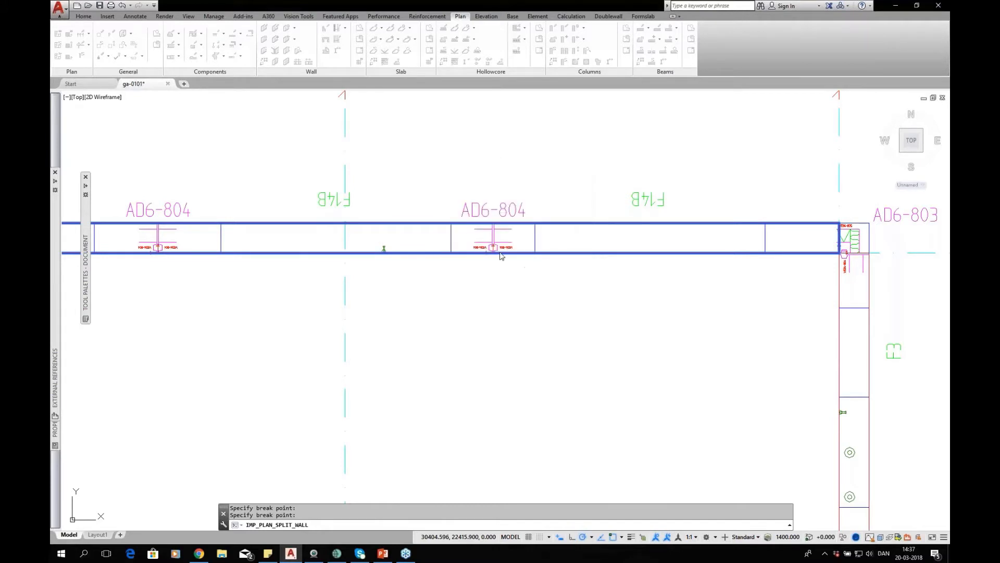
Inspect the newly split wall segment between the AD6-804 joint and grid line H
scroll(500, 256, "up", 4)
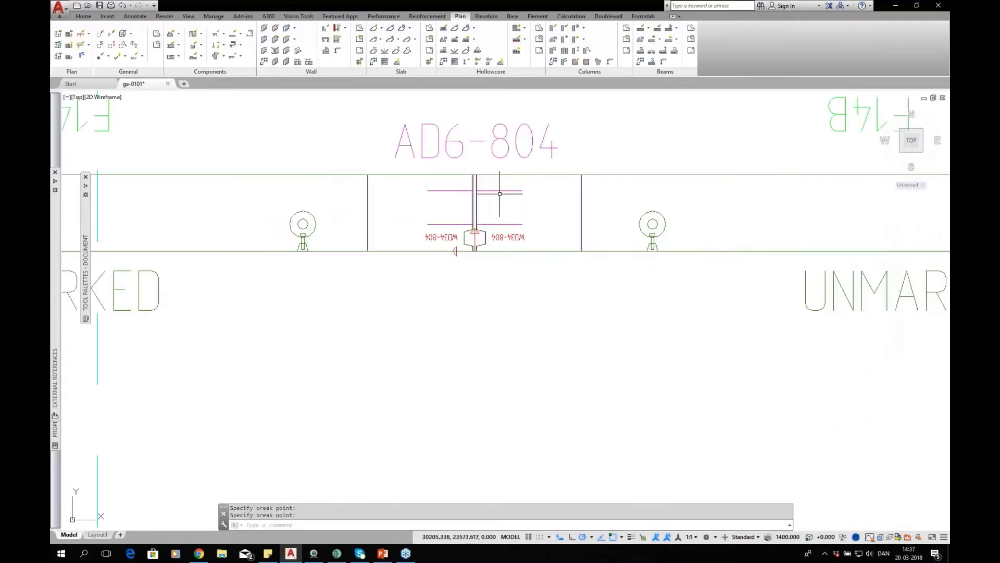
scroll(330, 408, "down", 3)
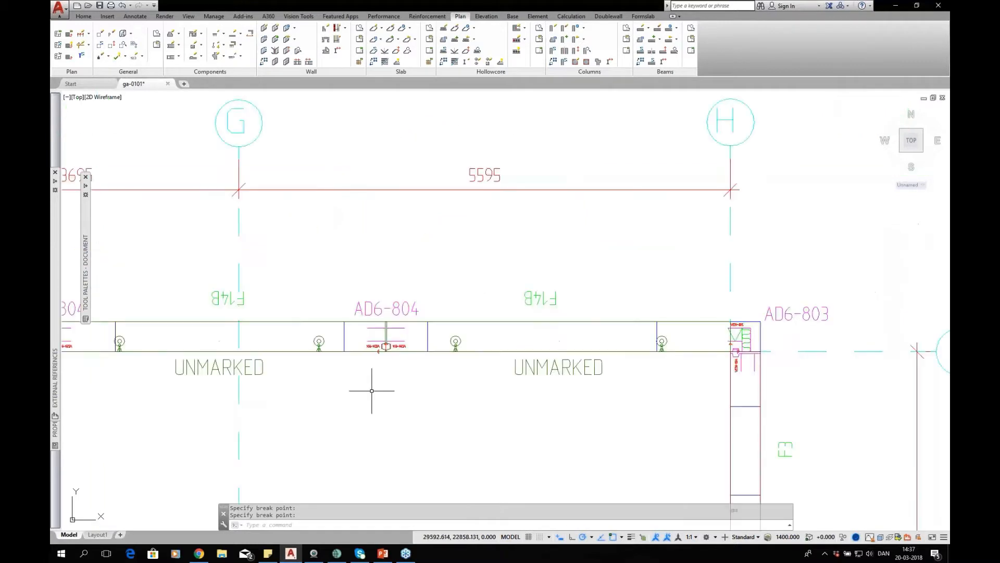
middle_click_drag(413, 402, 457, 350)
scroll(461, 359, "down", 3)
scroll(480, 365, "up", 4)
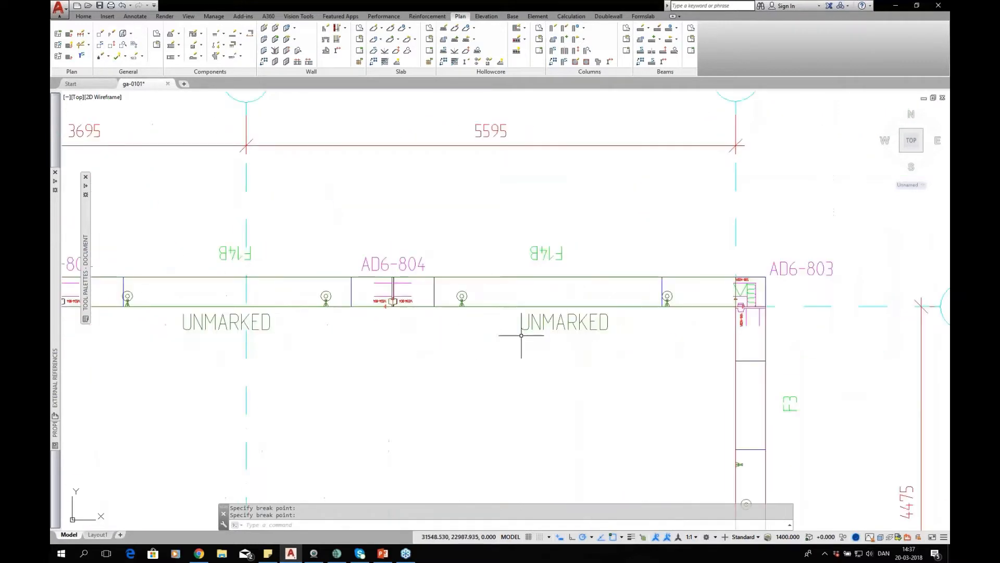
scroll(505, 339, "up", 2)
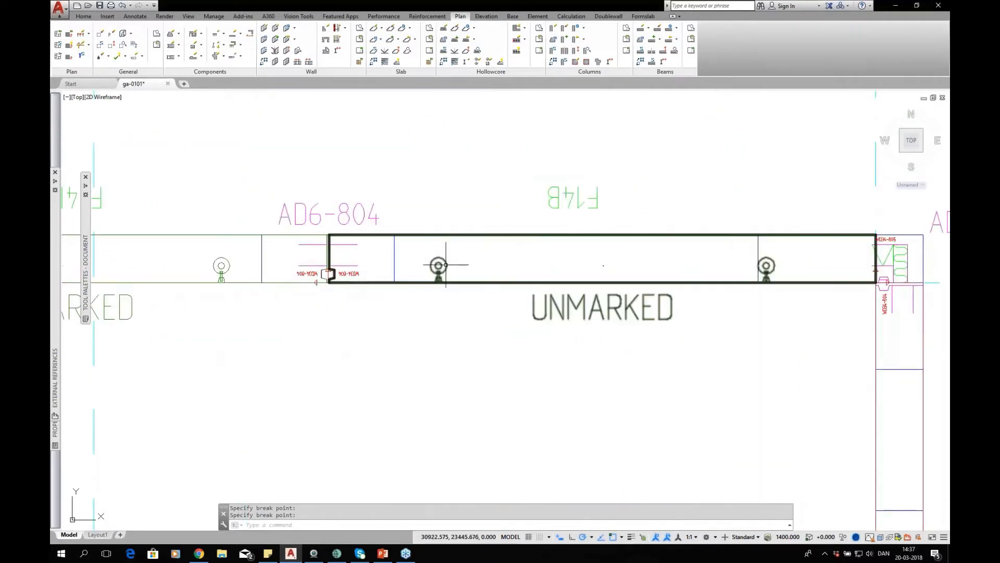
scroll(521, 330, "down", 4)
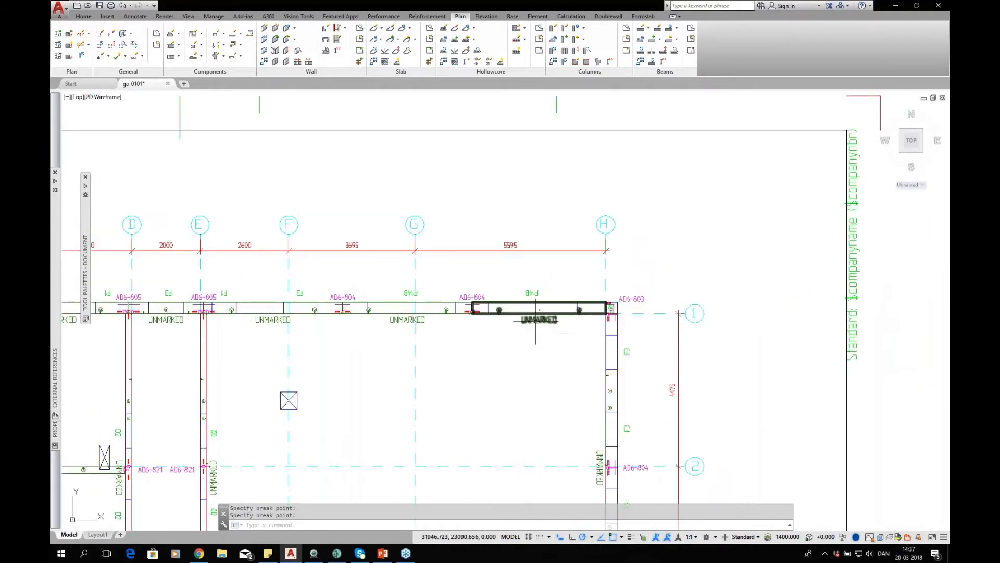
mouse_move(536, 320)
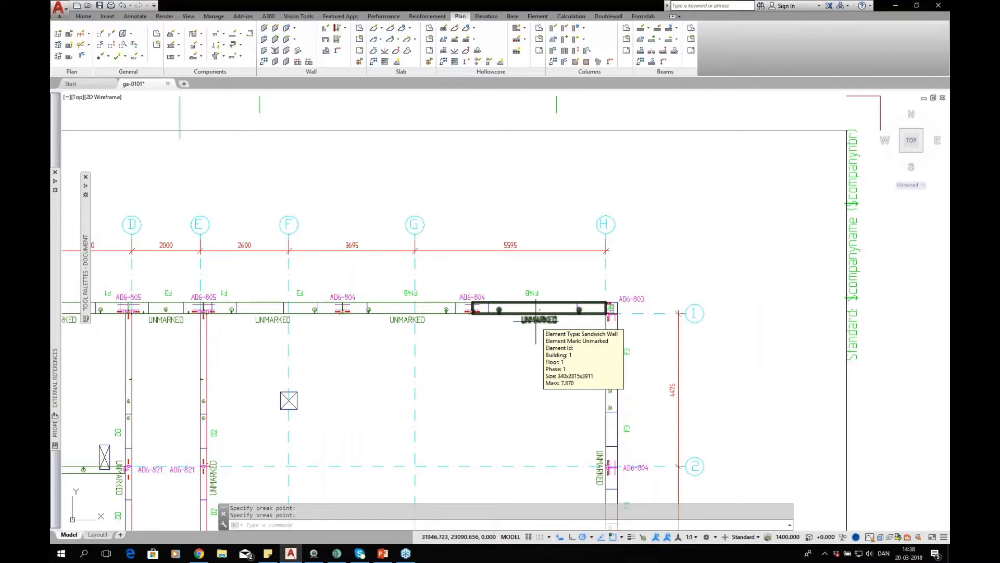
scroll(535, 320, "down", 2)
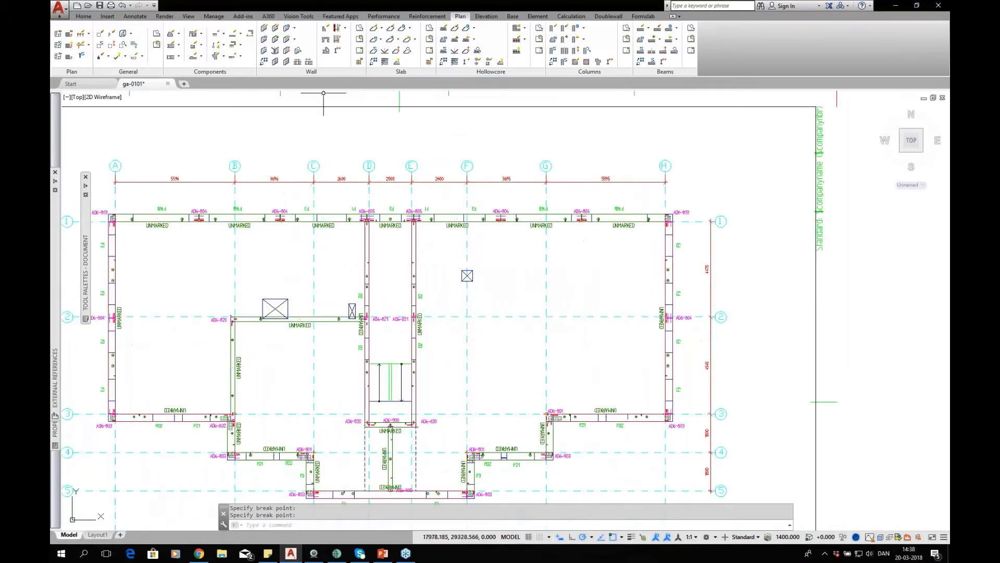
Split the wall along grid line H with a gap of 16 at the AD6-804 joint on grid line 2, accepting the endcap
left_click(277, 62)
left_click(667, 314)
scroll(663, 313, "up", 4)
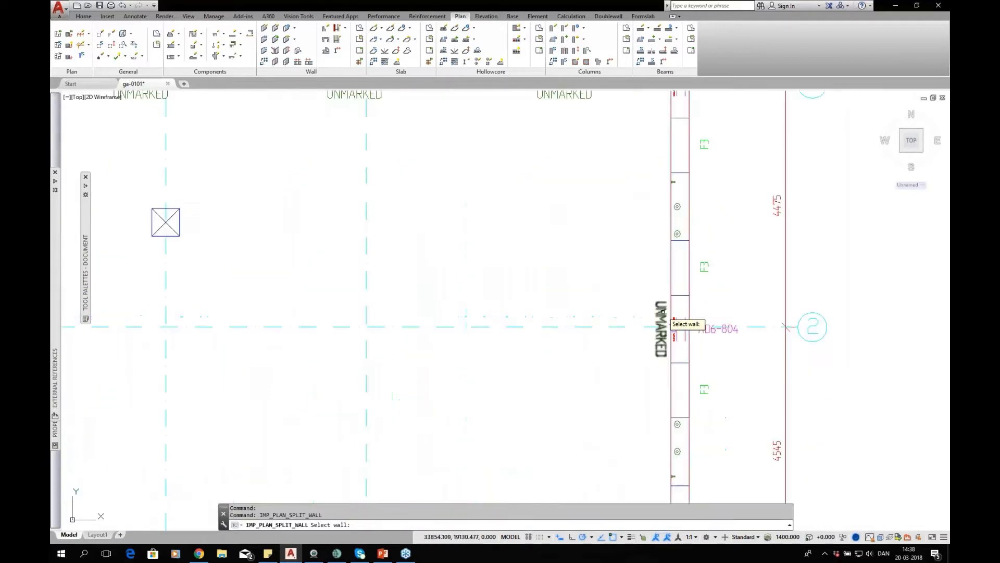
type("16")
key("Return")
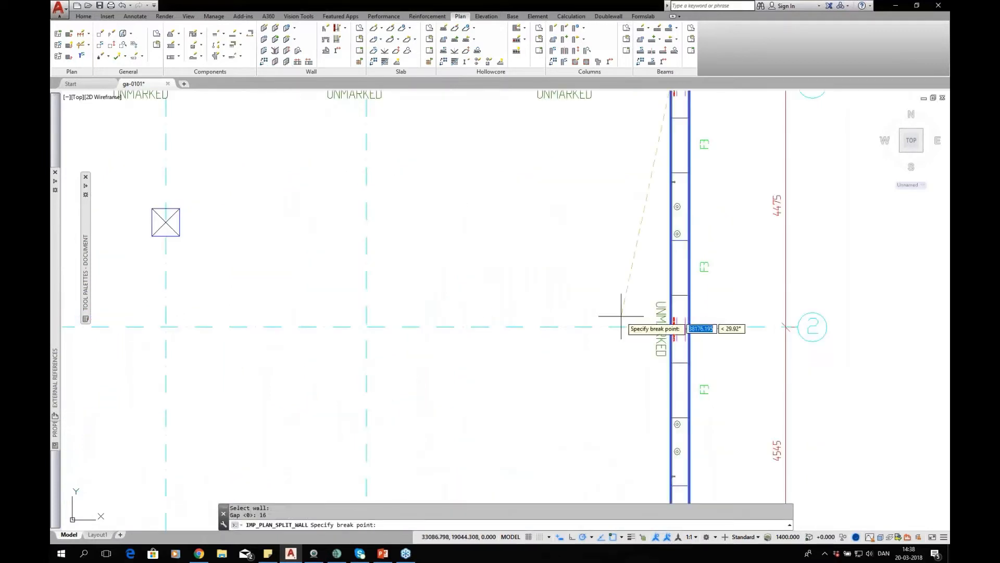
scroll(677, 333, "up", 3)
scroll(690, 387, "up", 3)
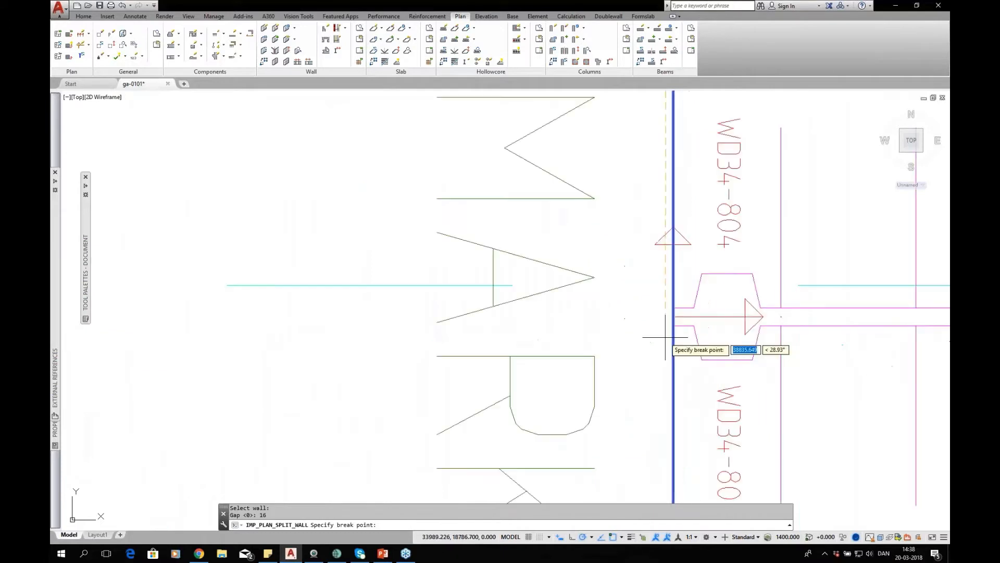
left_click(684, 308)
left_click(511, 345)
Split the wall along grid line A with a gap of 16 at the AD6-804 joint on grid line 2, accepting the endcap
scroll(484, 321, "down", 3)
scroll(484, 321, "down", 8)
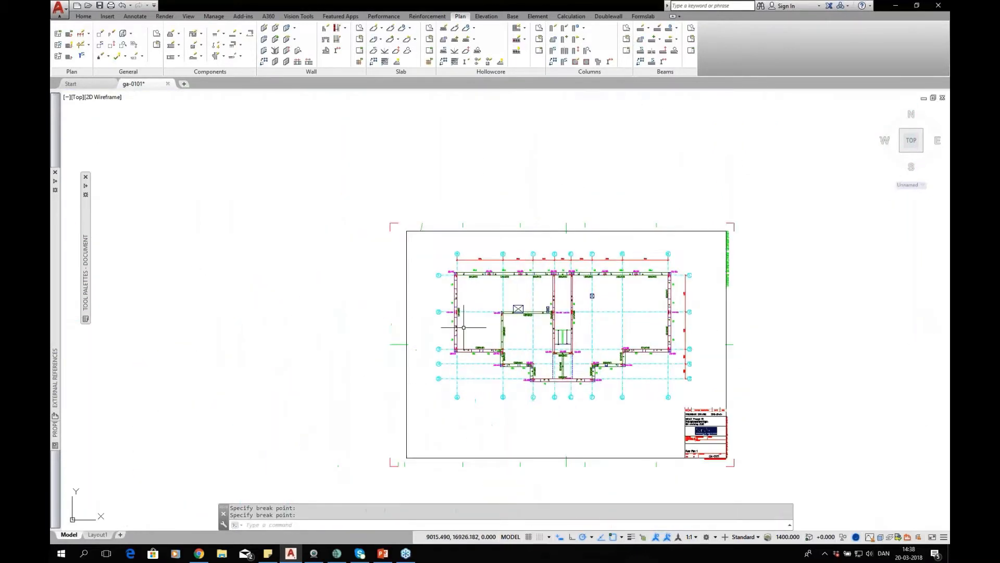
scroll(463, 327, "up", 10)
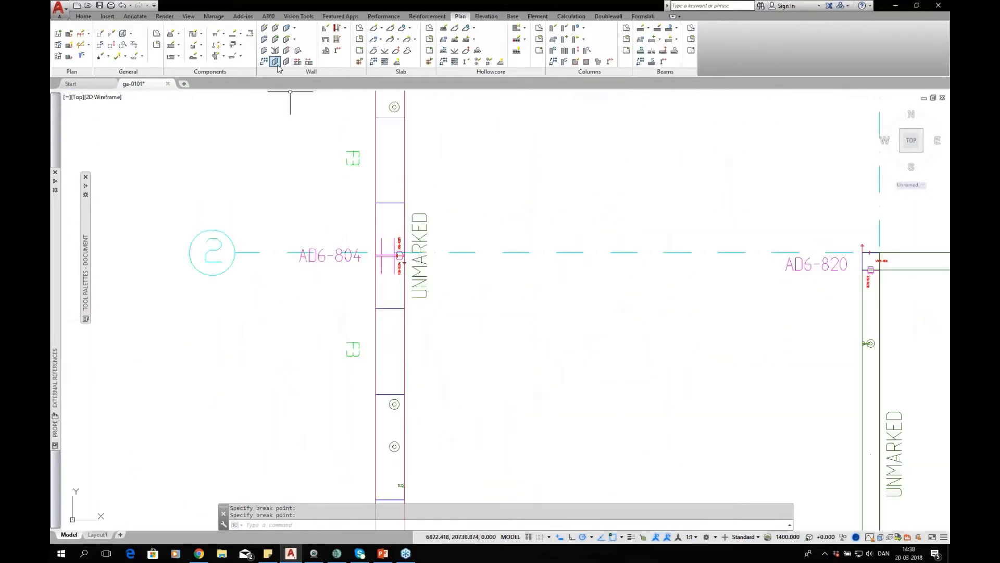
left_click(274, 61)
left_click(417, 238)
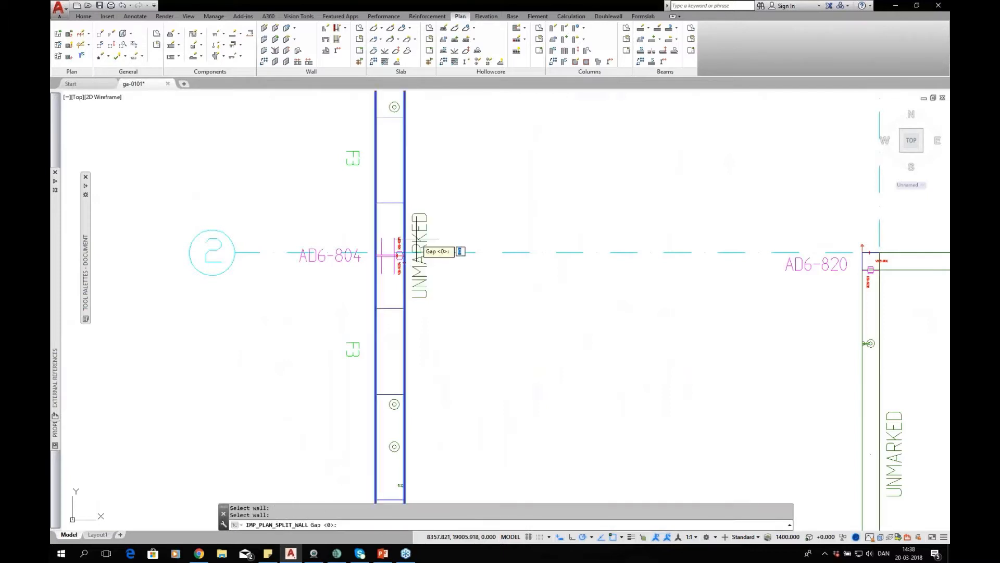
type("16")
key("Return")
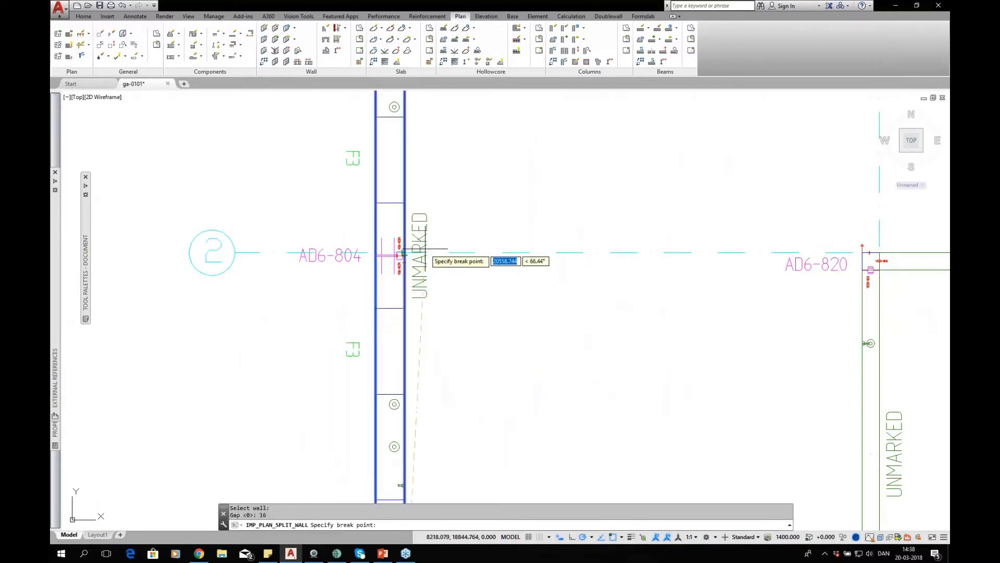
scroll(404, 253, "up", 6)
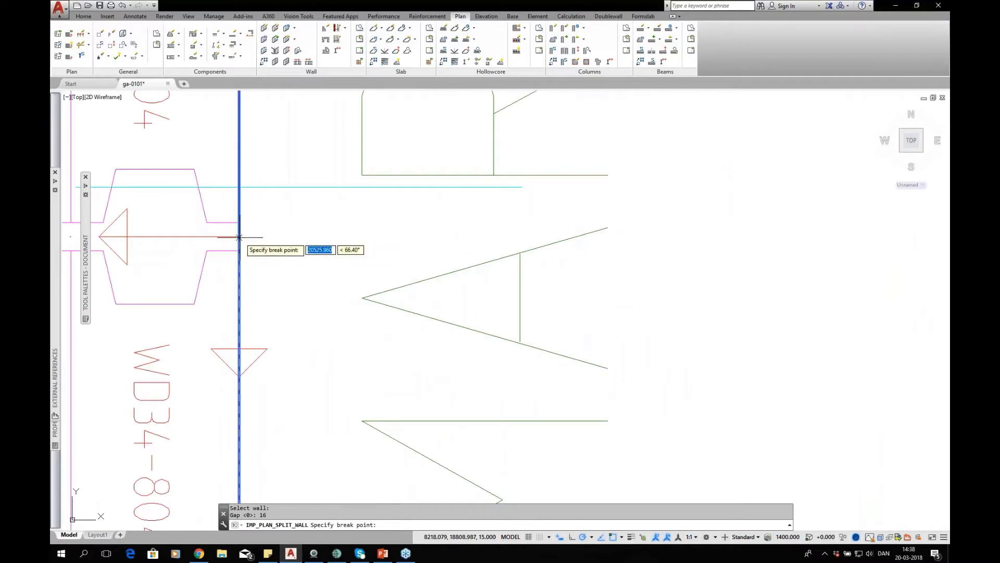
left_click(326, 237)
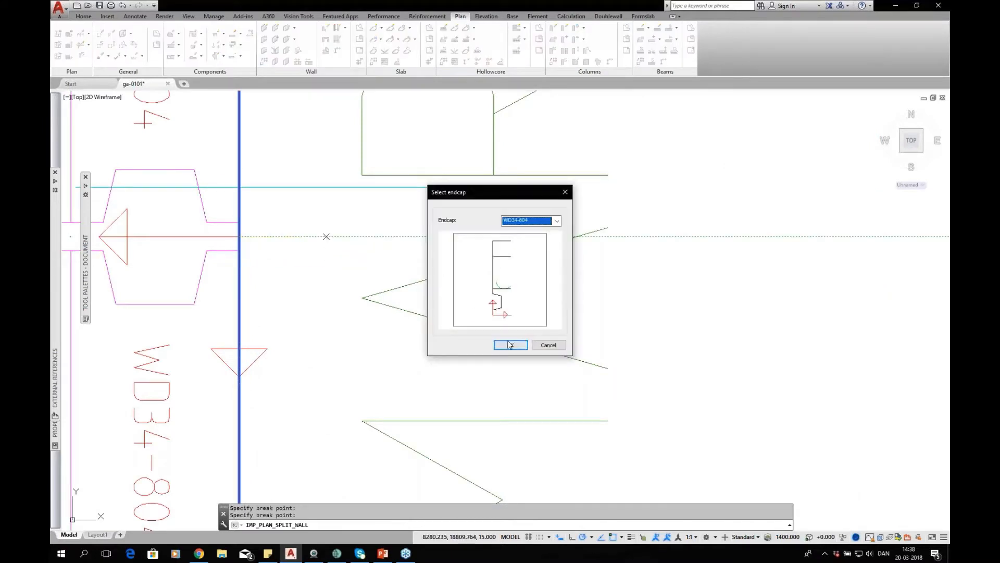
left_click(510, 344)
View the model from the SW isometric direction and zoom in on the walls in 3D
scroll(498, 297, "down", 10)
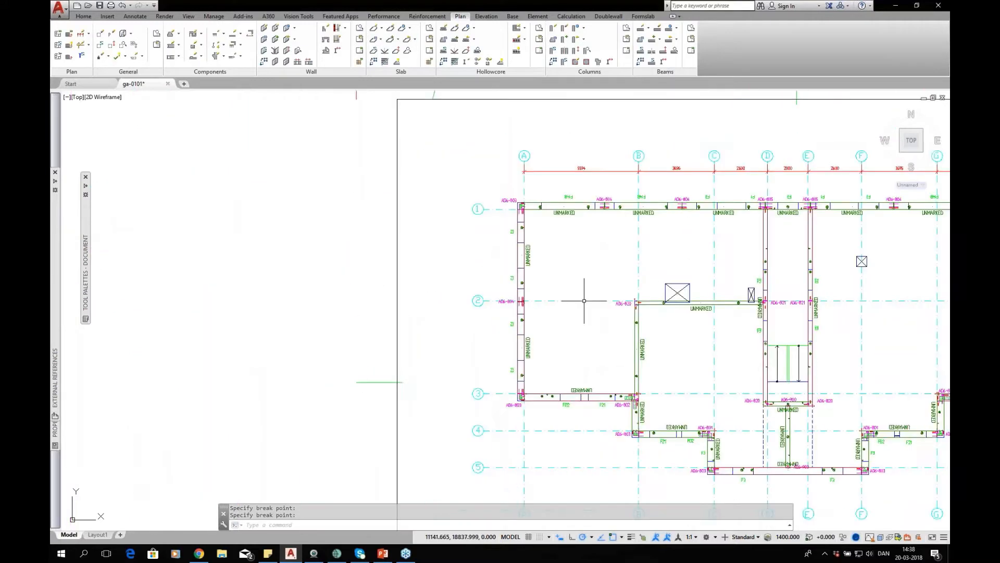
scroll(739, 333, "up", 2)
left_click(76, 98)
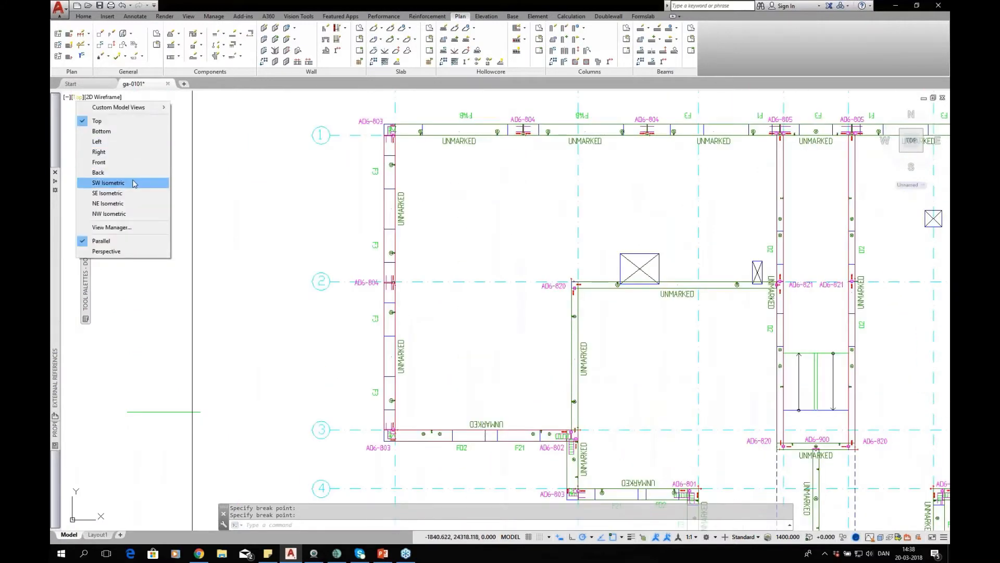
left_click(112, 184)
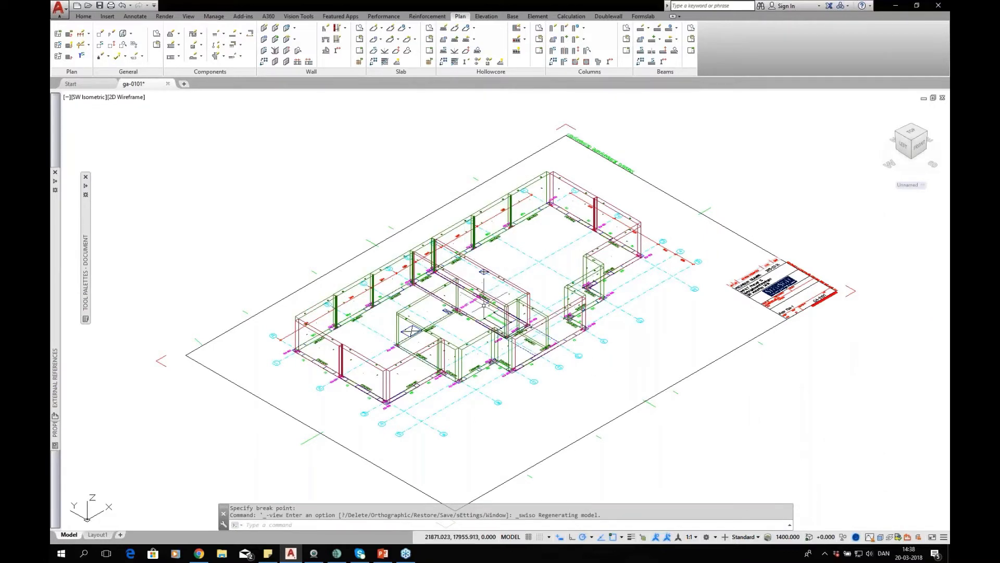
scroll(483, 304, "up", 2)
scroll(483, 305, "up", 2)
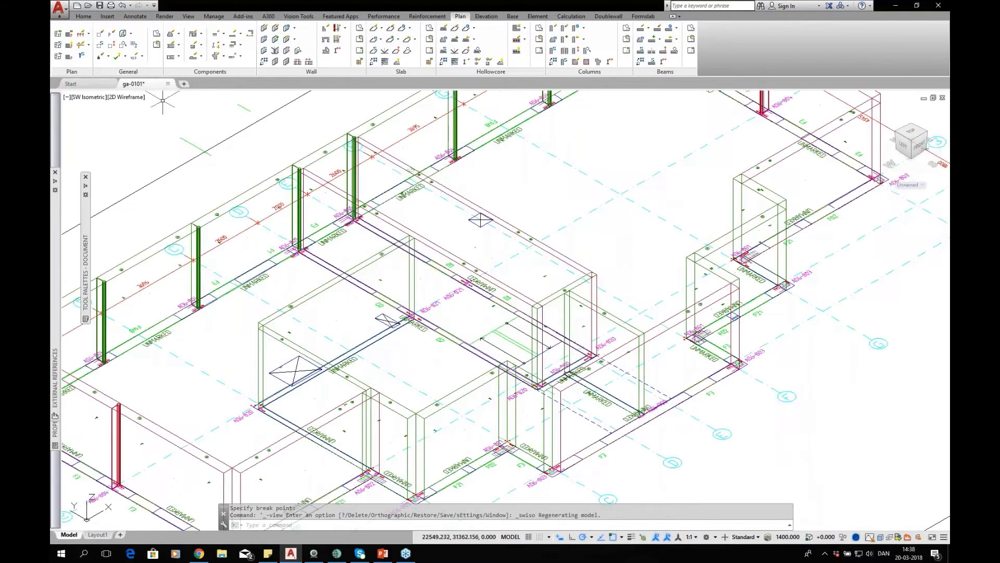
Return to the top view and split the solid wall on grid line D with a gap of 10 near grid line 2, choosing a VD20 endcap
left_click(94, 97)
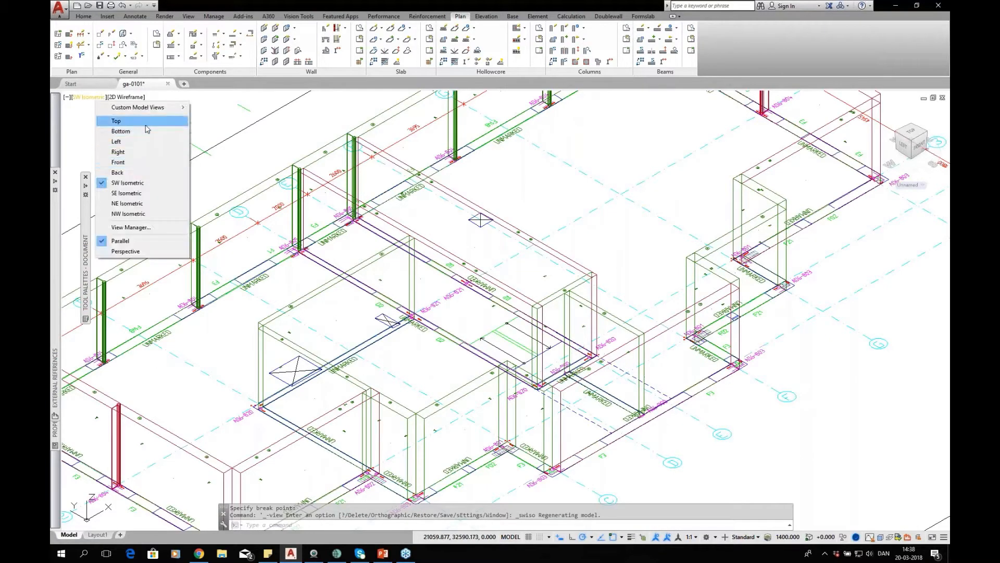
left_click(115, 126)
scroll(493, 249, "up", 12)
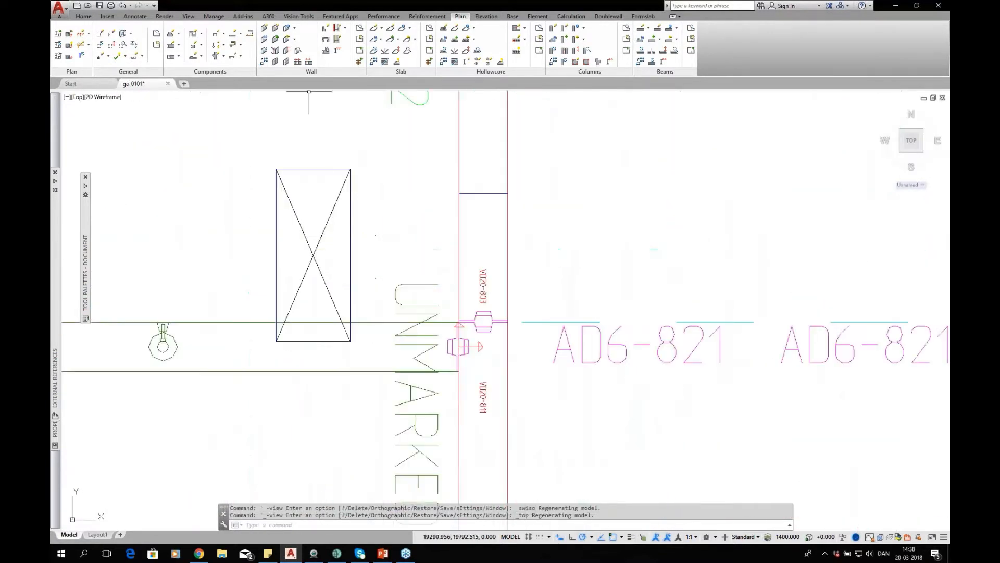
left_click(275, 61)
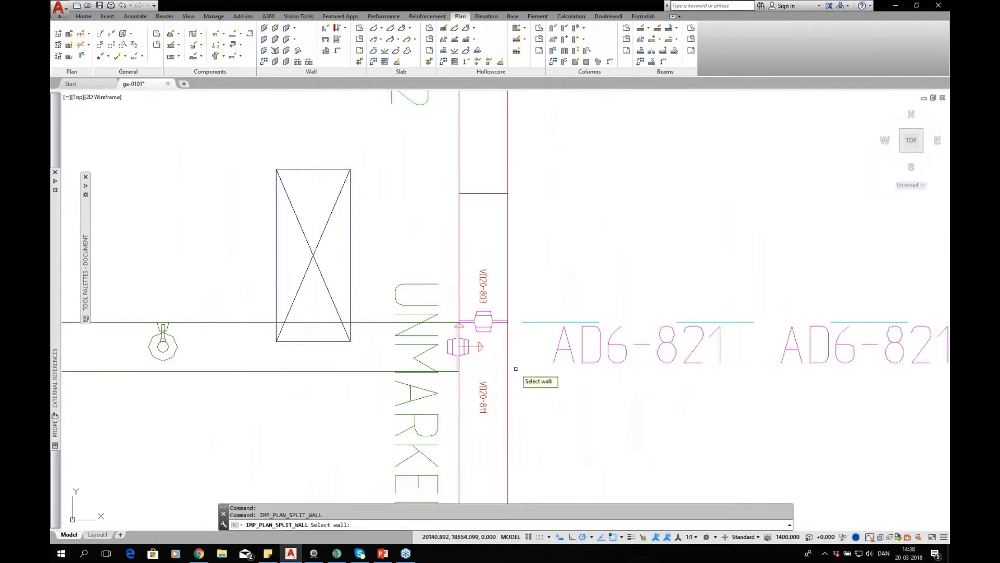
scroll(486, 348, "down", 6)
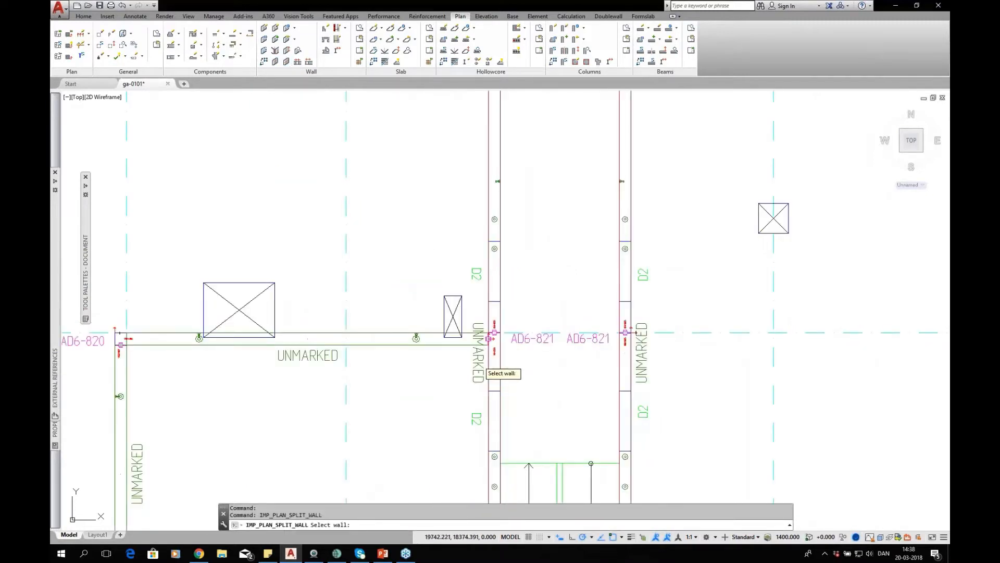
left_click(488, 367)
key("Return")
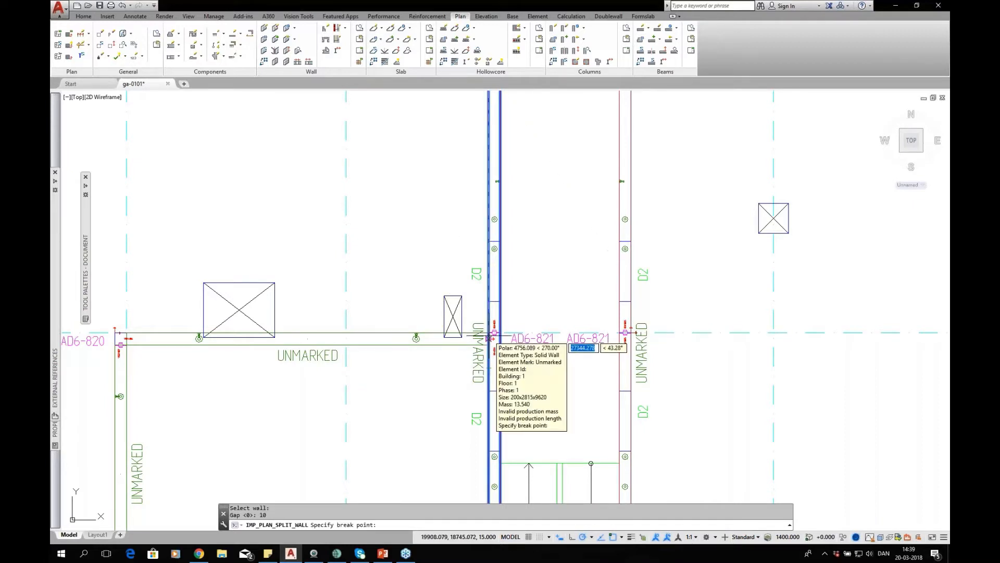
scroll(490, 336, "up", 5)
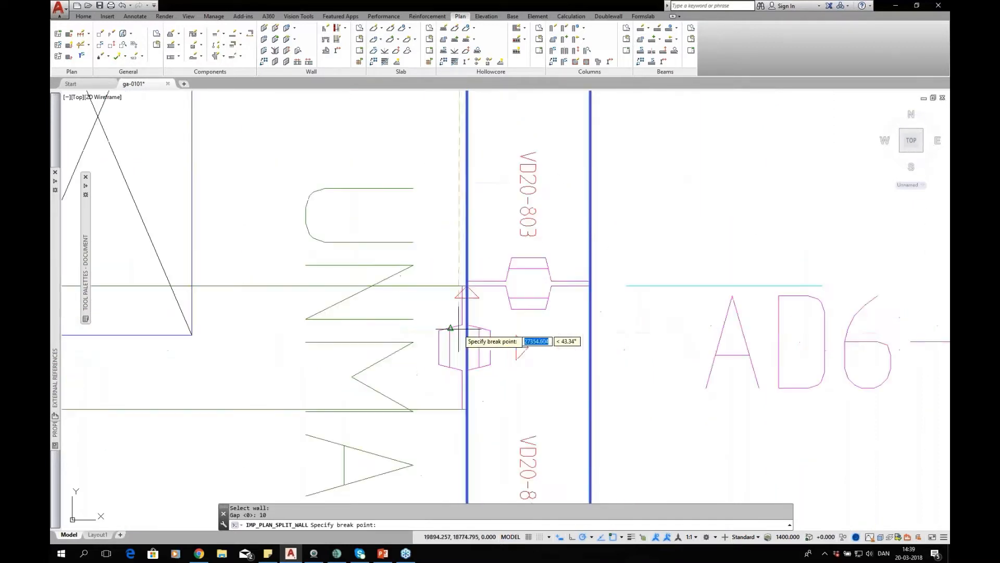
left_click(470, 206)
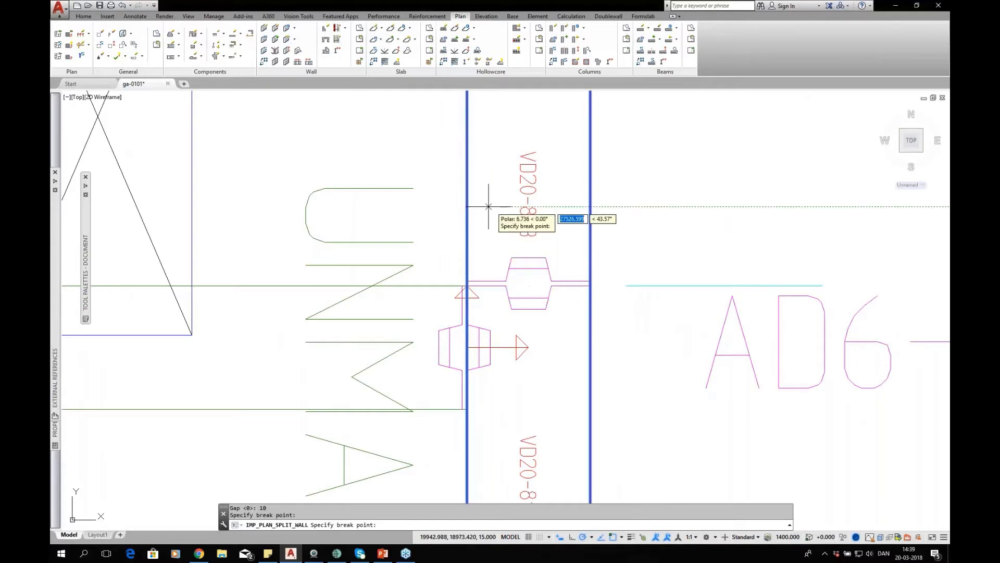
left_click(499, 207)
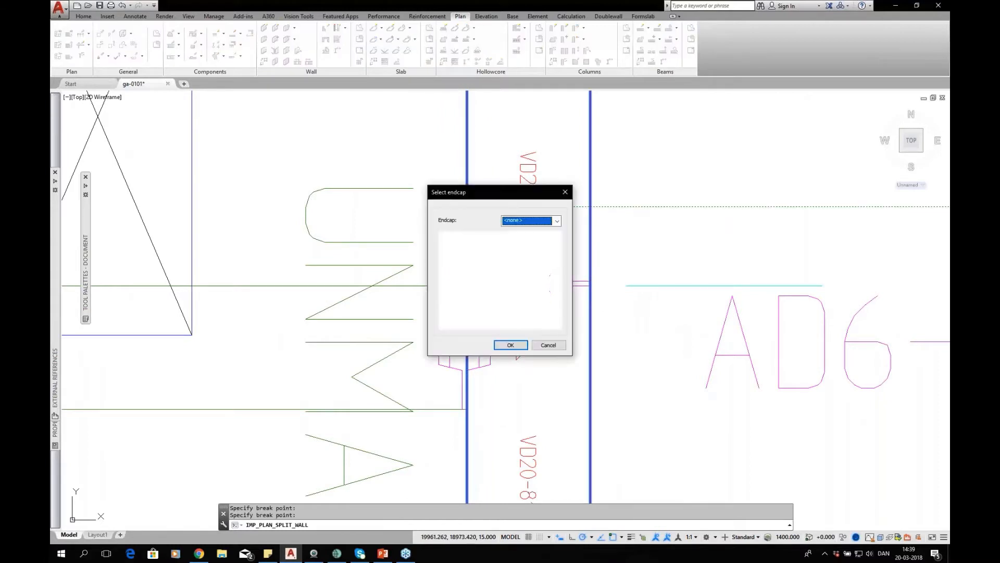
left_click(550, 221)
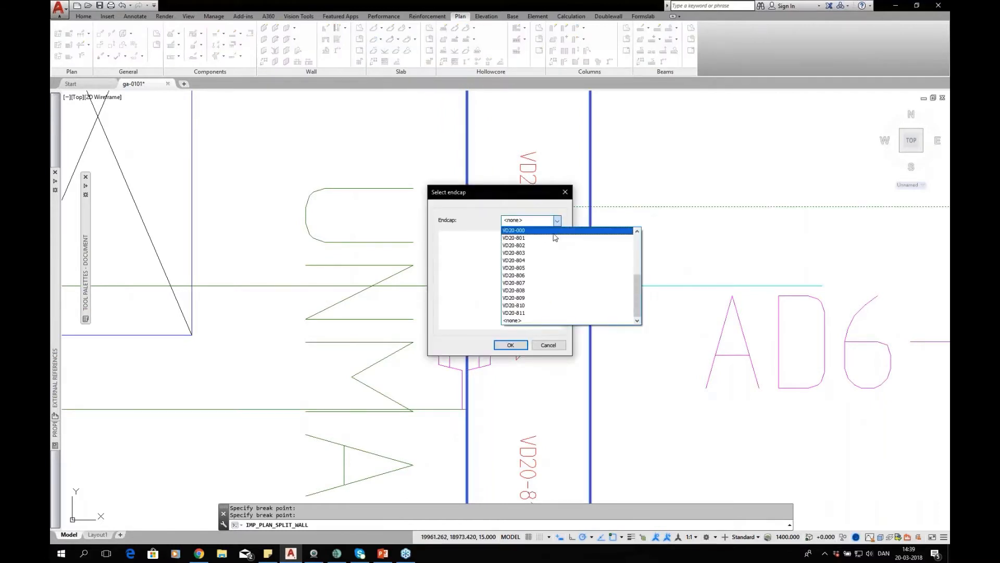
left_click(552, 239)
left_click(554, 222)
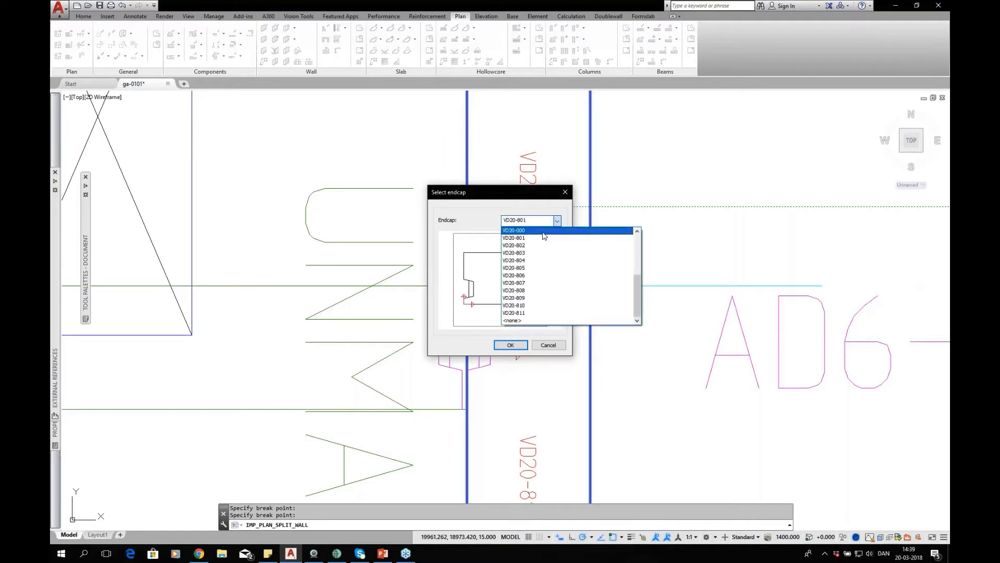
left_click(537, 260)
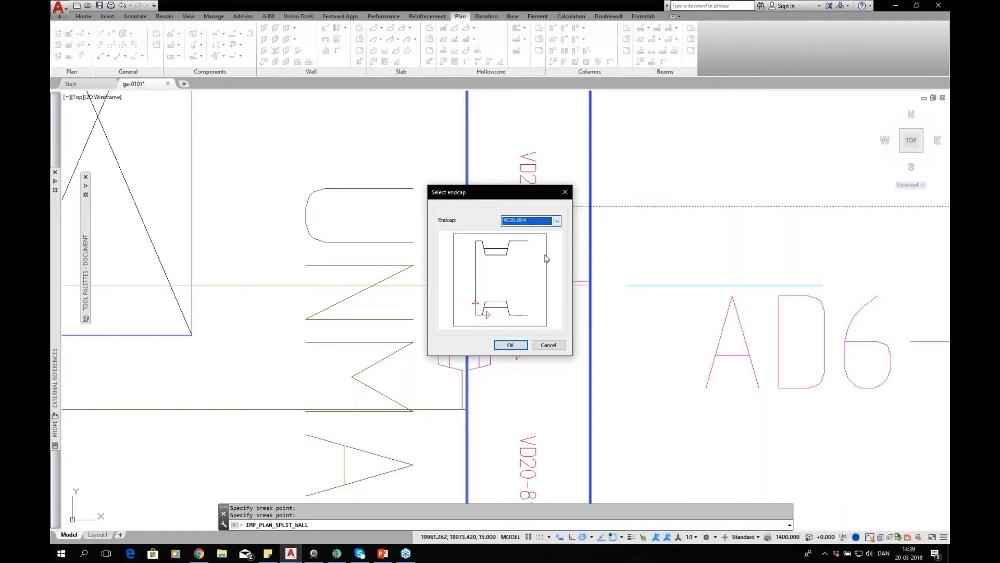
left_click(557, 222)
left_click(537, 232)
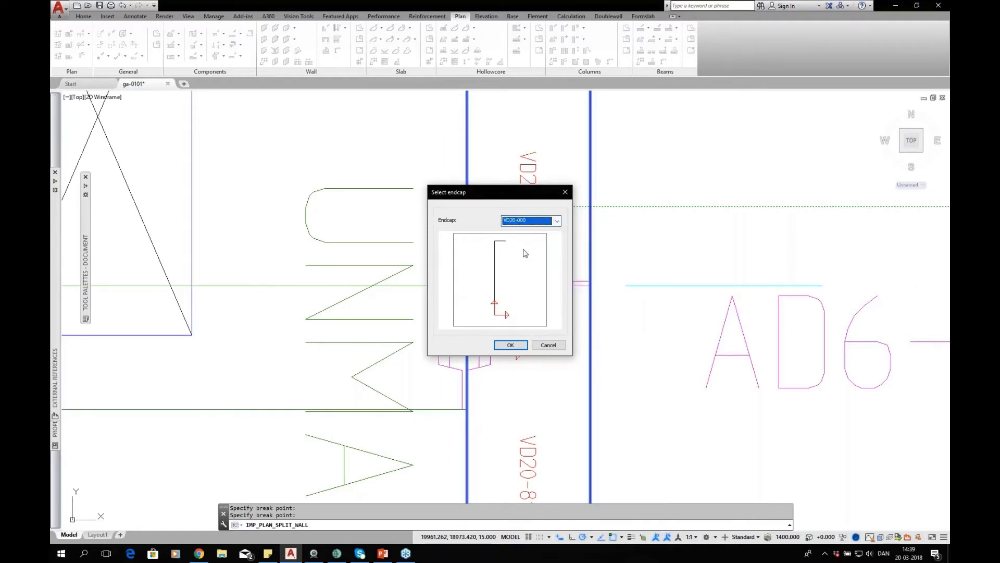
key("Down")
key("Down")
left_click(510, 345)
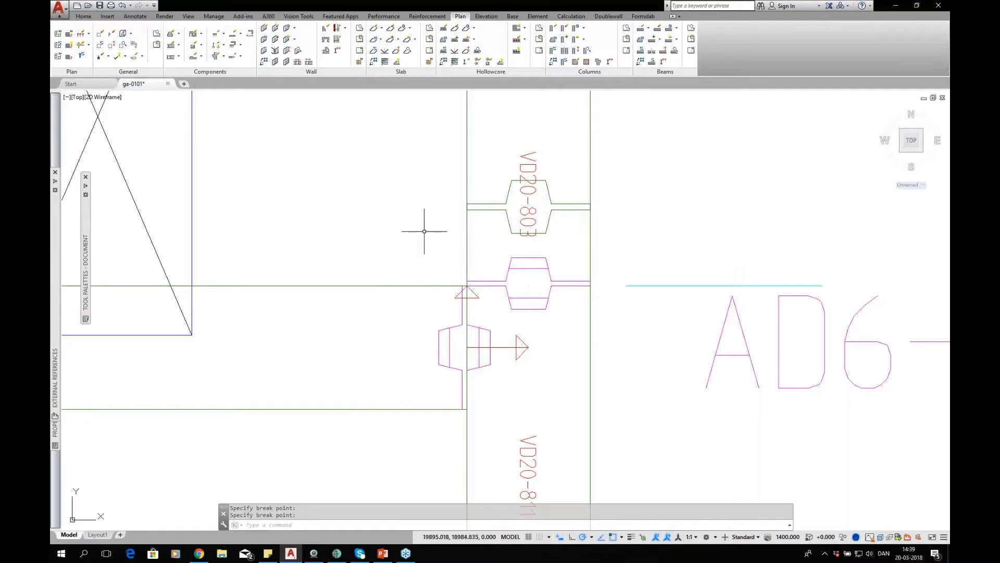
Split the solid wall on grid line E with a gap of 10 at its joint on grid line 2
scroll(356, 272, "down", 6)
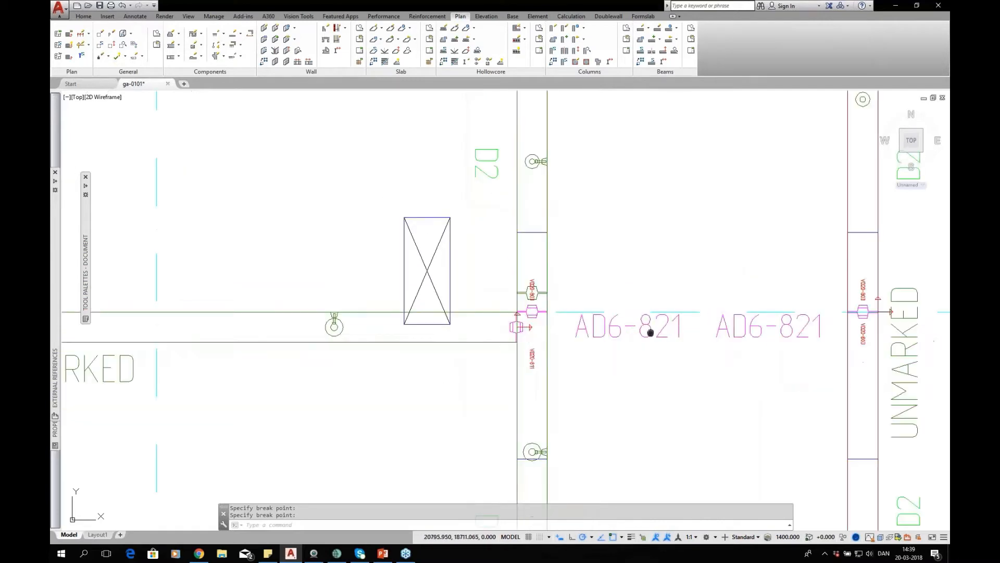
scroll(411, 280, "down", 4)
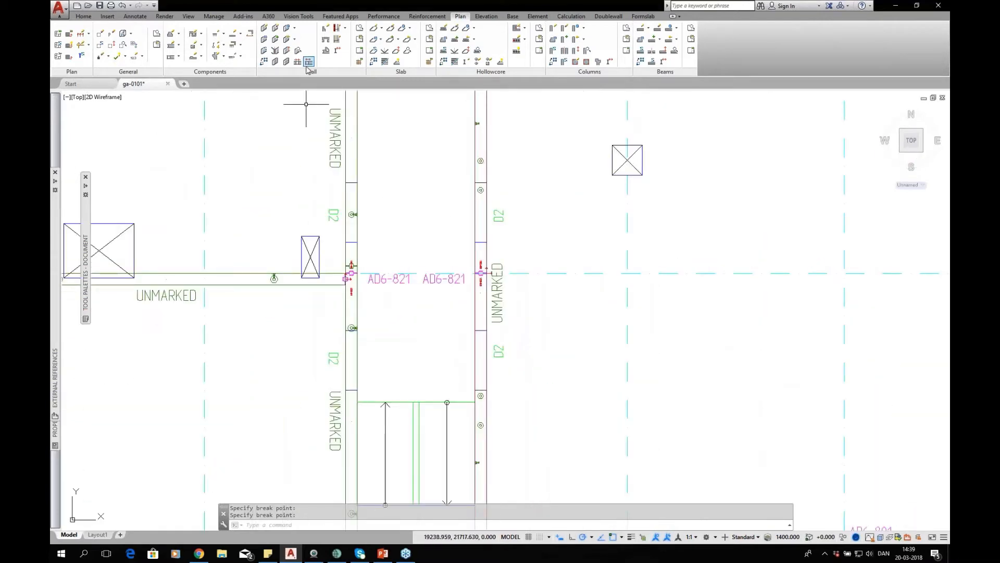
left_click(275, 62)
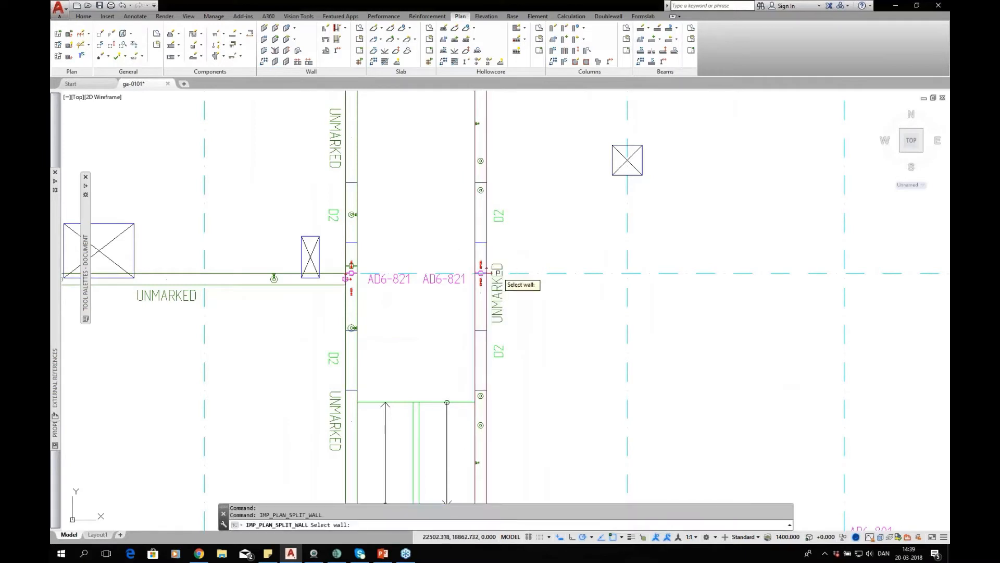
left_click(498, 275)
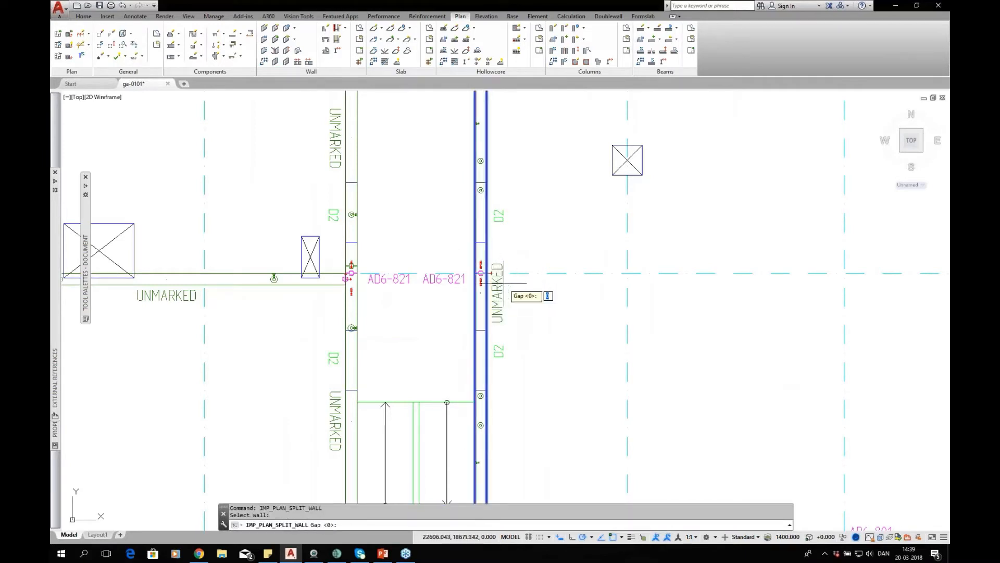
type("10")
key("Return")
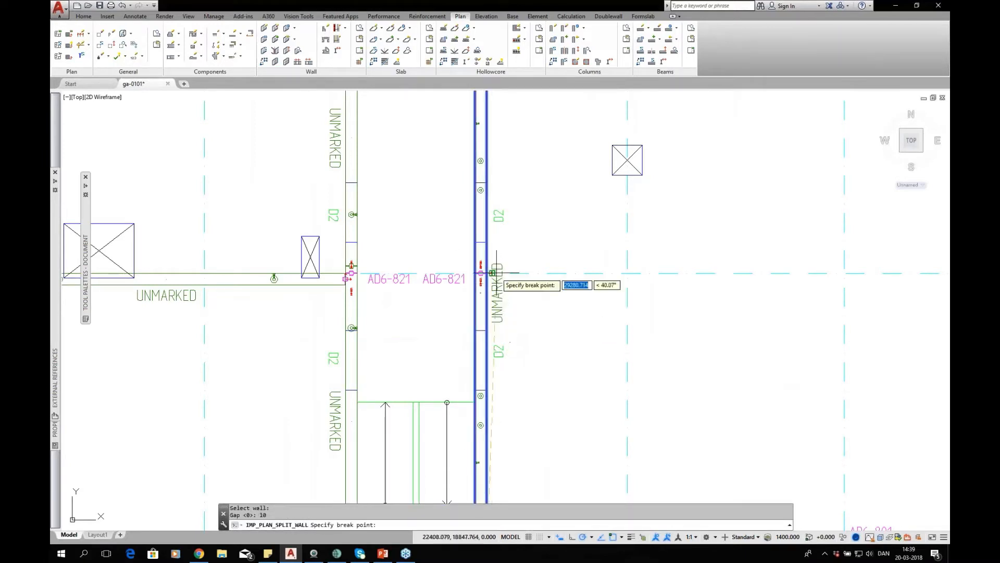
scroll(469, 276, "up", 5)
scroll(341, 281, "up", 2)
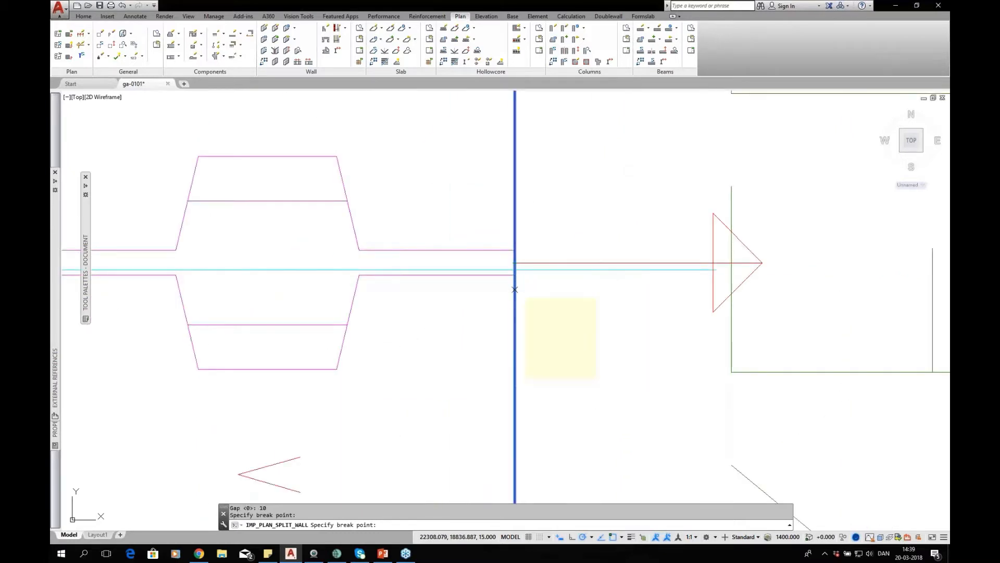
left_click(514, 273)
left_click(516, 345)
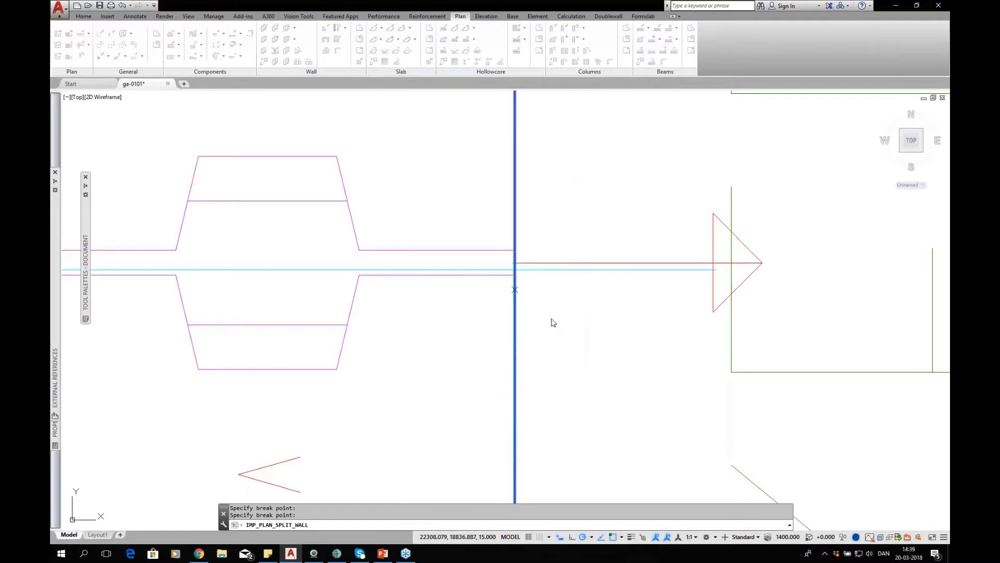
Review the whole floor plan with the newly split walls
scroll(511, 294, "up", 4)
scroll(510, 294, "down", 6)
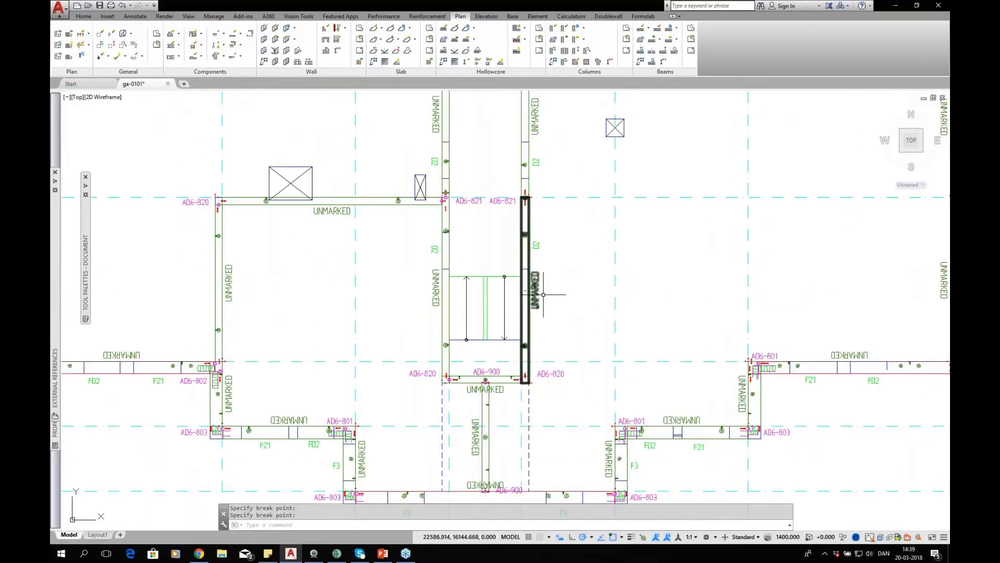
scroll(544, 293, "down", 5)
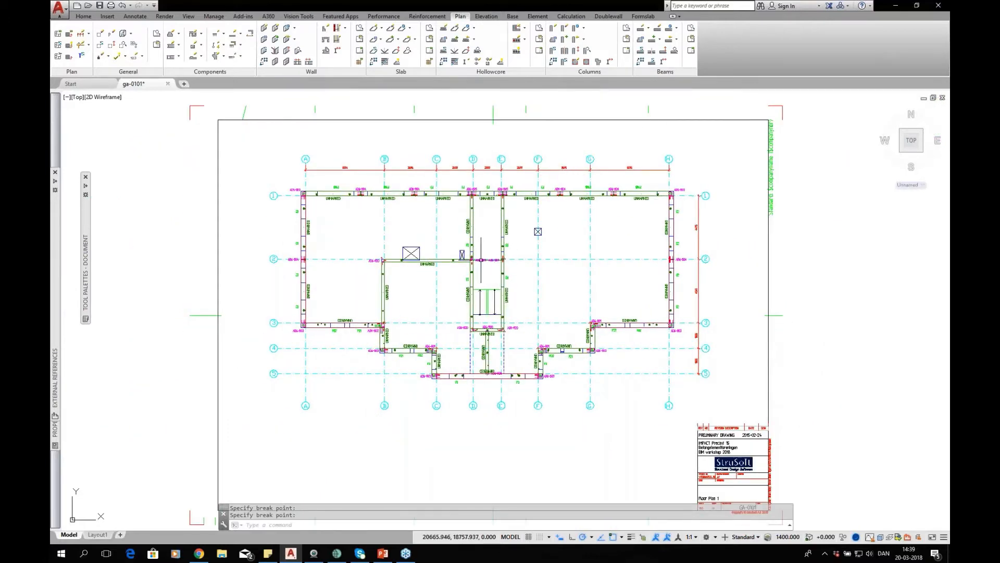
scroll(481, 259, "up", 4)
scroll(515, 285, "down", 4)
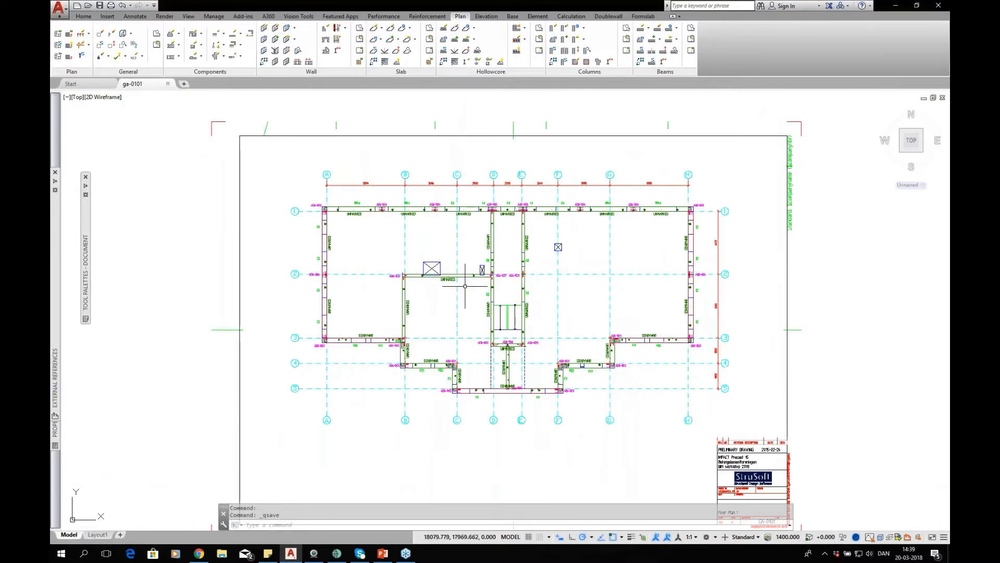
middle_click_drag(441, 244, 419, 228)
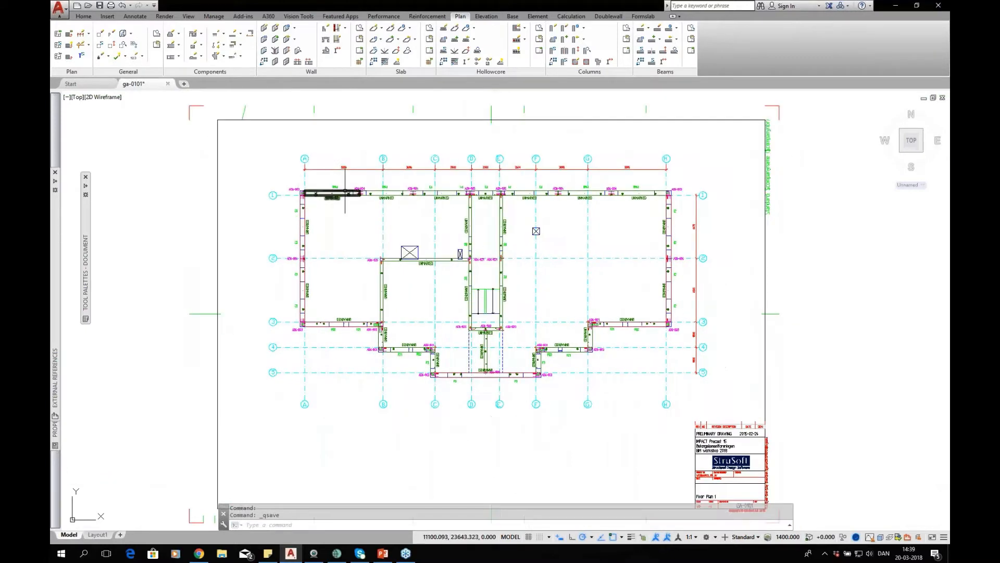
scroll(347, 200, "up", 2)
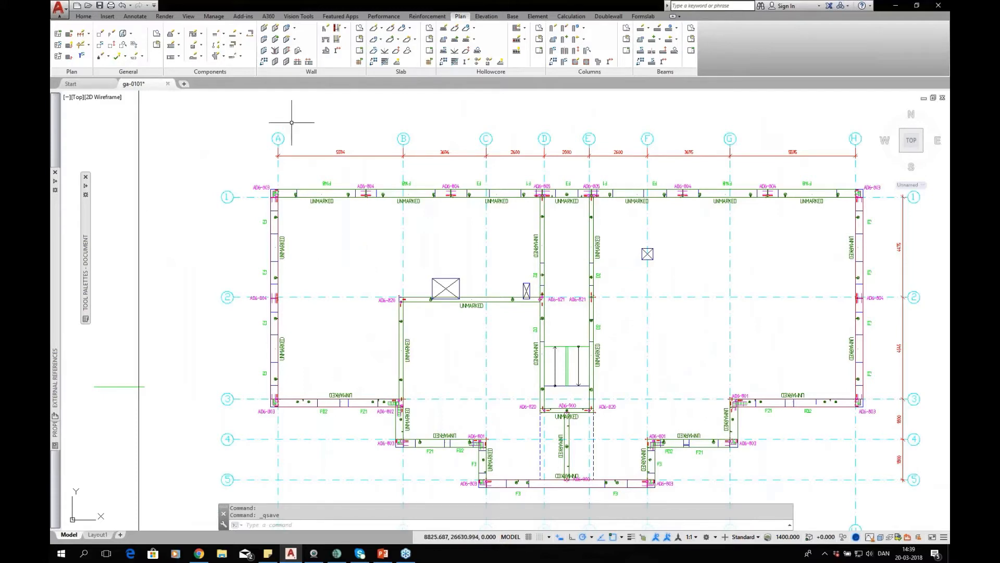
middle_click_drag(663, 332, 574, 306)
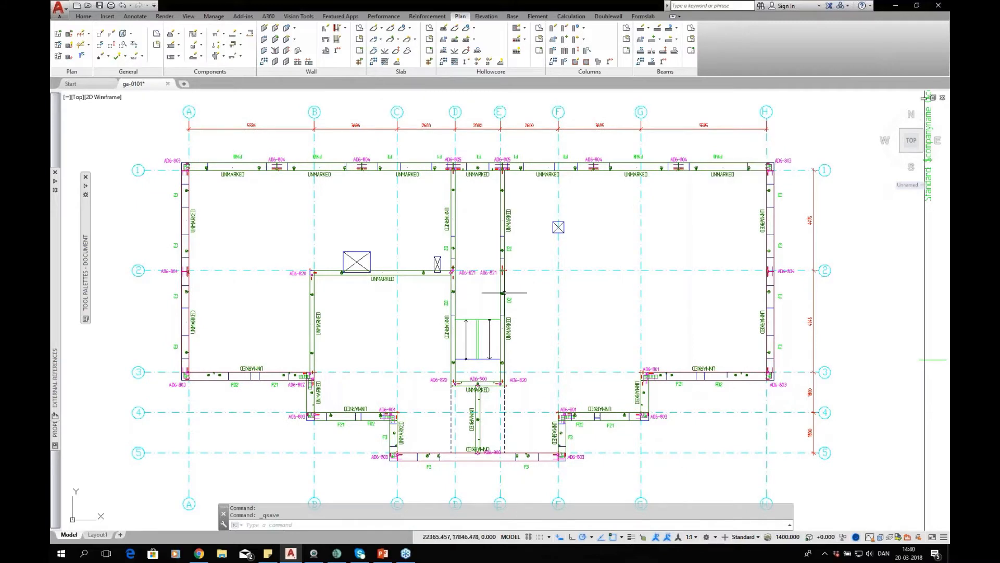
middle_click_drag(280, 234, 390, 244)
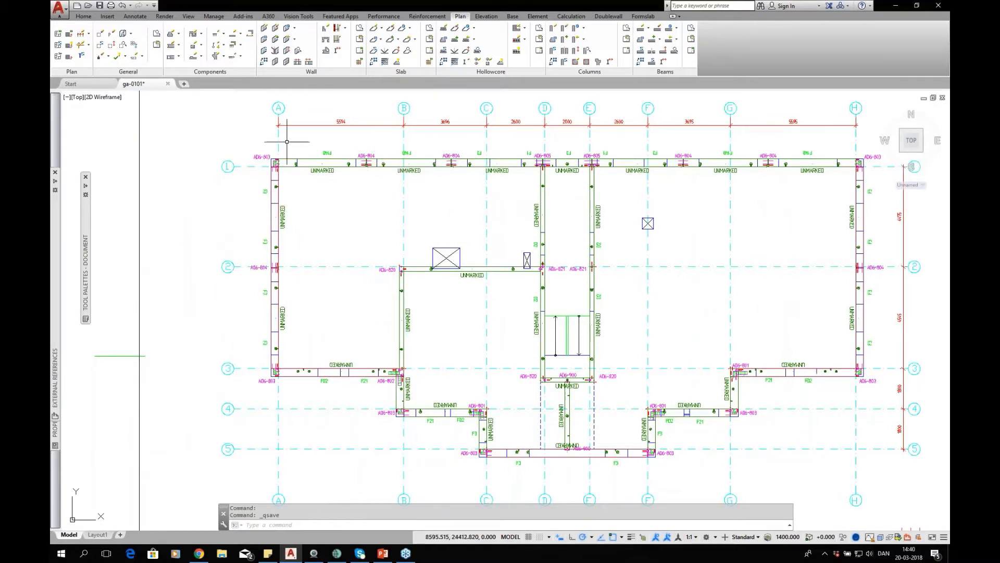
scroll(297, 138, "up", 6)
scroll(357, 212, "down", 6)
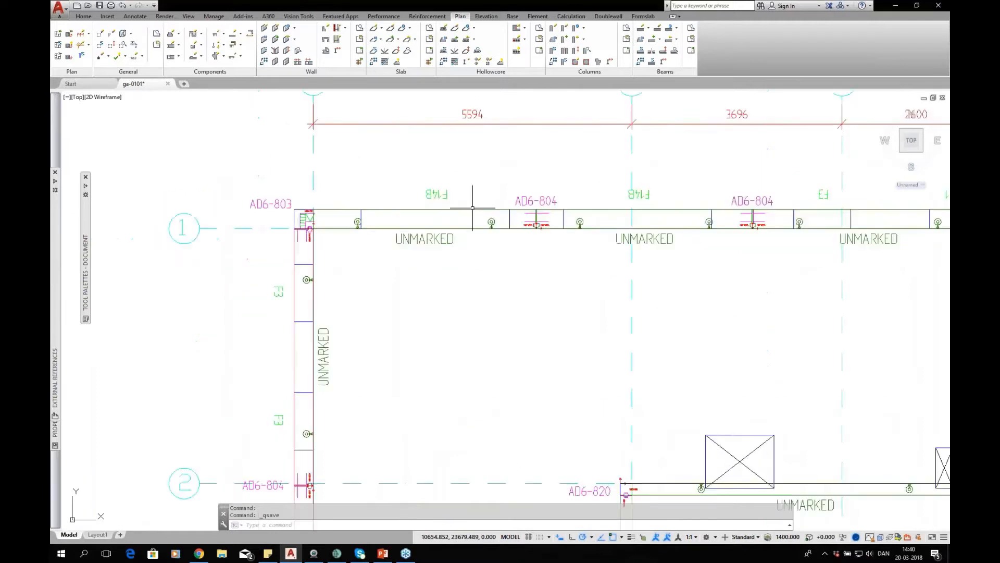
Choose the D2 wall opening and insert D2 openings into the solid wall on grid line E between grid lines 1 and 2
left_click(199, 50)
left_click(218, 58)
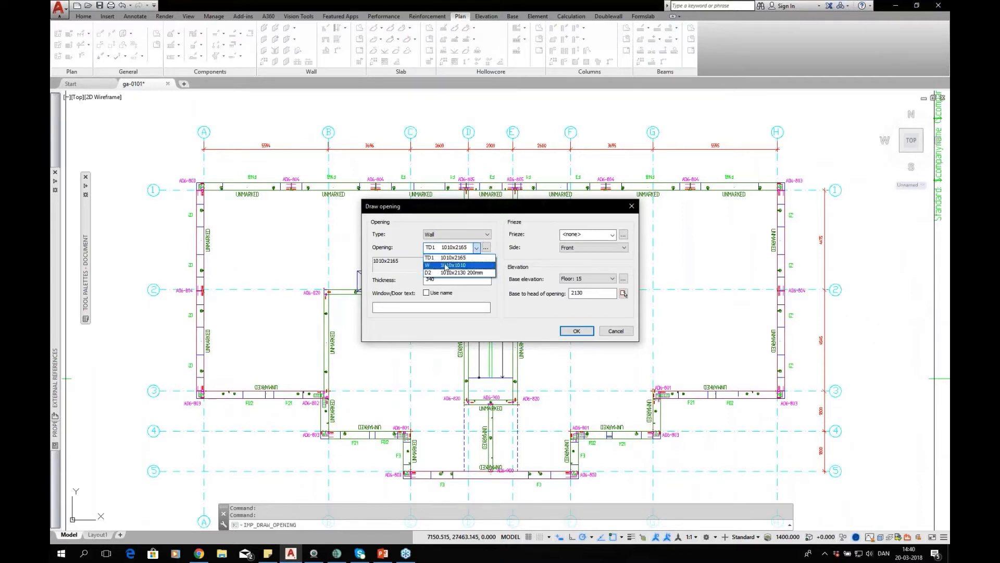
left_click(439, 272)
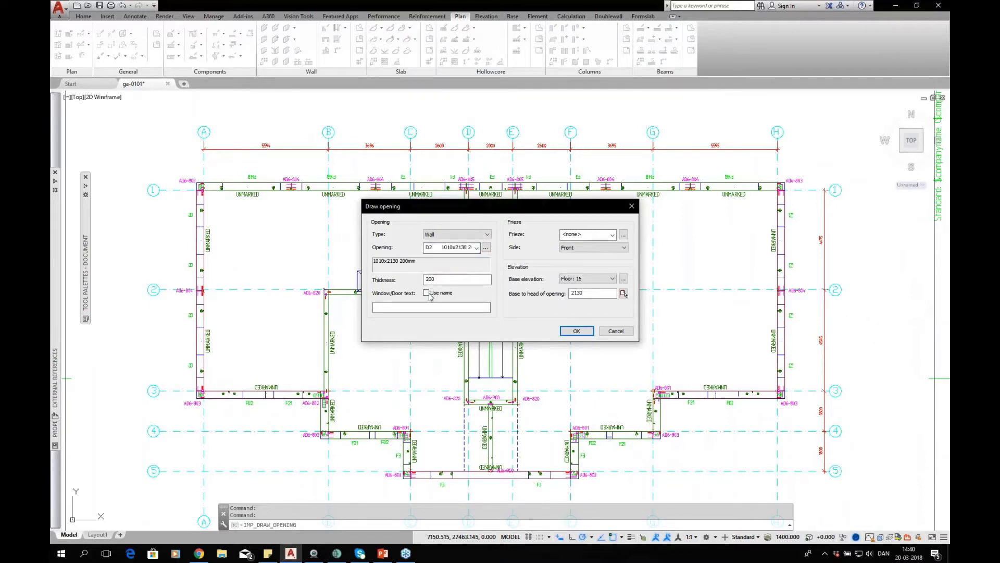
left_click(577, 332)
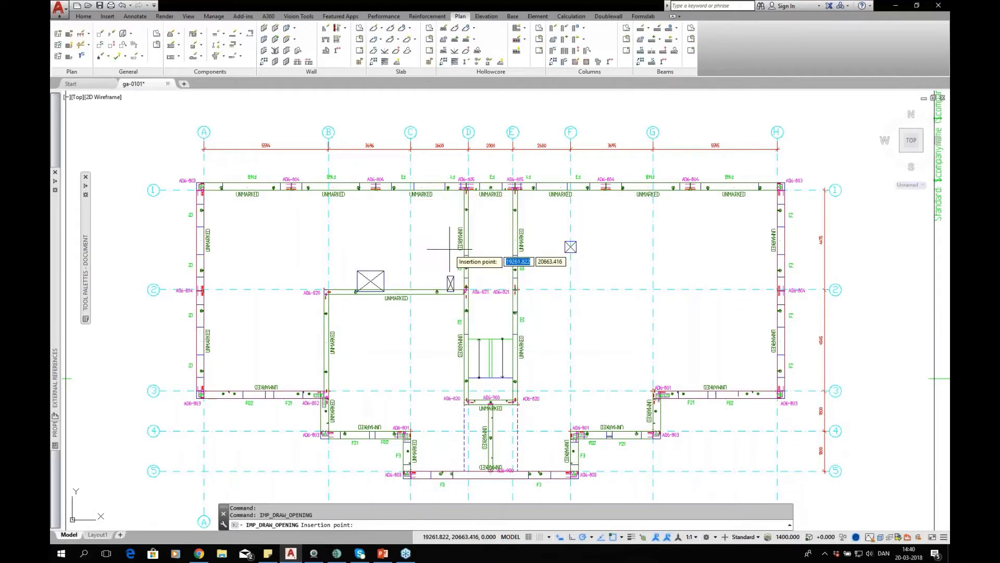
scroll(469, 266, "up", 10)
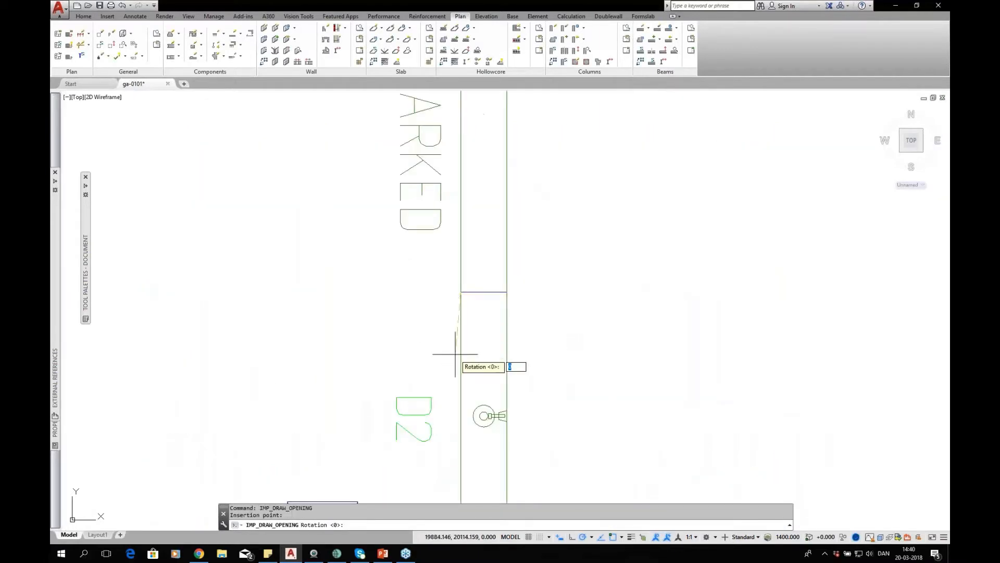
scroll(434, 420, "down", 6)
middle_click_drag(433, 420, 430, 301)
middle_click_drag(458, 389, 454, 306)
scroll(439, 324, "up", 6)
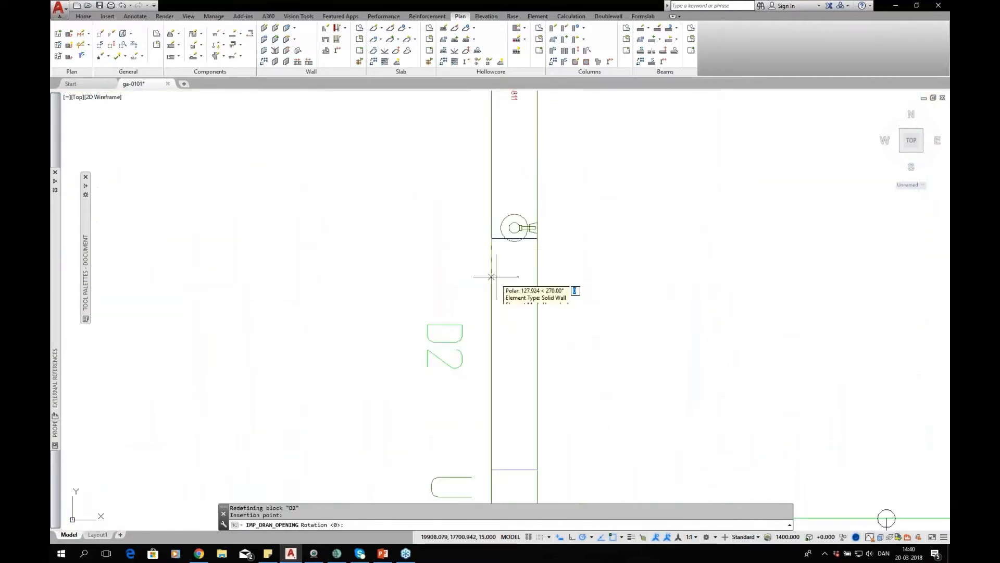
scroll(553, 326, "down", 8)
scroll(552, 325, "down", 3)
scroll(521, 328, "up", 10)
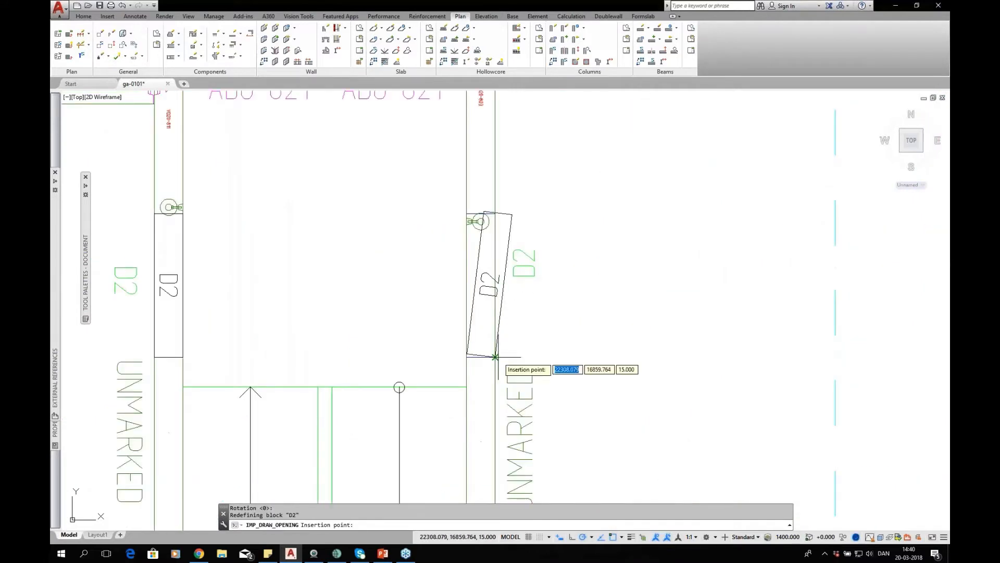
scroll(484, 362, "up", 8)
left_click(461, 358)
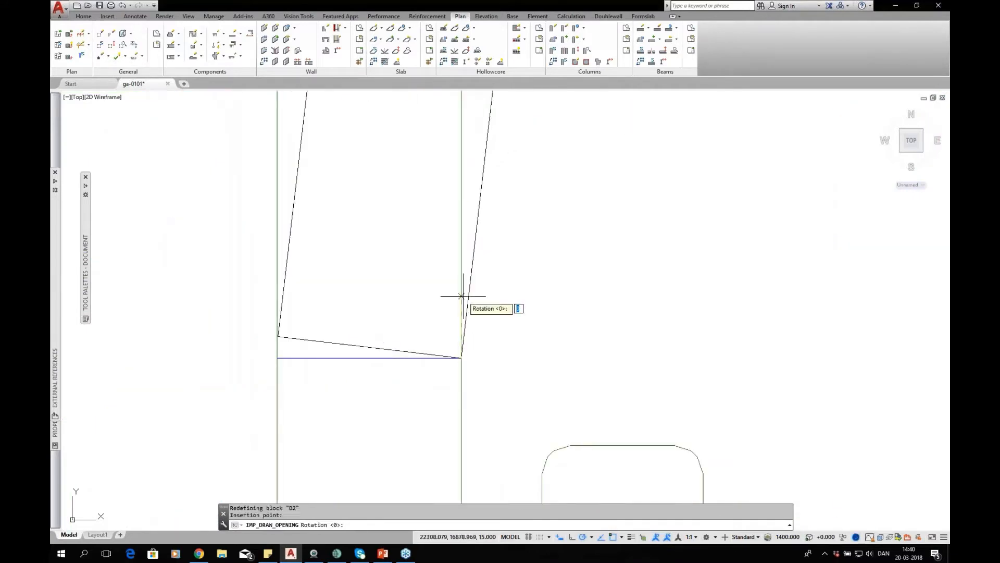
left_click(463, 228)
Insert another D2 opening further down the wall on grid line E and end the command
scroll(516, 289, "down", 10)
middle_click_drag(529, 240, 503, 378)
scroll(477, 229, "up", 7)
left_click(470, 307)
left_click(463, 228)
scroll(529, 250, "down", 8)
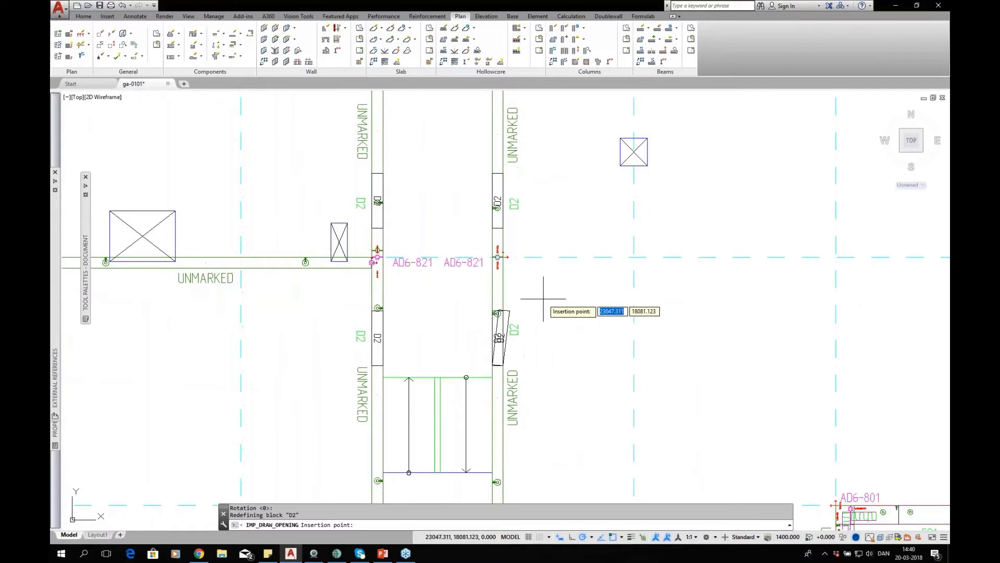
key("Return")
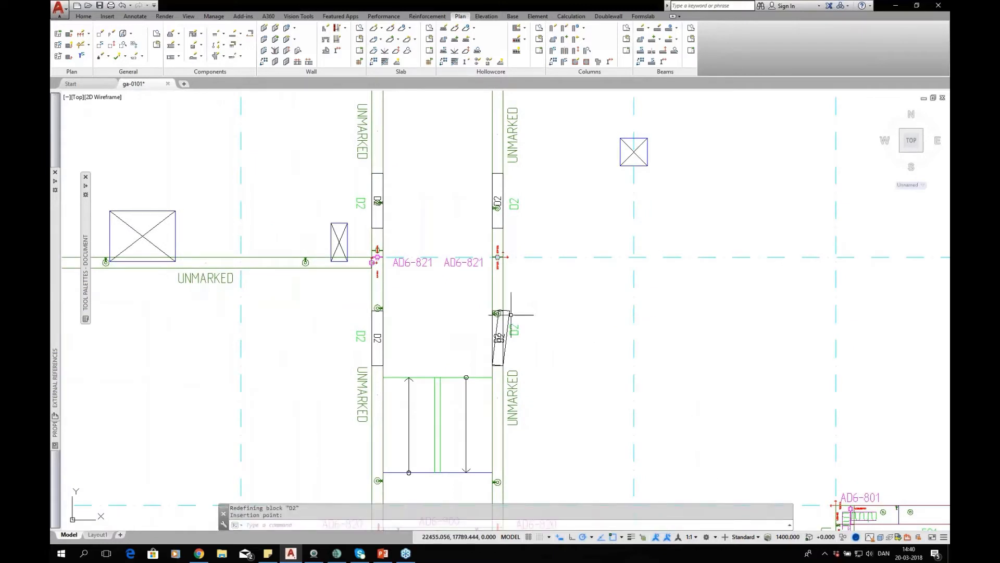
Delete the skewed D2 opening on the wall on grid line E
left_click(507, 319)
key("Delete")
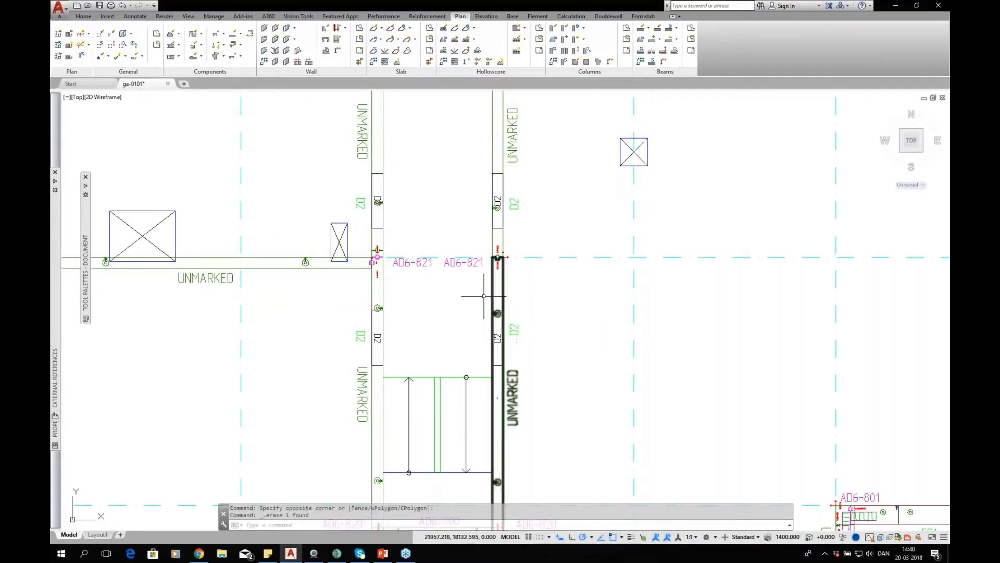
scroll(565, 251, "down", 2)
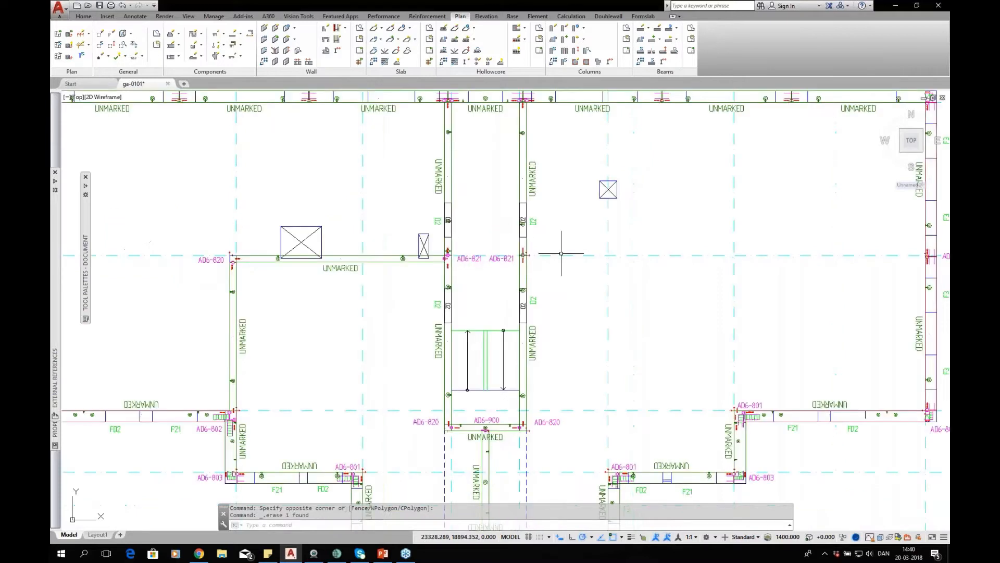
scroll(454, 285, "down", 4)
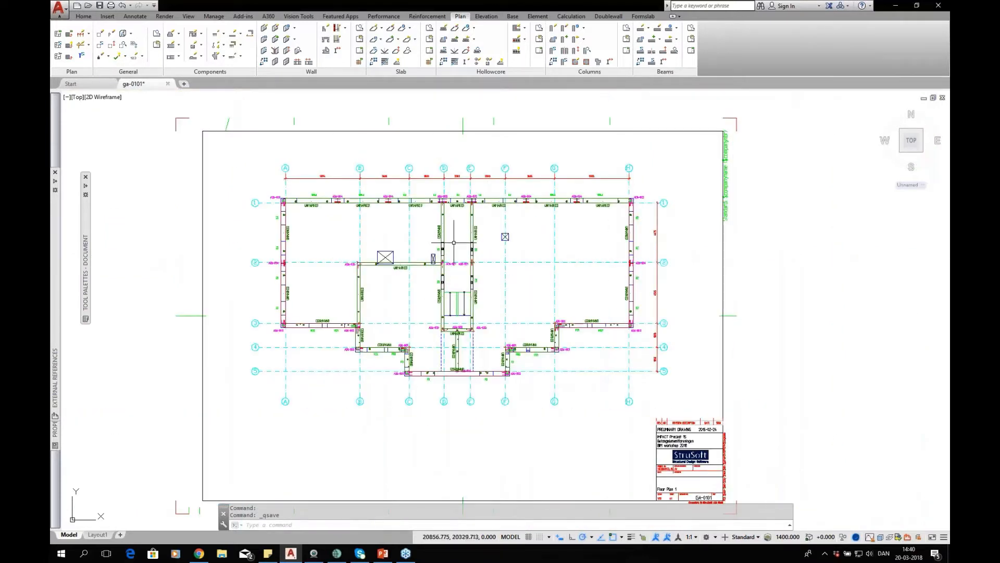
Insert a Sandwich F14B opening, using its name as window text, into the outer wall on grid line 1 between grid lines A and B
scroll(350, 199, "up", 4)
left_click(201, 34)
left_click(219, 49)
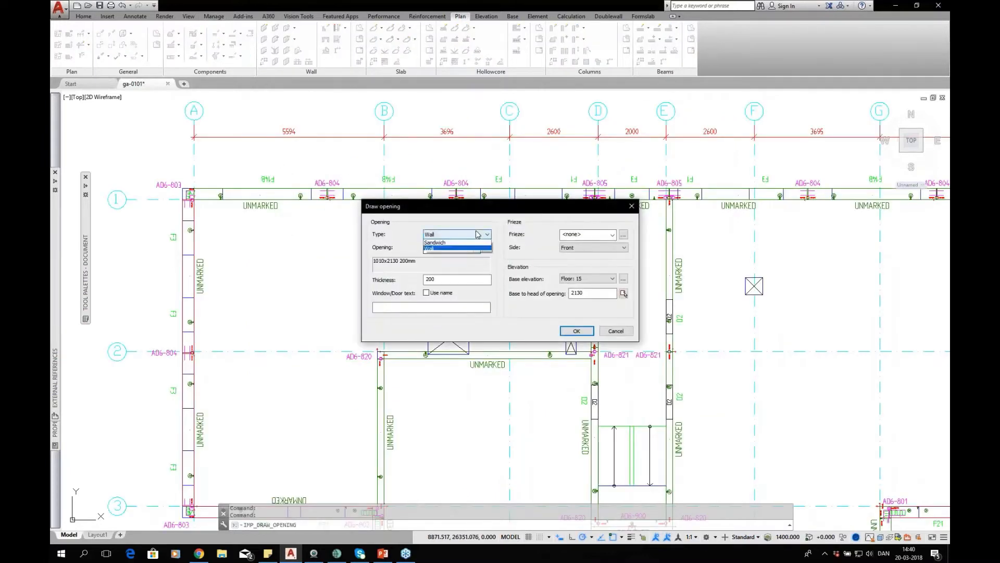
left_click(450, 249)
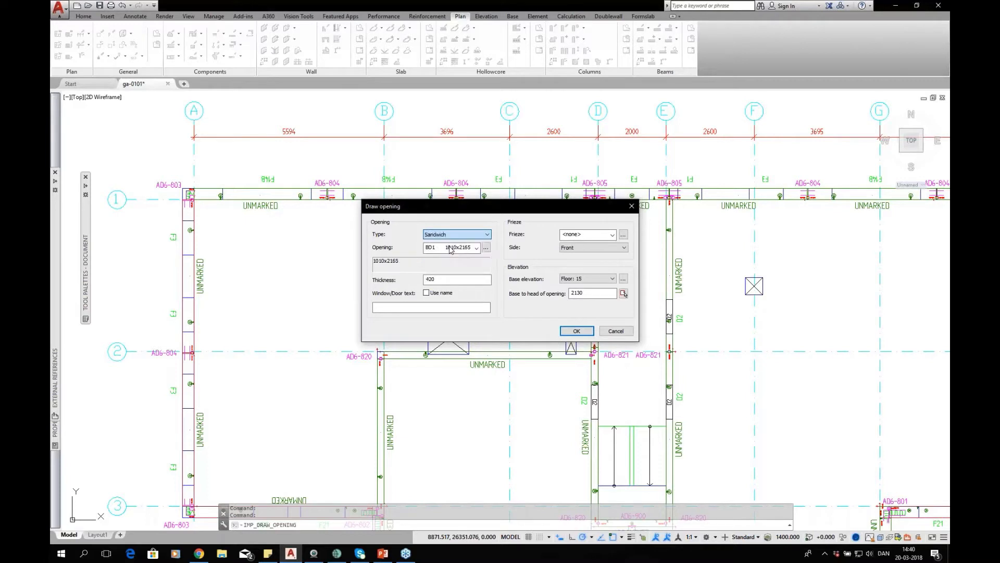
left_click(431, 288)
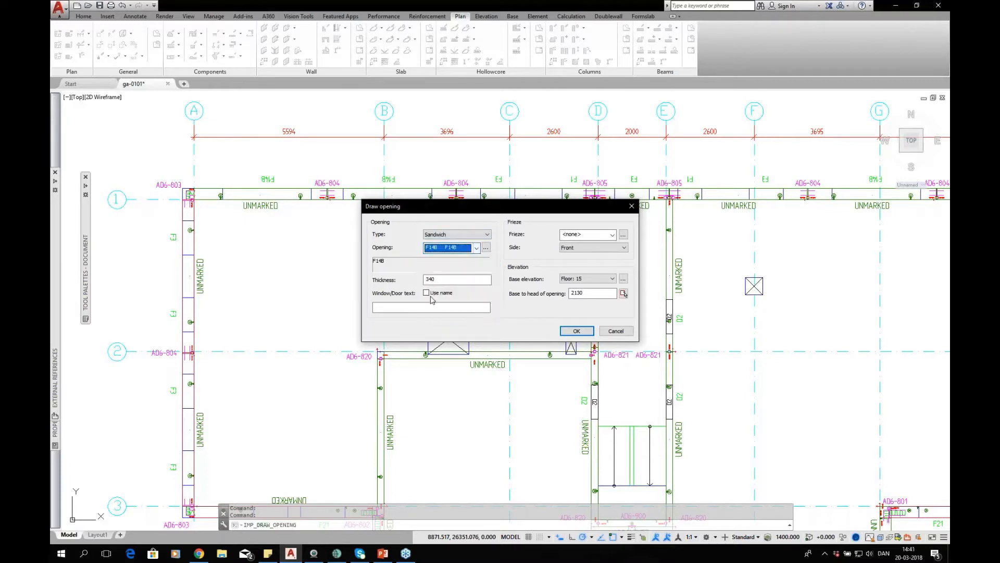
left_click(564, 330)
scroll(224, 200, "up", 6)
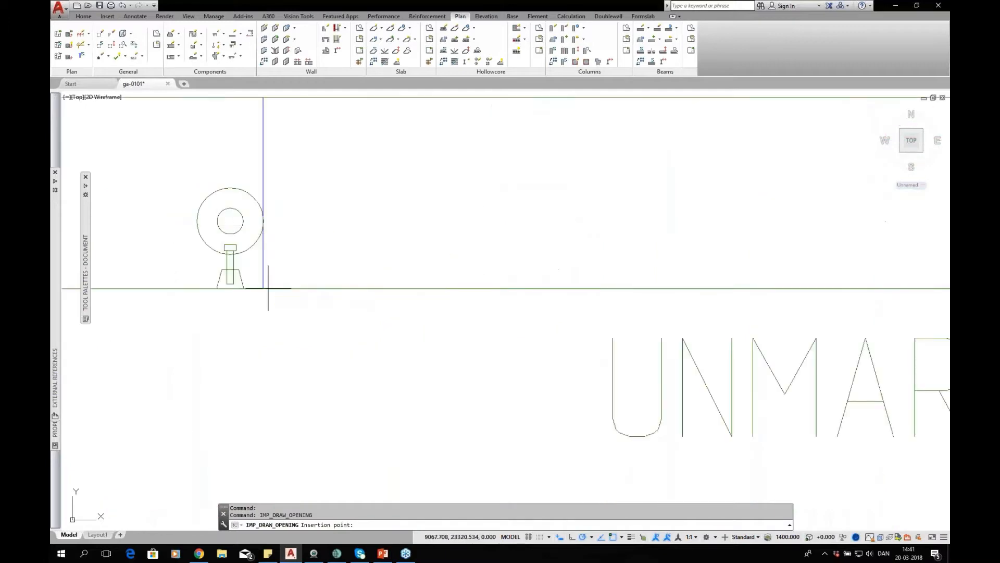
left_click(405, 287)
scroll(499, 304, "down", 10)
scroll(636, 314, "up", 5)
middle_click_drag(636, 314, 446, 307)
scroll(437, 306, "up", 2)
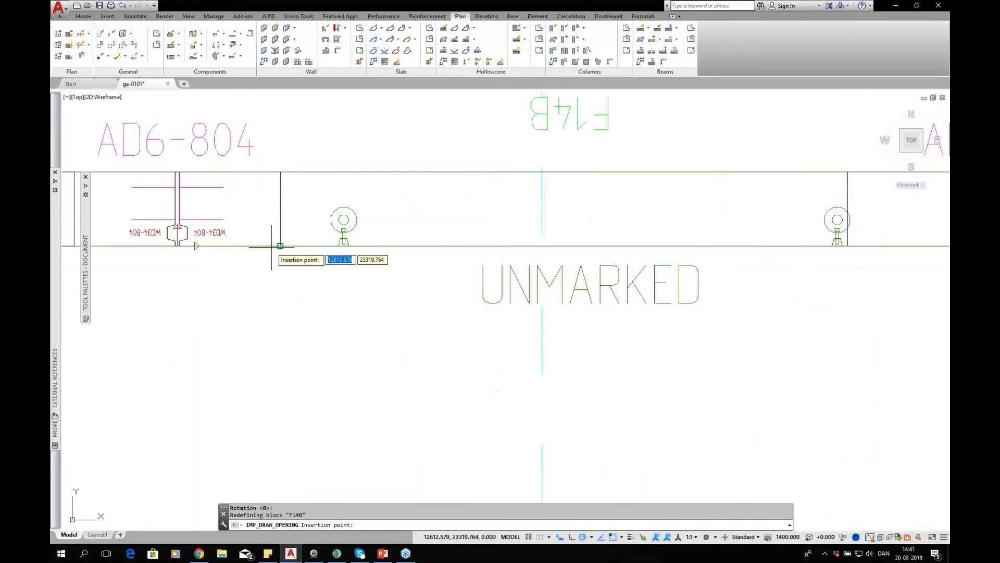
left_click(440, 248)
scroll(469, 276, "down", 8)
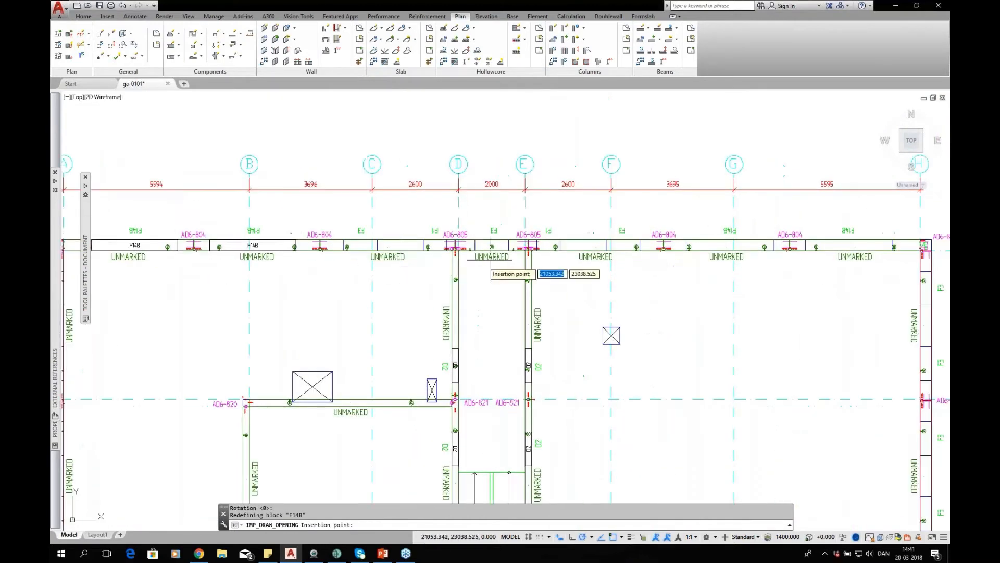
Insert a second F14B opening into the grid line 1 wall between grid lines B and C and end the command
scroll(502, 255, "up", 12)
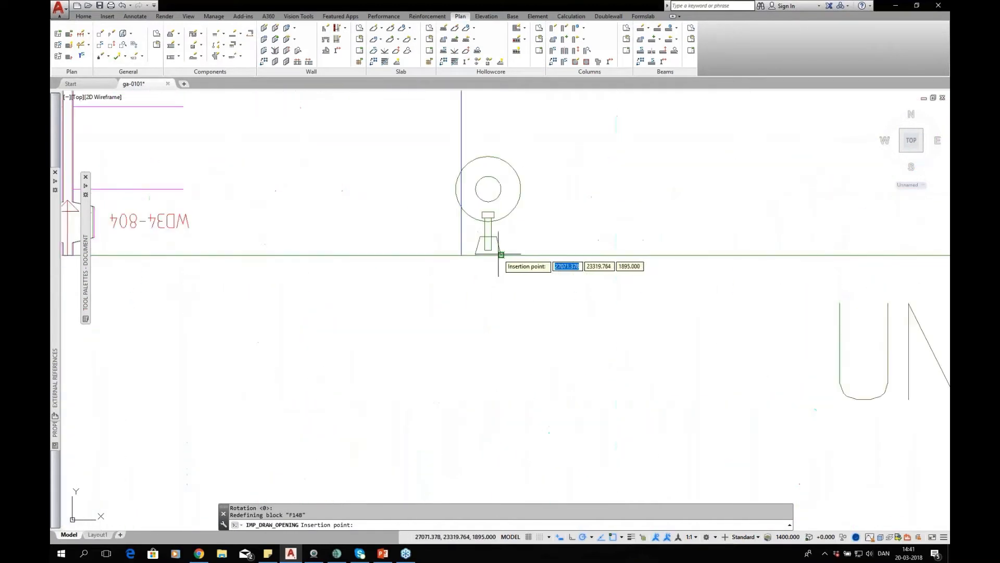
scroll(573, 265, "down", 7)
scroll(577, 265, "up", 8)
left_click(546, 223)
key("Return")
scroll(592, 219, "down", 6)
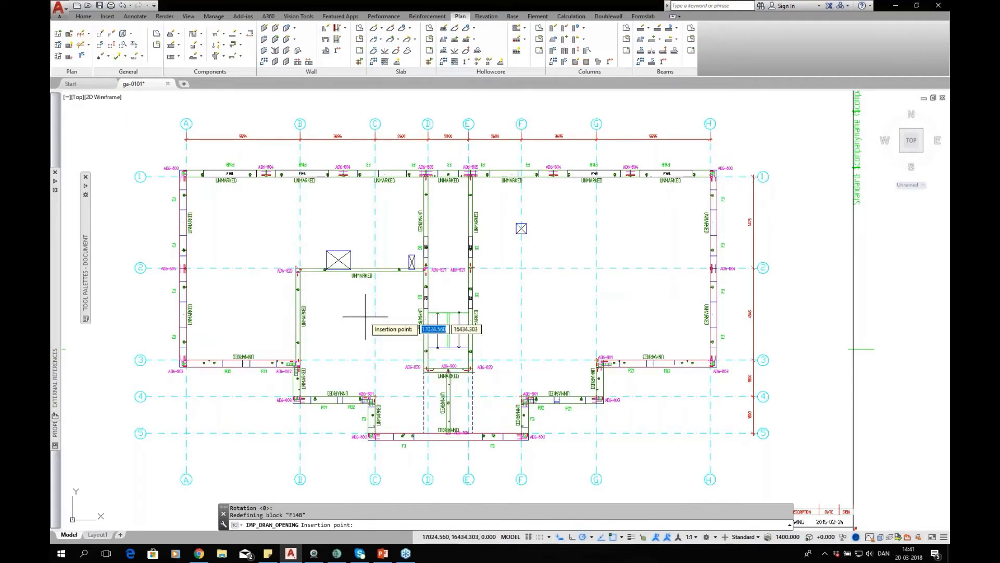
key("Return")
key("Return")
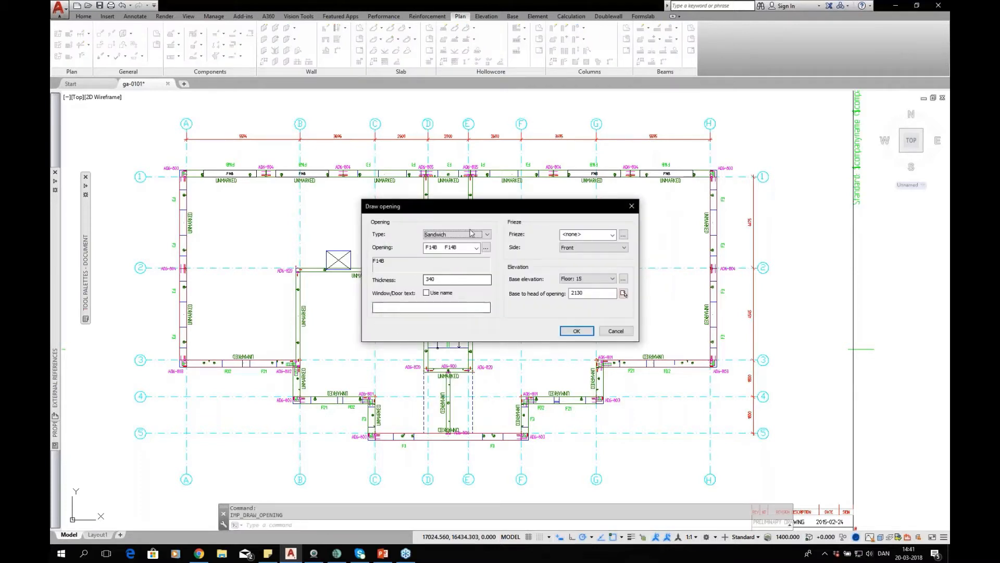
Insert a Sandwich F1 opening, using its name as text, into the grid line 1 wall just left of grid line D
left_click(475, 248)
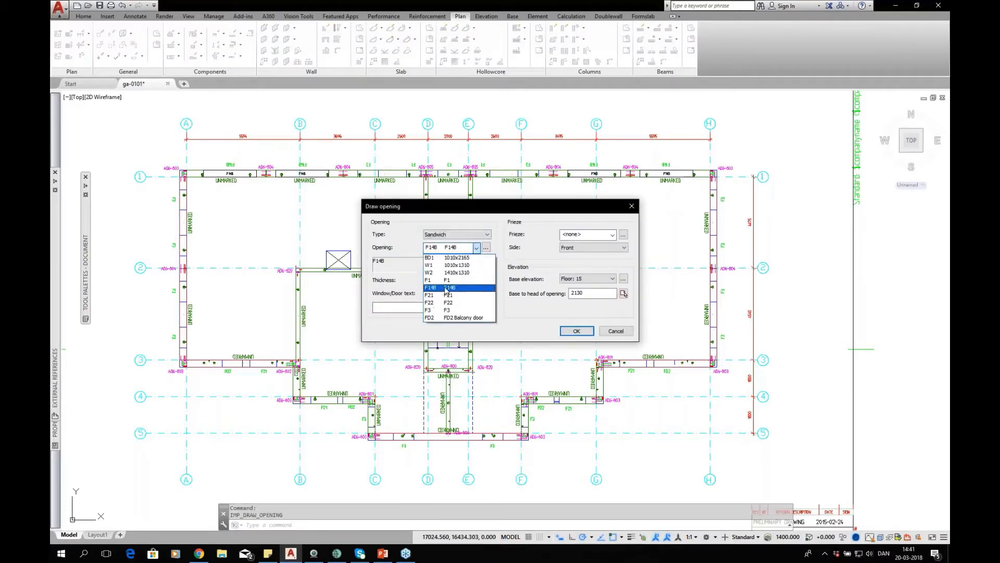
left_click(447, 281)
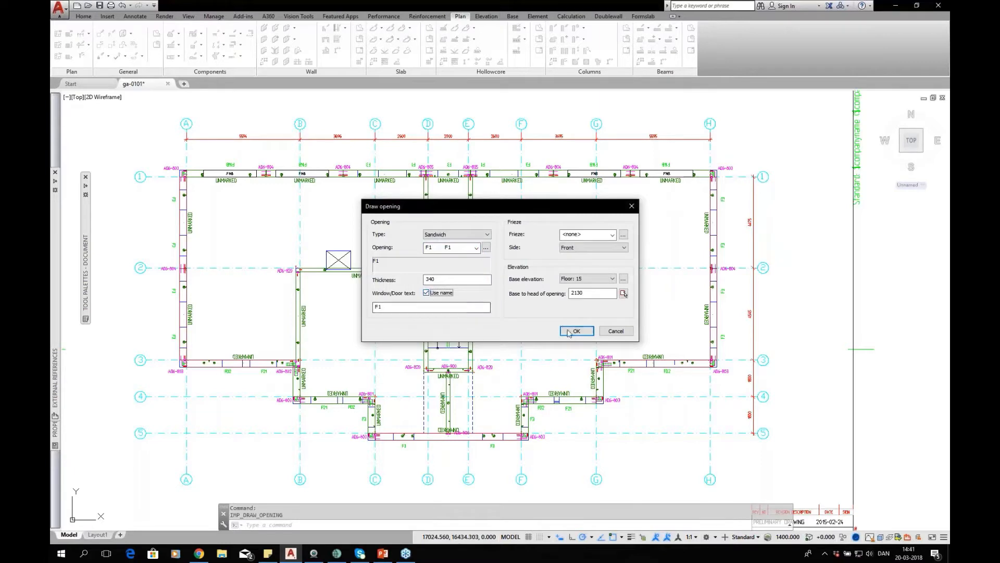
left_click(576, 331)
scroll(401, 175, "up", 8)
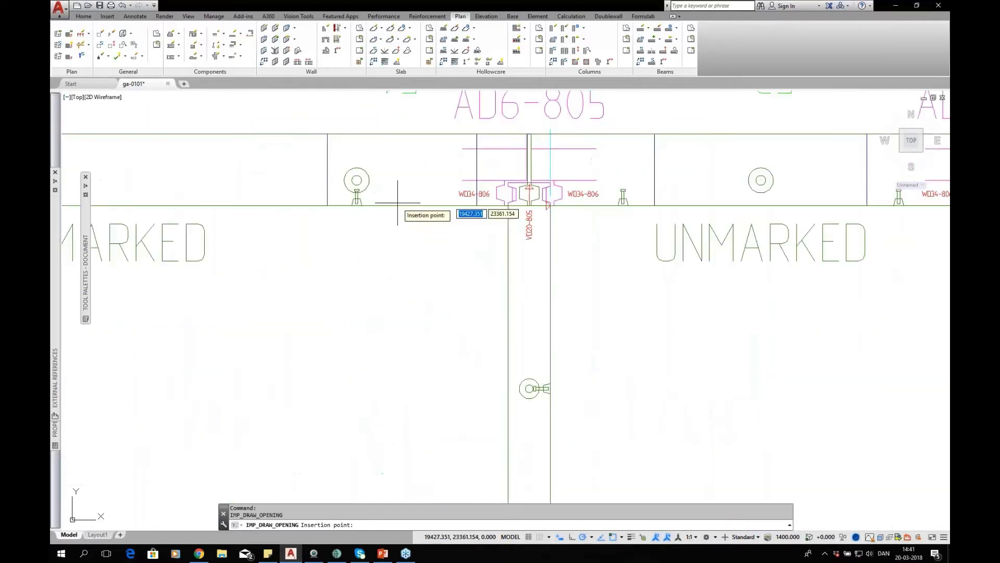
left_click(330, 207)
left_click(434, 205)
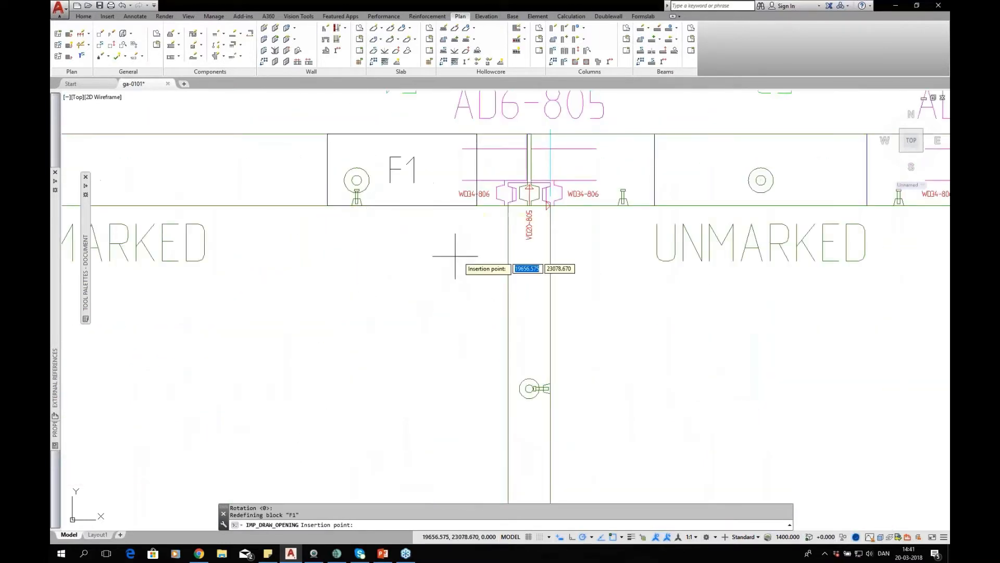
scroll(456, 256, "down", 5)
scroll(547, 247, "up", 7)
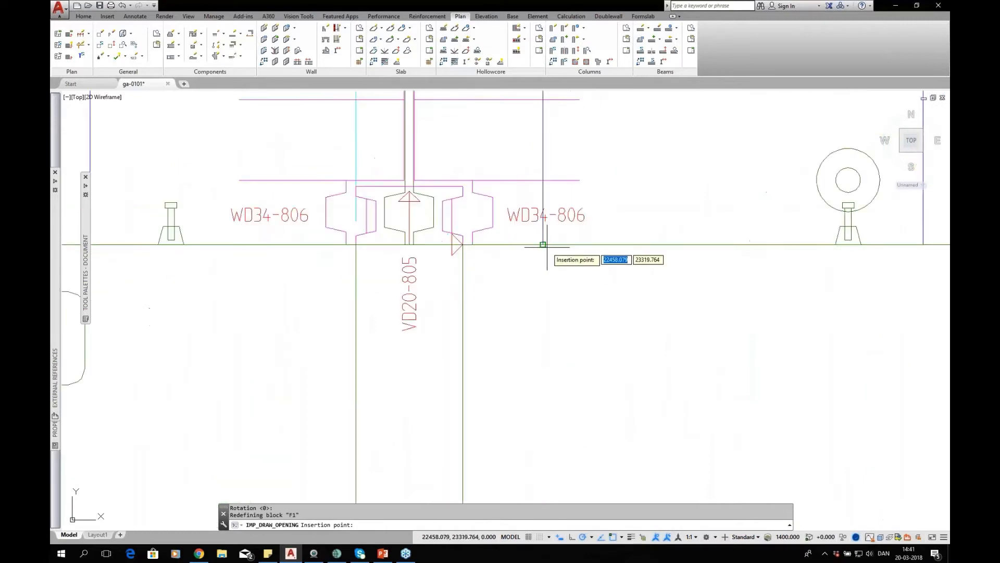
scroll(620, 242, "down", 5)
scroll(648, 279, "up", 2)
scroll(647, 279, "down", 6)
scroll(625, 271, "up", 2)
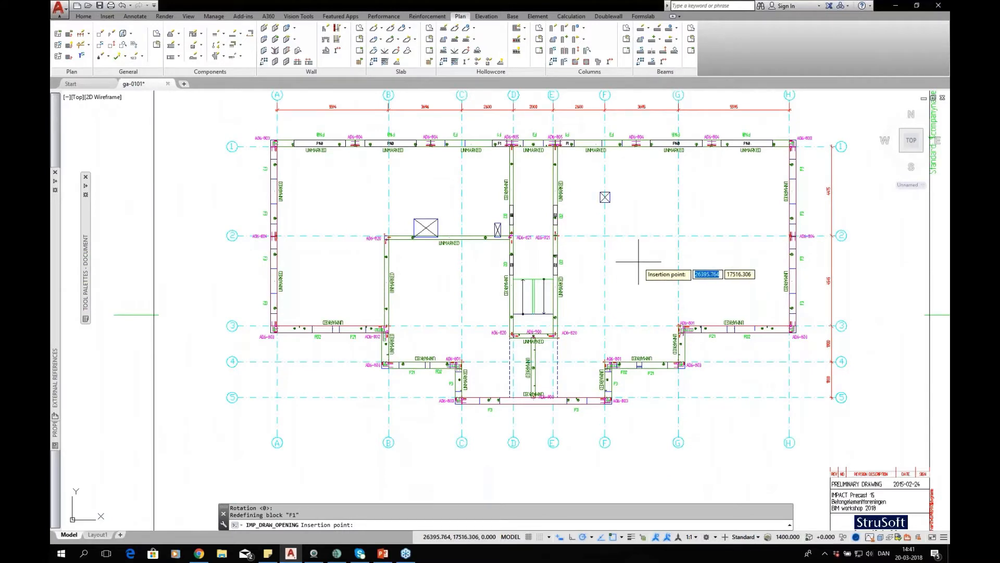
Insert a Sandwich F3 opening into the outer wall on grid line A just above grid line 3
left_click(639, 262)
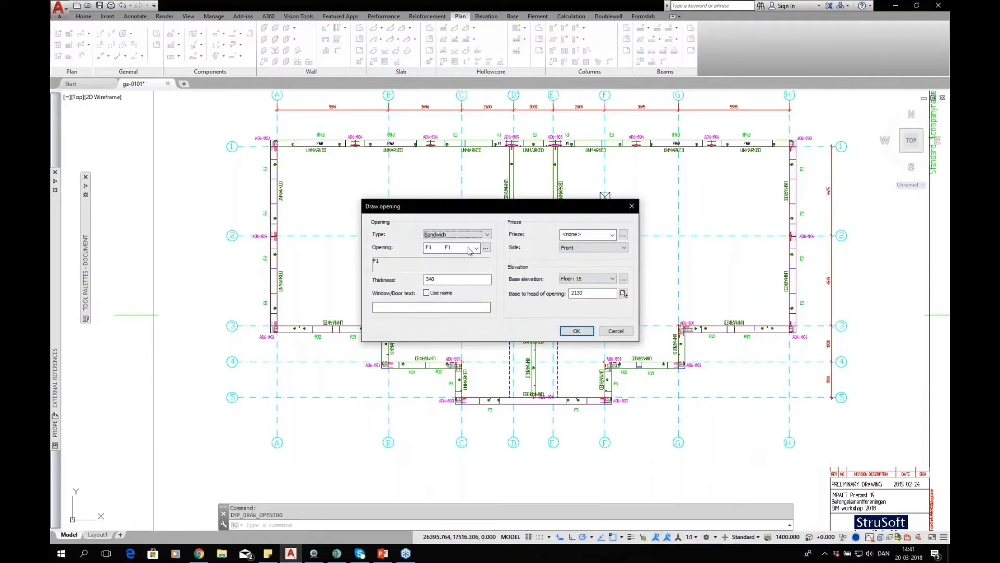
left_click(476, 249)
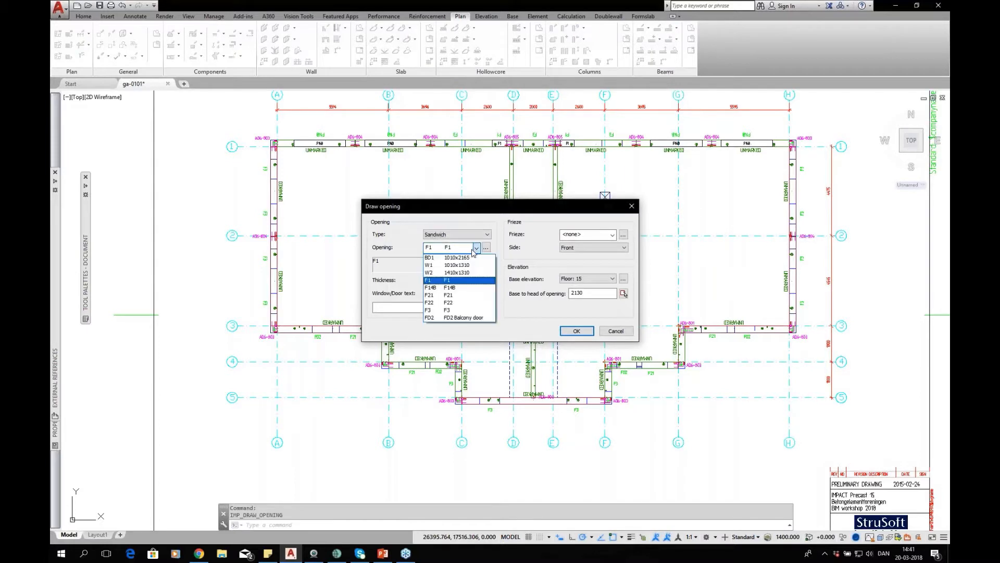
left_click(443, 310)
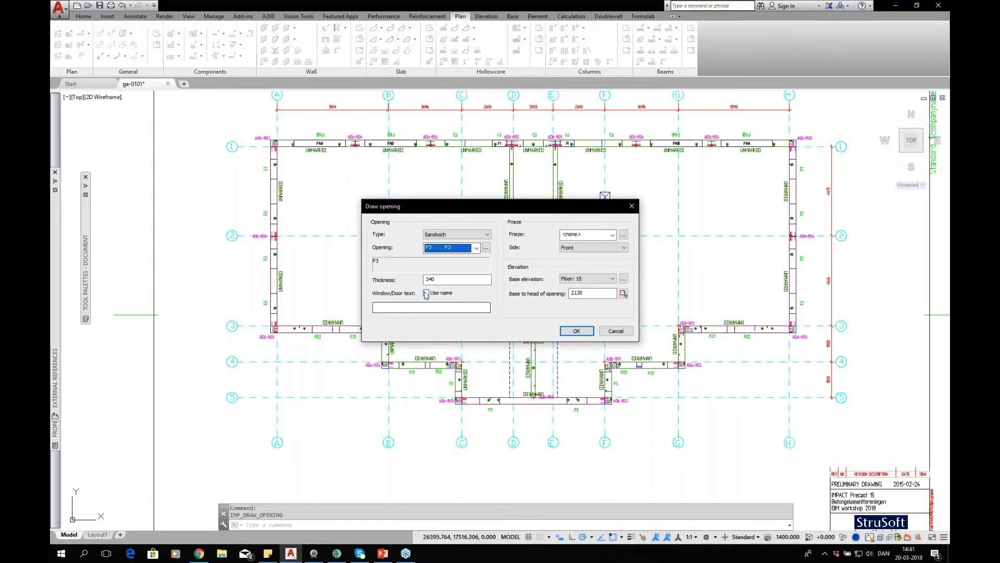
left_click(575, 330)
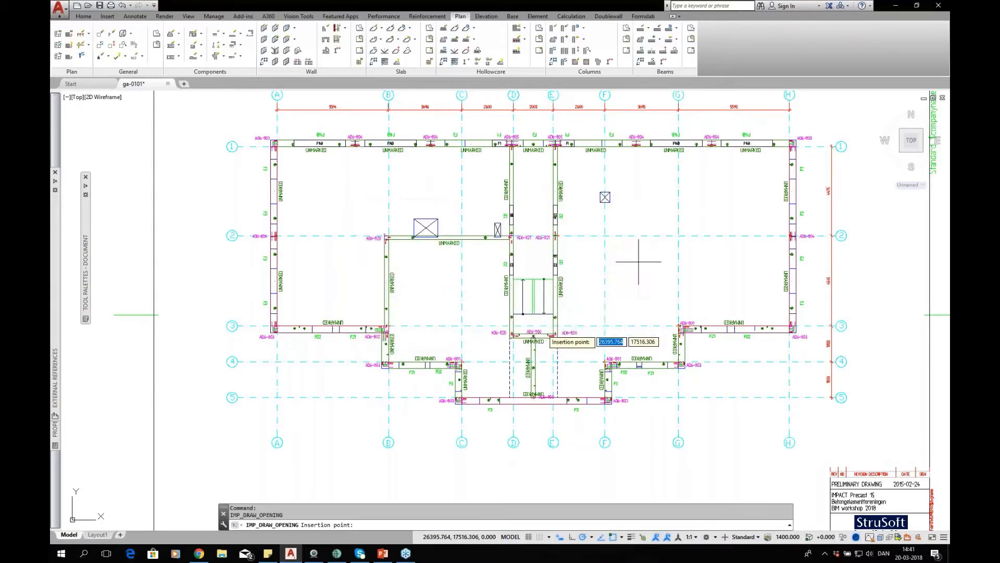
scroll(277, 350, "up", 5)
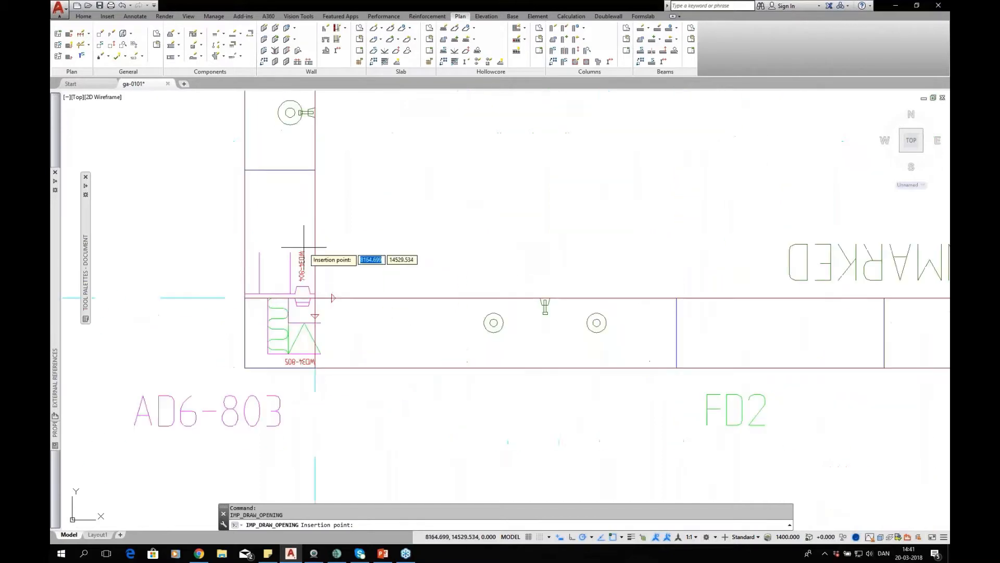
scroll(313, 218, "up", 2)
left_click(318, 264)
left_click(319, 143)
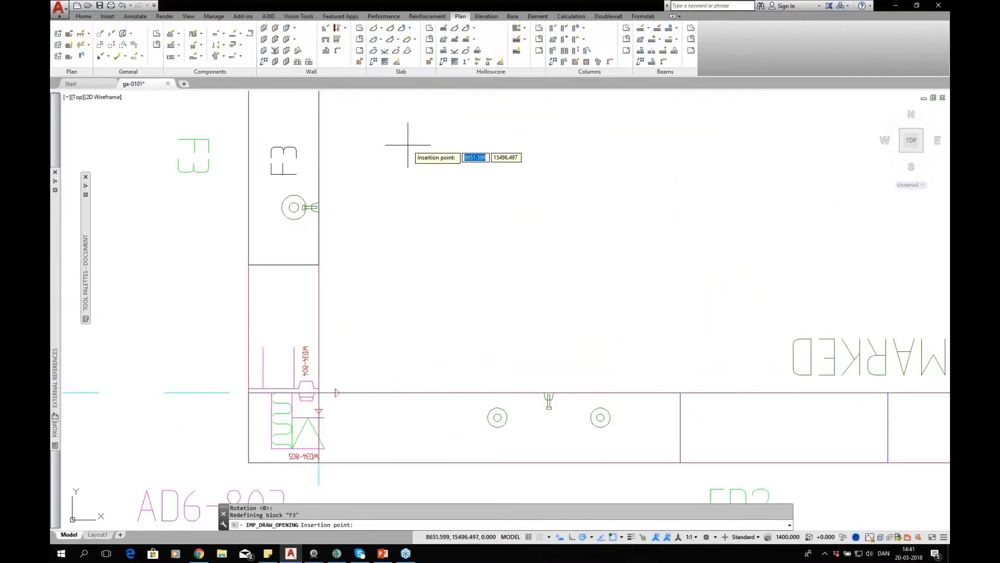
Insert an F3 opening into the outer wall on grid line A just below grid line 2
scroll(407, 145, "down", 2)
middle_click_drag(407, 146, 390, 452)
middle_click_drag(334, 193, 335, 397)
scroll(353, 380, "up", 3)
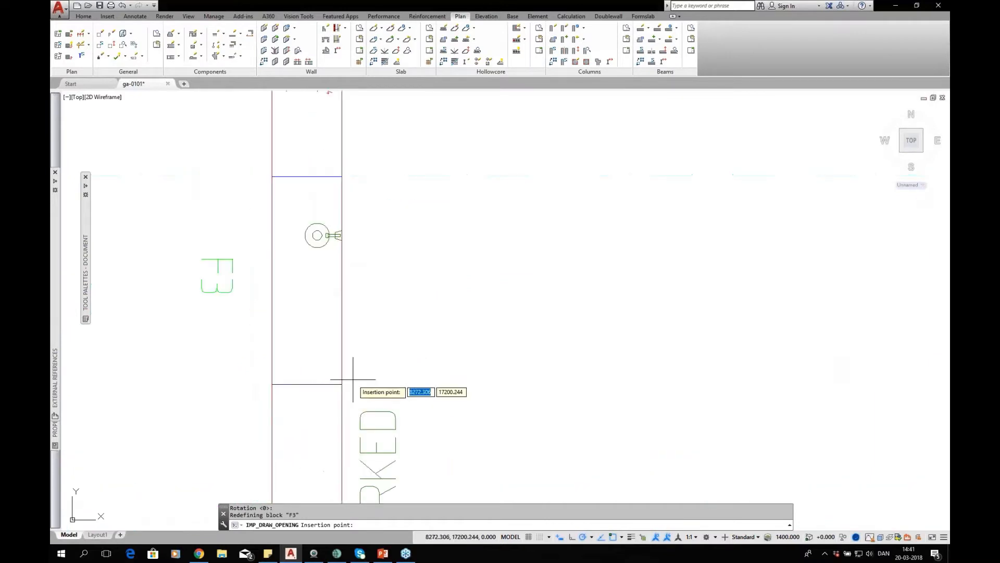
left_click(342, 384)
left_click(343, 332)
Insert another F3 opening into the grid line A wall between grid lines 1 and 2
scroll(375, 292, "down", 2)
middle_click_drag(408, 198, 407, 292)
middle_click_drag(376, 193, 327, 381)
scroll(327, 381, "up", 2)
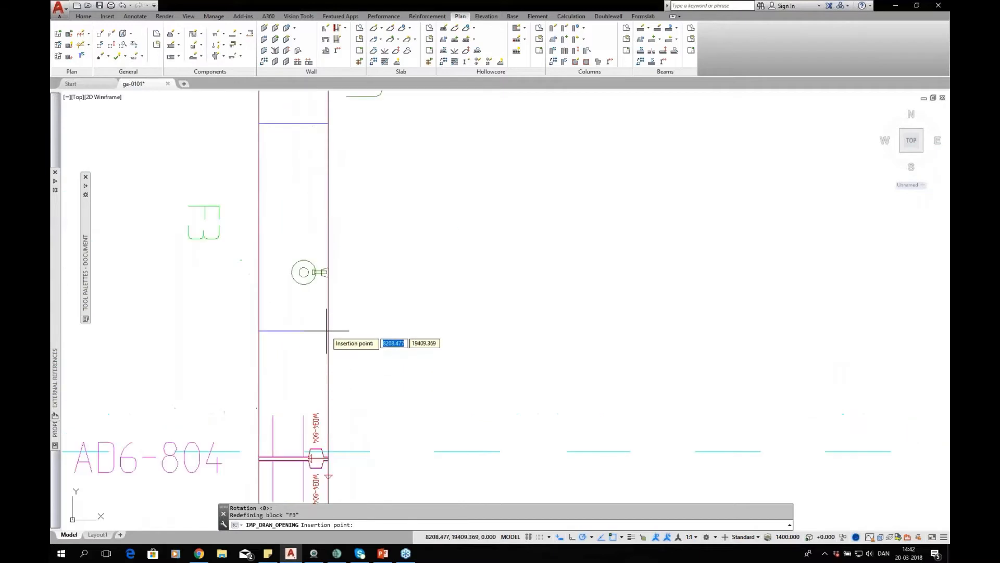
left_click(328, 236)
scroll(333, 249, "down", 3)
middle_click_drag(352, 152, 355, 219)
scroll(354, 219, "up", 2)
scroll(310, 244, "up", 3)
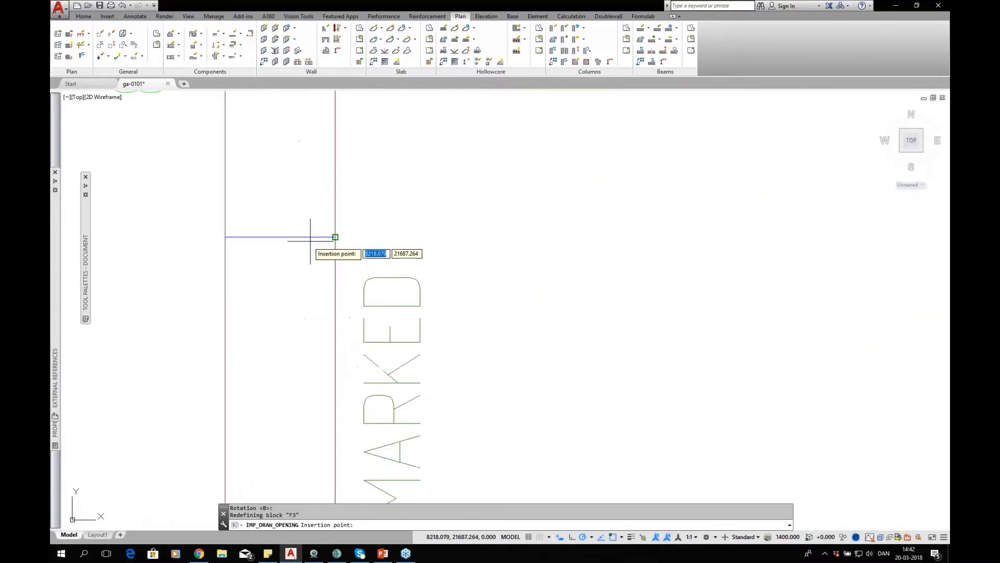
scroll(359, 198, "down", 6)
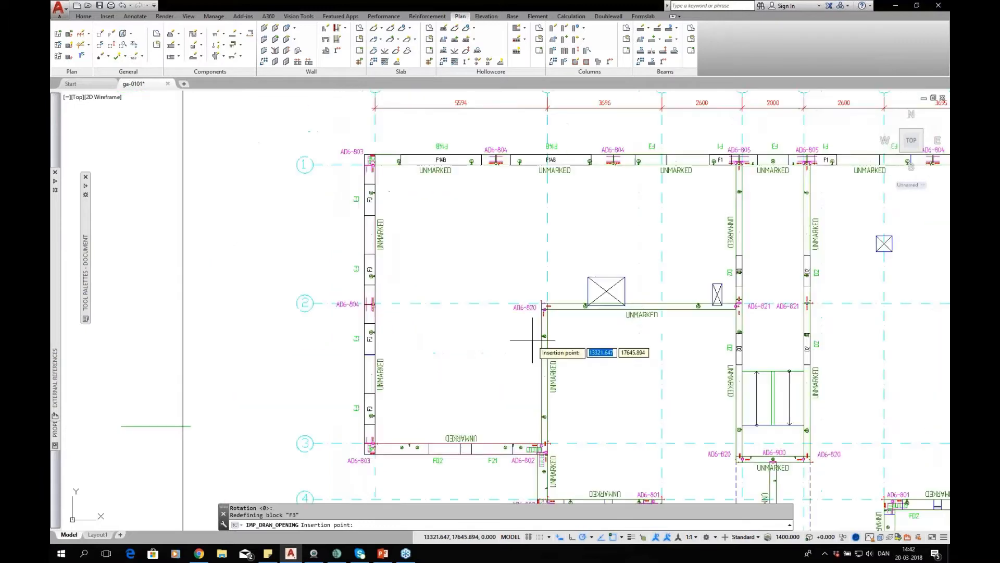
Insert an F3 opening into the outer wall on grid line H near grid line 1
middle_click_drag(575, 292, 374, 285)
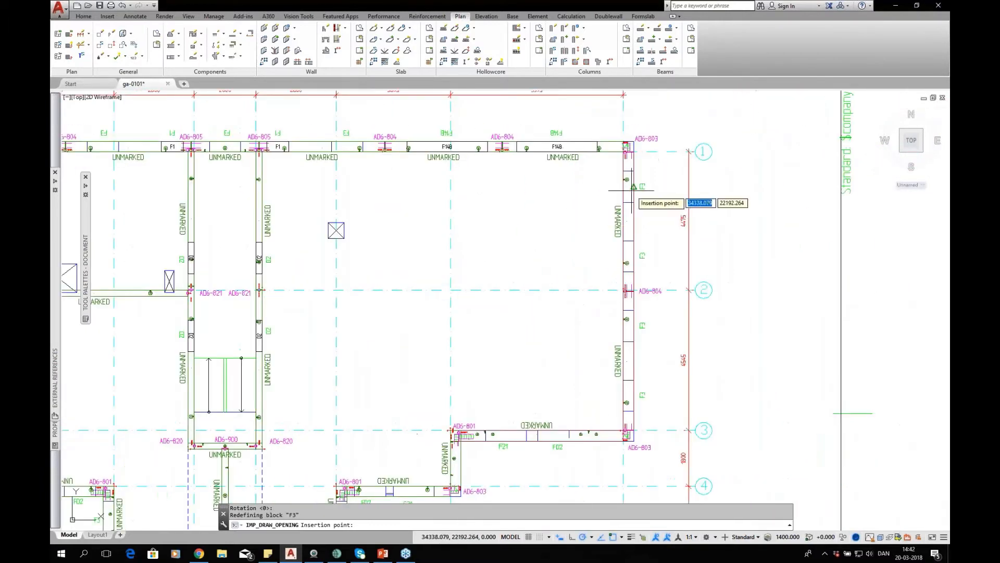
scroll(614, 177, "up", 6)
left_click(569, 157)
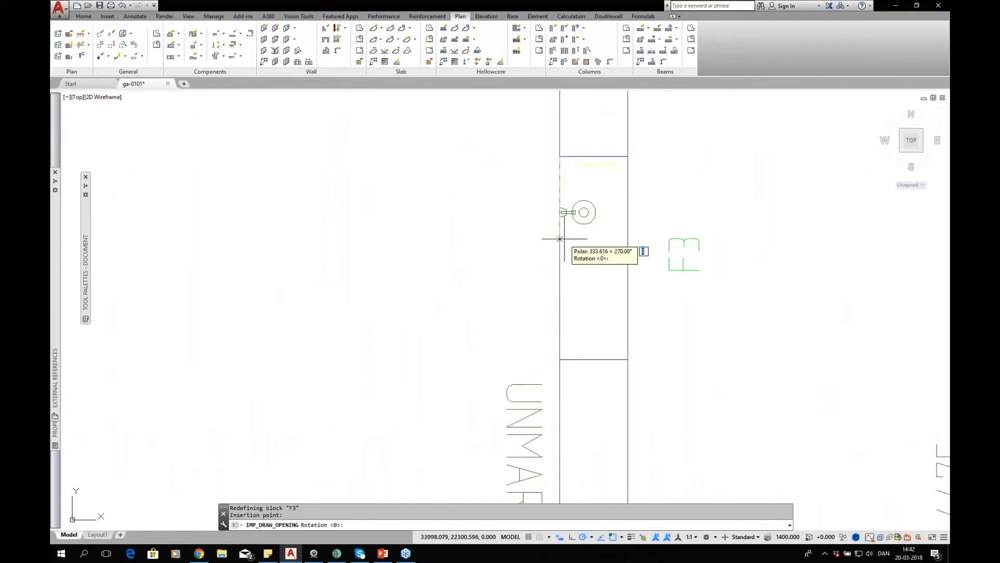
left_click(563, 252)
Insert another F3 opening into the grid line H wall between grid lines 2 and 3
scroll(575, 315, "down", 6)
middle_click_drag(584, 380, 578, 262)
scroll(550, 305, "up", 4)
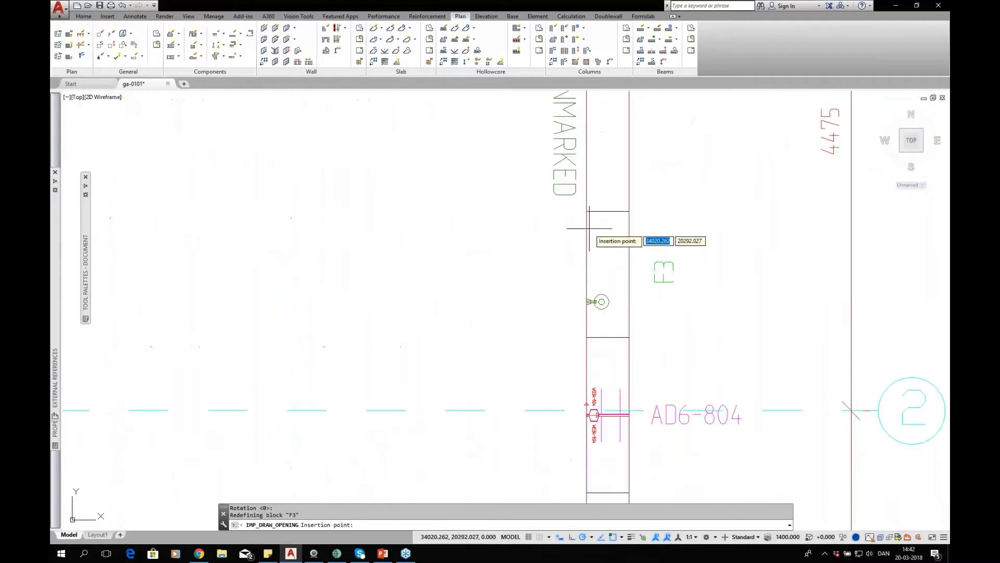
middle_click_drag(658, 327, 642, 159)
middle_click_drag(635, 340, 616, 266)
scroll(558, 245, "up", 4)
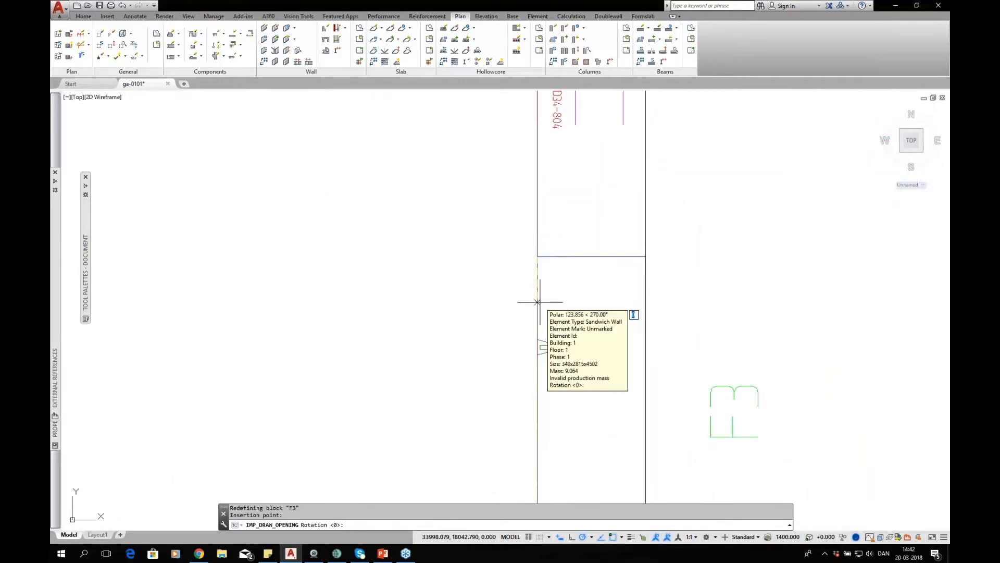
scroll(539, 313, "down", 5)
scroll(548, 296, "up", 3)
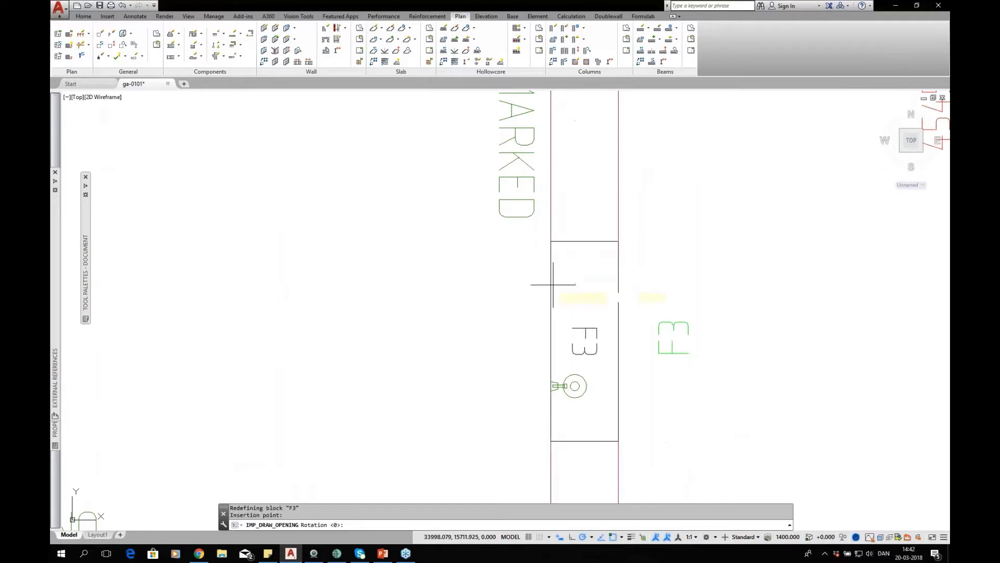
scroll(599, 295, "down", 4)
middle_click_drag(455, 310, 490, 225)
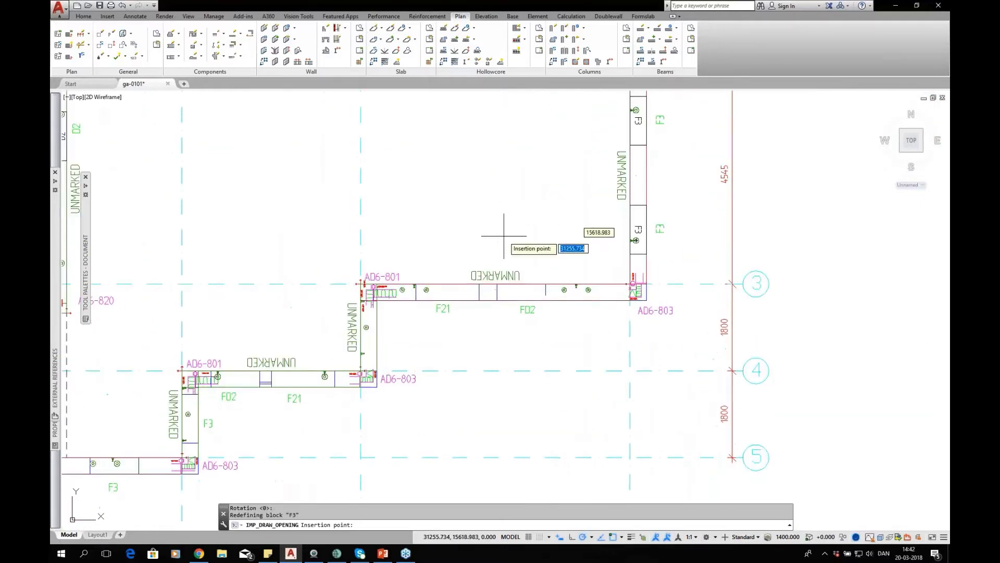
Insert an F3 opening into the short wall on grid line G between grid lines 3 and 4
middle_click_drag(339, 390, 472, 327)
scroll(337, 351, "up", 6)
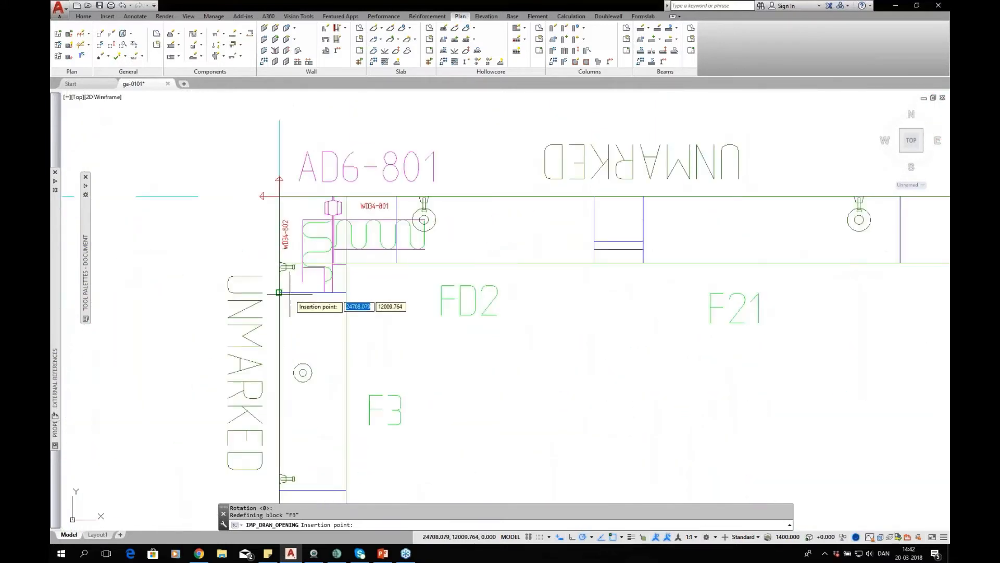
left_click(279, 293)
left_click(274, 350)
Insert an F3 opening into the wall on grid line 5 near grid line F
scroll(272, 357, "down", 8)
middle_click_drag(212, 411, 442, 398)
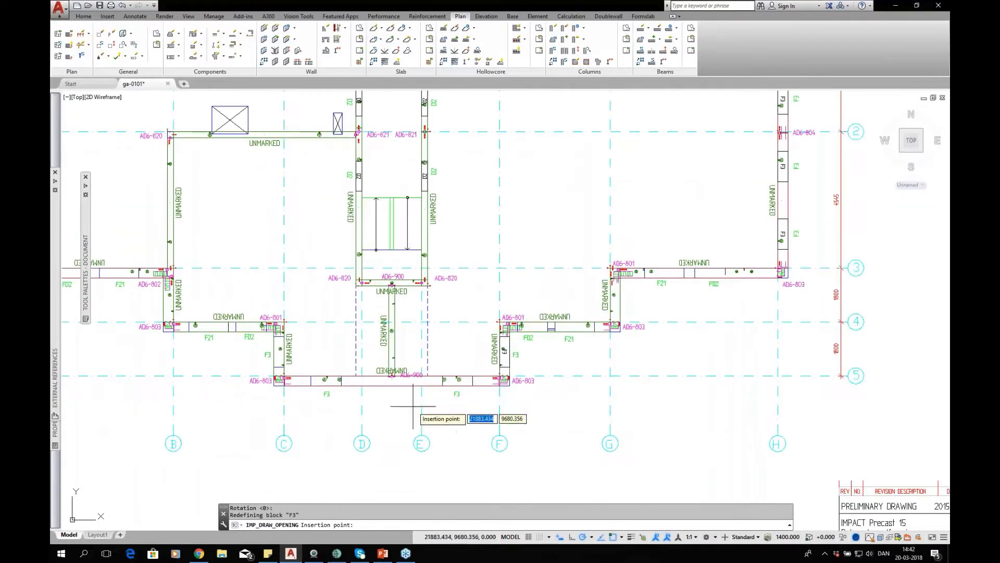
scroll(292, 397, "up", 6)
middle_click_drag(617, 342, 280, 342)
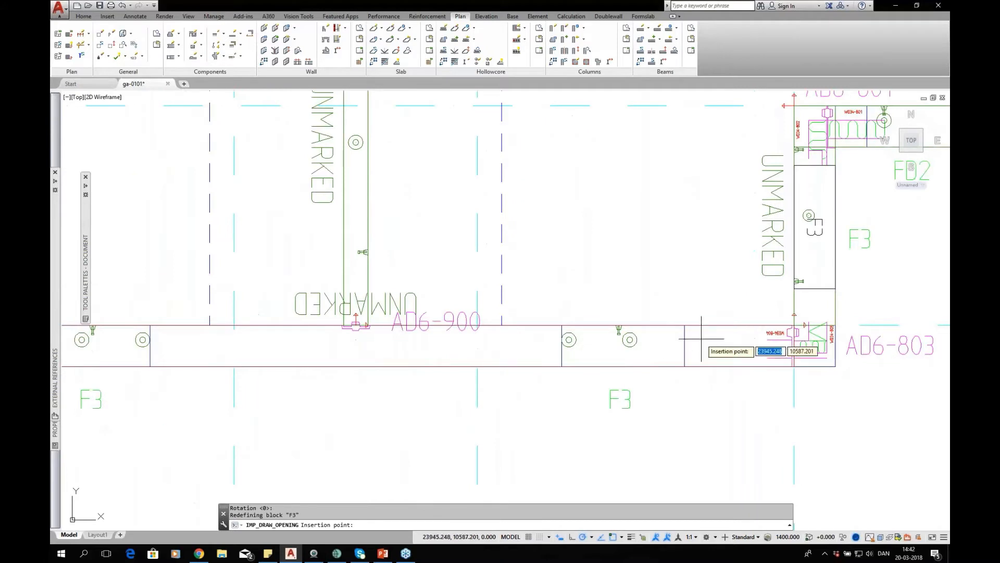
left_click(634, 324)
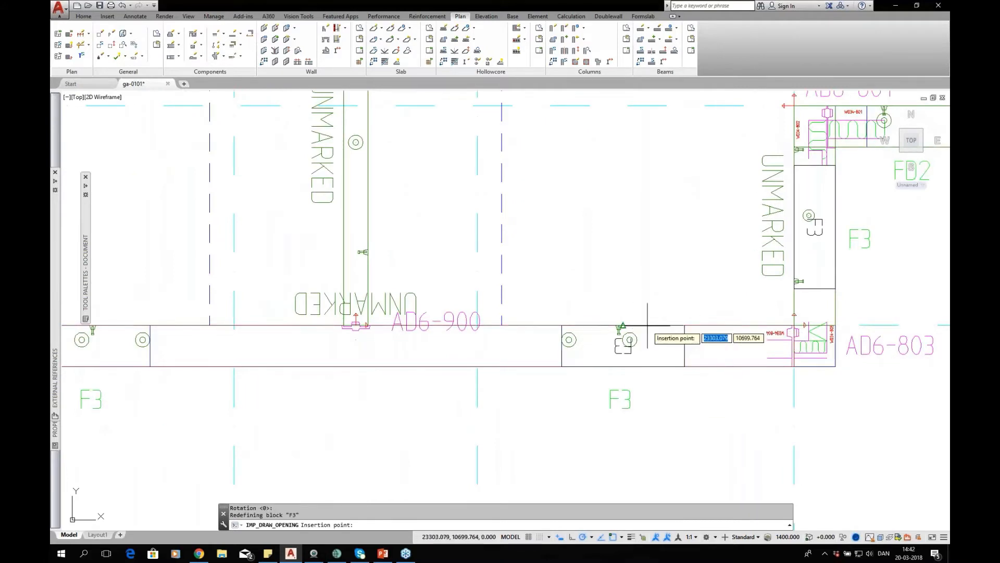
Insert an F3 opening into the short wall on grid line C between grid lines 4 and 5 and end the command
scroll(640, 372, "down", 2)
scroll(281, 364, "up", 5)
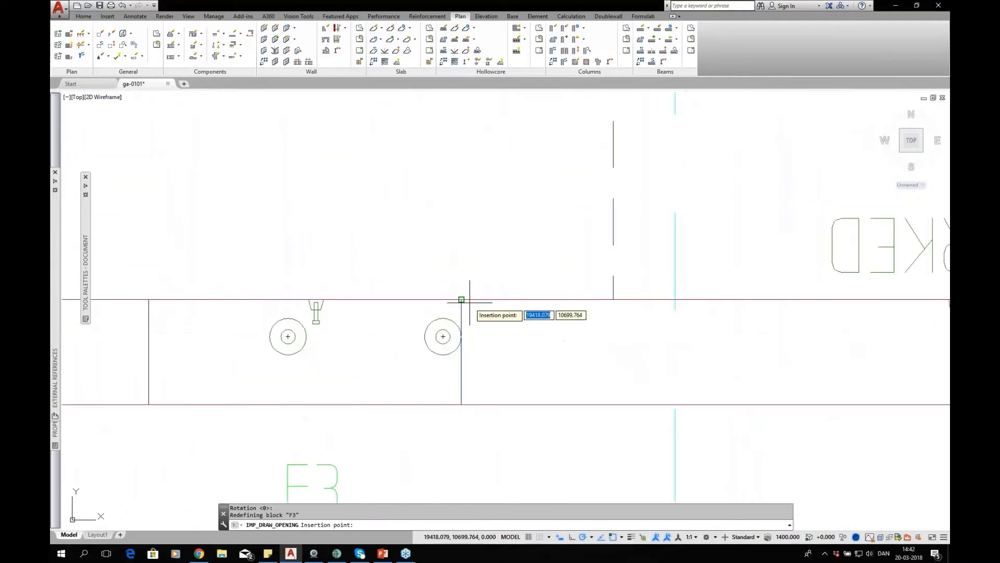
scroll(319, 352, "down", 8)
scroll(260, 315, "up", 8)
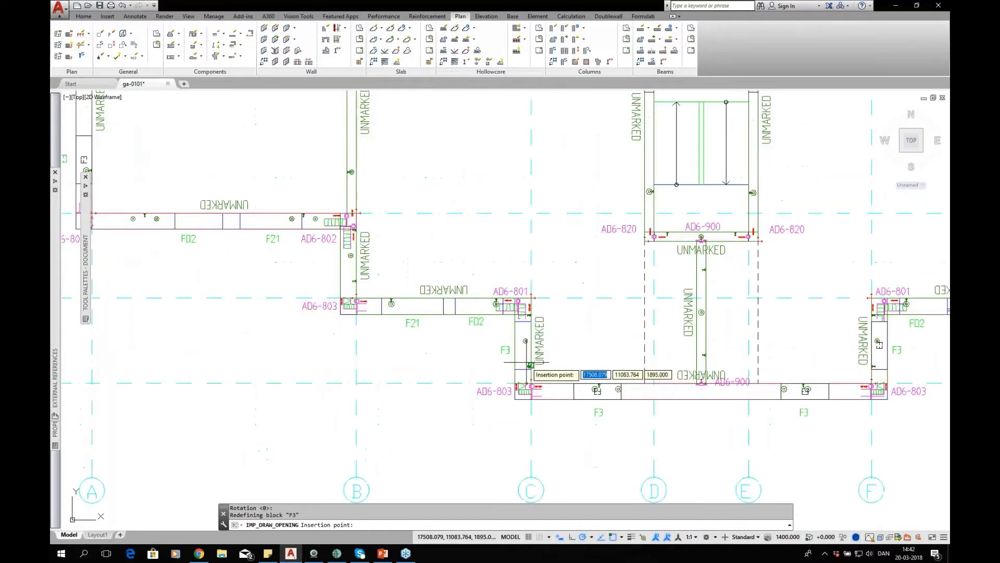
left_click(564, 435)
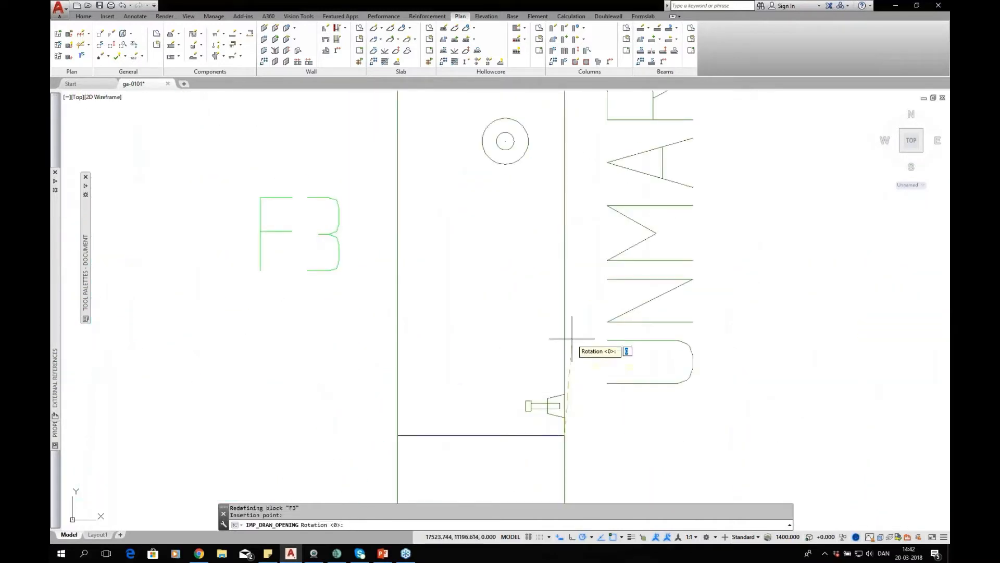
key("Return")
scroll(588, 307, "down", 8)
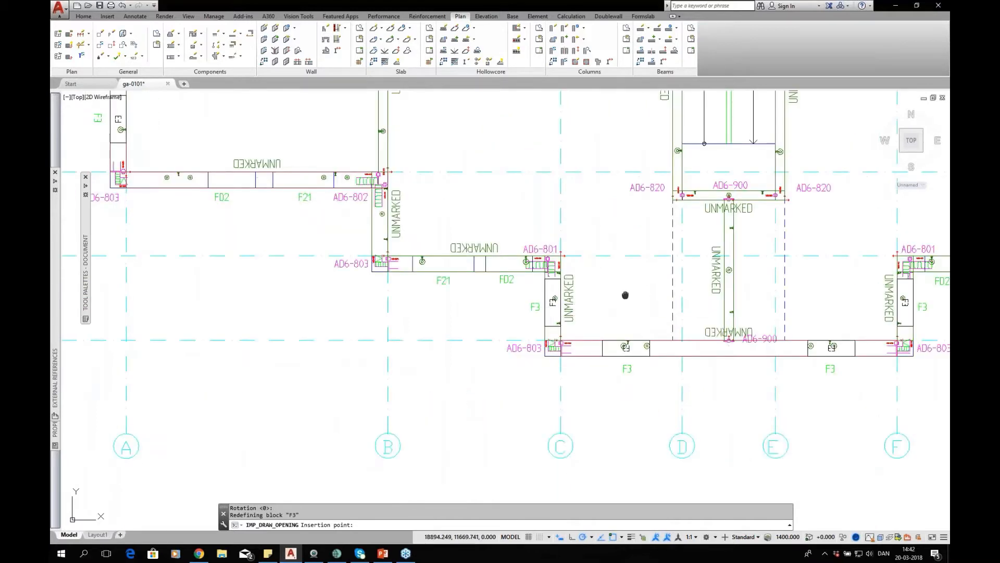
middle_click_drag(625, 294, 589, 316)
scroll(581, 247, "down", 4)
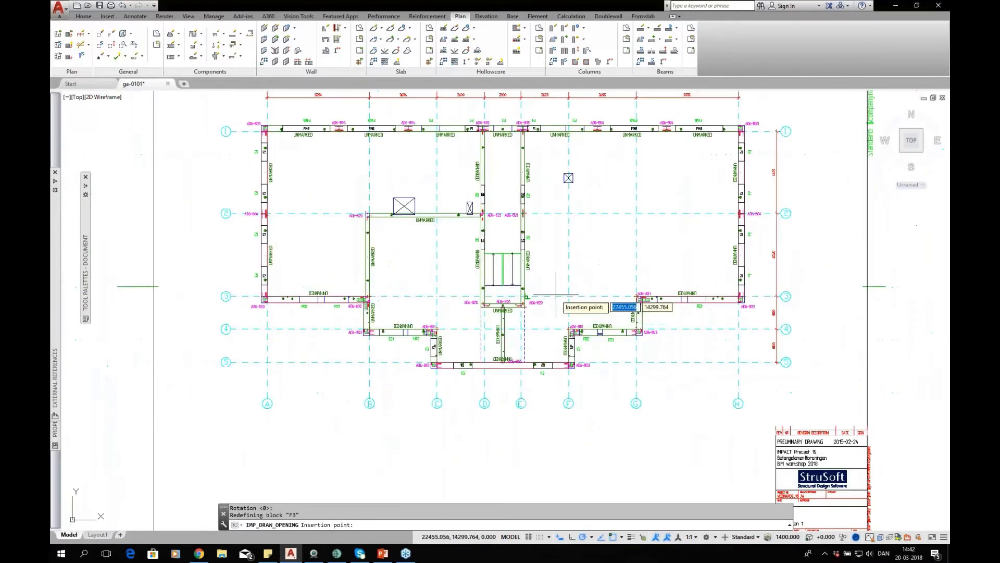
key("Return")
key("Return")
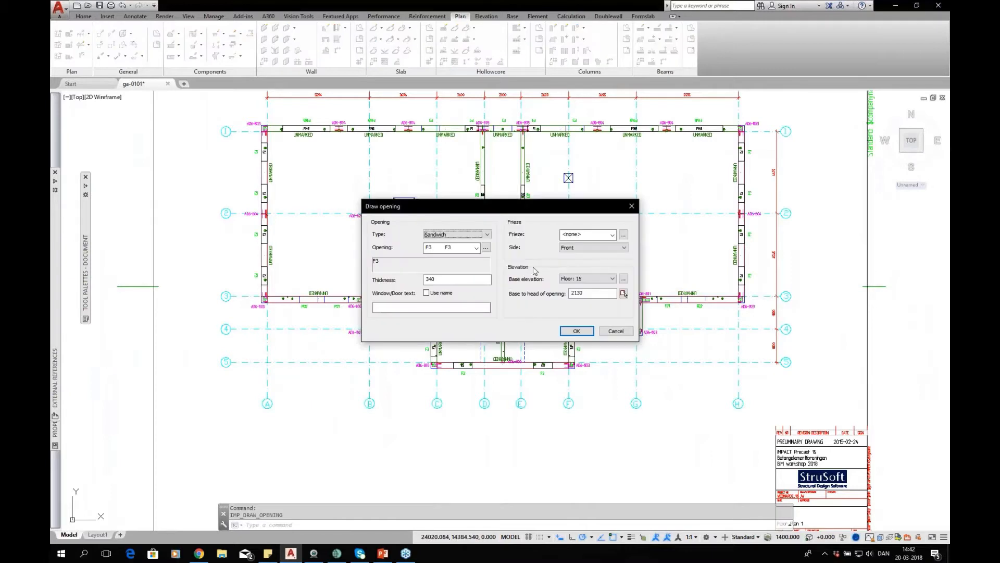
Restart the opening command with the Sandwich FD2 Balcony door and insert it into the grid line 4 wall between grid lines B and C
left_click(480, 248)
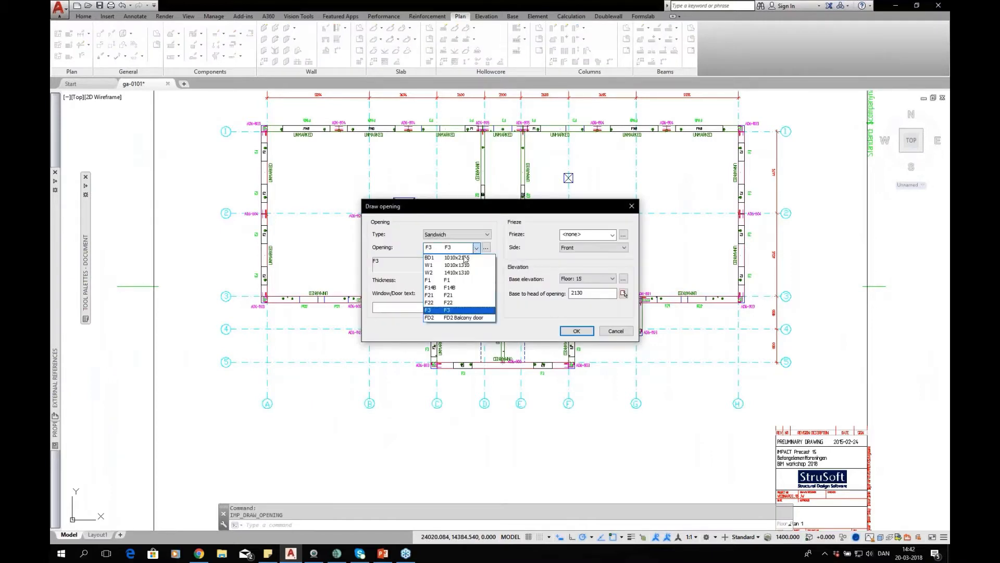
left_click(461, 318)
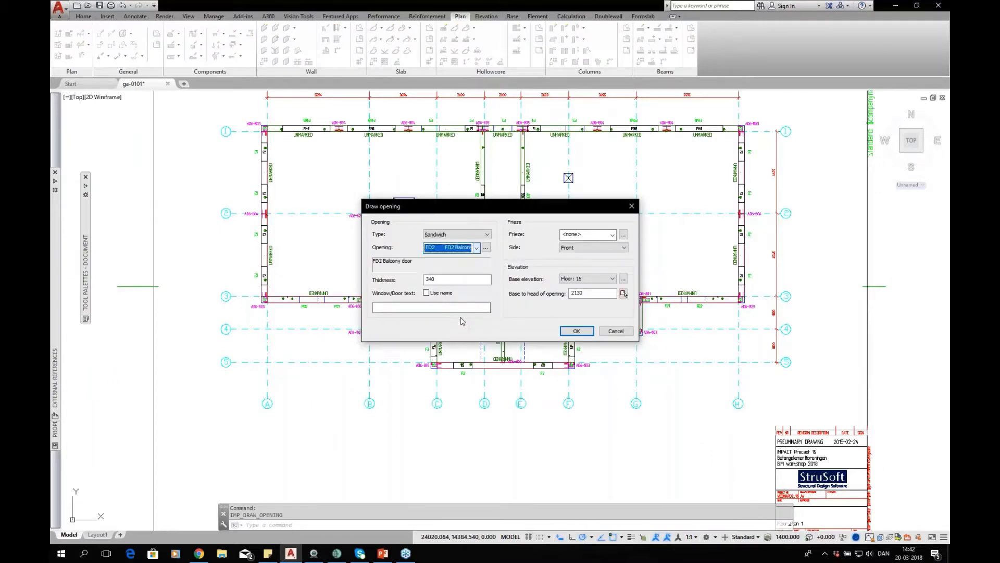
left_click(576, 331)
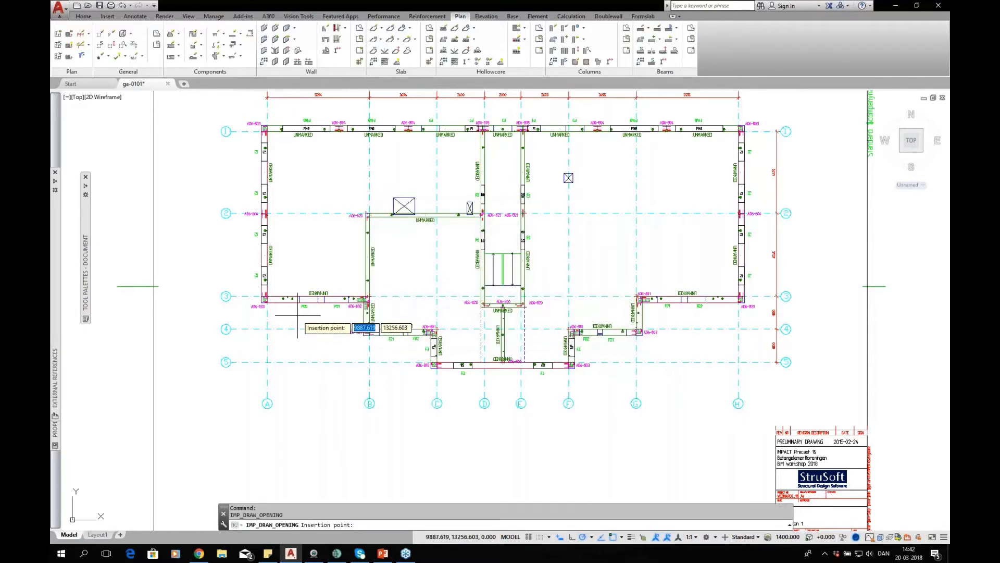
scroll(299, 260, "up", 6)
scroll(360, 232, "up", 4)
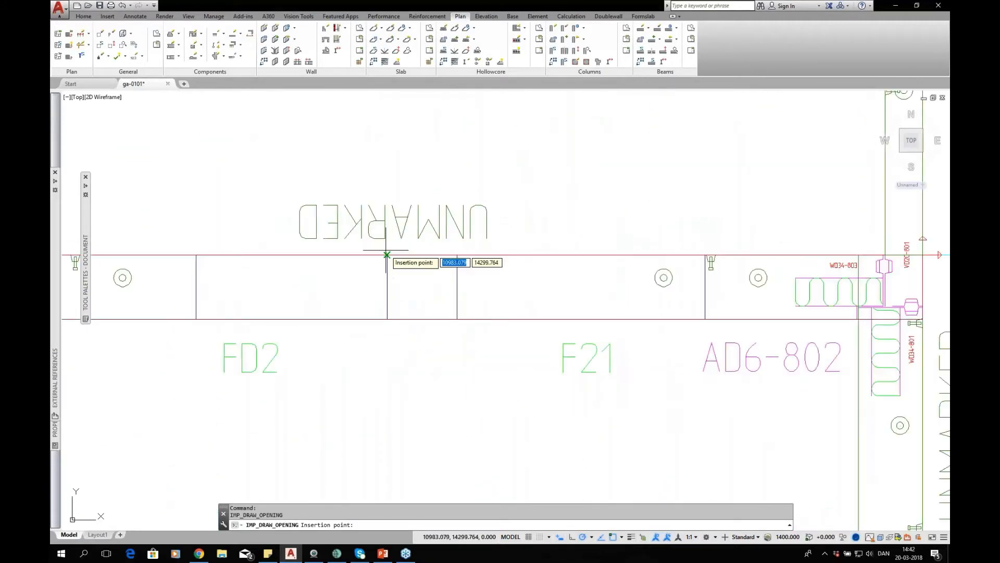
scroll(523, 320, "down", 5)
scroll(701, 301, "down", 1)
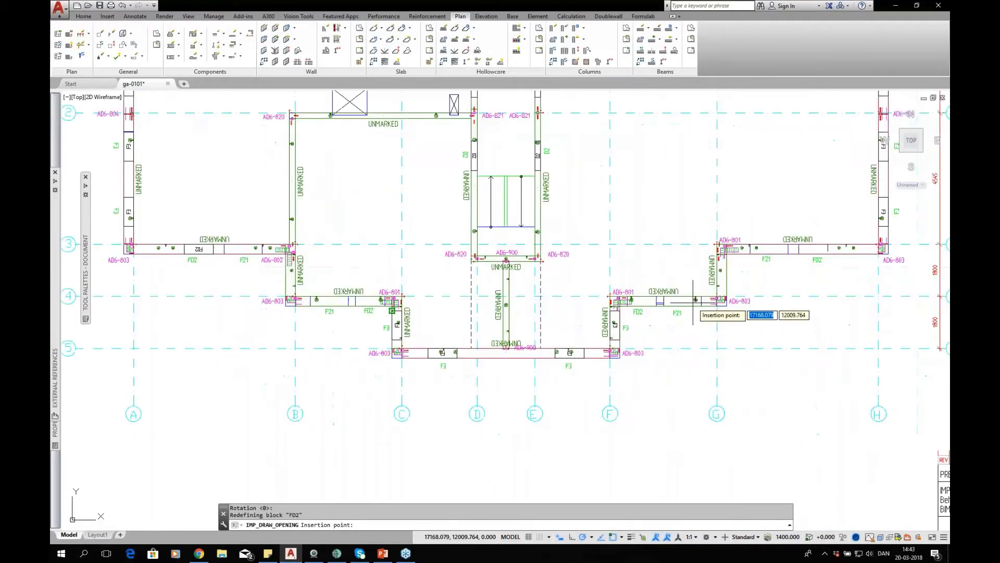
scroll(539, 306, "up", 6)
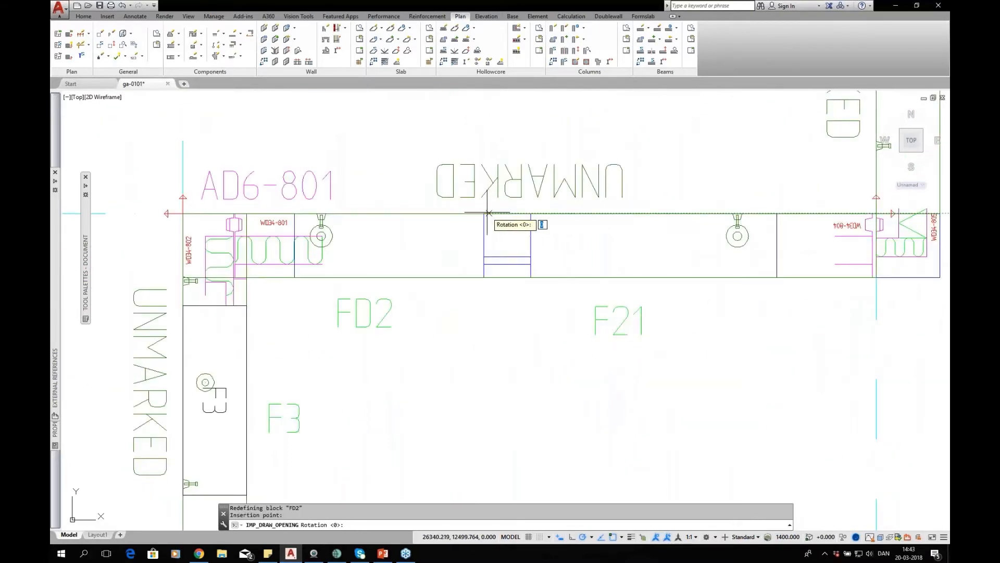
Insert another FD2 opening into the grid line 3 wall between grid lines G and H and end the command
scroll(568, 245, "down", 5)
middle_click_drag(568, 244, 431, 309)
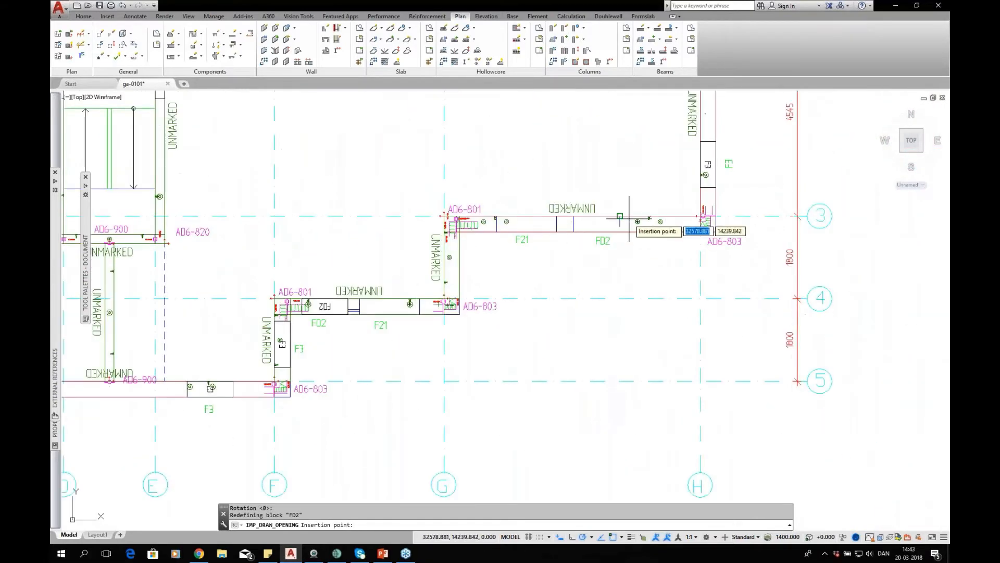
scroll(625, 214, "up", 4)
left_click(620, 210)
key("Return")
scroll(576, 237, "down", 4)
scroll(243, 274, "up", 4)
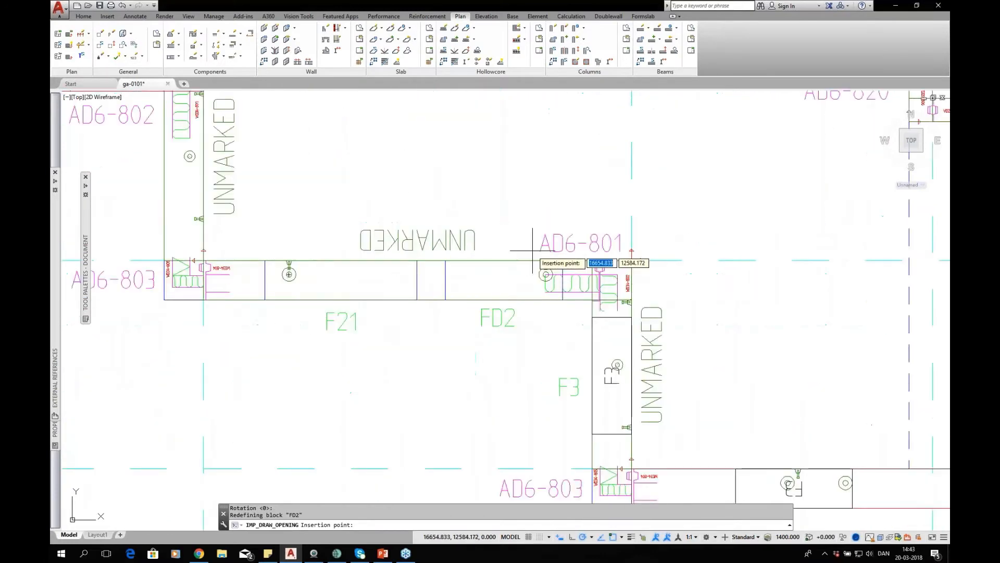
scroll(533, 255, "up", 4)
scroll(521, 253, "down", 4)
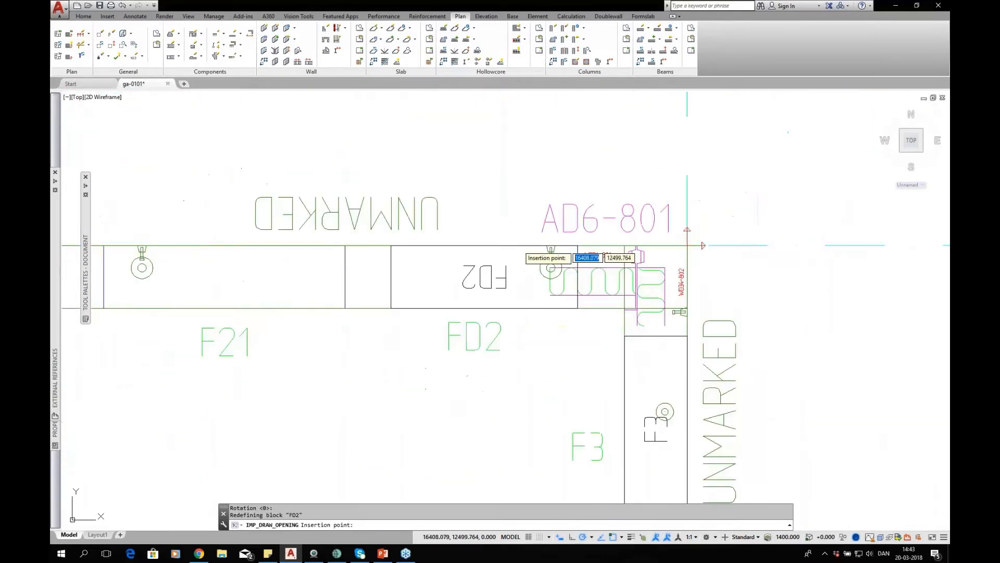
middle_click_drag(574, 220, 506, 258)
key("Escape")
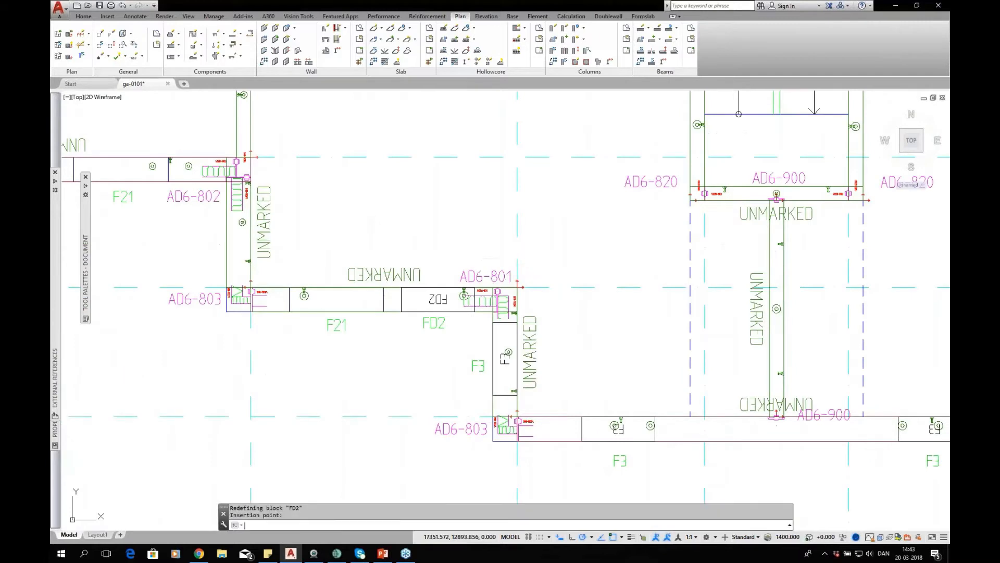
Restart the opening command with the Sandwich F21 opening and insert it into the grid line 4 wall between grid lines B and C
key("Return")
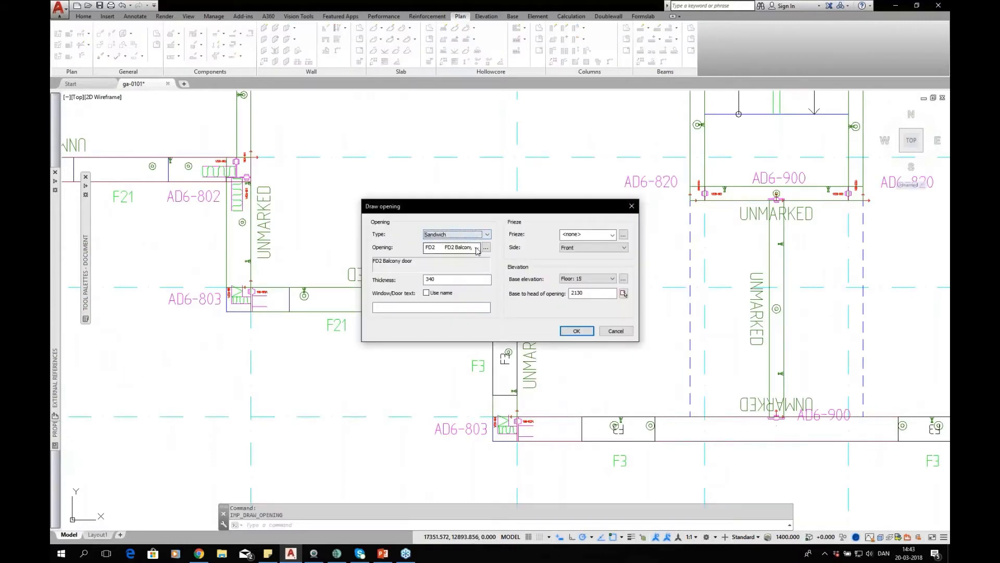
left_click(476, 247)
left_click(446, 295)
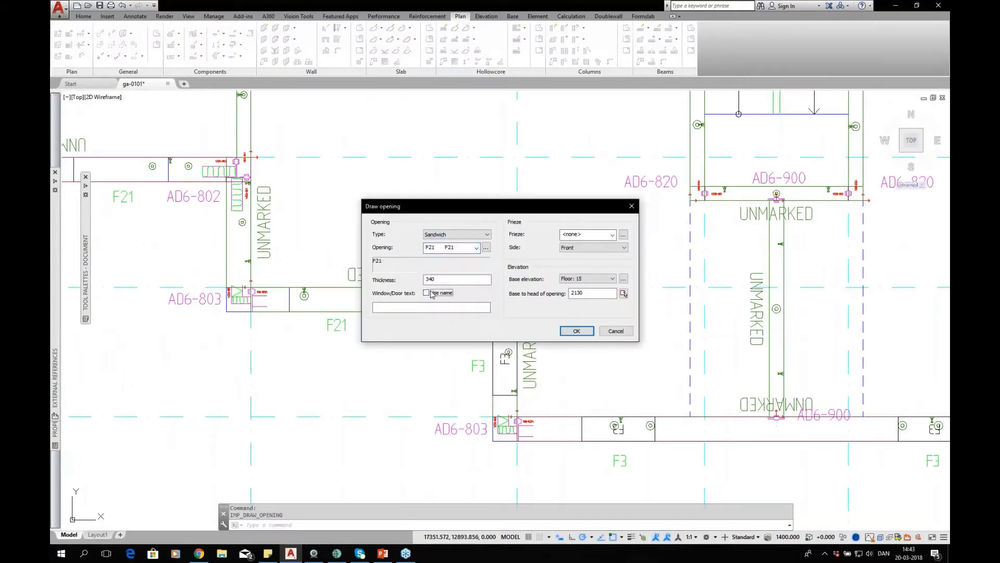
left_click(576, 331)
scroll(392, 271, "up", 4)
left_click(392, 275)
key("Return")
Insert another F21 opening into the grid line 3 wall between grid lines G and H and end the command
scroll(306, 286, "down", 4)
middle_click_drag(224, 255, 265, 276)
scroll(179, 233, "up", 5)
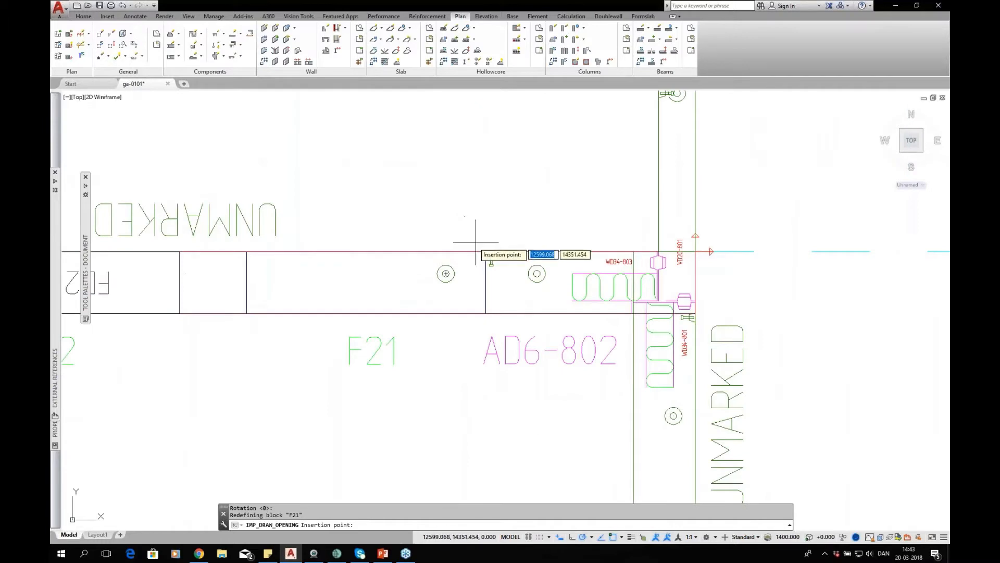
scroll(489, 255, "up", 4)
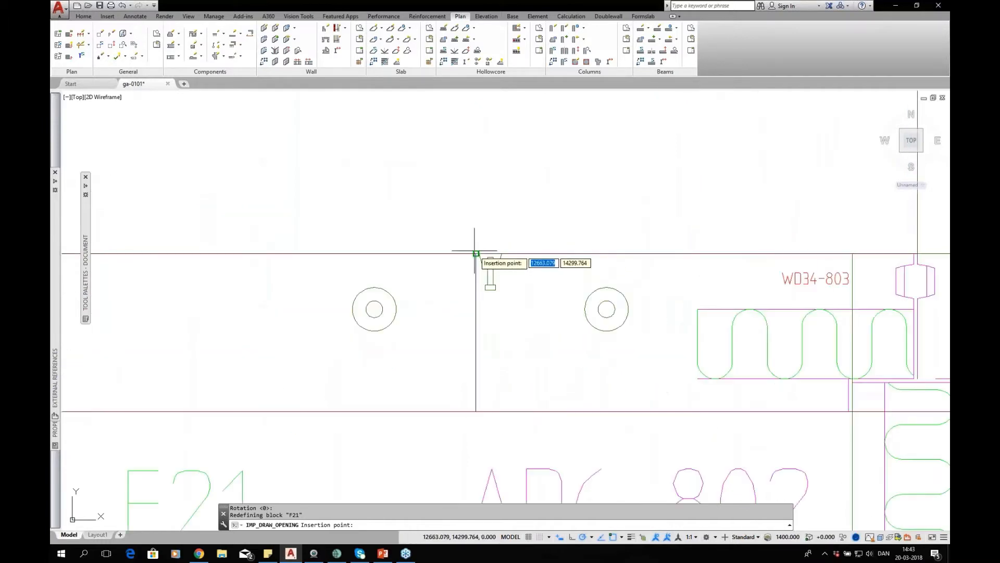
scroll(476, 253, "up", 2)
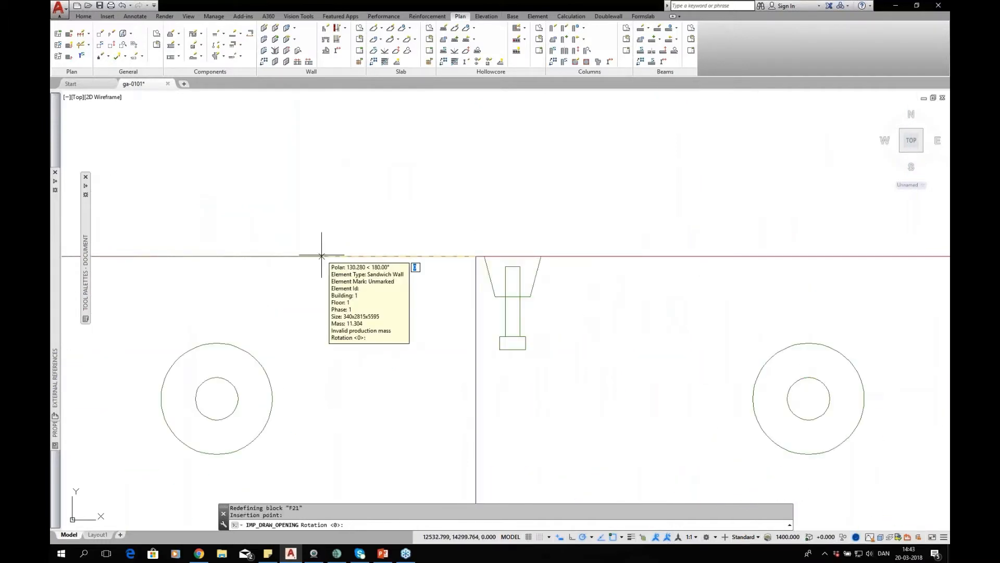
scroll(347, 245, "down", 6)
scroll(573, 260, "down", 8)
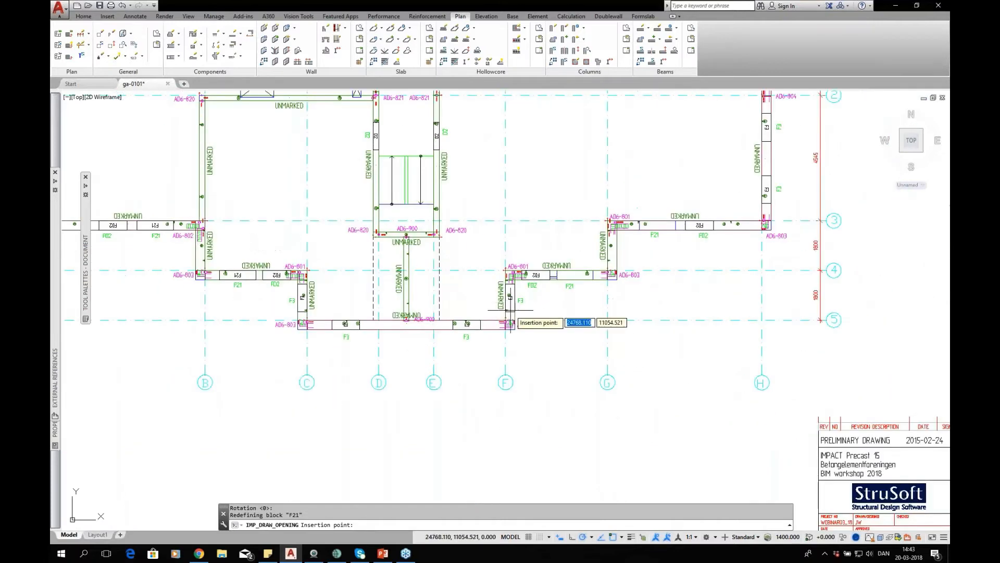
scroll(613, 274, "up", 8)
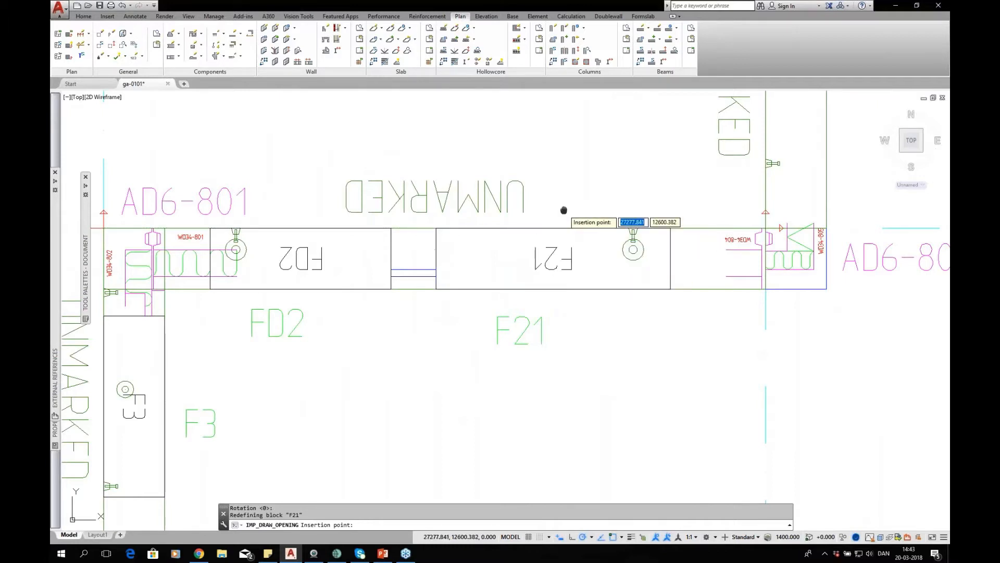
scroll(521, 218, "up", 2)
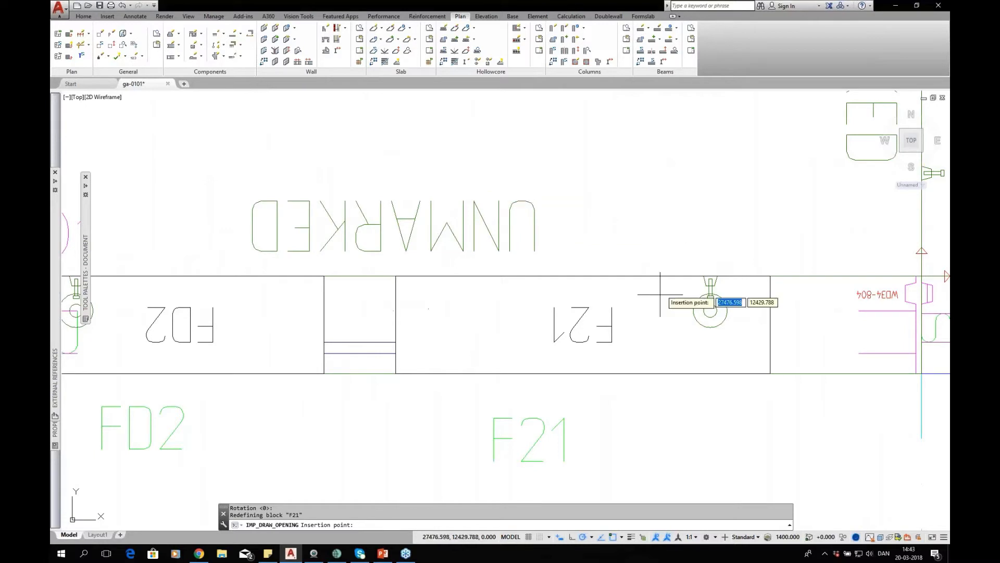
scroll(762, 342, "down", 4)
middle_click_drag(761, 327, 377, 350)
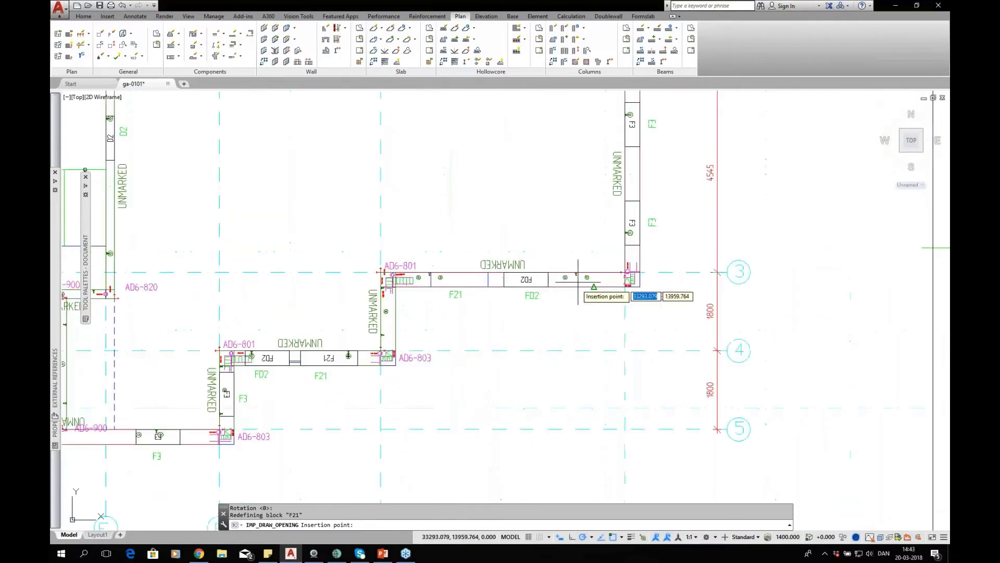
scroll(453, 276, "up", 5)
scroll(543, 269, "up", 2)
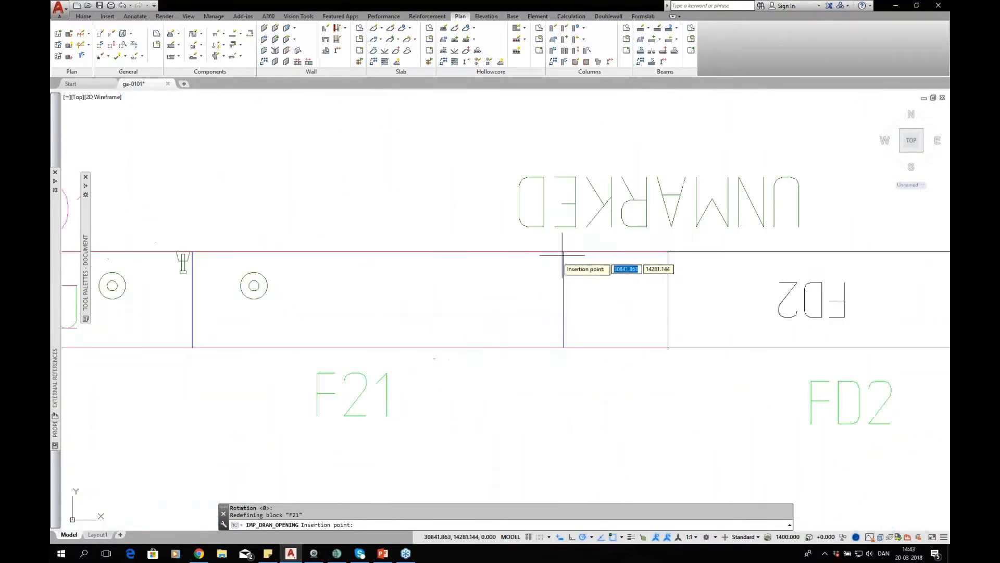
left_click(439, 251)
key("Return")
scroll(440, 255, "down", 8)
key("Return")
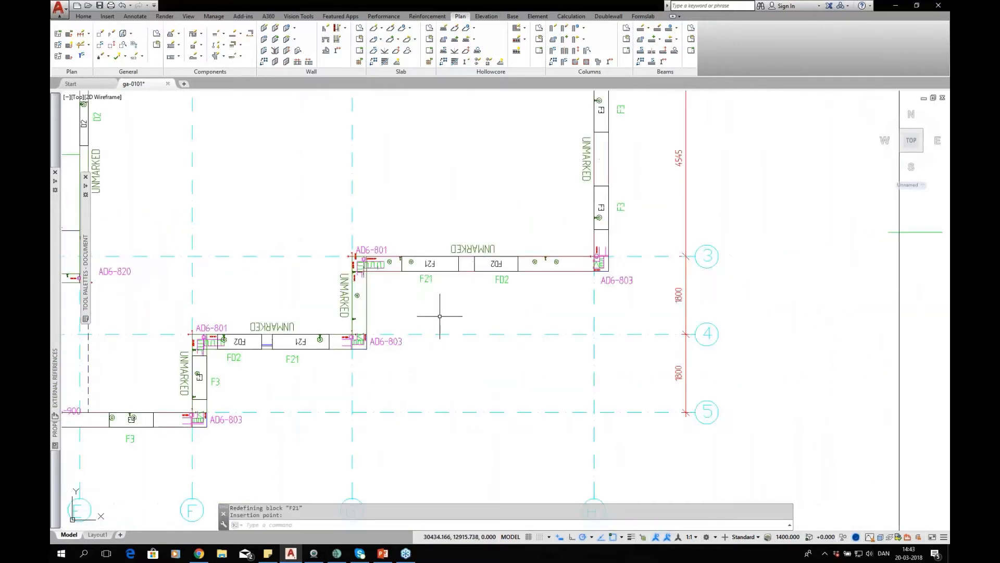
Save the drawing and switch to the SW Isometric view to review the openings in 3D
key("ctrl+s")
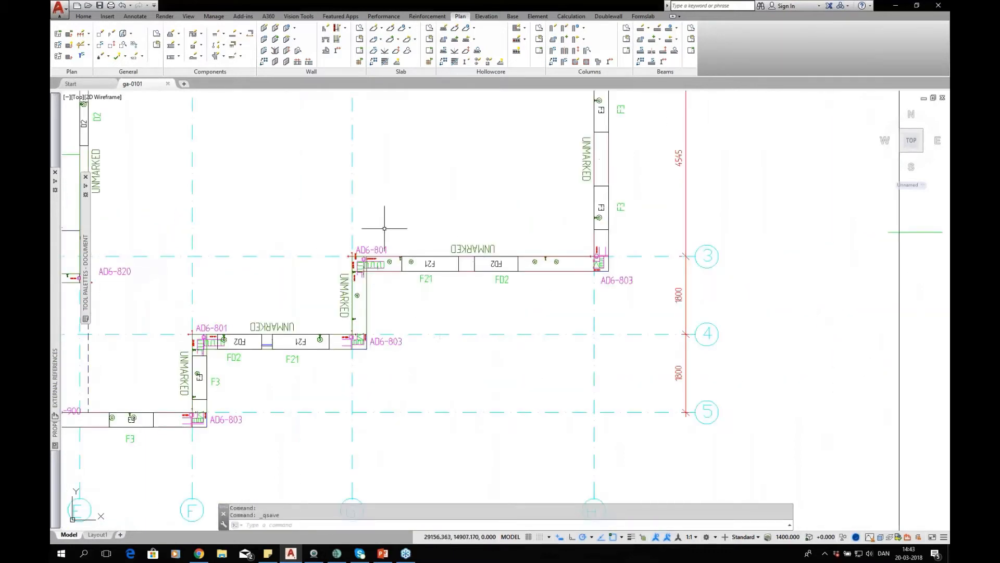
scroll(394, 222, "down", 5)
middle_click_drag(394, 222, 432, 241)
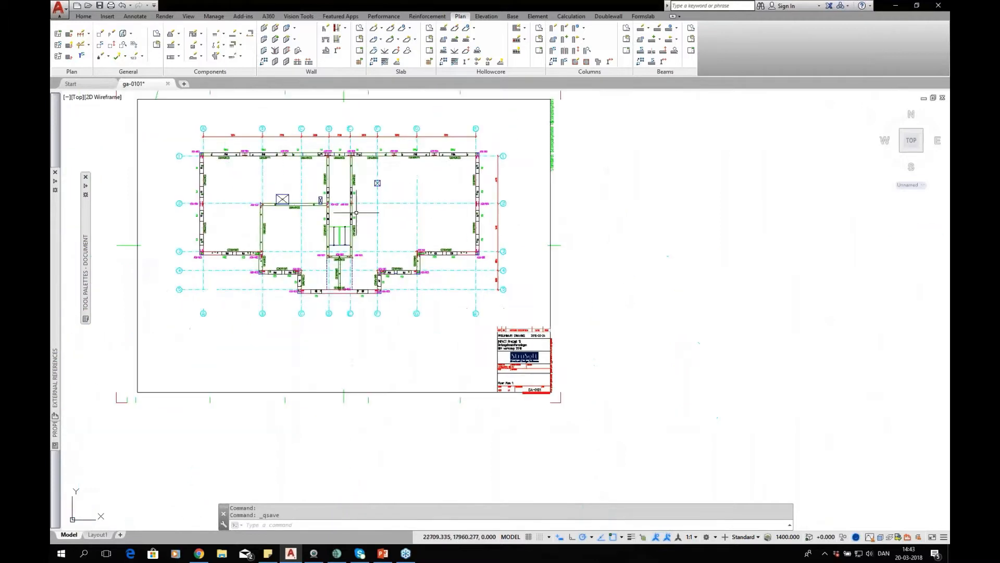
left_click(77, 97)
left_click(124, 183)
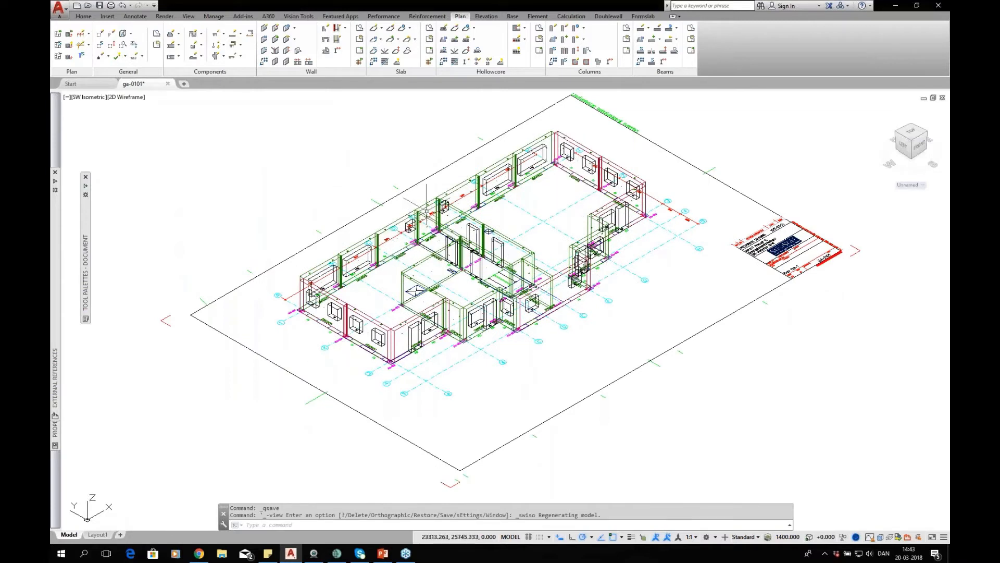
Return to the Top view, insert a Sandwich F3 opening into the grid line 1 wall between grid lines D and E, and save
left_click(92, 98)
left_click(117, 120)
scroll(532, 207, "up", 8)
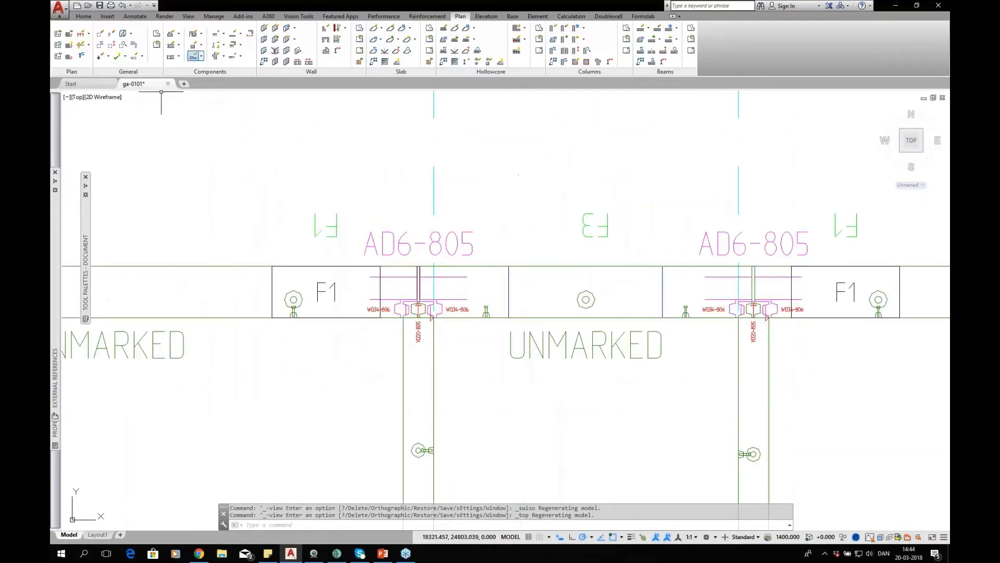
left_click(201, 34)
left_click(223, 48)
left_click(476, 247)
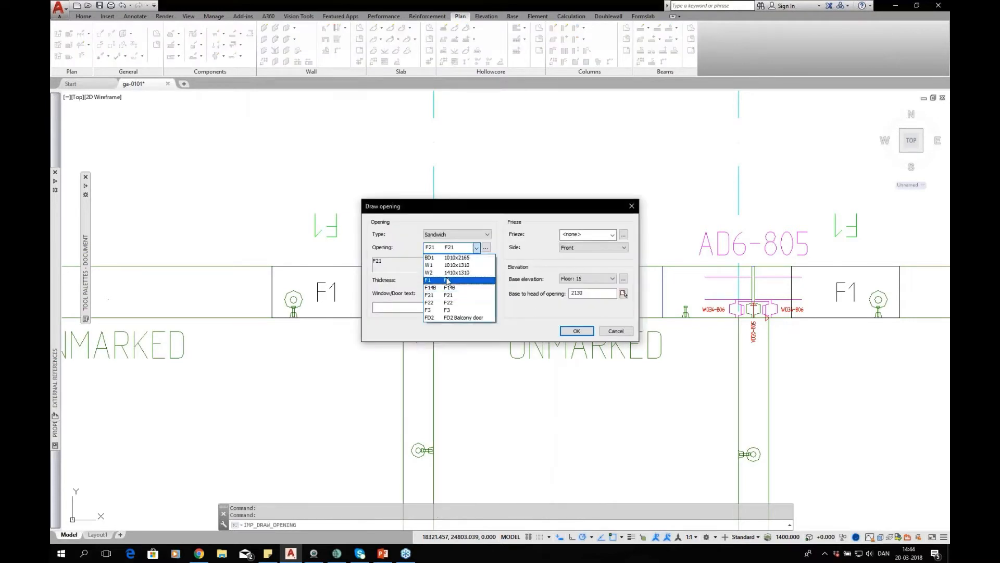
left_click(439, 310)
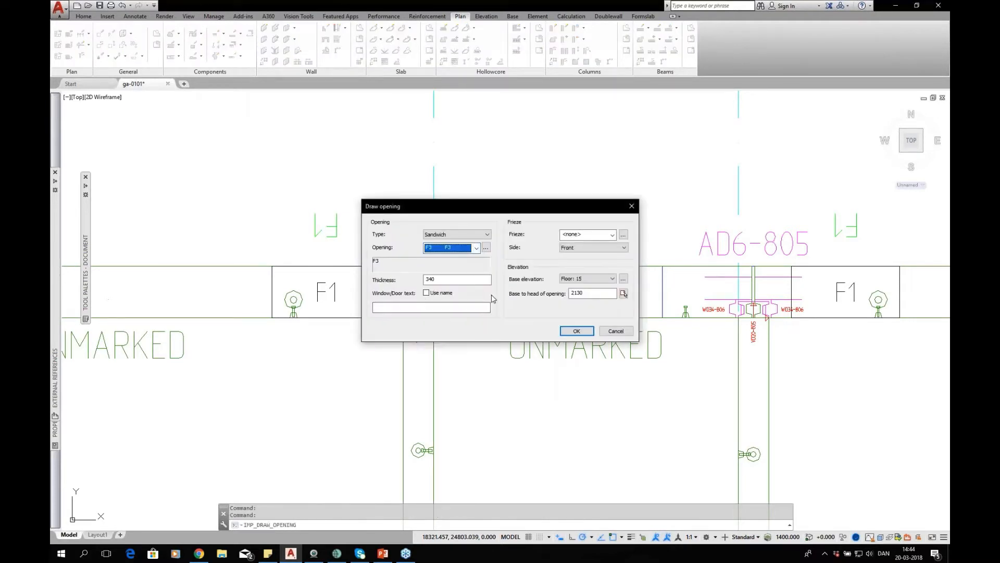
left_click(577, 331)
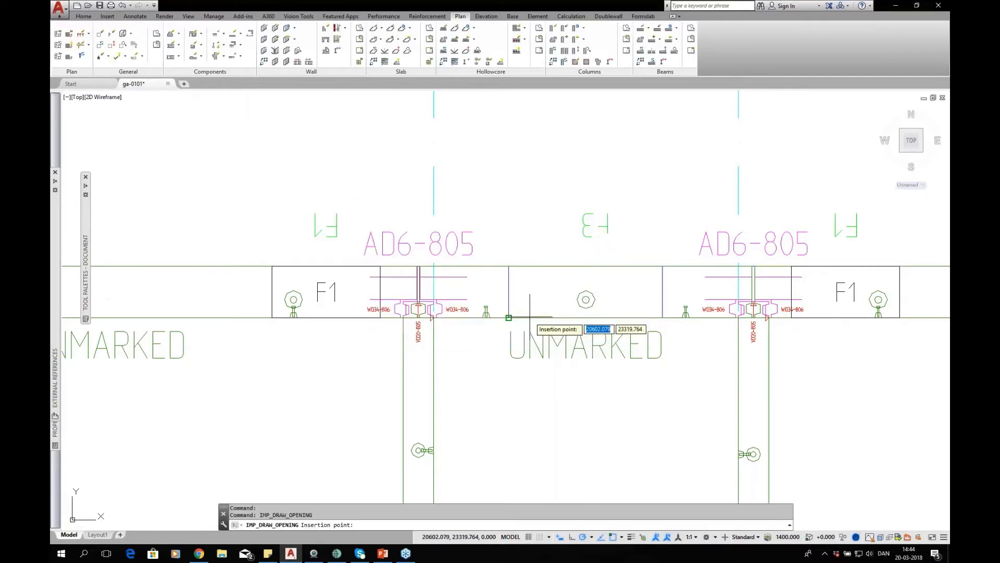
left_click(509, 317)
scroll(553, 317, "down", 4)
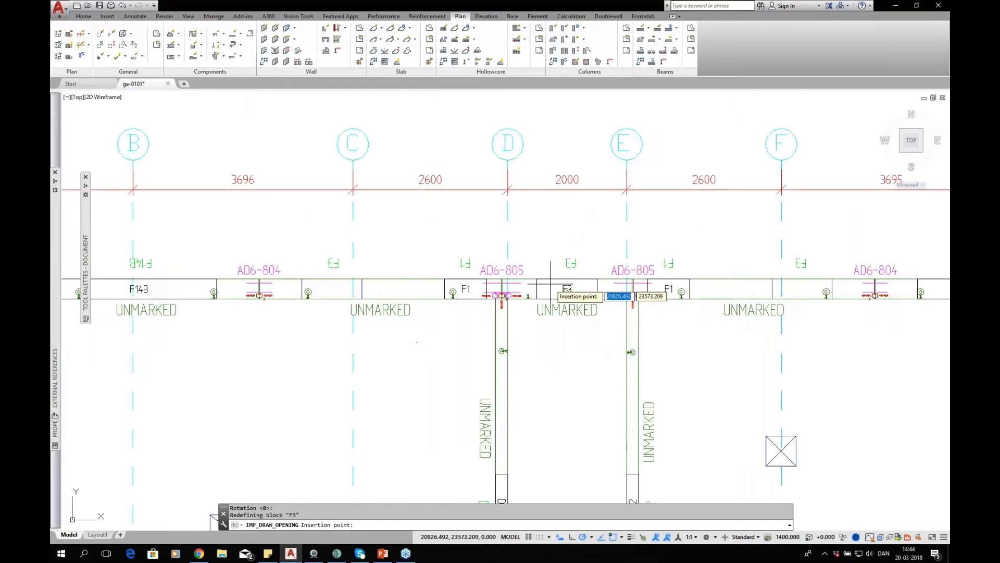
key("Return")
scroll(549, 284, "down", 6)
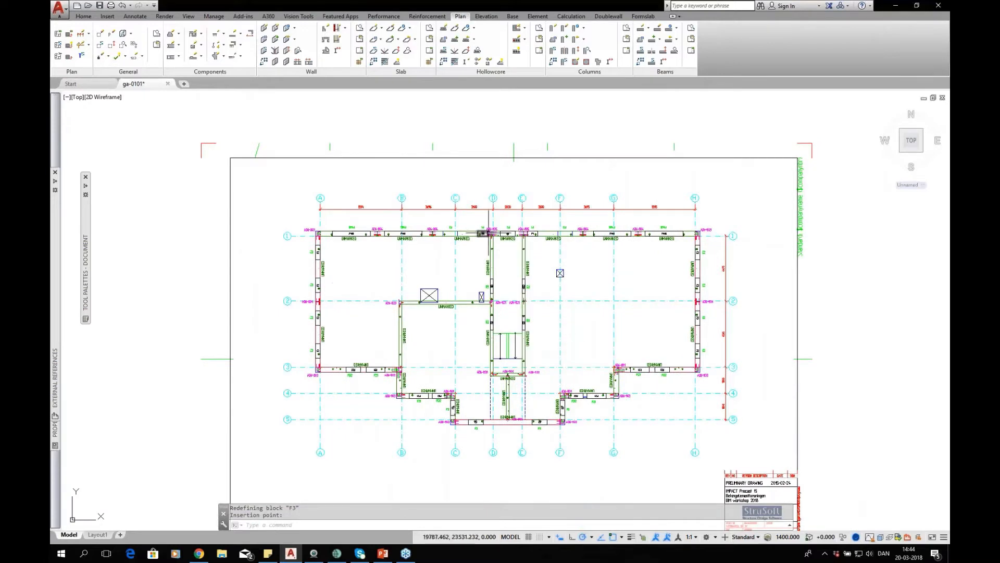
left_click(489, 233)
key("ctrl+s")
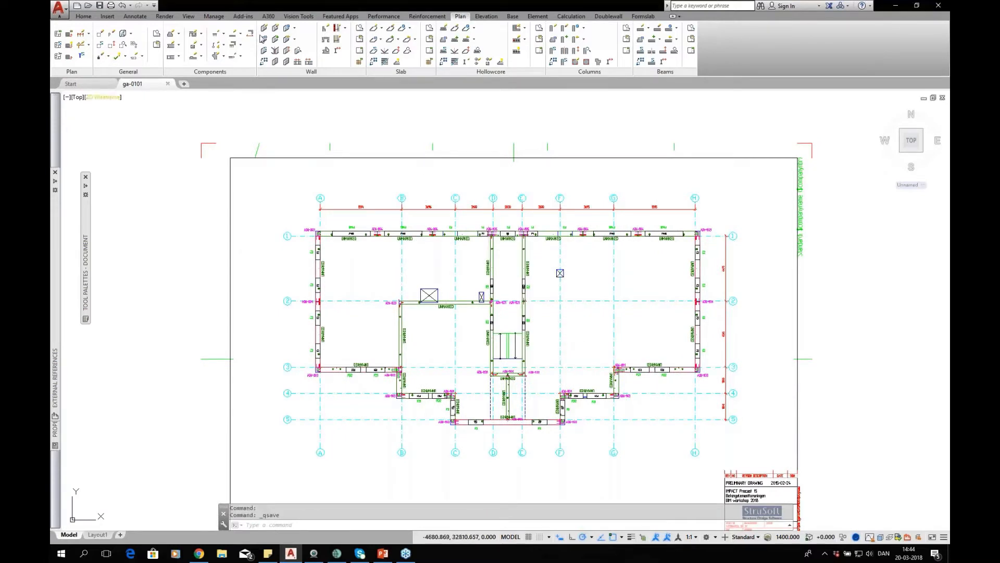
Edit all sandwich walls with the Add option to place lift and bracing anchors, updating all placements, then exit
left_click(276, 30)
middle_click_drag(662, 227, 635, 204)
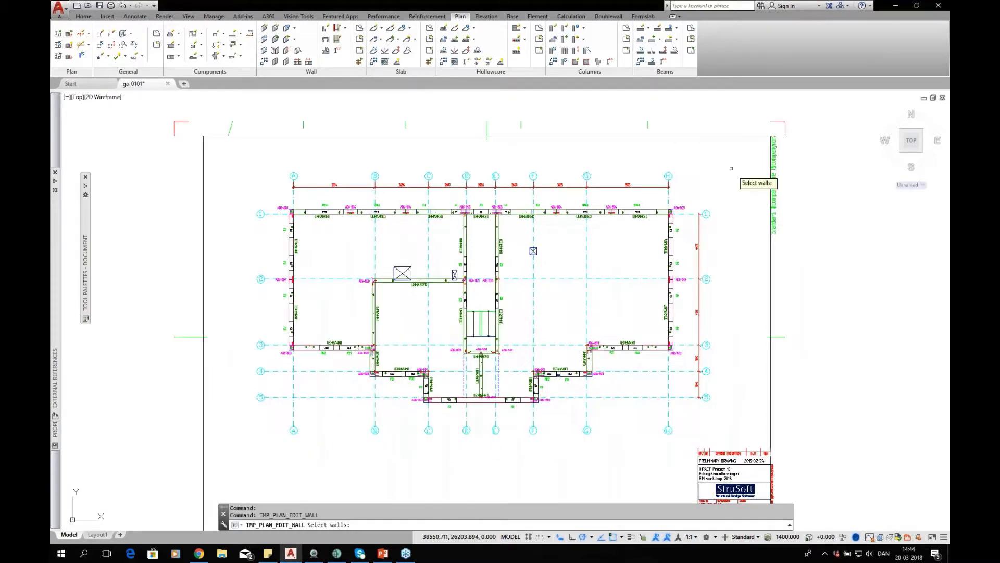
left_click(723, 168)
left_click(276, 440)
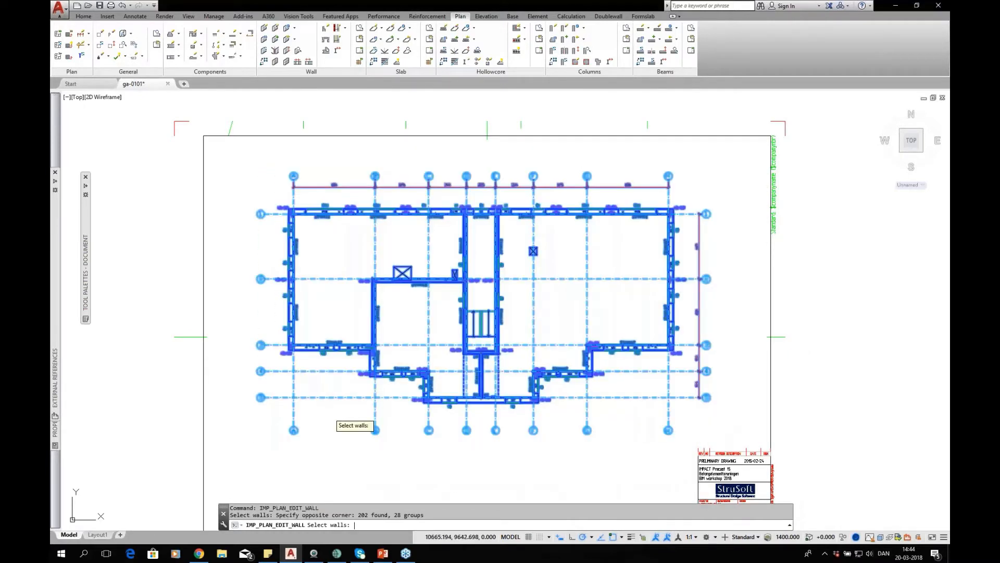
key("Return")
left_click(359, 456)
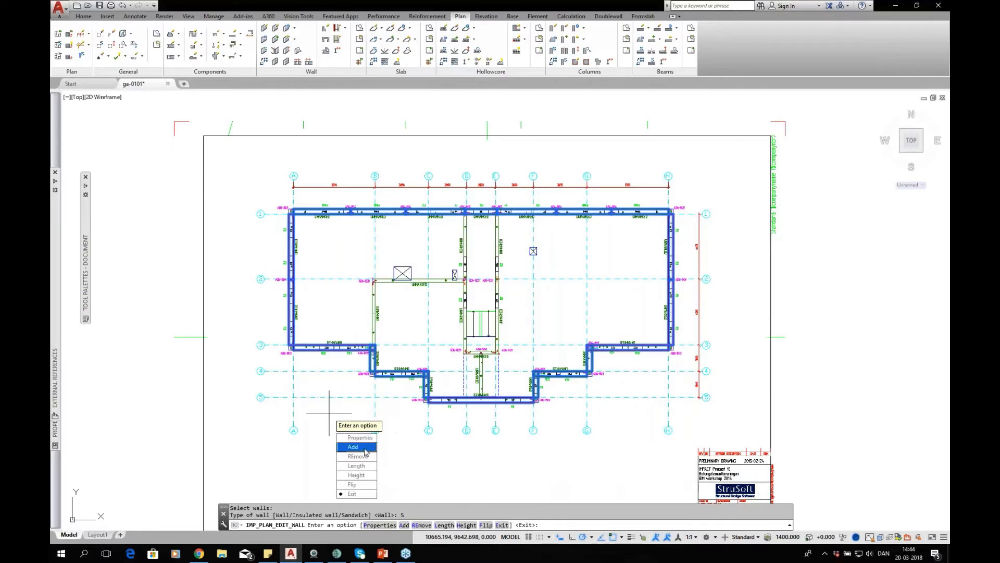
type("A")
key("Return")
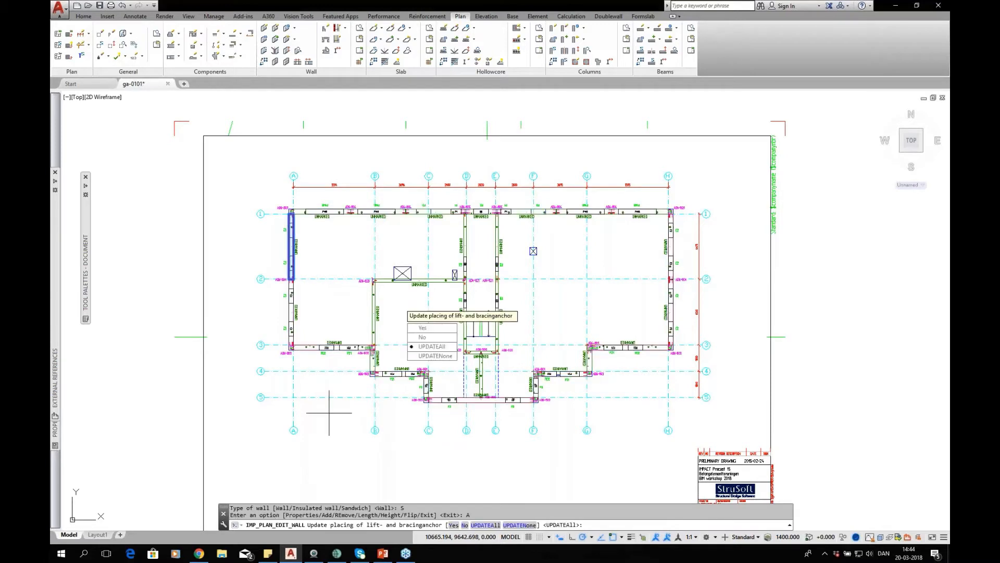
left_click(428, 346)
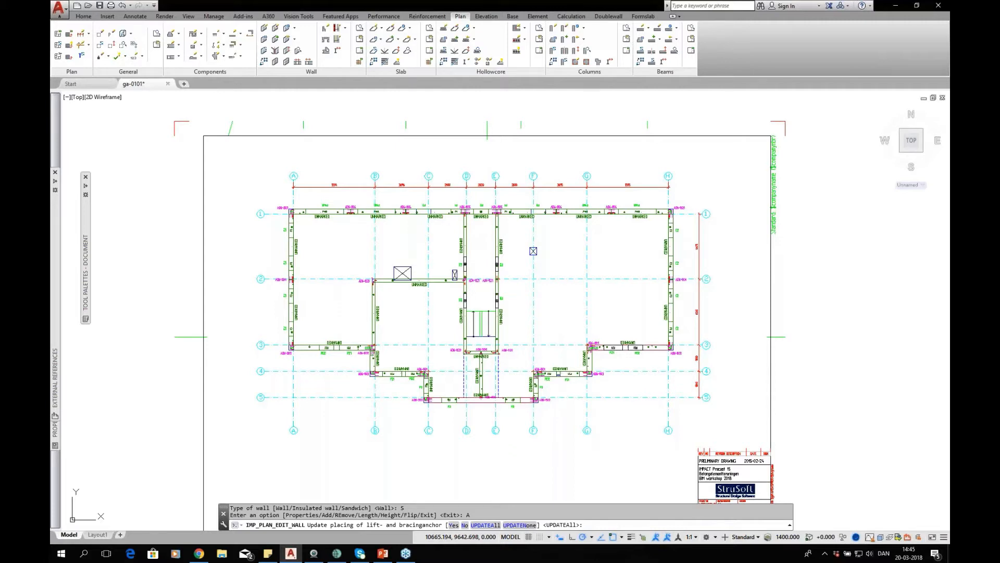
key("Return")
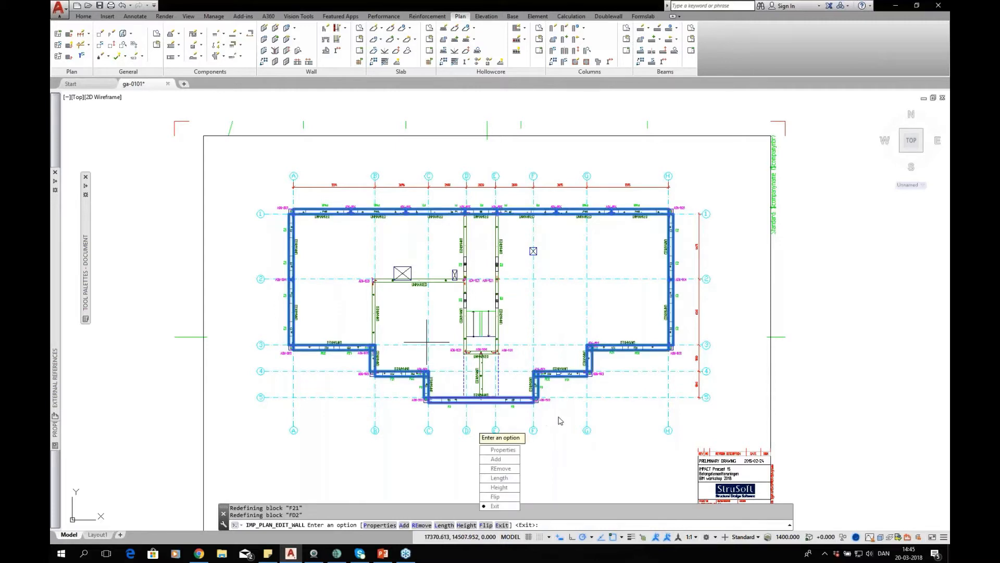
left_click(501, 508)
Edit the plain walls on grid lines D and E with the Add option, updating all anchor placements, then exit
scroll(476, 252, "up", 5)
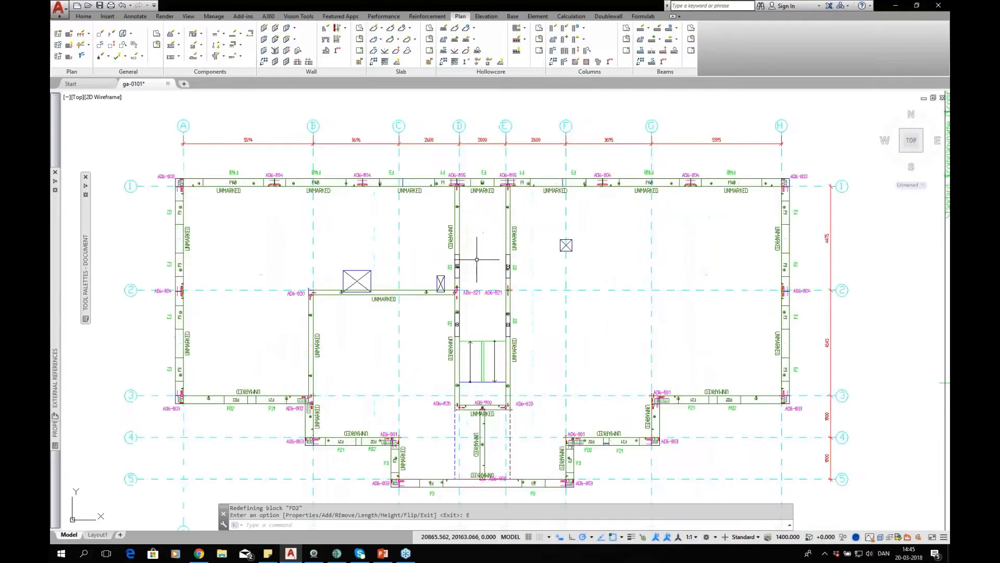
left_click(275, 29)
left_click(550, 198)
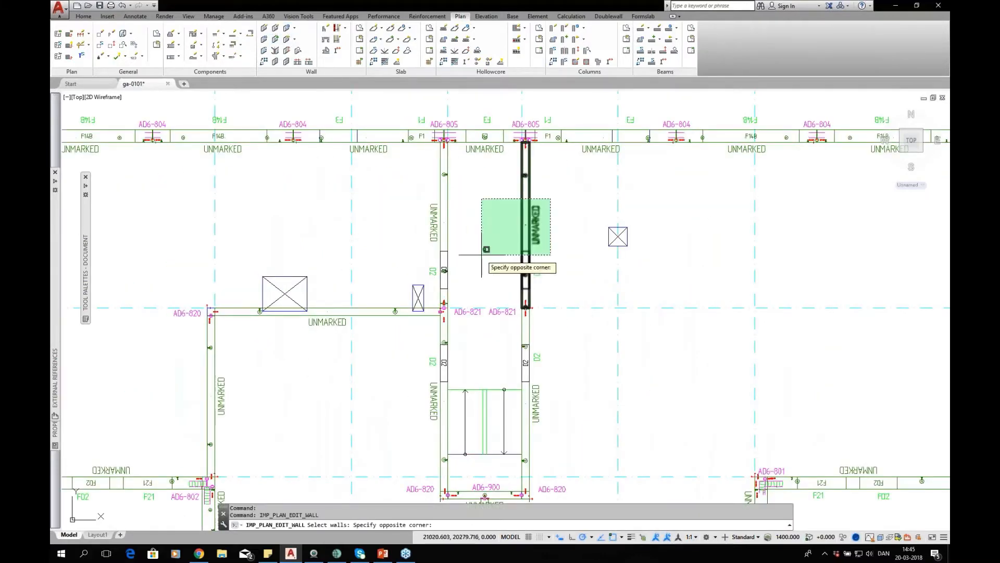
left_click(429, 269)
left_click(470, 388)
left_click(562, 346)
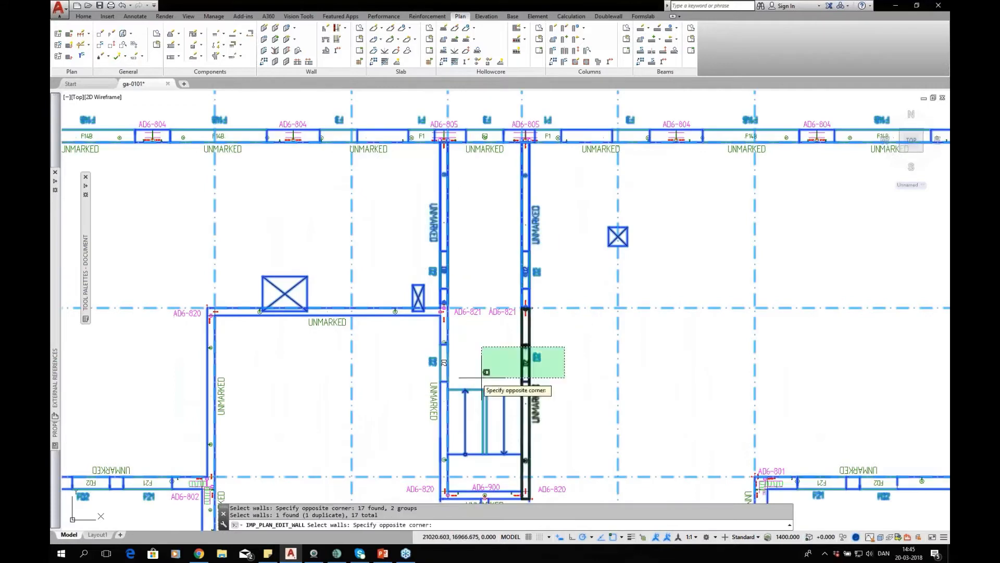
left_click(428, 399)
right_click(435, 412)
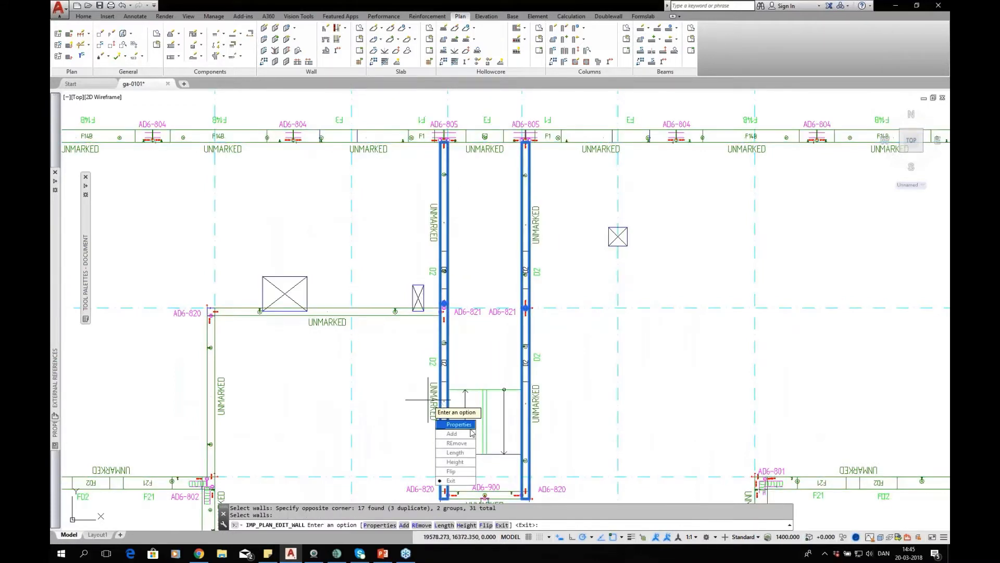
left_click(452, 435)
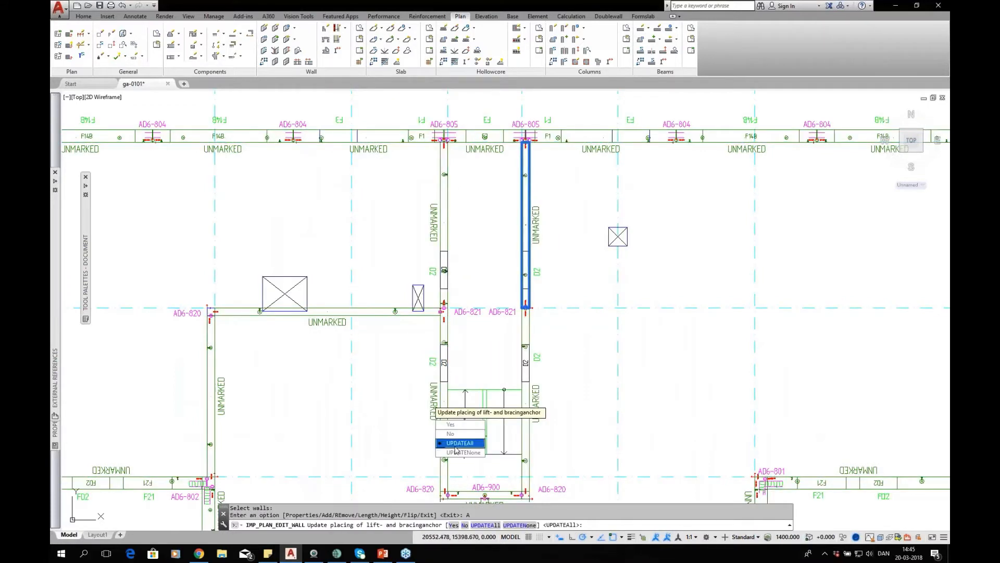
left_click(463, 443)
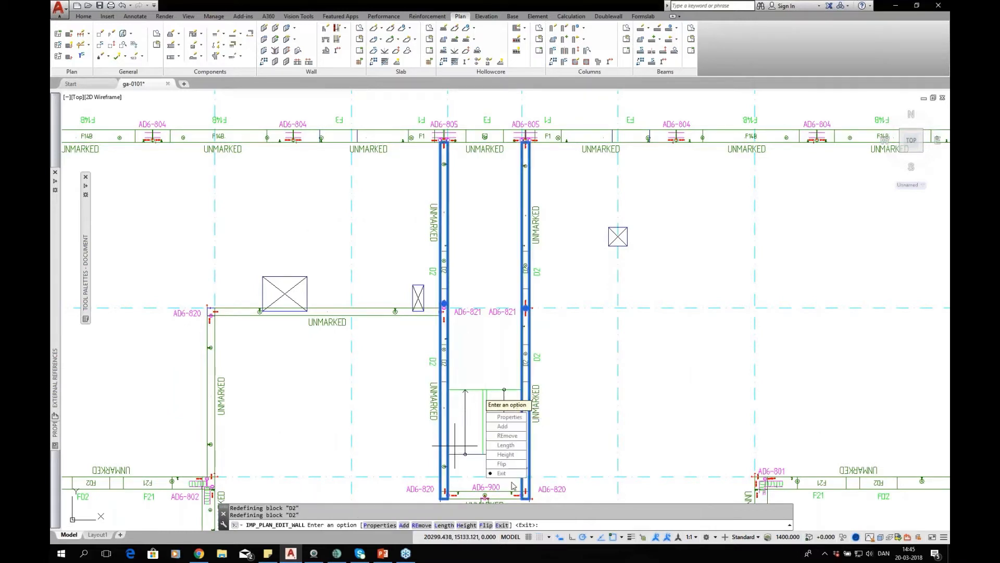
left_click(517, 473)
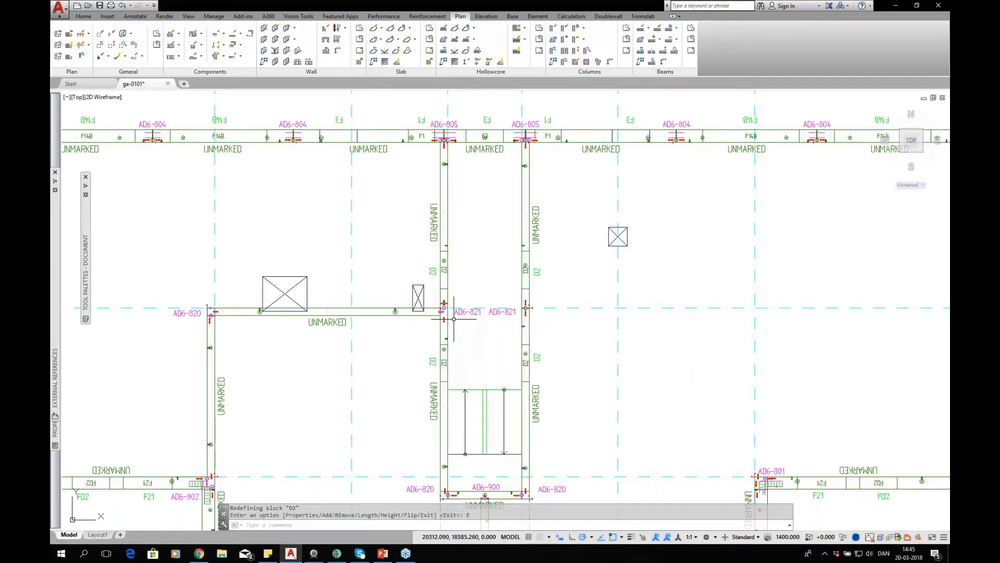
Switch to the SW Isometric view to review the walls in 3D
scroll(468, 312, "down", 6)
left_click(77, 97)
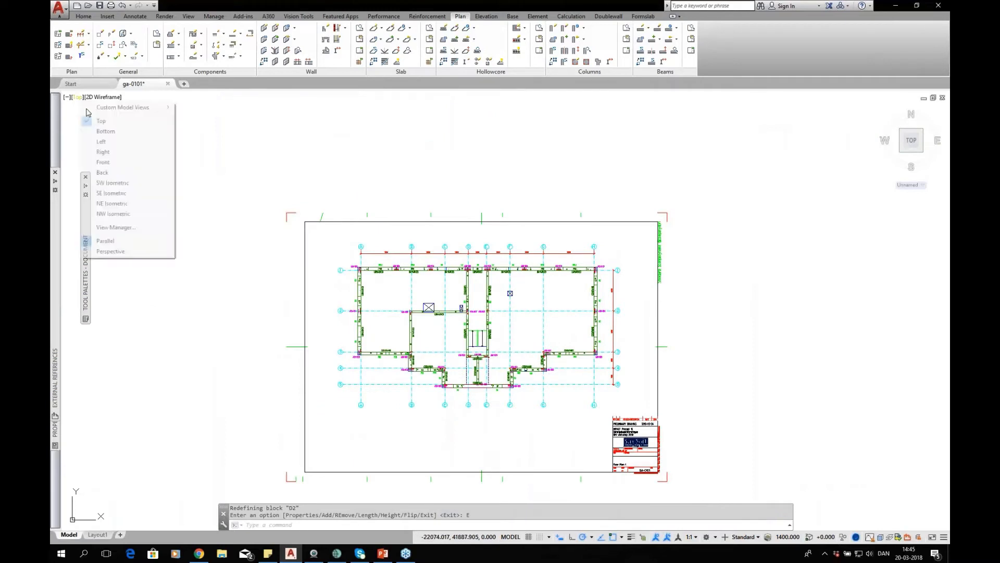
left_click(135, 185)
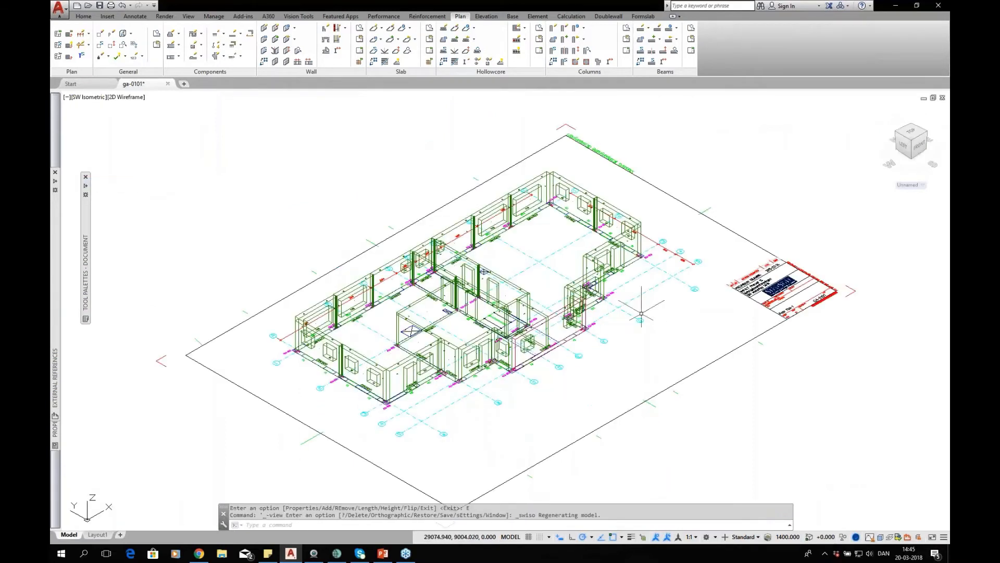
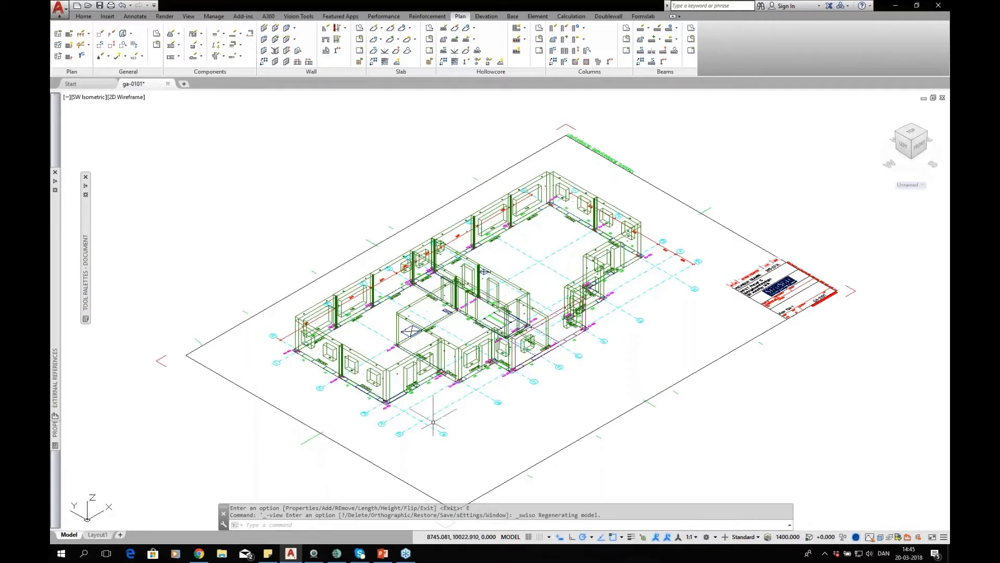
Return to the Top view, start a wall joint on the walls at the AD6-803 corner between F14B and F3, and preview the cast-in material
left_click(89, 100)
left_click(116, 121)
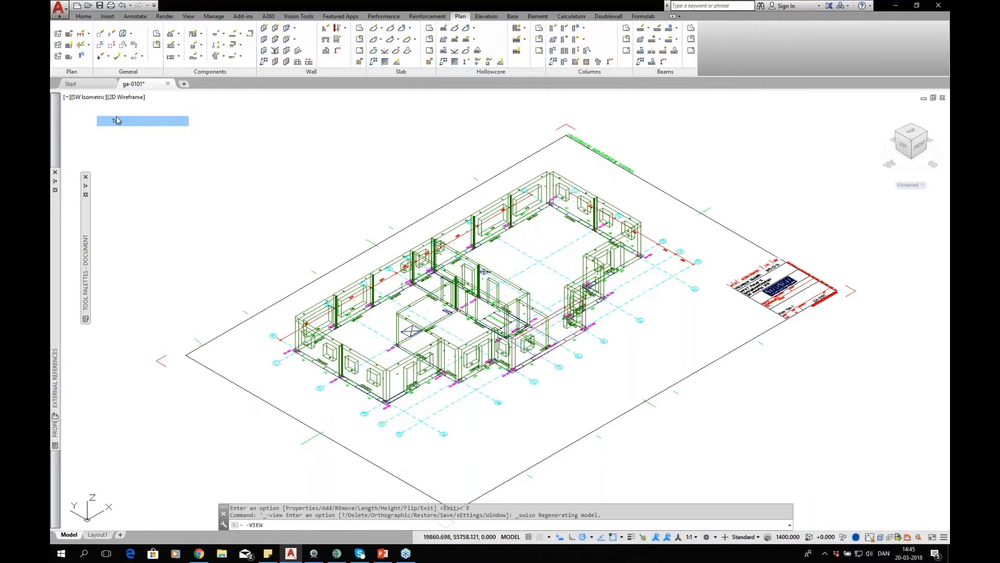
scroll(323, 192, "up", 10)
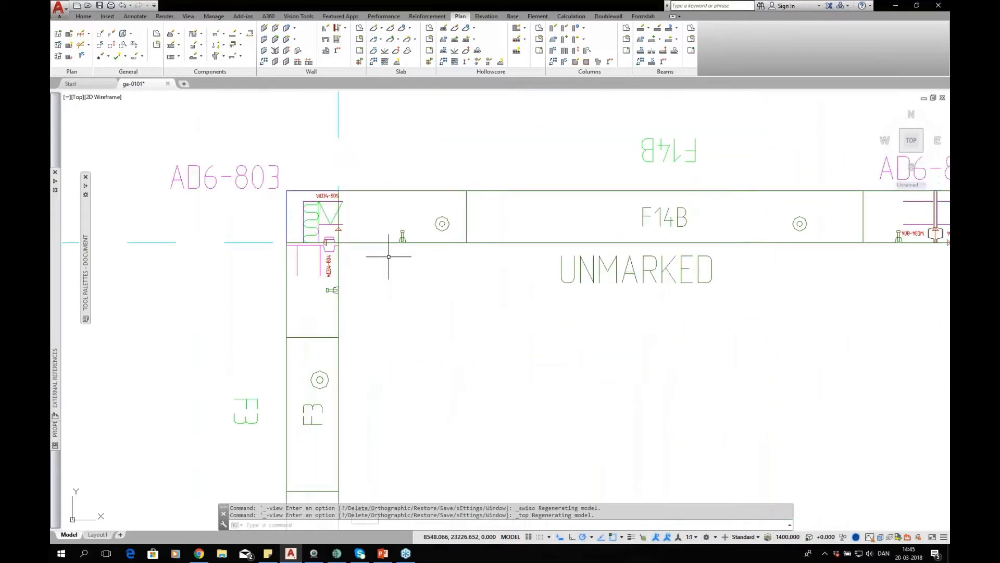
left_click(297, 62)
left_click(397, 164)
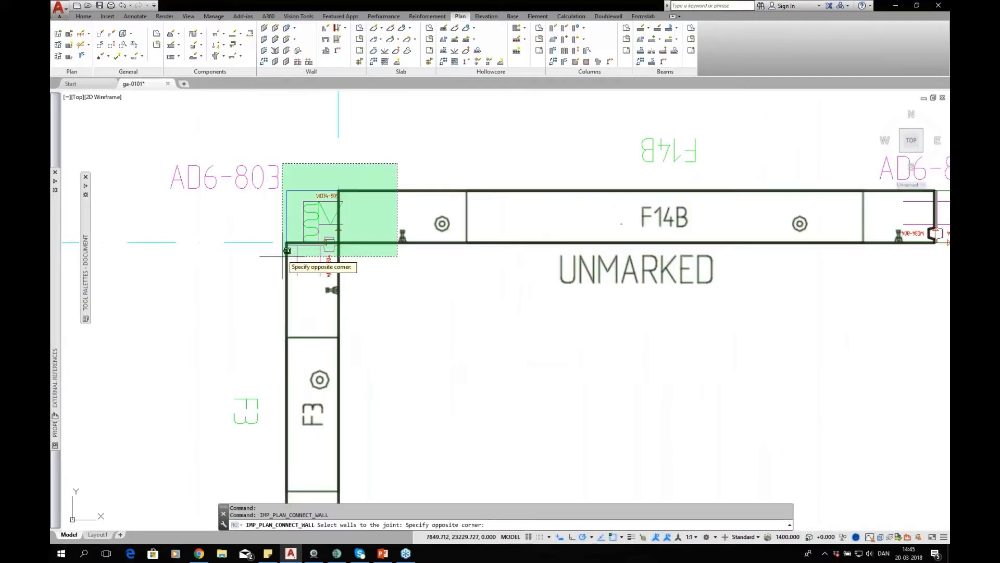
left_click(271, 279)
key("Return")
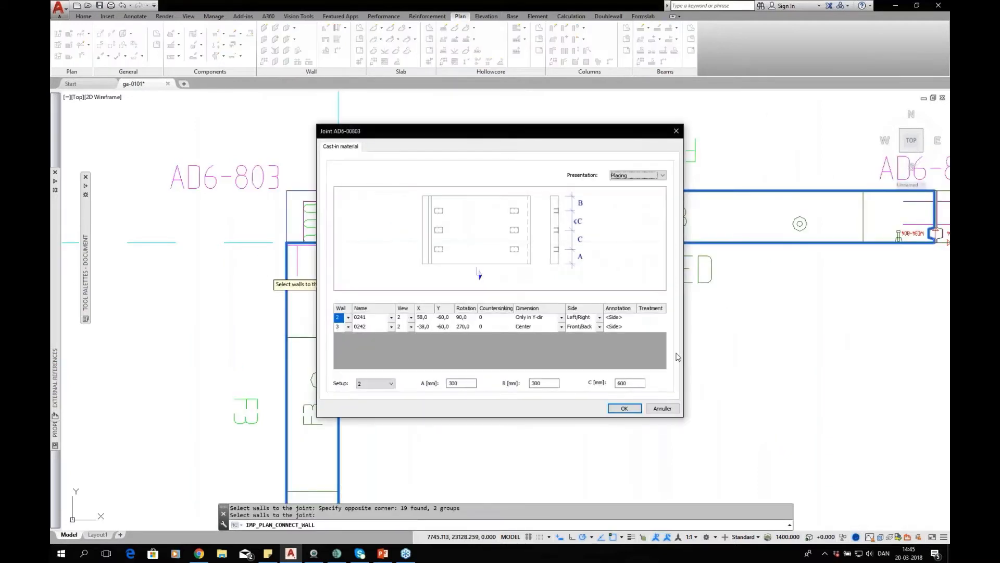
left_click_drag(518, 133, 460, 122)
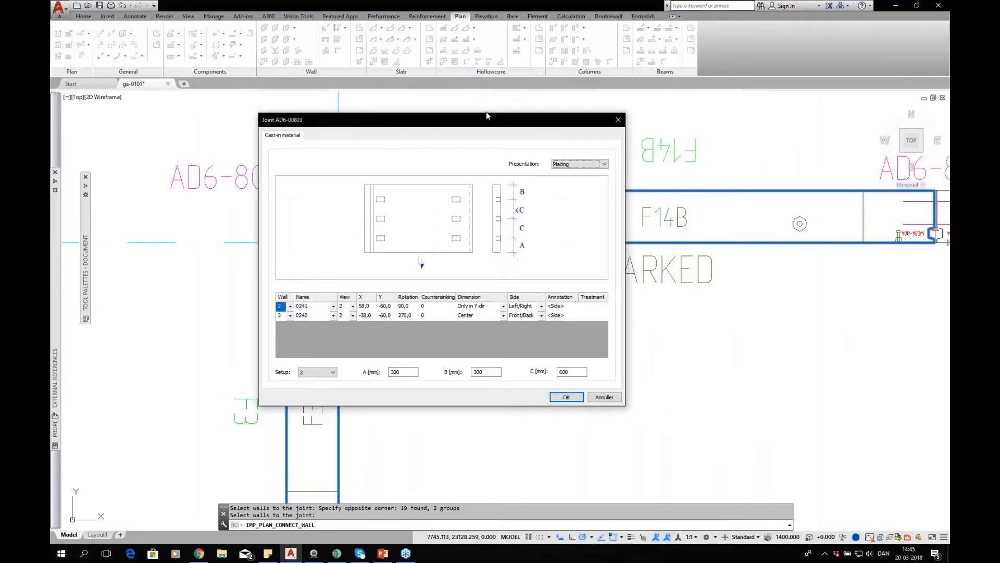
left_click(588, 163)
left_click(573, 173)
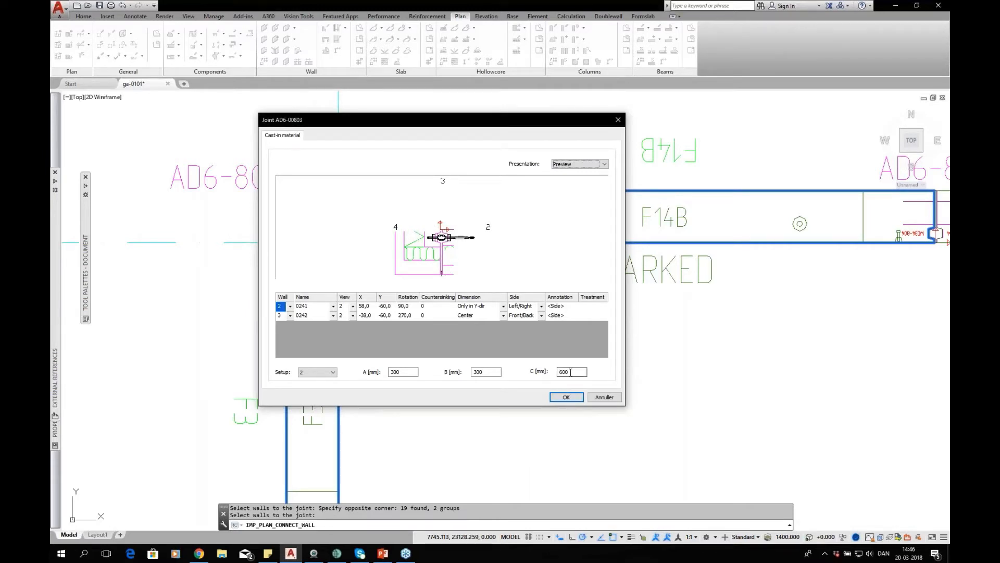
Enter 300 mm for joint dimension B and confirm the Joint AD6-00803 settings
double_click(397, 372)
key("Tab")
type("300")
left_click(329, 374)
left_click(361, 373)
left_click(575, 402)
Cycle through the joint placement solutions, apply the chosen one, and update all lift and bracing anchor placements
left_click(445, 290)
left_click(445, 290)
left_click(445, 290)
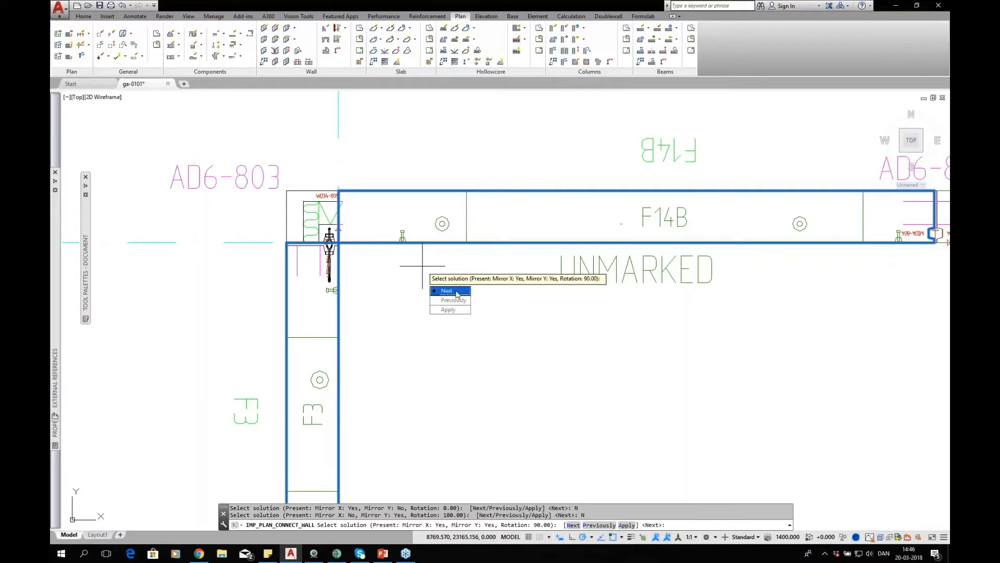
left_click(467, 290)
left_click(445, 290)
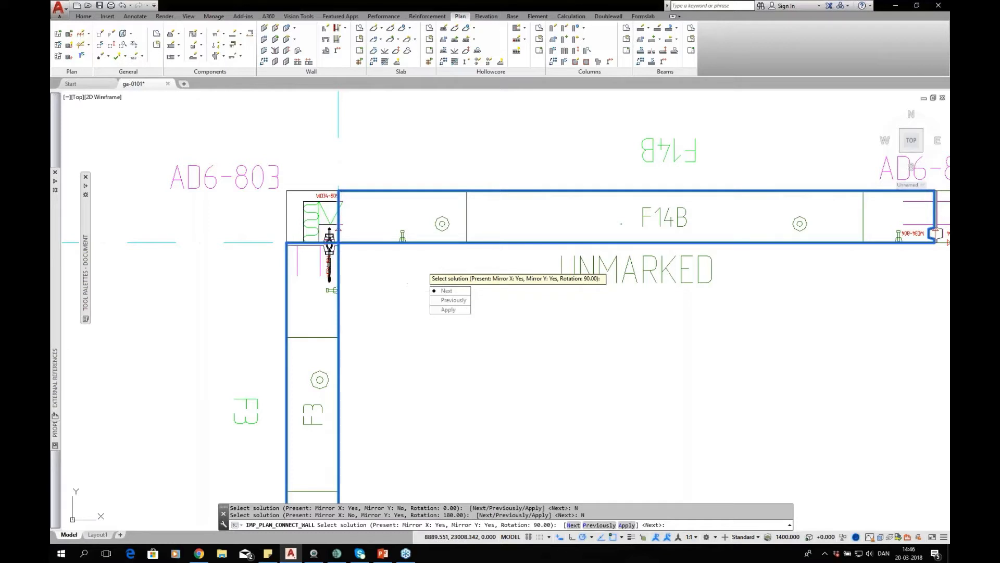
type("A")
key("Return")
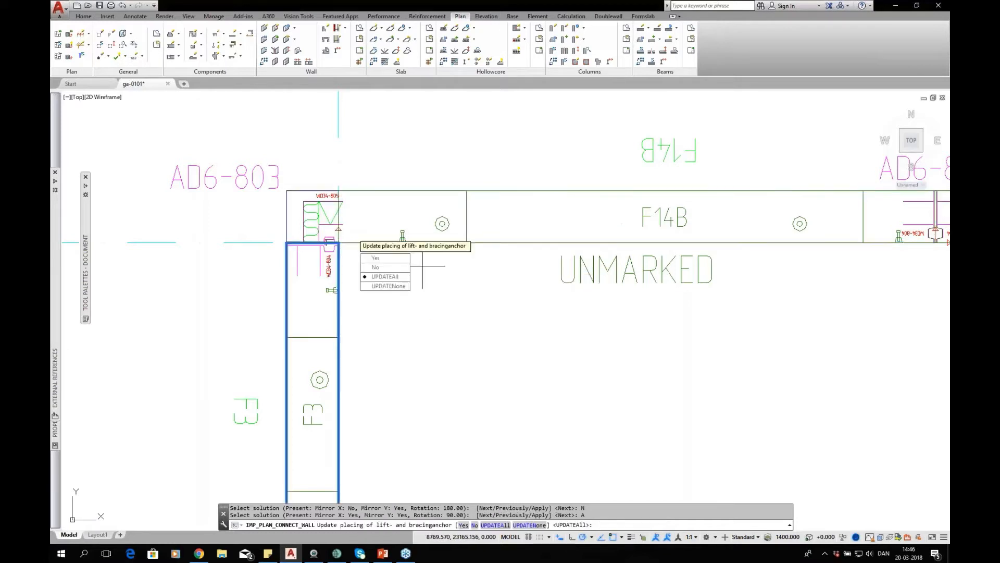
left_click(399, 276)
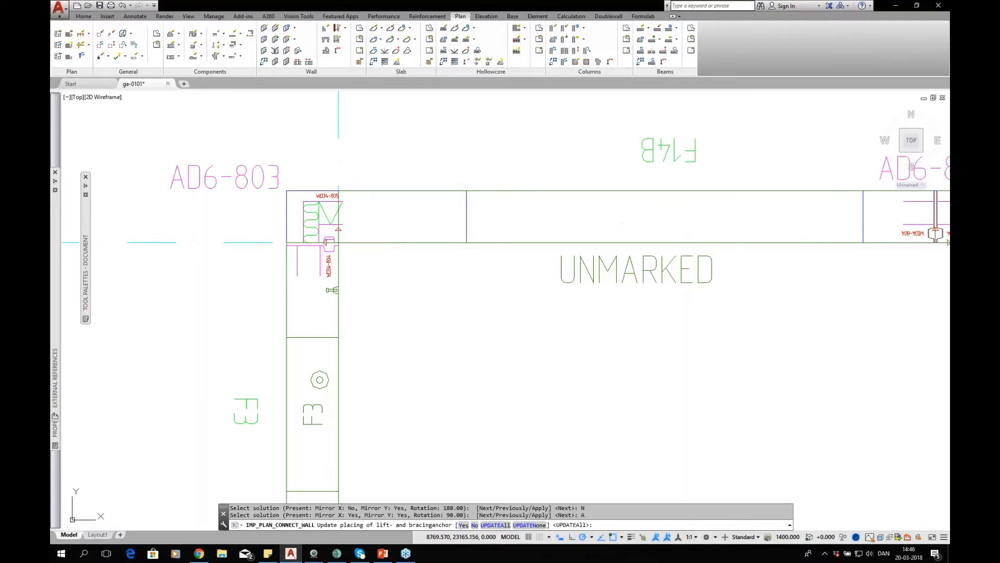
key("Return")
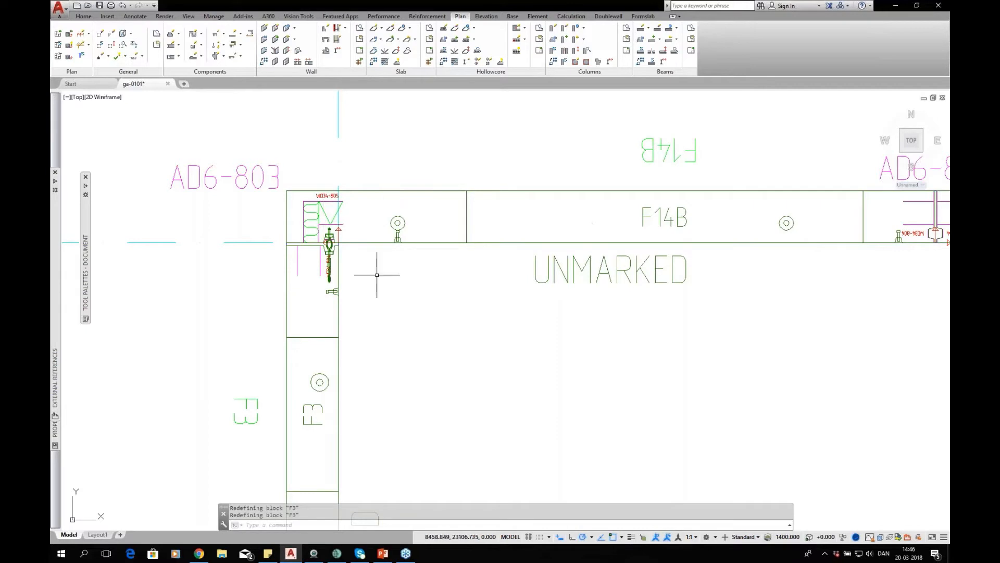
Connect the walls at the AD6-803 corner of wall F02 on grid line 3, applying the joint and updating all anchor placements
scroll(352, 250, "down", 6)
scroll(379, 330, "up", 5)
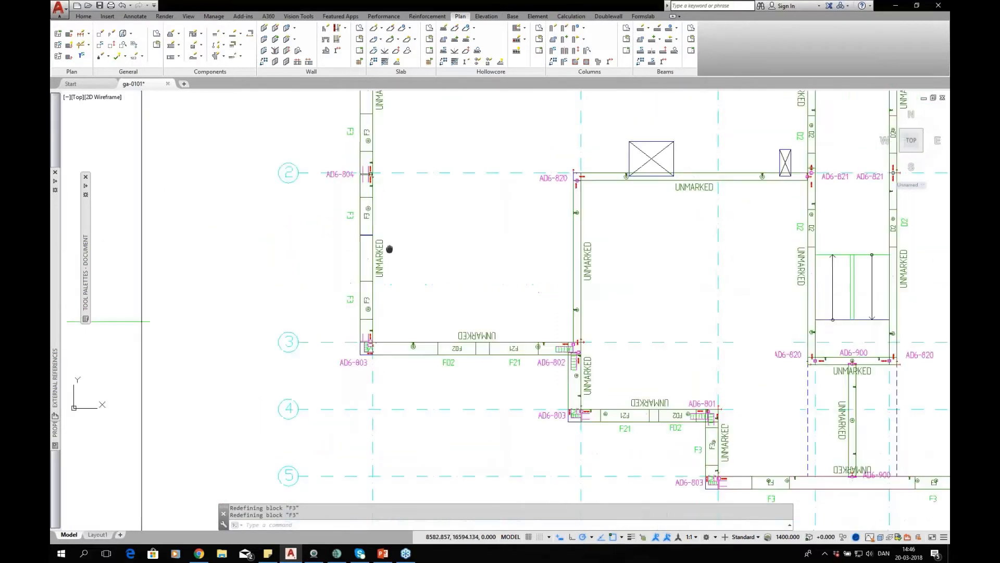
scroll(388, 301, "up", 6)
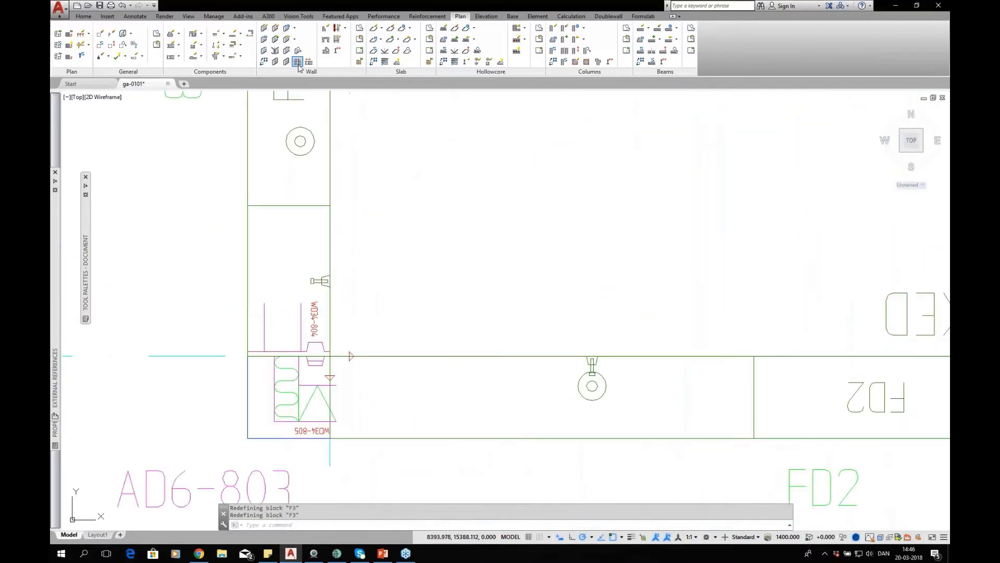
left_click(286, 50)
left_click(372, 311)
left_click(309, 332)
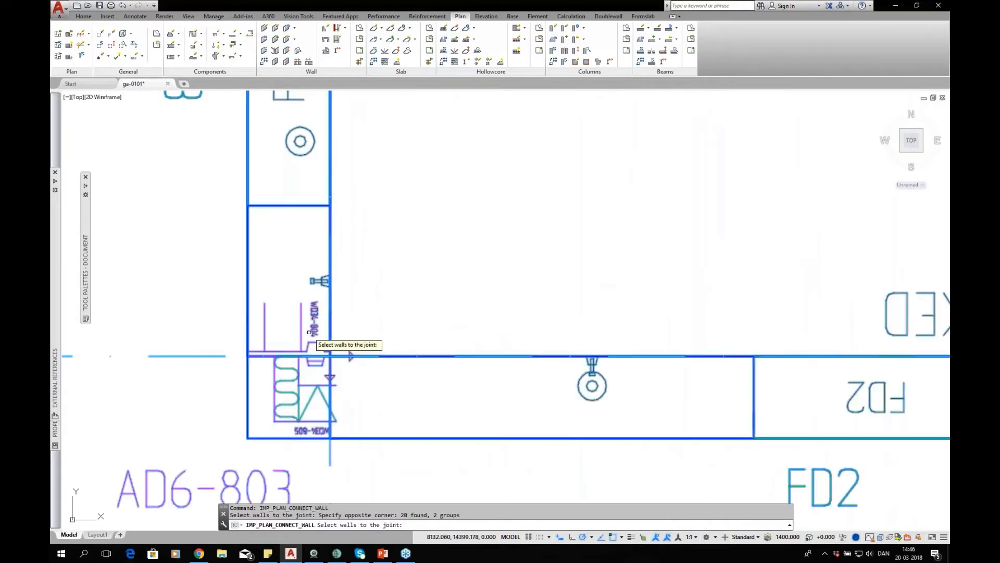
key("Return")
left_click(623, 407)
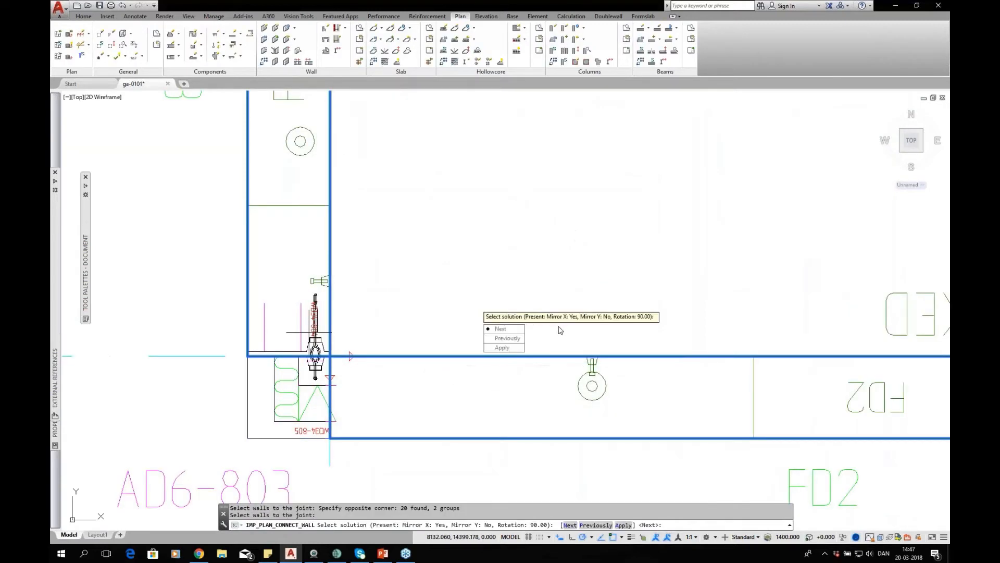
left_click(519, 347)
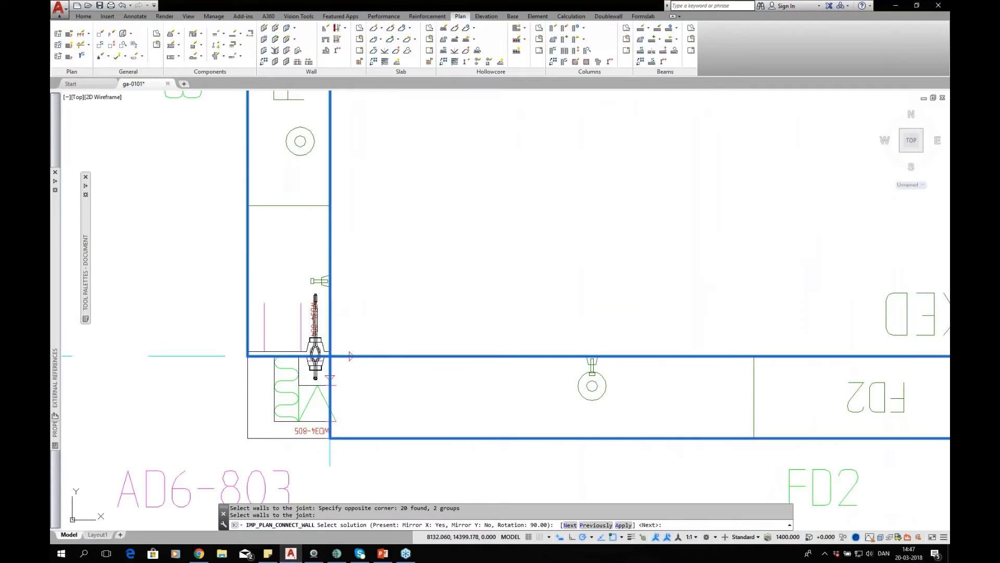
left_click(516, 340)
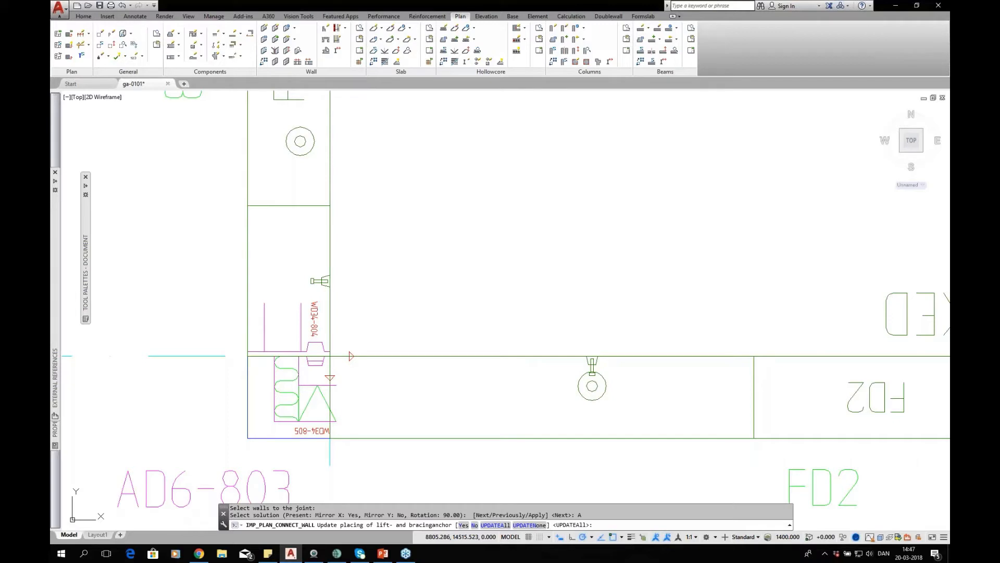
key("Return")
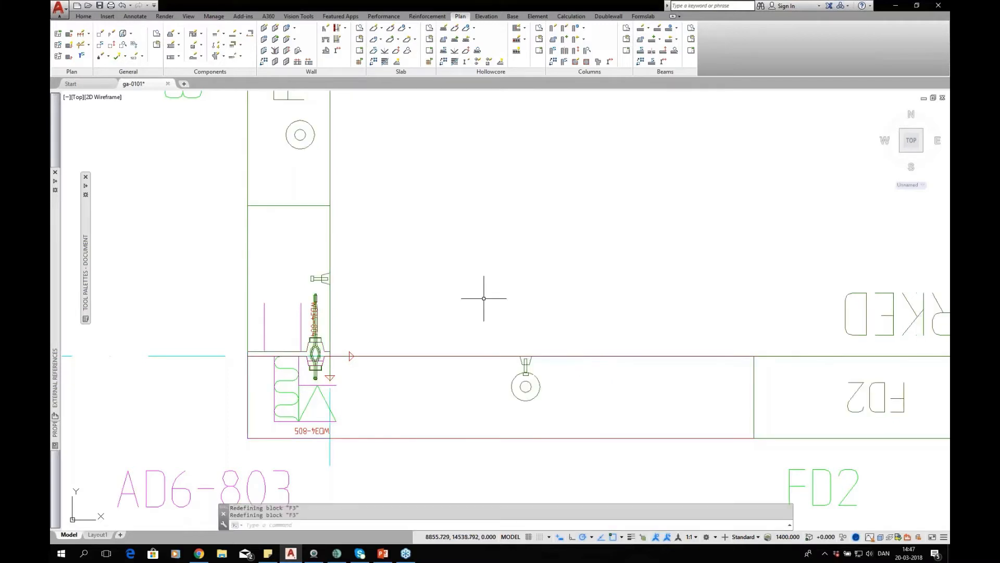
Connect the walls at the AD6-802 corner on grid line 3, accepting the joint settings, applying it and updating all anchor placements
scroll(366, 344, "down", 2)
scroll(365, 344, "down", 6)
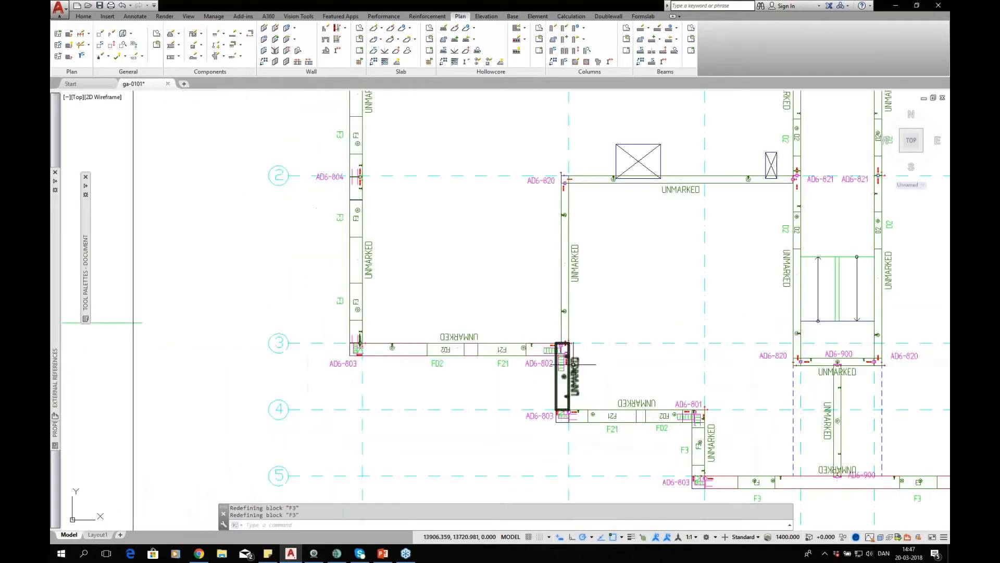
scroll(576, 366, "up", 6)
middle_click_drag(634, 332, 600, 324)
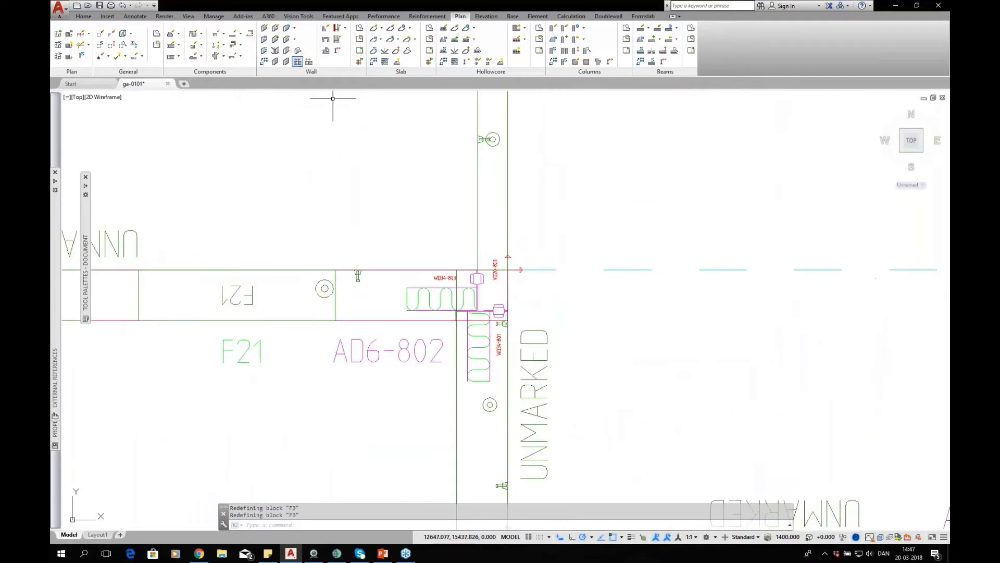
left_click(297, 61)
scroll(391, 235, "down", 6)
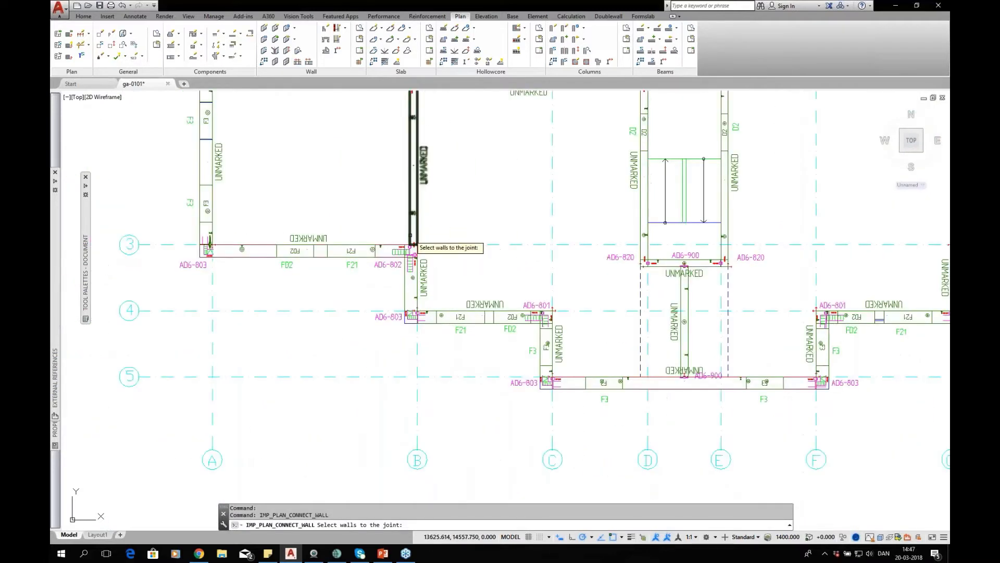
scroll(441, 220, "up", 6)
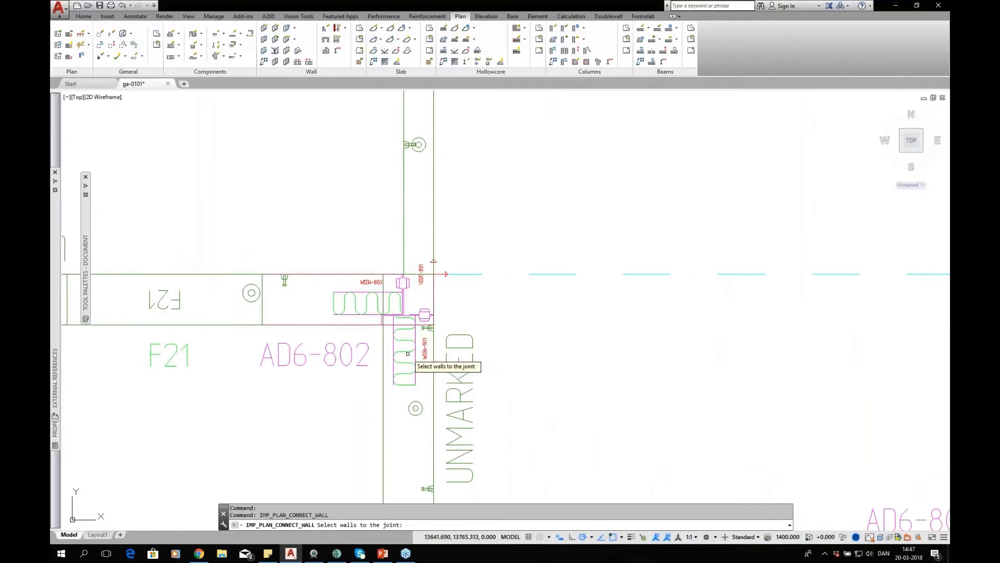
left_click(476, 252)
left_click(359, 350)
key("Return")
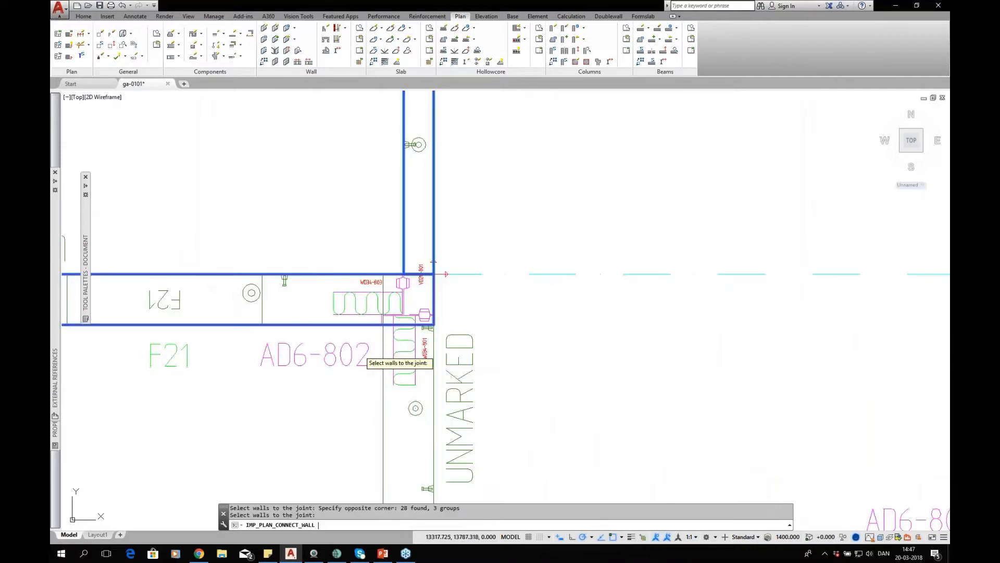
left_click_drag(348, 133, 238, 105)
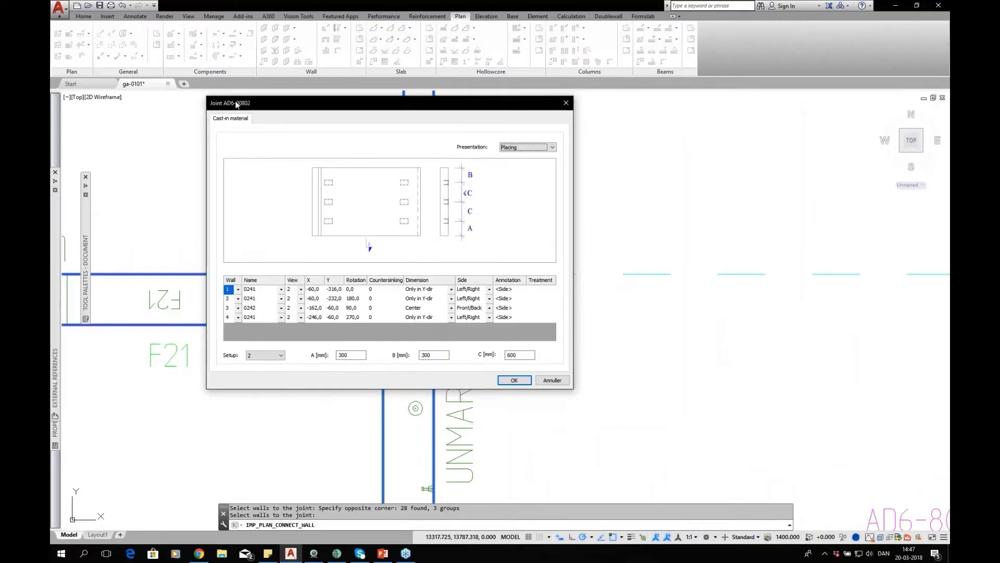
left_click(514, 381)
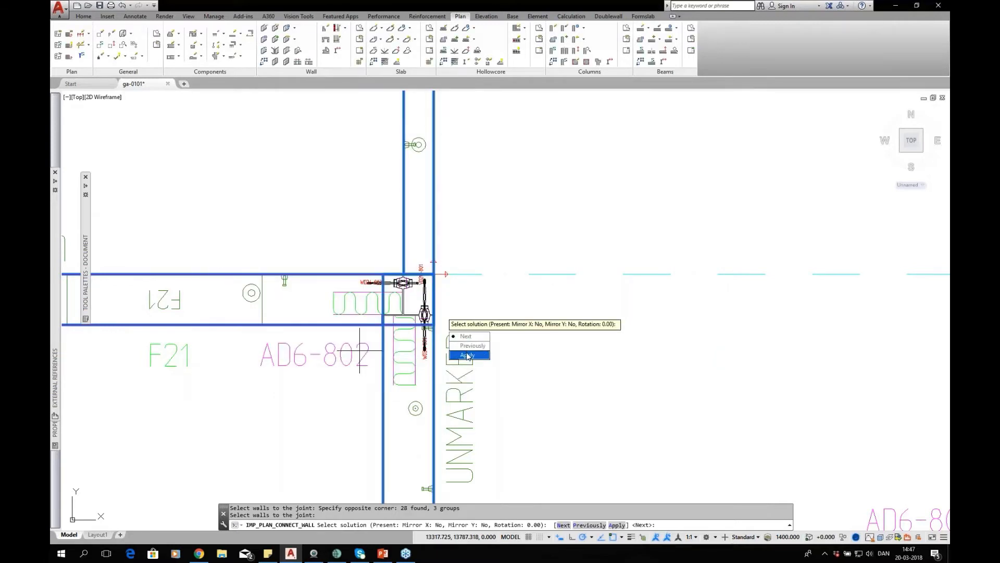
left_click(467, 354)
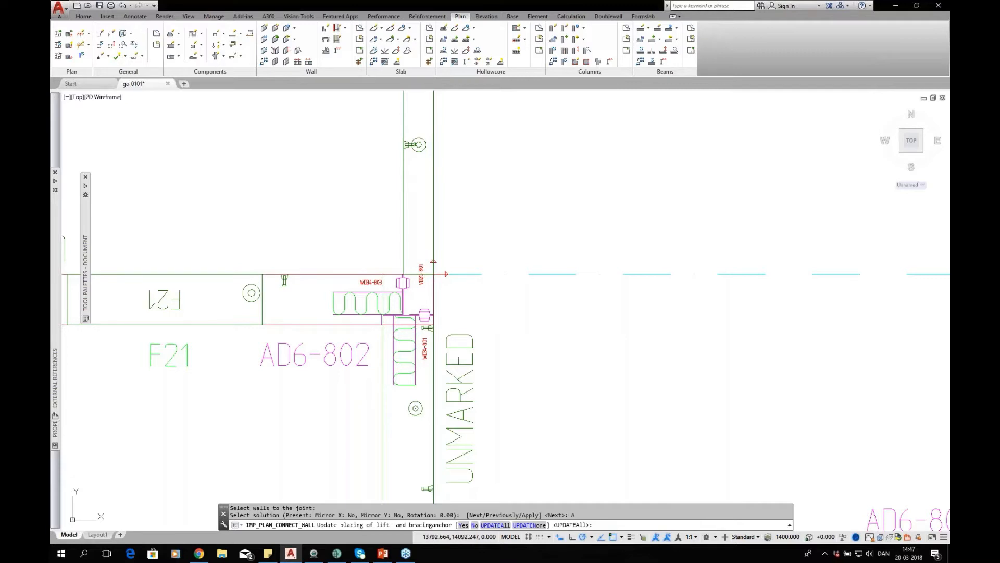
key("Return")
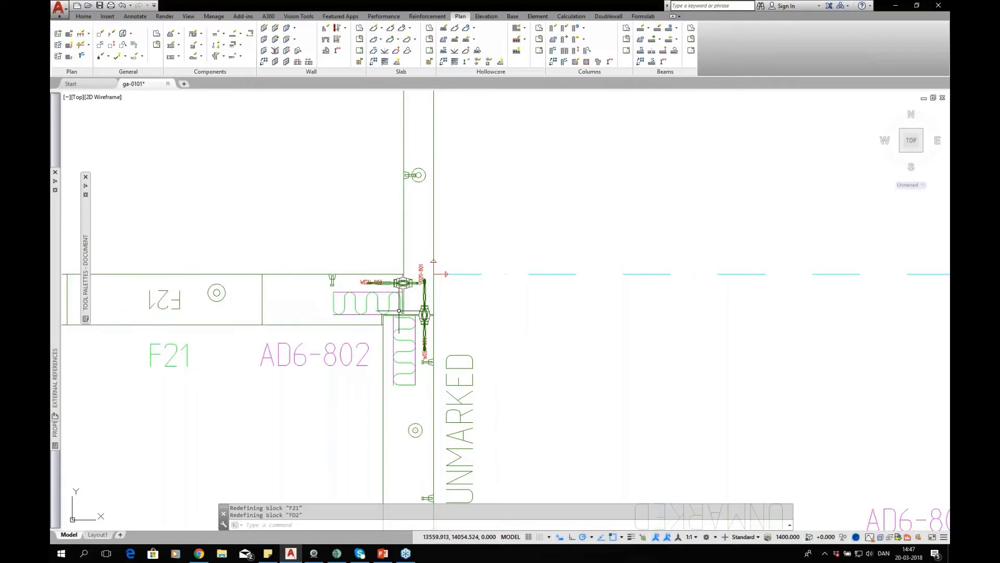
Connect the walls at the AD6-803 corner of wall F21 on grid line 4, applying the next solution and updating all anchor placements
scroll(401, 310, "up", 4)
scroll(401, 310, "down", 9)
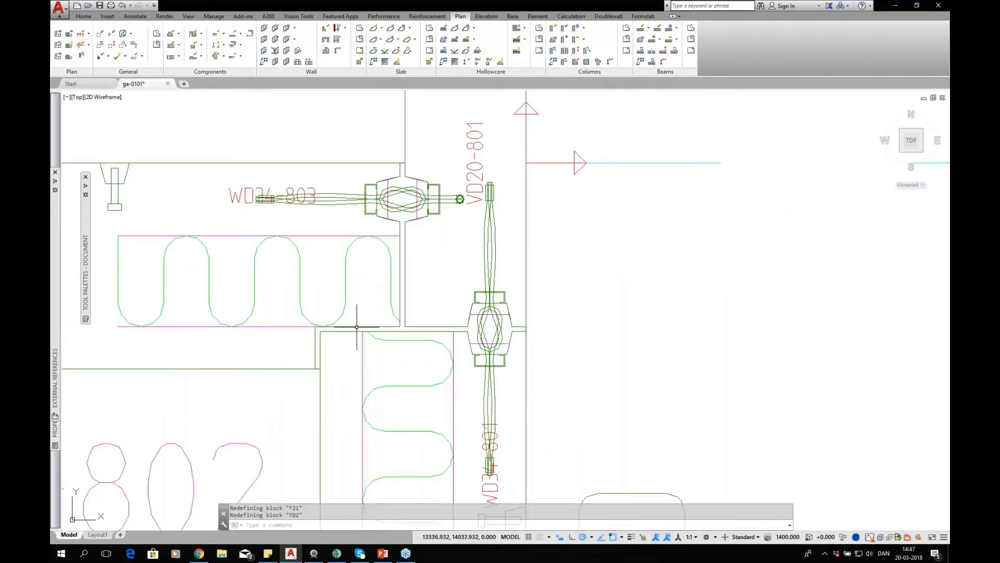
middle_click_drag(421, 336, 394, 272)
scroll(383, 337, "up", 7)
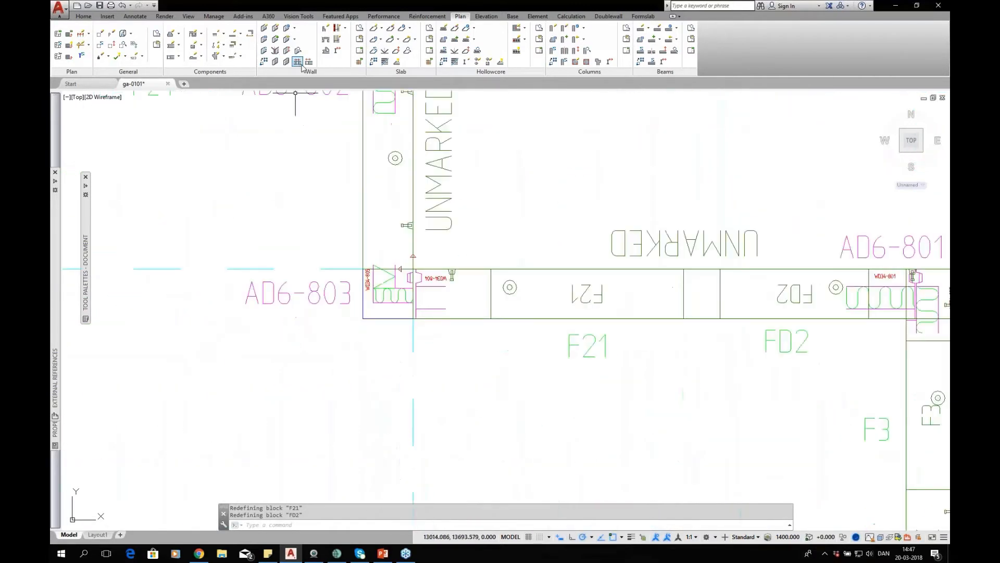
left_click(298, 62)
left_click(452, 275)
left_click(389, 286)
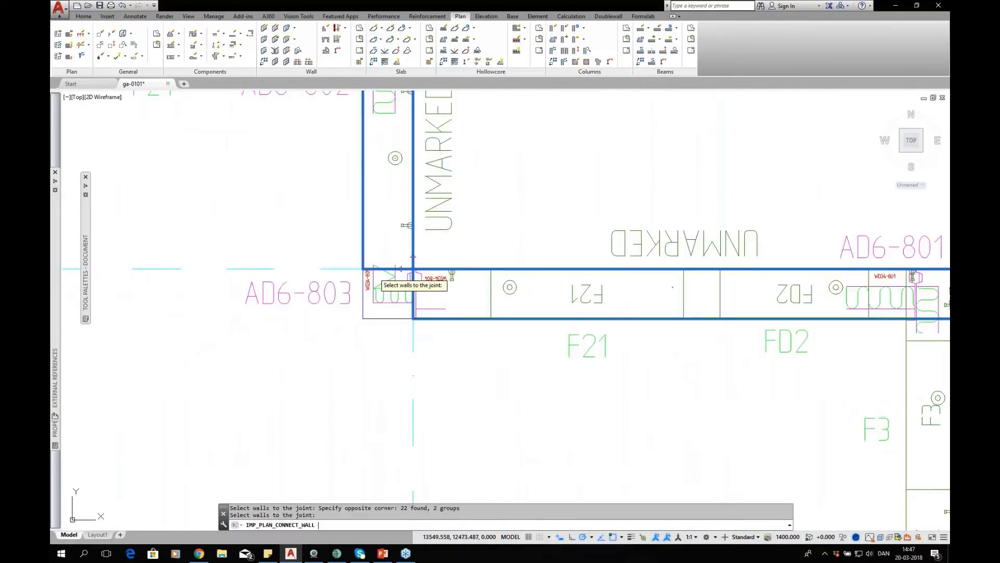
key("Return")
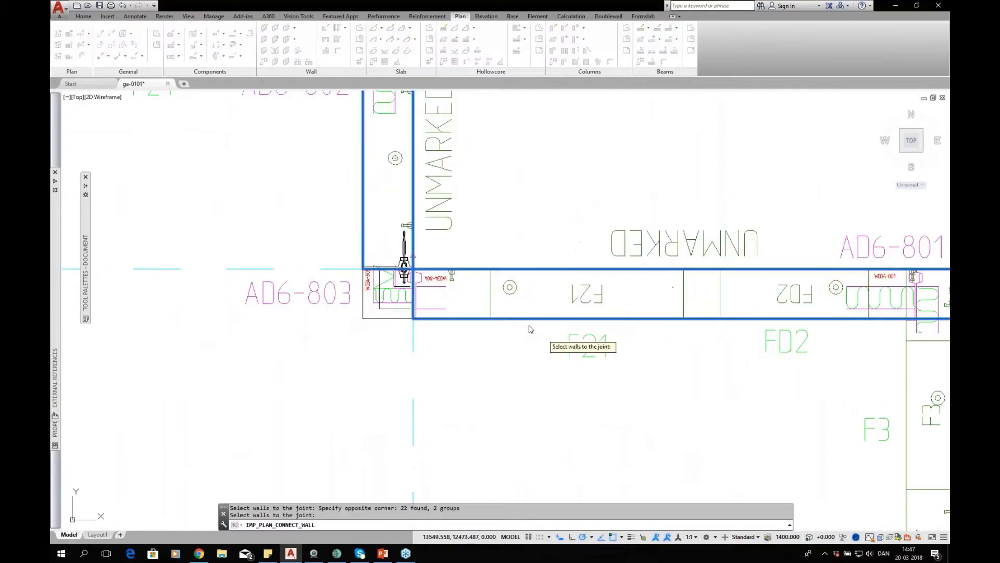
left_click(625, 408)
left_click(559, 360)
left_click(568, 377)
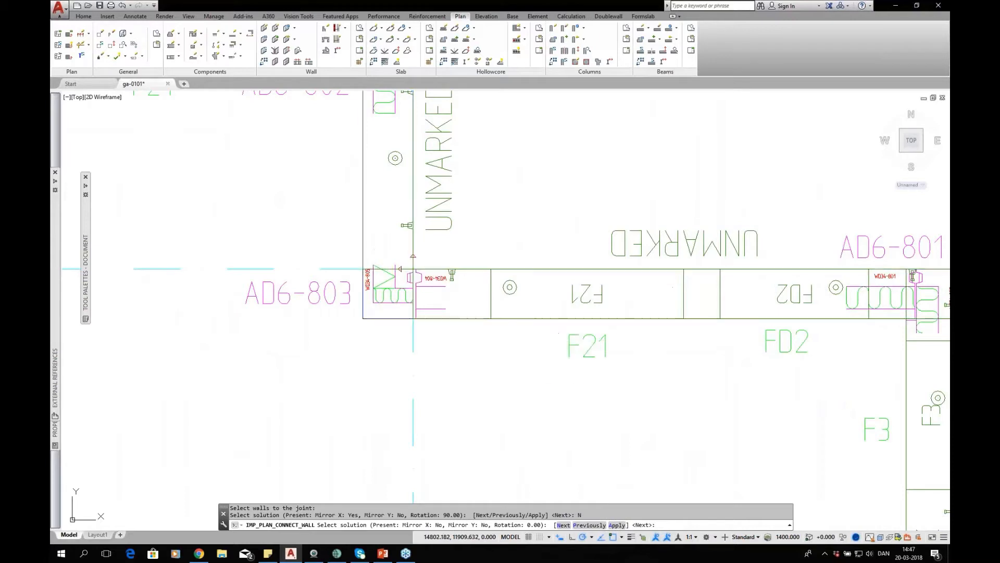
left_click(562, 369)
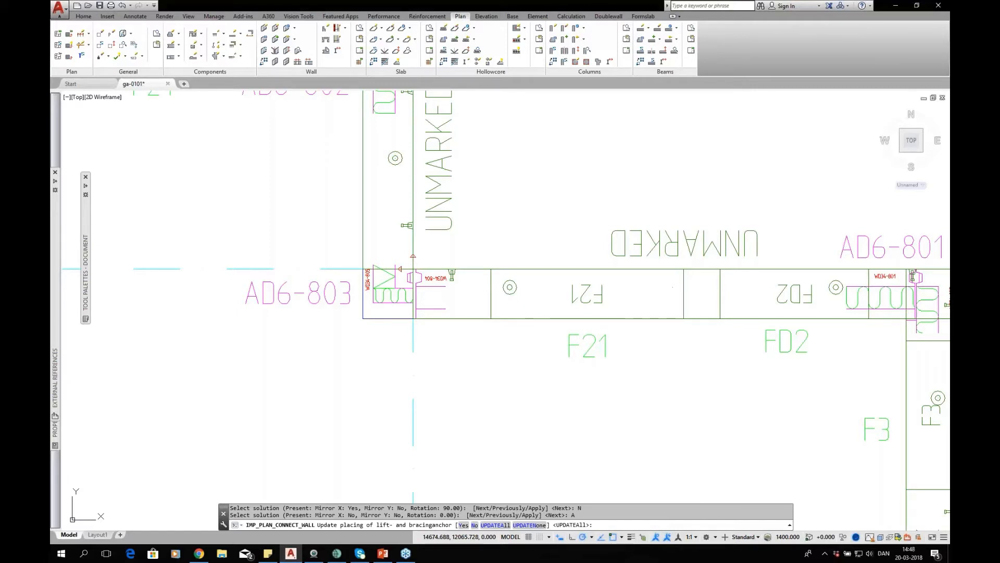
key("Return")
scroll(492, 371, "down", 5)
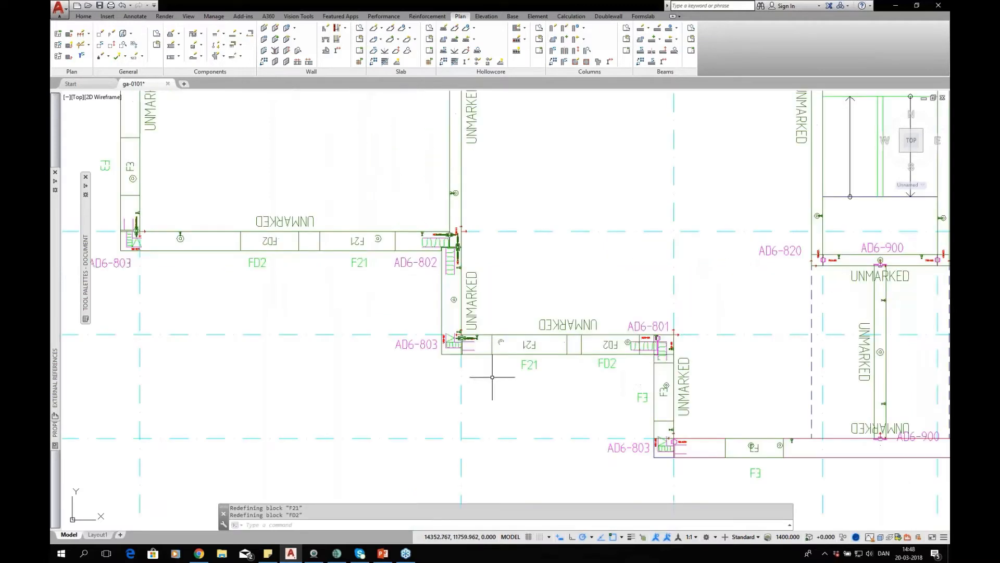
Connect the walls at the AD6-801 corner between walls F02 and F3, applying the next solution and updating all lift and bracing anchor placements
left_click(297, 61)
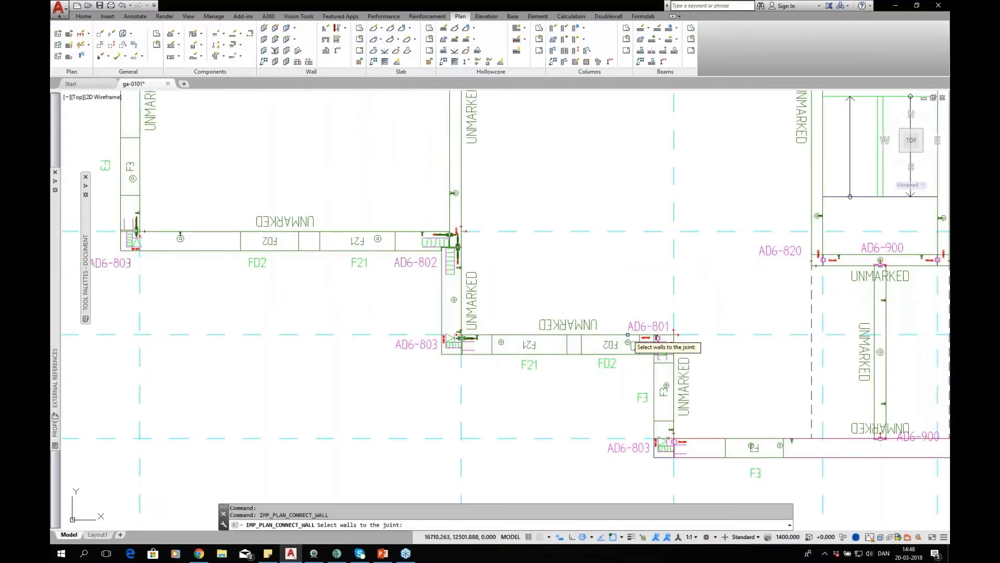
scroll(656, 349, "up", 2)
left_click(701, 280)
left_click(636, 354)
key("Return")
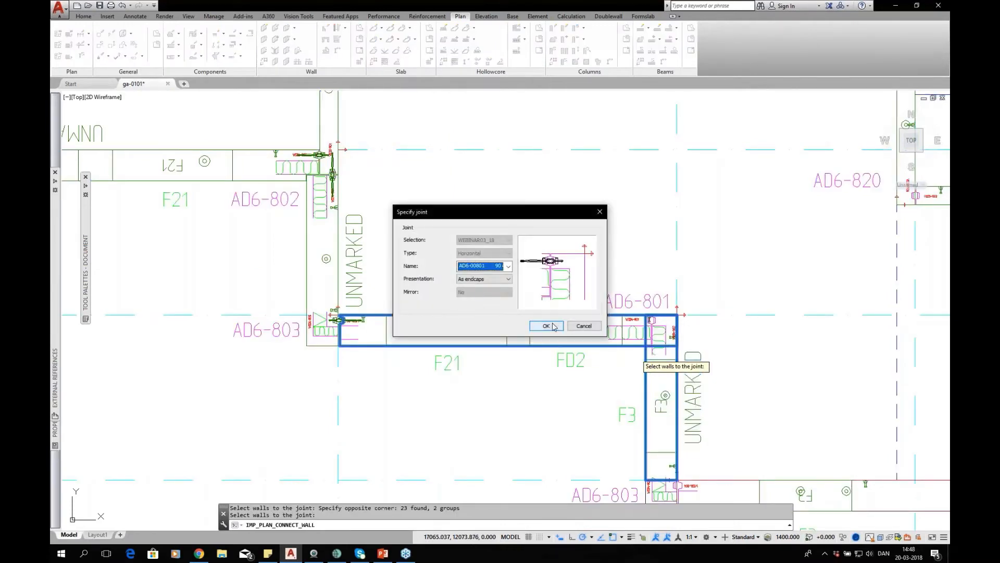
left_click(554, 326)
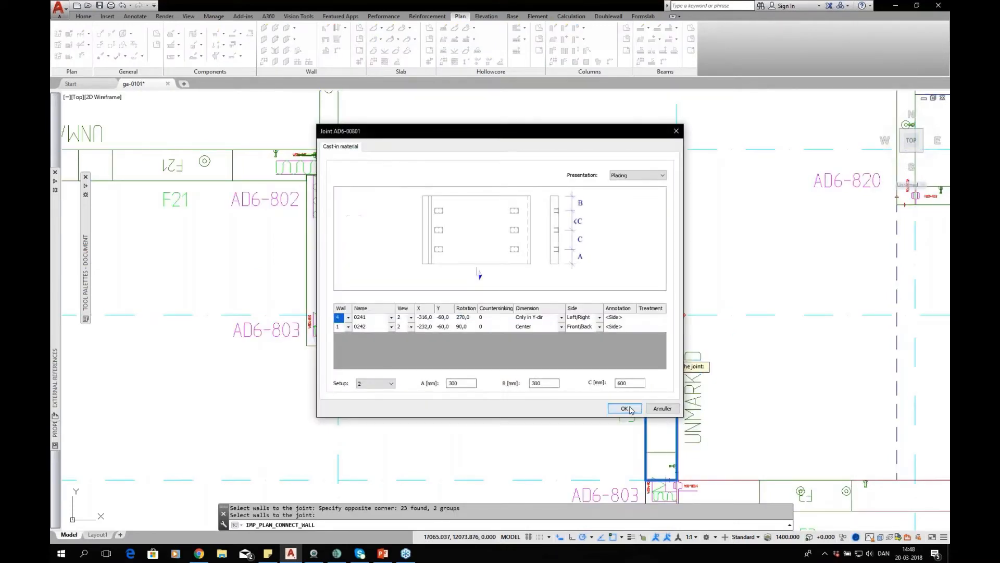
left_click(626, 407)
scroll(711, 344, "up", 3)
left_click(732, 367)
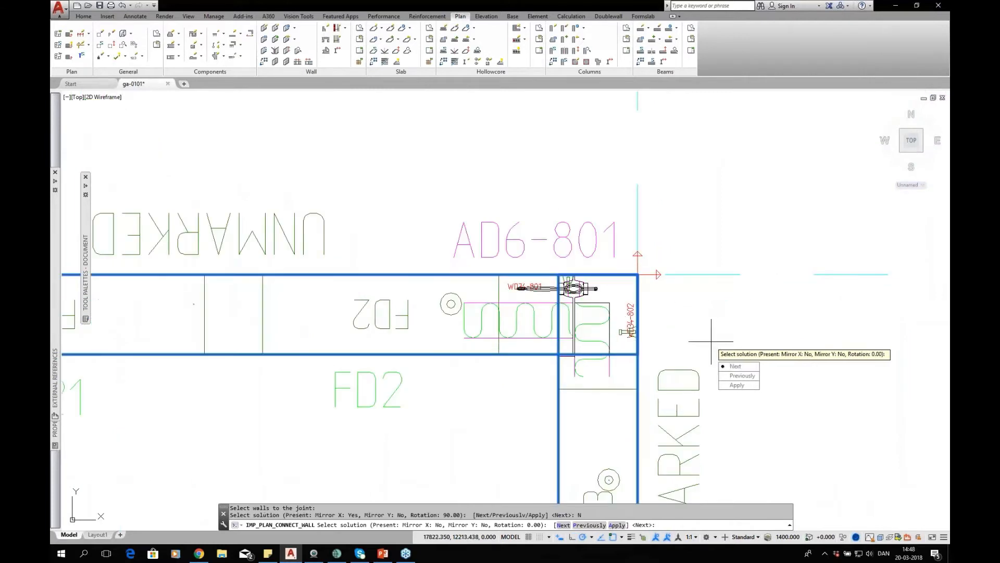
left_click(728, 386)
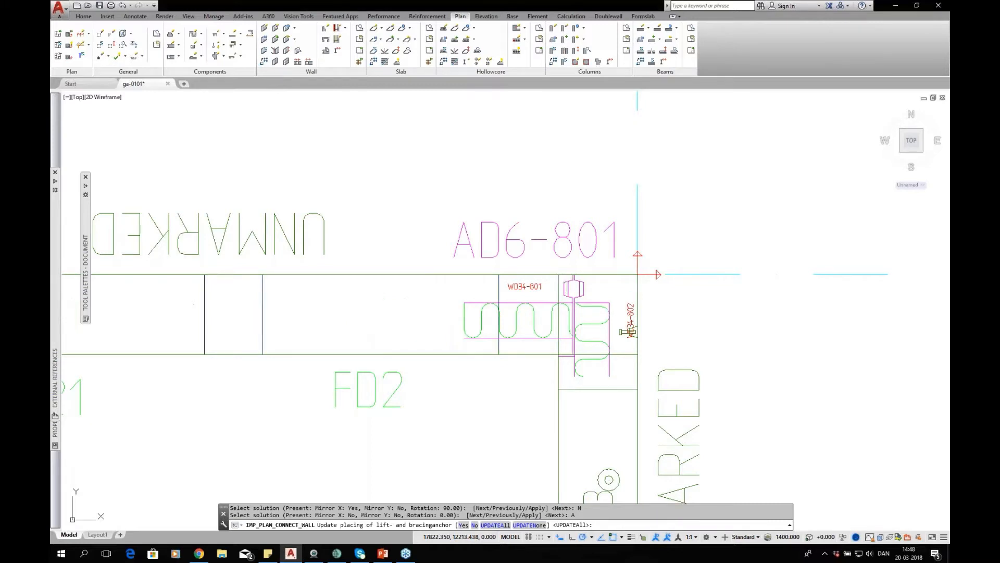
key("Return")
Connect the walls at the AD6-803 corner at the foot of the vertical F3 wall, applying the chosen solution and updating all anchor placements
scroll(578, 300, "down", 4)
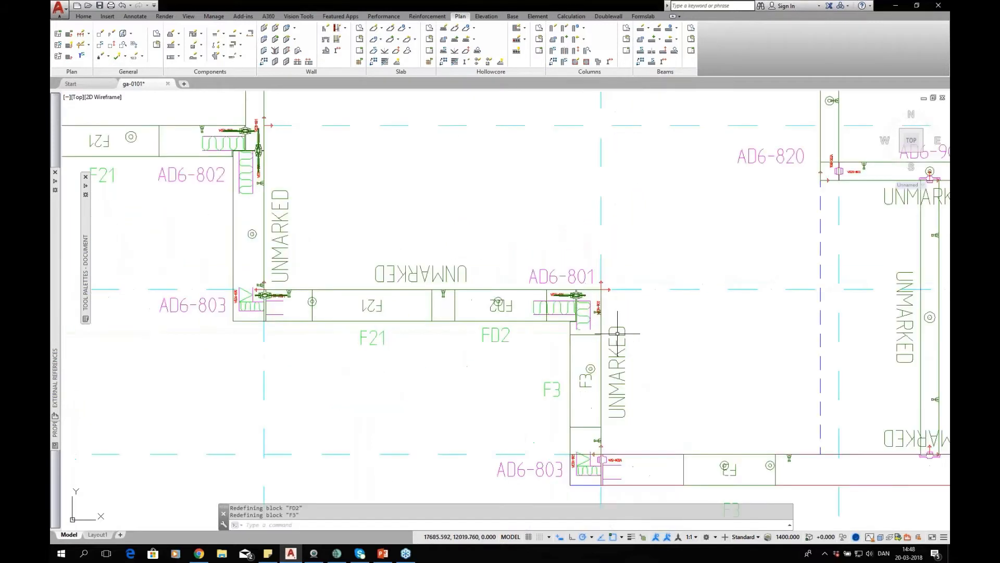
middle_click_drag(599, 484, 488, 356)
scroll(487, 383, "up", 4)
left_click(298, 63)
left_click(554, 188)
left_click(469, 261)
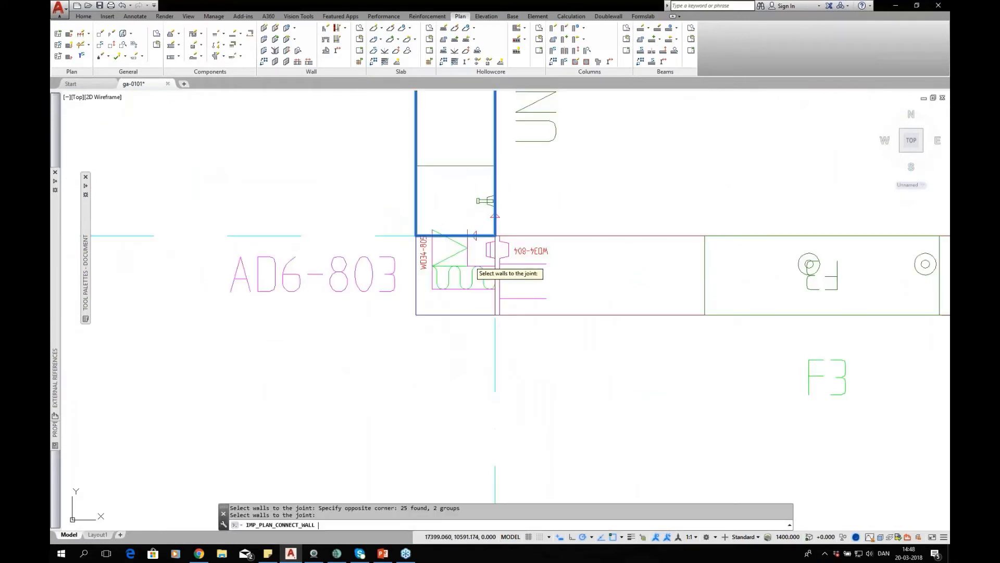
key("Return")
left_click(631, 408)
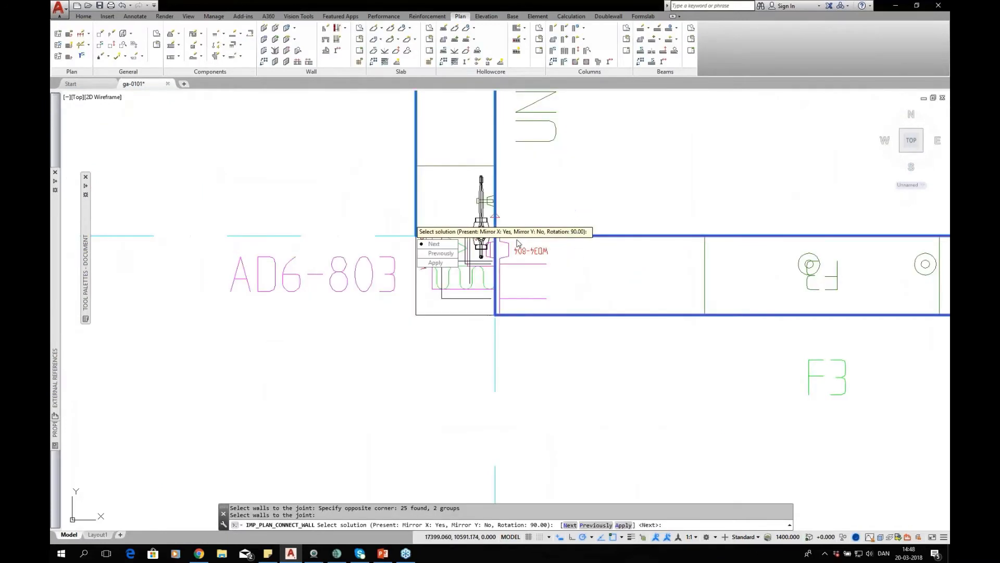
left_click(443, 243)
left_click(436, 263)
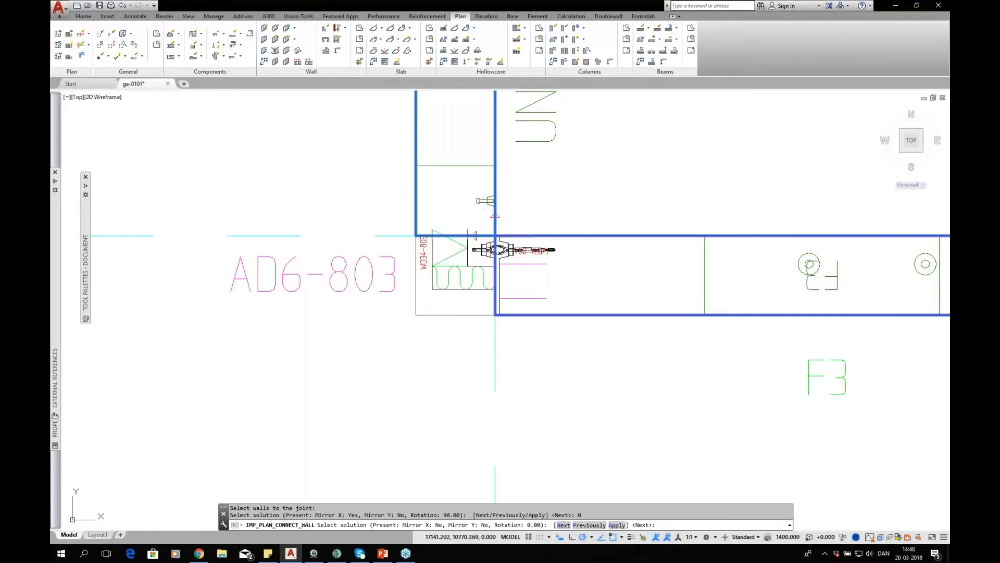
left_click(553, 305)
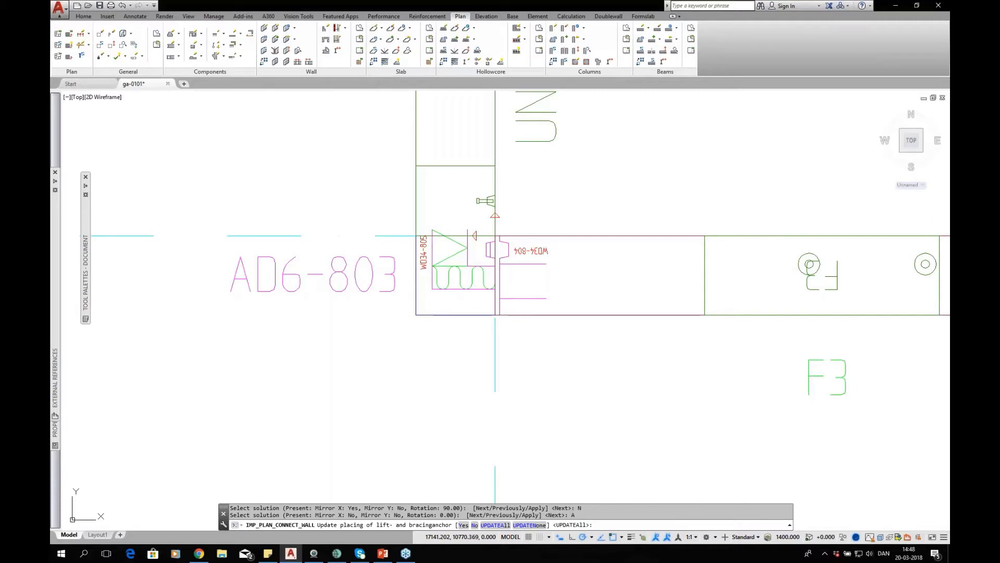
key("Return")
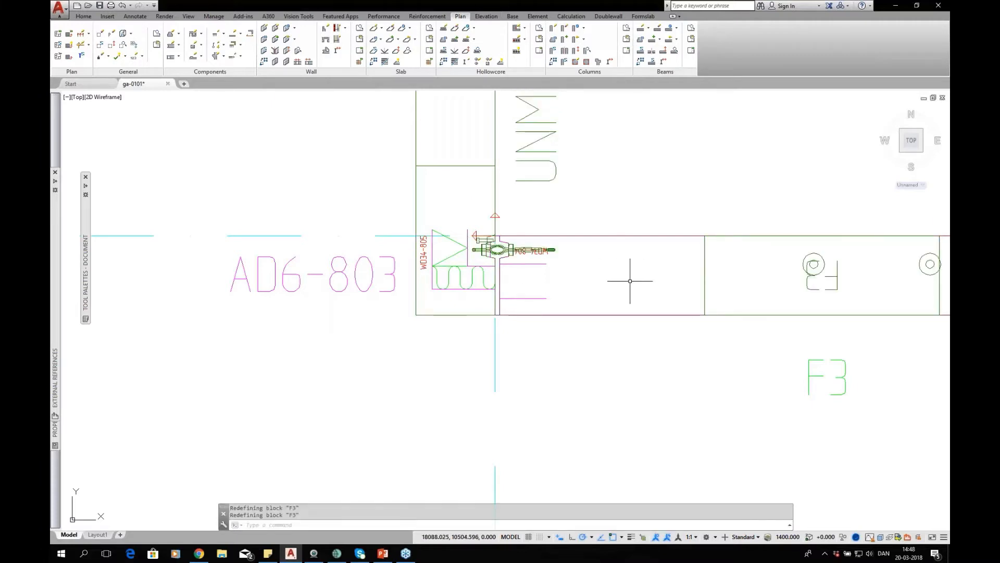
Connect the unmarked wall to the F3 wall at the AD6-900 joint, accepting the joint settings and updating all anchor placements
scroll(630, 281, "down", 6)
middle_click_drag(826, 281, 506, 280)
middle_click_drag(636, 275, 556, 274)
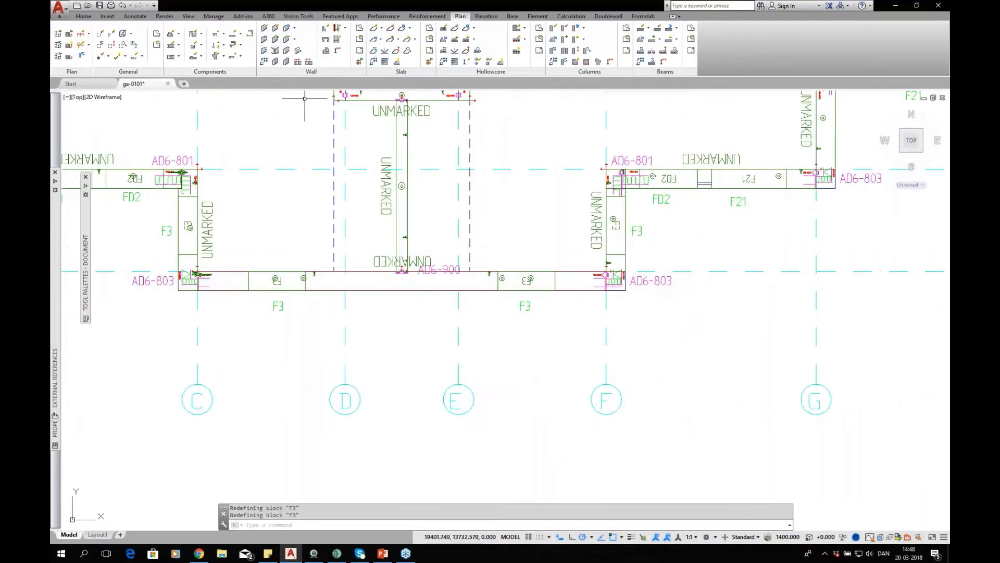
left_click(286, 61)
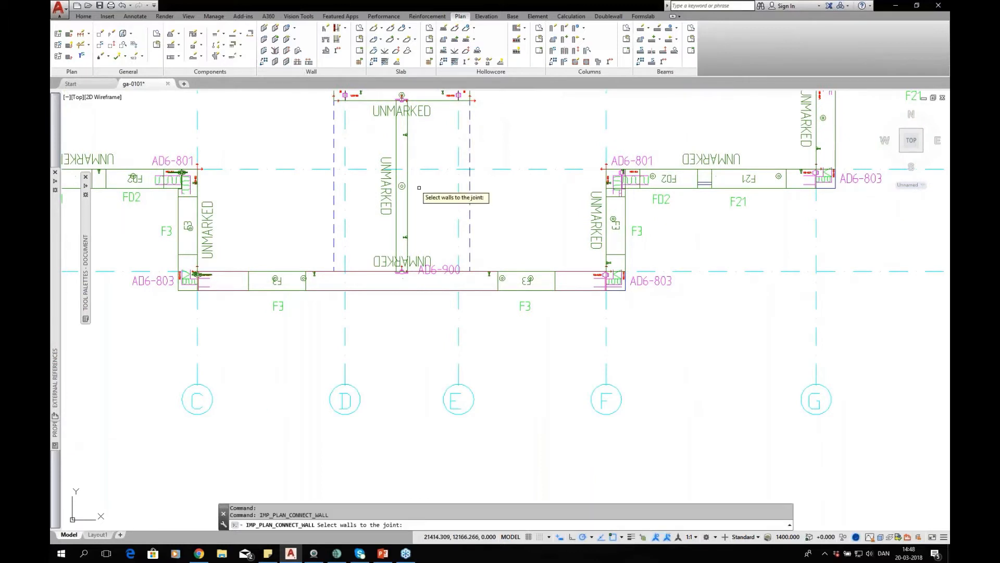
scroll(435, 307, "up", 2)
left_click(435, 308)
left_click(394, 253)
key("Return")
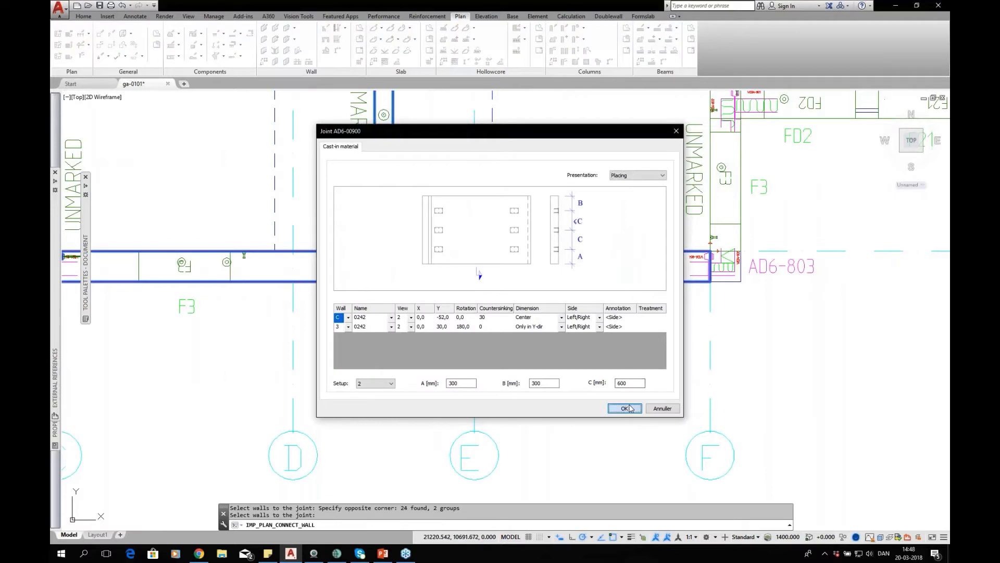
left_click(630, 408)
left_click(568, 402)
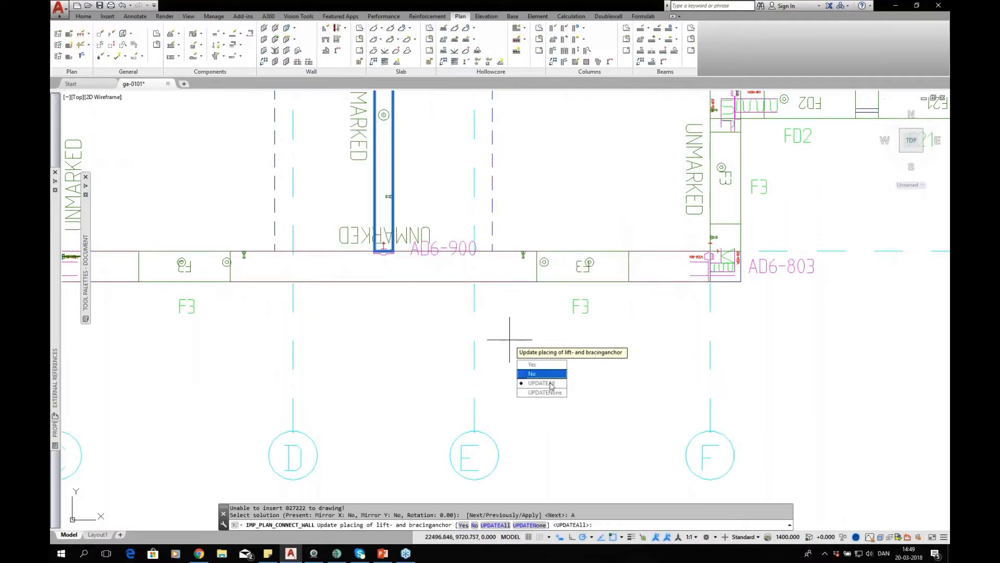
left_click(547, 384)
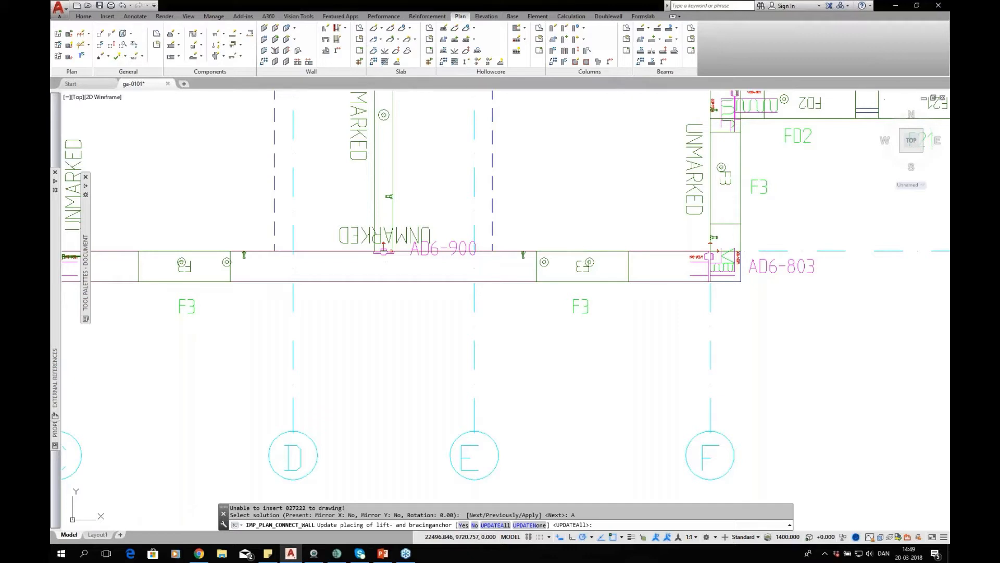
key("Return")
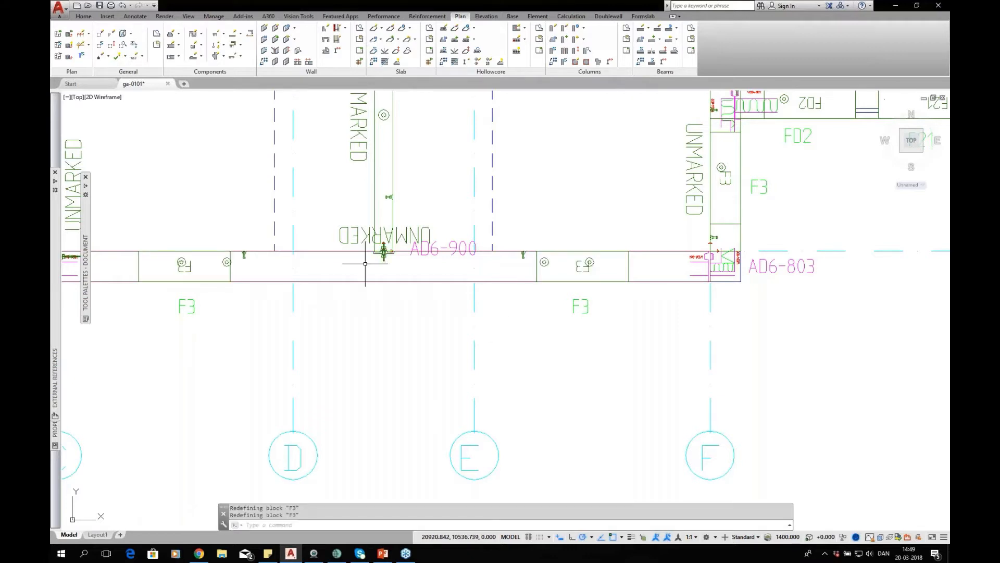
Connect the walls at the AD6-803 corner on grid line F, applying the next solution and updating all anchor placements
scroll(385, 253, "up", 6)
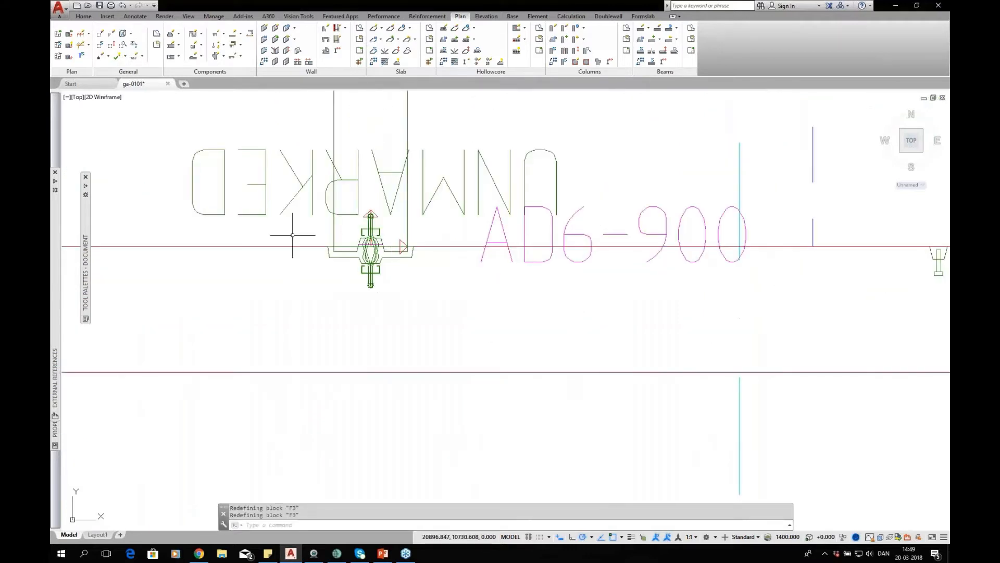
scroll(458, 237, "down", 4)
middle_click_drag(522, 275, 297, 308)
scroll(297, 307, "down", 2)
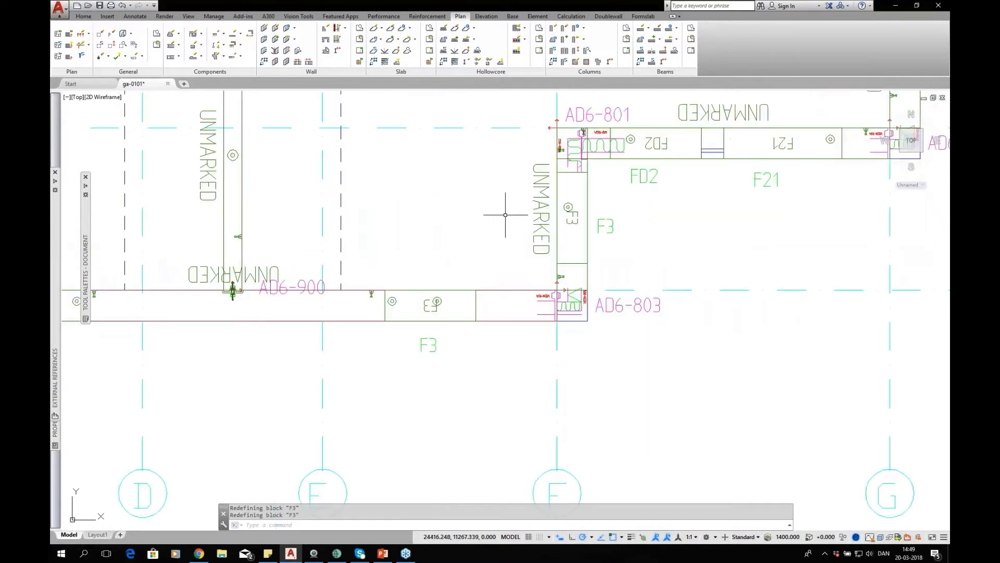
left_click(297, 63)
left_click(575, 272)
left_click(556, 338)
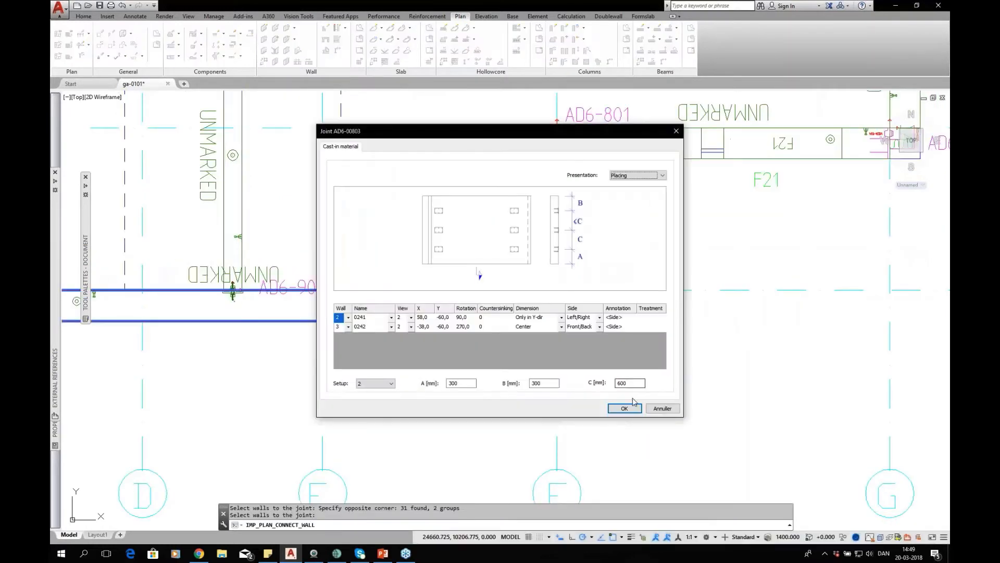
left_click(625, 408)
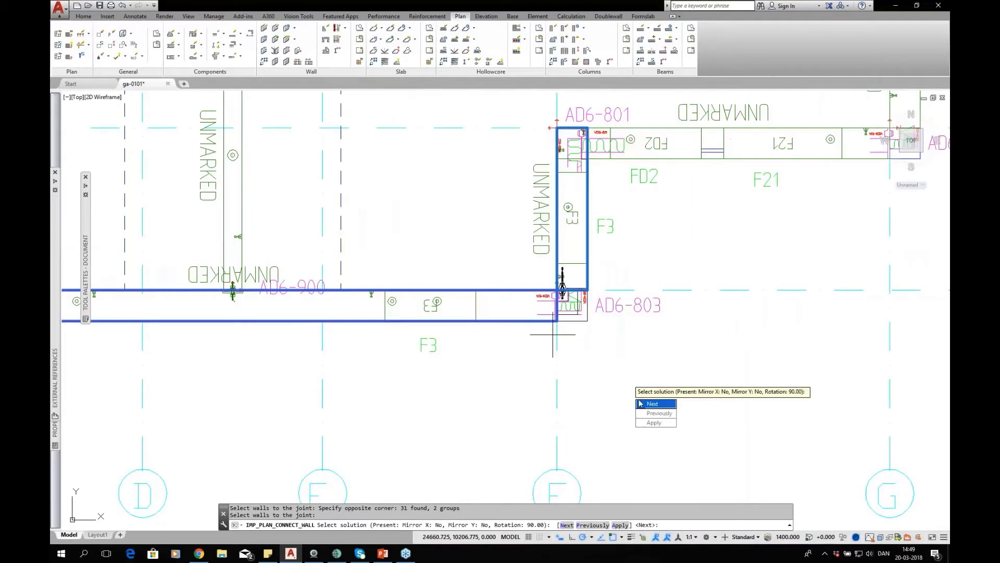
left_click(659, 405)
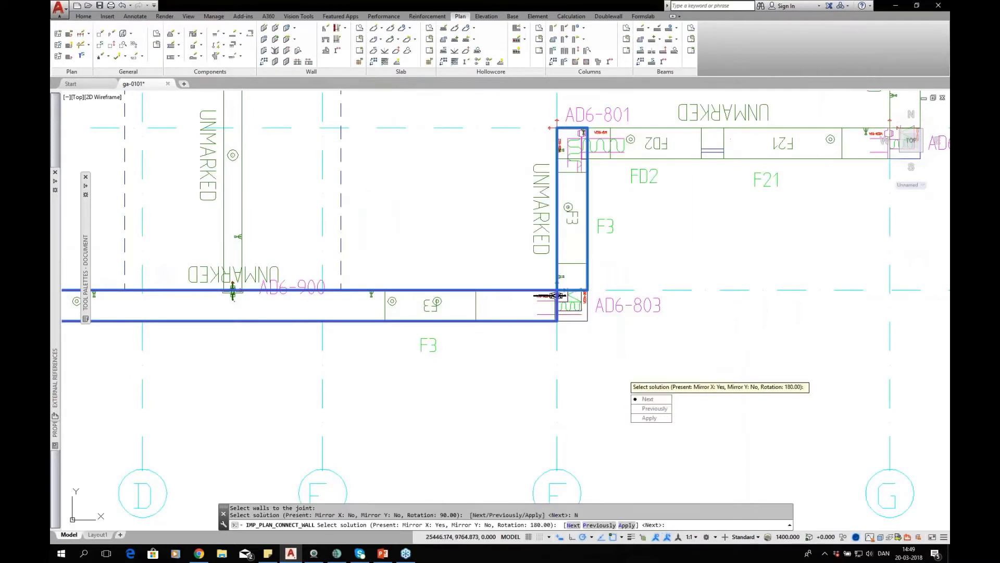
left_click(654, 423)
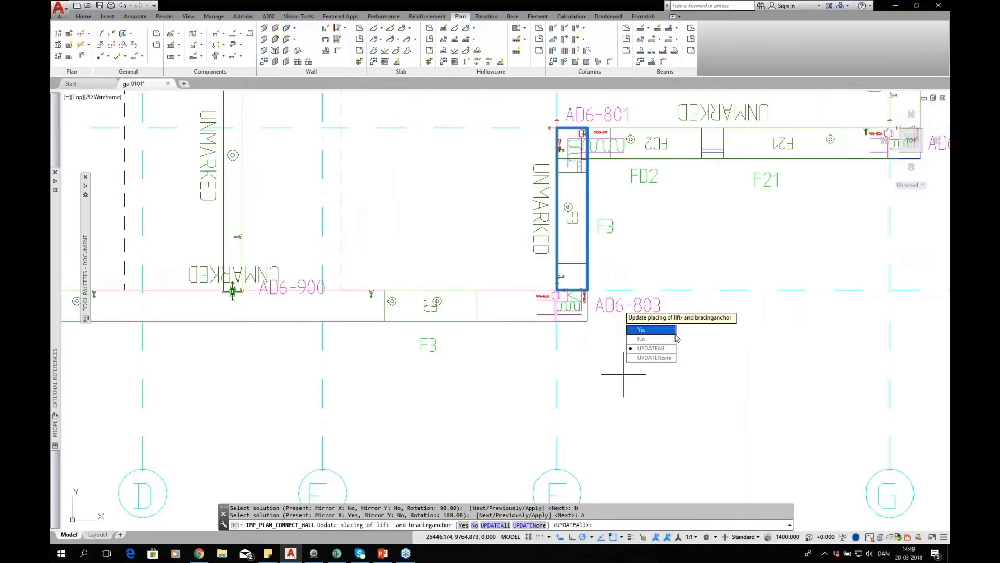
left_click(661, 348)
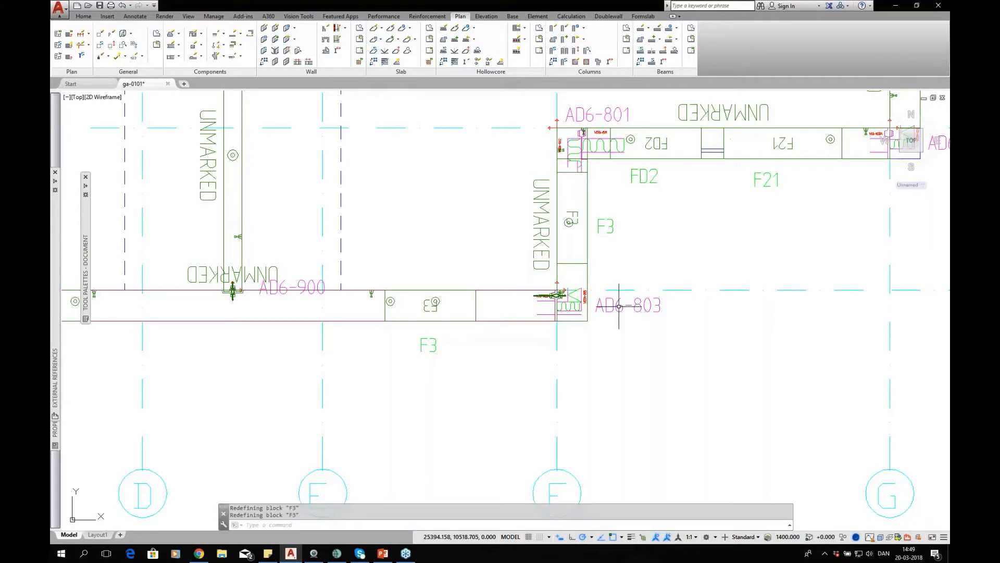
Connect the walls at the AD6-801 corner above grid line F, accepting the joint settings, applying the solution and updating all anchor placements
middle_click_drag(610, 127, 557, 217)
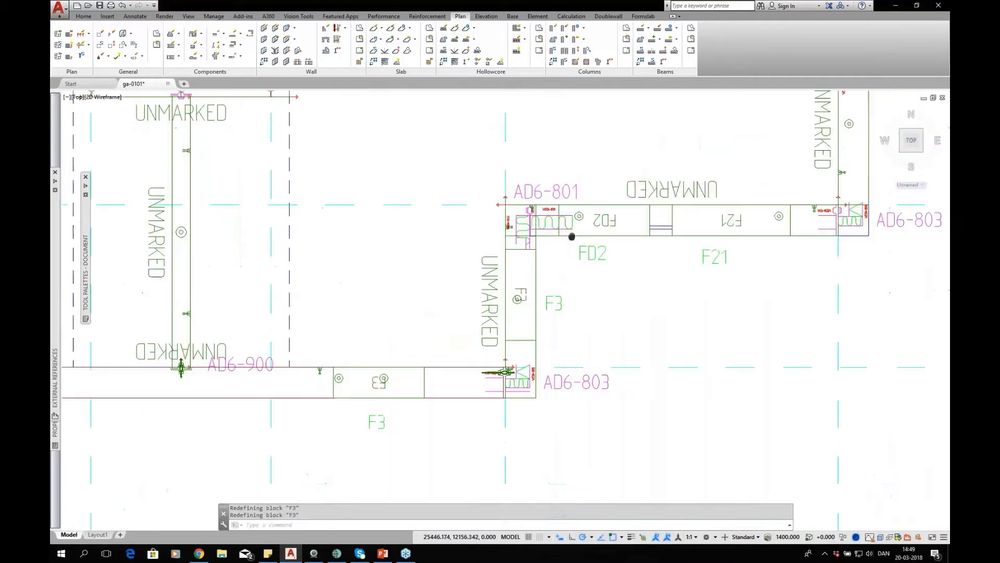
scroll(558, 208, "up", 2)
left_click(297, 50)
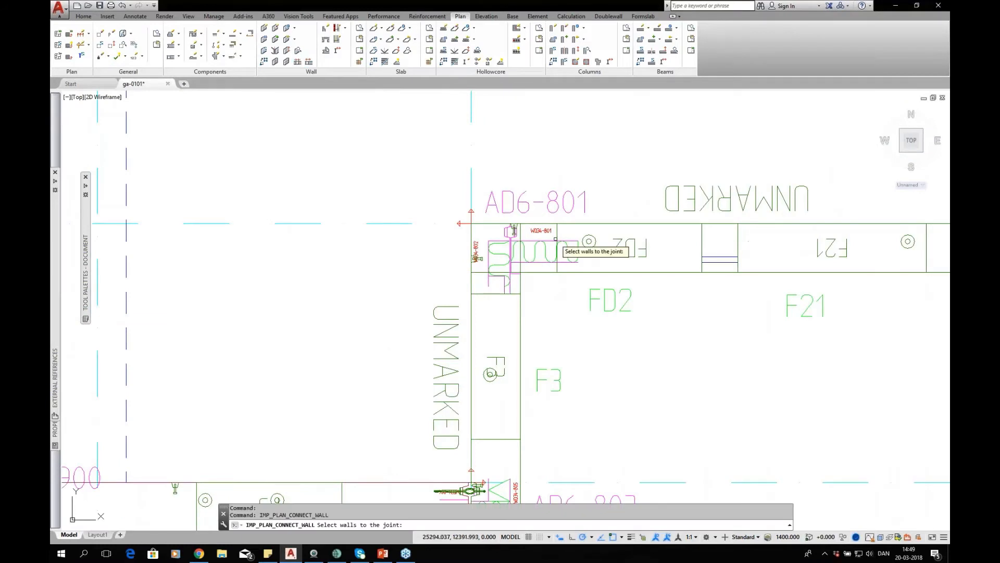
left_click(524, 166)
left_click(467, 287)
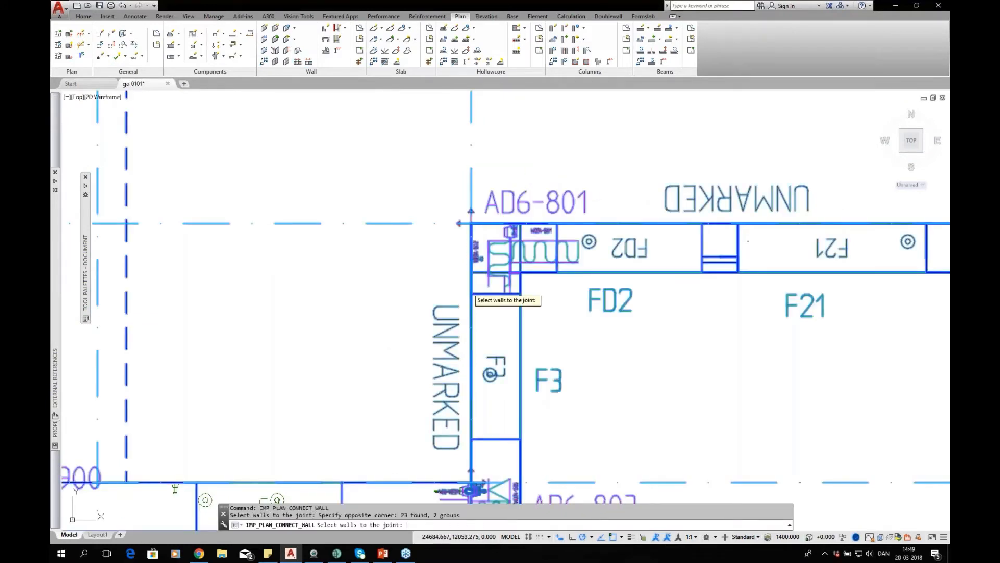
key("Return")
left_click(546, 324)
left_click(626, 408)
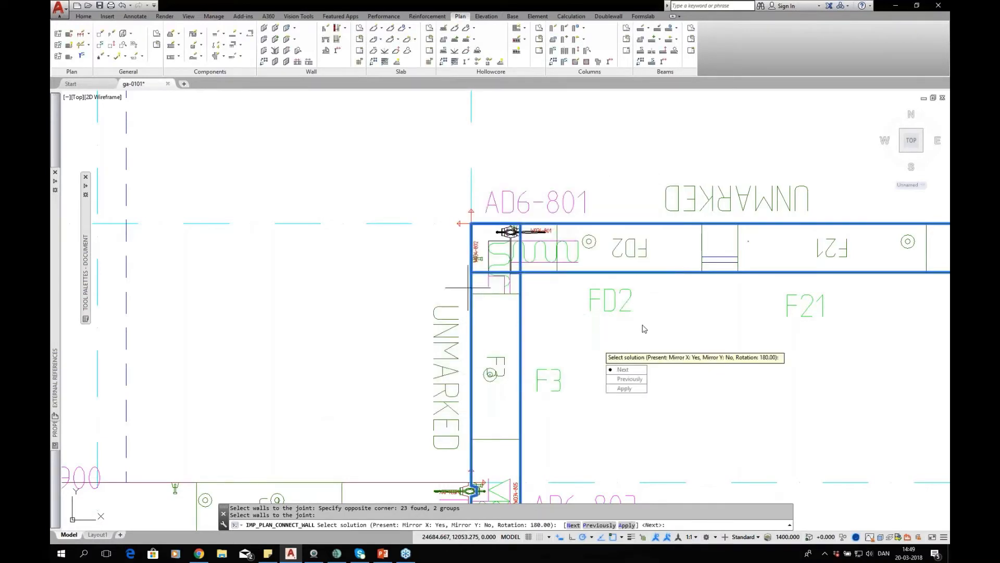
left_click(624, 388)
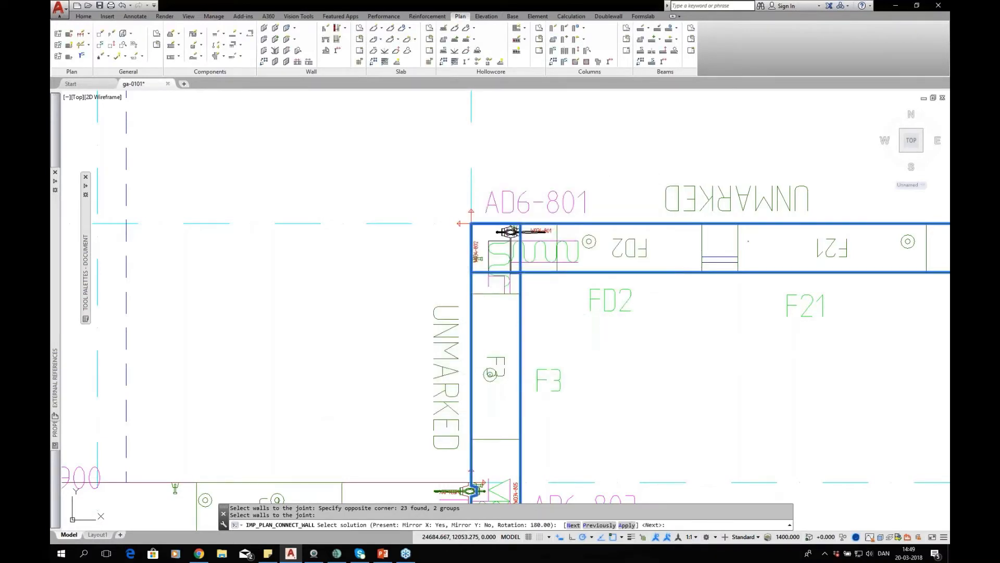
left_click(618, 355)
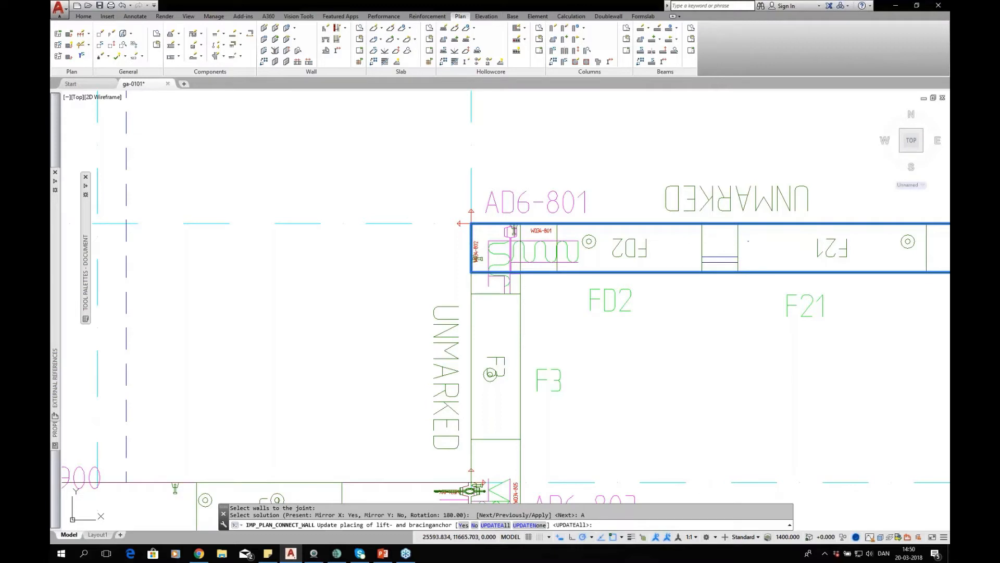
key("Return")
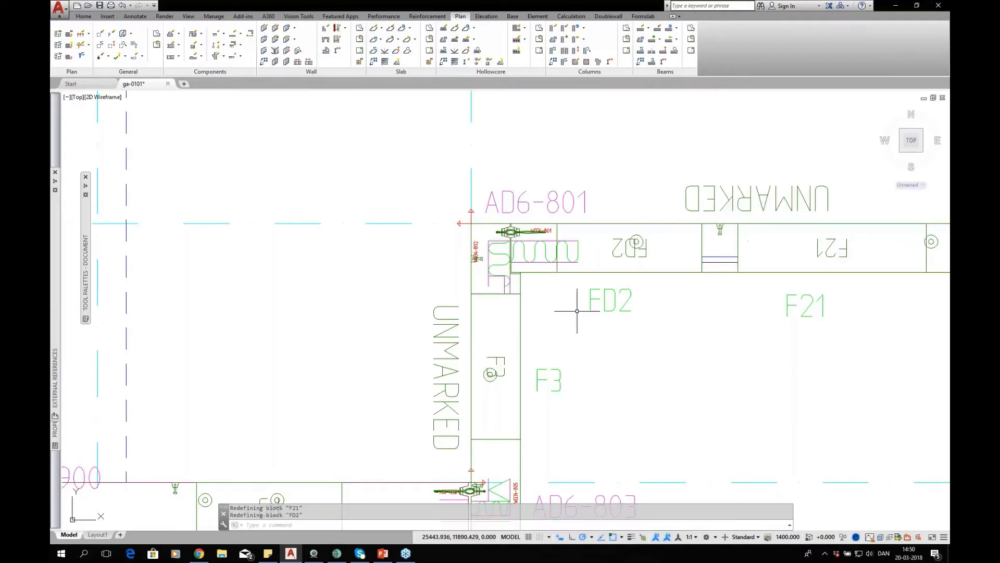
Connect the walls at the AD6-803 corner at the end of the F21 wall, applying the solution and updating all anchor placements
scroll(513, 228, "up", 6)
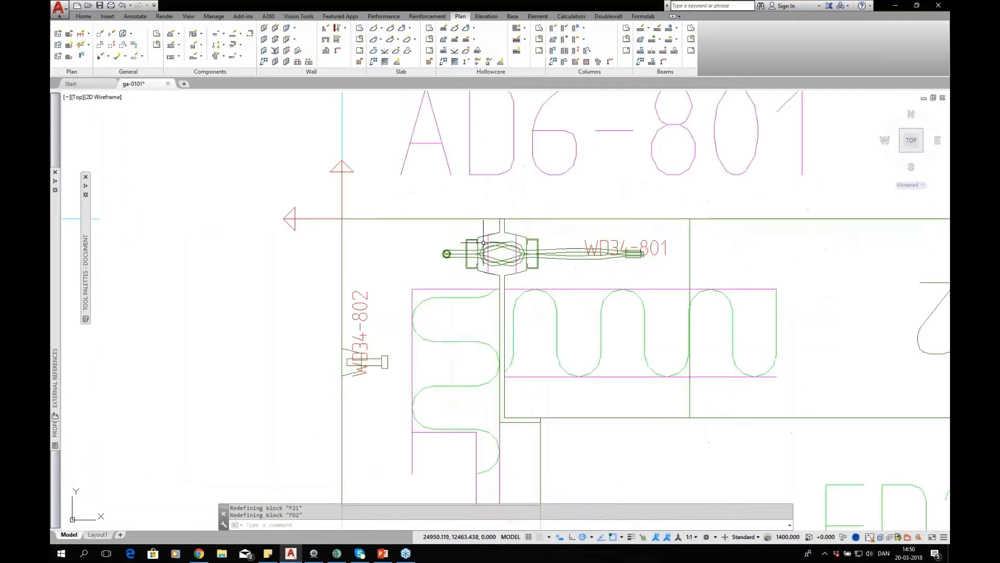
scroll(483, 234, "down", 8)
scroll(542, 250, "up", 6)
left_click(297, 61)
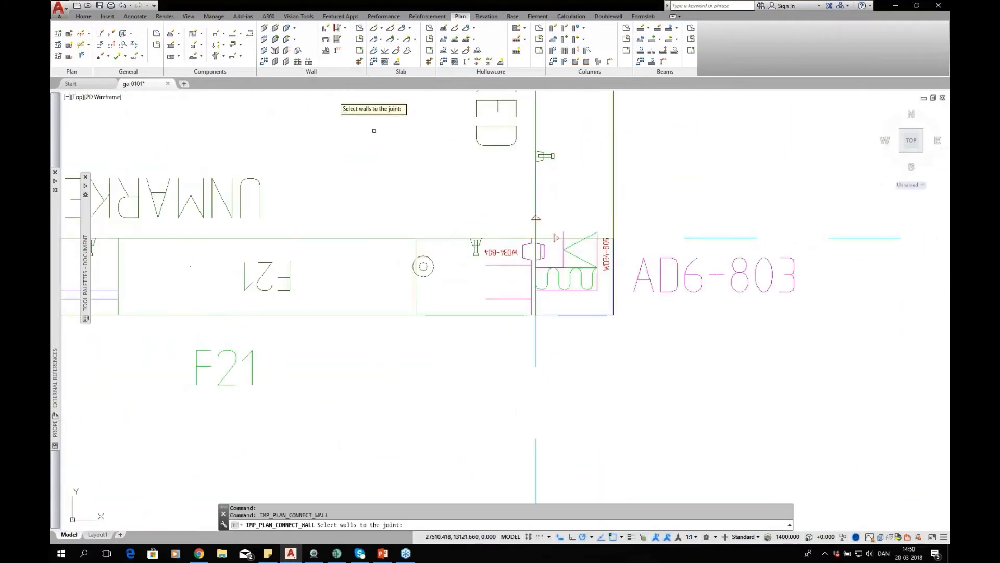
left_click(685, 201)
left_click(487, 345)
key("Return")
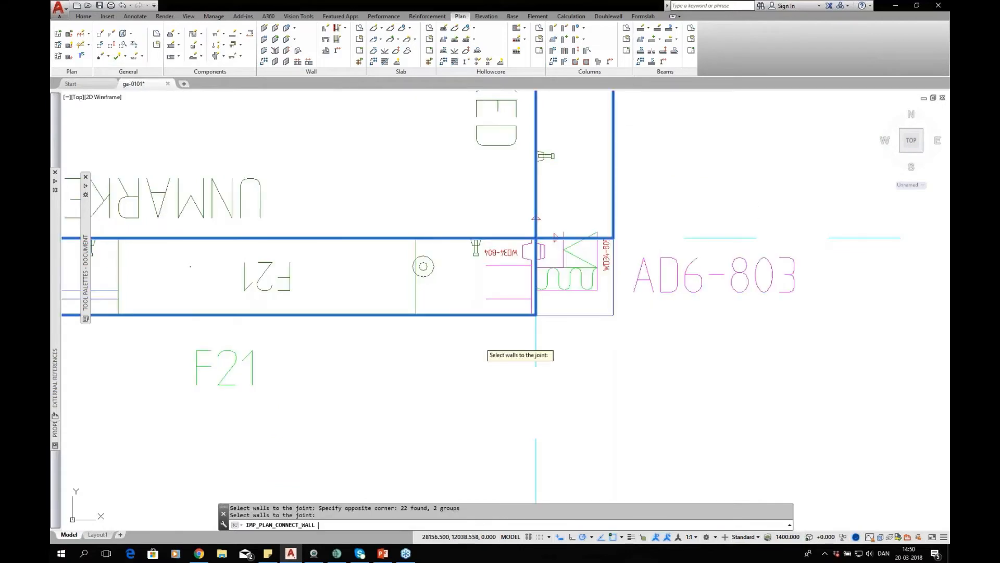
left_click(620, 403)
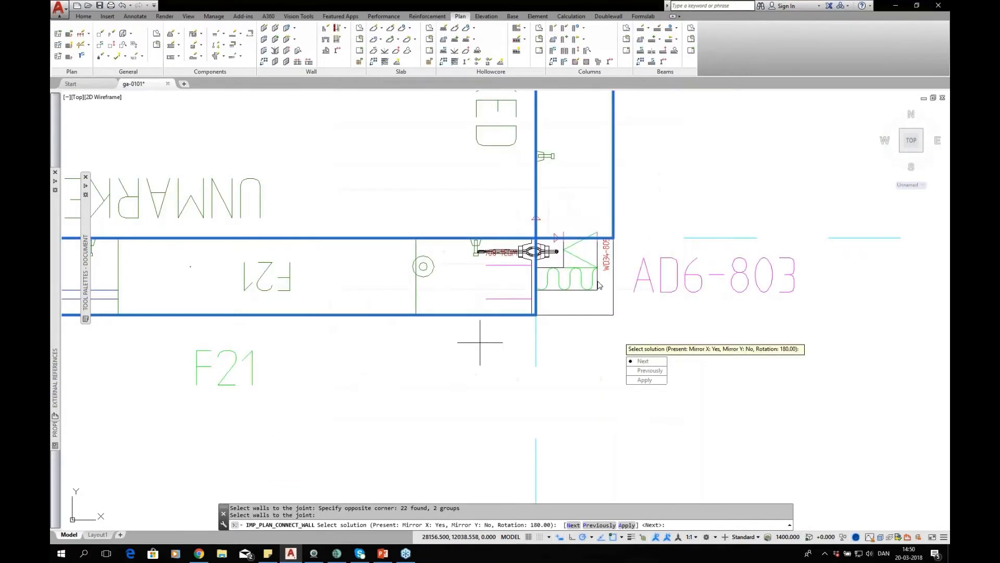
type("A")
key("Return")
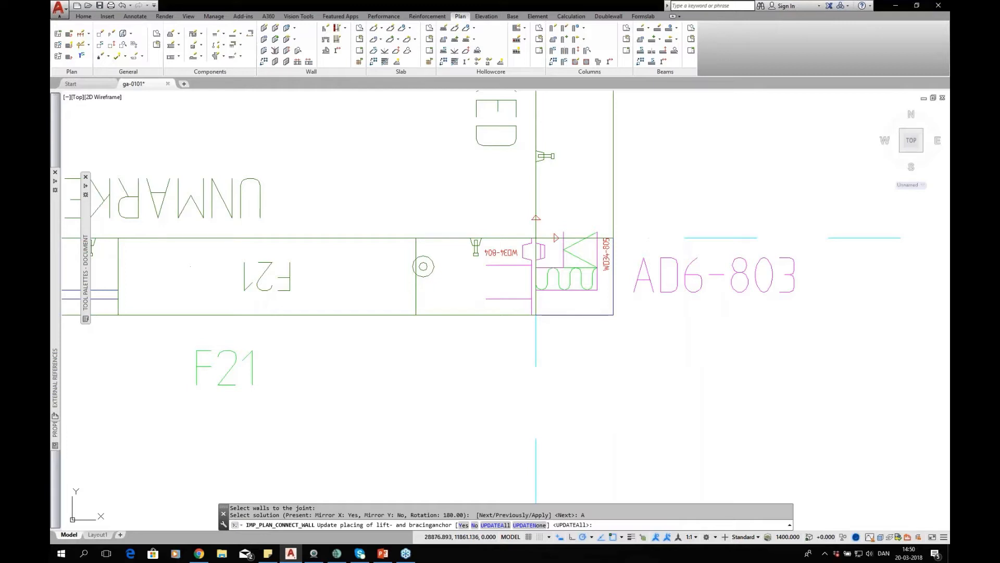
key("Return")
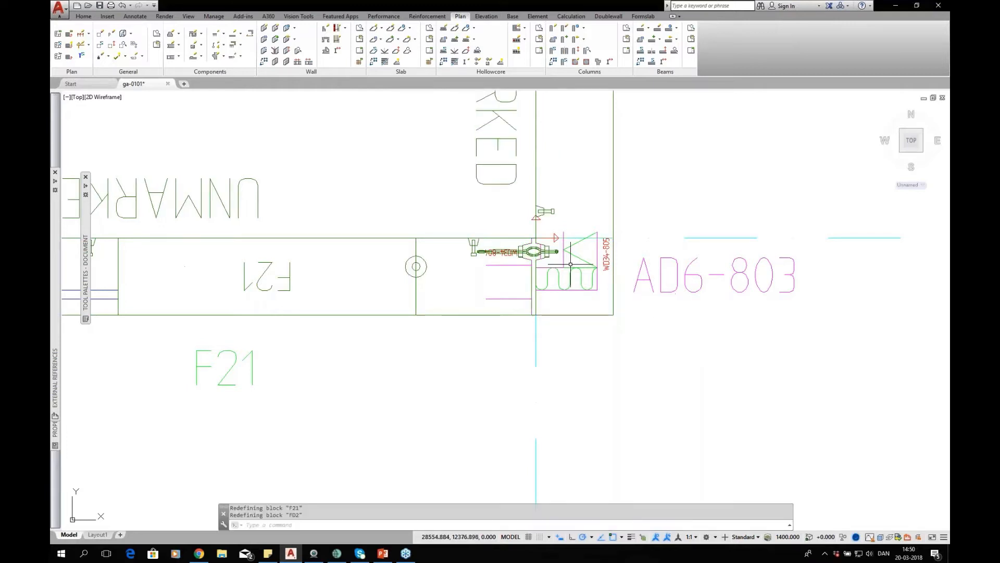
Connect the walls at the AD6-801 corner, accepting the joint settings, applying the solution and updating all anchor placements
scroll(601, 266, "down", 5)
scroll(602, 265, "up", 6)
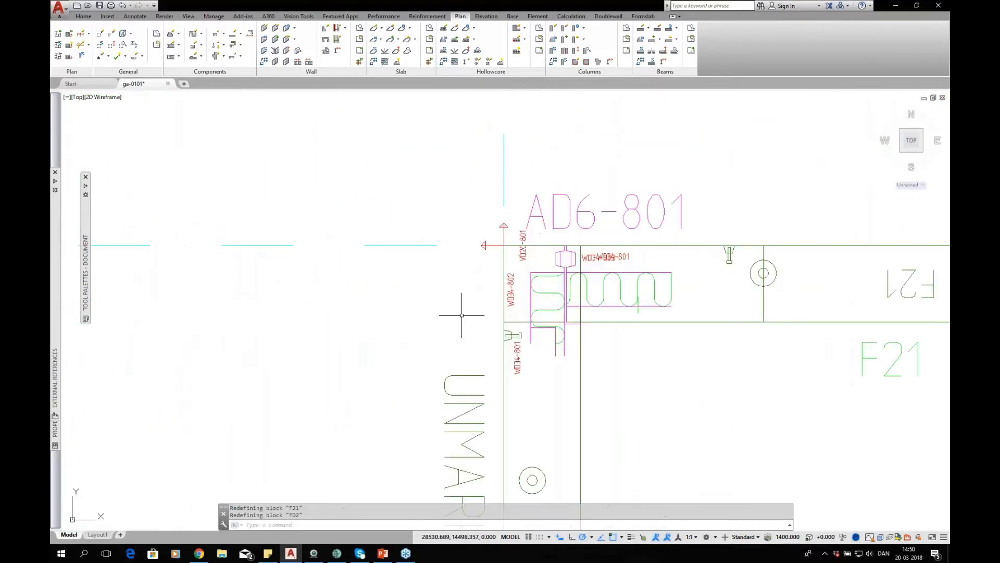
left_click(297, 62)
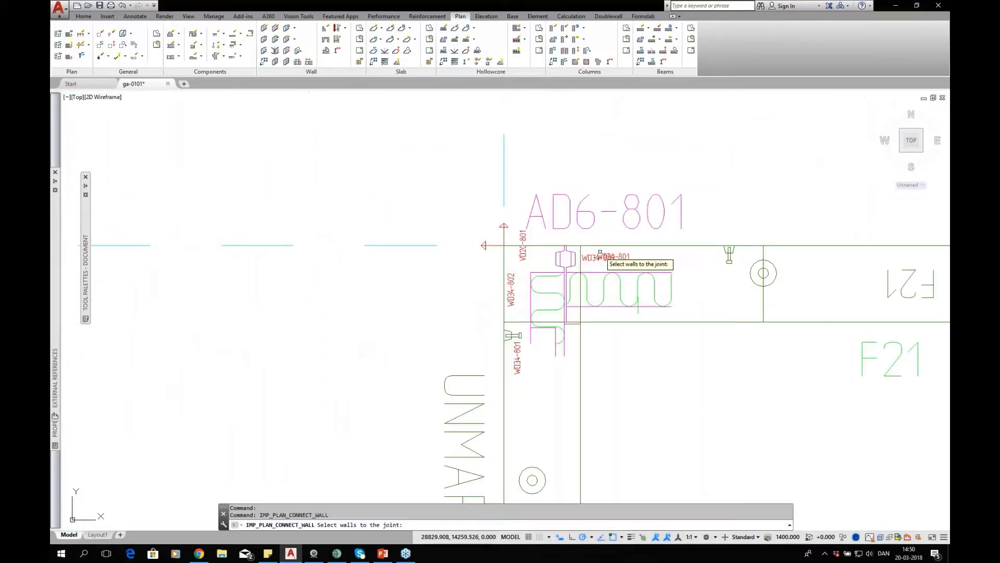
left_click(603, 235)
left_click(460, 368)
key("Return")
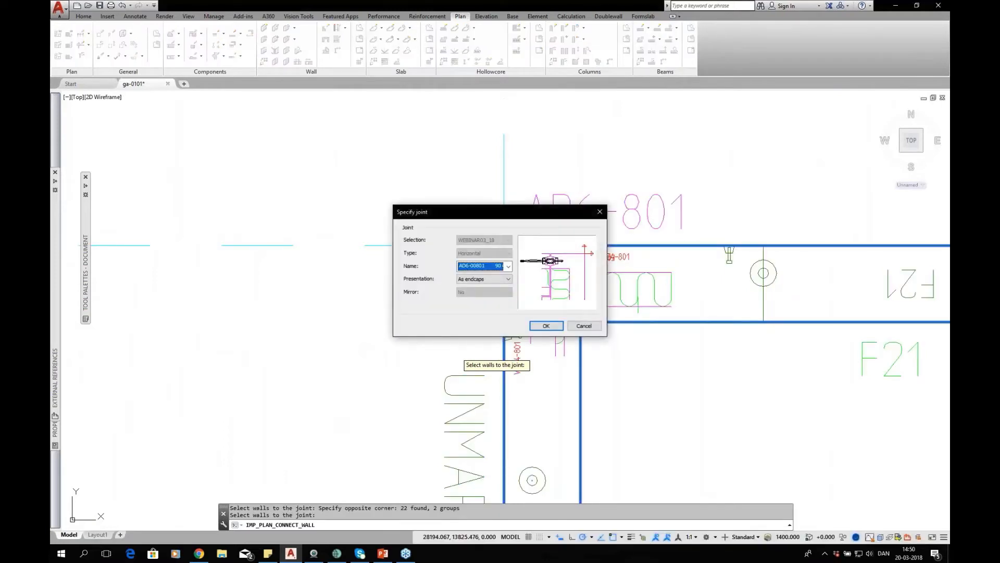
left_click(541, 327)
left_click(634, 406)
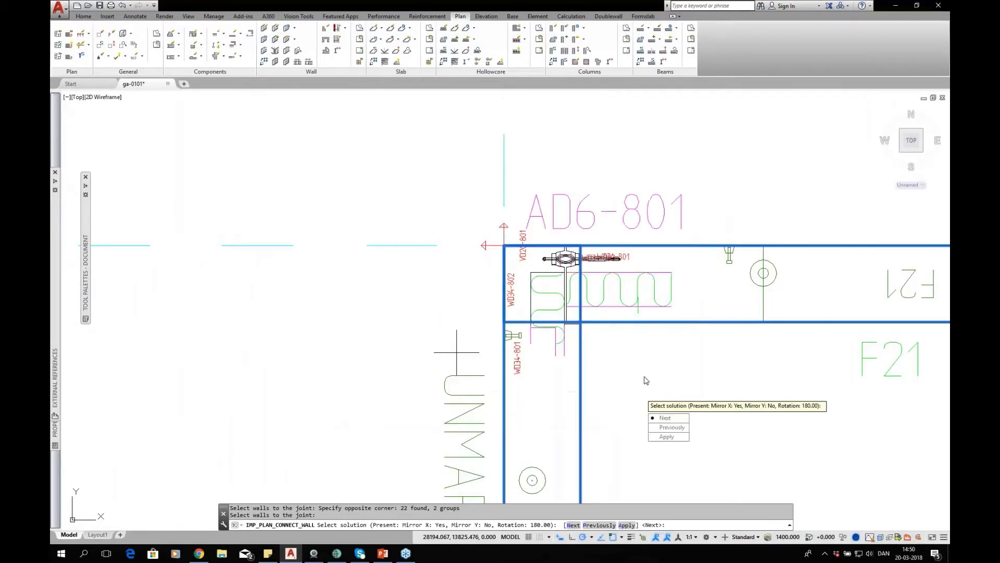
left_click(671, 437)
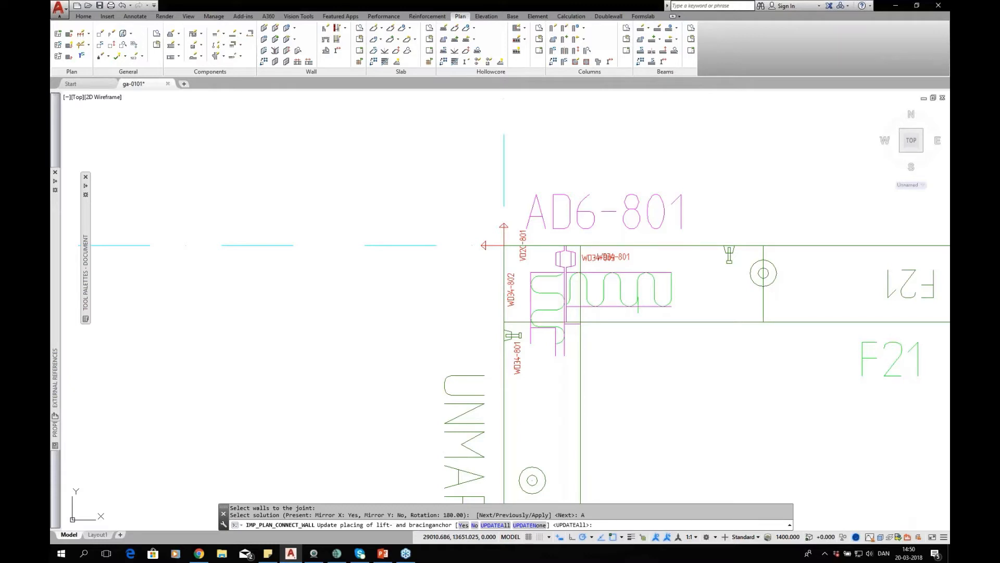
key("Return")
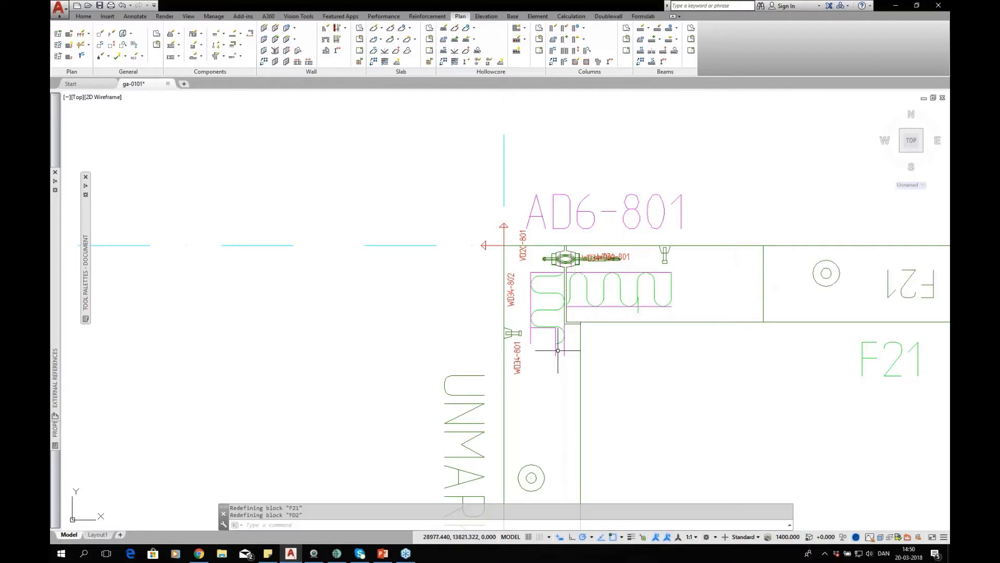
Connect the vertical wall to the horizontal wall at the AD6-803 corner near the 1800 dimension, applying the solution and updating all anchors
scroll(516, 266, "down", 3)
mouse_move(598, 301)
middle_mouse_down()
mouse_move(525, 297)
mouse_move(358, 330)
middle_mouse_up()
scroll(577, 304, "up", 2)
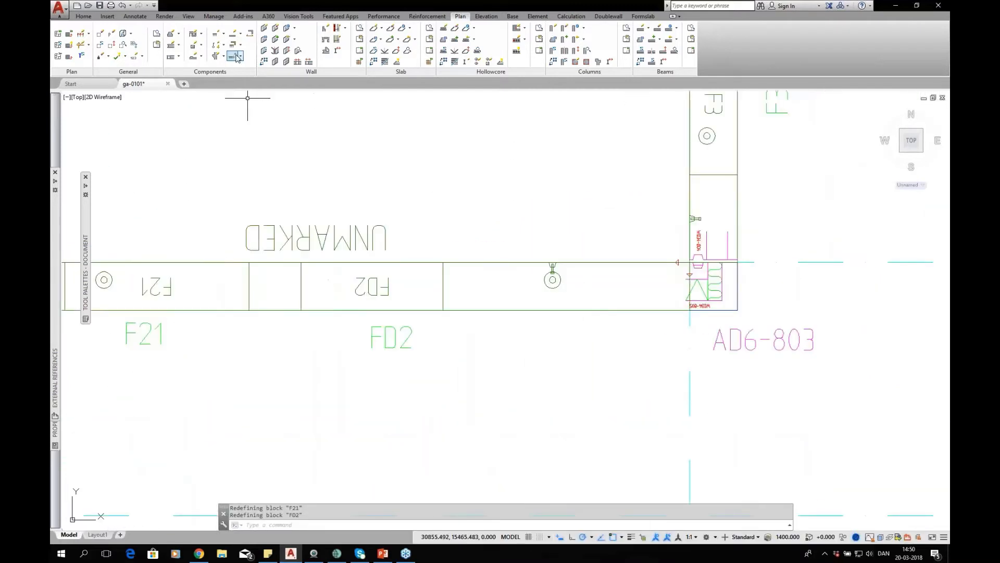
left_click(299, 61)
middle_click_drag(533, 228, 341, 253)
scroll(625, 310, "up", 2)
left_click(518, 241)
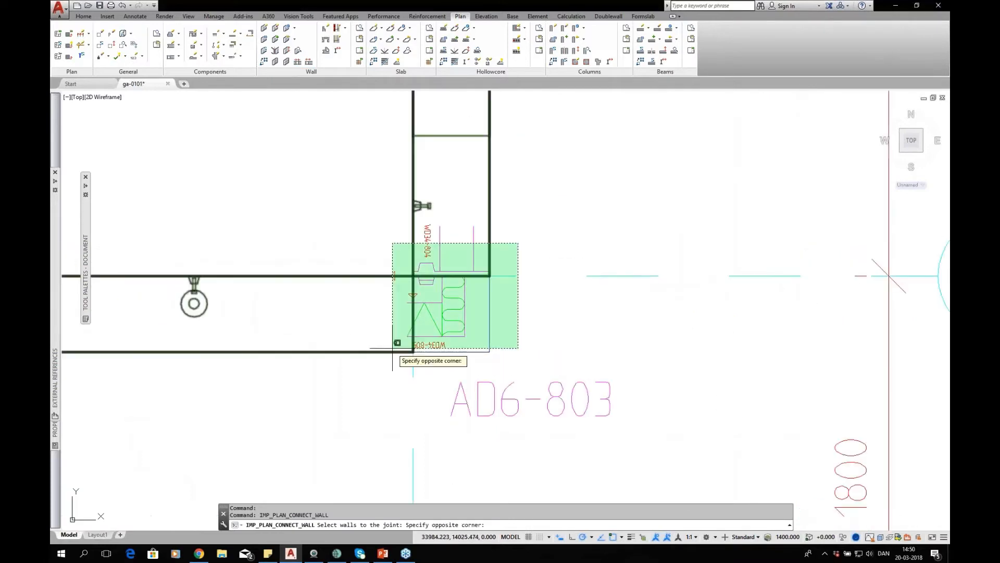
left_click(362, 370)
key("Return")
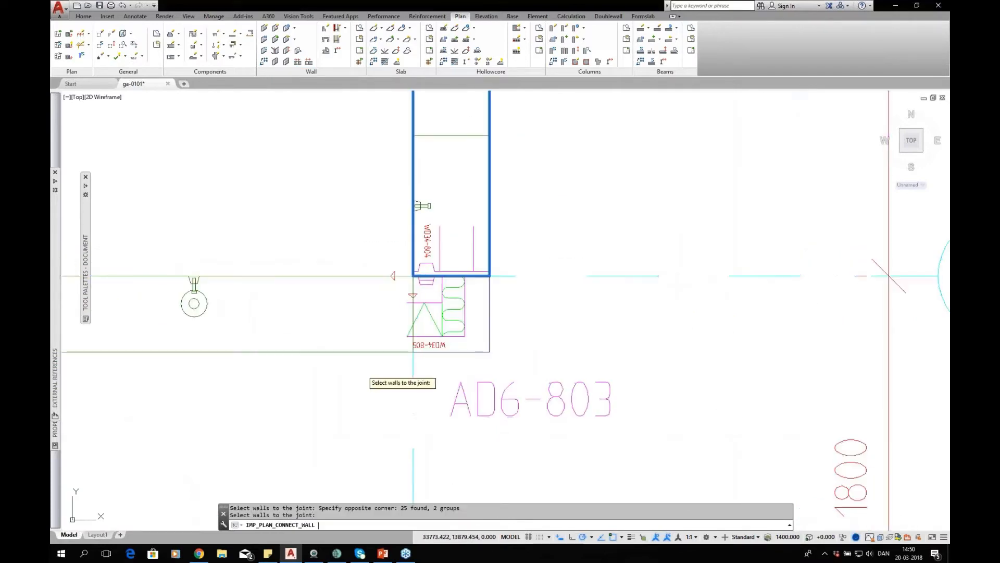
left_click(627, 407)
key("Return")
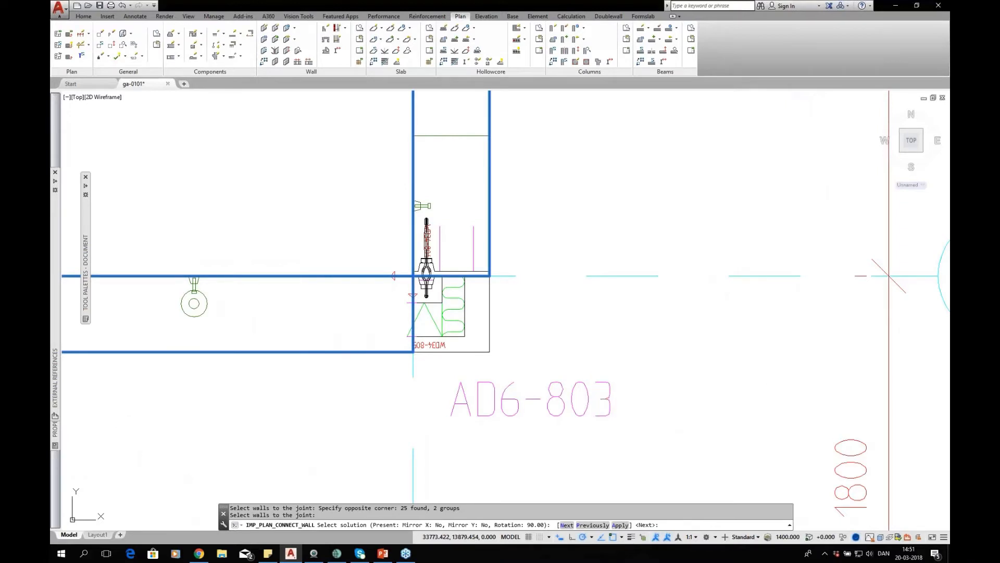
type("A")
key("Return")
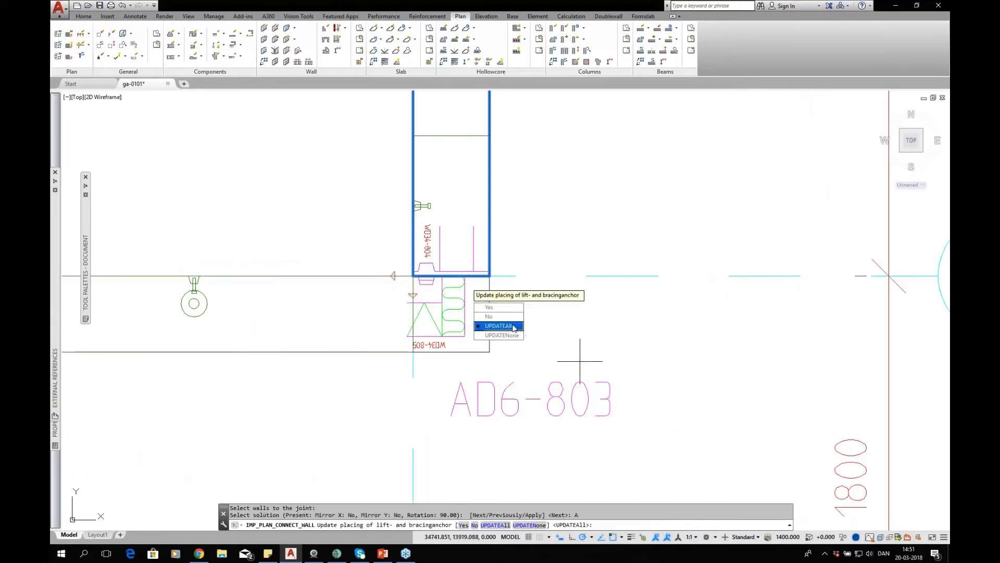
left_click(513, 326)
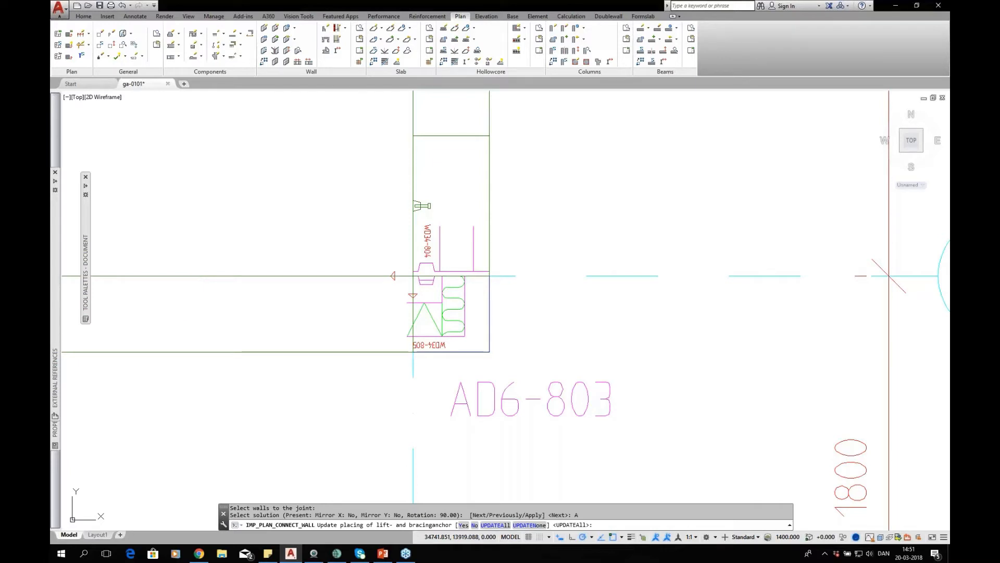
key("Return")
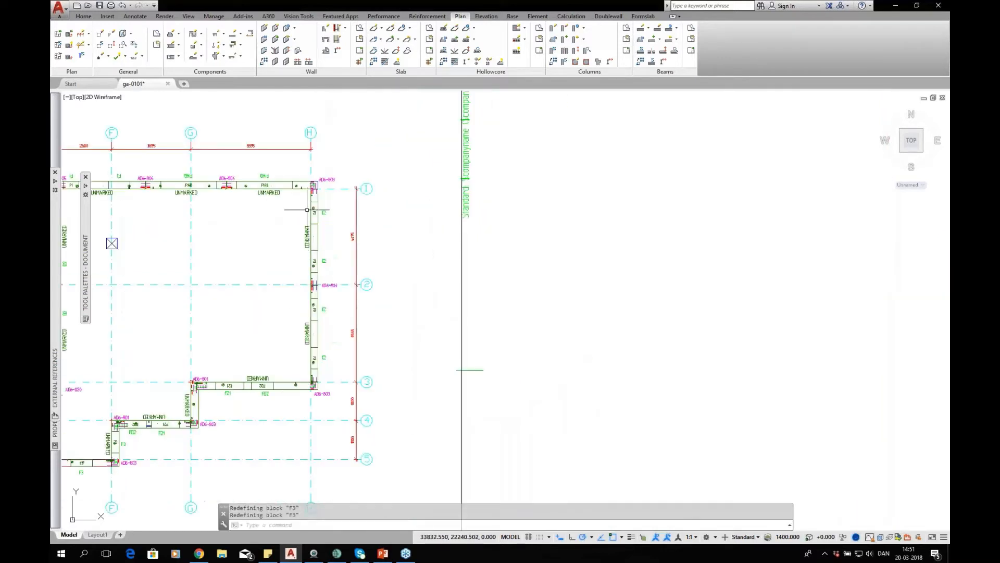
Connect the walls at the AD6-803 corner at the top of the F3 wall near grid line 1, applying the solution and updating all anchors
scroll(308, 205, "up", 8)
middle_click_drag(336, 158, 342, 261)
left_click(298, 50)
left_click(385, 175)
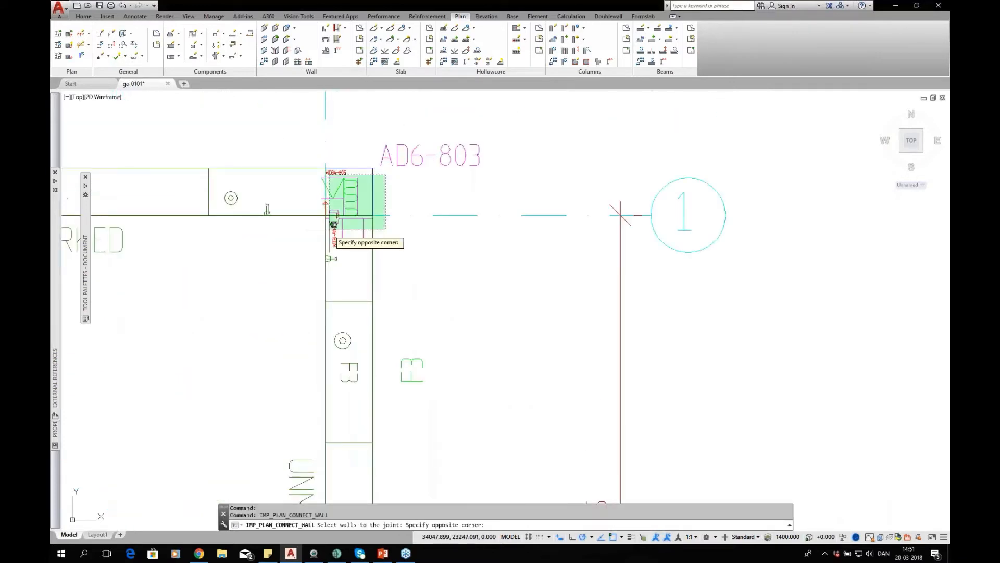
left_click(306, 242)
key("Return")
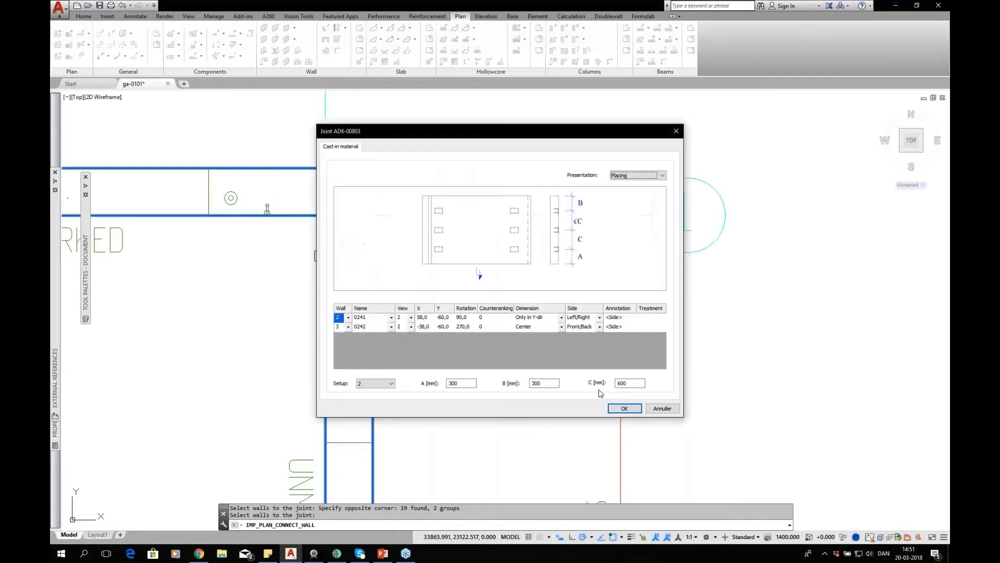
left_click(624, 409)
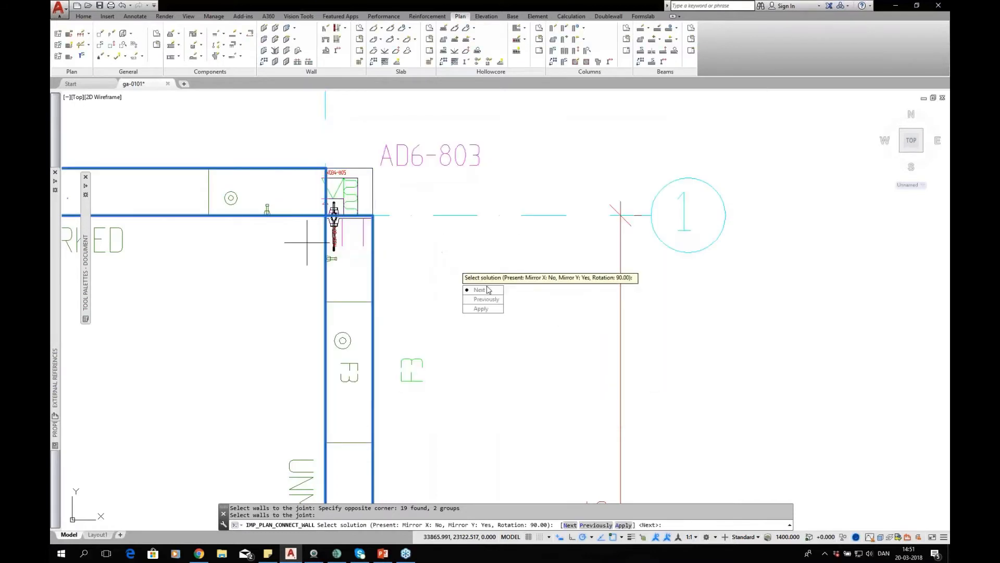
type("A")
key("Return")
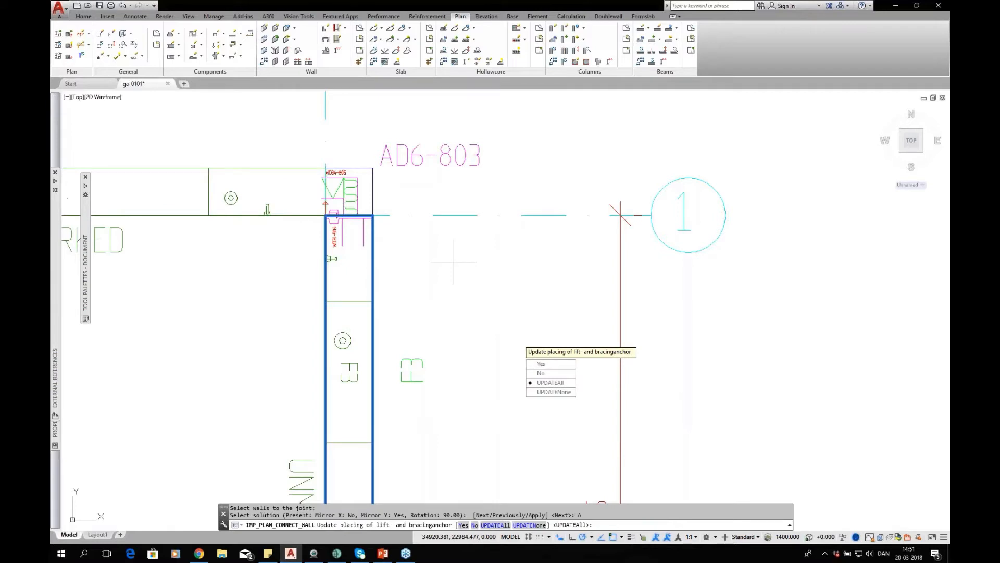
left_click(536, 383)
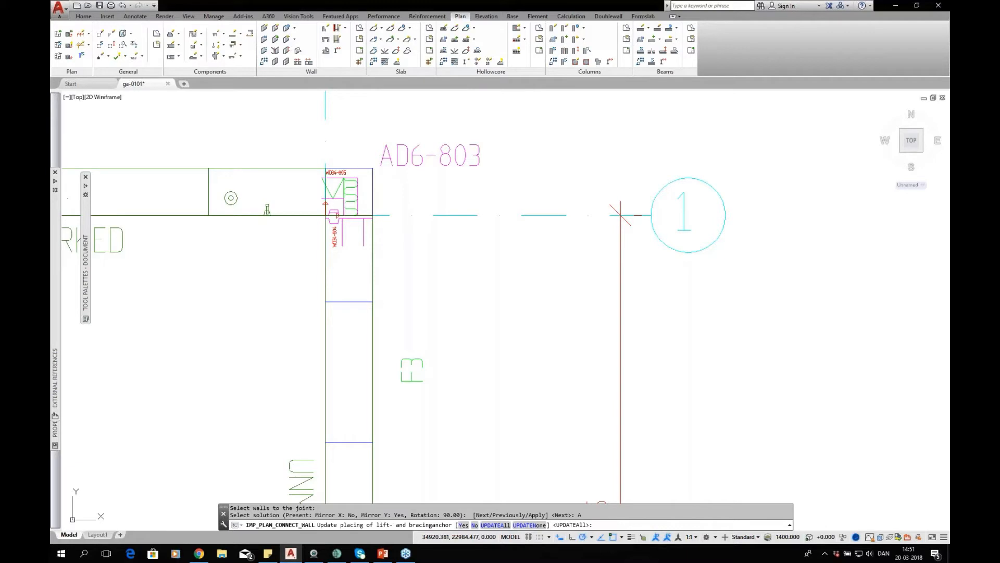
Connect the walls at the AD6-805 T-joint, accepting the cast-in material settings, applying the solution and updating all anchor placements
scroll(201, 314, "down", 8)
middle_click_drag(203, 314, 556, 303)
scroll(314, 288, "up", 10)
left_click(298, 61)
left_click(476, 186)
left_click(344, 284)
key("Return")
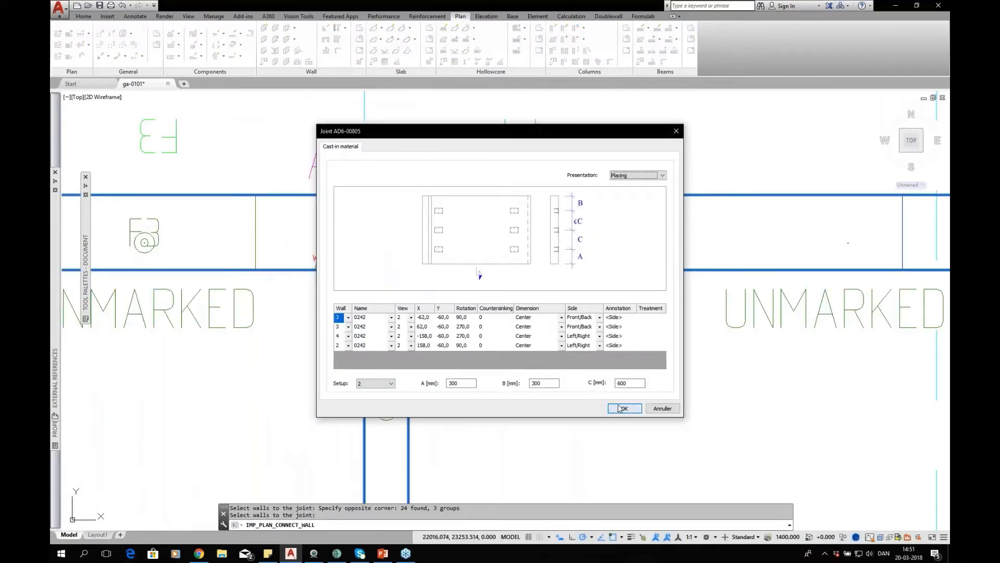
left_click(620, 408)
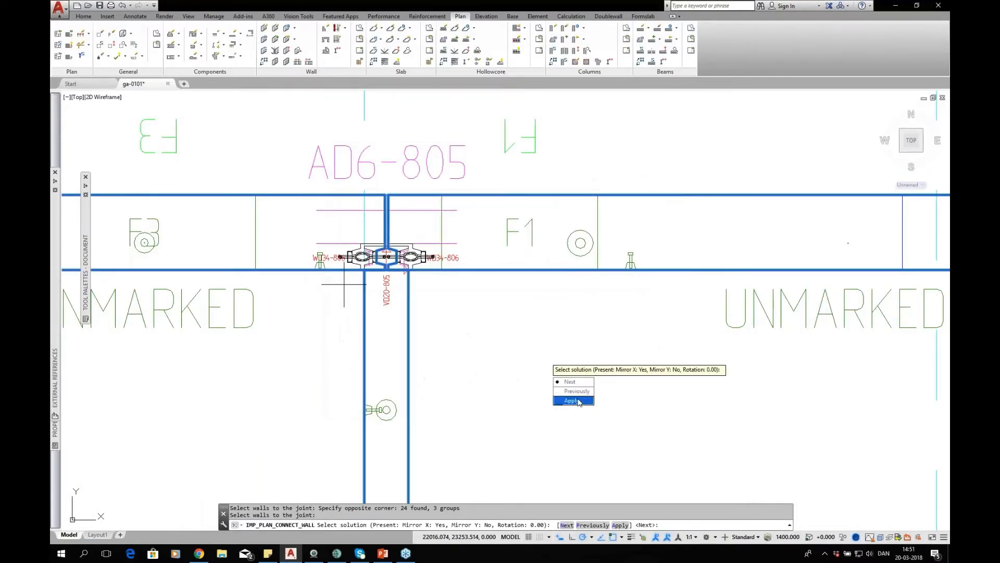
scroll(419, 261, "up", 2)
scroll(419, 261, "down", 4)
scroll(543, 215, "up", 4)
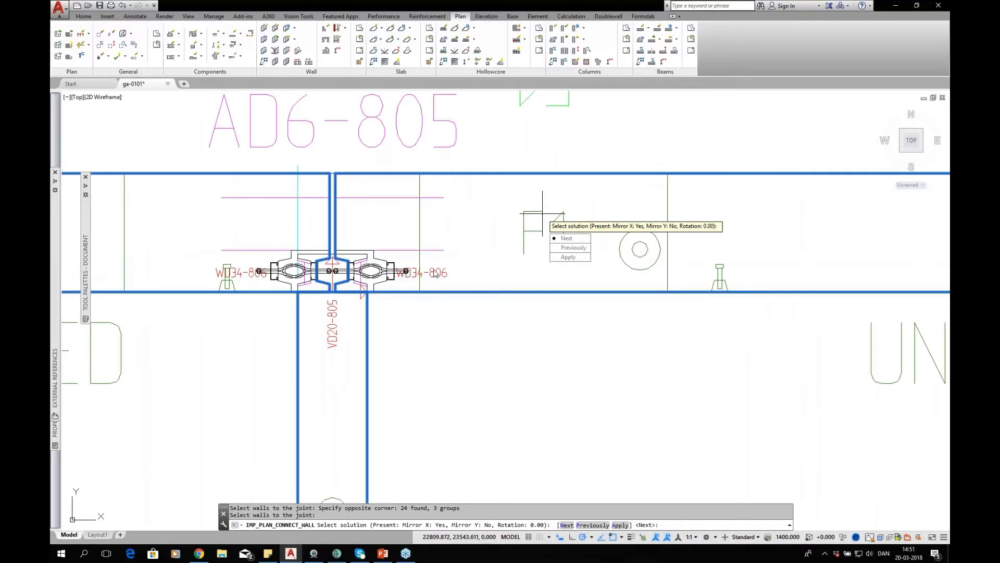
scroll(530, 224, "down", 2)
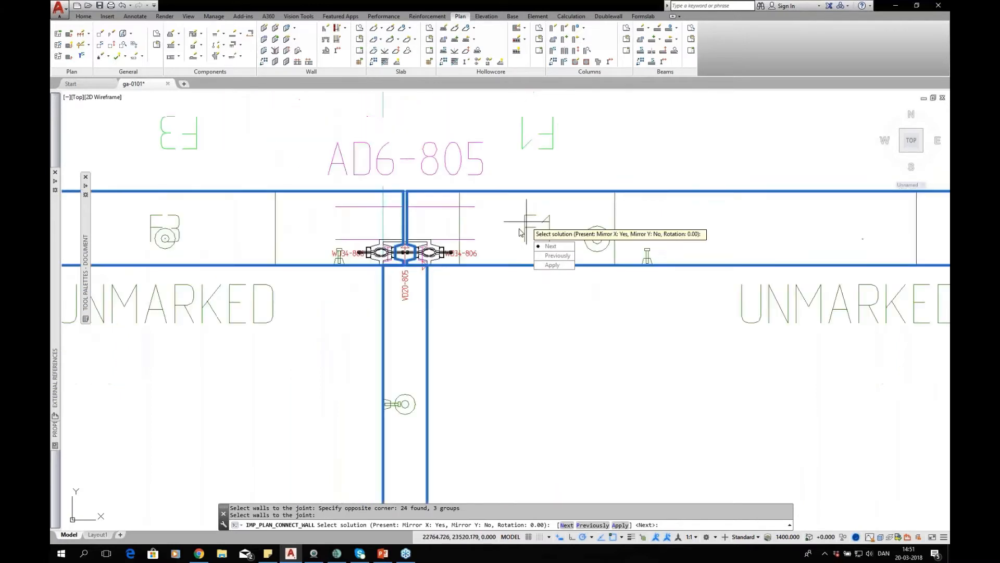
left_click(552, 265)
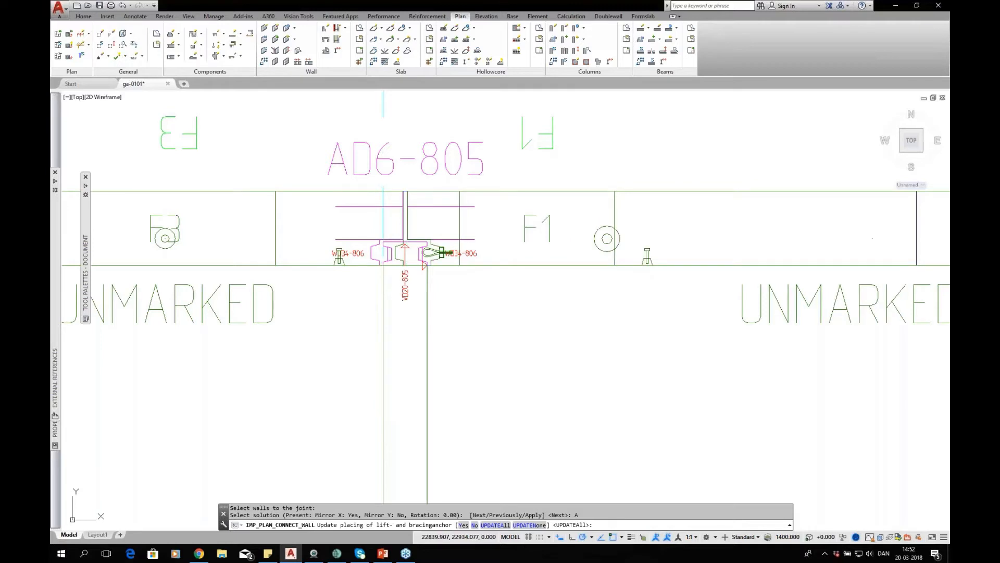
key("Return")
Connect the walls at the second AD6-805 T-joint, applying the solution and updating all anchor placements
scroll(379, 257, "down", 3)
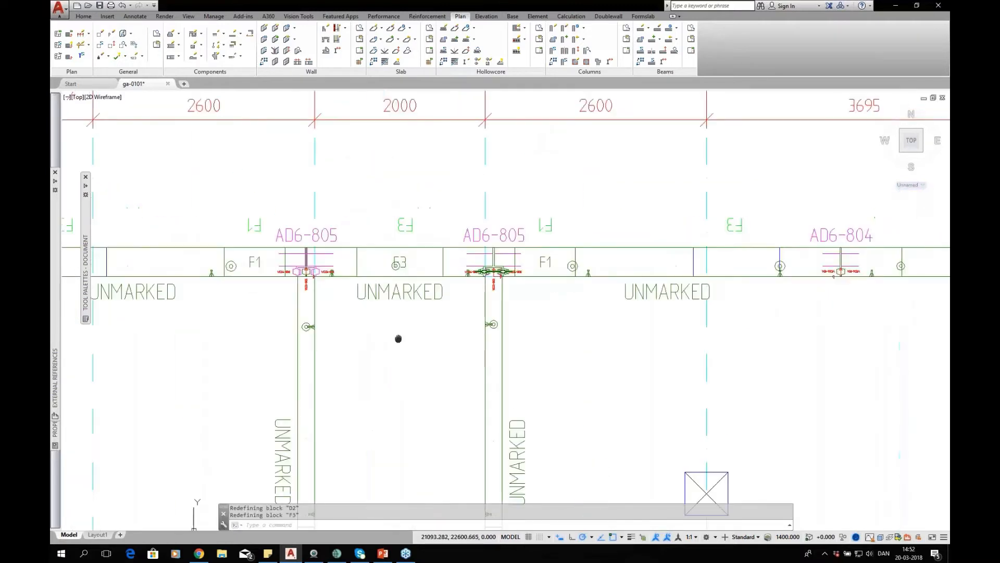
scroll(397, 339, "up", 3)
left_click(298, 61)
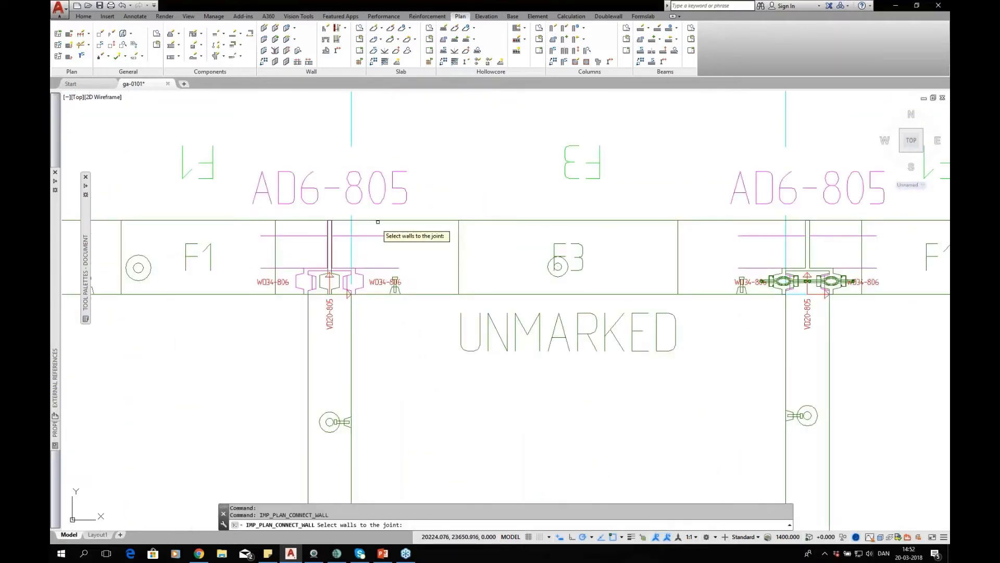
left_click(384, 211)
left_click(298, 282)
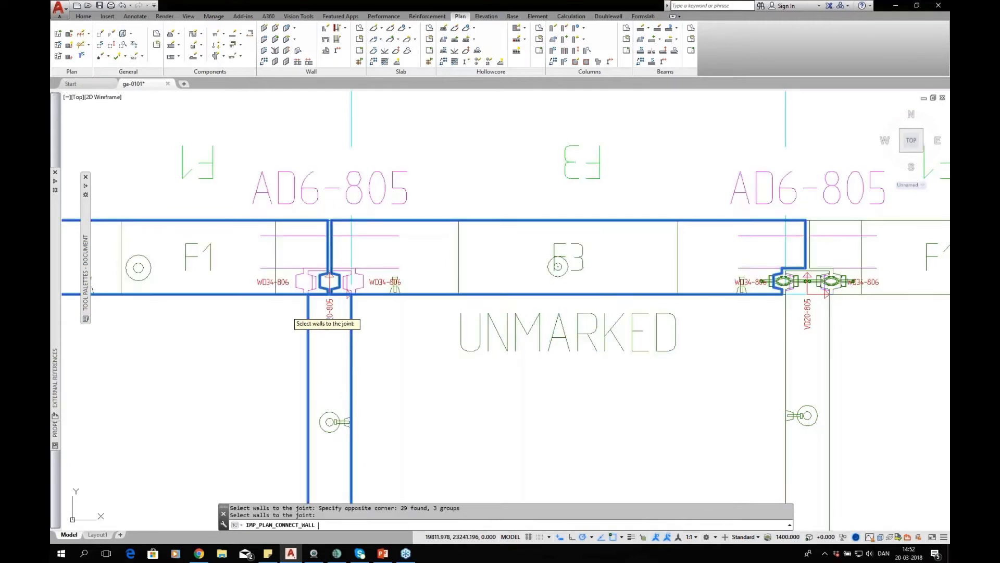
key("Return")
left_click(610, 409)
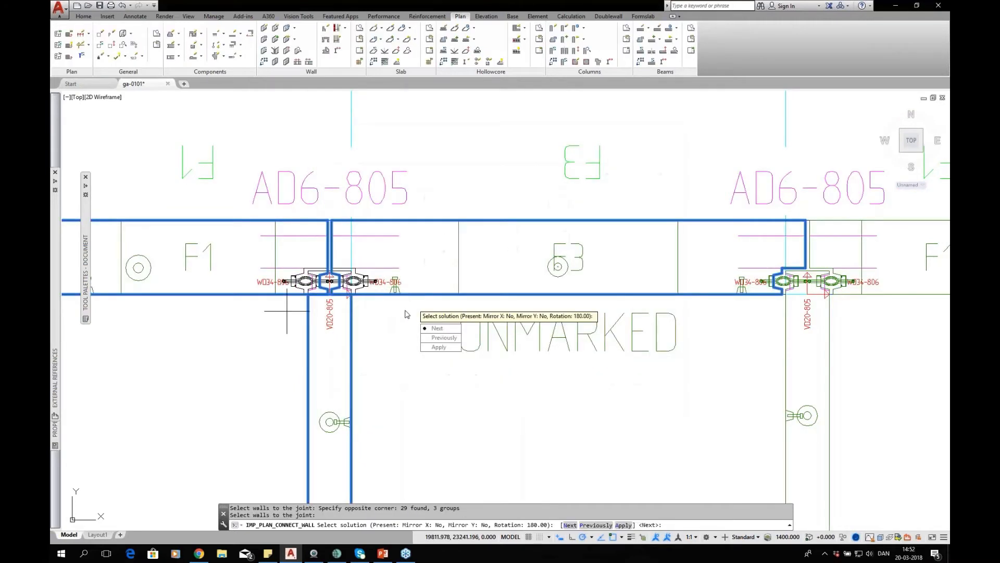
left_click(439, 347)
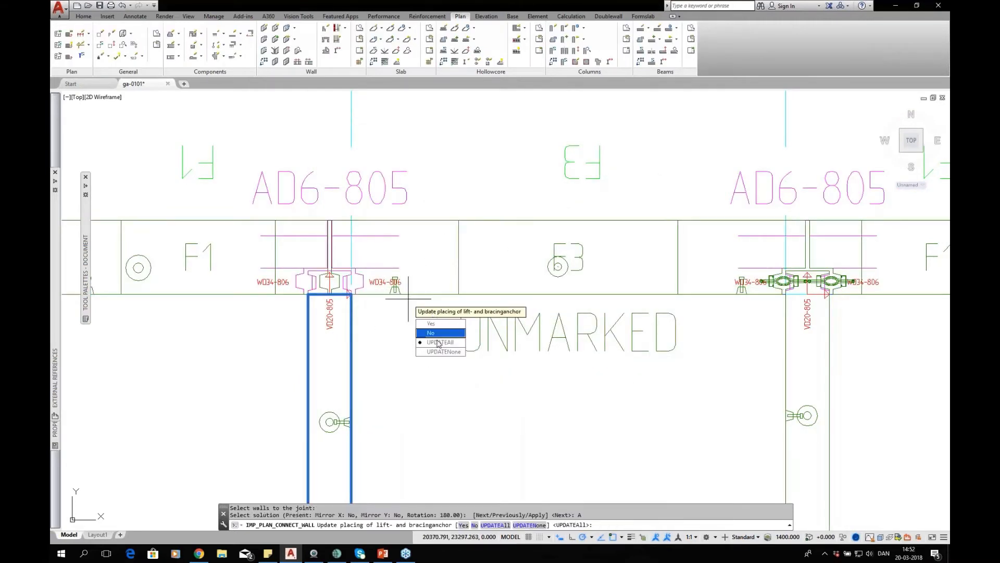
left_click(439, 343)
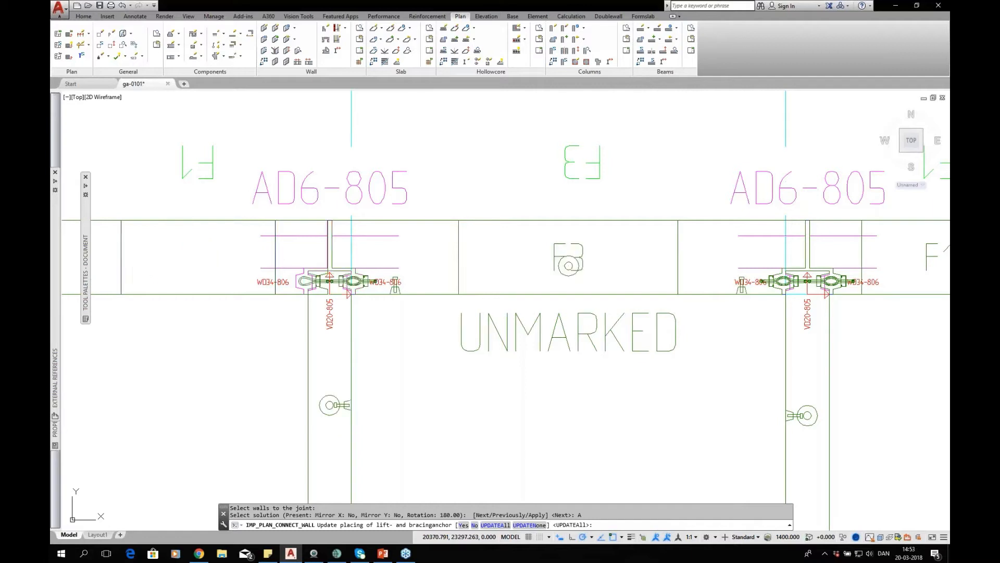
Connect the walls at the AD6-821 corner, accepting the joint and updating all lift and bracing anchors
scroll(326, 298, "down", 3)
middle_click_drag(359, 348, 456, 184)
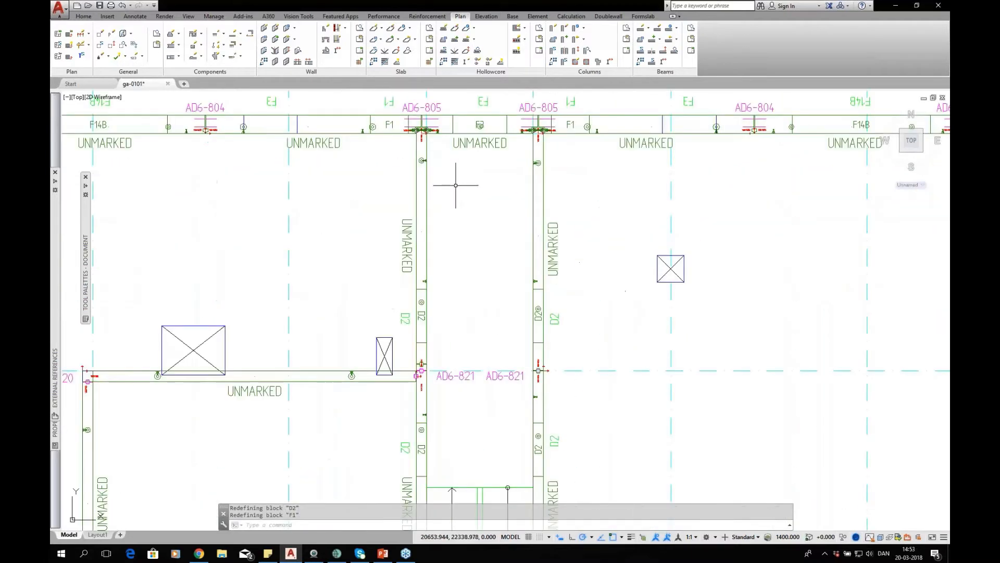
scroll(443, 412, "up", 6)
left_click(297, 62)
left_click(408, 213)
left_click(330, 307)
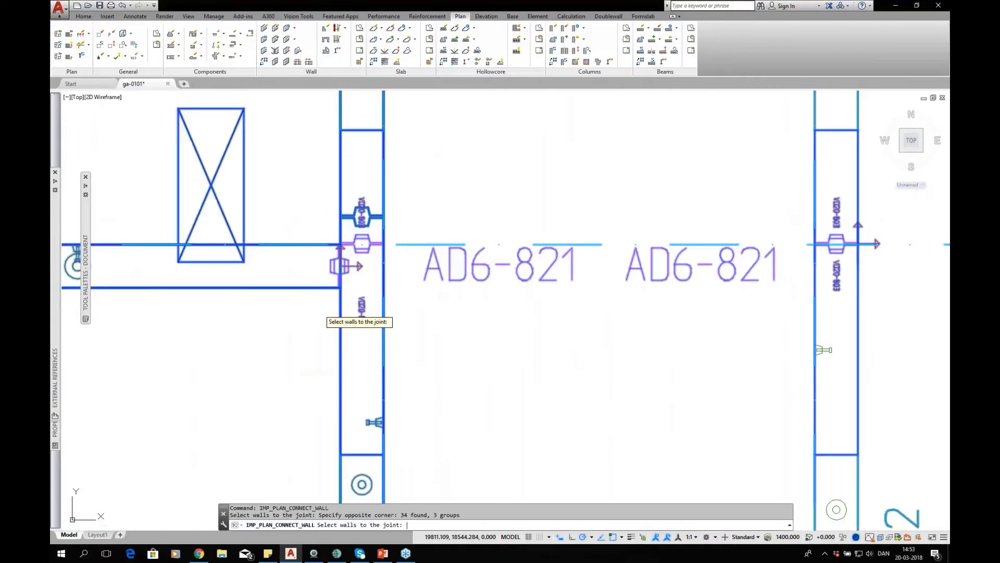
key("Return")
left_click(628, 407)
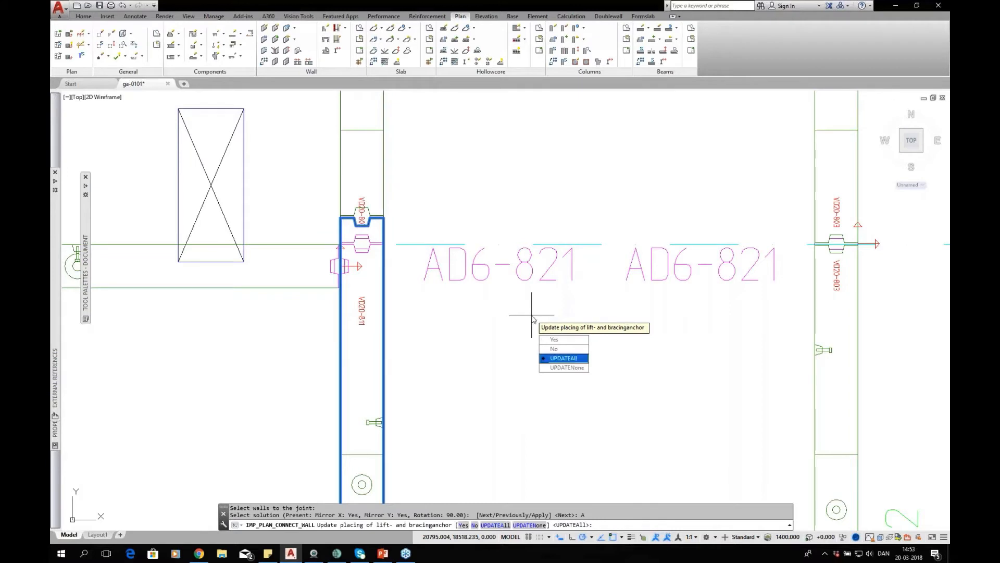
left_click(564, 359)
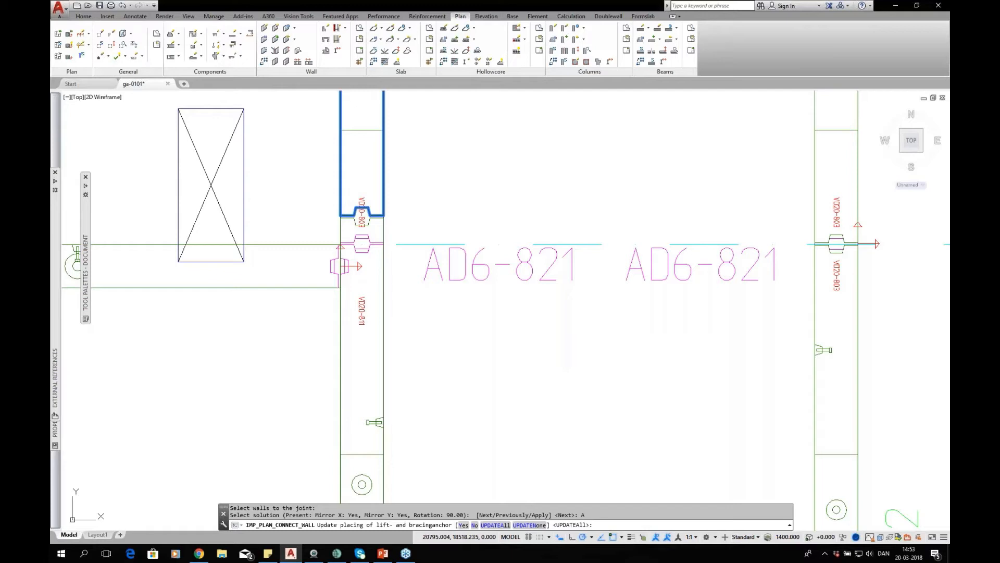
key("Return")
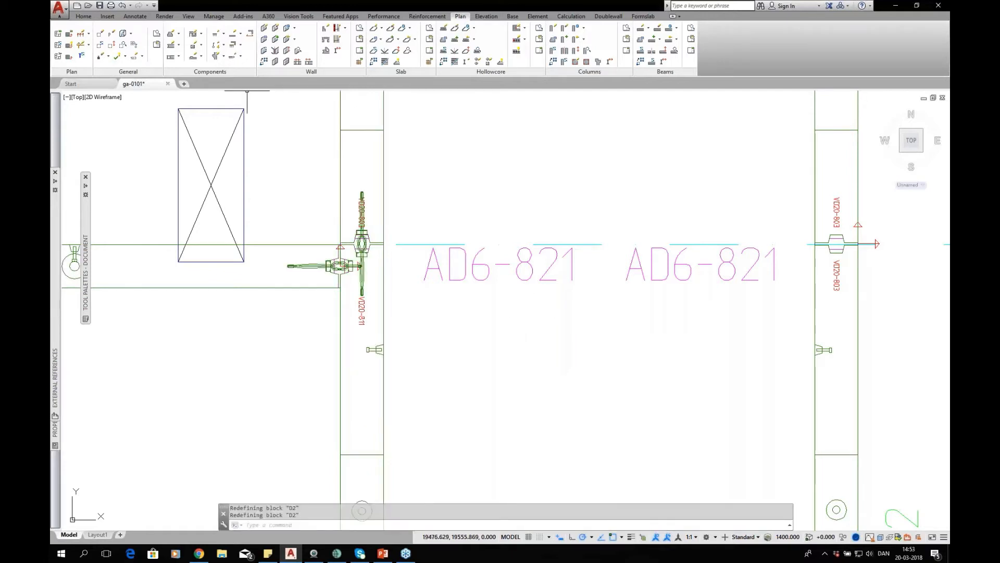
Connect the walls at the AD6-820 corner with joint AD6-00820, stepping to the next solution and applying it
scroll(336, 156, "down", 5)
scroll(290, 123, "up", 6)
left_click(286, 62)
left_click(319, 174)
left_click(201, 302)
key("Return")
left_click(546, 326)
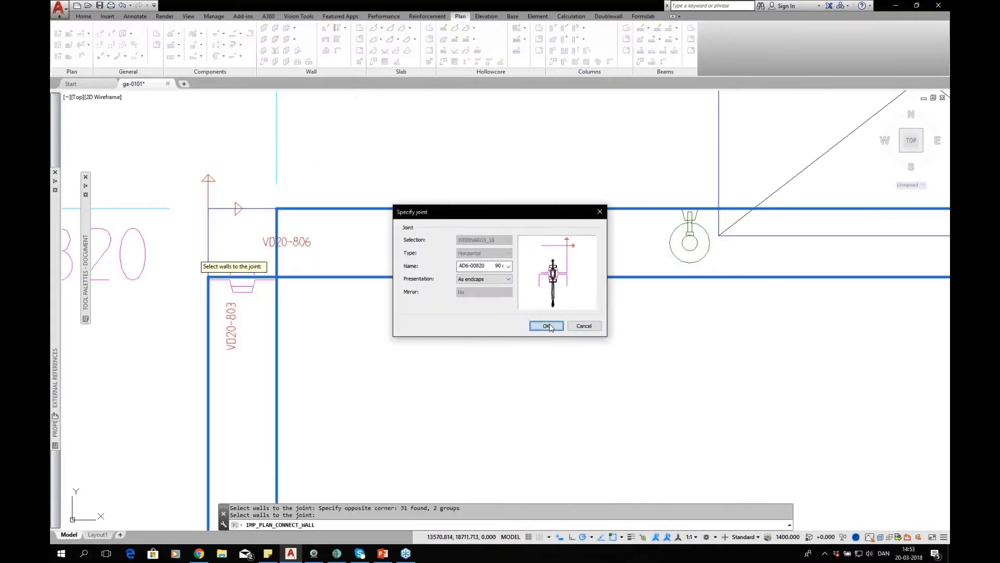
left_click(619, 409)
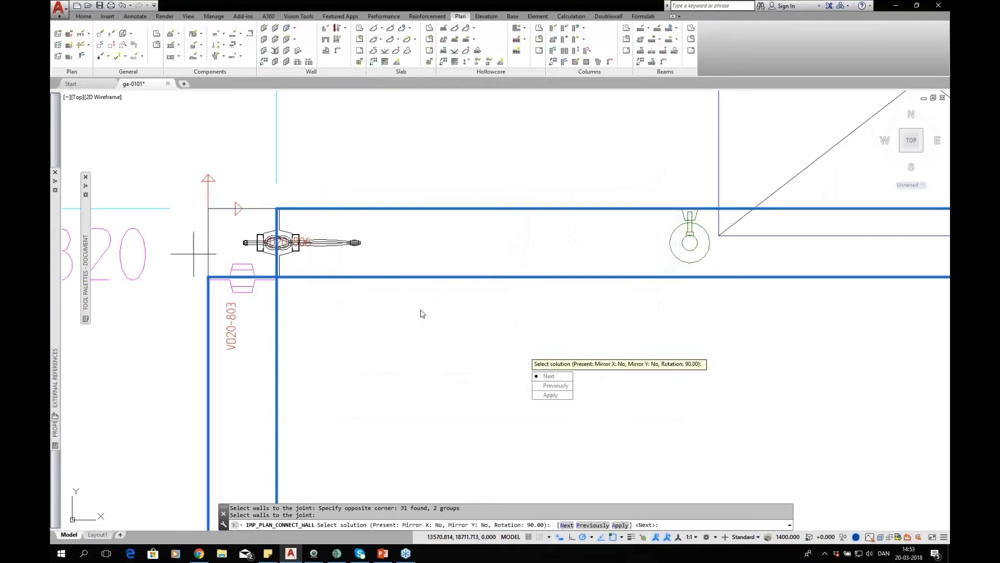
left_click(545, 376)
left_click(551, 395)
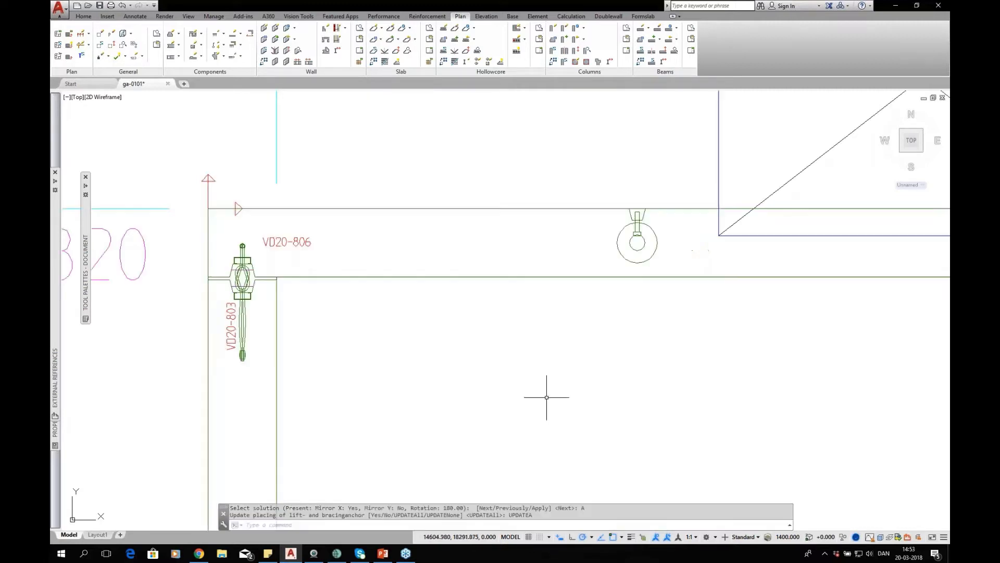
Connect the walls at the corner between AD6-820 and AD6-900, stepping through two solutions and applying the third
scroll(527, 302, "down", 8)
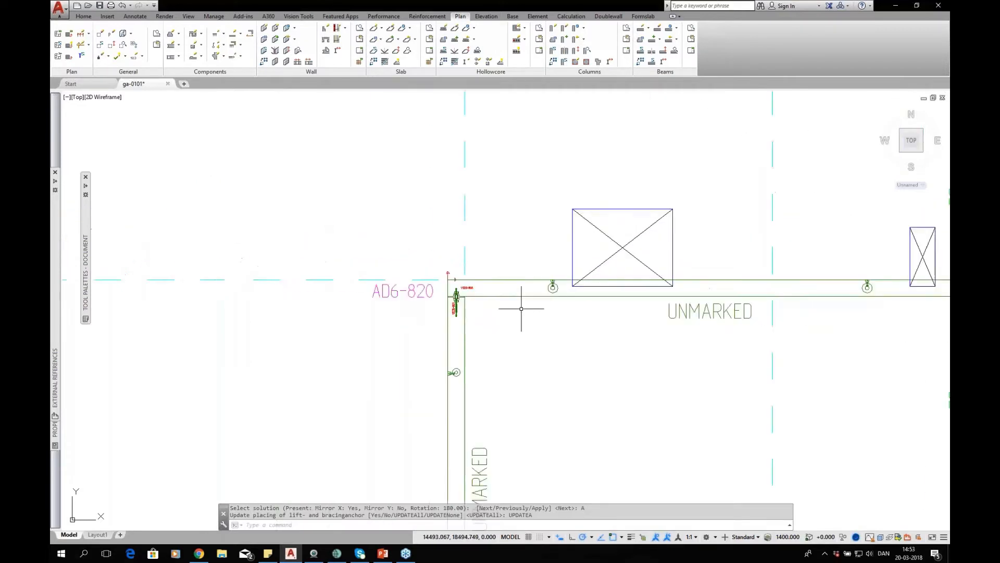
mouse_move(651, 384)
middle_mouse_down()
mouse_move(469, 313)
mouse_move(447, 282)
middle_mouse_up()
scroll(468, 277, "up", 2)
scroll(557, 284, "down", 2)
middle_click_drag(755, 372, 666, 284)
scroll(579, 384, "up", 8)
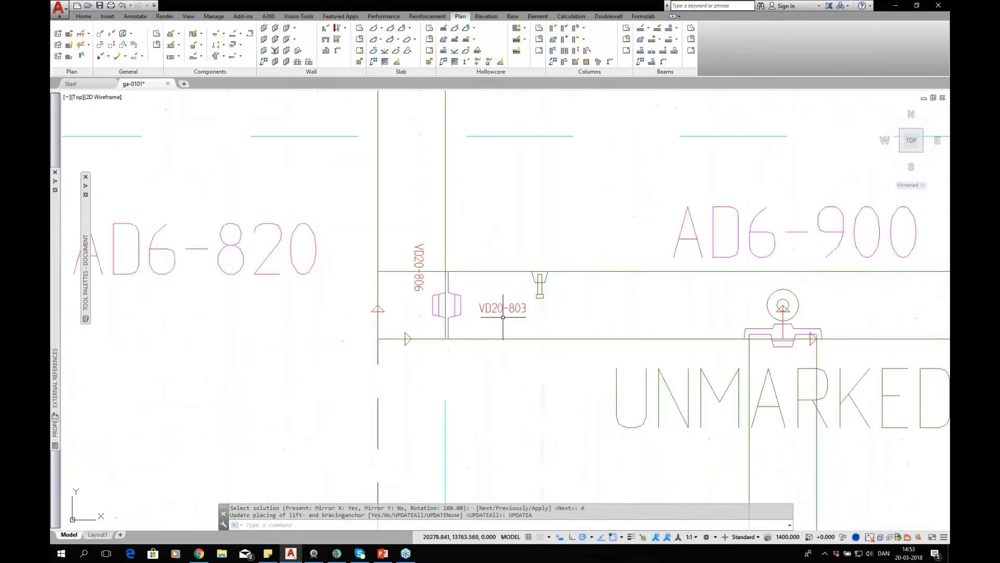
left_click(301, 64)
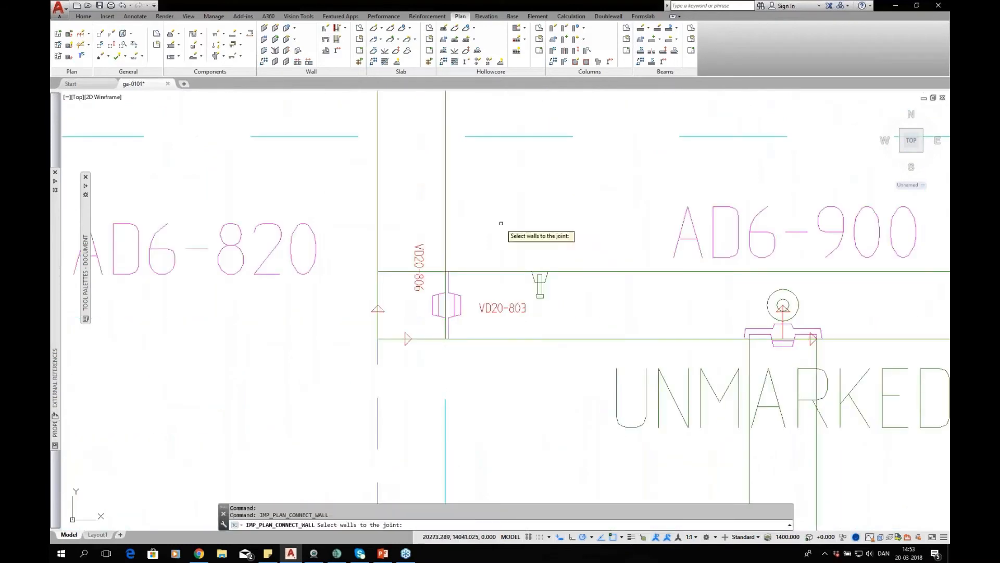
left_click(501, 224)
left_click(439, 286)
key("Return")
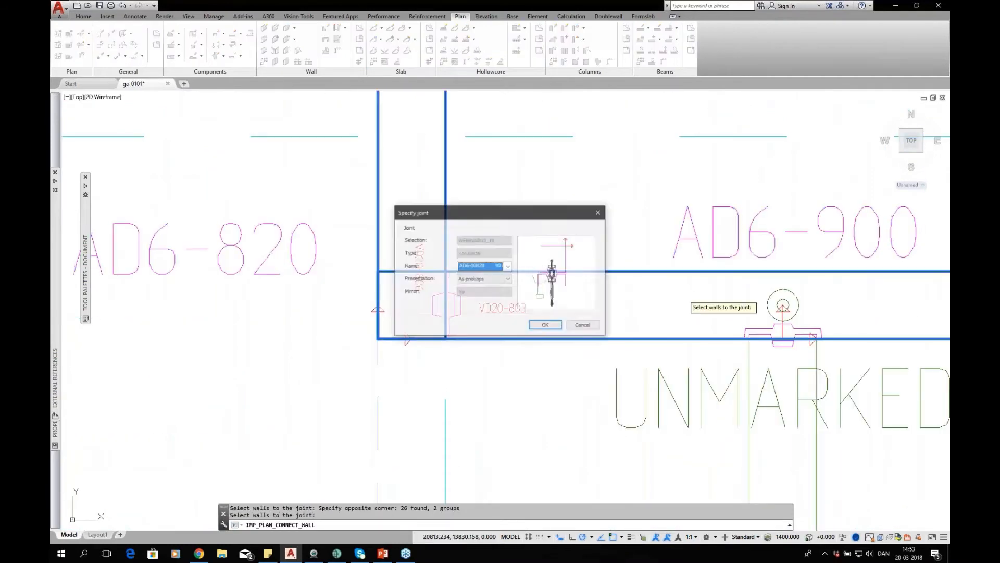
left_click(562, 327)
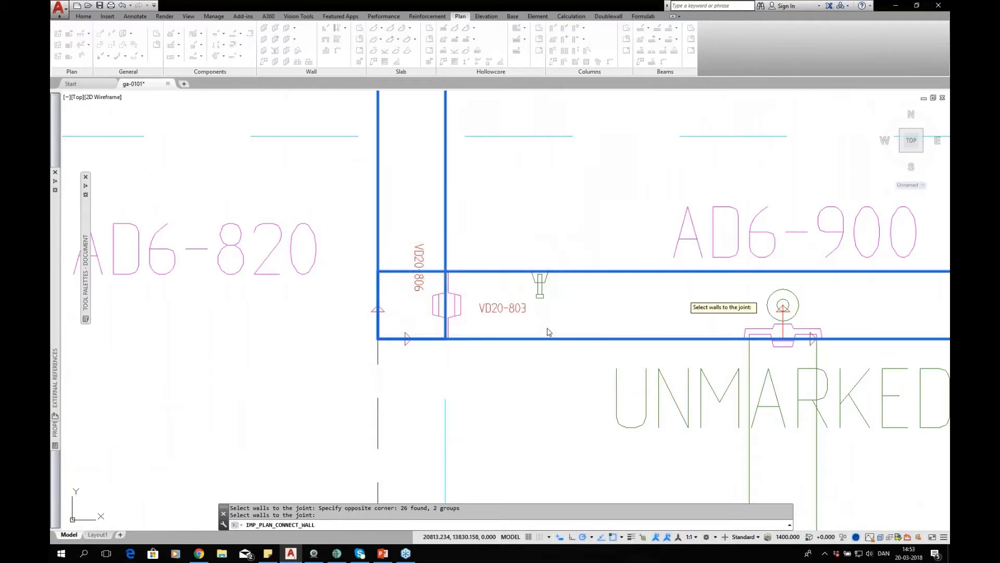
left_click(610, 406)
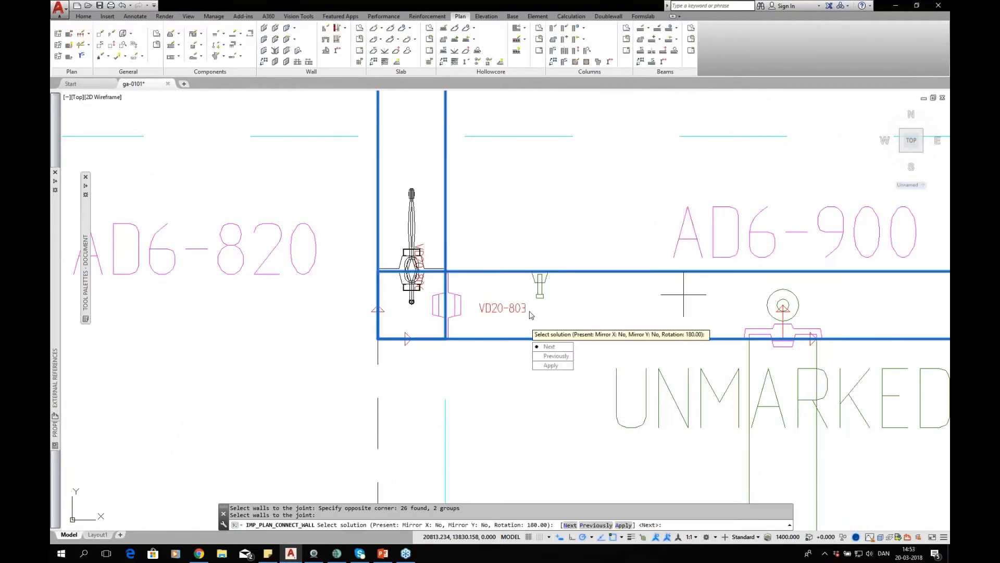
left_click(564, 347)
left_click(549, 347)
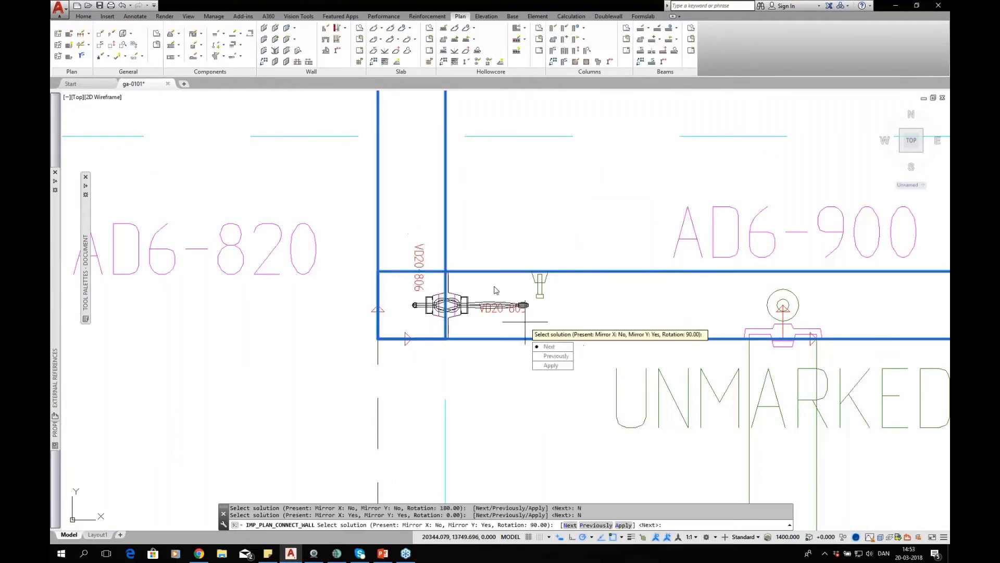
left_click(549, 364)
left_click(551, 365)
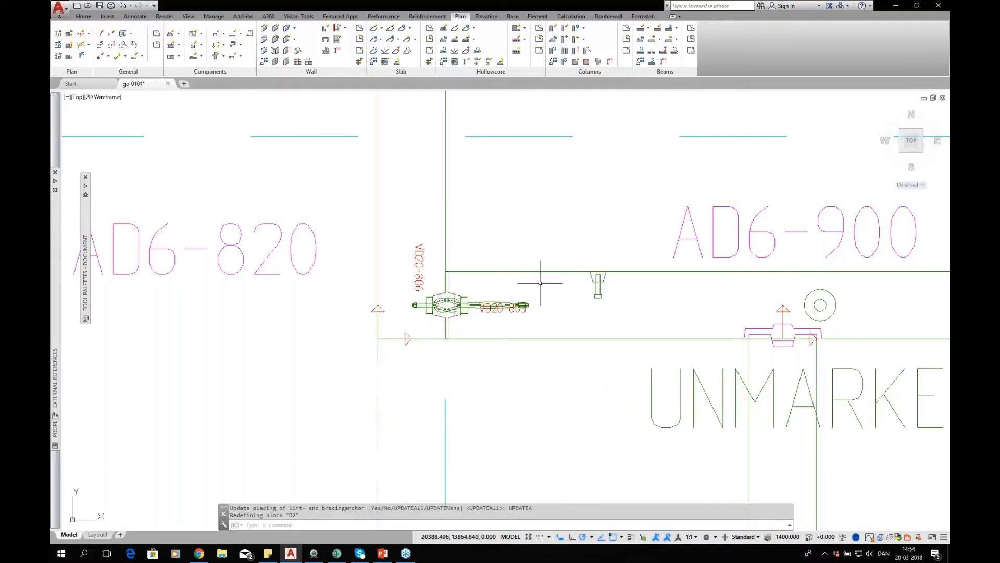
Try to connect the walls at the T-joint under AD6-900 using joint AD6-00820 and its cast-in material settings
scroll(540, 283, "down", 6)
scroll(520, 197, "up", 5)
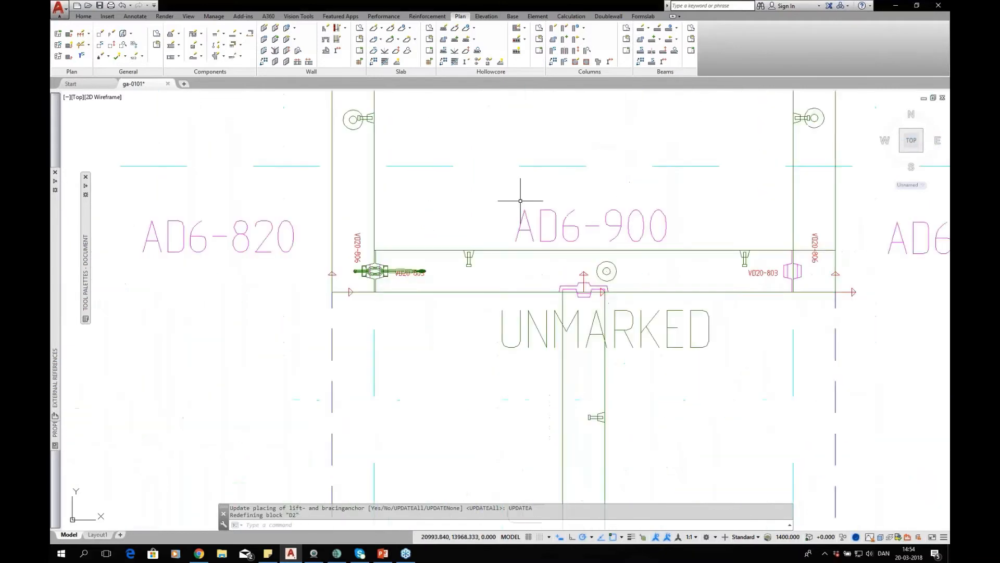
left_click(264, 61)
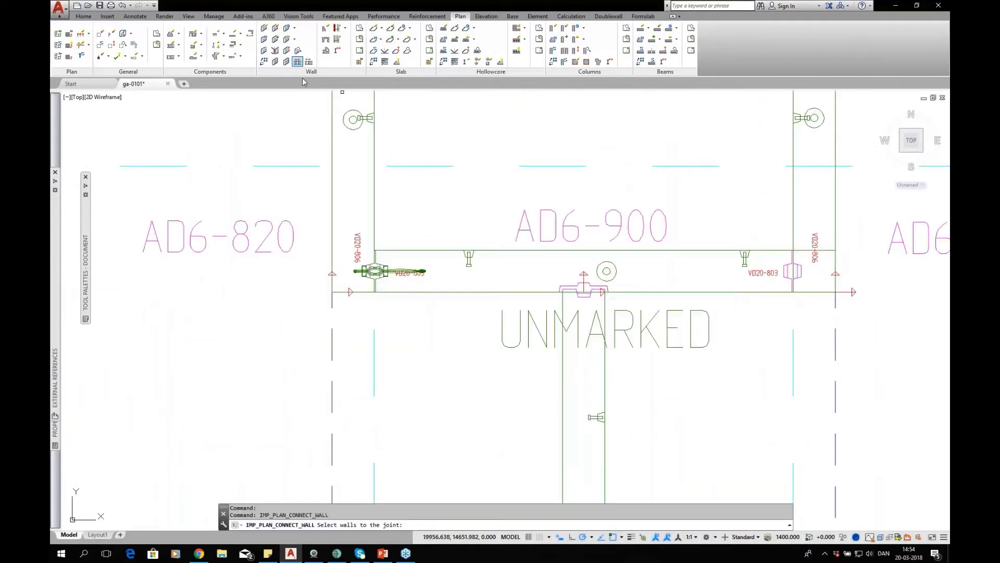
left_click(618, 249)
left_click(560, 317)
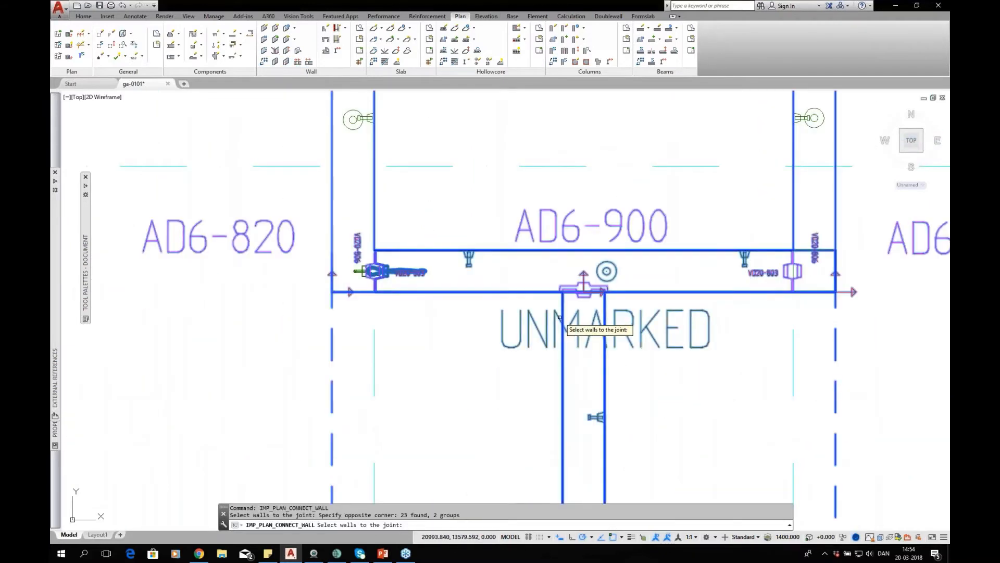
key("Return")
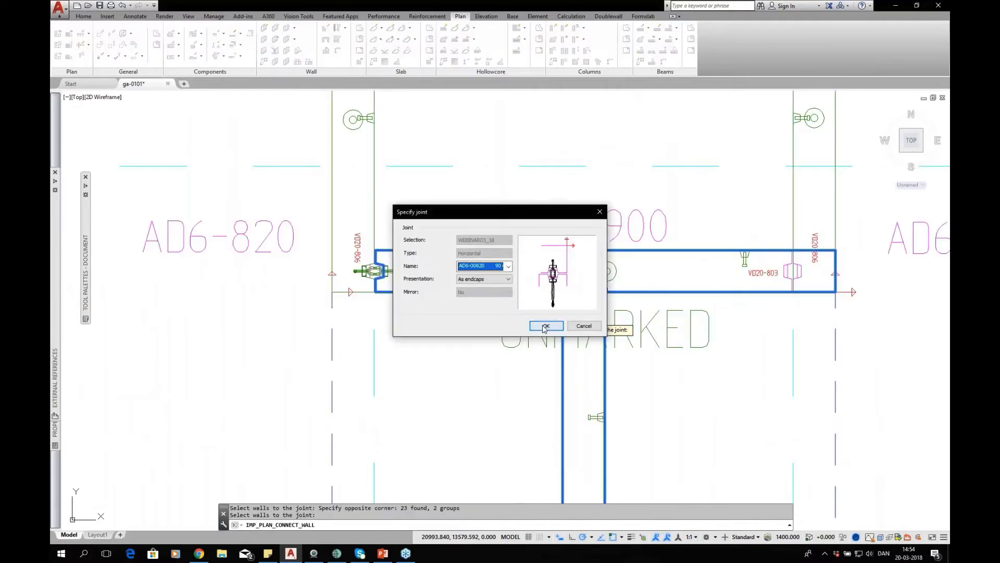
left_click(553, 328)
key("Return")
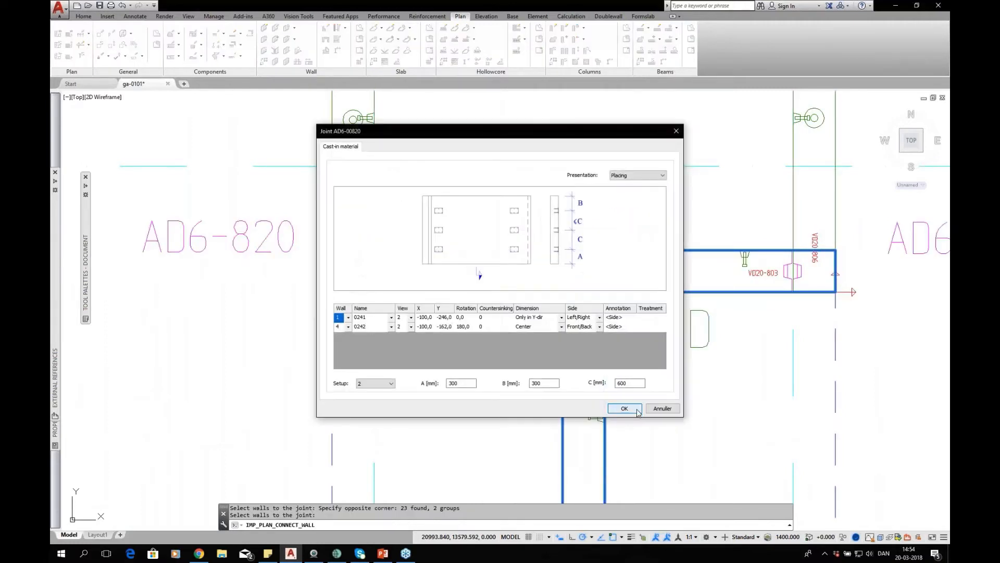
left_click(636, 411)
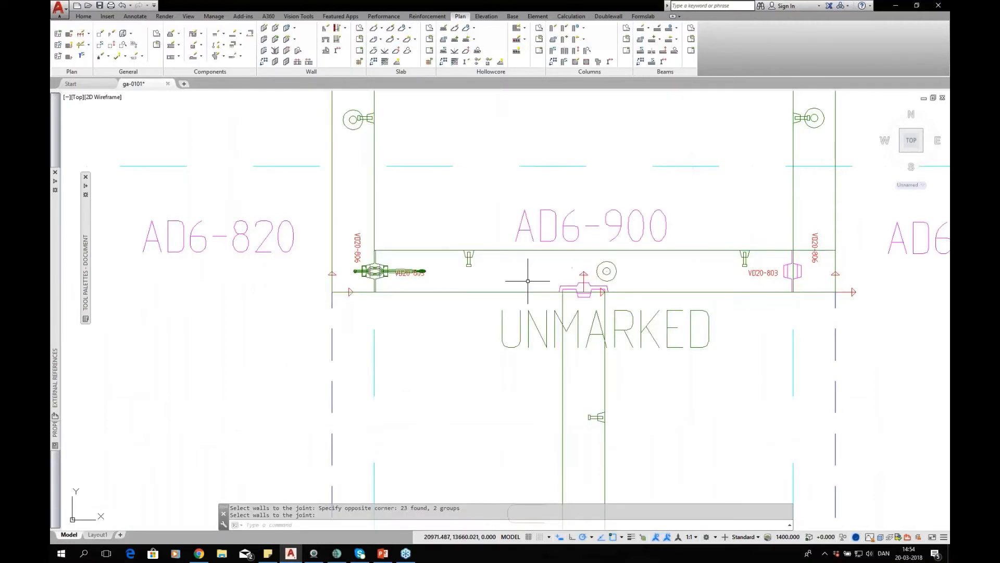
Connect the walls at the T-joint under AD6-900, choosing joint AD6-00900 and applying the solution
left_click(299, 66)
left_click(631, 245)
left_click(553, 315)
key("Return")
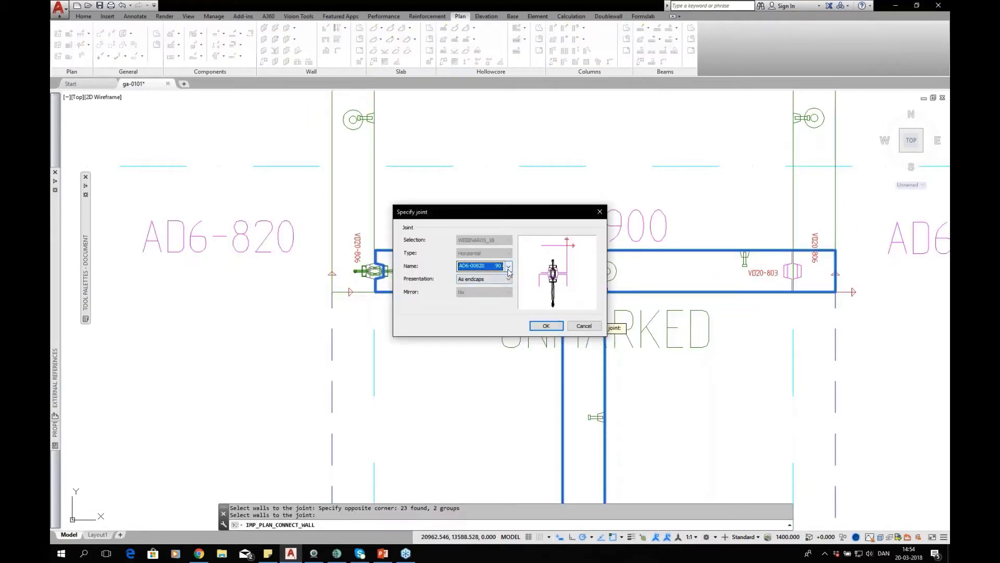
left_click(509, 266)
left_click(522, 275)
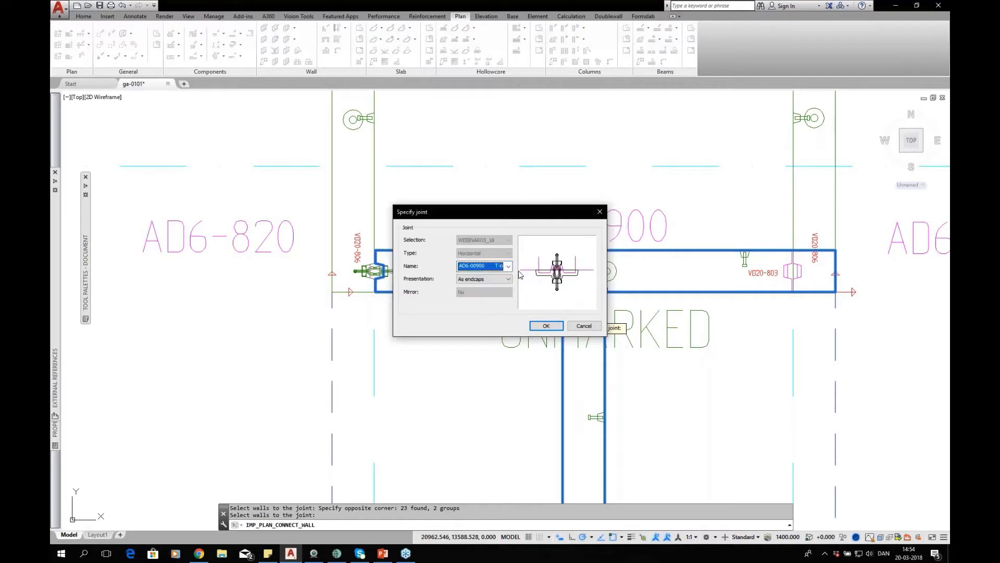
left_click(509, 267)
left_click(495, 285)
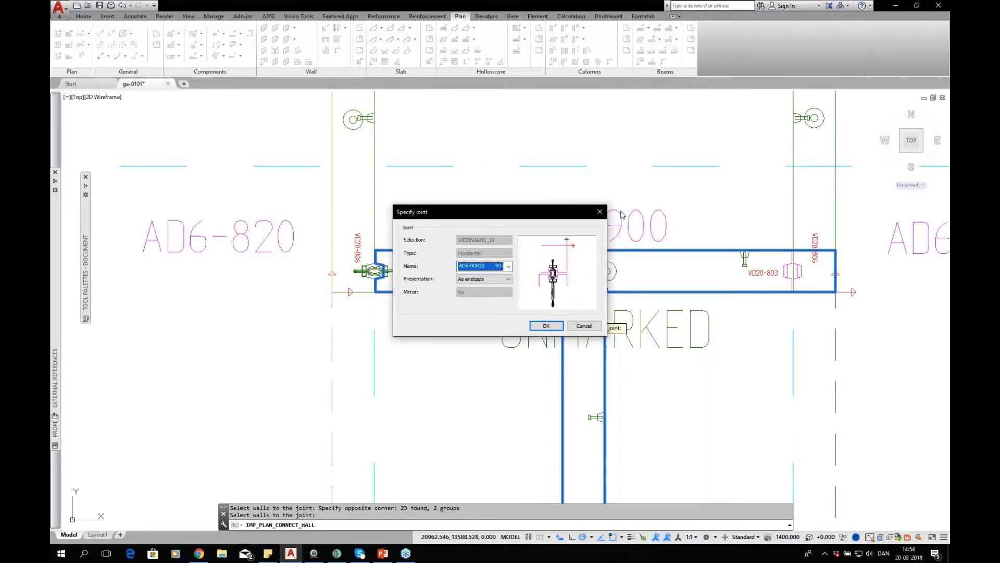
key("Up")
key("Down")
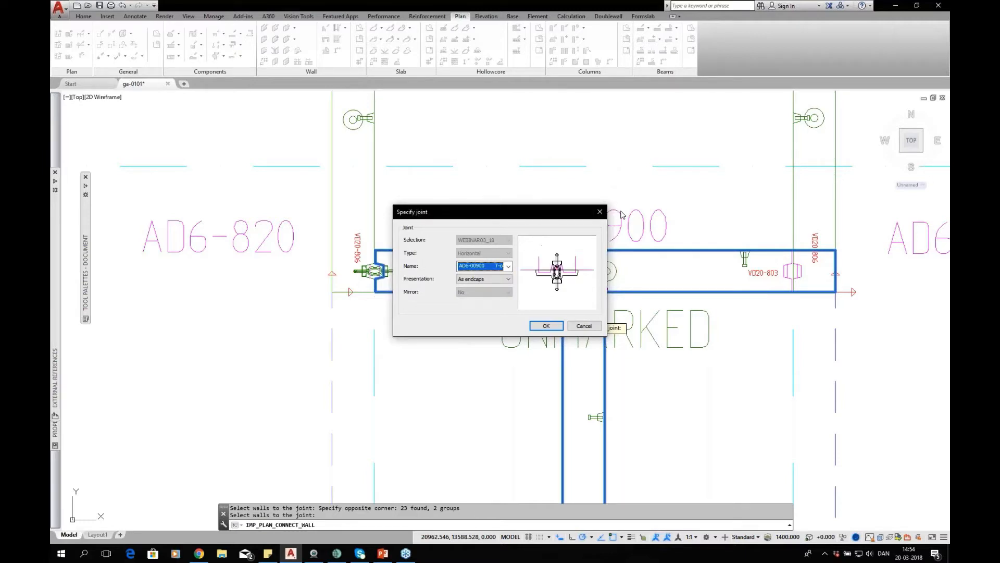
left_click(546, 325)
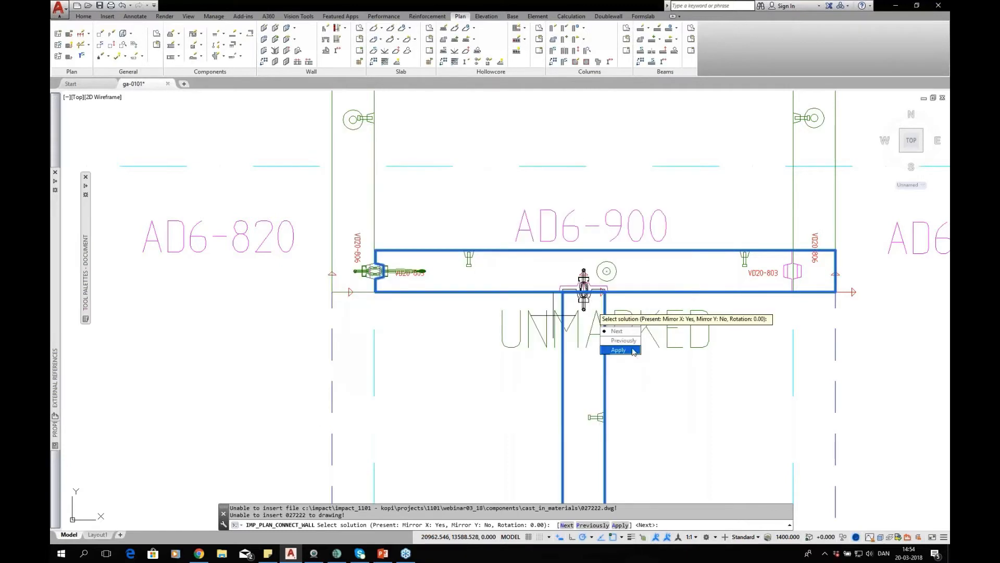
left_click(633, 350)
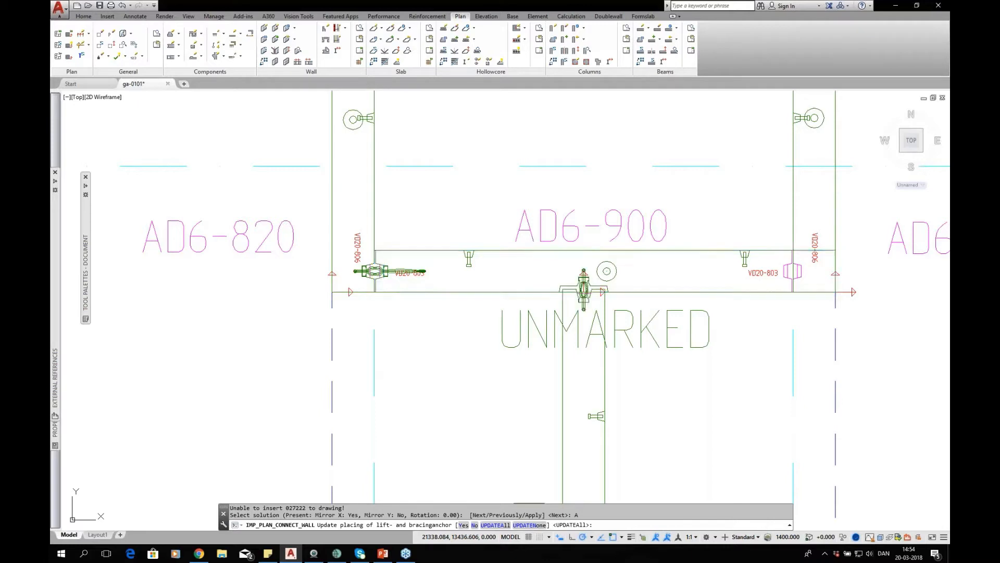
scroll(174, 324, "down", 2)
scroll(497, 283, "up", 4)
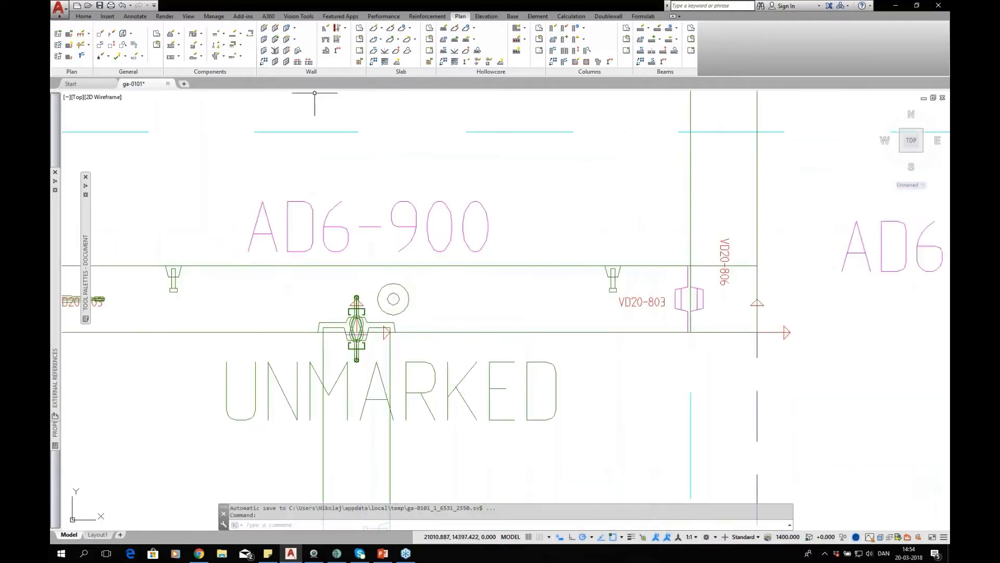
Connect the walls at the corner right of AD6-900 using joint AD6-00820 and accept its cast-in material settings
left_click(296, 62)
left_click(777, 243)
left_click(719, 289)
key("Return")
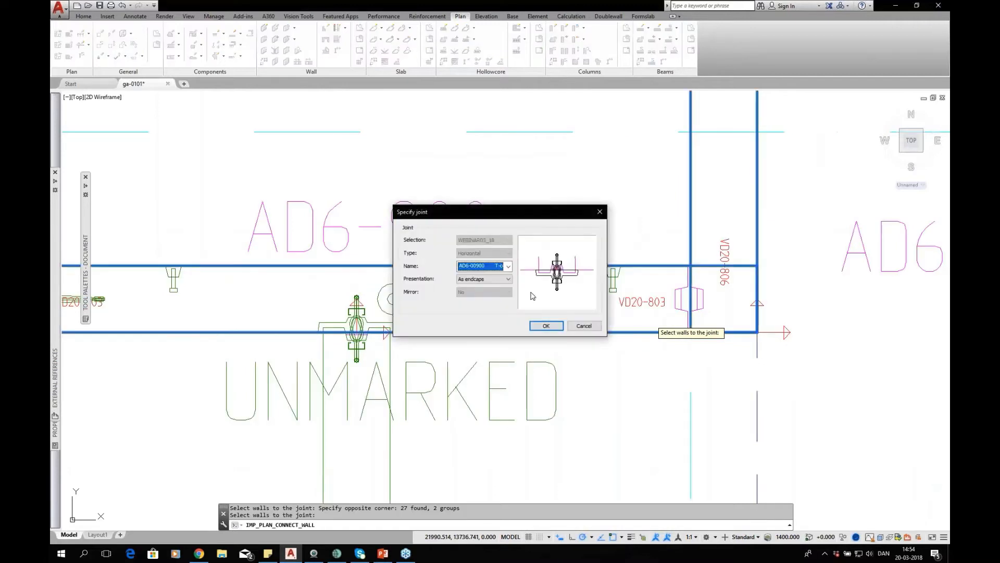
left_click(509, 266)
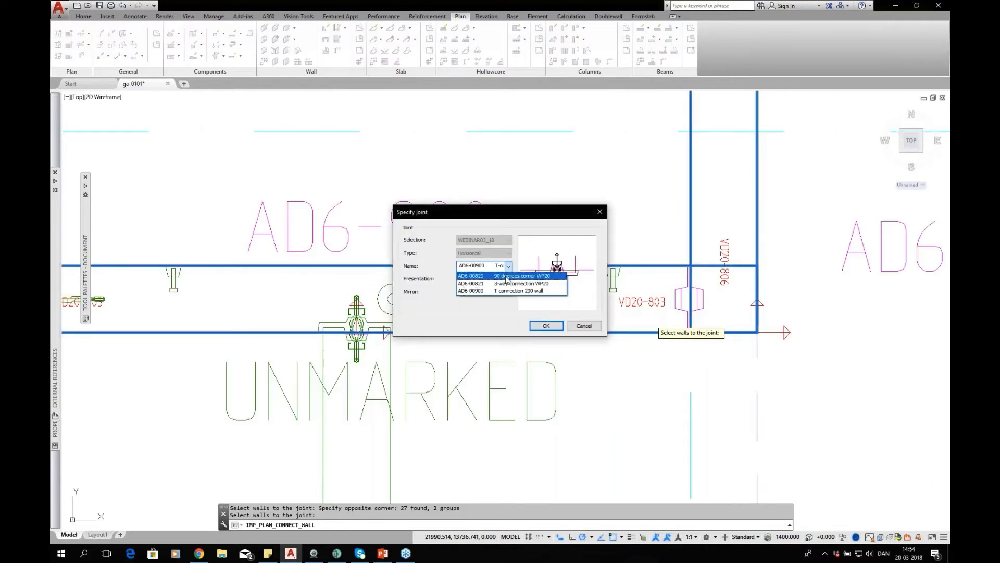
left_click(508, 276)
left_click(546, 325)
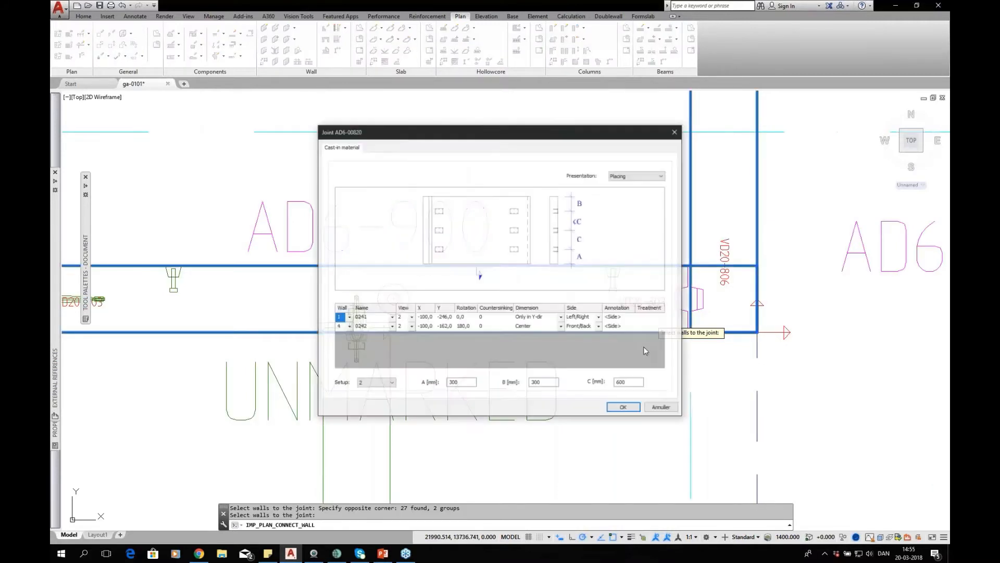
left_click(621, 405)
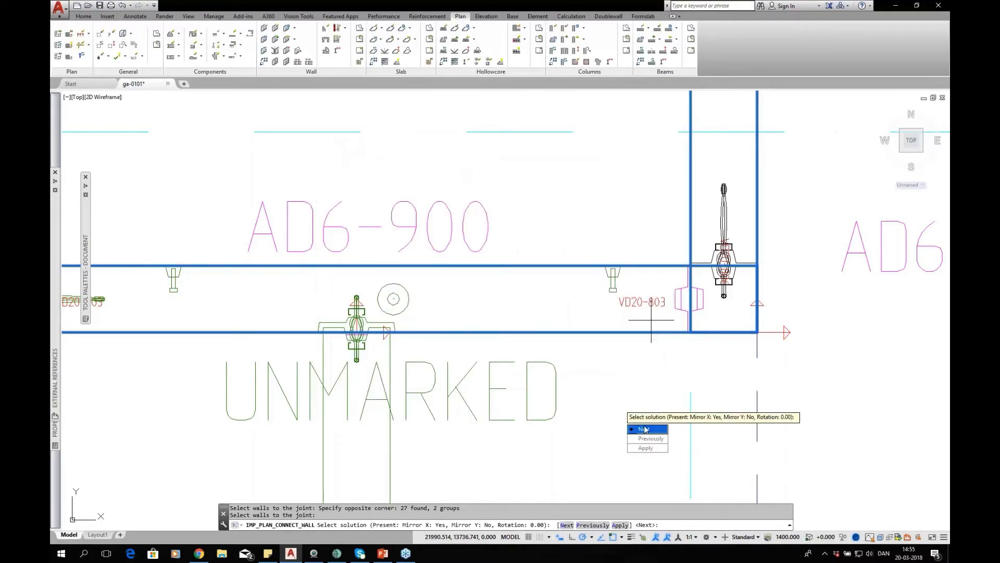
Step through two joint solutions, apply the third, and update all lift and bracing anchor placements
left_click(645, 428)
left_click(650, 429)
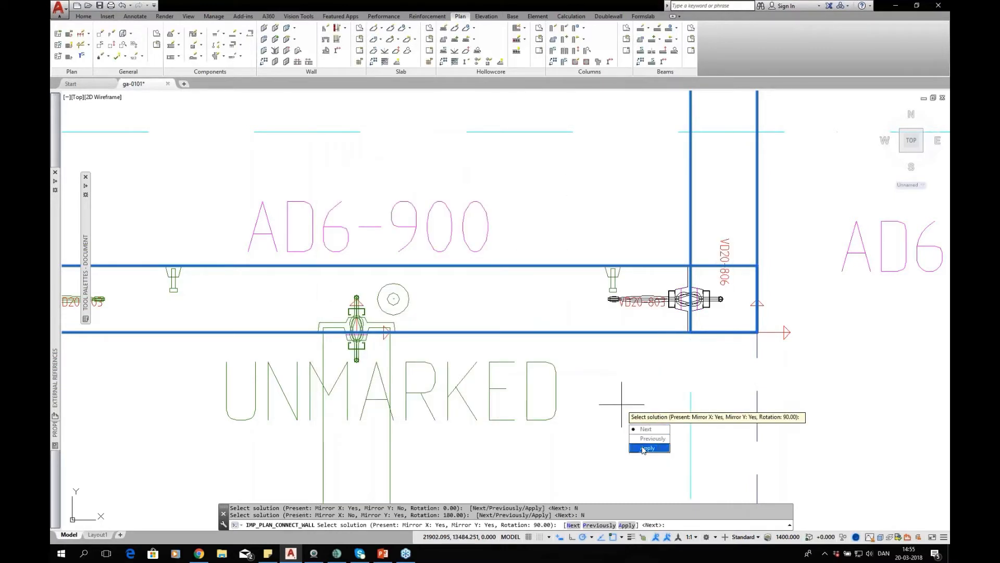
left_click(647, 448)
left_click(645, 441)
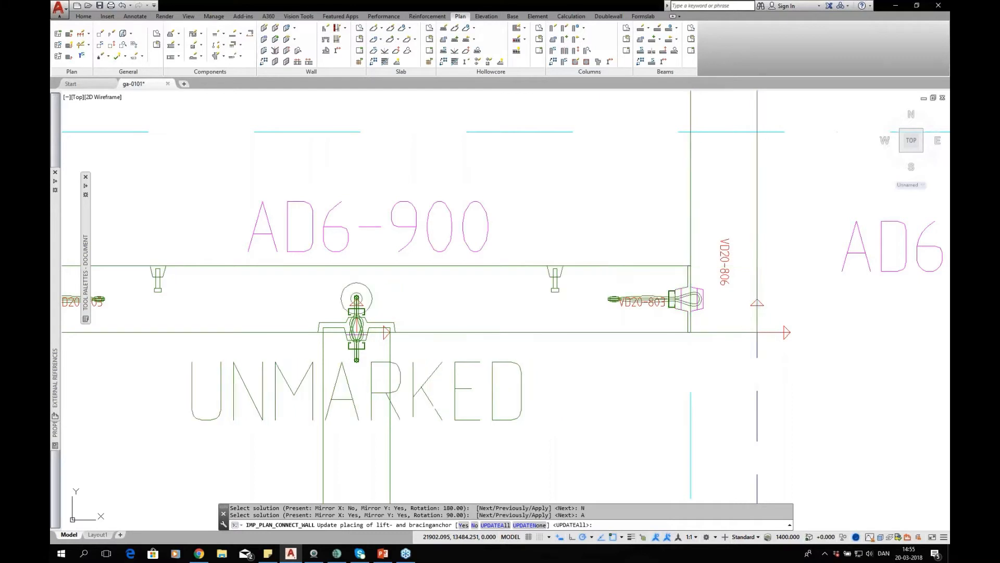
Save the drawing
scroll(415, 264, "down", 8)
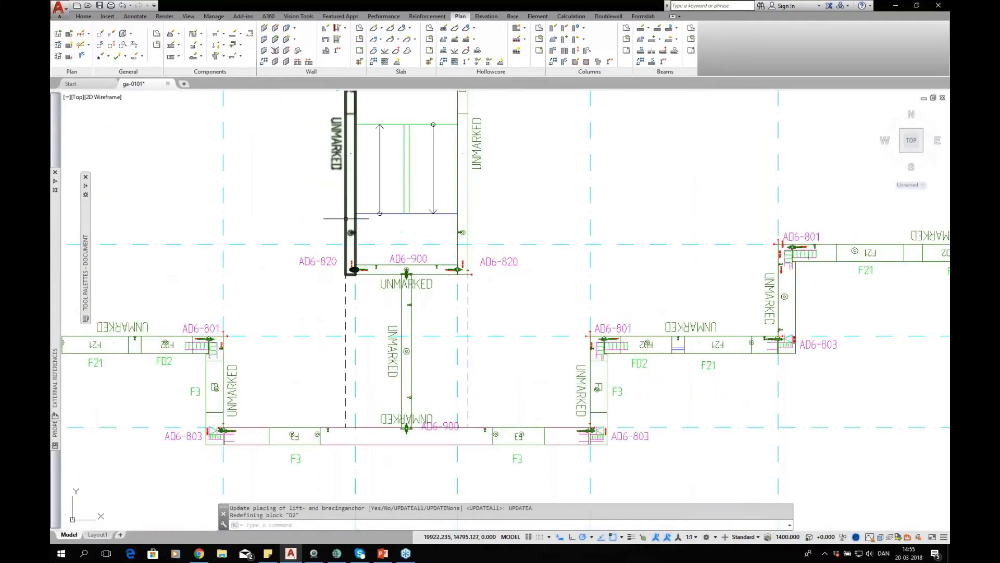
key("ctrl+s")
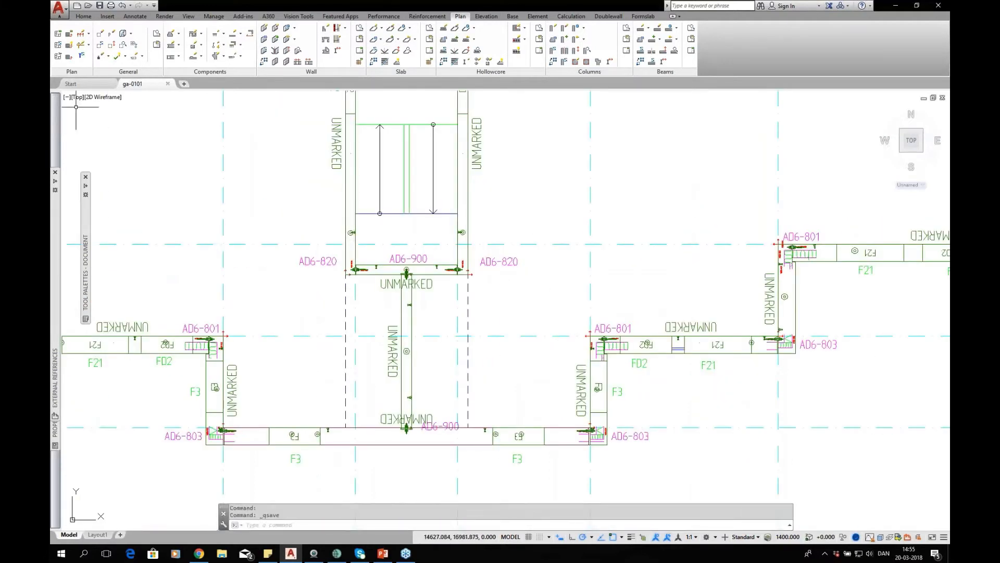
Switch to the SW isometric view and set the presentation of the selected corner wall to Solid
left_click(77, 97)
left_click(130, 182)
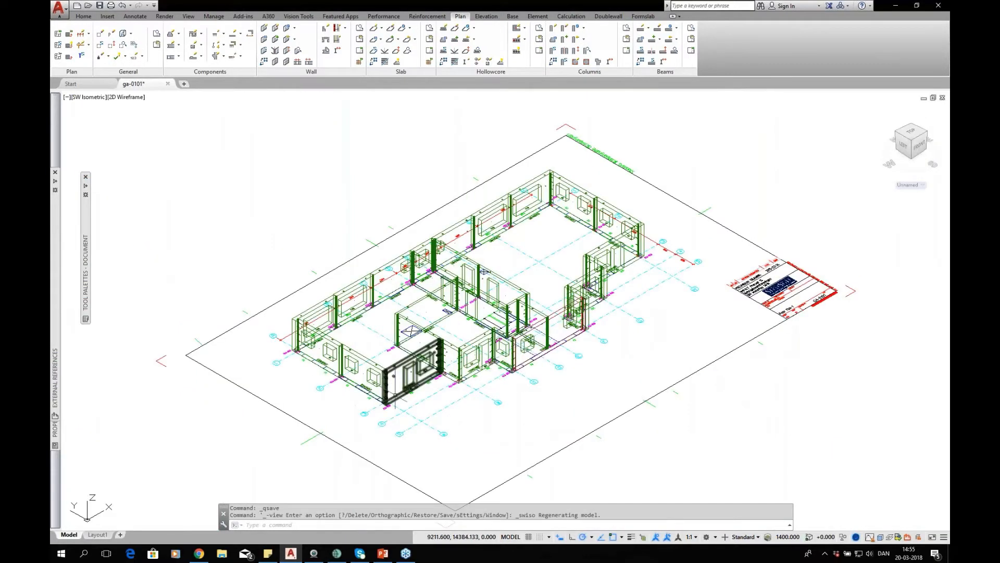
scroll(334, 364, "up", 8)
middle_click_drag(318, 295, 400, 307)
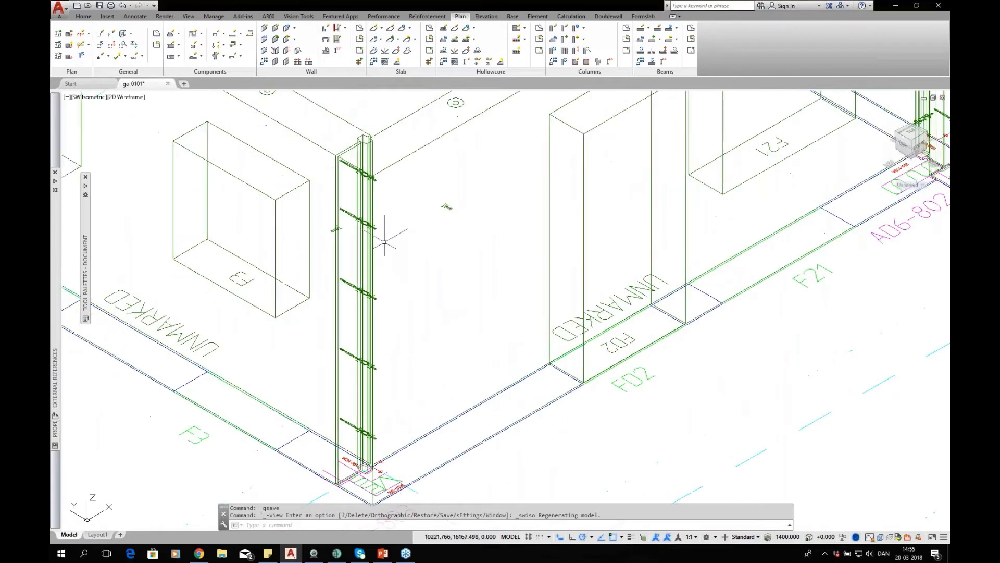
scroll(521, 286, "down", 5)
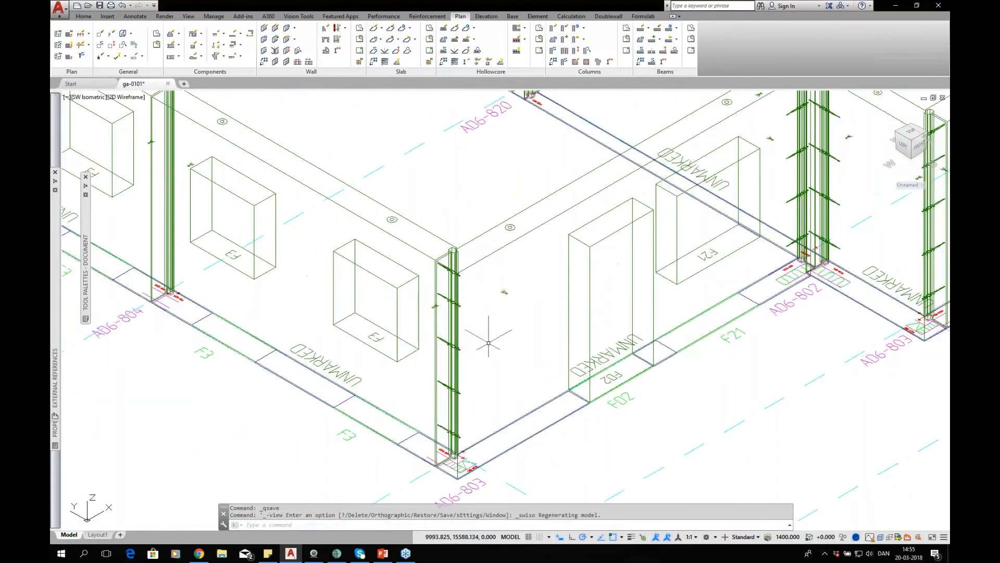
scroll(490, 292, "up", 6)
scroll(443, 229, "down", 8)
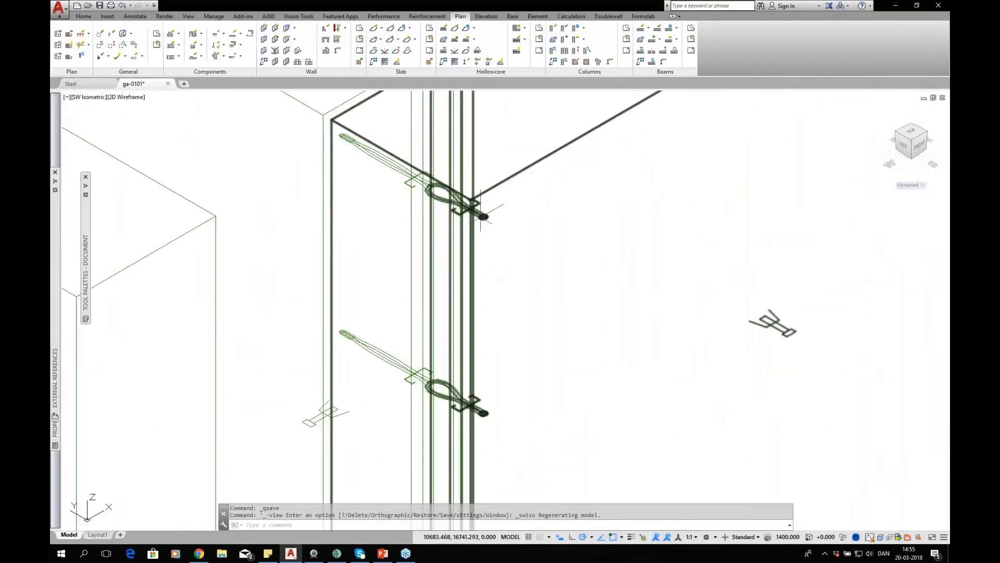
left_click(542, 167)
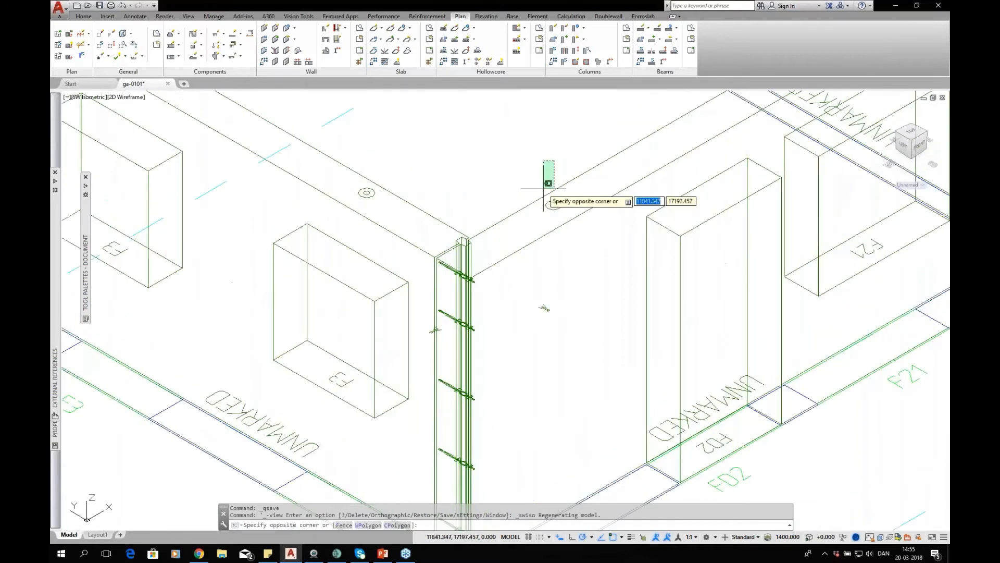
left_click(124, 33)
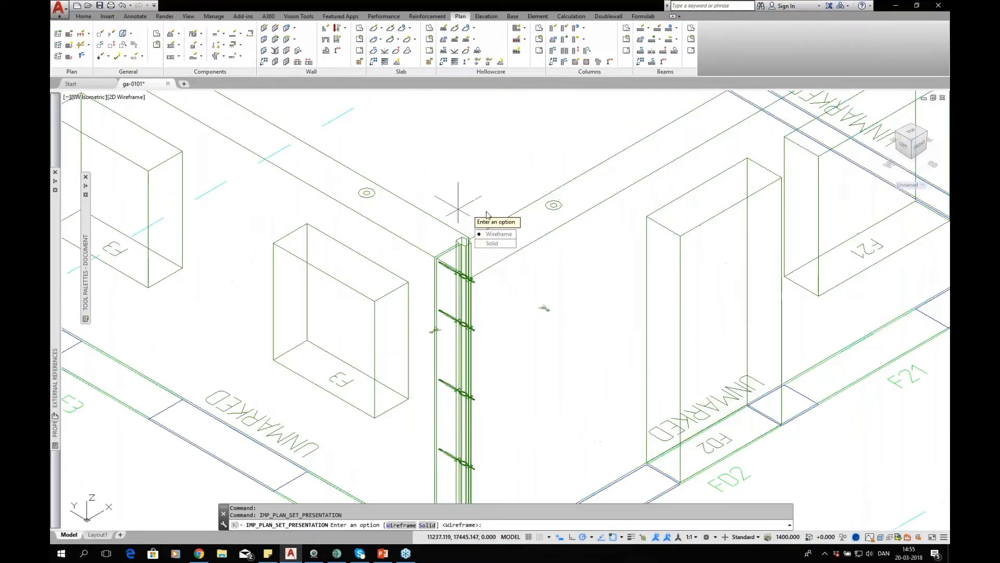
left_click(493, 244)
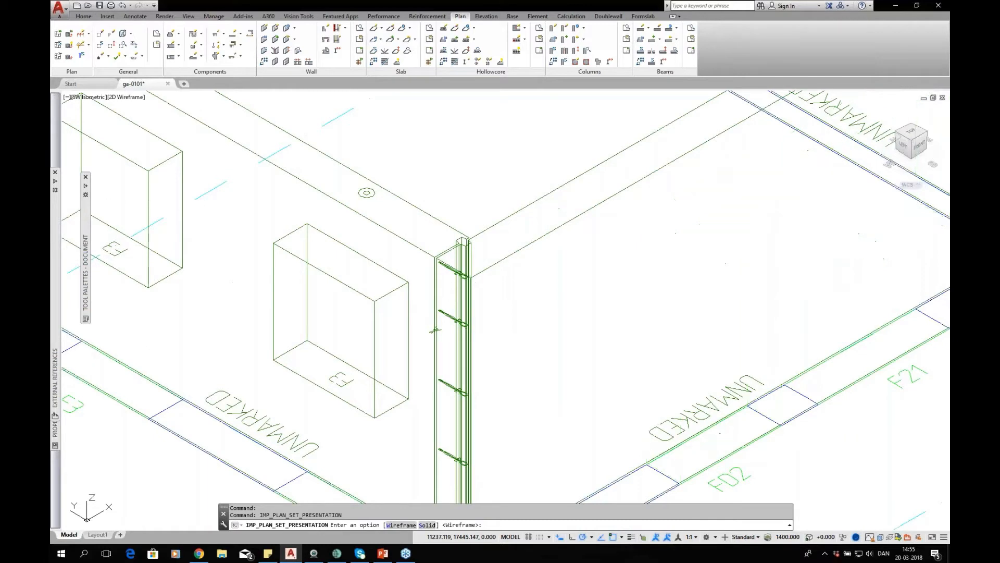
Inspect the corner joint's cast-in anchors and wall solids in 3D
scroll(559, 214, "up", 5)
scroll(645, 268, "down", 8)
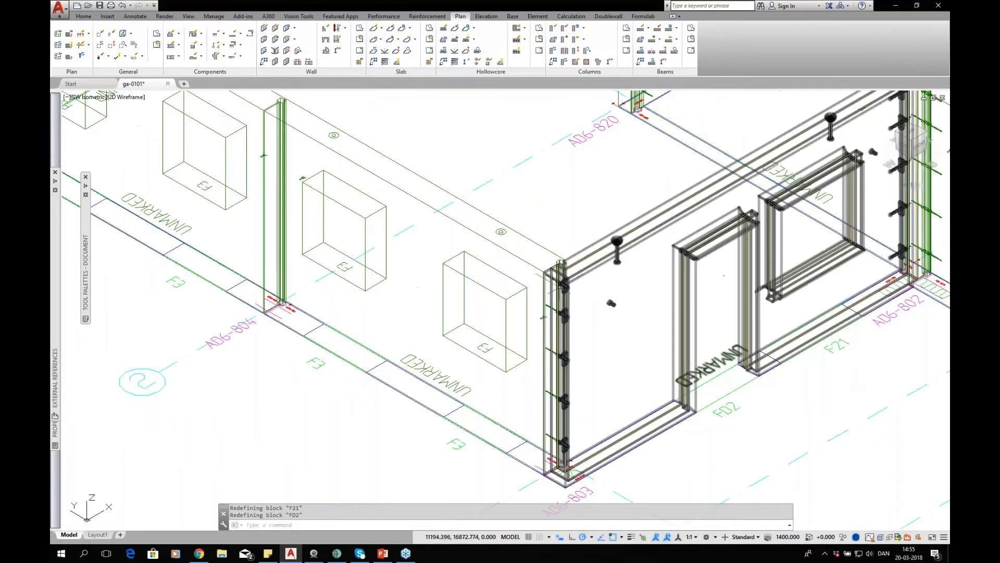
middle_click_drag(649, 294, 606, 228)
scroll(567, 238, "up", 8)
middle_click_drag(583, 298, 582, 225)
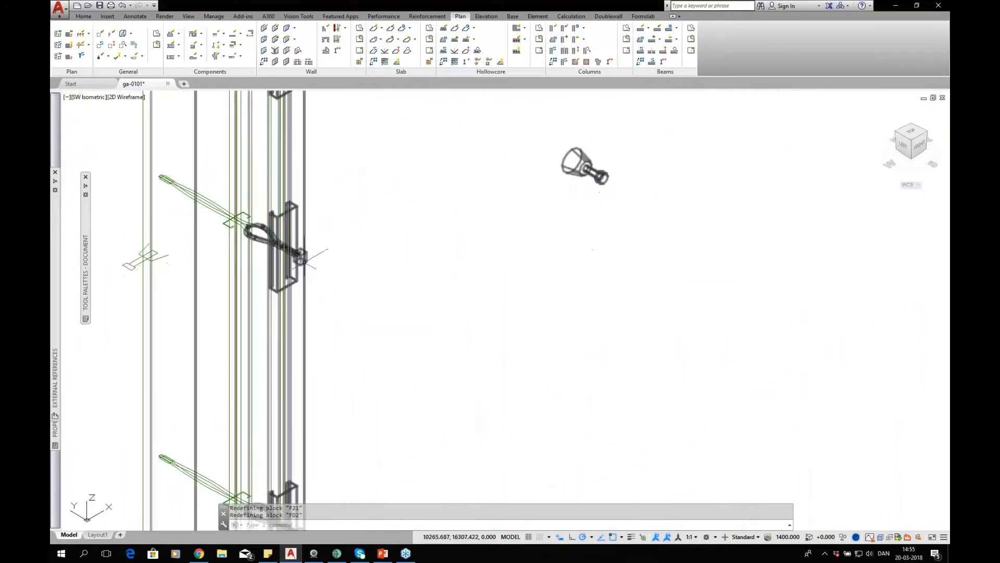
scroll(272, 273, "up", 4)
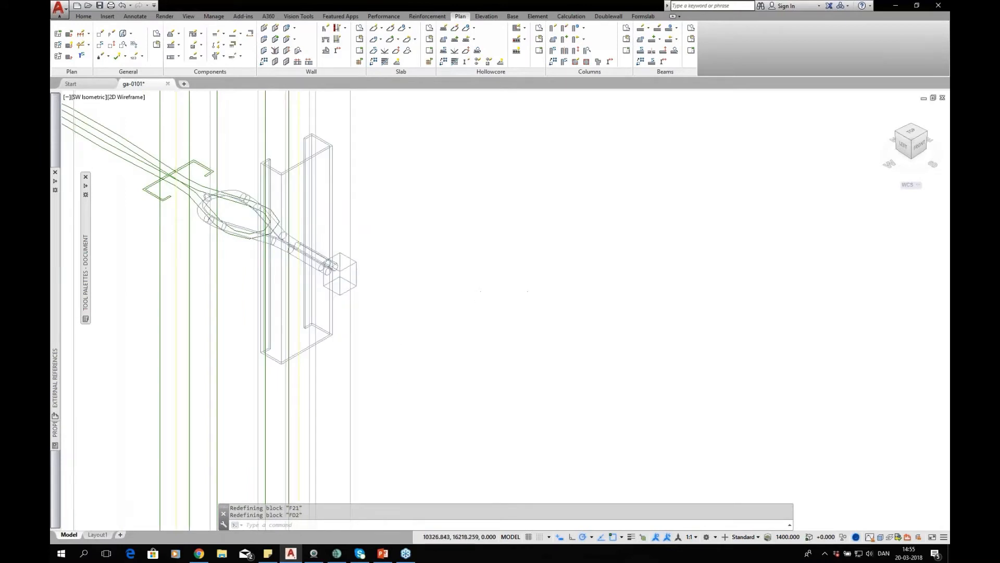
scroll(504, 305, "down", 4)
scroll(468, 276, "down", 2)
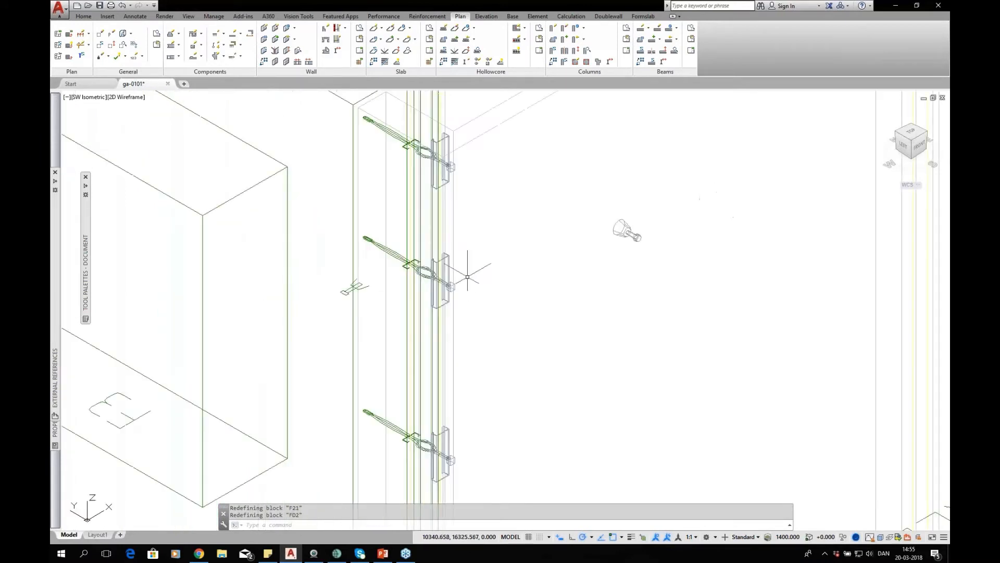
middle_click_drag(492, 277, 476, 299)
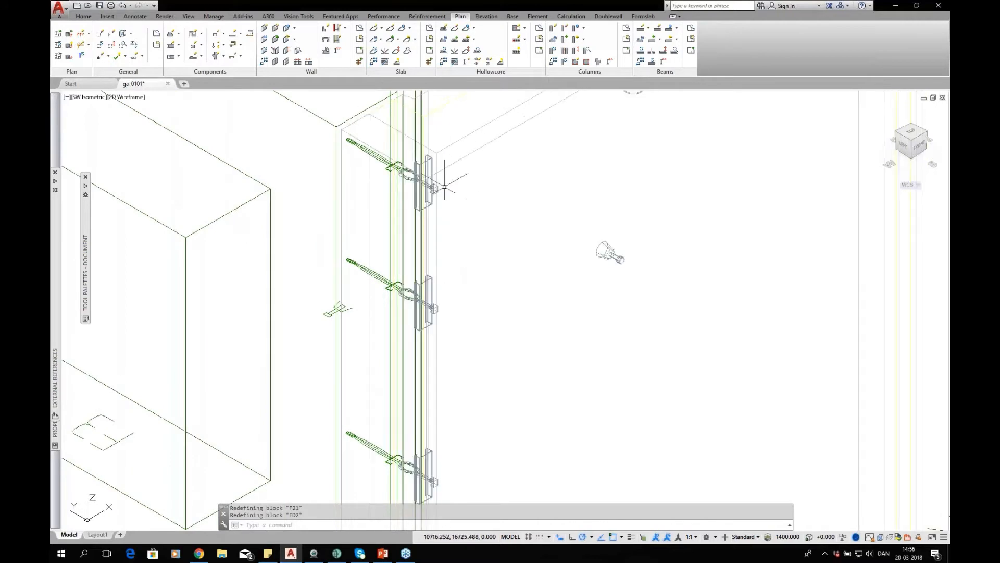
scroll(528, 219, "down", 4)
middle_click_drag(525, 221, 460, 296)
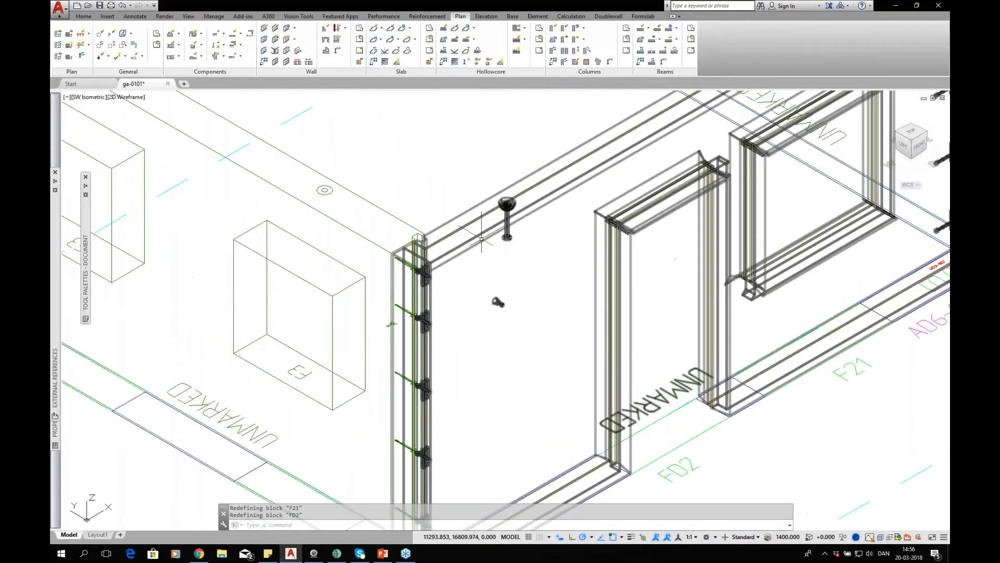
scroll(481, 237, "down", 2)
Set the wall's presentation back to Wireframe and save the drawing
left_click(503, 216)
left_click(131, 35)
left_click(136, 47)
left_click(407, 233)
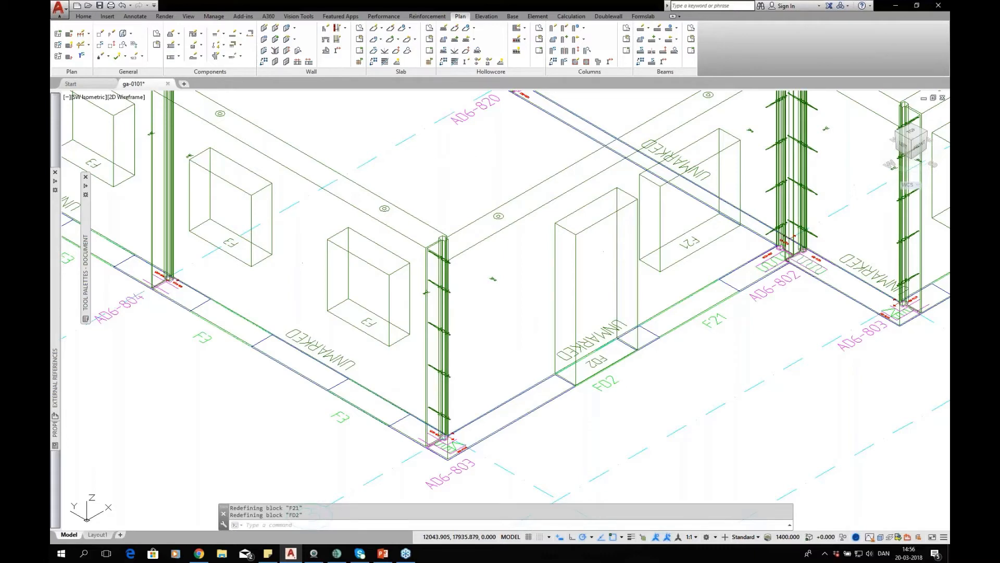
key("ctrl+s")
Return to the top view of the whole floor plan
scroll(348, 181, "down", 6)
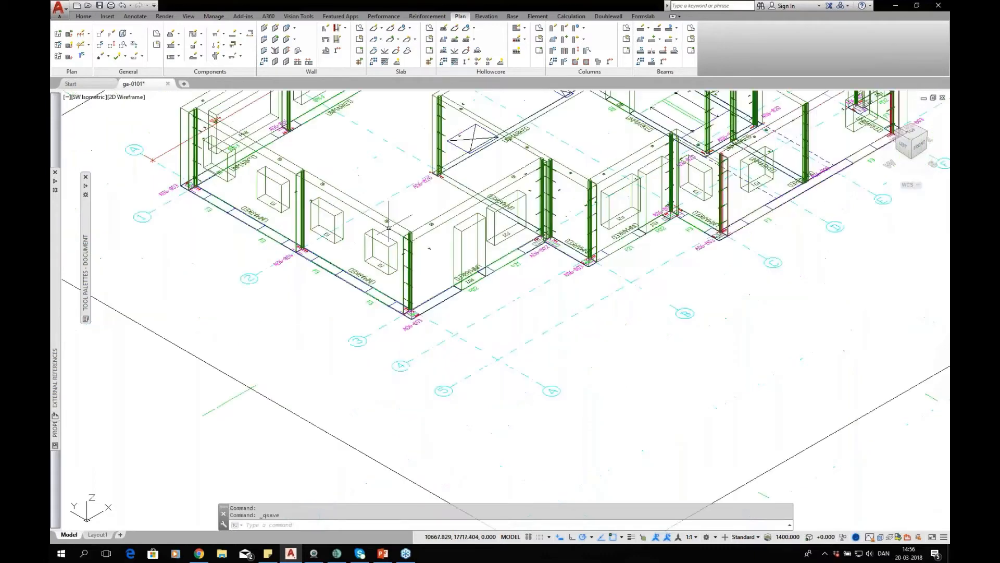
scroll(442, 187, "up", 2)
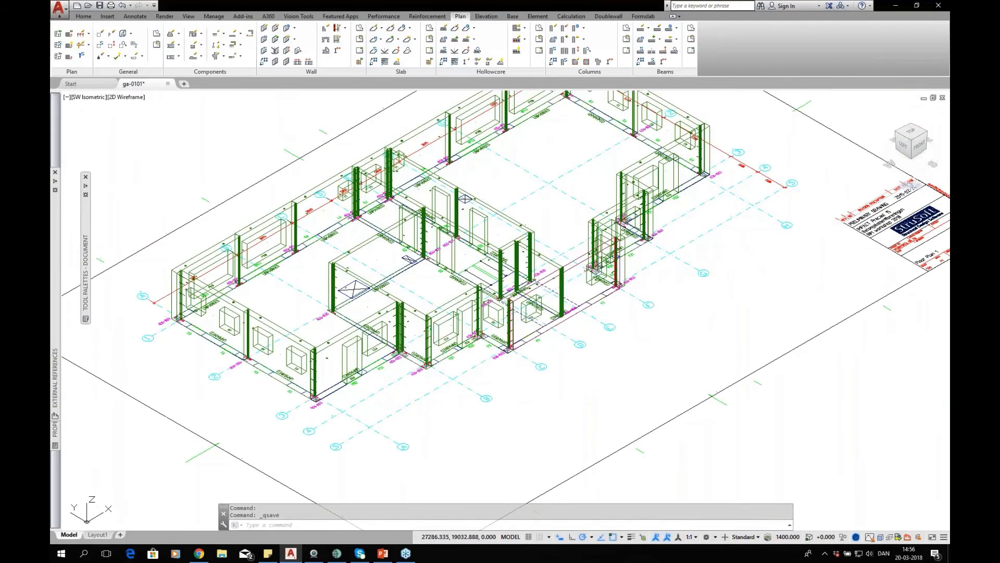
middle_click_drag(541, 191, 538, 199)
middle_click_drag(606, 203, 594, 224)
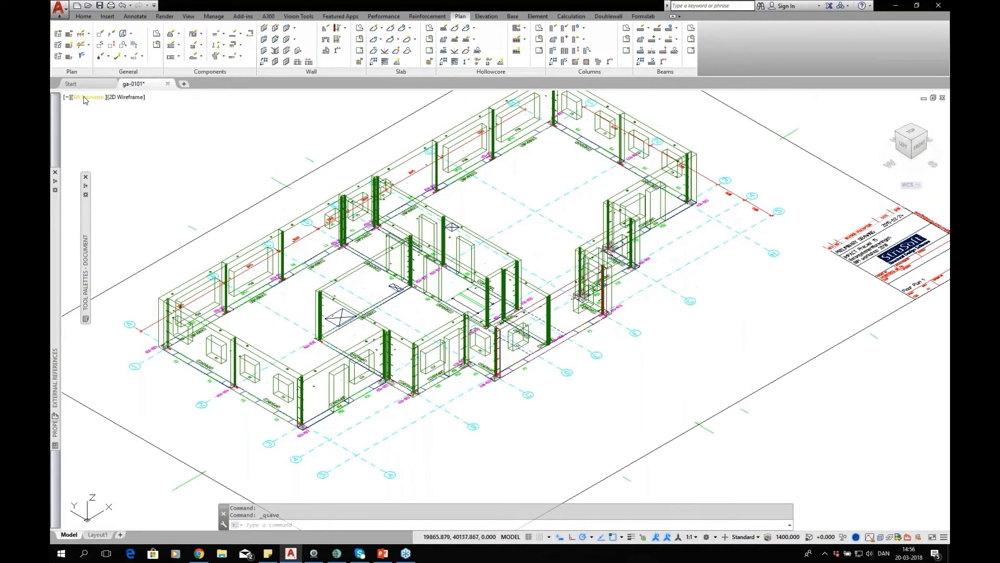
left_click(87, 97)
left_click(107, 121)
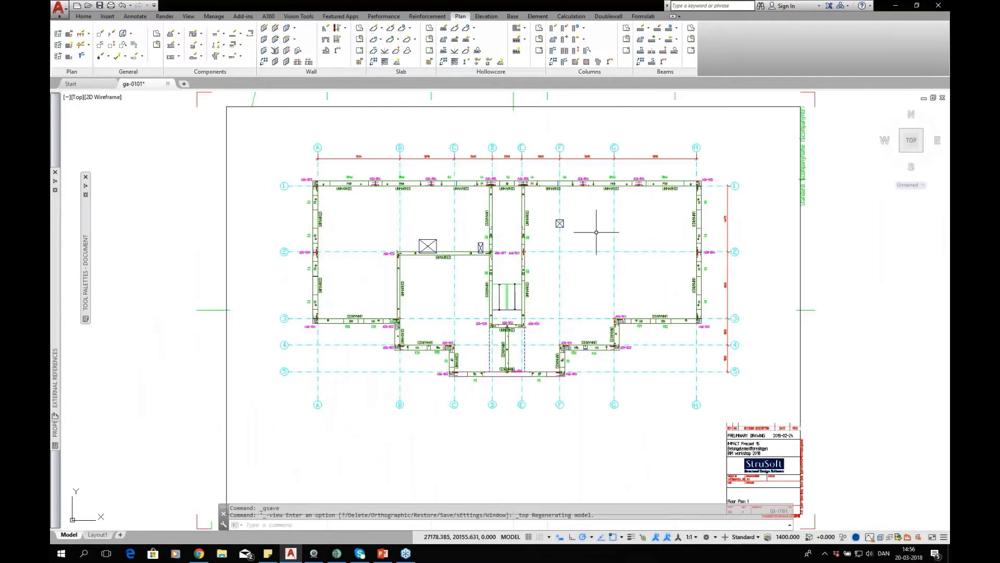
middle_click_drag(560, 262, 547, 238)
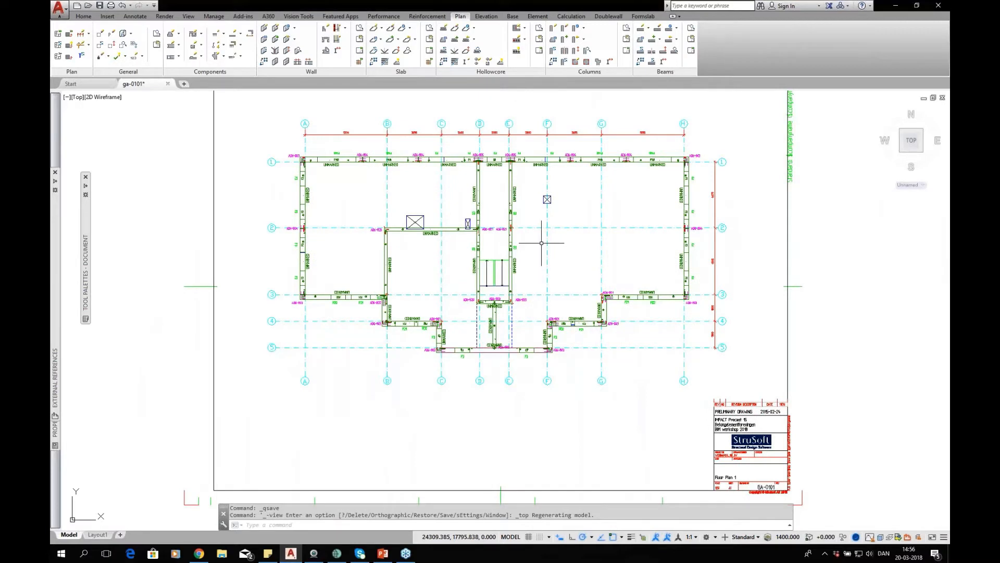
Switch to IMPACT Project Manager, open its Model View, and return to the drawing
left_click(337, 553)
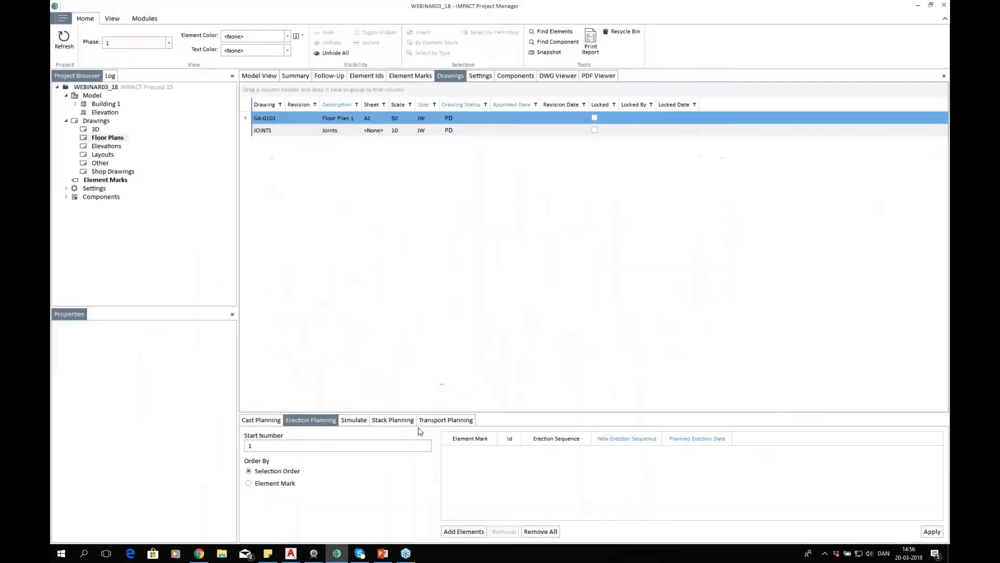
left_click(263, 76)
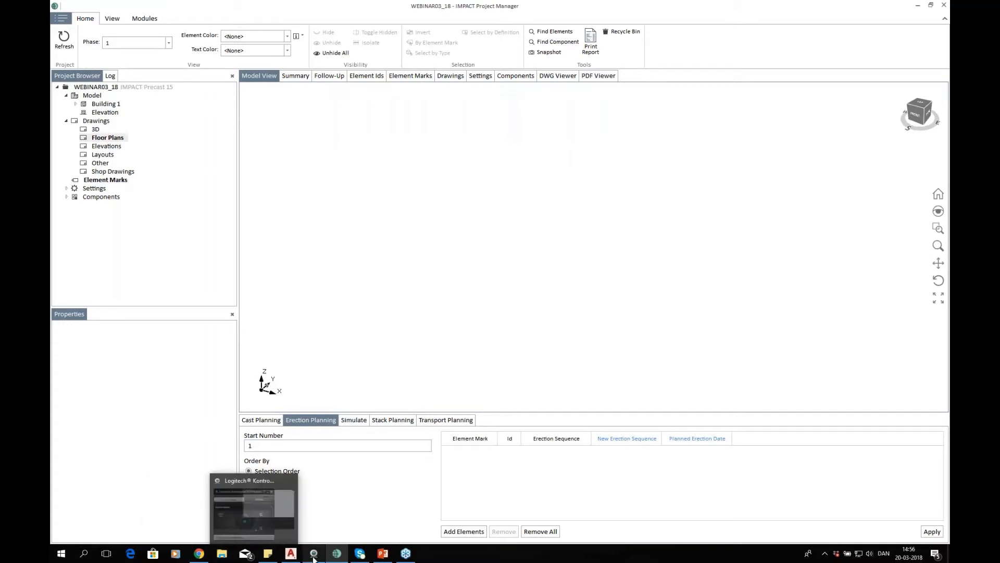
left_click(290, 554)
scroll(442, 237, "up", 5)
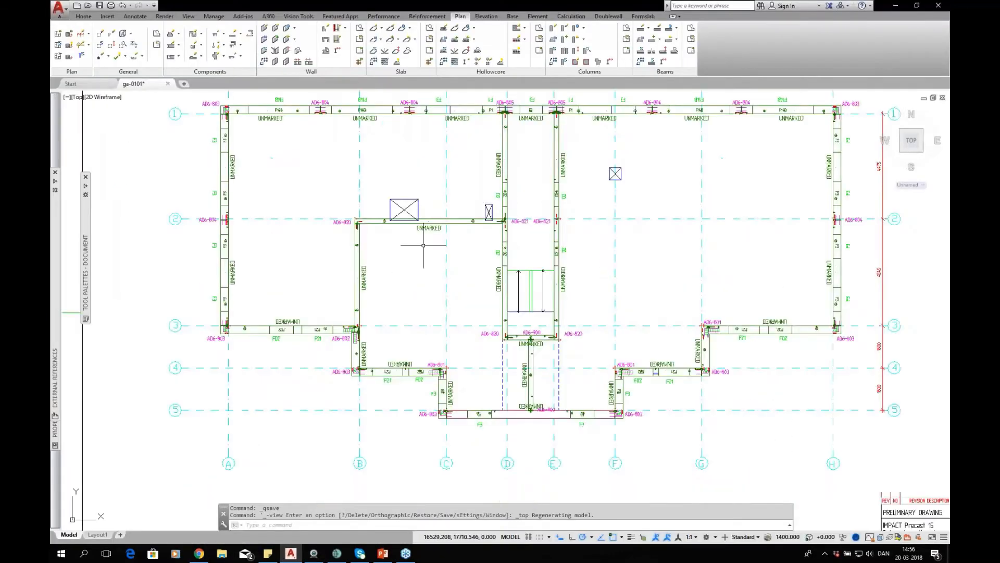
Select the interior plain walls around the stair core and save them as wall elements with the default element marks
left_click(319, 290)
left_click(436, 215)
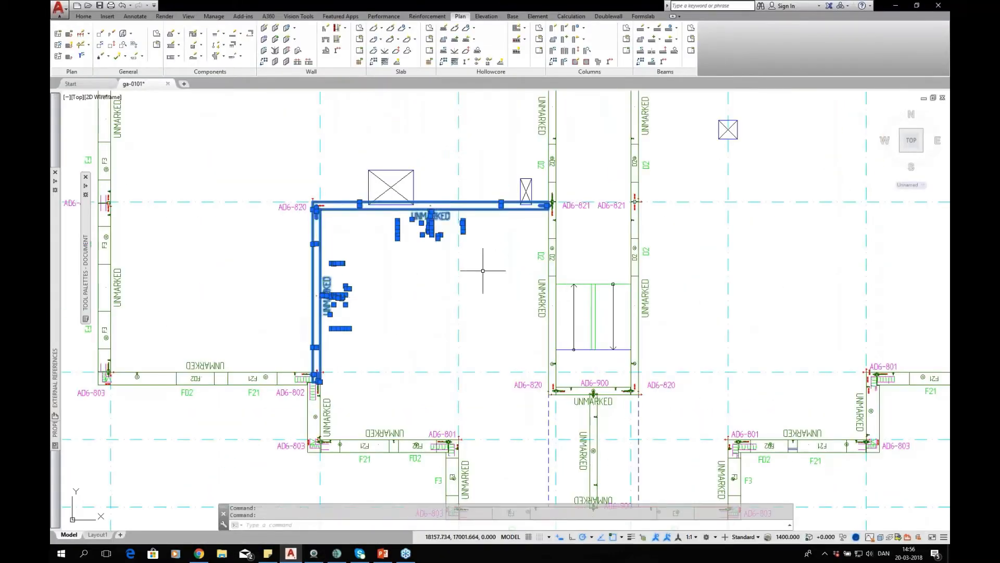
middle_click_drag(553, 116, 539, 195)
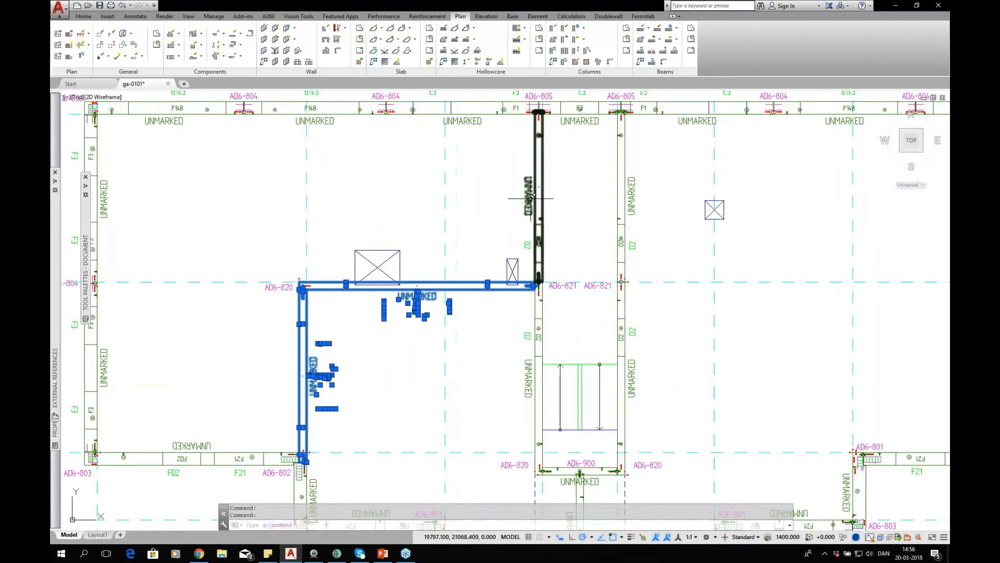
left_click(539, 195)
left_click(540, 380)
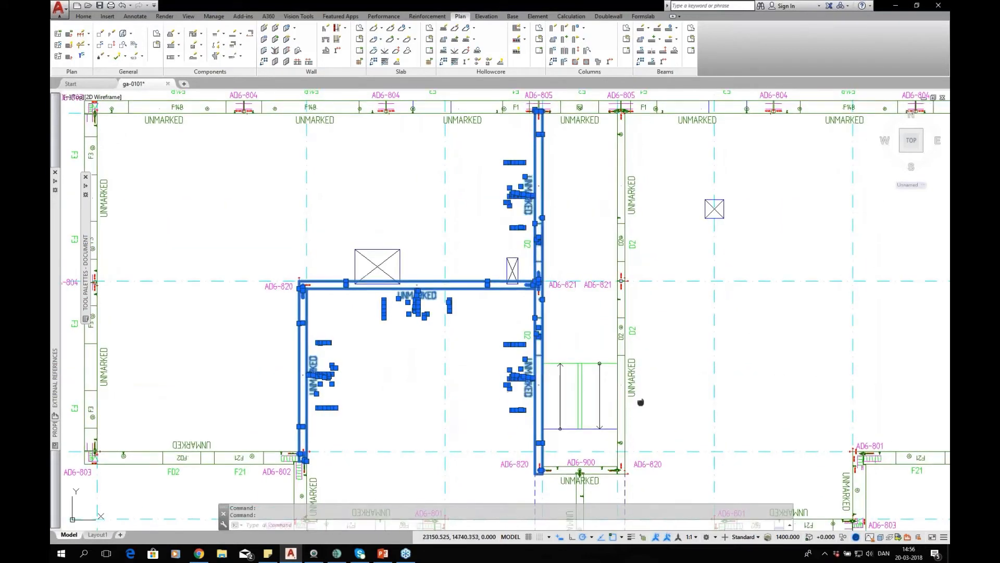
middle_click_drag(641, 402, 596, 279)
left_click(534, 345)
left_click(528, 402)
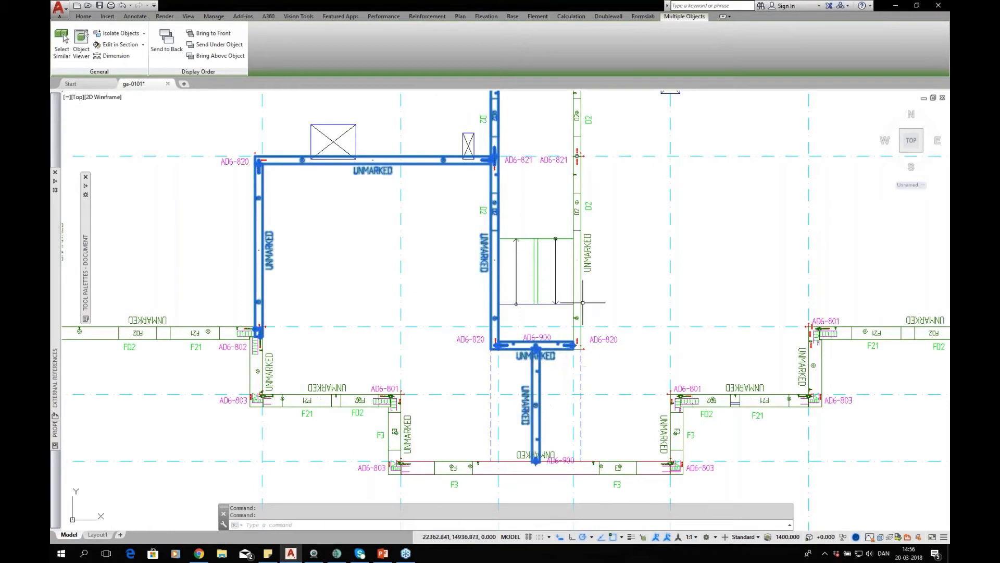
left_click(577, 263)
middle_click_drag(606, 154, 599, 262)
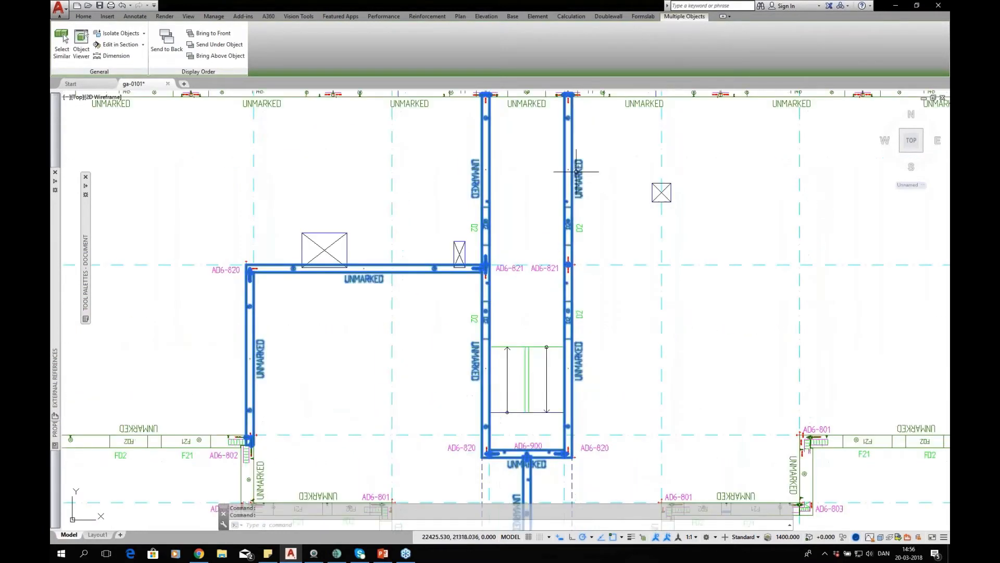
left_click(459, 16)
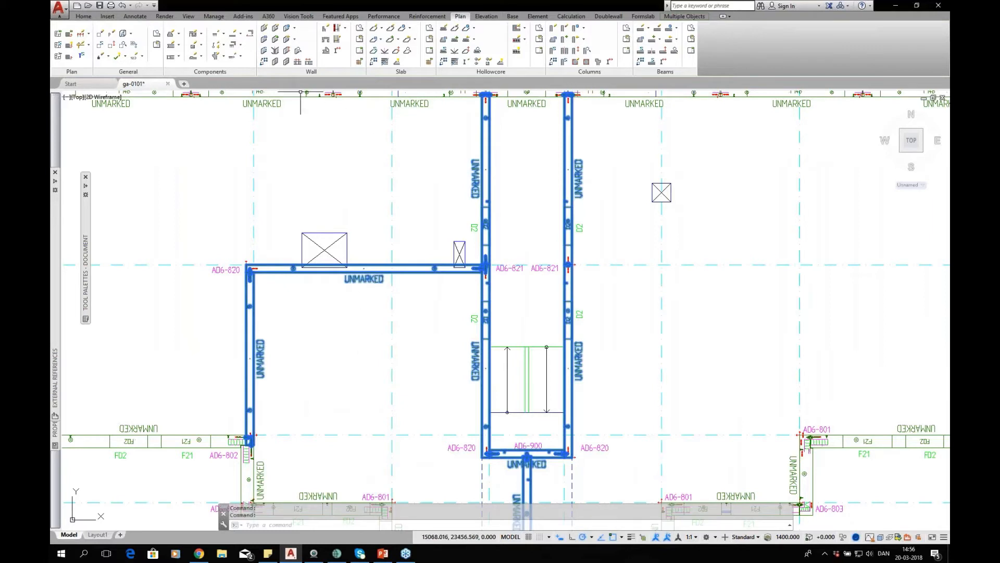
middle_click_drag(451, 260, 506, 227)
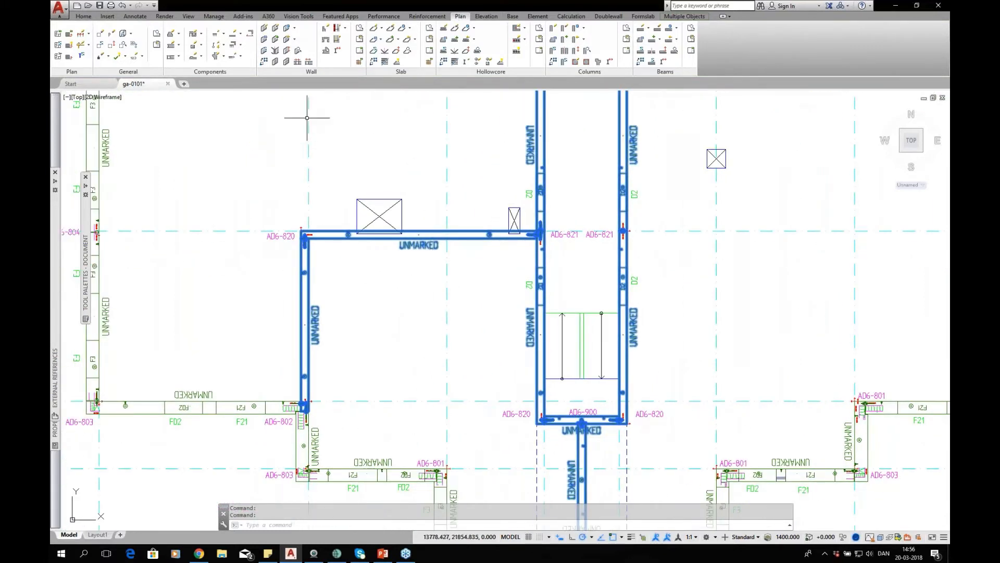
middle_click_drag(354, 194, 355, 217)
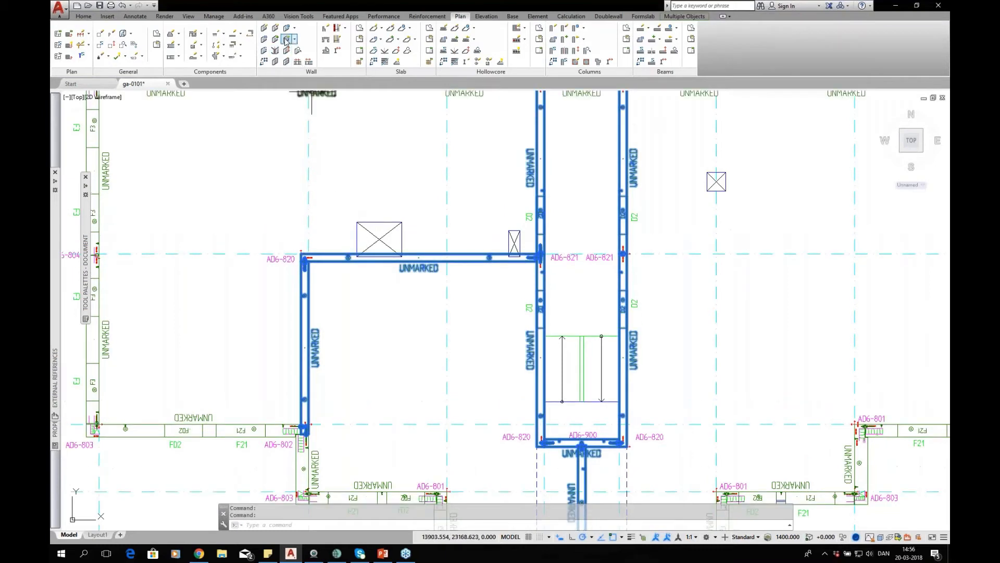
left_click(288, 29)
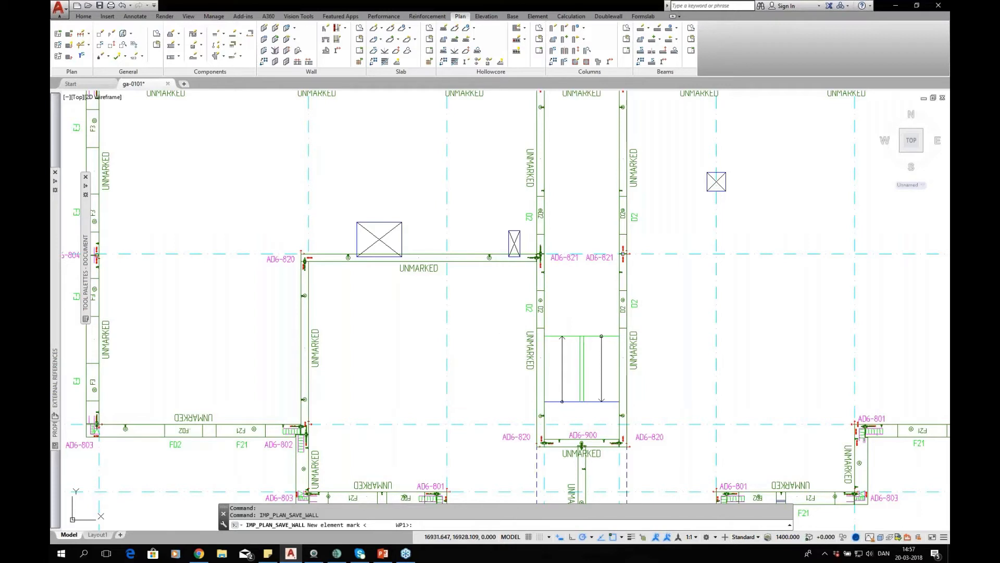
key("Return")
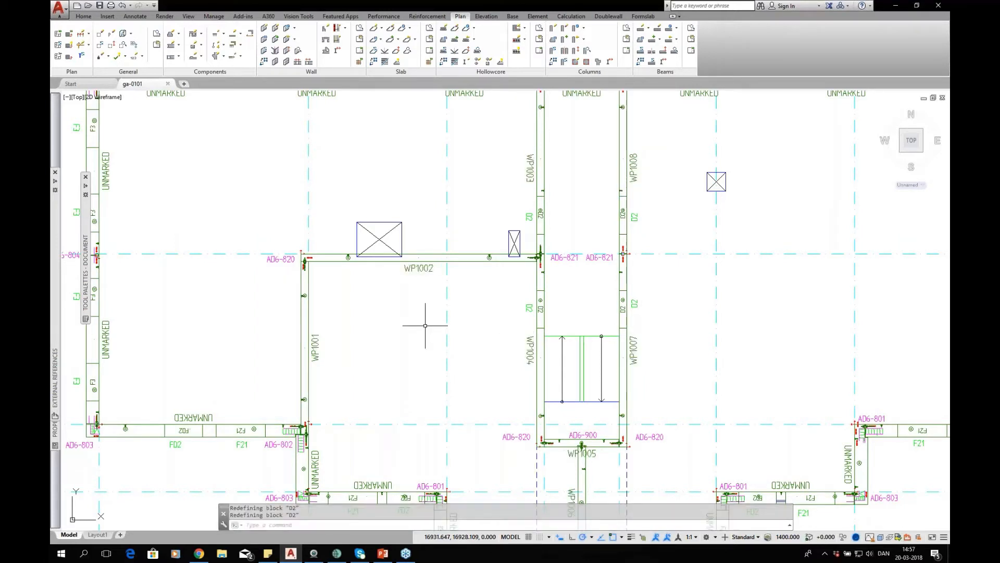
Switch to IMPACT Project Manager to review the saved plain walls in 3D, then return to the drawing
scroll(425, 325, "down", 2)
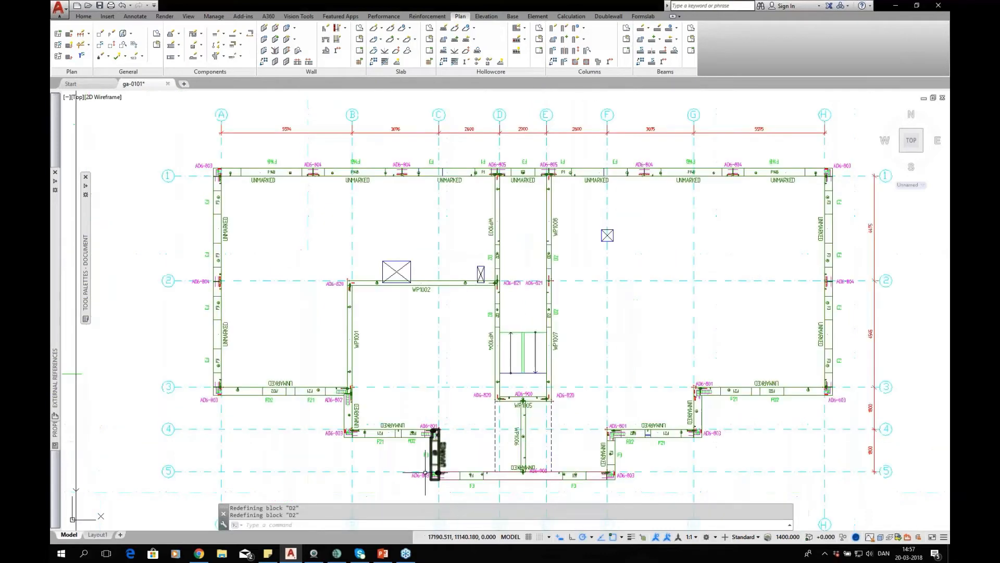
left_click(336, 555)
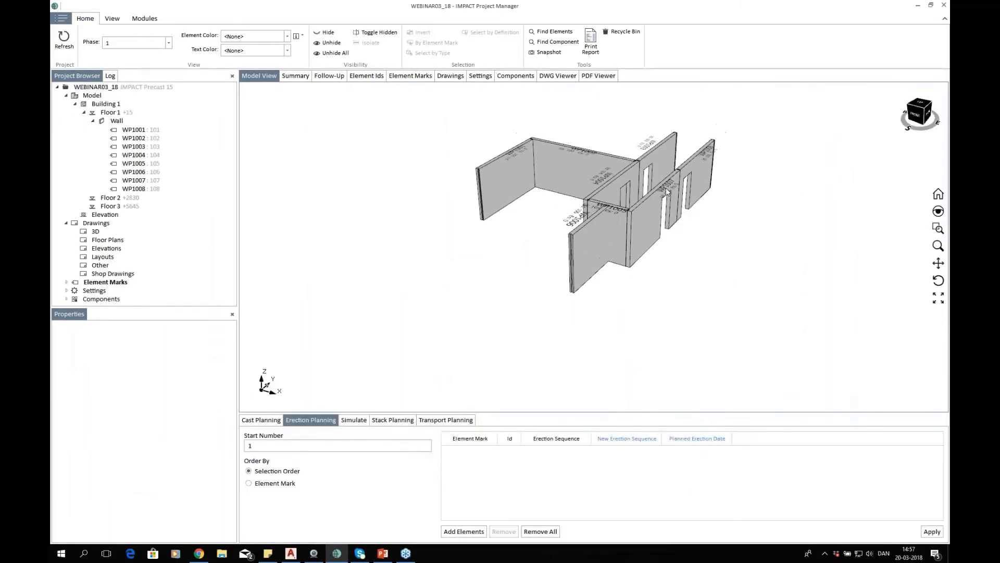
middle_click_drag(667, 193, 617, 224)
scroll(588, 313, "up", 2)
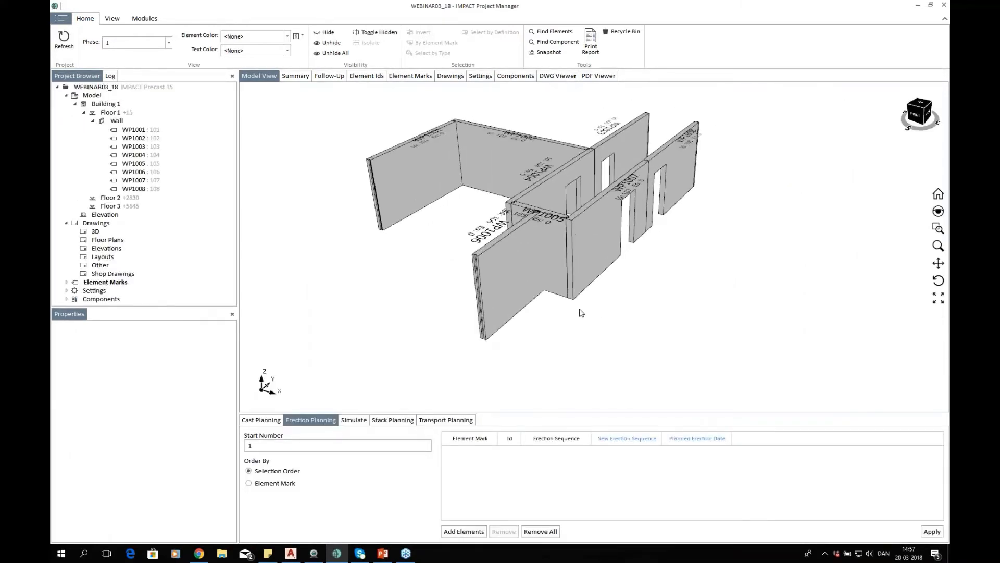
scroll(581, 295, "down", 2)
middle_click_drag(612, 208, 592, 220)
left_click(290, 554)
Save all remaining walls of the floor plan as Sandwich wall elements, accepting the default SW1 element mark
scroll(526, 216, "down", 2)
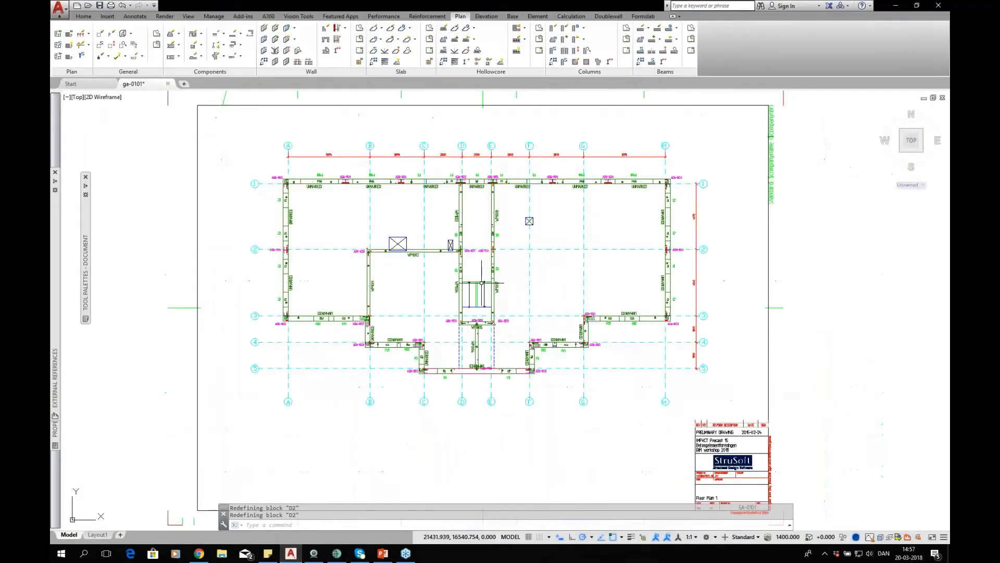
scroll(524, 201, "down", 1)
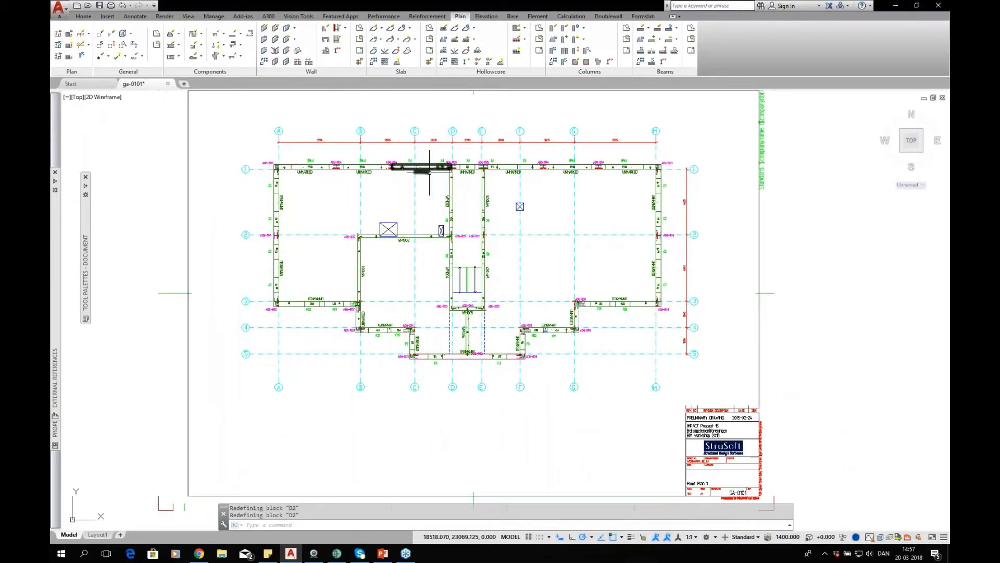
left_click(286, 28)
left_click(513, 426)
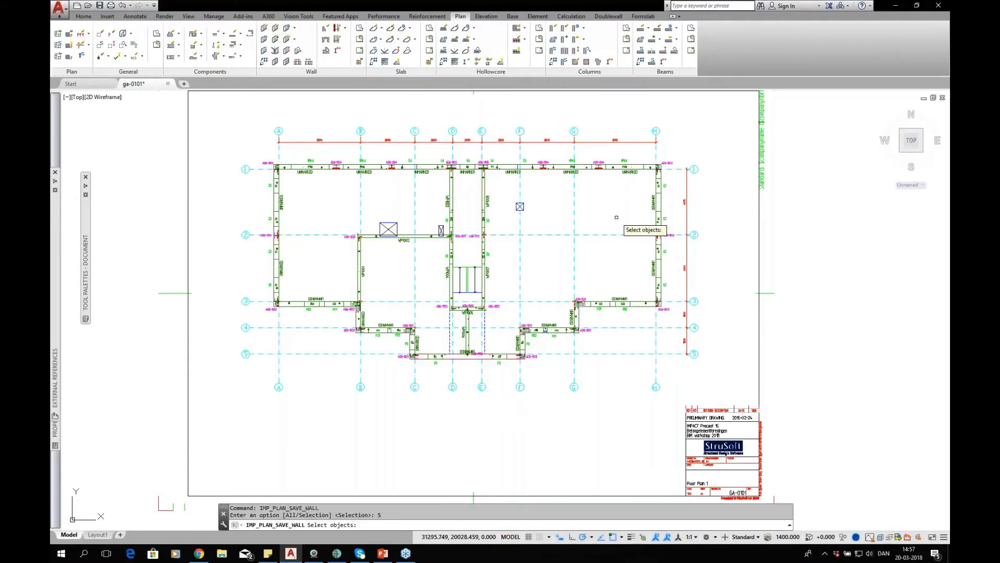
left_click(700, 137)
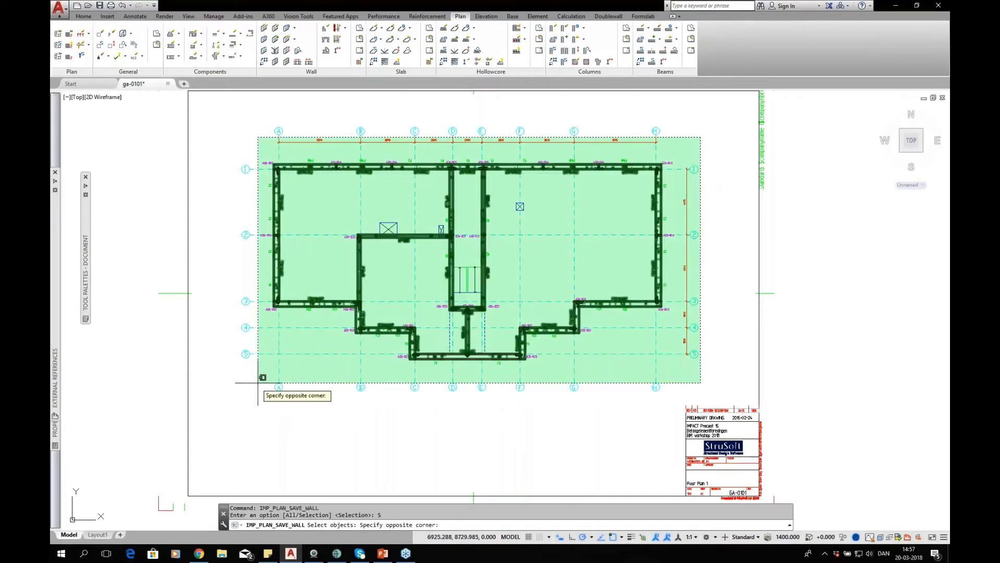
left_click(243, 385)
key("Return")
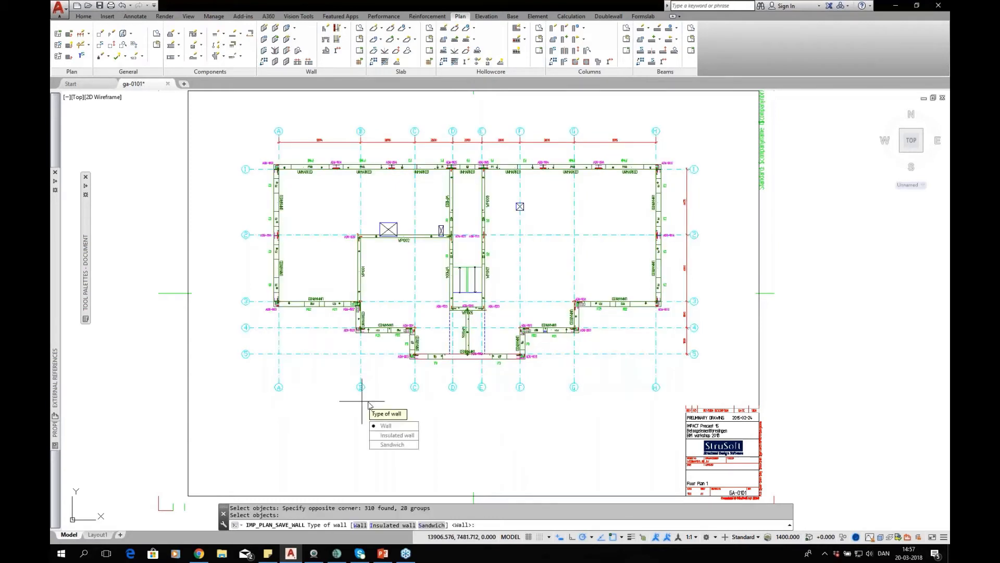
left_click(392, 444)
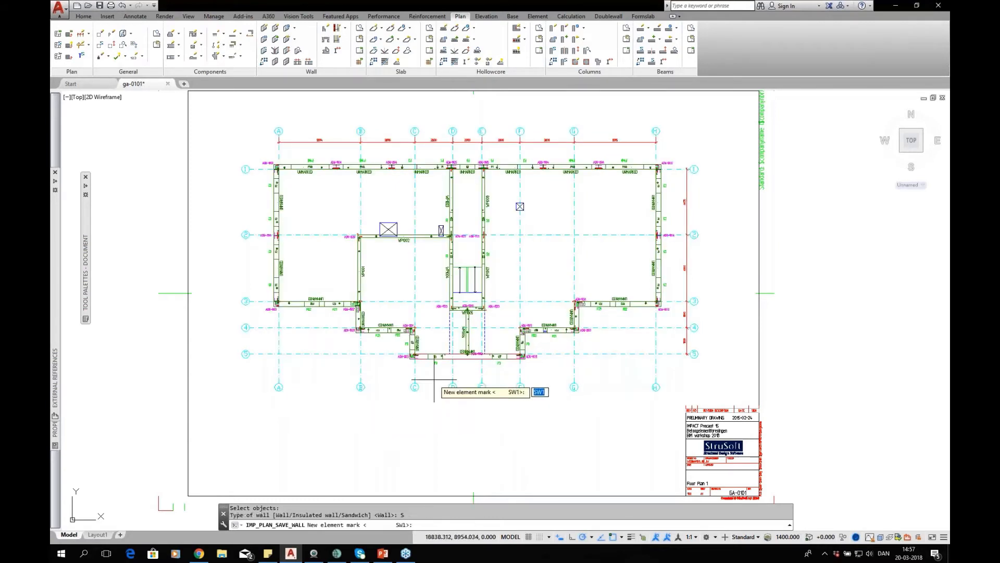
key("Right")
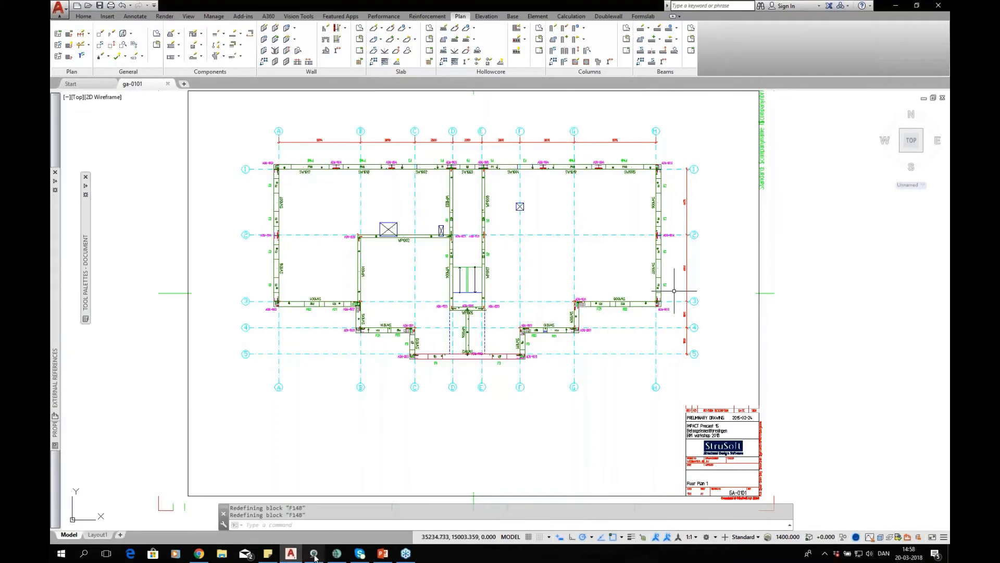
Switch to IMPACT Project Manager, refresh the model, and review the sandwich and plain walls in 3D
left_click(337, 553)
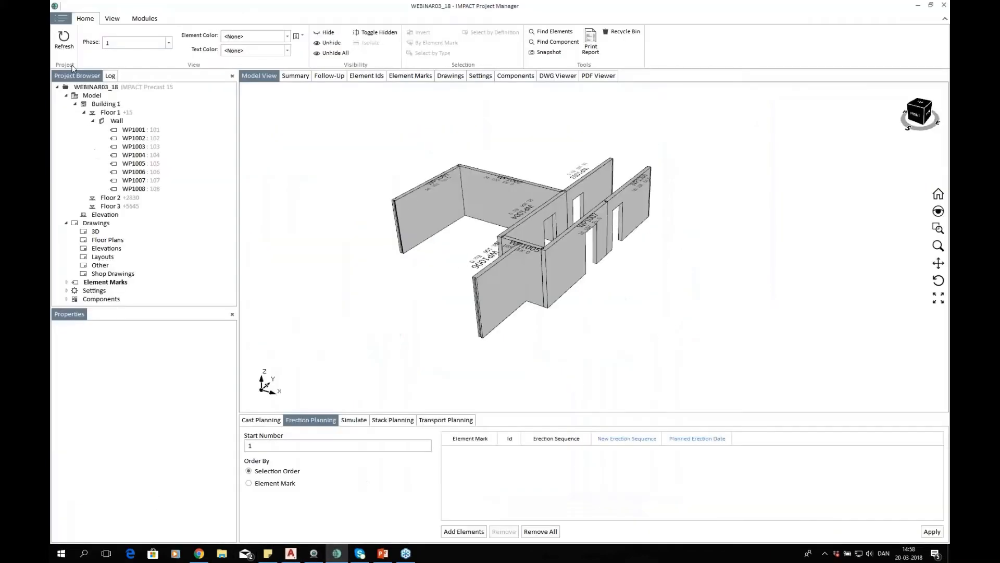
left_click(64, 38)
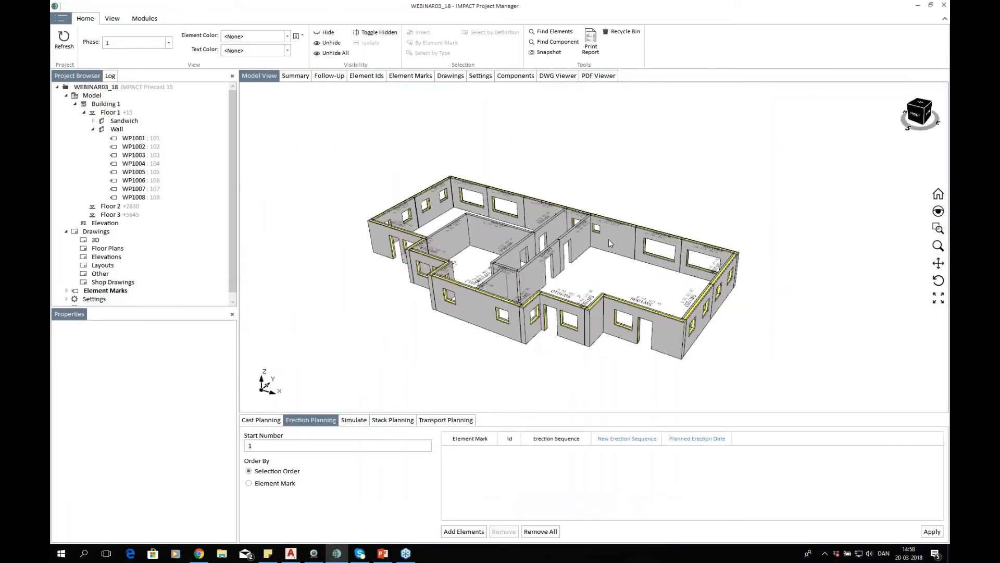
scroll(673, 339, "up", 10)
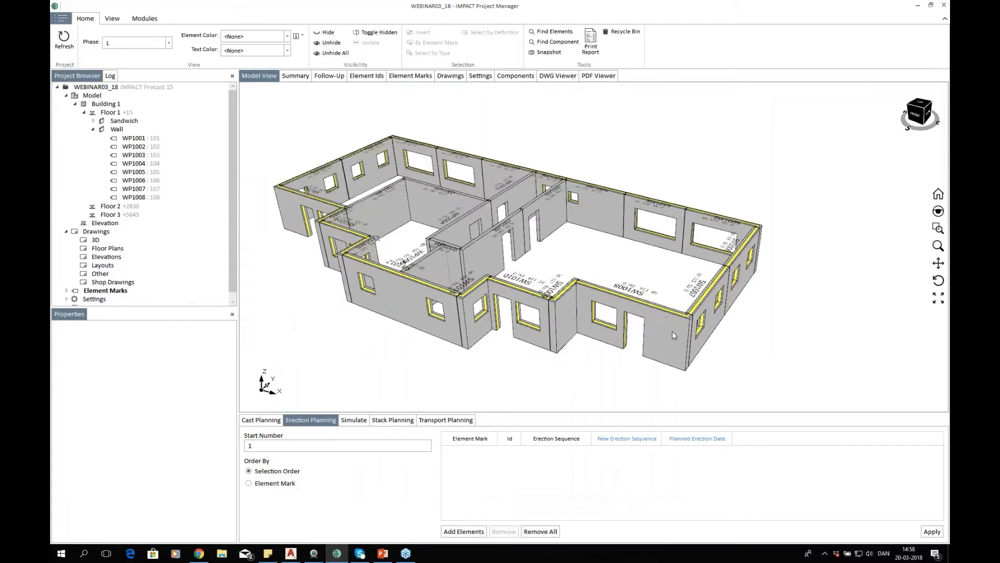
scroll(635, 203, "down", 8)
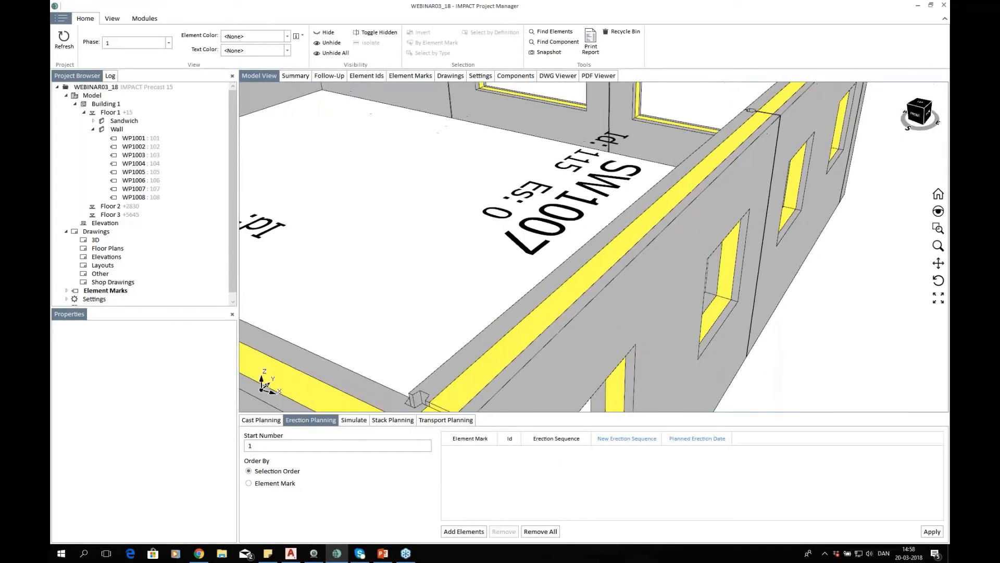
scroll(635, 203, "down", 10)
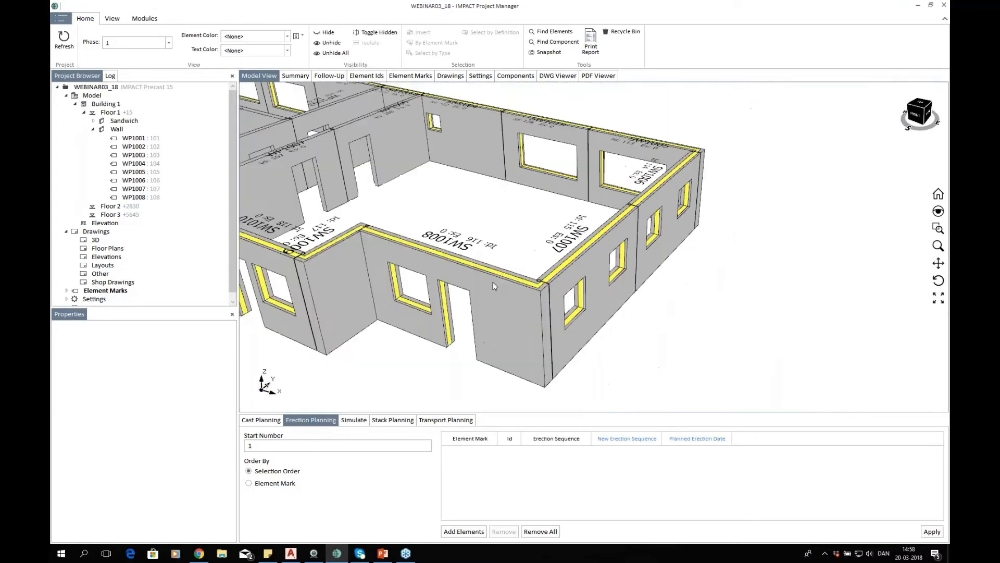
scroll(520, 282, "up", 3)
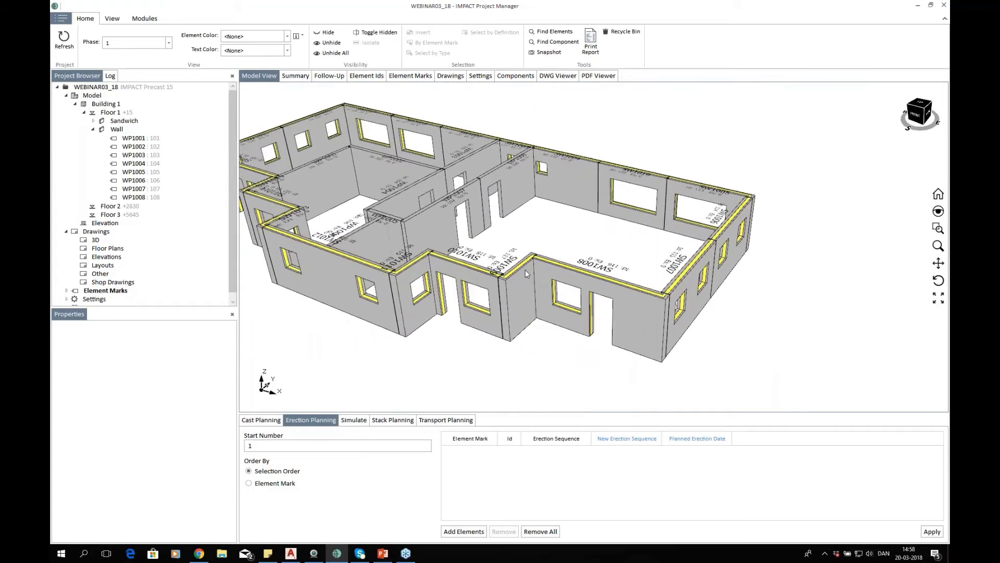
middle_click_drag(446, 290, 574, 274)
middle_click_drag(556, 173, 510, 191)
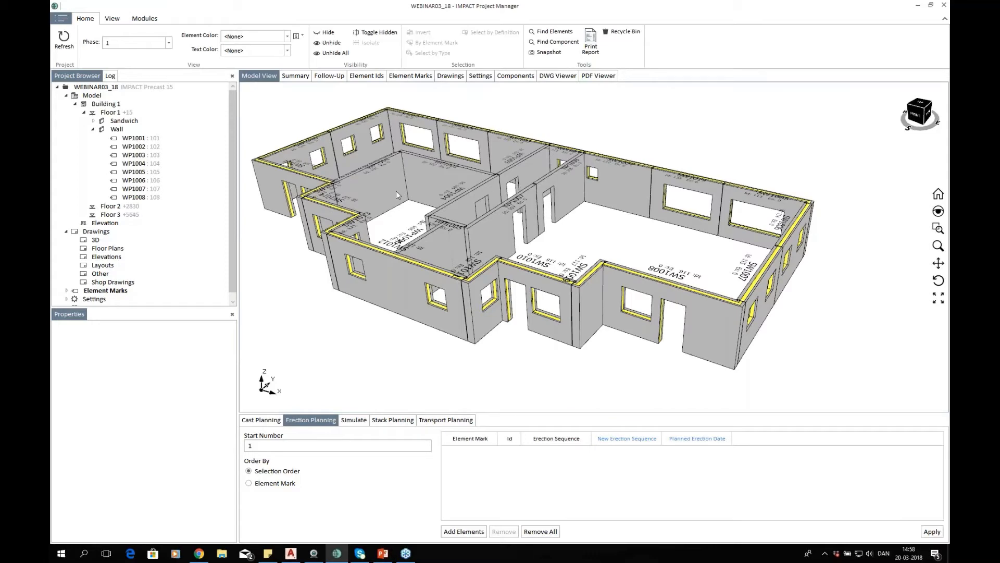
Return to the floor plan drawing and save it
left_click(291, 553)
mouse_move(542, 262)
middle_mouse_down()
mouse_move(548, 303)
mouse_move(517, 295)
mouse_move(542, 284)
middle_mouse_up()
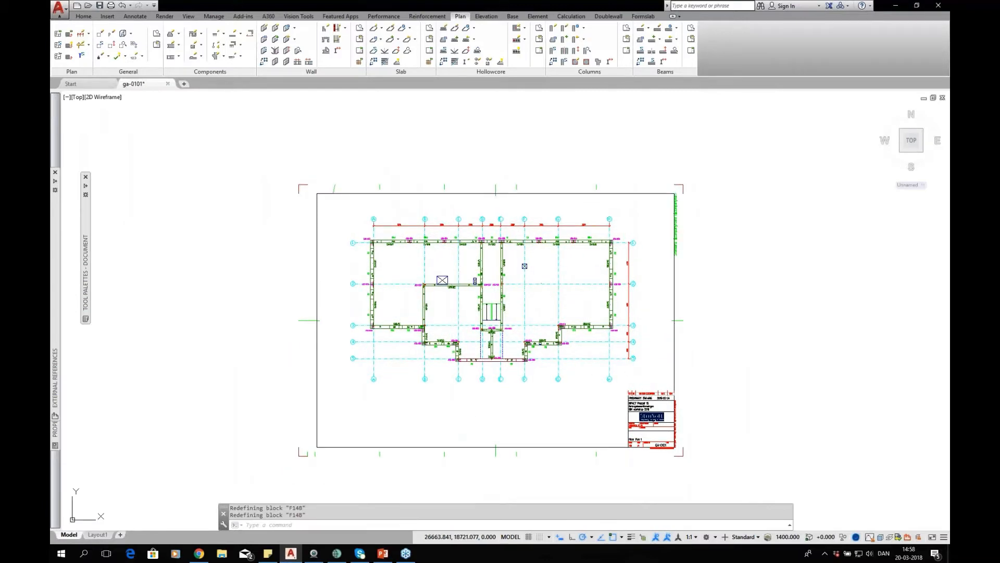
key("ctrl+s")
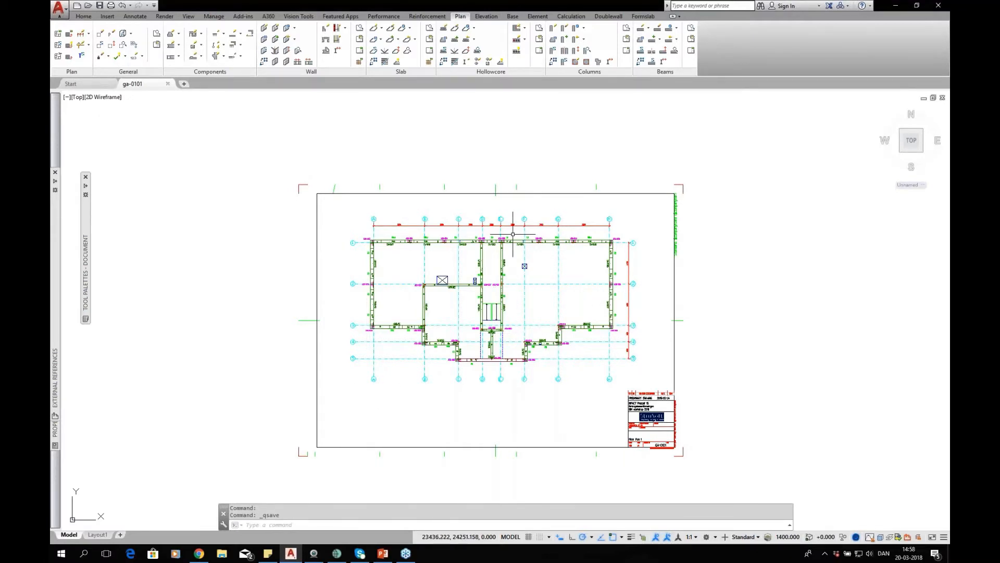
Zoom into the top exterior wall to inspect its new element marks and joint anchor symbols
scroll(513, 234, "up", 10)
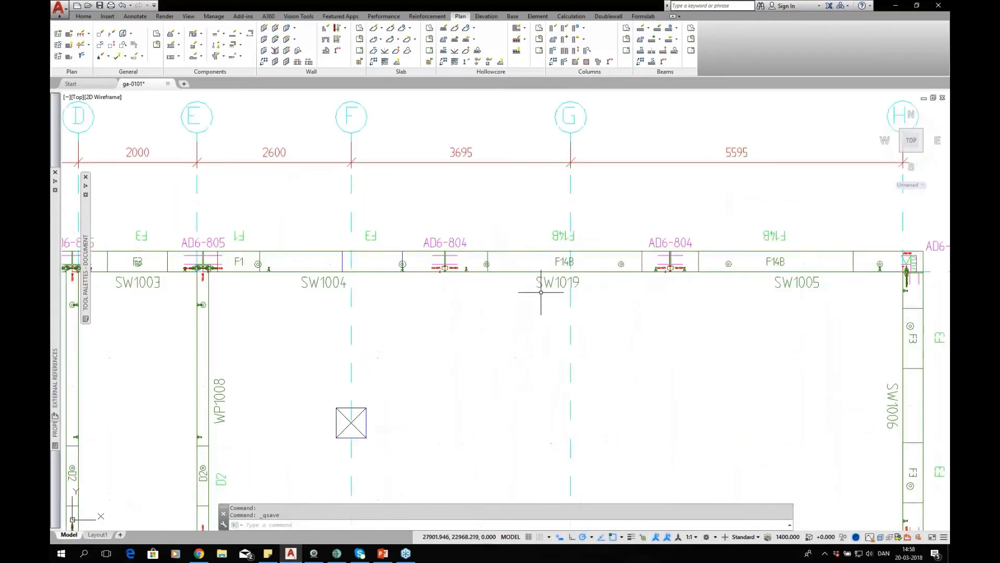
scroll(625, 235, "up", 6)
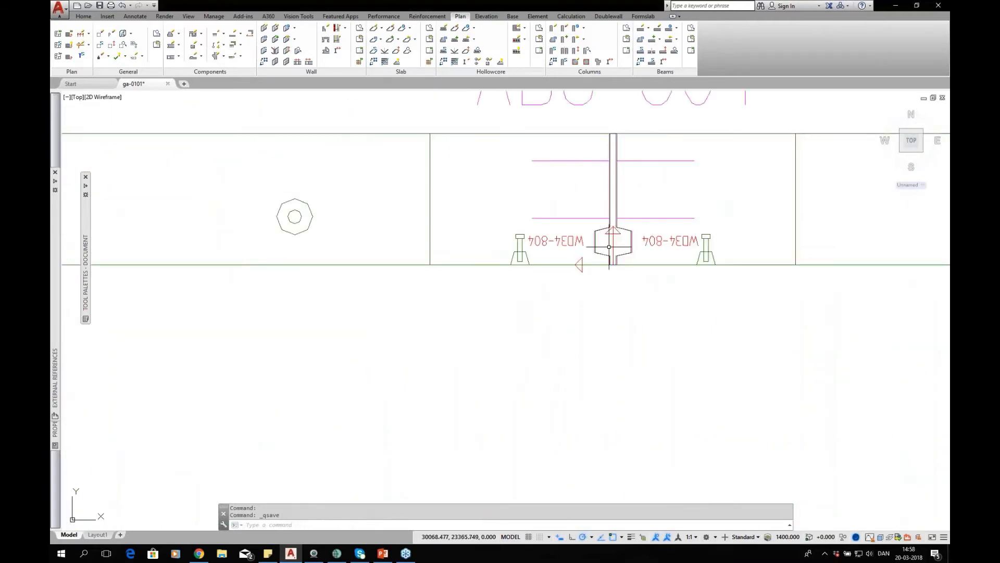
scroll(625, 244, "down", 4)
scroll(626, 244, "down", 3)
scroll(347, 250, "up", 5)
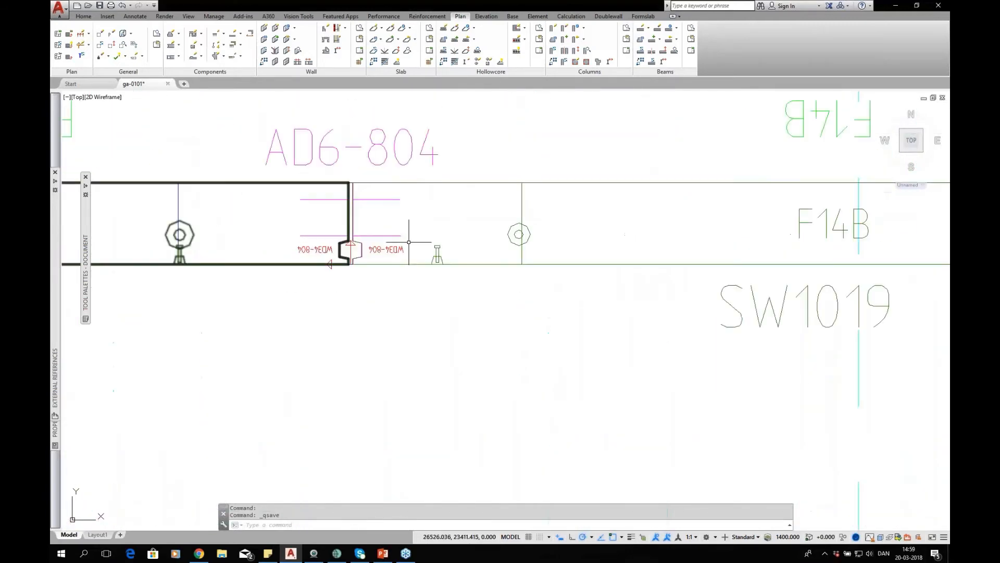
scroll(354, 250, "down", 3)
scroll(357, 297, "down", 3)
middle_click_drag(358, 298, 383, 297)
scroll(383, 298, "down", 1)
middle_click(486, 292)
middle_click(486, 292)
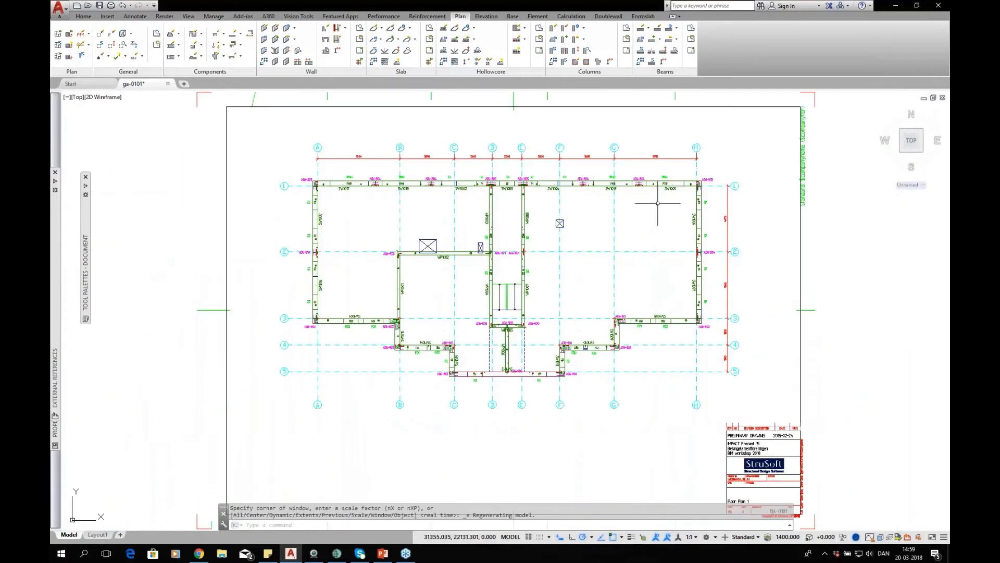
scroll(626, 180, "up", 6)
scroll(585, 245, "down", 3)
scroll(569, 223, "up", 5)
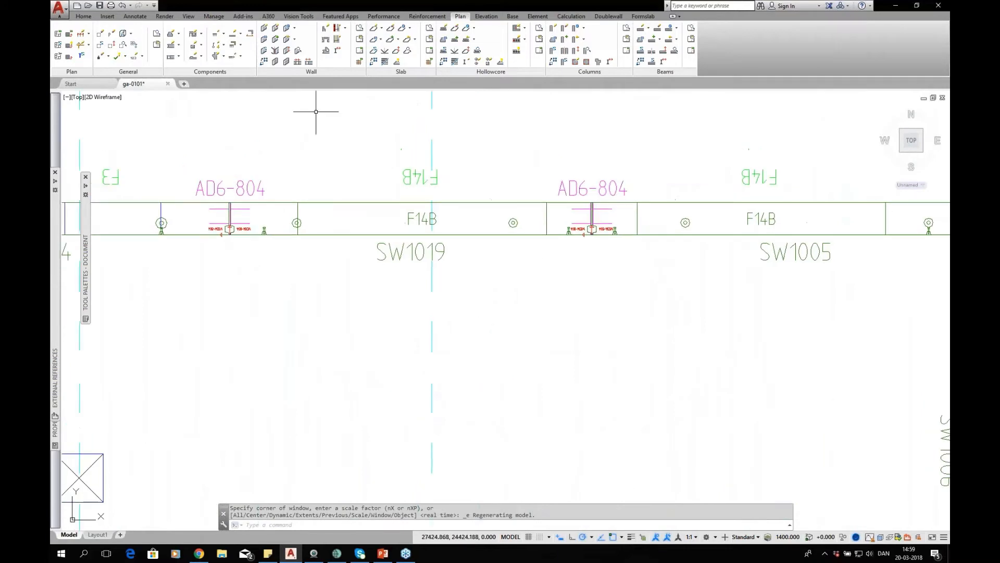
Apply the 340MM WIREBOKS CIM template to the top exterior walls SW1004, SW1019 and SW1005
left_click(241, 45)
left_click(267, 66)
scroll(552, 297, "down", 3)
left_click(659, 278)
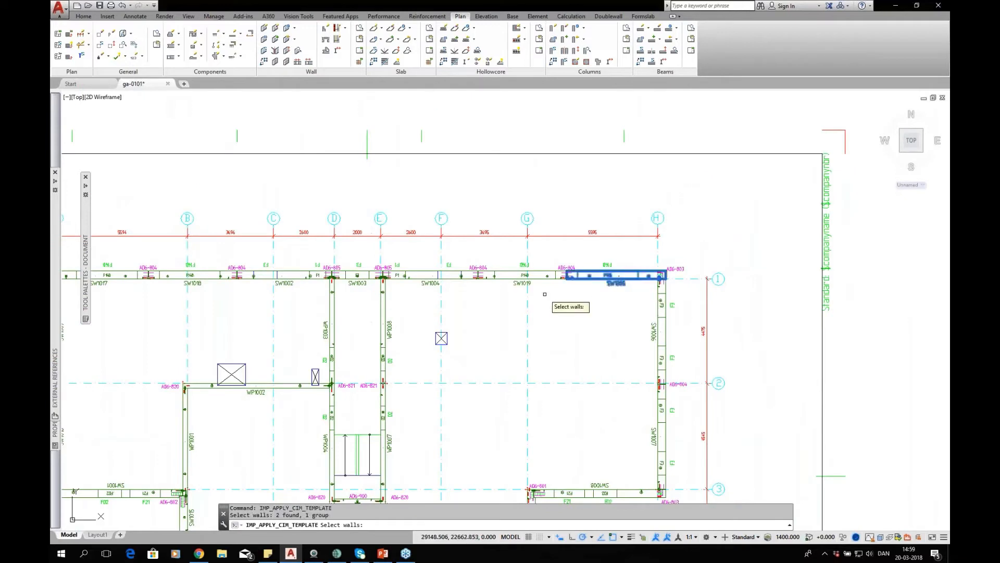
left_click(547, 278)
left_click(433, 283)
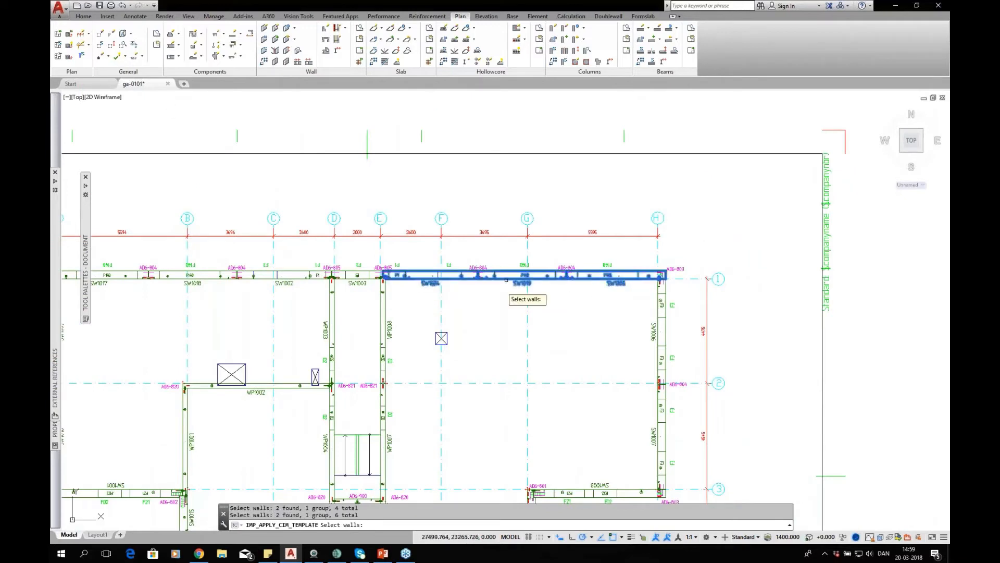
scroll(526, 261, "up", 5)
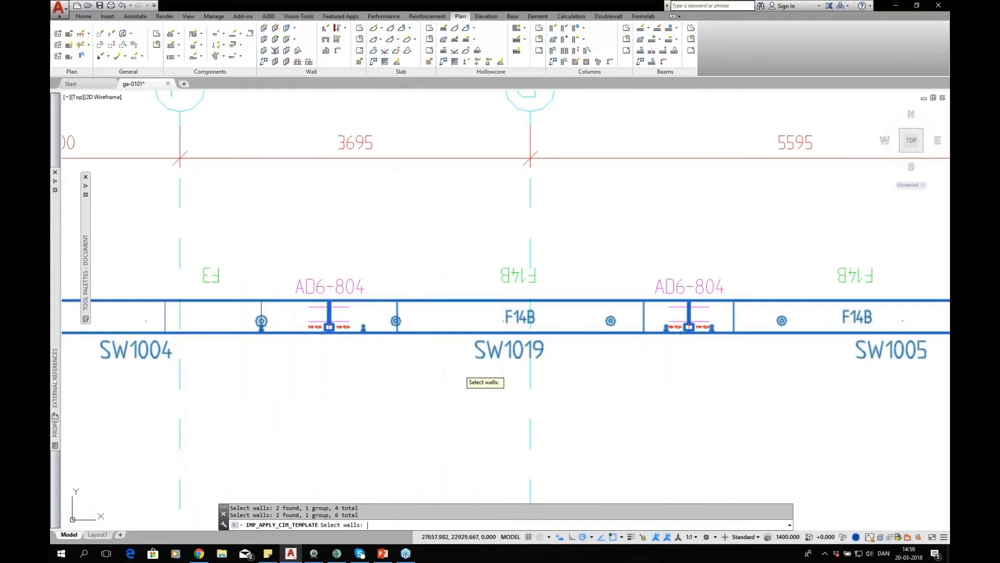
key("Return")
left_click(435, 260)
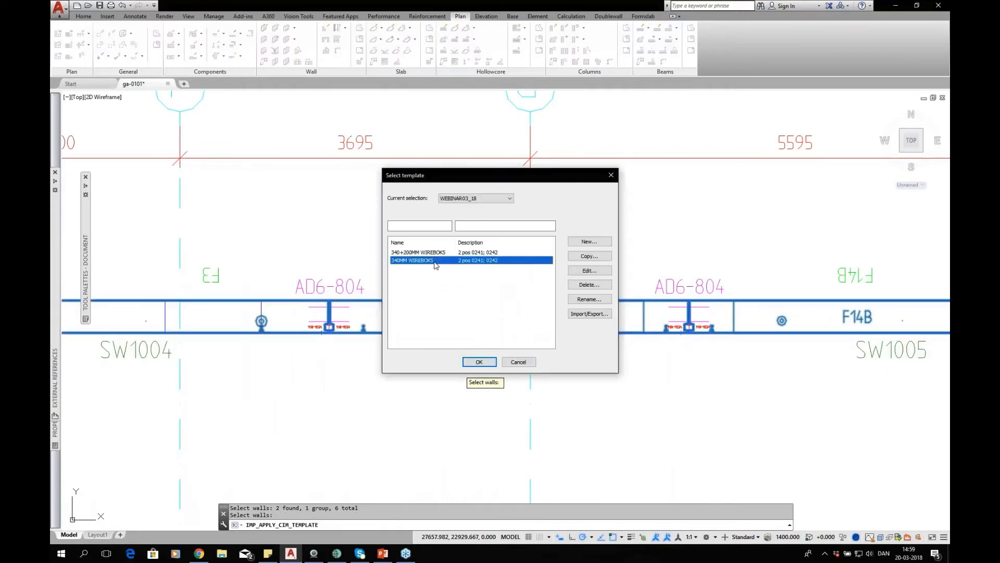
left_click(480, 360)
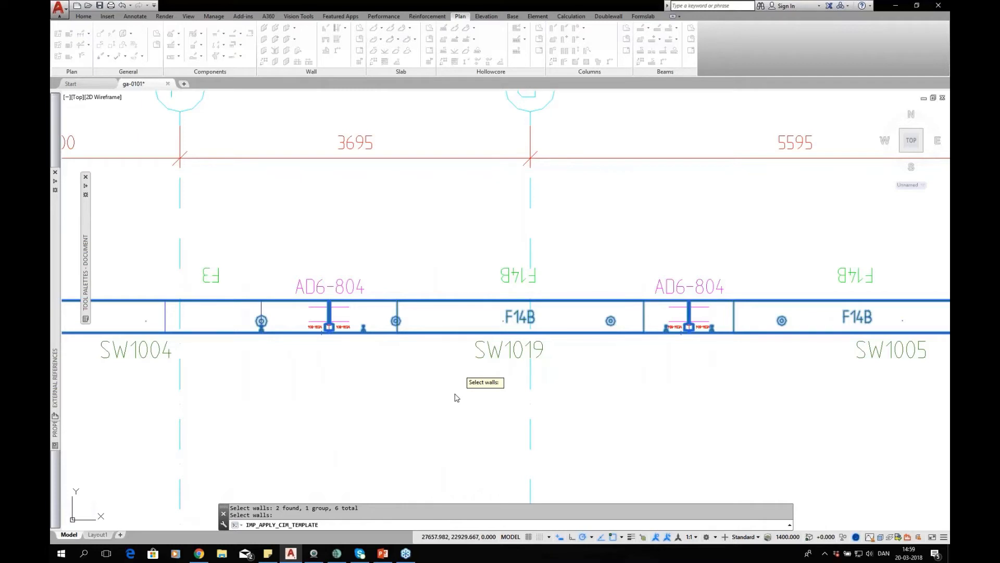
key("Return")
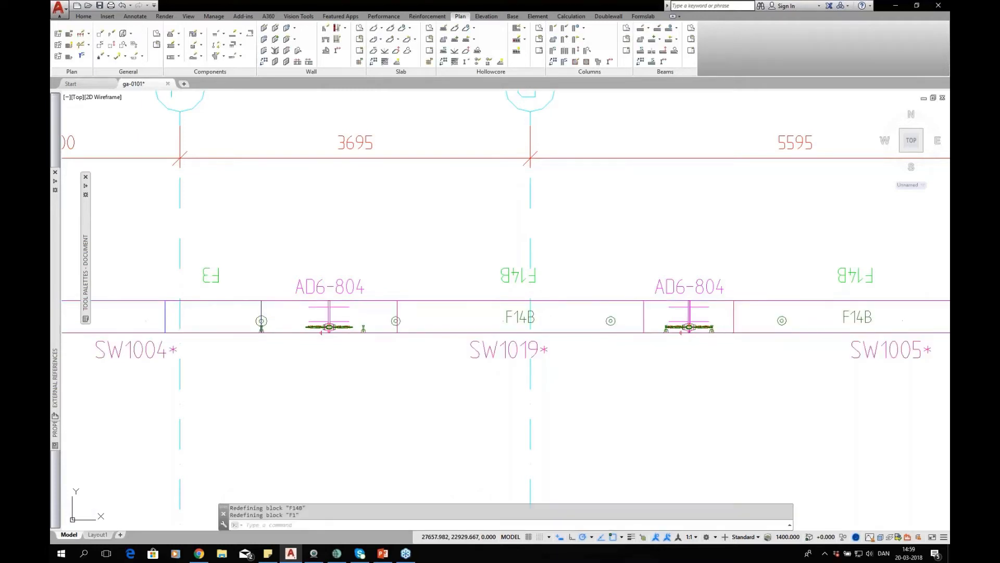
Save the three modified top walls with Save Wall, keeping each element's existing element mark
scroll(573, 385, "down", 4)
middle_click_drag(602, 402, 573, 359)
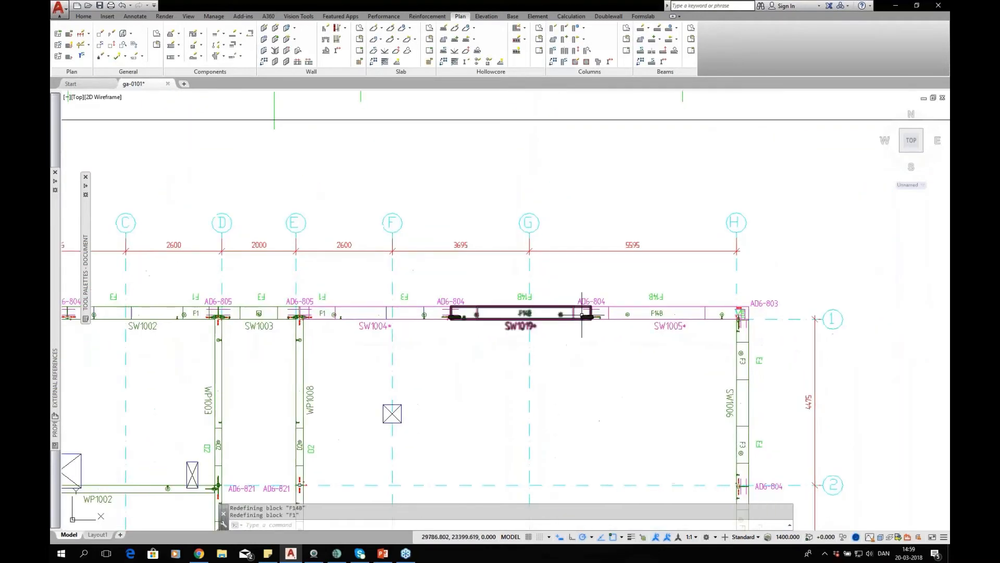
scroll(586, 311, "up", 2)
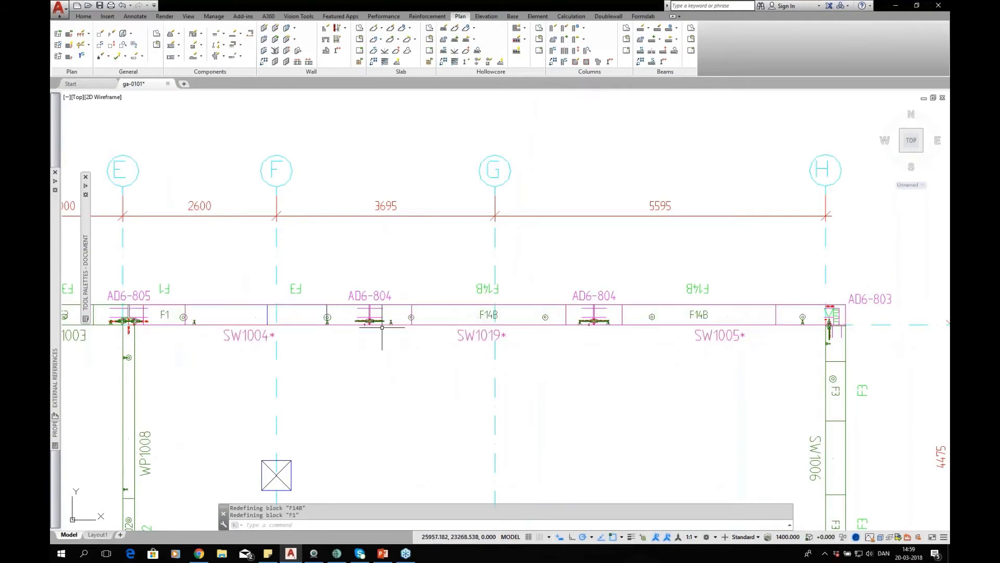
mouse_move(620, 375)
middle_mouse_down()
mouse_move(545, 329)
mouse_move(577, 349)
middle_mouse_up()
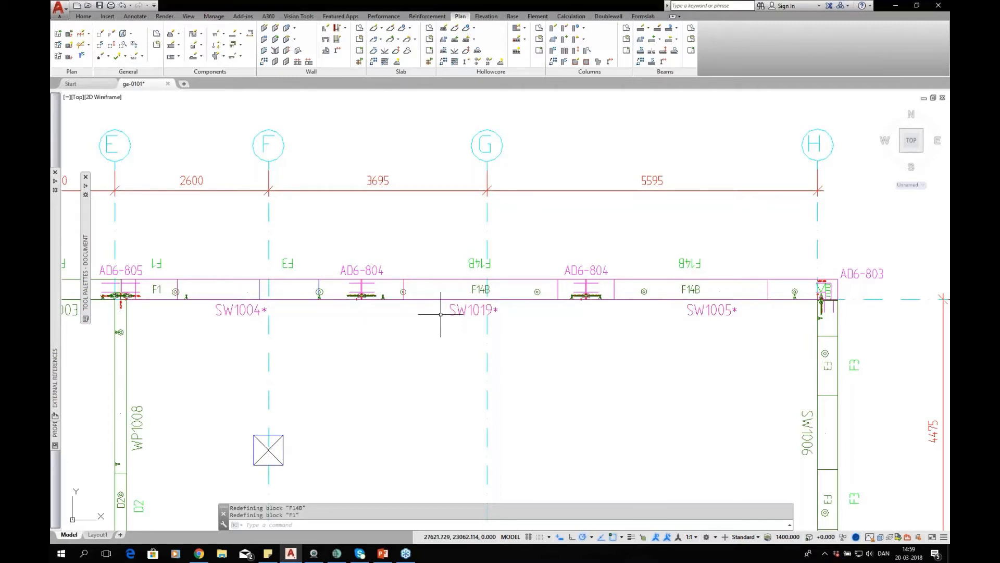
left_click(296, 28)
left_click(305, 42)
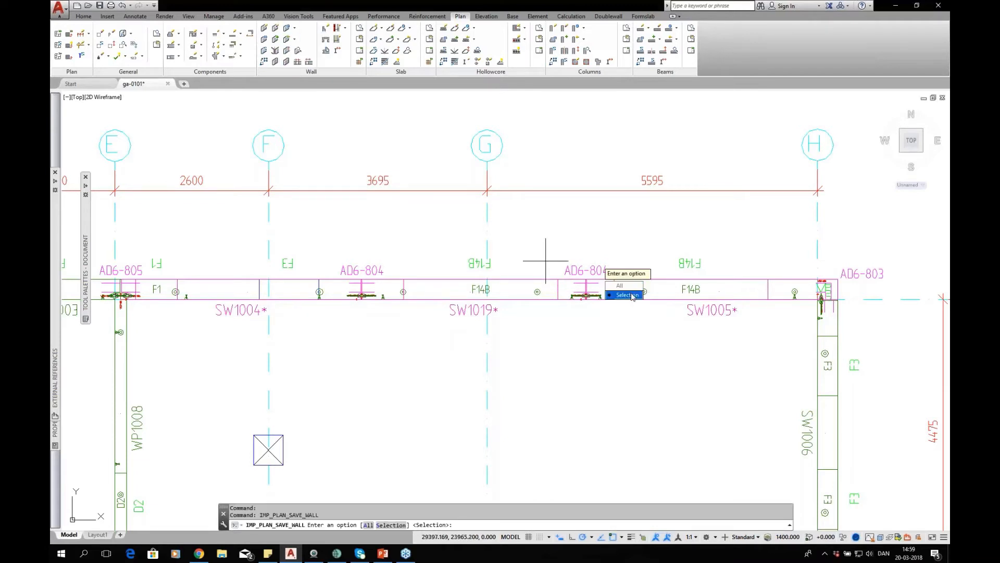
left_click(625, 294)
left_click(711, 312)
left_click(472, 309)
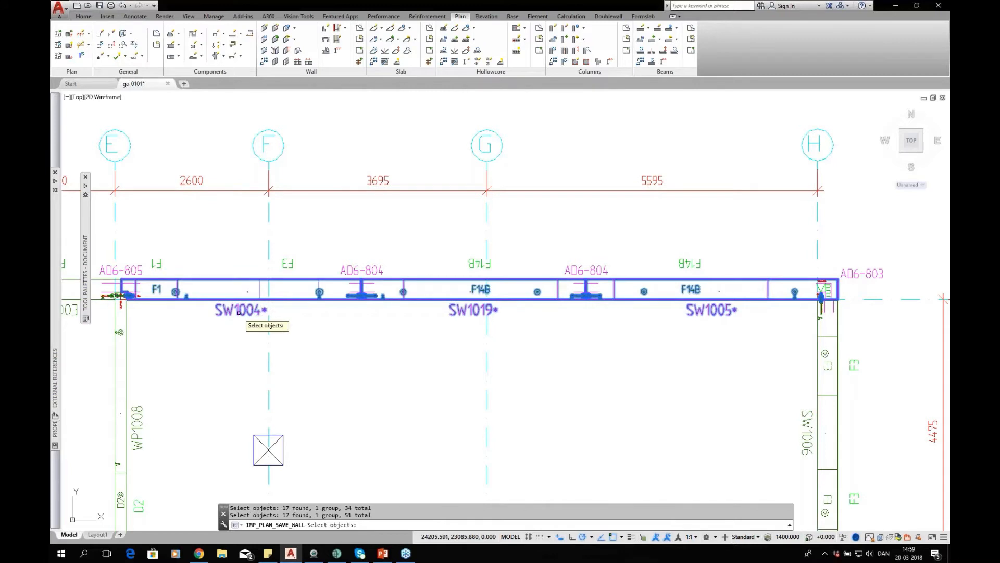
key("Return")
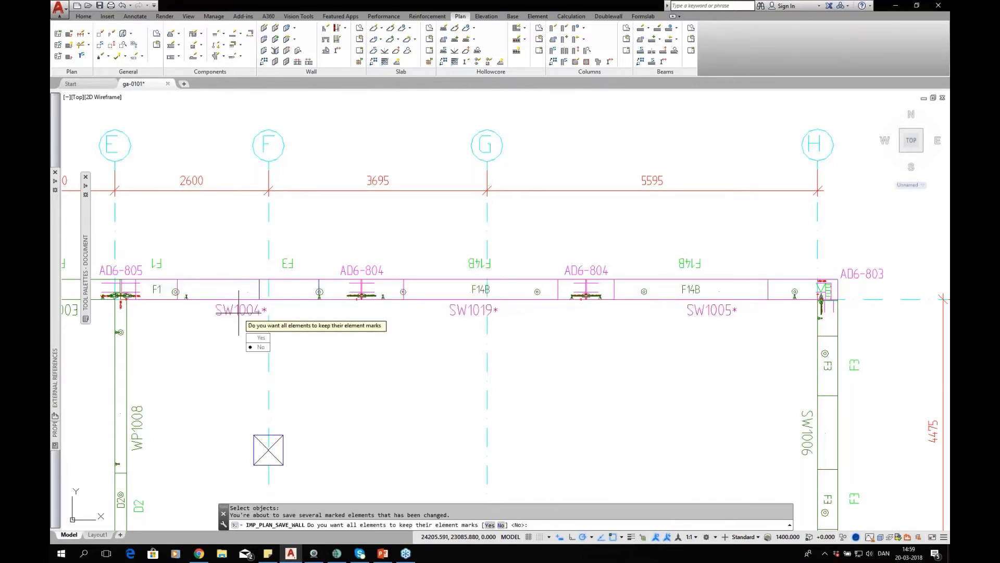
key("Return")
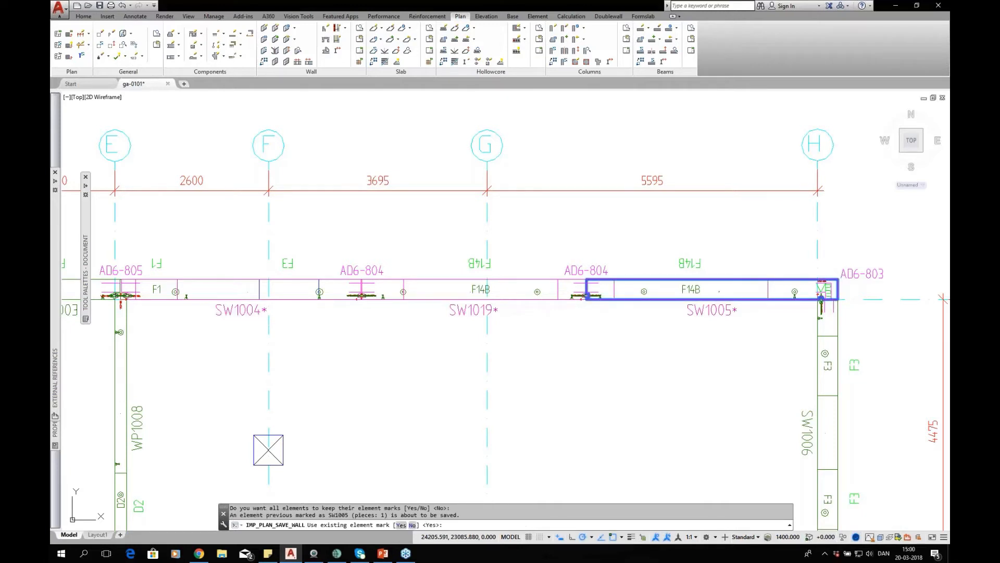
key("Return")
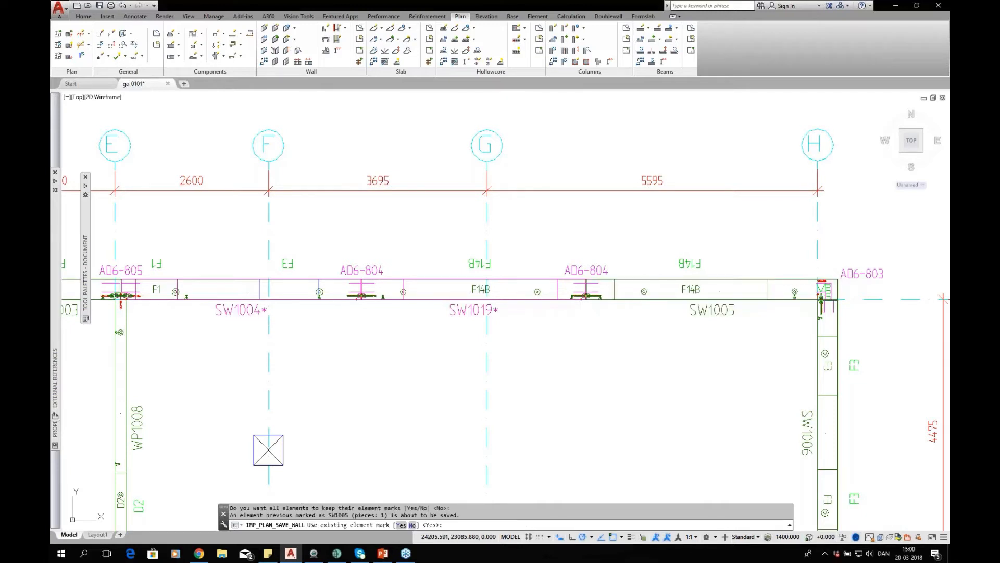
key("Return")
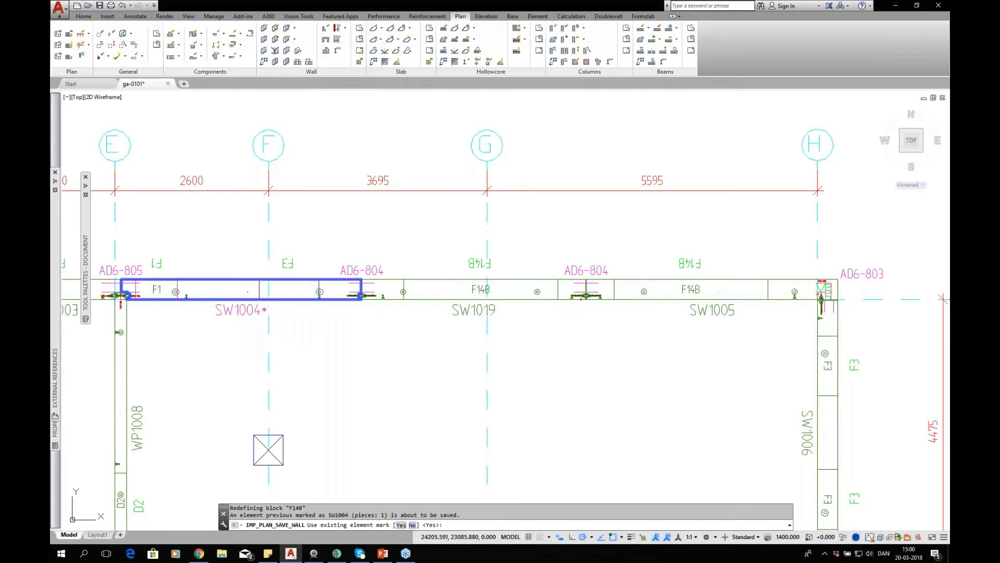
key("Return")
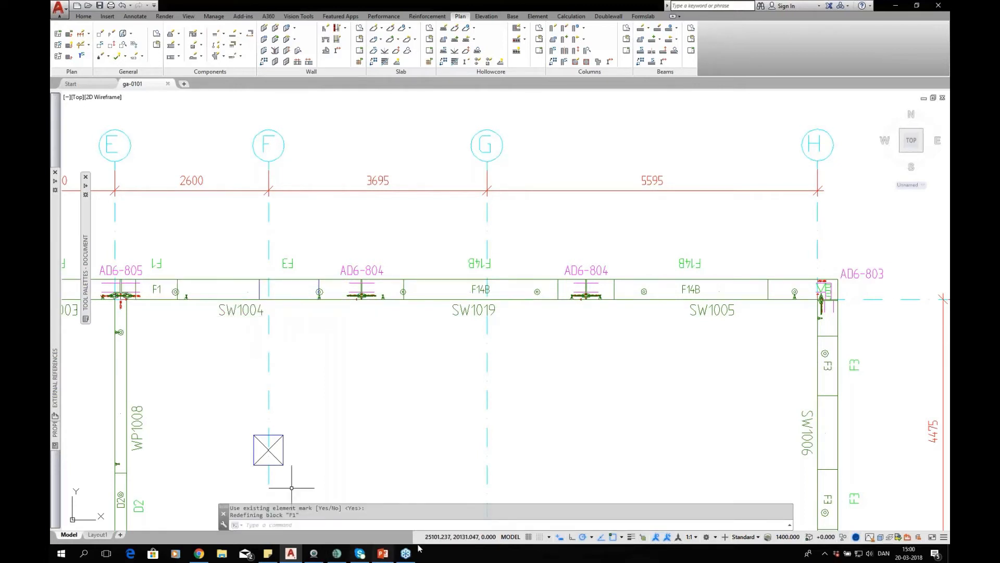
Pan and zoom around the floor plan to examine the saved walls and their marks
scroll(514, 386, "down", 2)
middle_click_drag(514, 386, 506, 327)
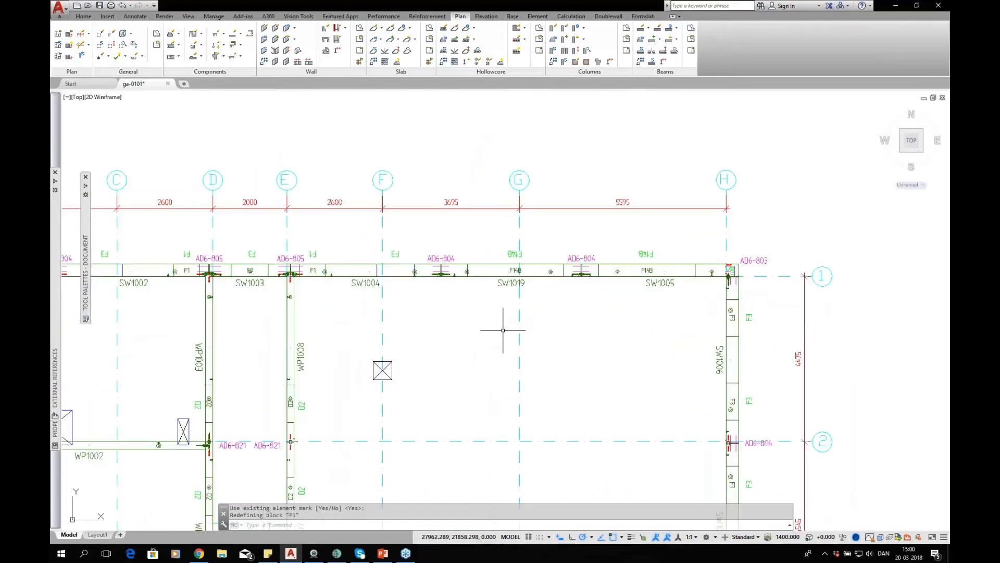
middle_click_drag(520, 402, 541, 356)
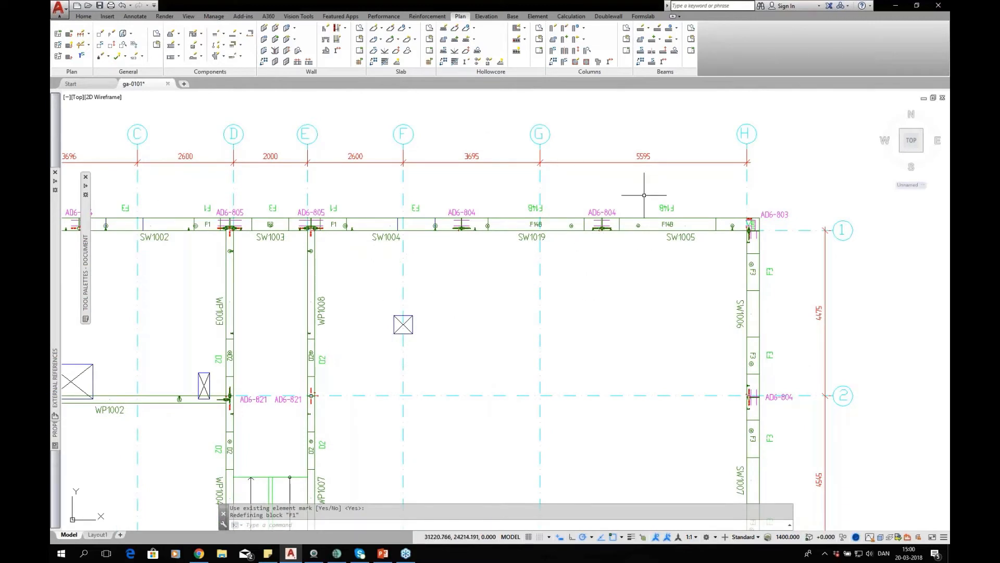
middle_click_drag(434, 369, 554, 305)
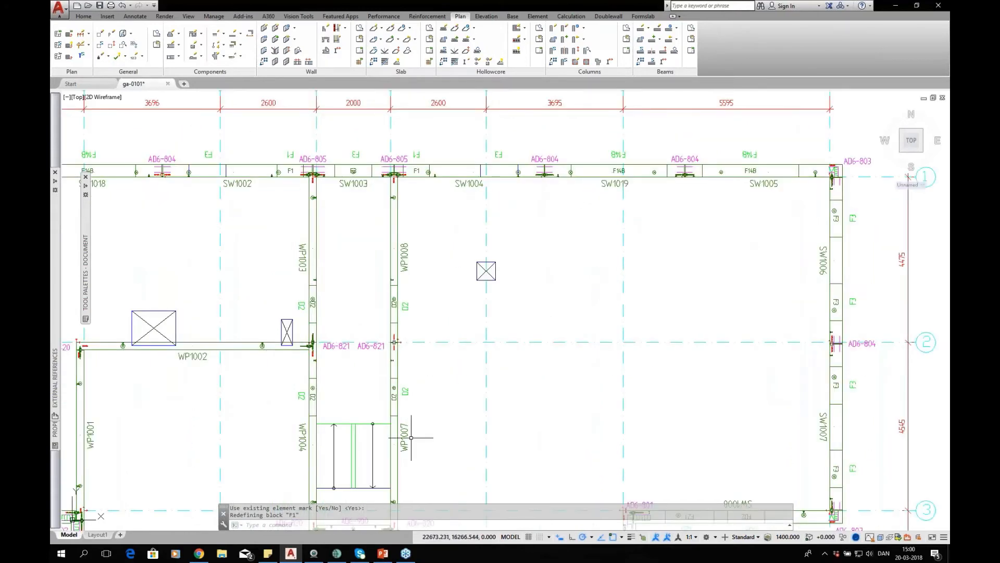
scroll(536, 400, "down", 3)
scroll(535, 400, "up", 8)
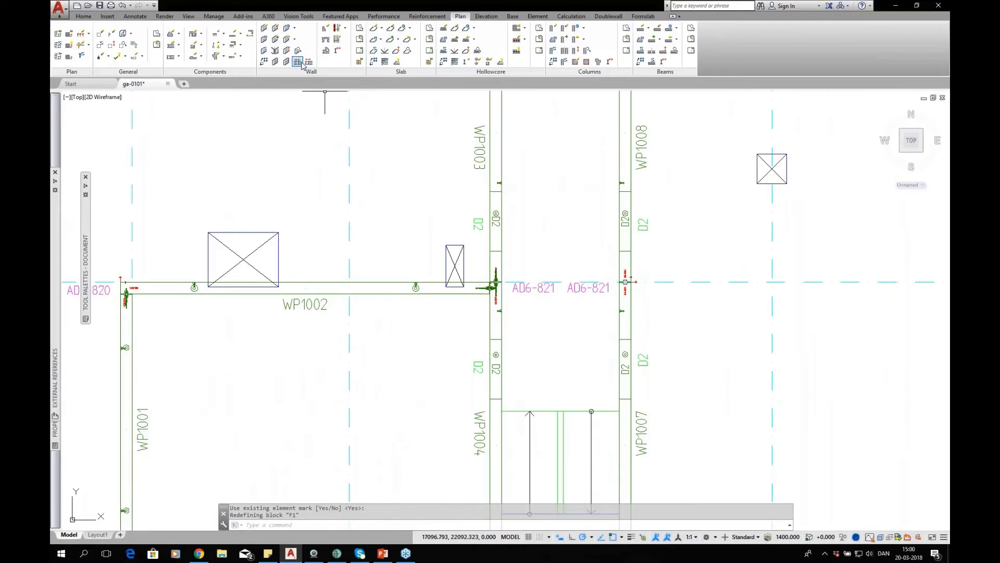
scroll(586, 241, "down", 6)
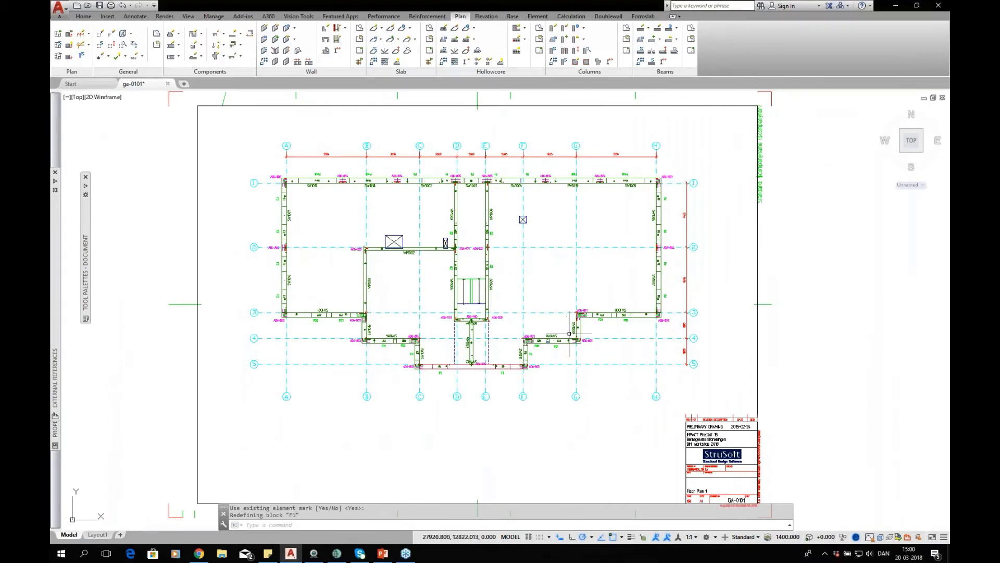
scroll(353, 158, "up", 6)
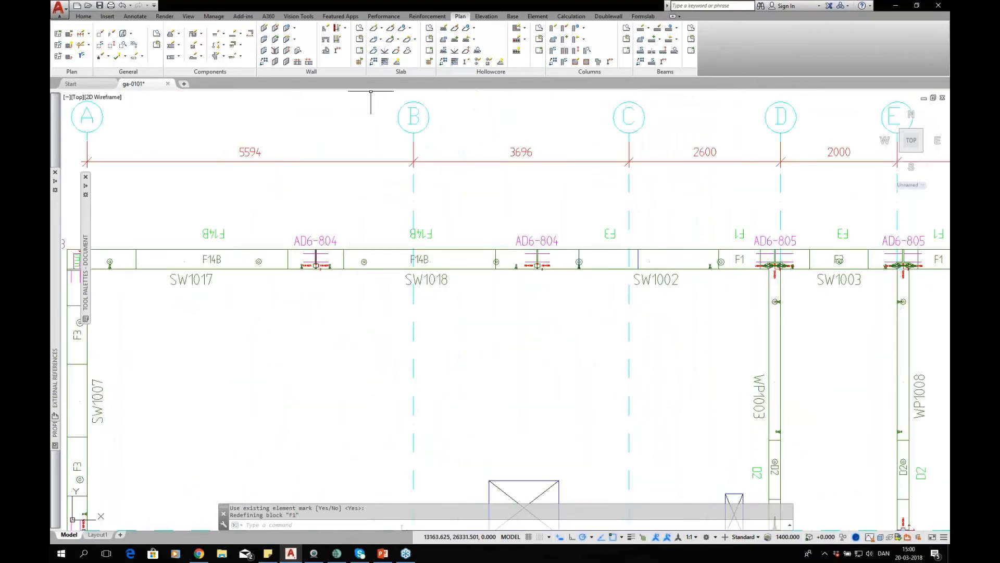
Apply the 340MM WIREBOKS CIM template to all remaining walls selected across the floor plan
left_click(238, 46)
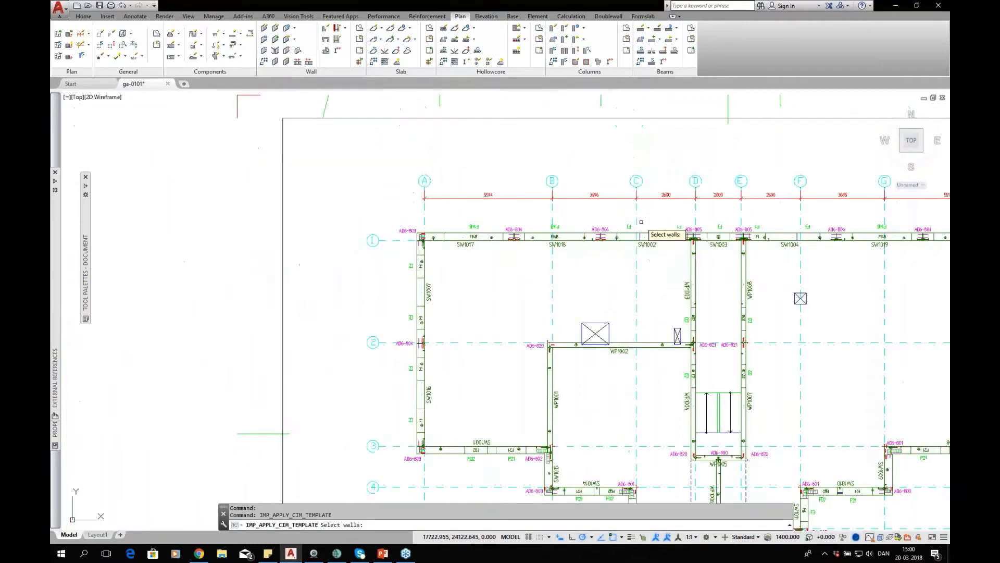
left_click(641, 223)
left_click(296, 301)
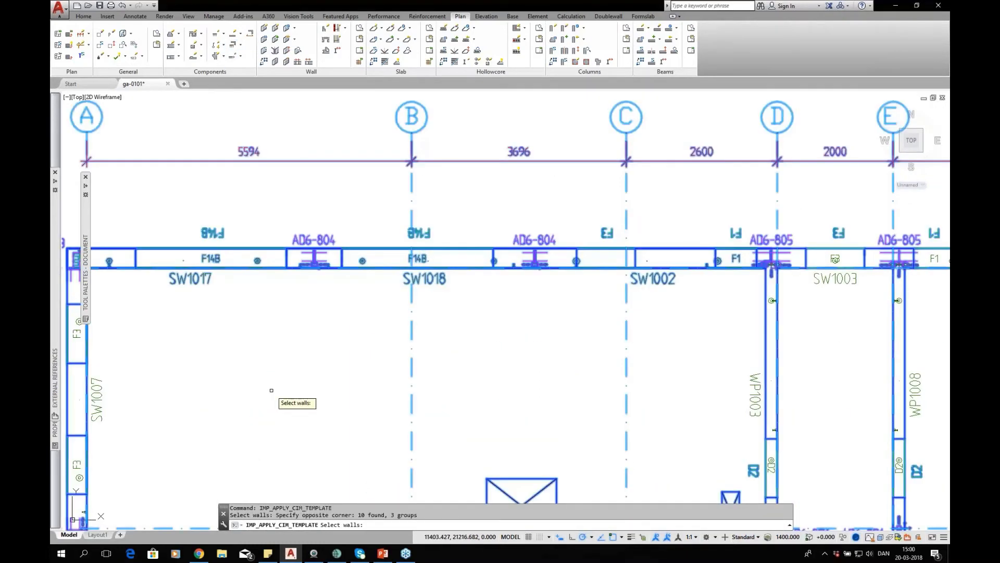
scroll(284, 365, "down", 4)
scroll(328, 312, "down", 2)
middle_click_drag(522, 281, 297, 290)
left_click(701, 282)
left_click(658, 309)
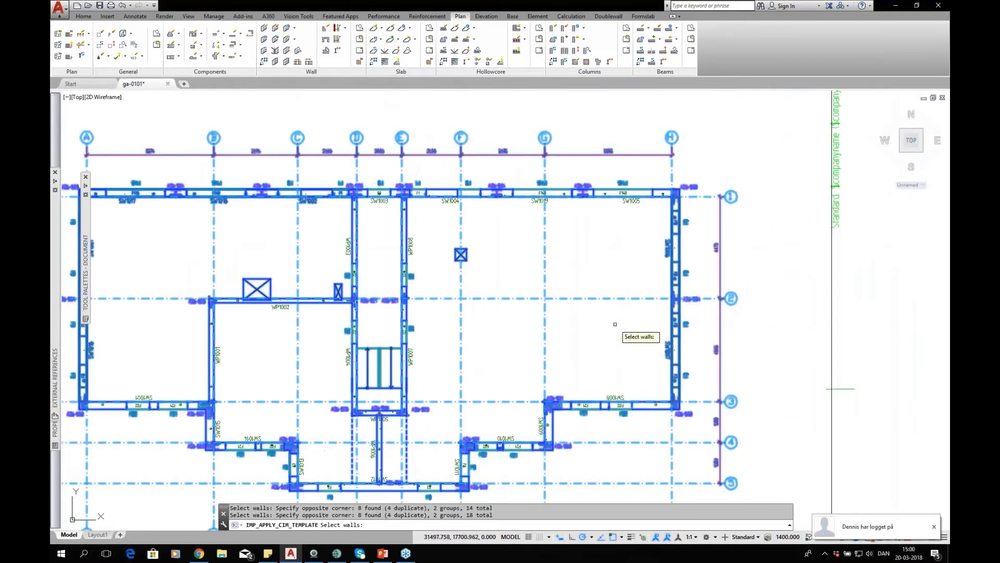
key("Return")
left_click(458, 260)
left_click(482, 360)
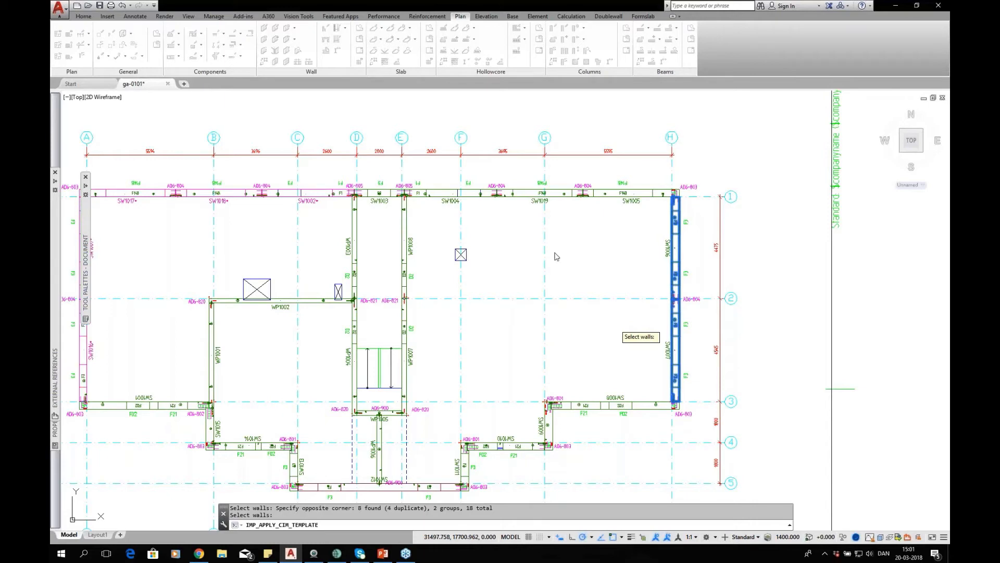
middle_click_drag(419, 268, 471, 208)
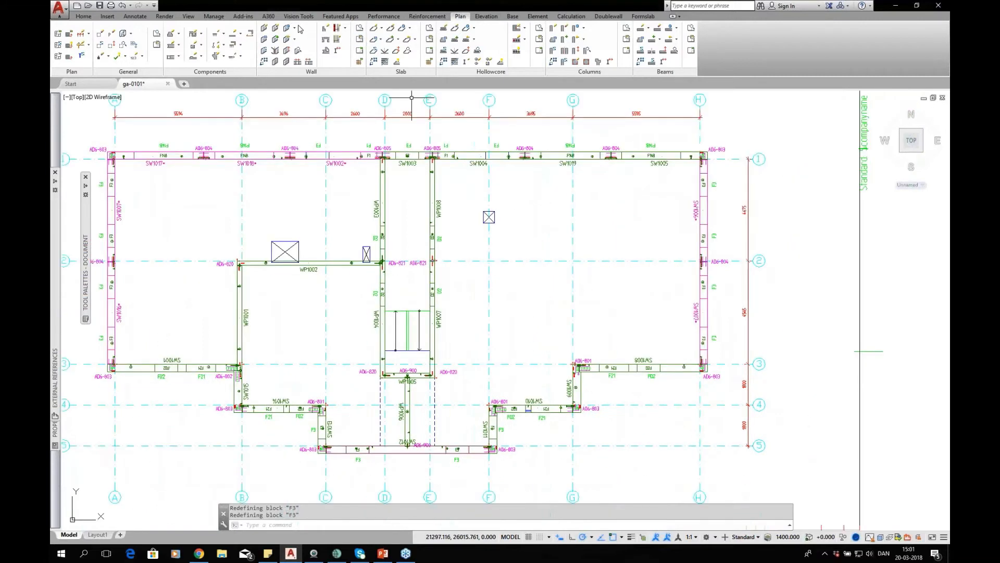
Start saving all walls in the floor plan with the Save Wall command's All option
left_click(294, 28)
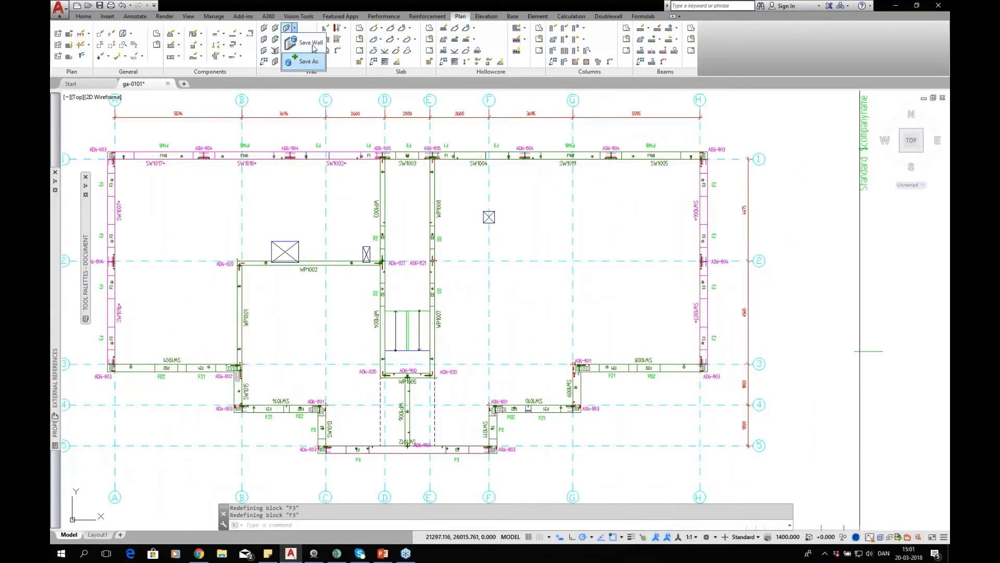
left_click(305, 43)
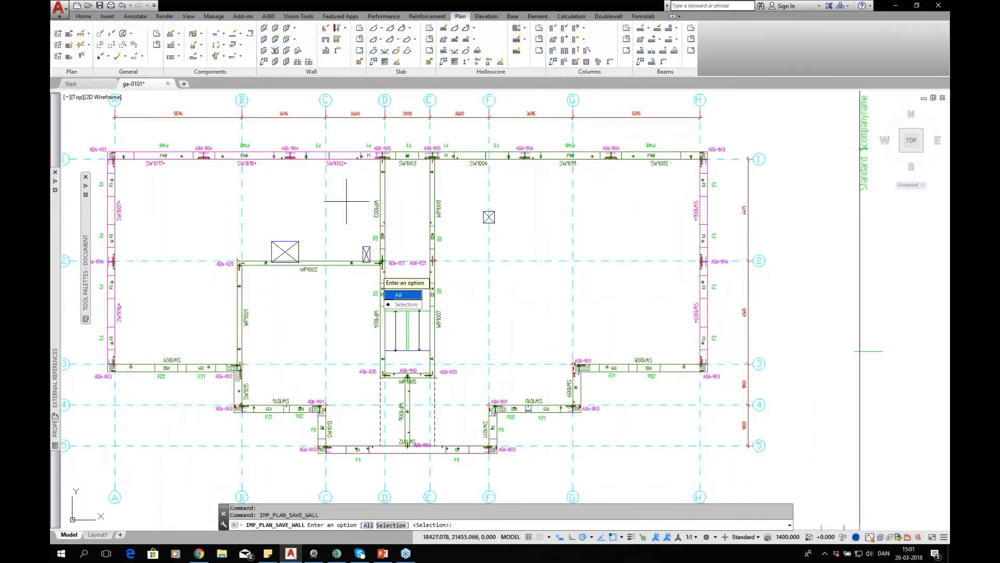
type("A")
key("Return")
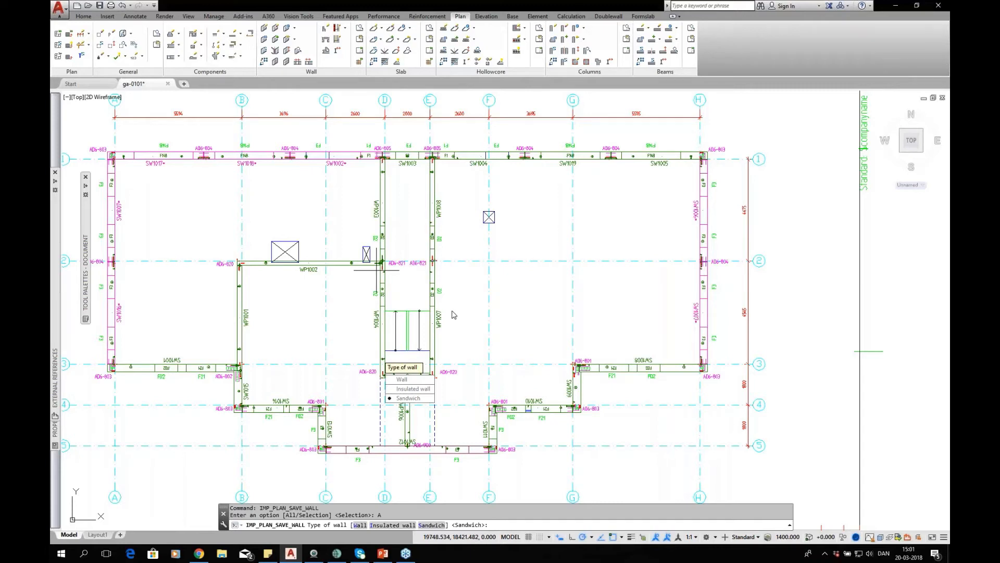
Finish saving all walls as sandwich walls, confirming the existing element mark for each wall in turn
key("Return")
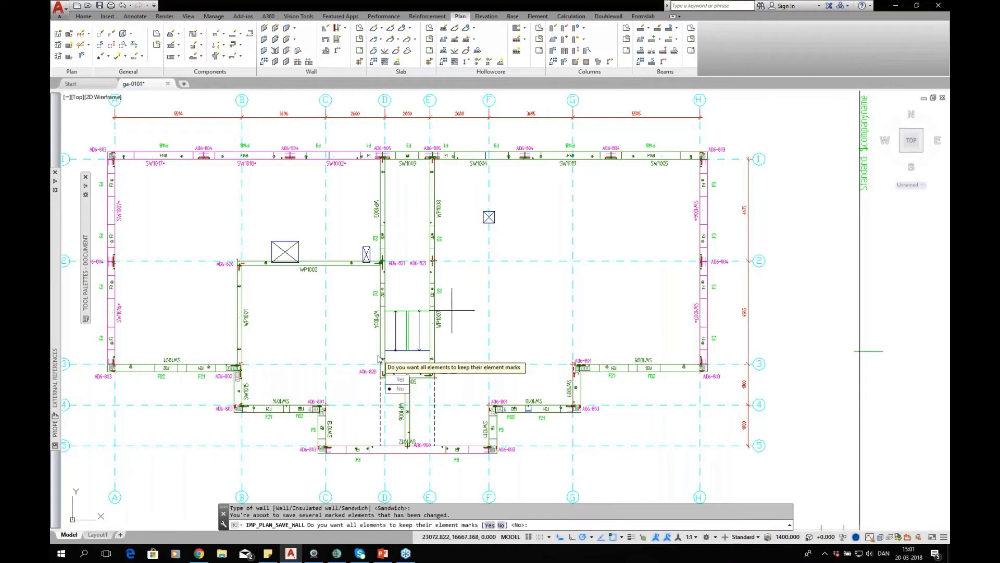
key("Return")
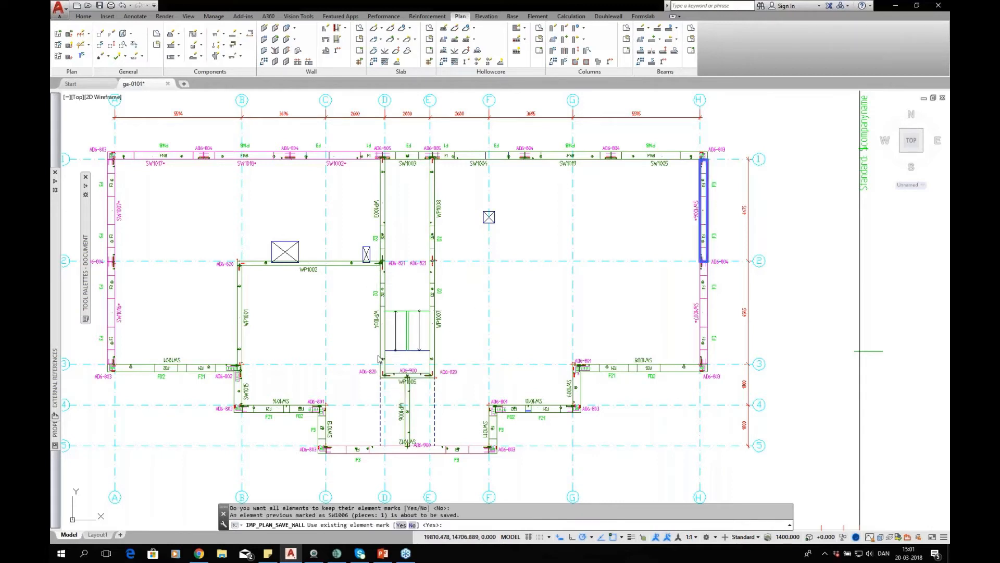
key("Return")
type("N")
key("Return")
key("Return")
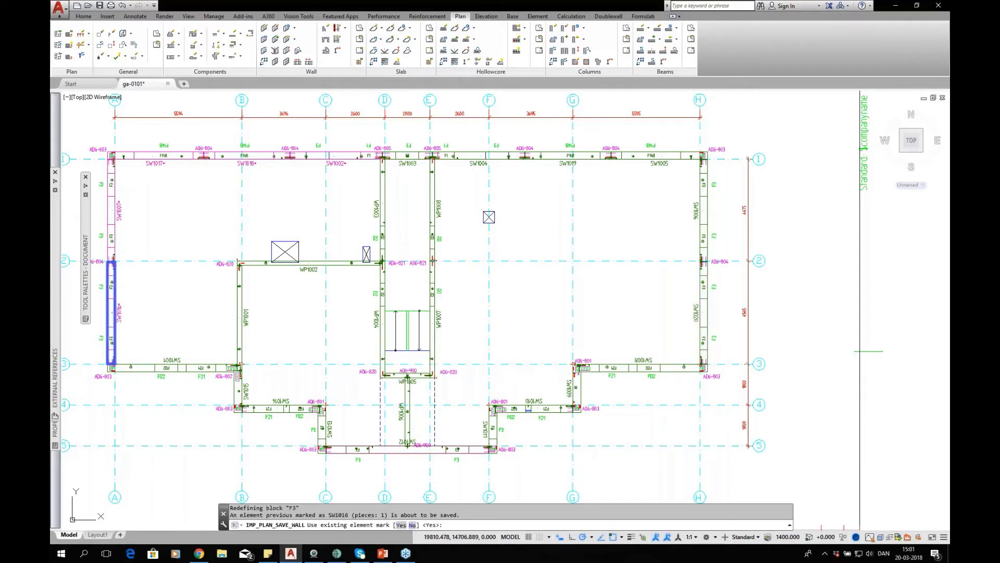
key("Return")
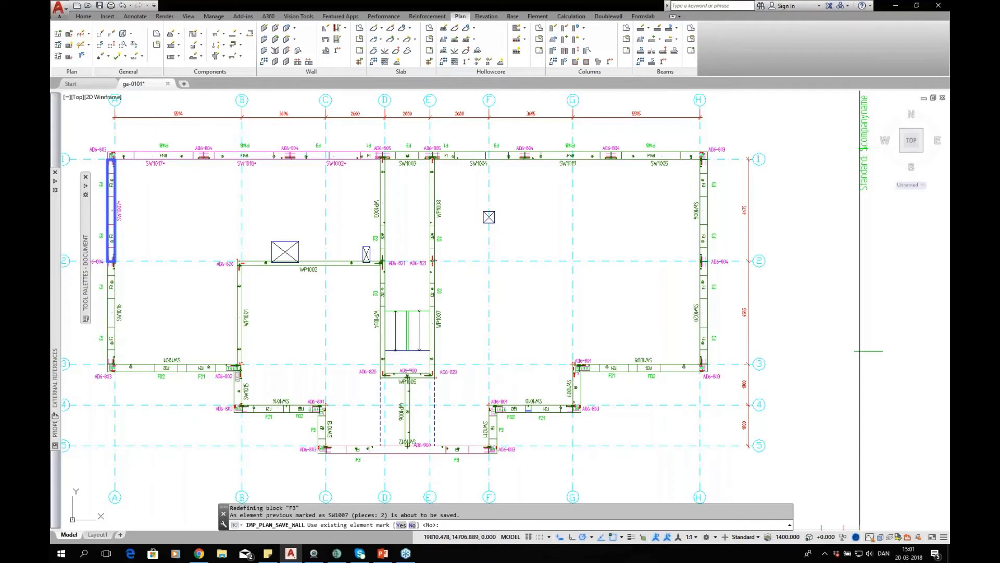
key("Return")
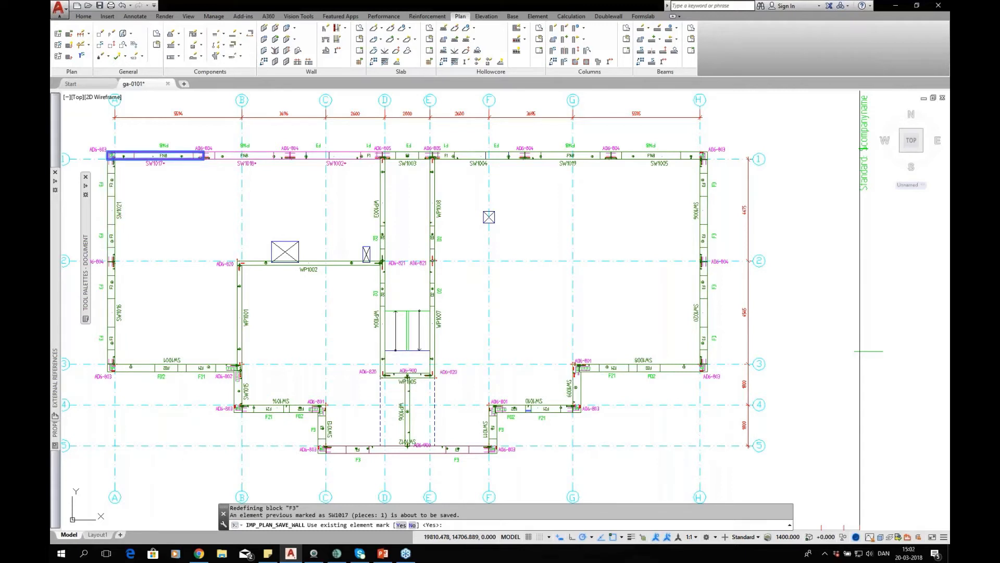
key("Return")
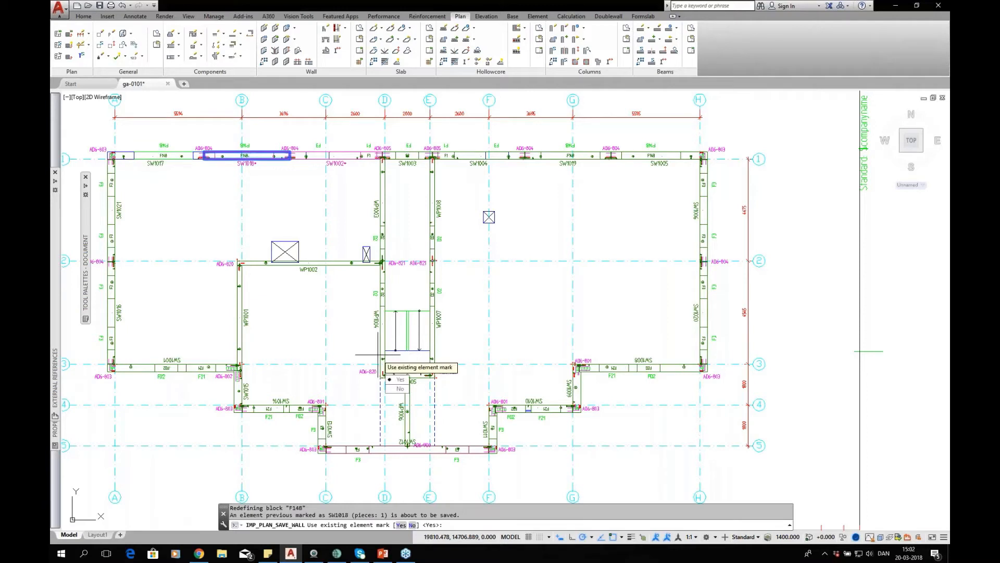
key("Return")
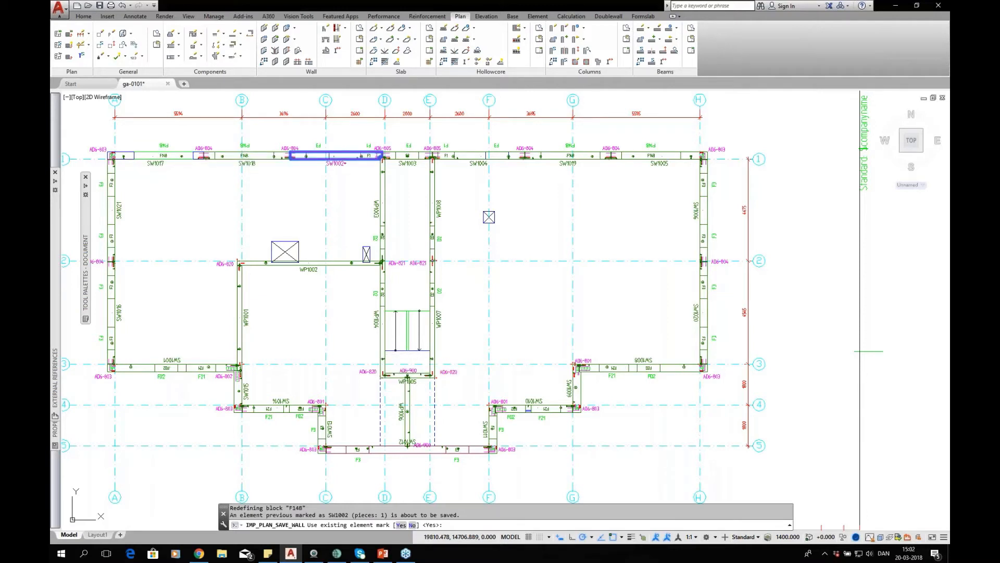
key("Return")
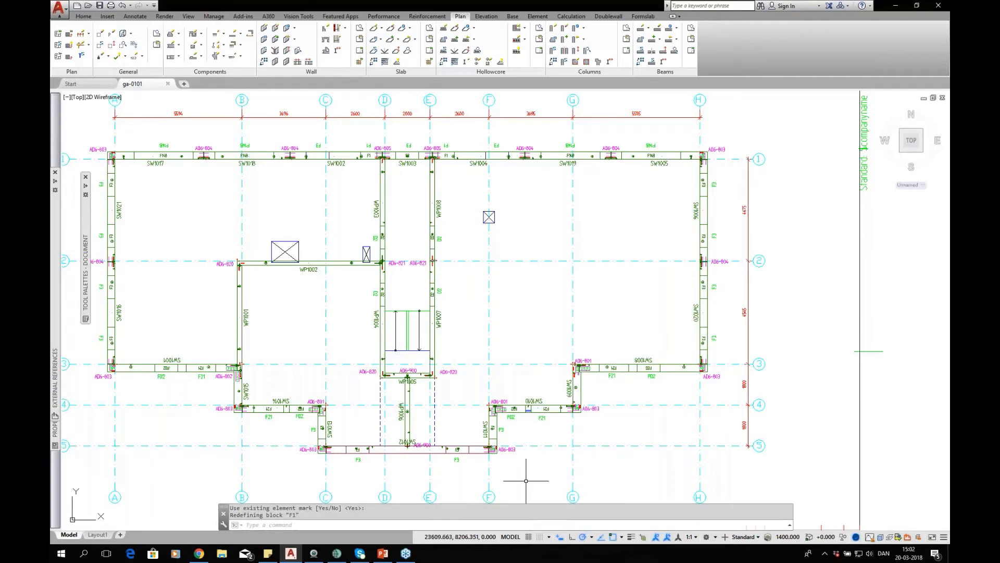
Save the drawing
middle_click_drag(231, 164, 277, 207)
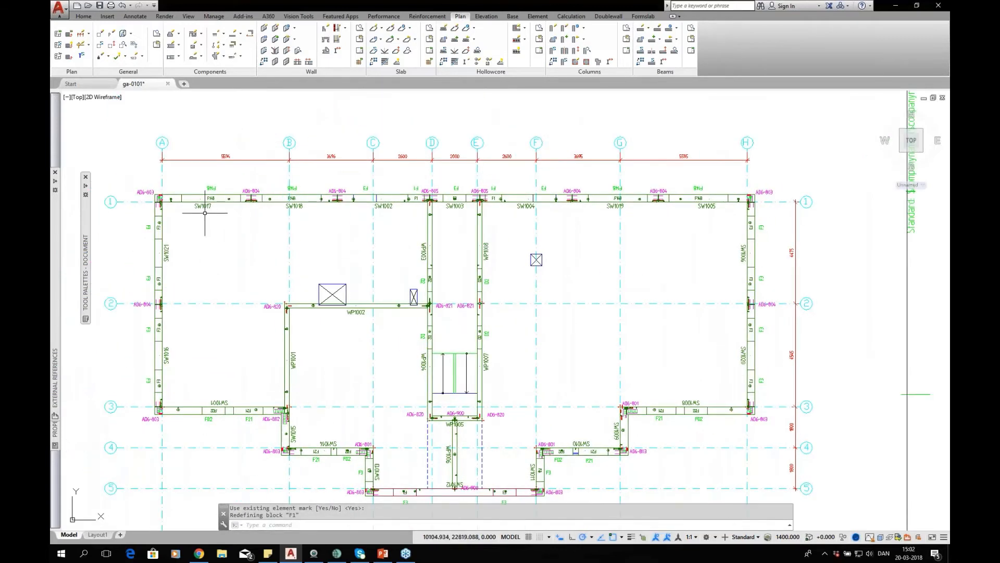
middle_click_drag(297, 375, 367, 337)
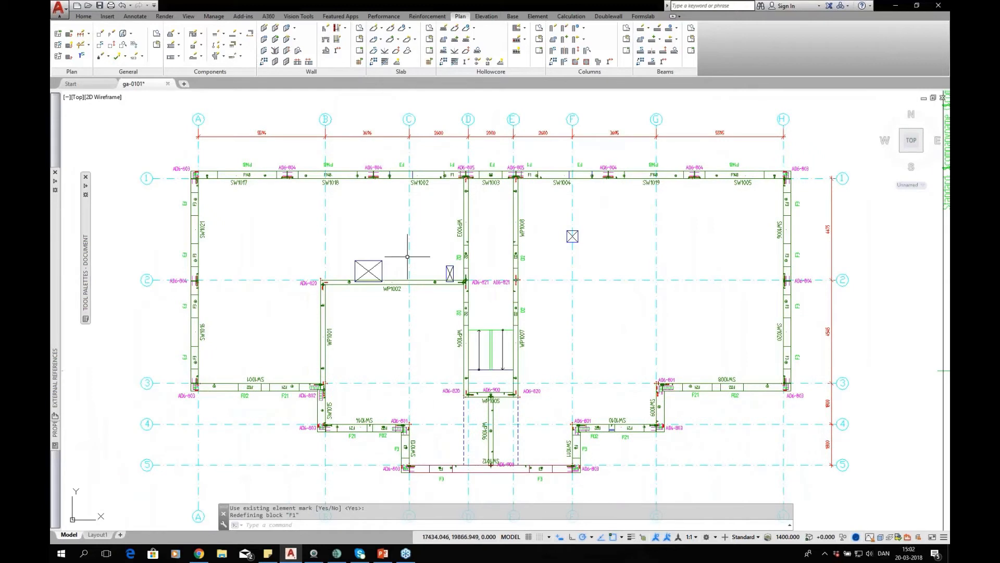
key("ctrl+s")
Start the Draw Slab command and browse the available slab sections, returning to hollowcore section 19
middle_click_drag(360, 305, 411, 329)
left_click(443, 28)
left_click_drag(462, 162, 428, 156)
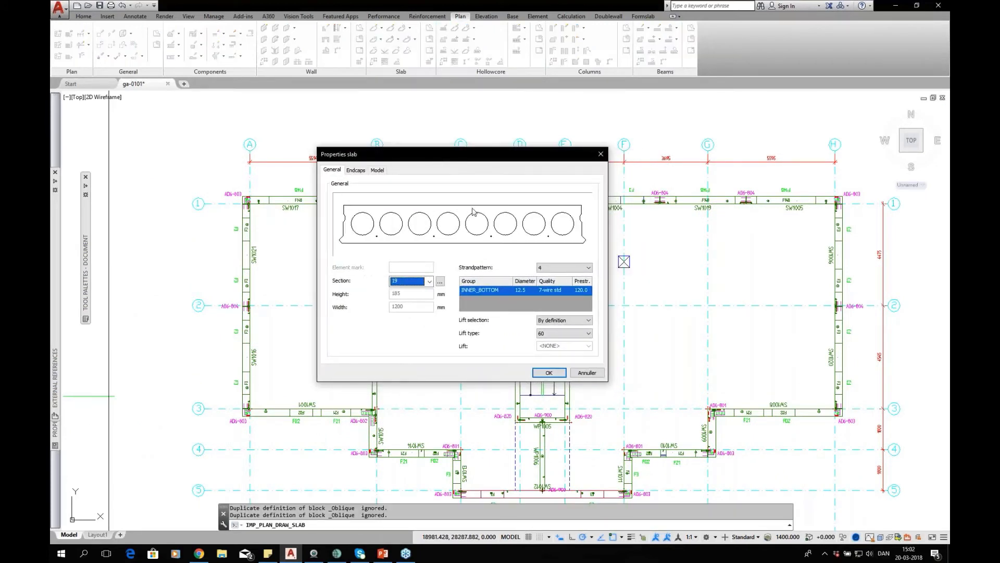
key("Down")
key("Down")
key("Down")
key("Down")
key("Up")
key("Up")
key("Up")
key("Up")
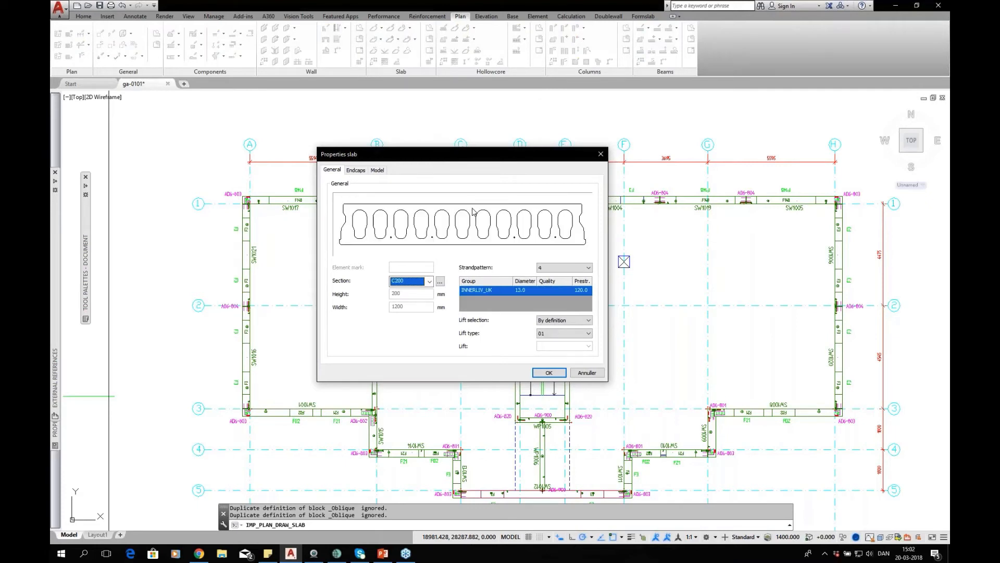
key("Down")
key("Down")
key("Down")
key("Down")
key("Down")
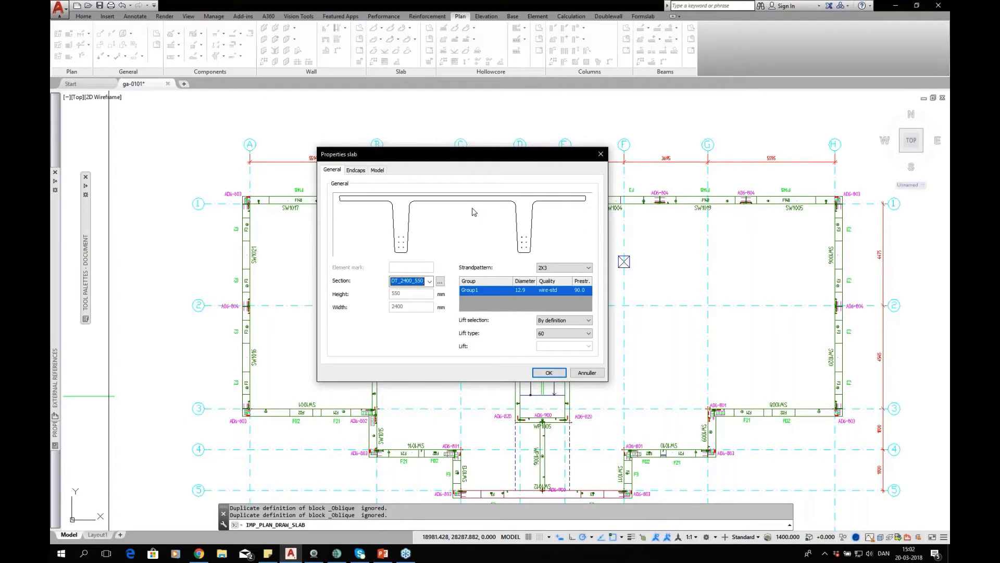
key("Up")
key("Up")
key("Up")
key("Up")
key("Up")
key("Up")
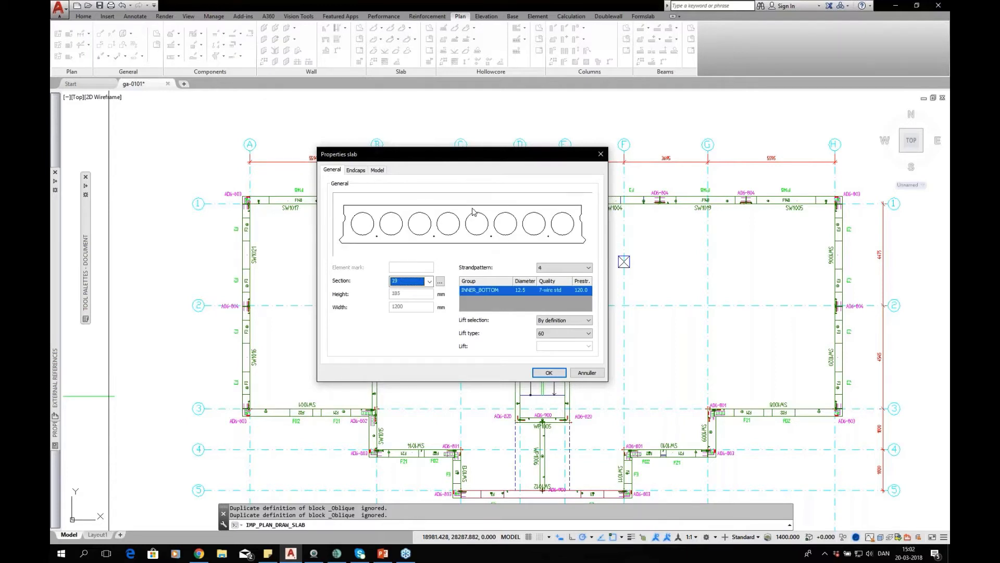
Confirm the slab properties with lift selection By definition and lift type 60
left_click(552, 320)
left_click(550, 329)
left_click(563, 346)
left_click(553, 363)
left_click(550, 371)
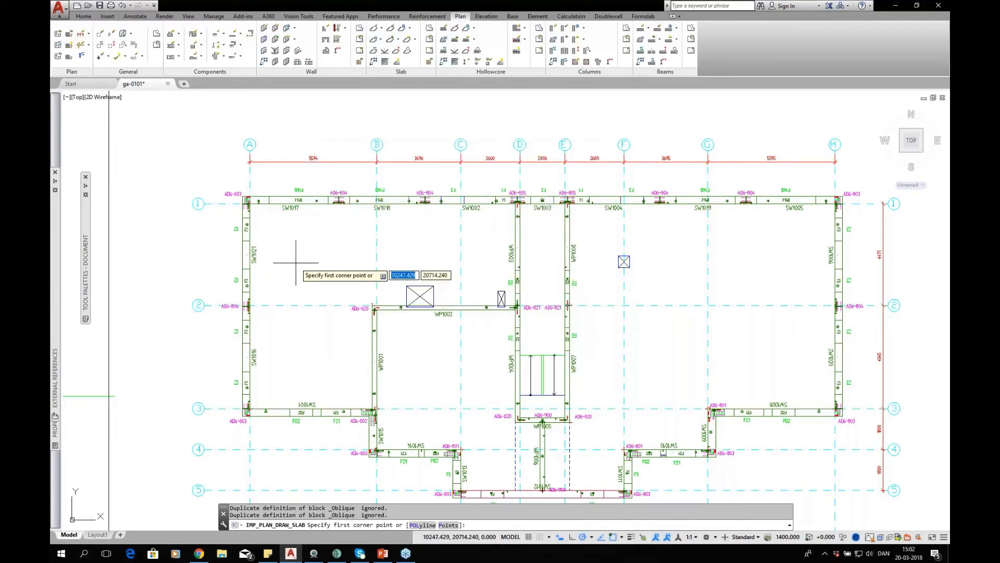
Choose point-by-point outlining and pick the first slab corners at the inner wall faces along grid line 1
type("p")
key("Return")
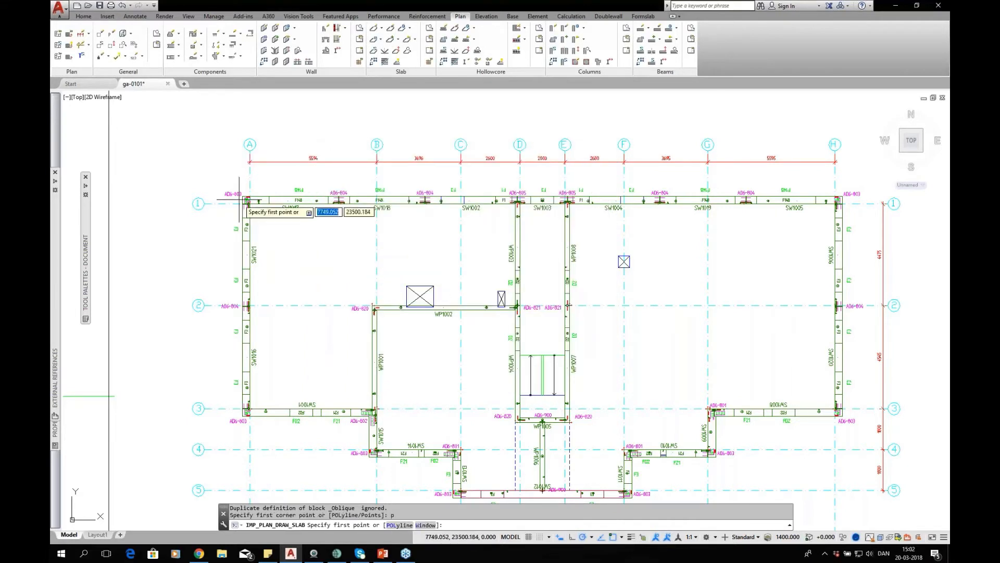
scroll(249, 203, "up", 10)
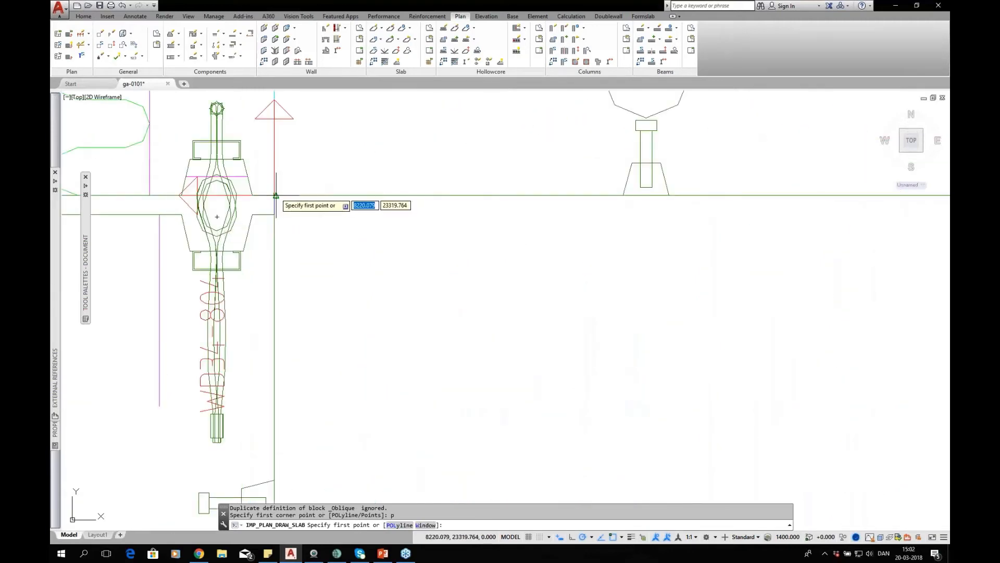
scroll(275, 196, "up", 5)
left_click(267, 204)
scroll(469, 292, "down", 10)
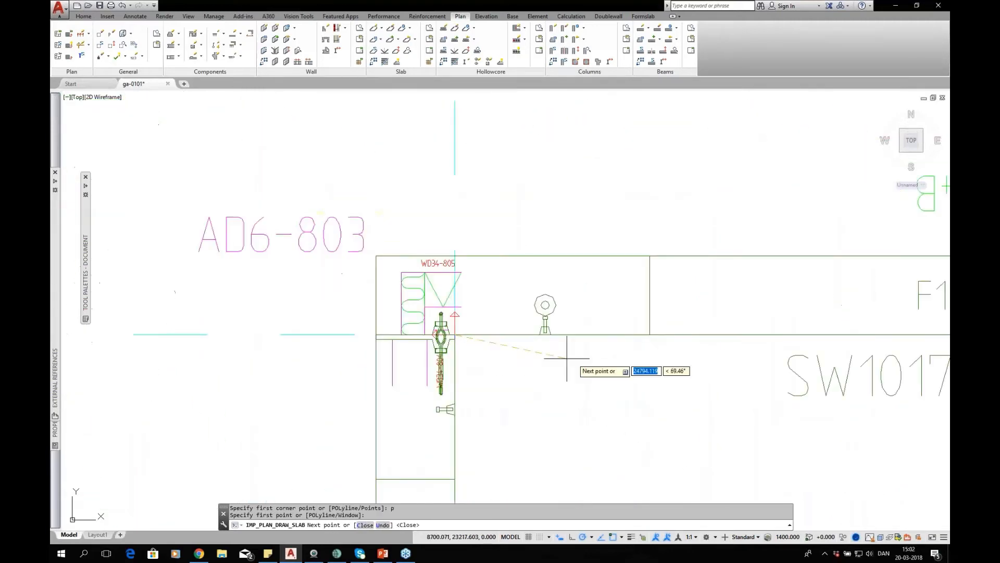
scroll(516, 242, "down", 3)
scroll(565, 269, "up", 8)
scroll(600, 296, "up", 4)
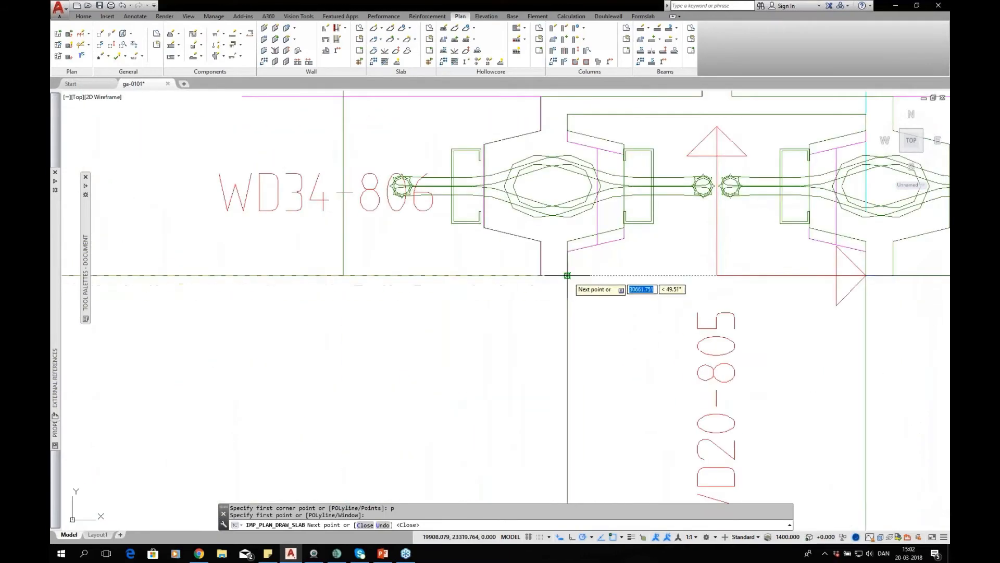
left_click(567, 276)
scroll(559, 307, "down", 10)
scroll(571, 435, "up", 4)
scroll(539, 211, "down", 3)
scroll(509, 279, "up", 10)
scroll(508, 279, "up", 2)
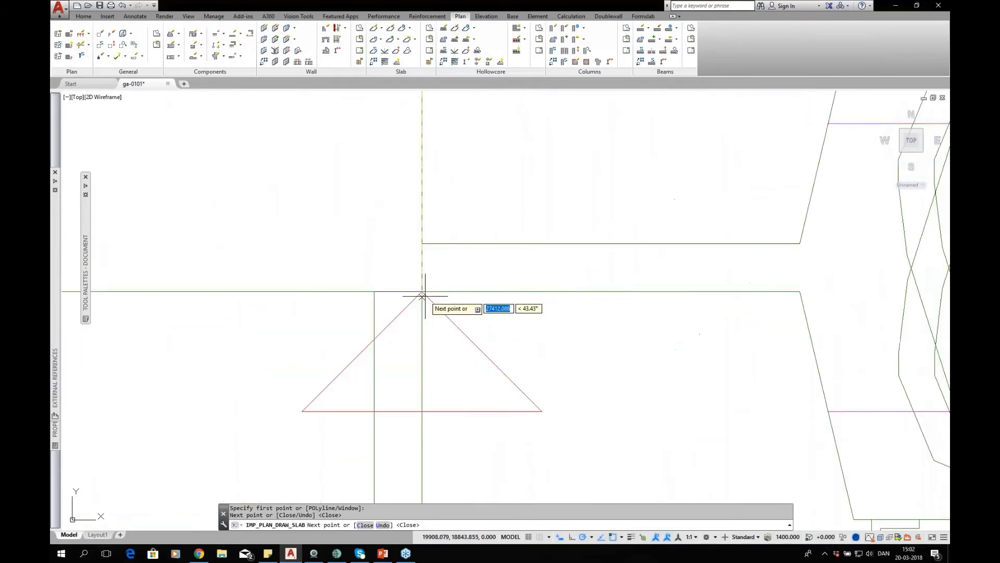
left_click(421, 286)
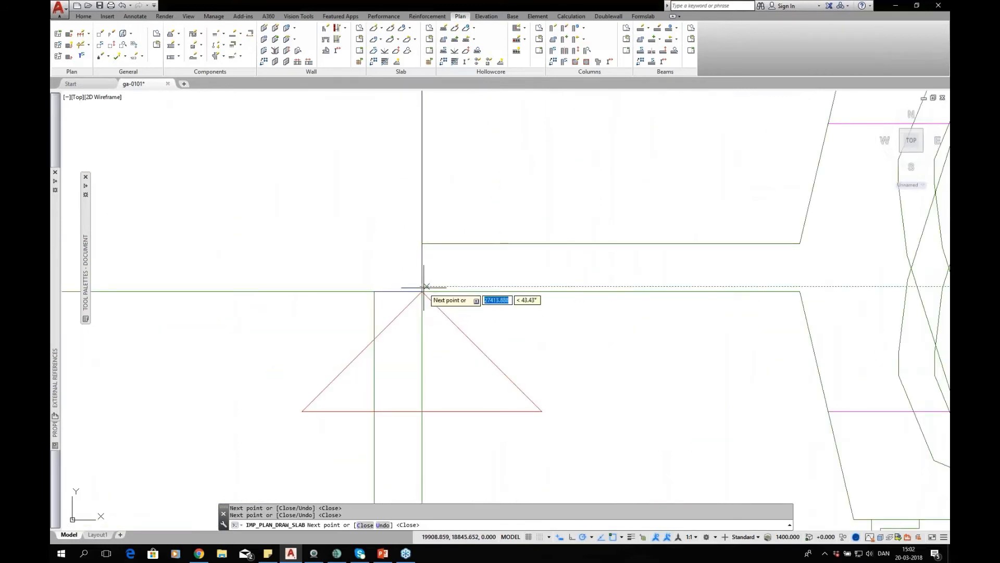
Pick the remaining inner wall corners of the room between grids A and D, rows 1 to 3, and close the slab outline
scroll(422, 287, "up", 4)
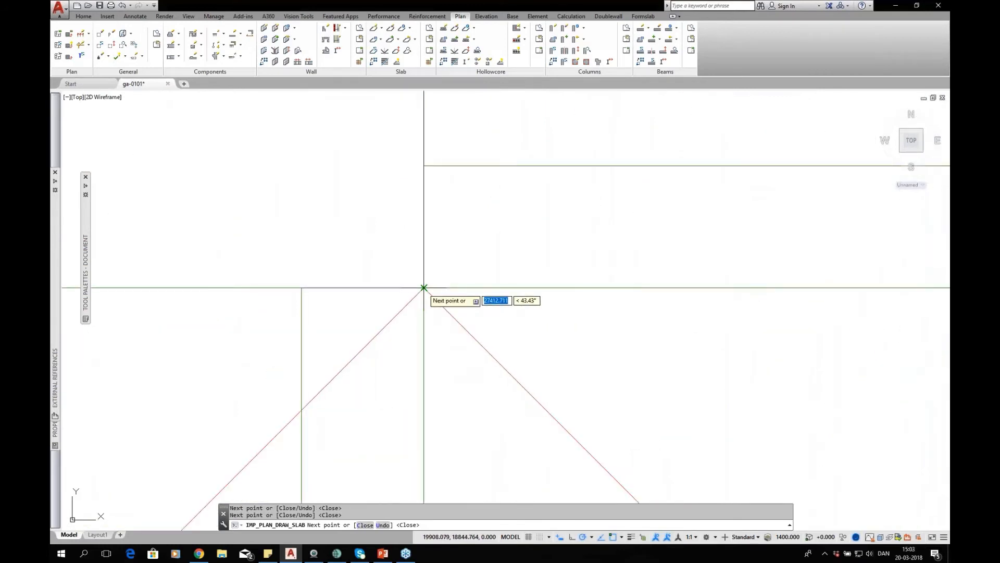
scroll(375, 384, "down", 7)
middle_click_drag(375, 383, 509, 332)
scroll(460, 330, "down", 7)
middle_click_drag(356, 339, 558, 333)
scroll(140, 341, "up", 10)
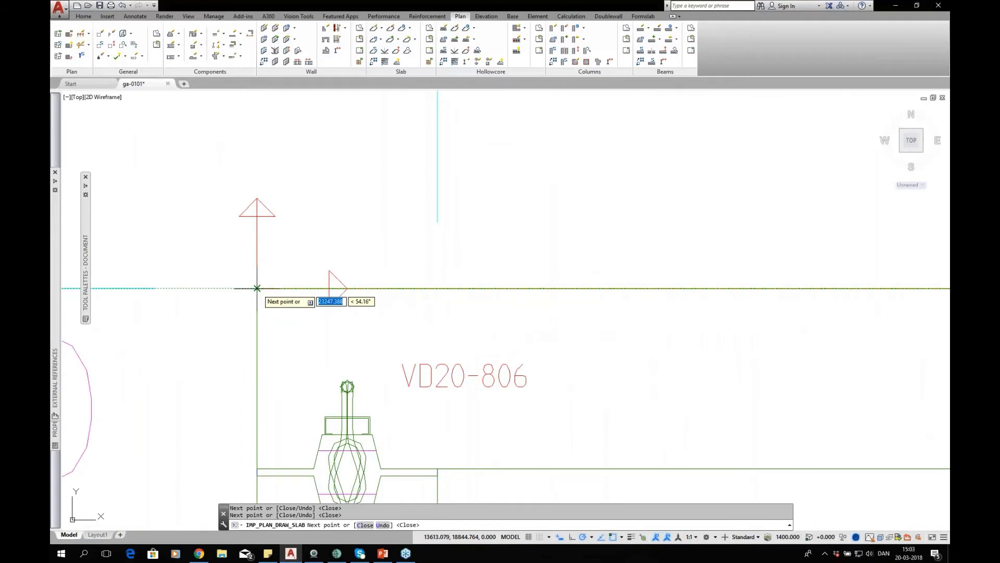
scroll(256, 288, "down", 6)
scroll(364, 233, "up", 6)
scroll(458, 256, "up", 8)
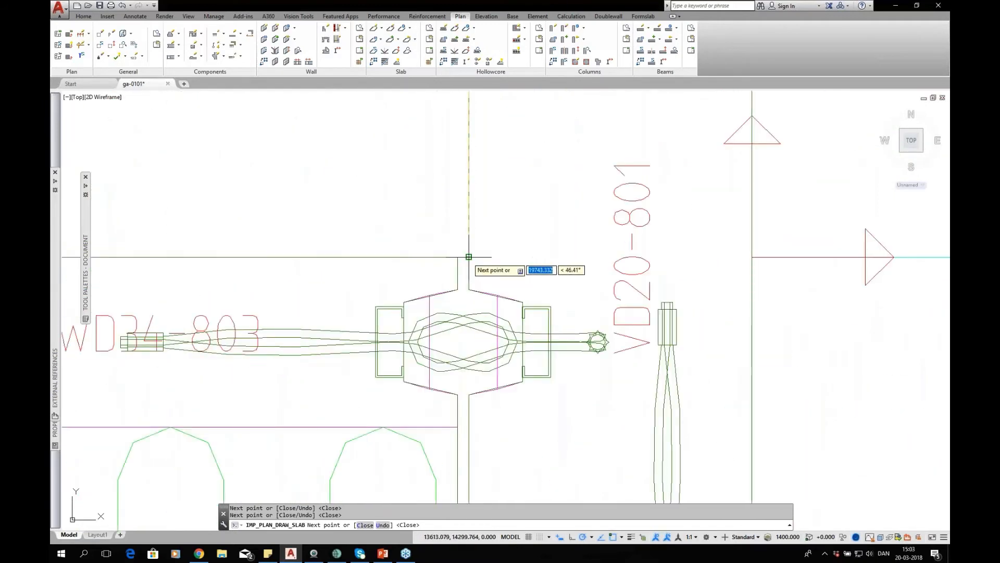
scroll(443, 264, "down", 9)
middle_click_drag(182, 277, 298, 299)
middle_click_drag(150, 296, 301, 304)
scroll(212, 315, "up", 4)
scroll(218, 311, "up", 5)
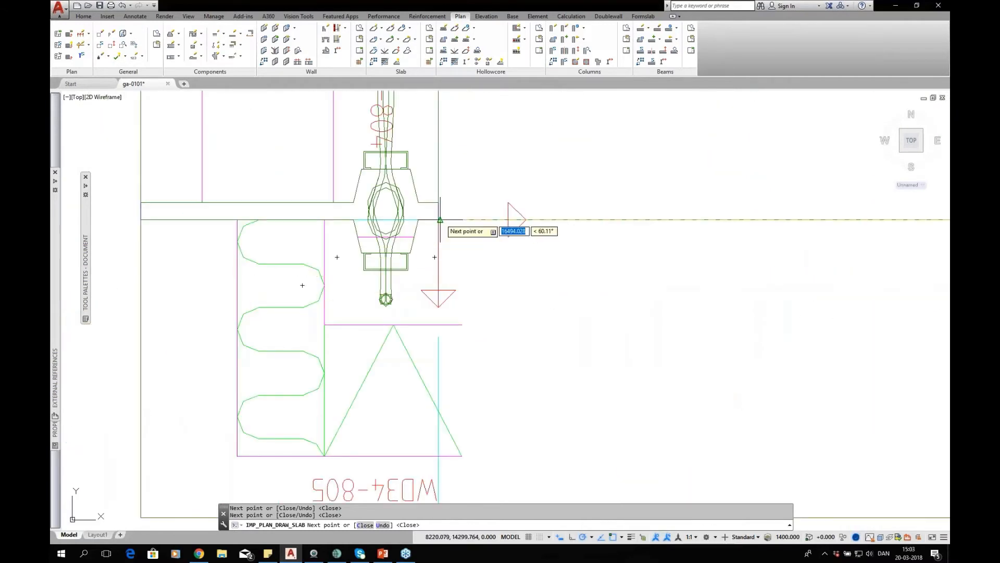
scroll(439, 219, "up", 4)
scroll(432, 221, "down", 6)
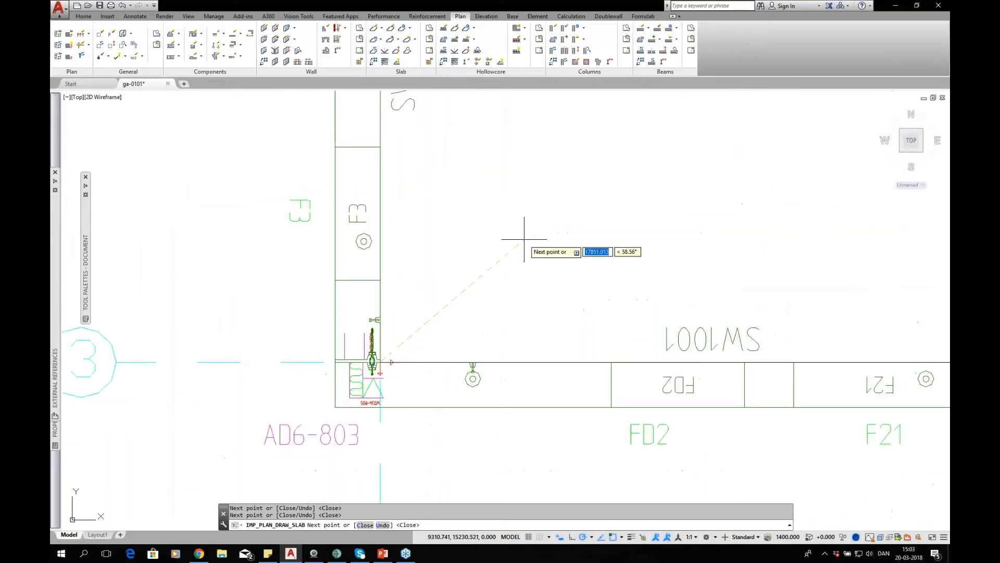
type("c")
key("Return")
Enter the slab support lengths, 80 for the first edge and 0 for the remaining edges, to generate the hollowcore layout
scroll(524, 239, "down", 8)
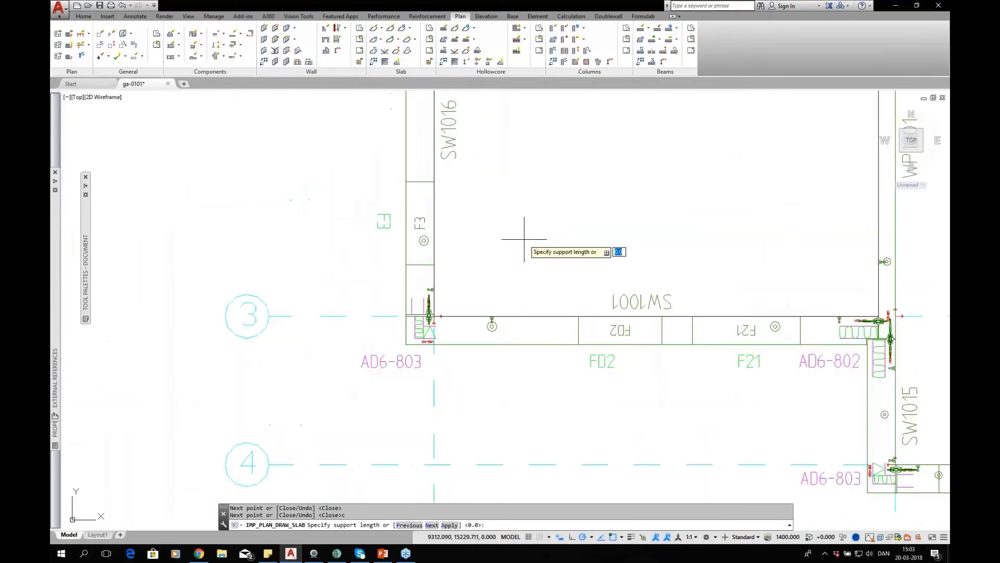
scroll(629, 208, "up", 2)
middle_click_drag(629, 205, 593, 218)
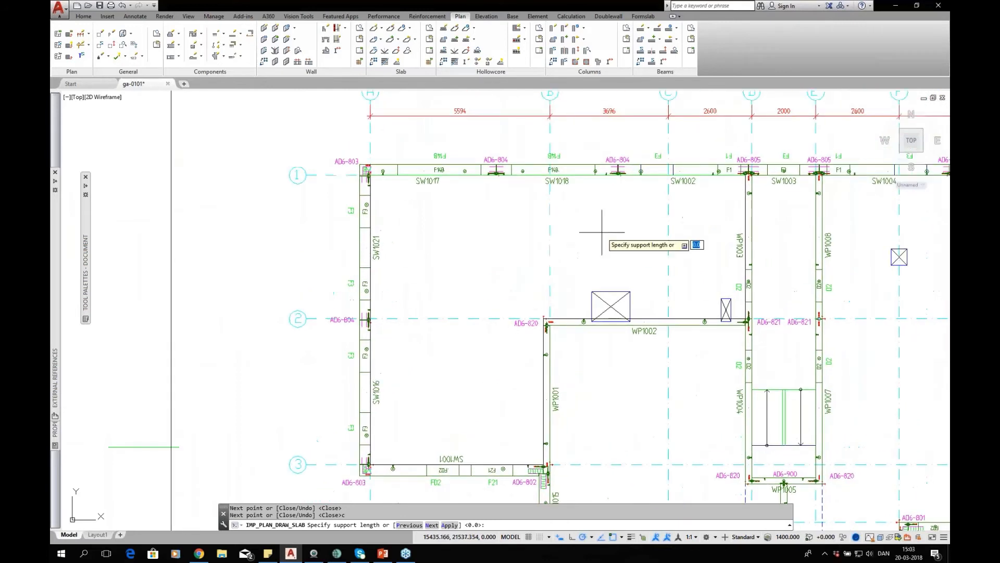
middle_click_drag(340, 162, 292, 203)
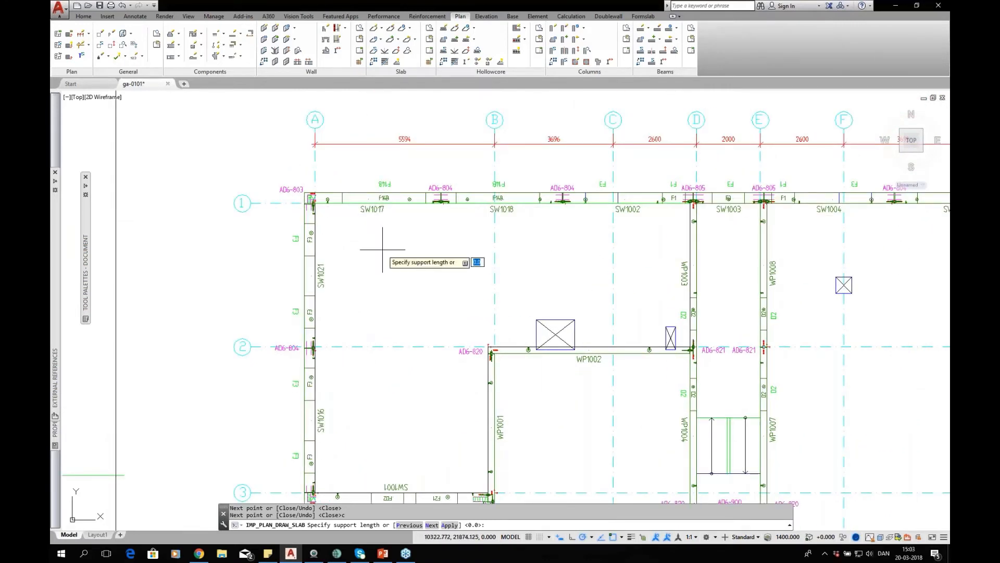
key("Return")
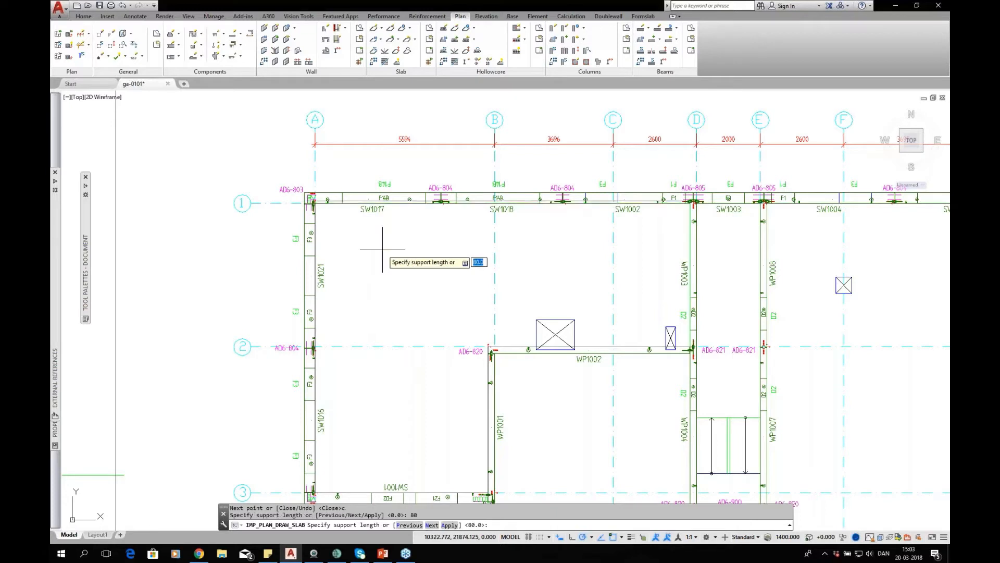
type("0")
key("Return")
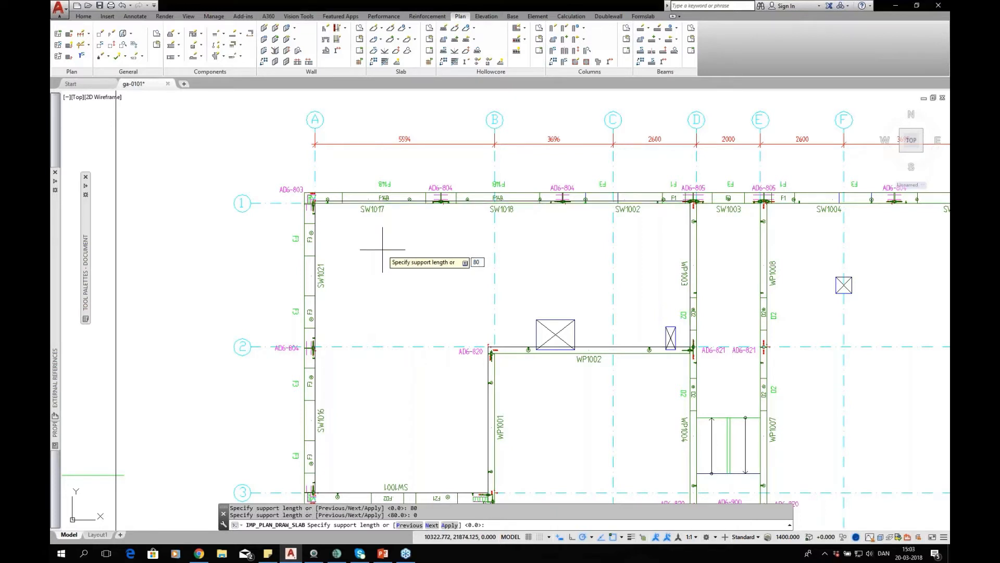
type("0")
key("Return")
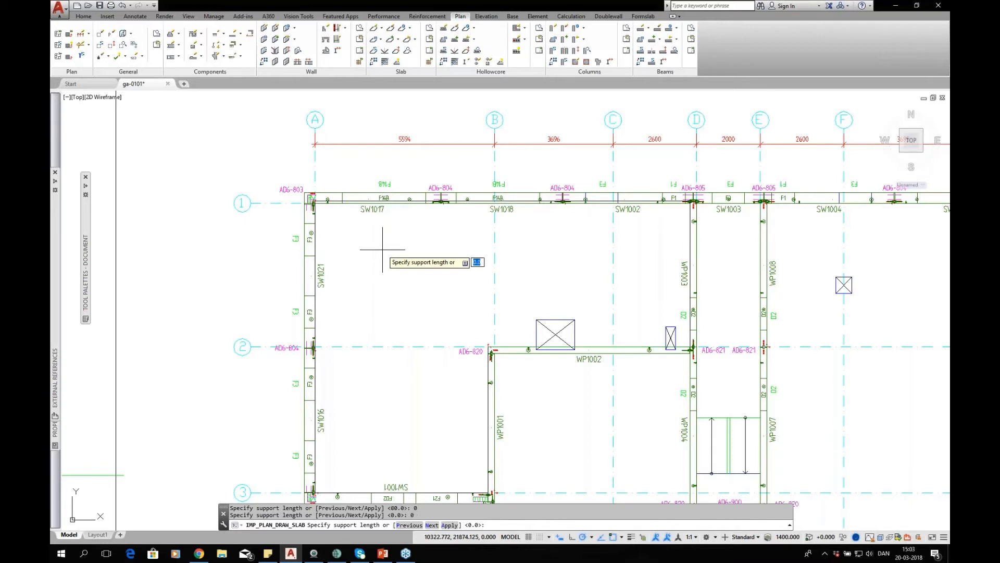
key("Return")
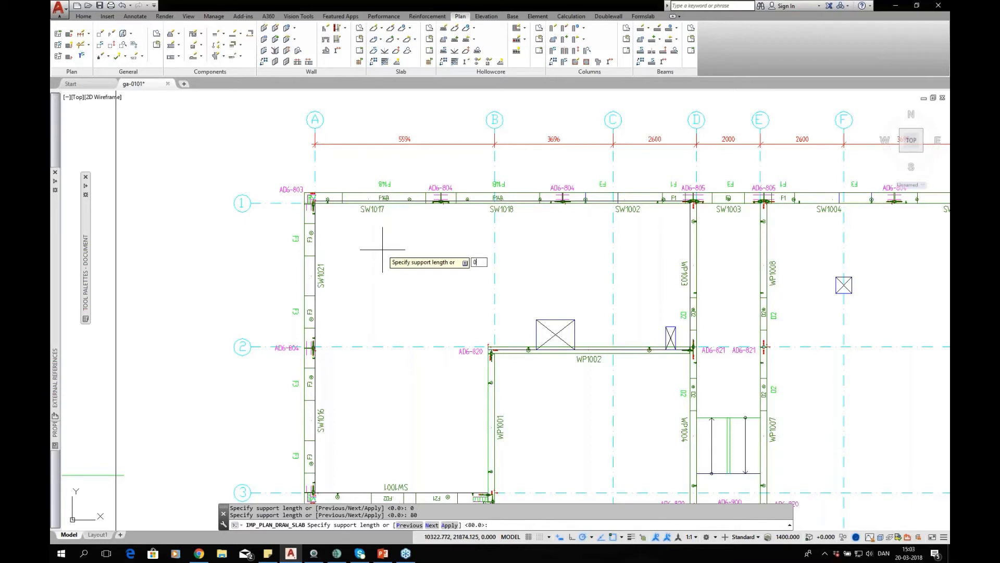
type("0")
key("Return")
key("Return")
type("0")
key("Return")
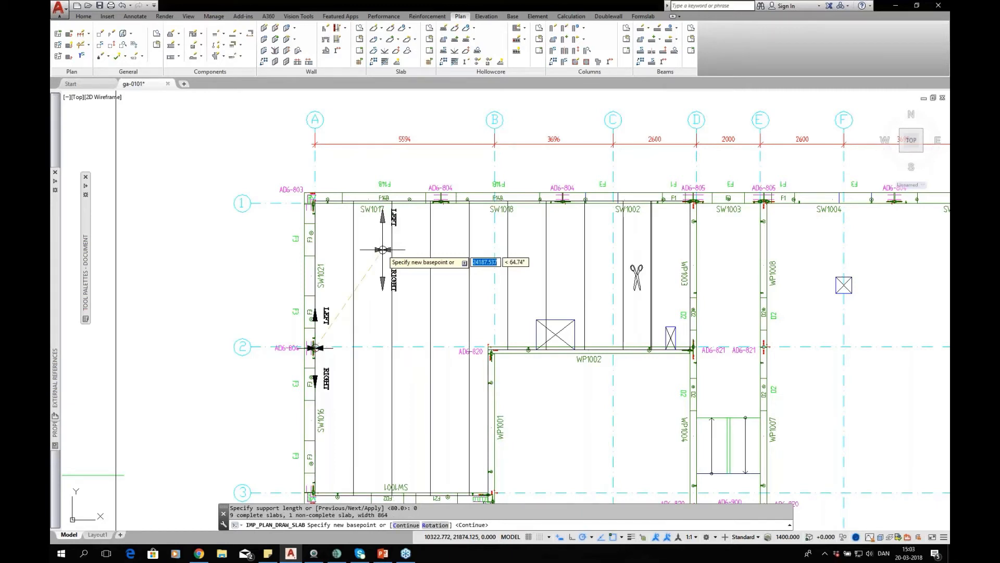
Accept the layout base point and apply the placement of the non-complete slab
key("Return")
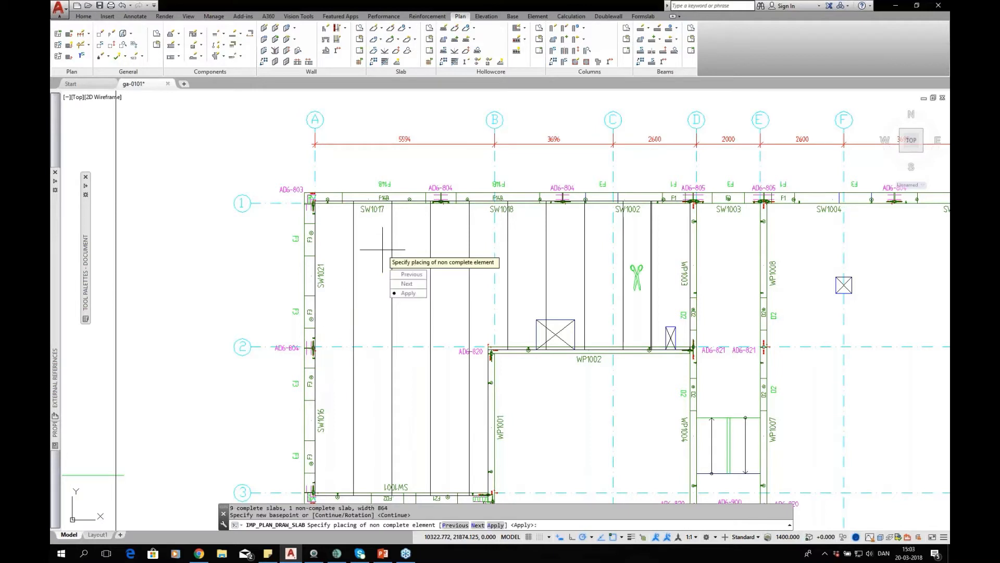
key("Return")
key("Return")
key("Return")
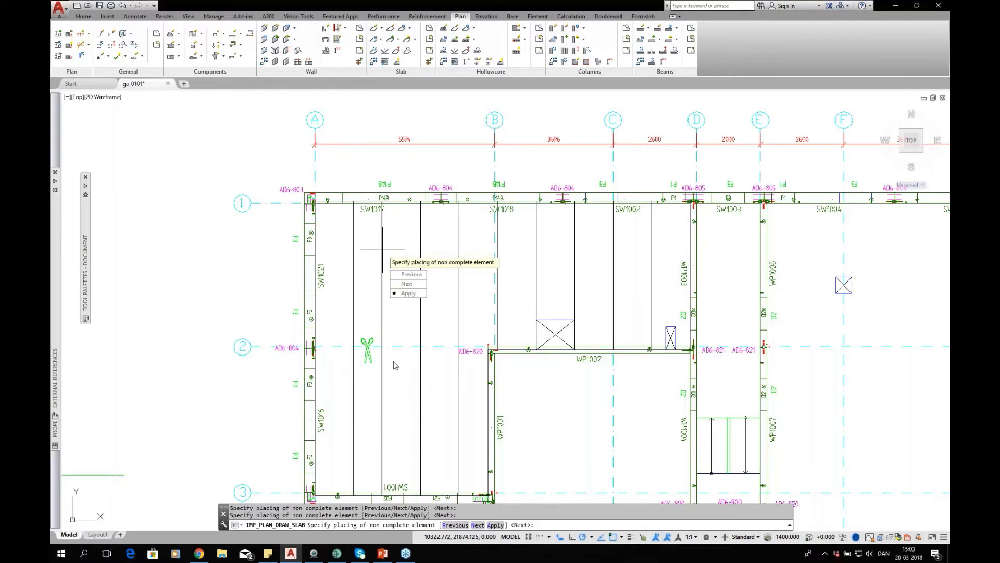
left_click(408, 294)
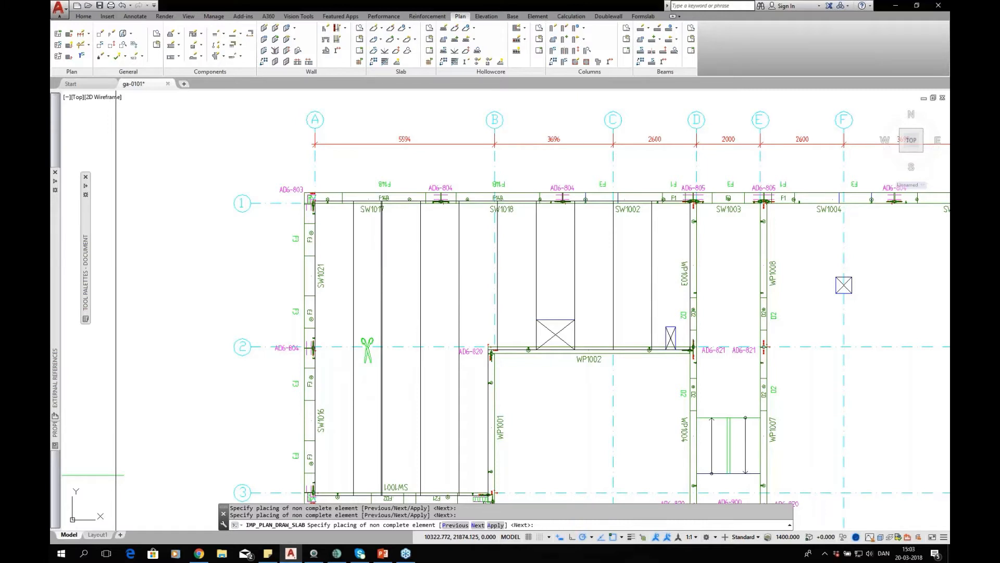
Save the hollowcore slabs in the room by window selection, accepting the default element mark HC1
middle_click_drag(491, 409, 520, 373)
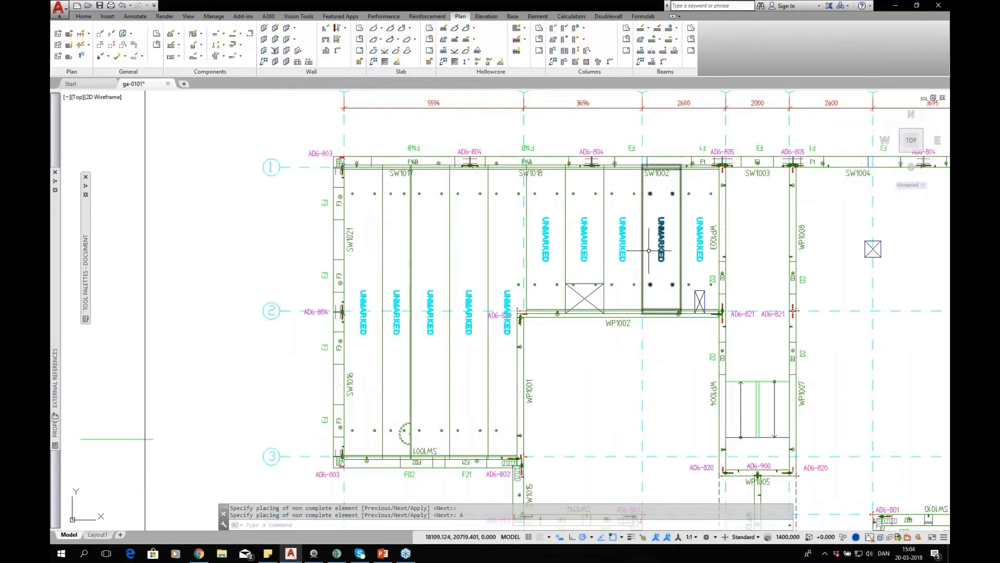
left_click(402, 27)
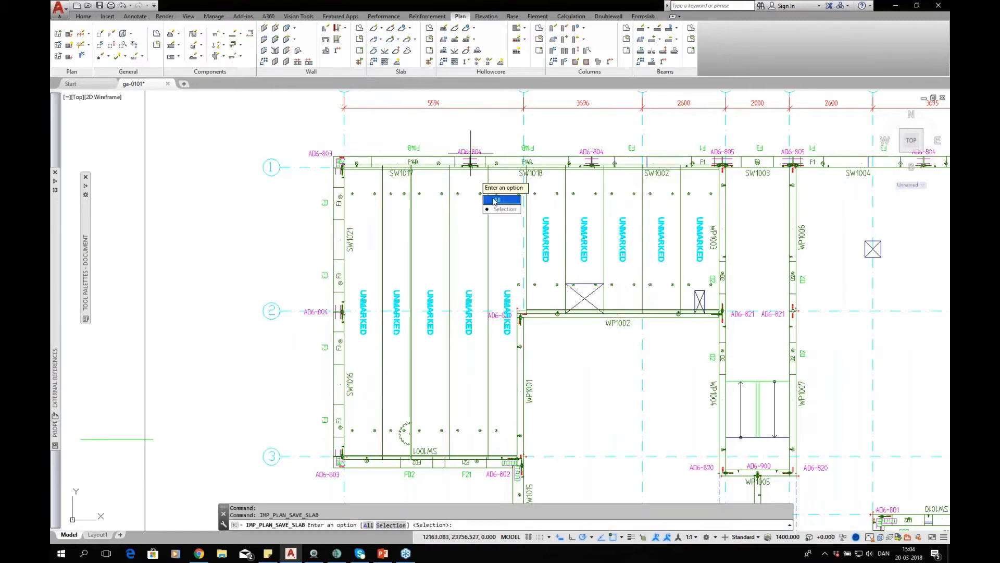
left_click(502, 209)
left_click(691, 201)
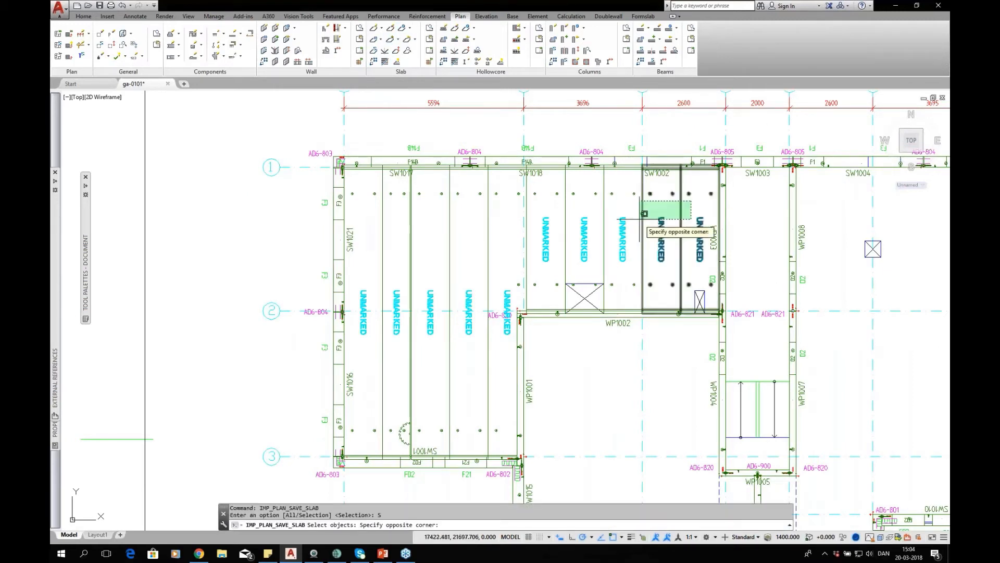
left_click(544, 232)
left_click(499, 226)
left_click(386, 252)
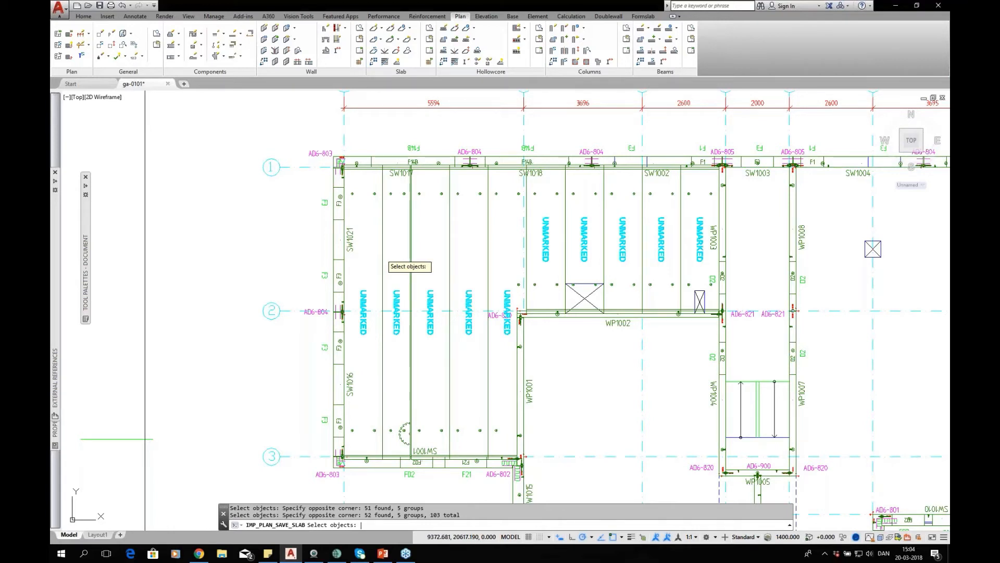
key("Return")
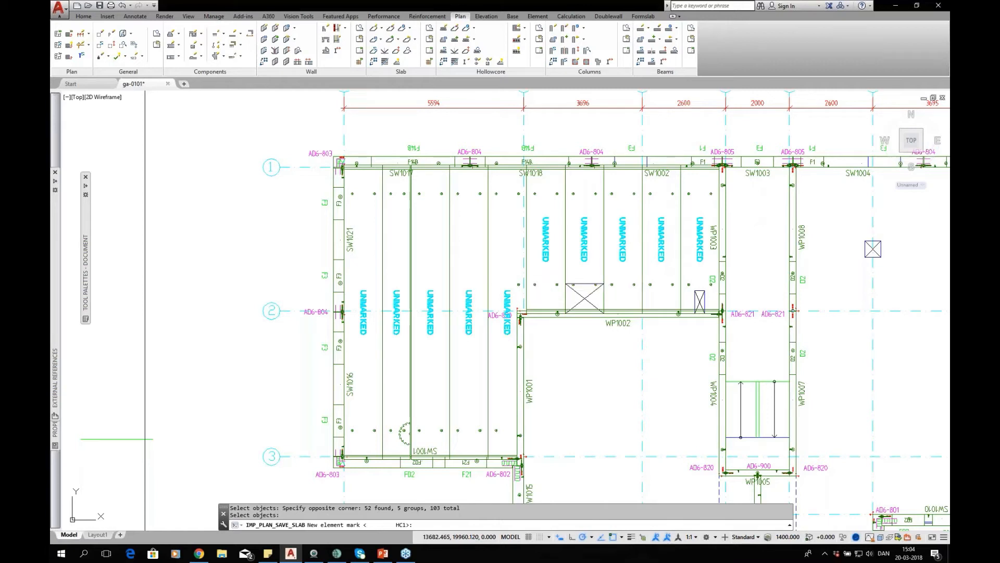
key("Return")
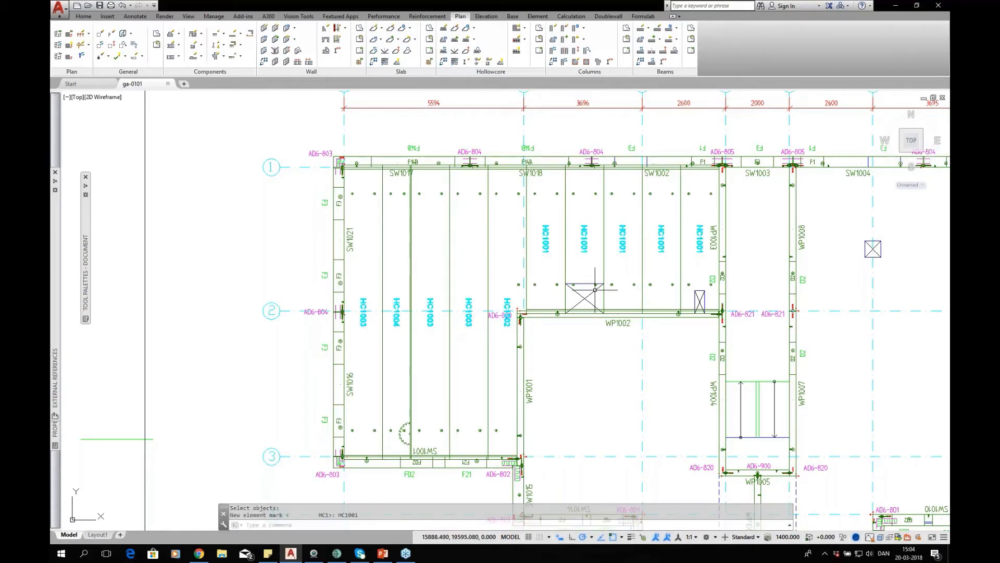
Switch to IMPACT Project Manager to inspect the saved slabs in the 3D model view, then return to the drawing
left_click(340, 560)
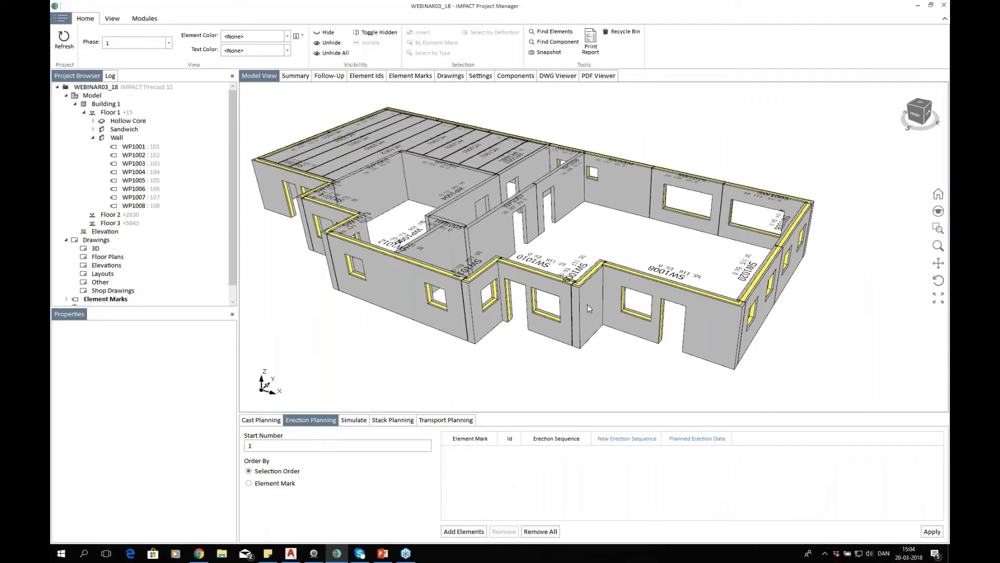
scroll(592, 304, "down", 2)
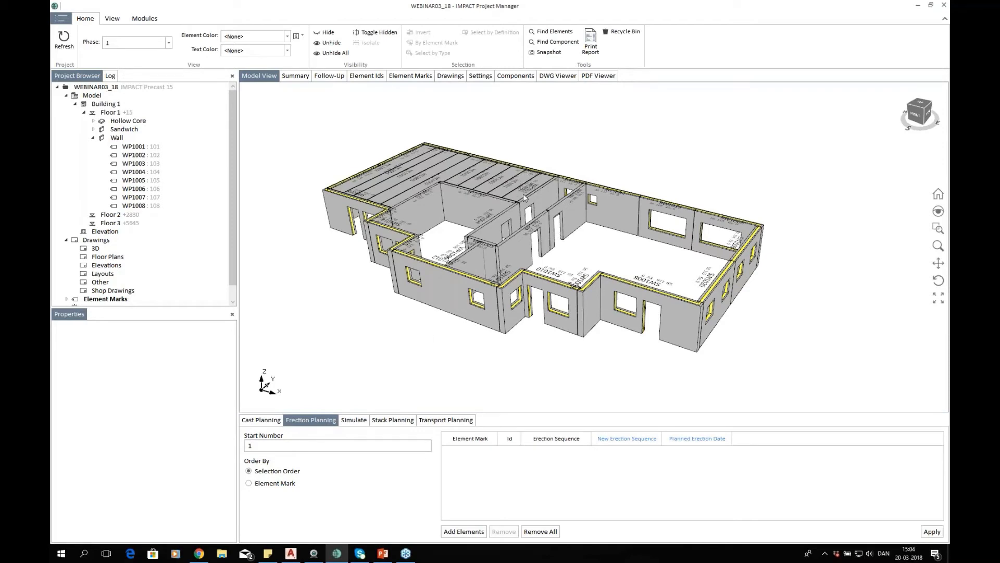
left_click(291, 553)
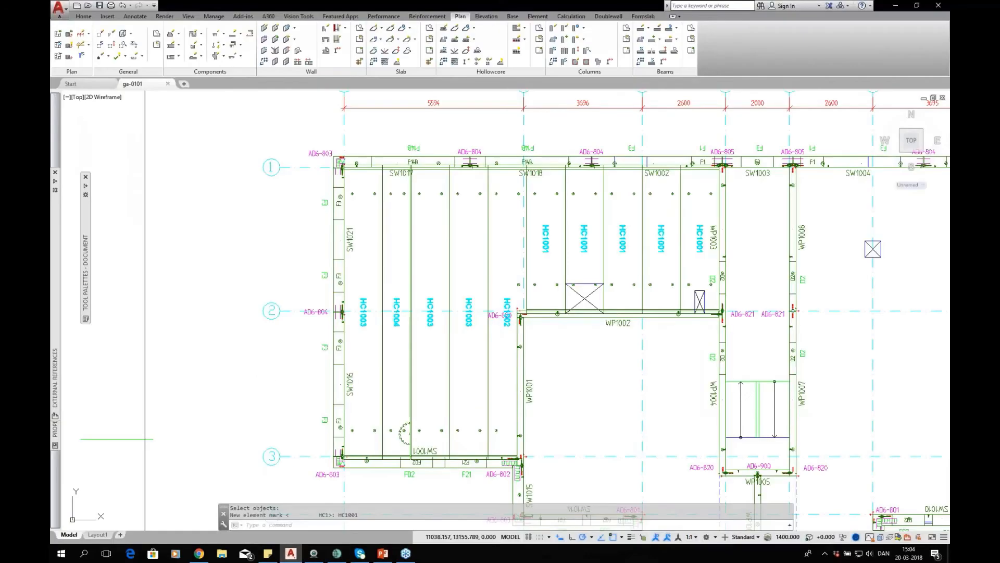
Start Draw Recess on the slab beside wall WP1003 and confirm a rectangular top cut-out
middle_click_drag(498, 371, 419, 320)
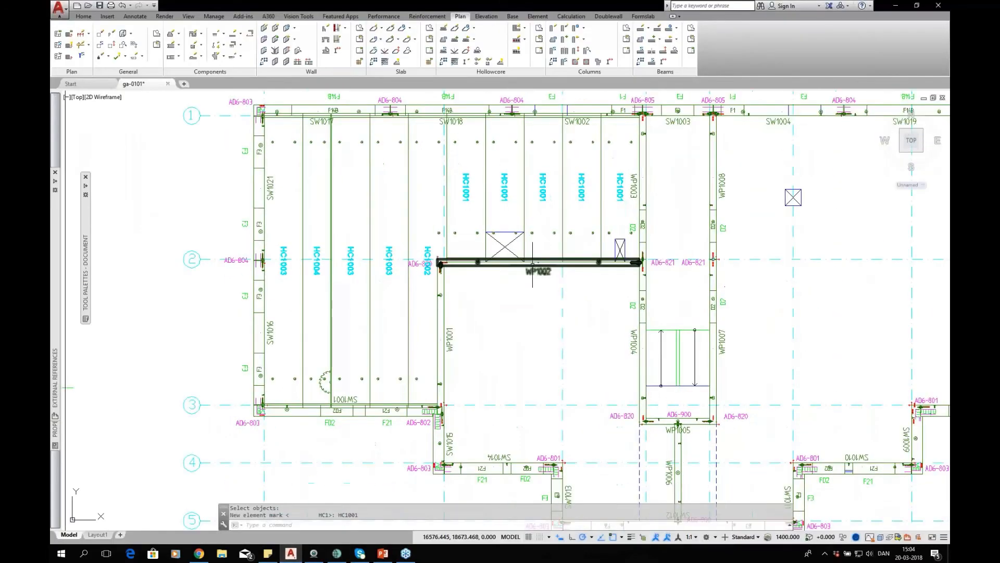
scroll(551, 184, "up", 3)
middle_click_drag(556, 205, 458, 272)
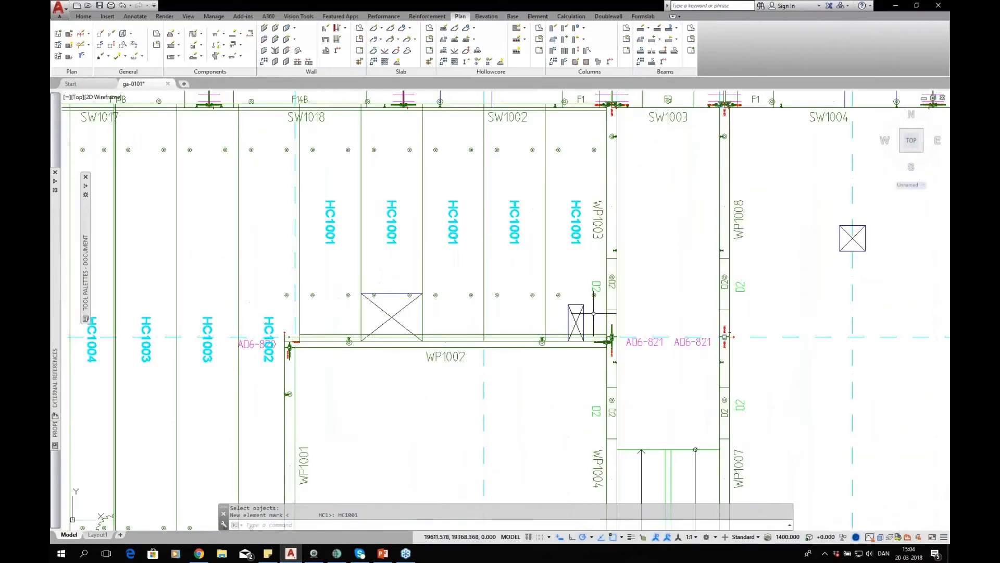
scroll(585, 320, "up", 2)
scroll(581, 299, "down", 2)
middle_click_drag(581, 299, 636, 351)
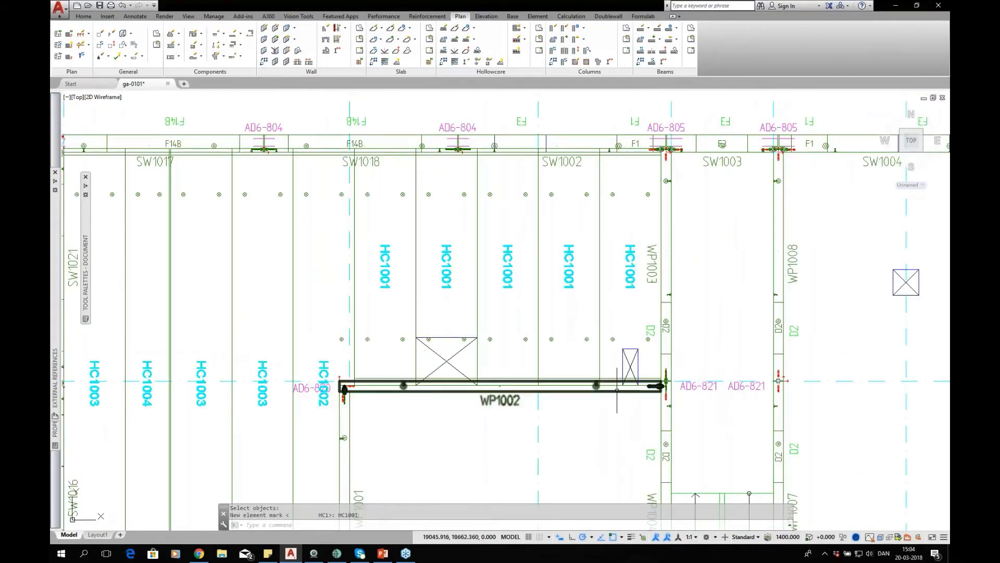
left_click(199, 47)
left_click(229, 76)
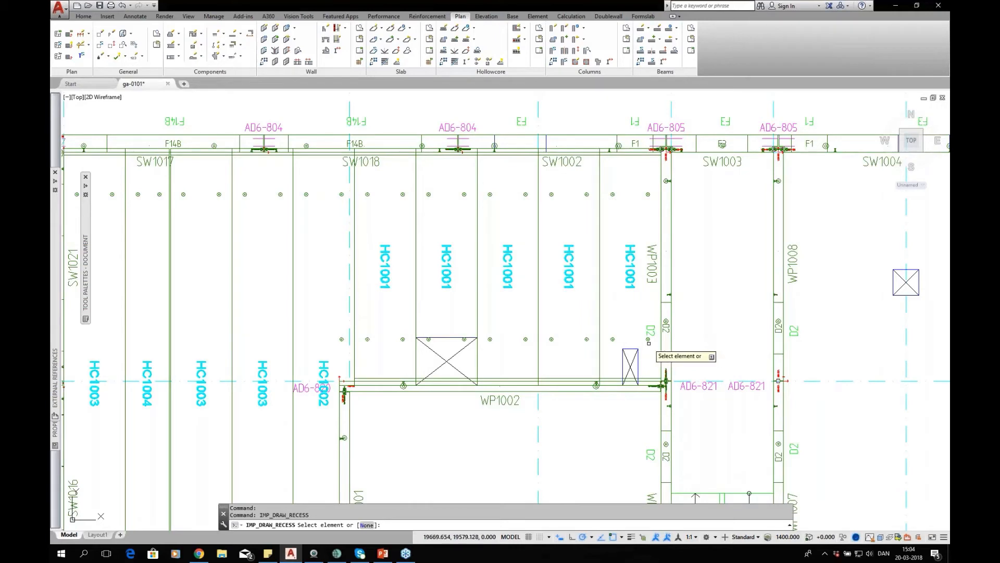
left_click(647, 338)
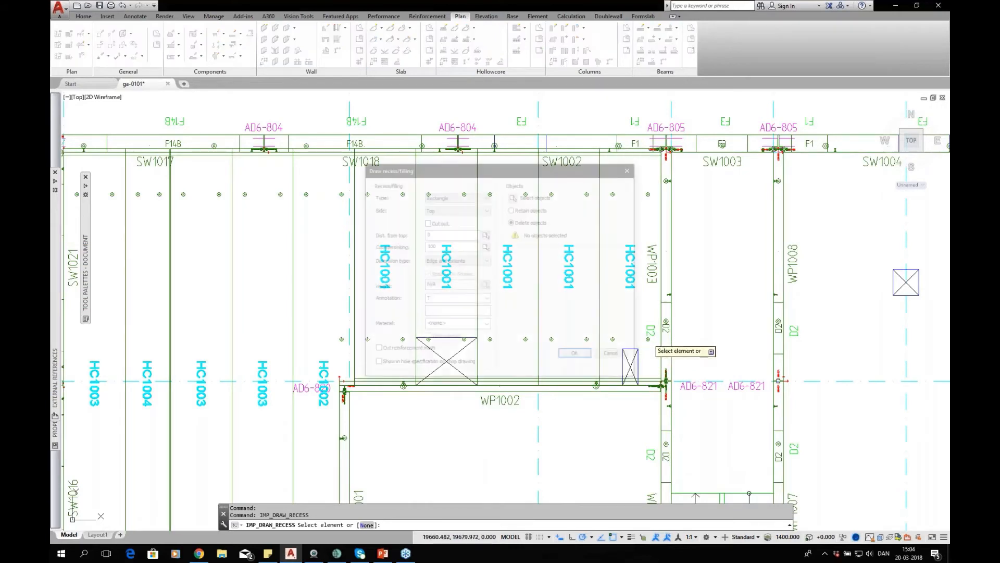
left_click(426, 222)
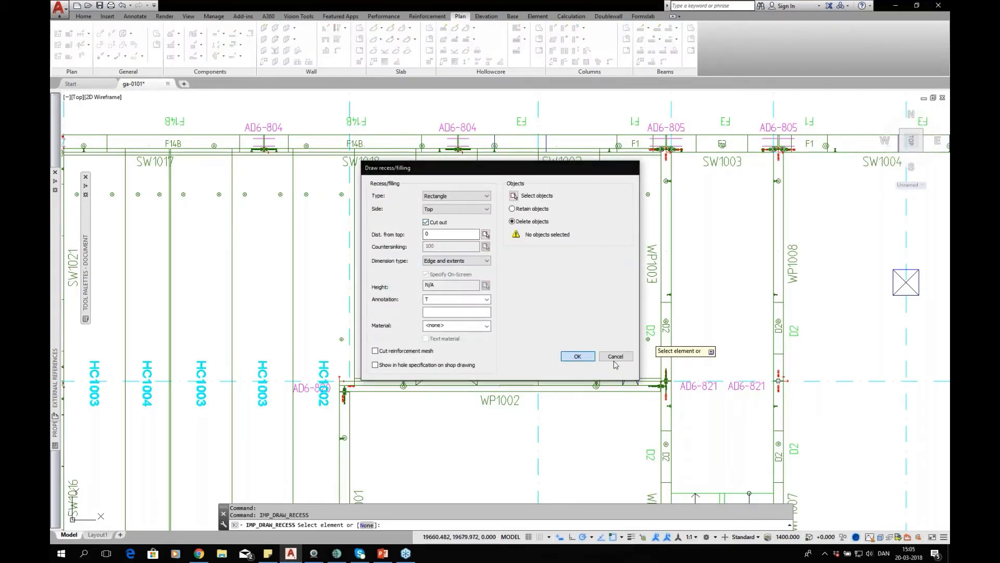
left_click(576, 356)
Draw the recess rectangle over the small opening at the slab's corner against wall WP1002
scroll(626, 297, "up", 6)
left_click(654, 291)
left_click(755, 290)
scroll(739, 408, "down", 3)
middle_click_drag(740, 402, 725, 369)
scroll(732, 414, "up", 4)
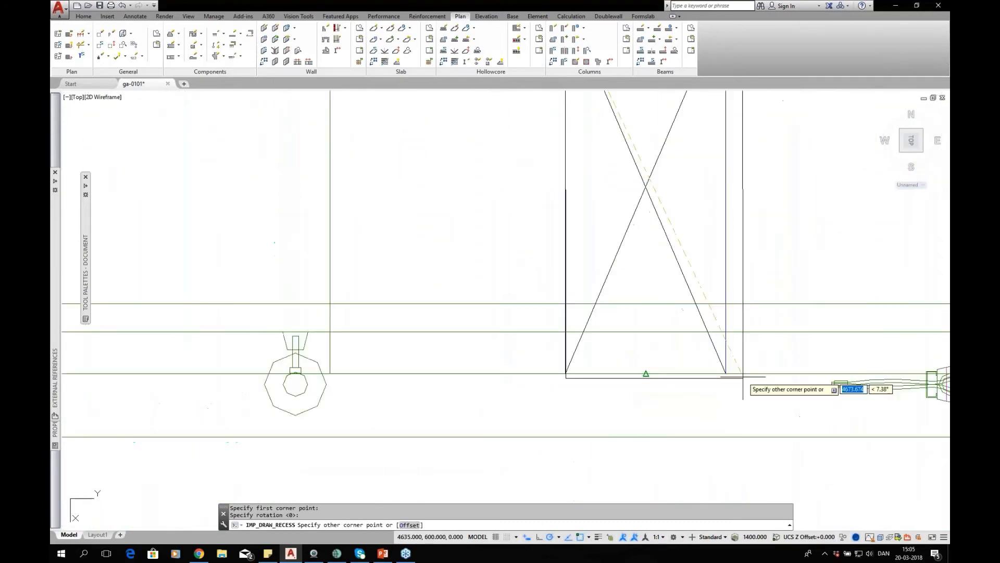
left_click(726, 373)
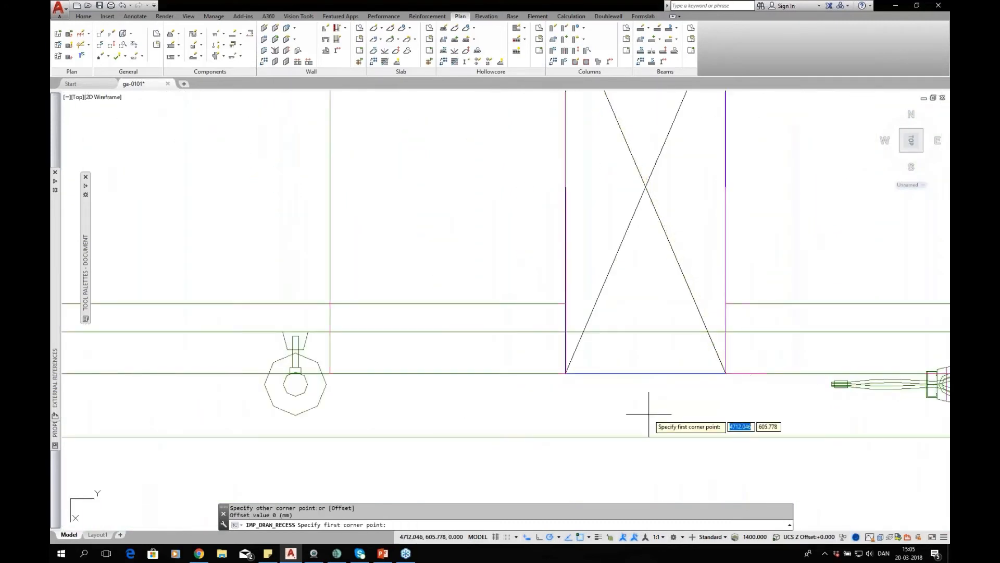
scroll(648, 415, "down", 4)
key("Return")
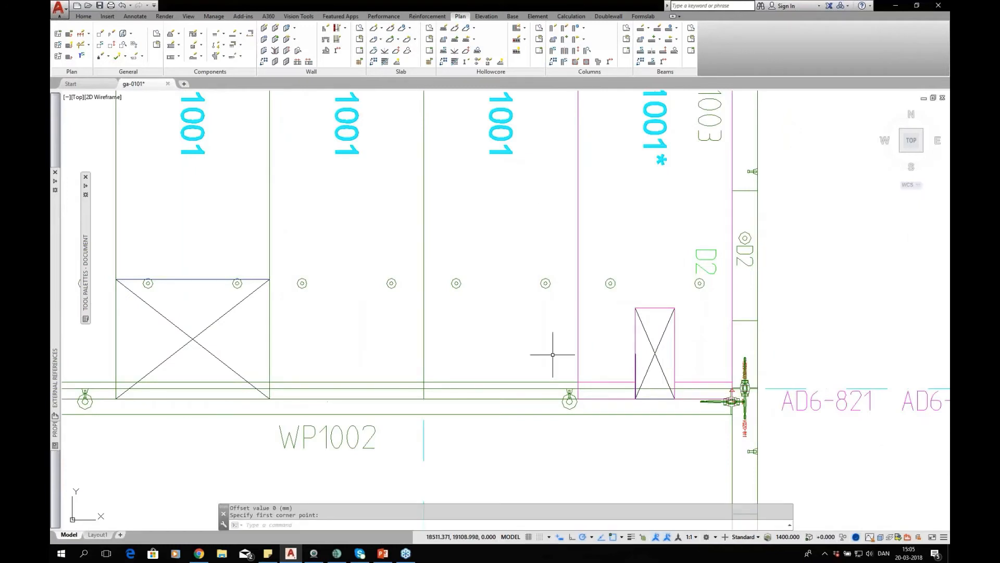
Start Draw Hanger Detail on the slab over the recess, choosing the two neighbouring slabs as its supporting slabs
scroll(582, 326, "down", 4)
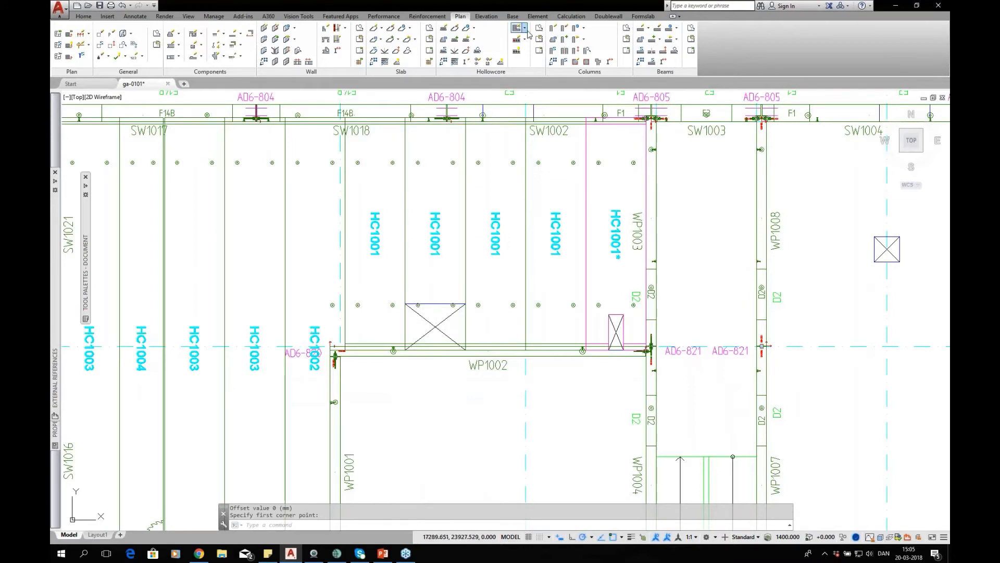
left_click(536, 49)
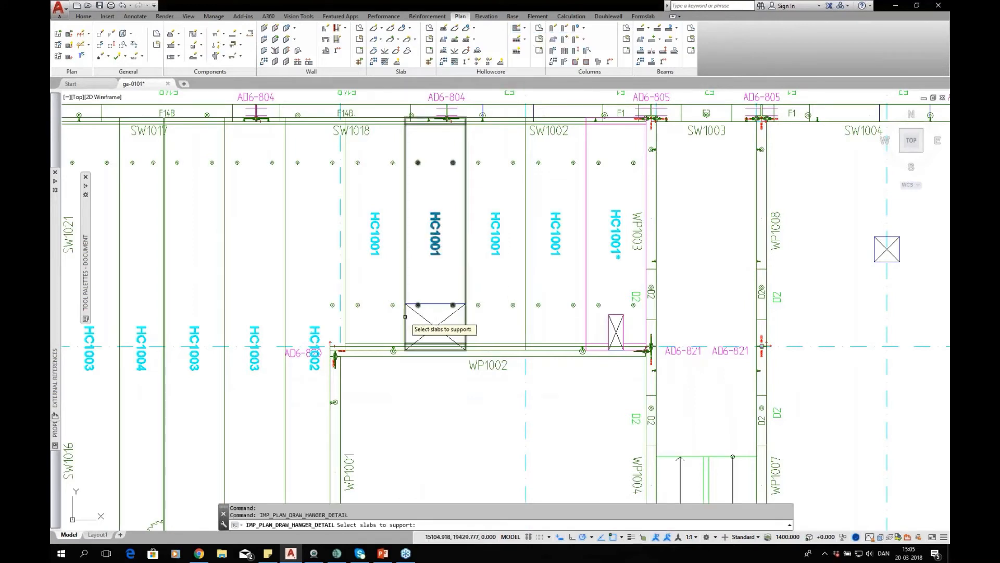
left_click(435, 243)
key("Return")
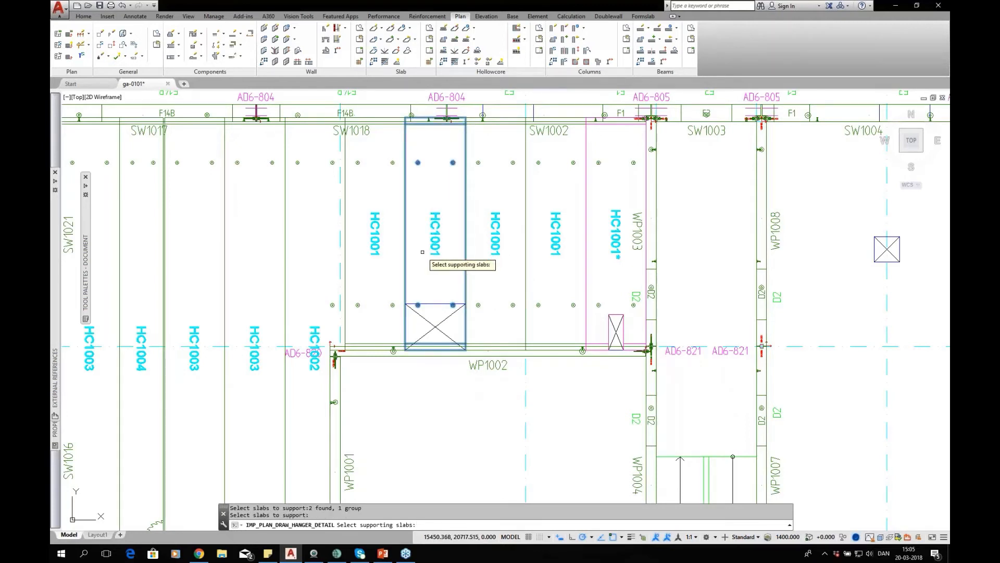
left_click(376, 240)
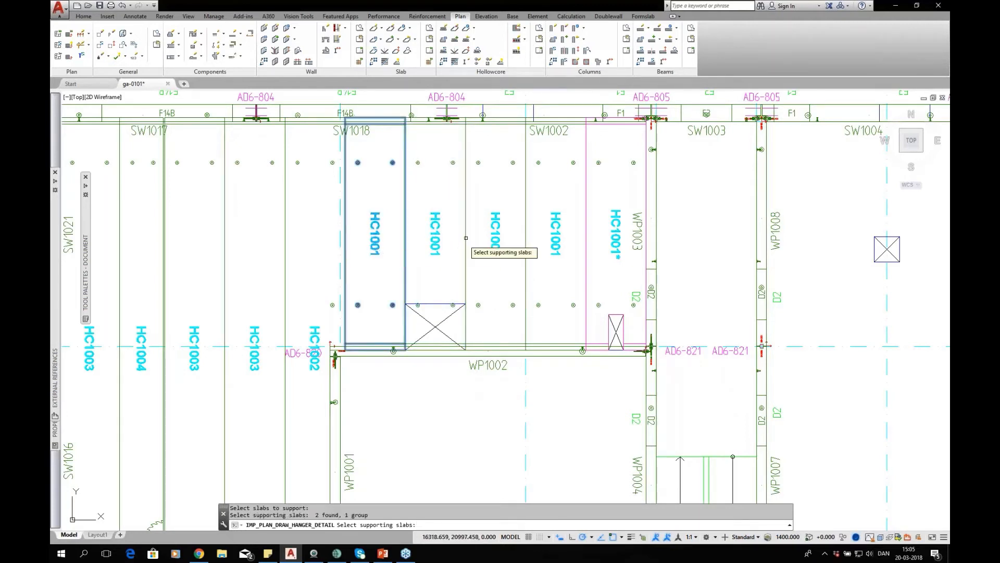
left_click(495, 236)
key("Return")
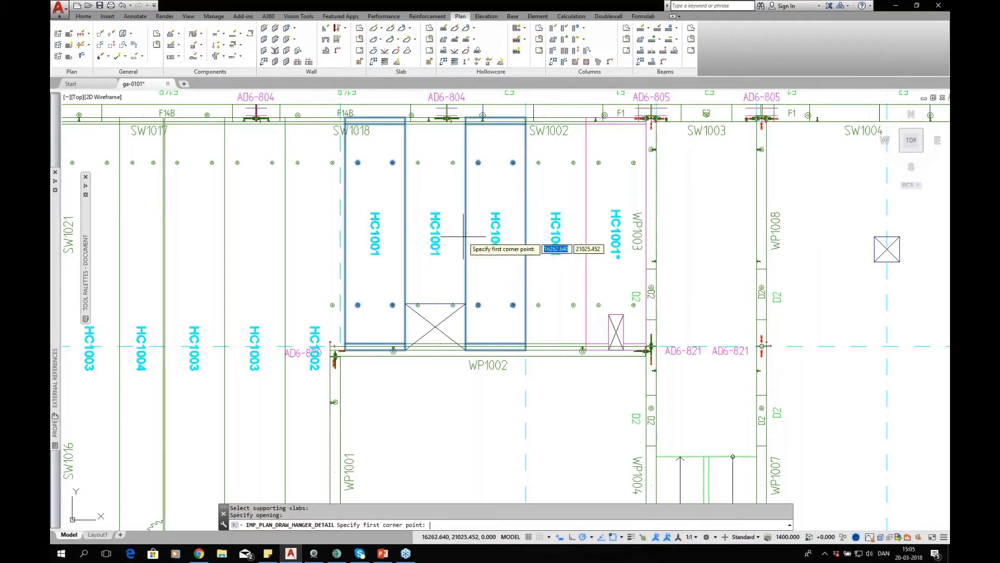
Define the hanger opening over the recess rectangle and pick hanger detail HCS19 from the Common selection
scroll(445, 312, "up", 6)
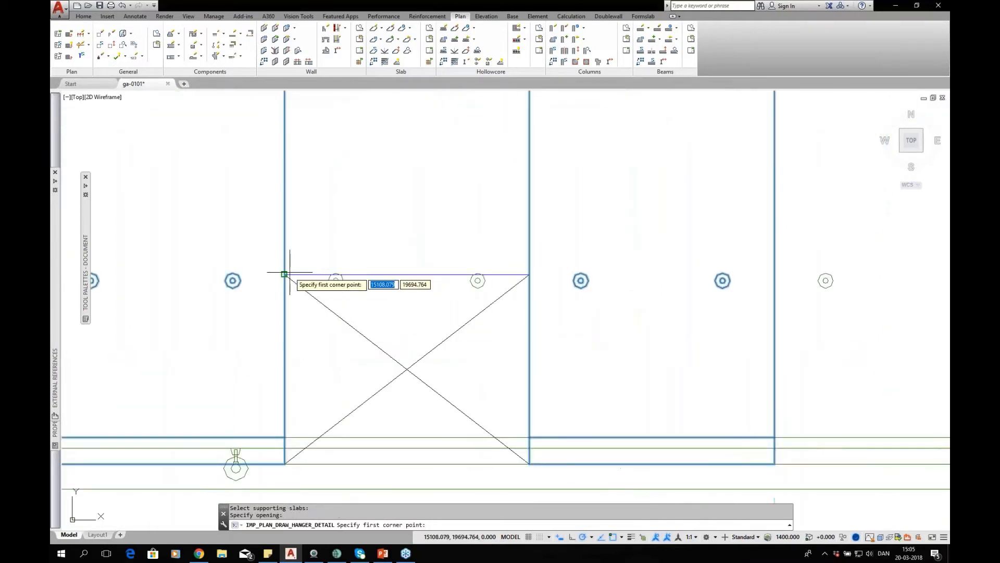
left_click(284, 274)
scroll(530, 469, "up", 2)
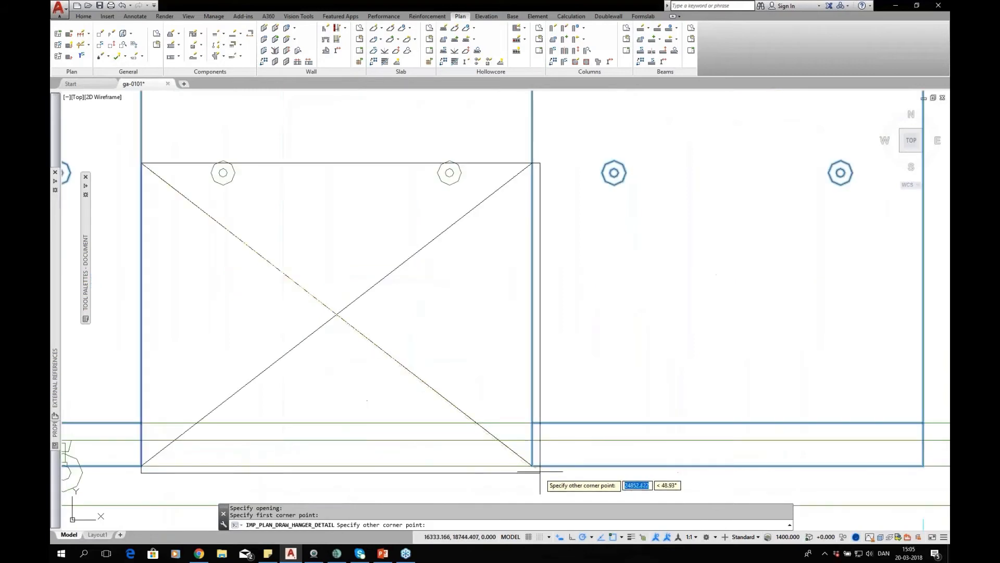
left_click(532, 465)
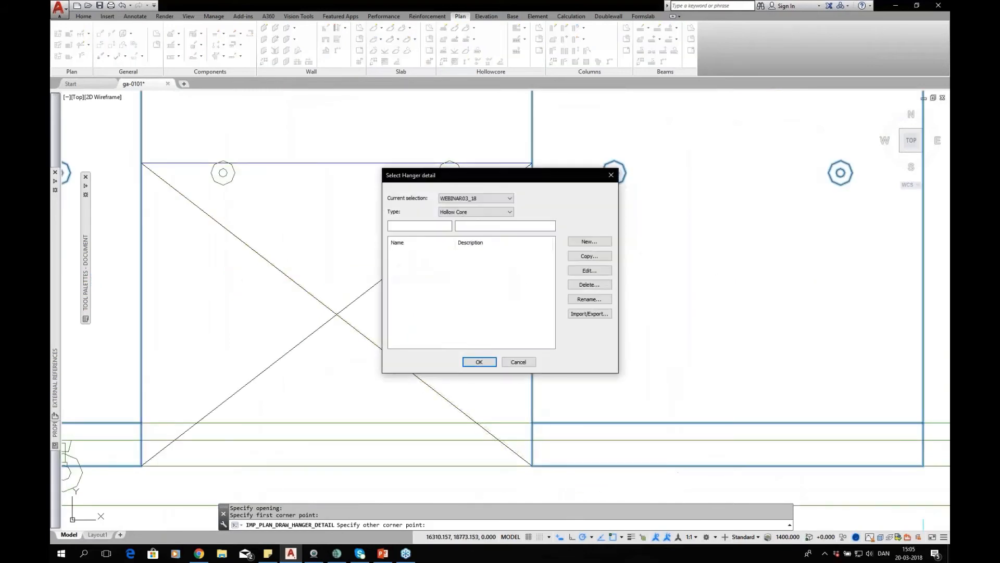
left_click(475, 198)
left_click(468, 207)
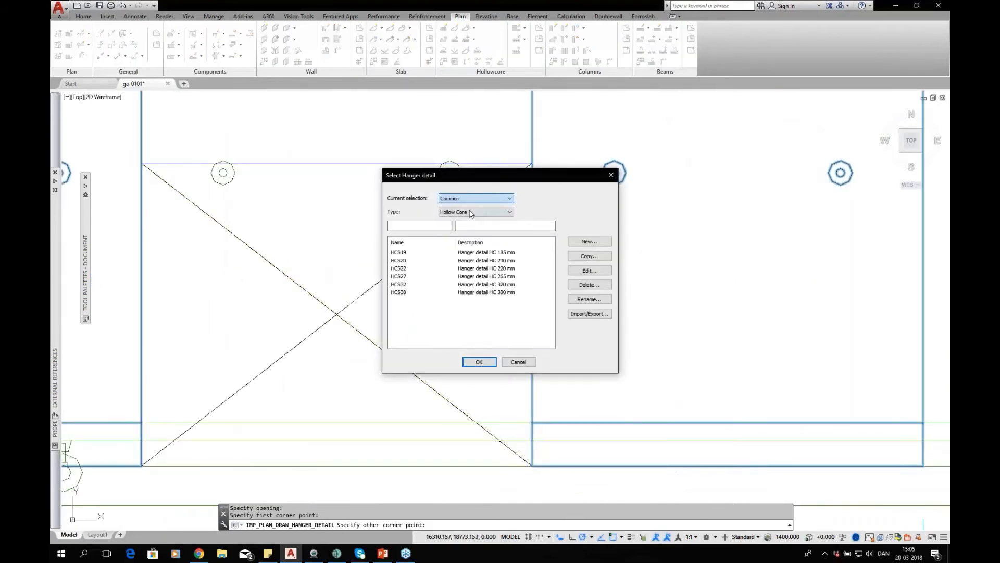
left_click(442, 253)
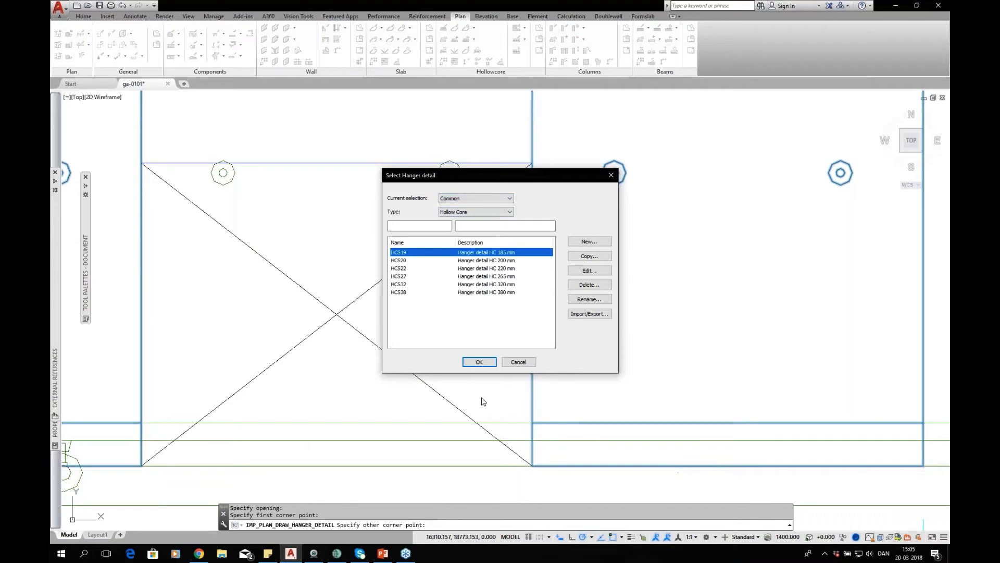
left_click(479, 361)
scroll(427, 396, "down", 10)
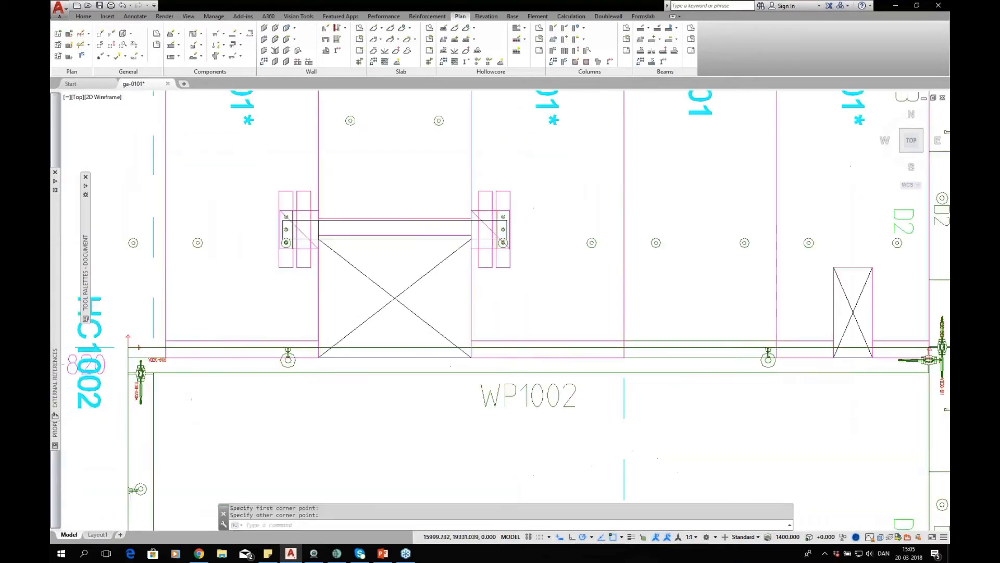
mouse_move(456, 346)
middle_mouse_down()
mouse_move(483, 308)
mouse_move(458, 277)
middle_mouse_up()
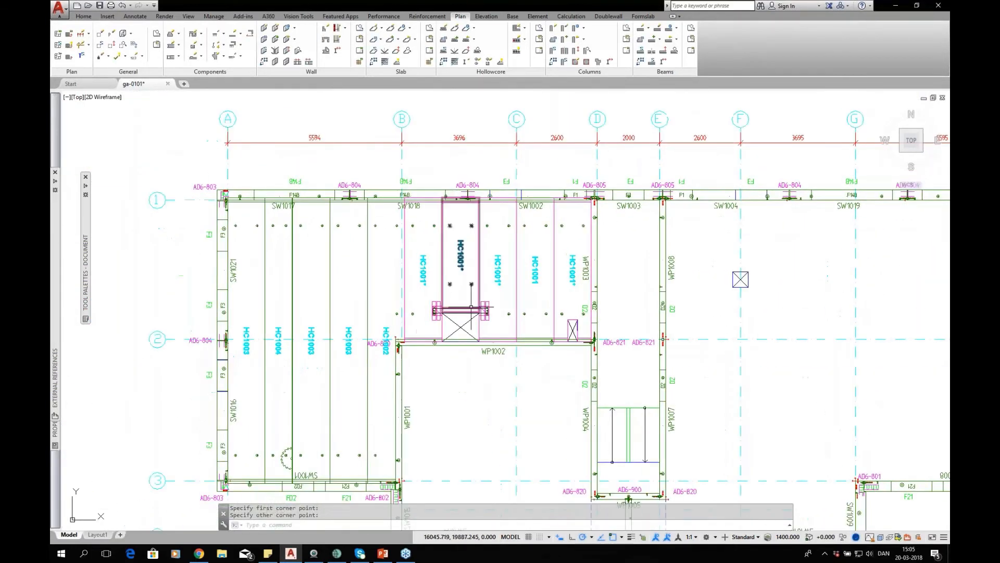
scroll(456, 313, "up", 4)
left_click(451, 155)
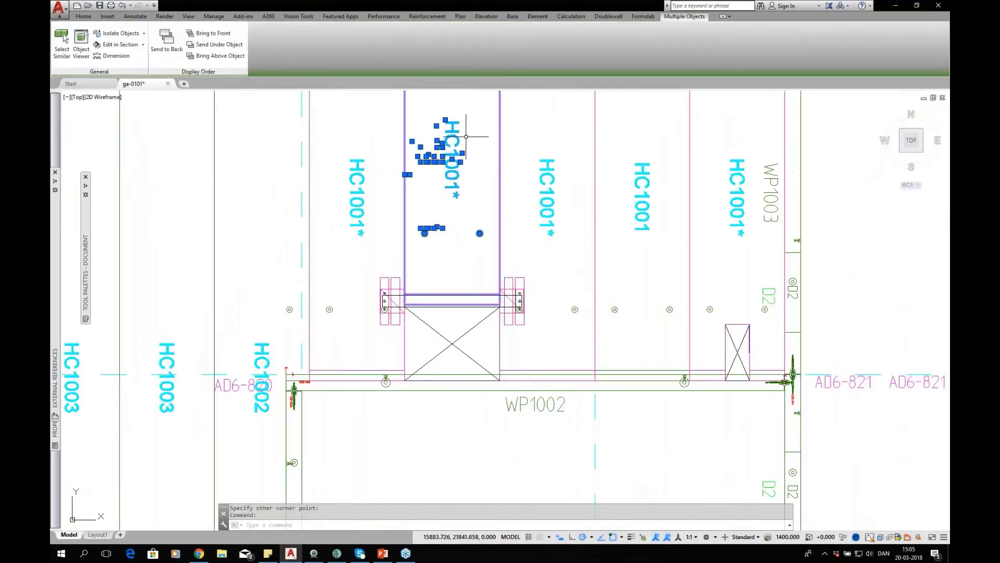
left_click(519, 16)
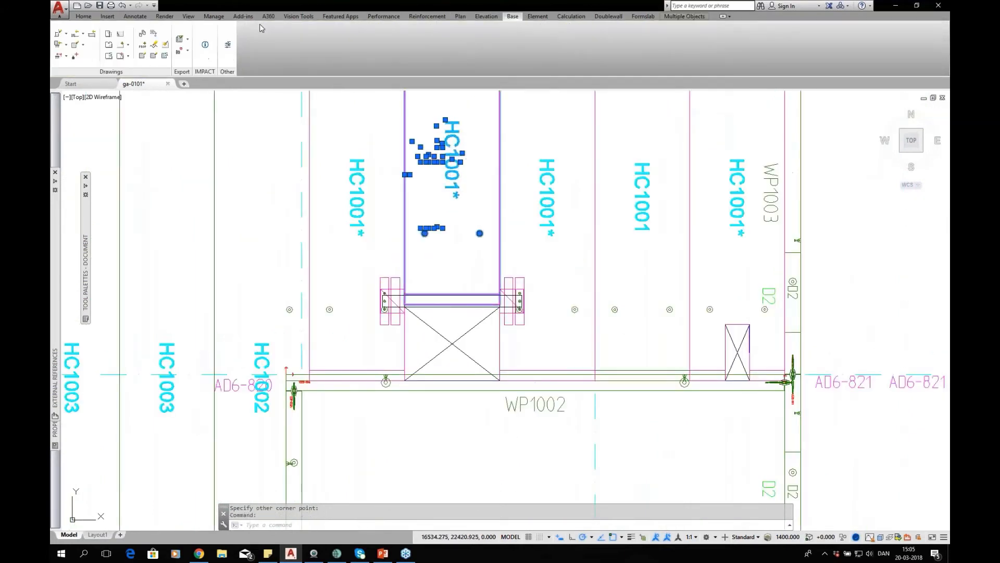
left_click(460, 16)
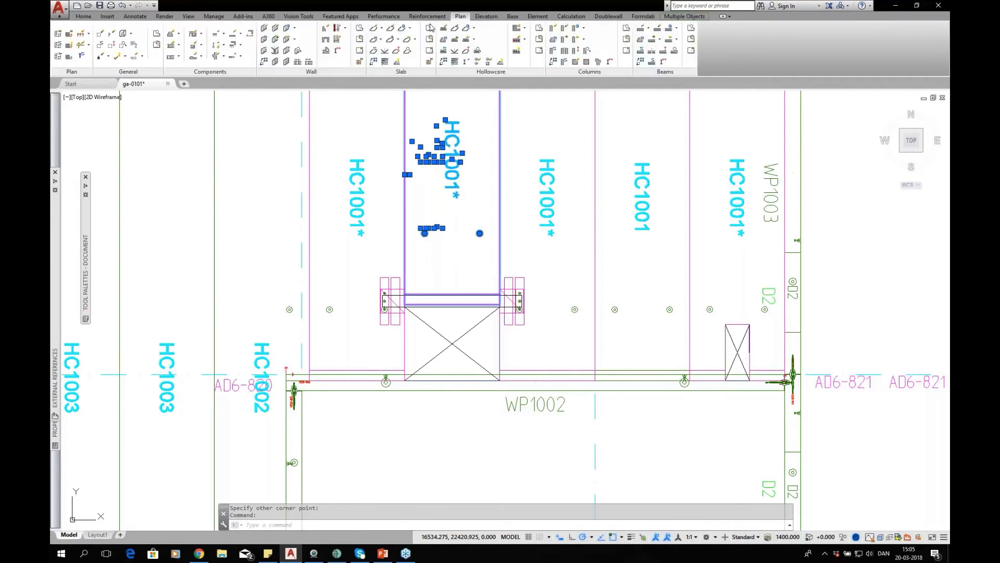
left_click(275, 28)
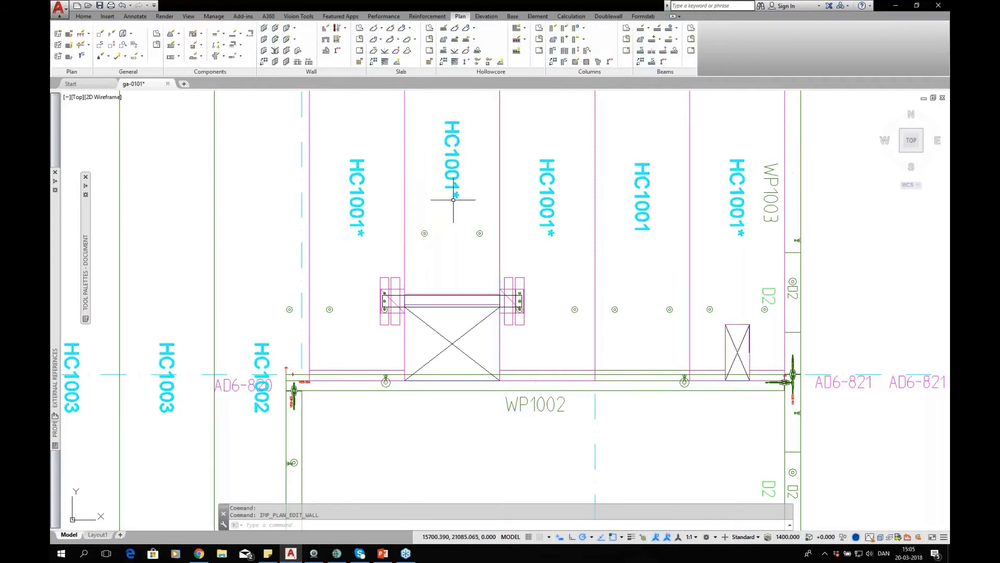
Edit the hollowcore slab carrying the hanger, setting its right-edge endcap to None, then exit the edit
left_click(455, 27)
left_click(449, 171)
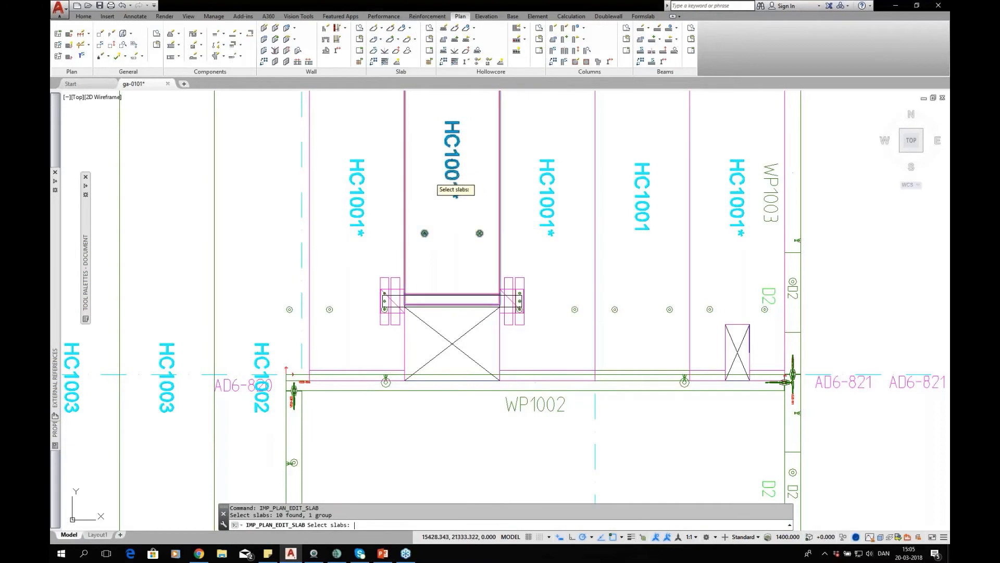
right_click(435, 184)
left_click(444, 204)
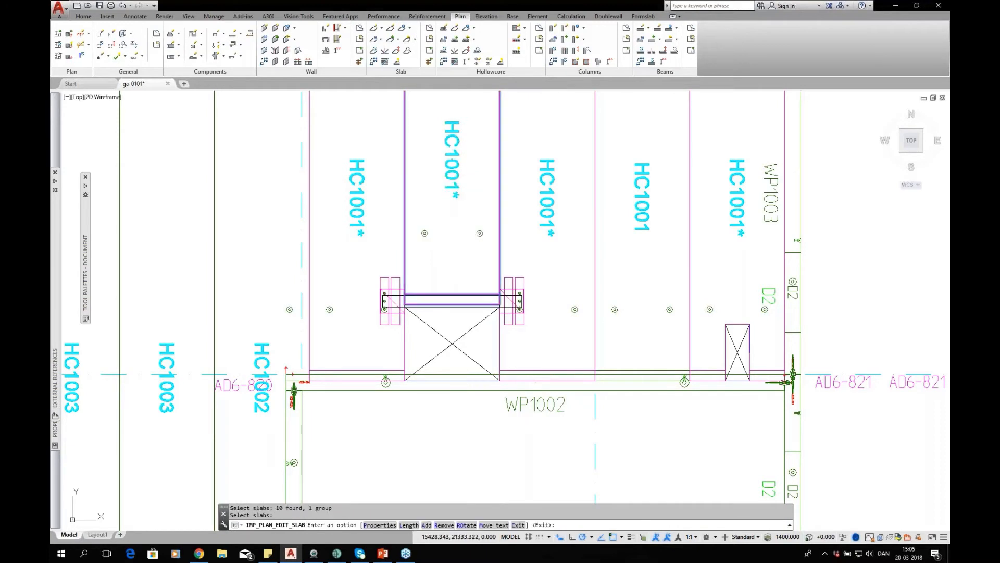
type("p")
key("Return")
left_click(394, 176)
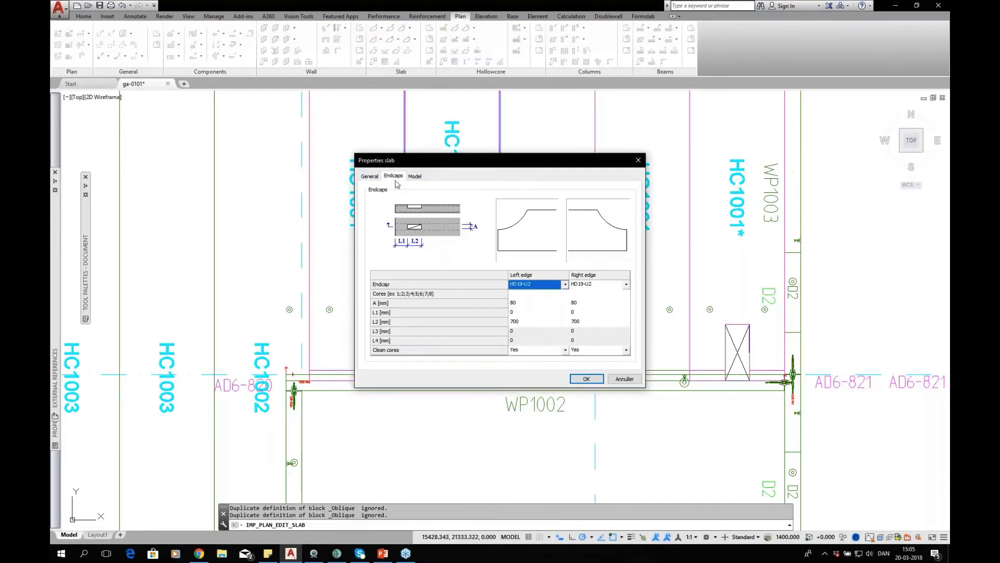
left_click(624, 284)
left_click(626, 285)
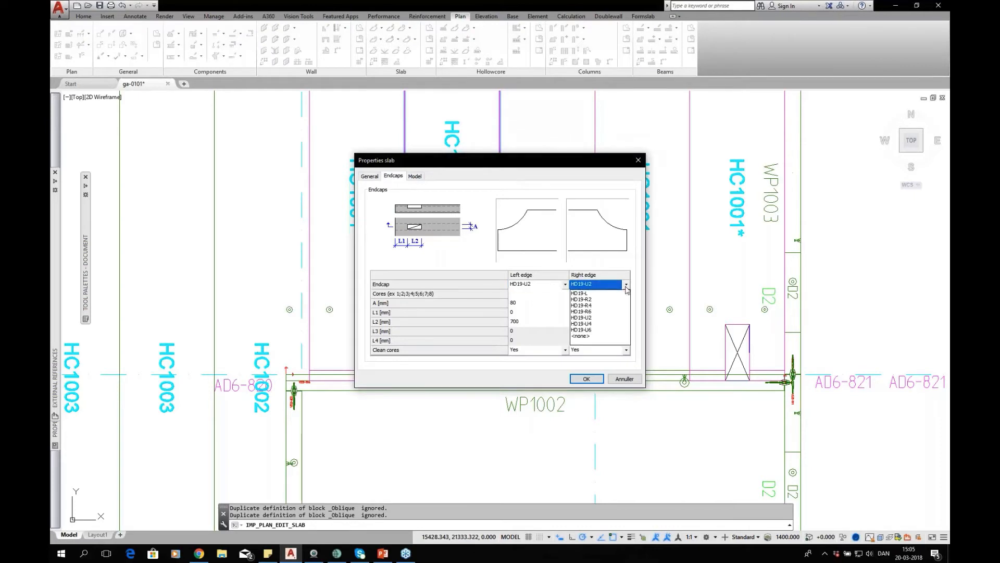
left_click(583, 336)
left_click(587, 378)
right_click(531, 294)
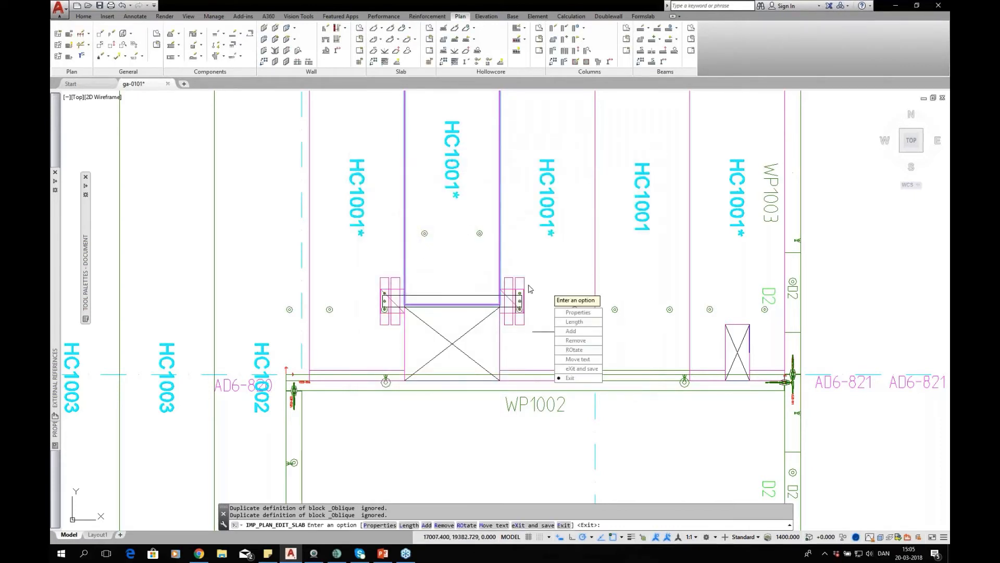
left_click(573, 381)
Start Save Slab and window-select the modified hollowcore slabs in the room for saving
scroll(511, 193, "down", 4)
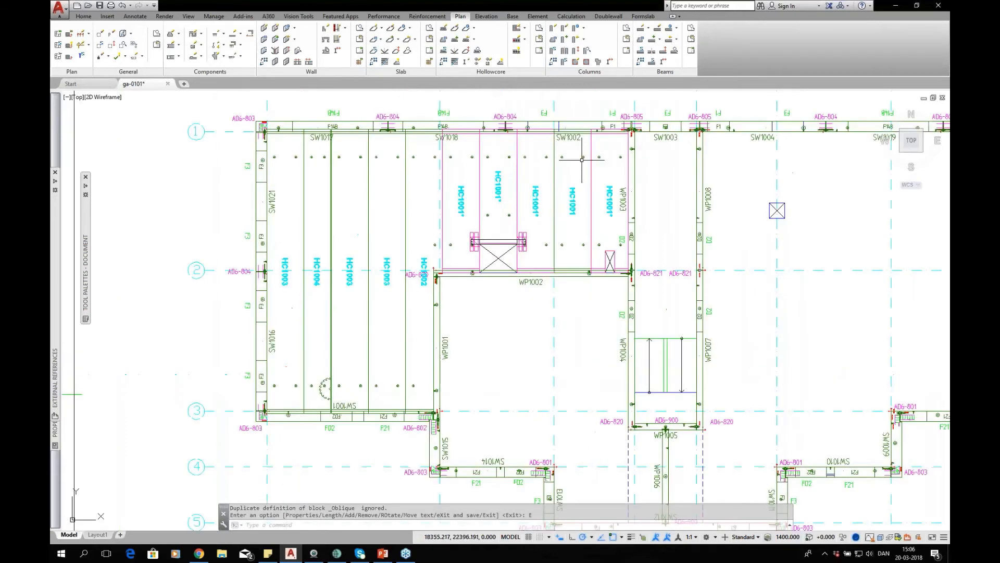
scroll(526, 214, "up", 1)
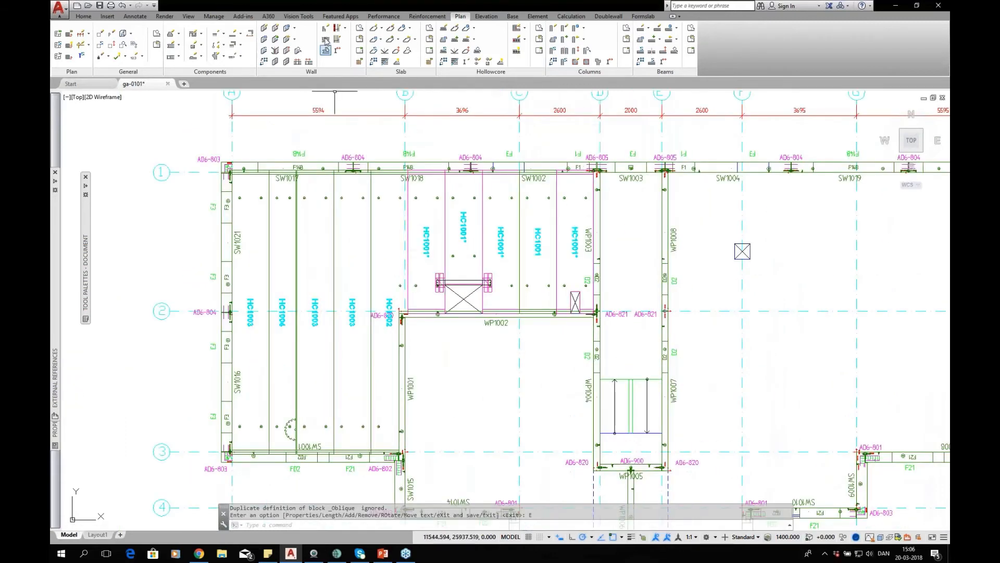
left_click(474, 28)
left_click(490, 39)
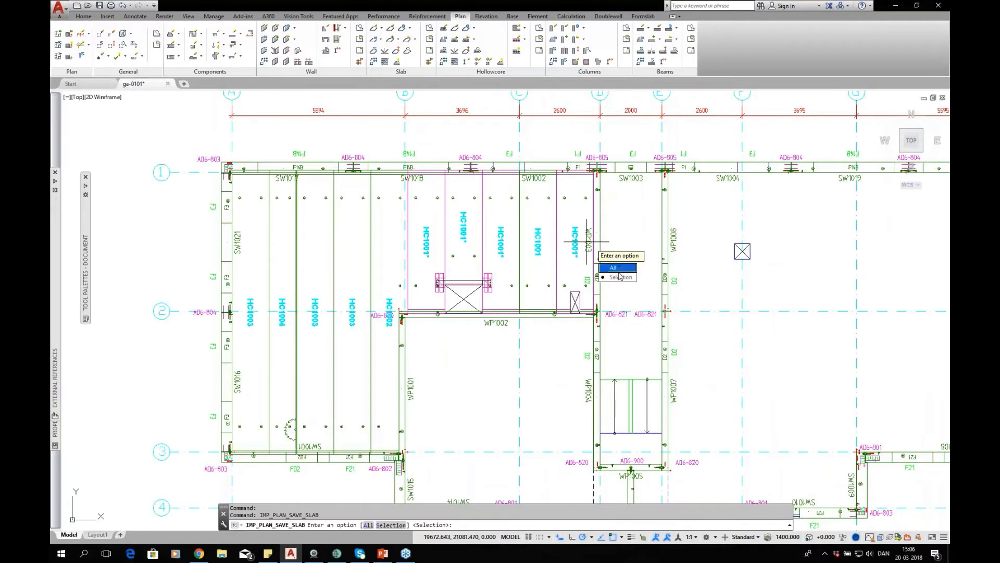
left_click(620, 277)
scroll(537, 263, "up", 2)
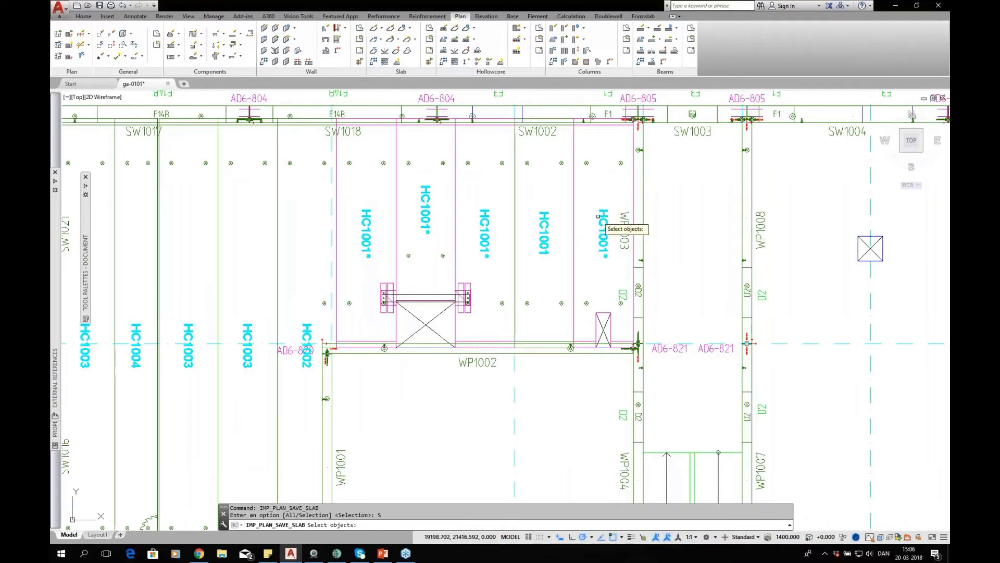
left_click(597, 191)
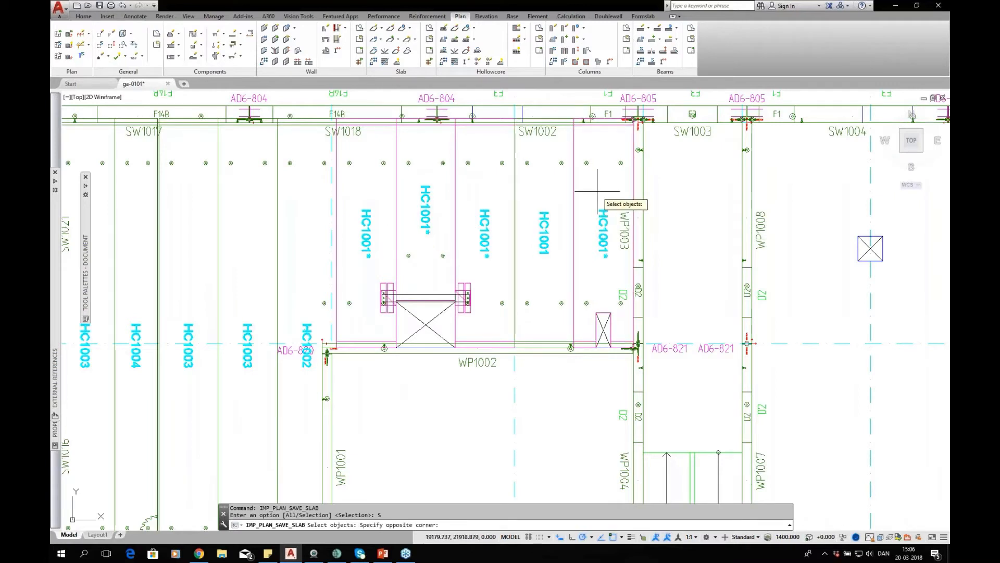
left_click(479, 219)
left_click(421, 210)
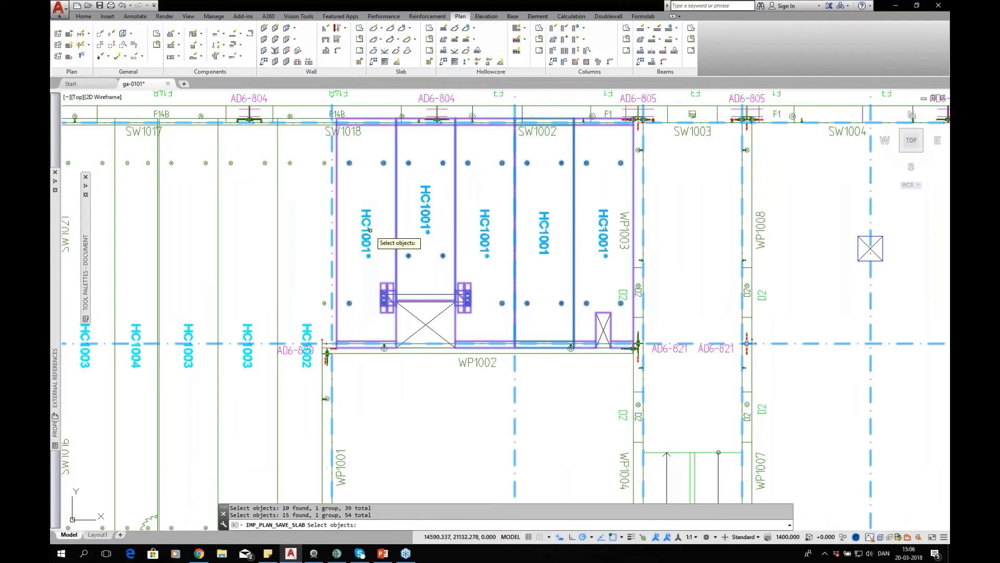
key("Return")
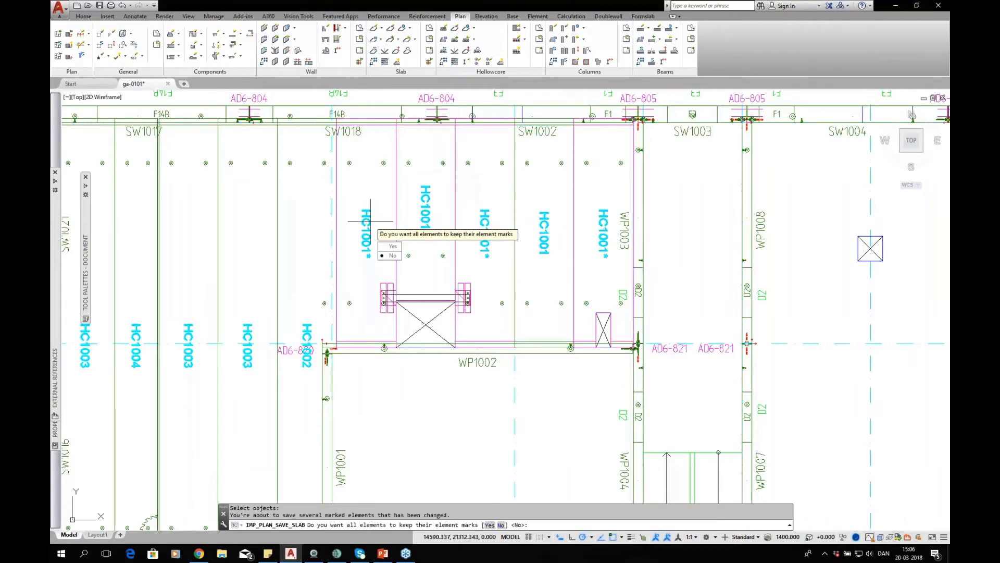
Decline keeping existing element marks and accept each suggested new element mark for the changed slabs
type("n")
key("Return")
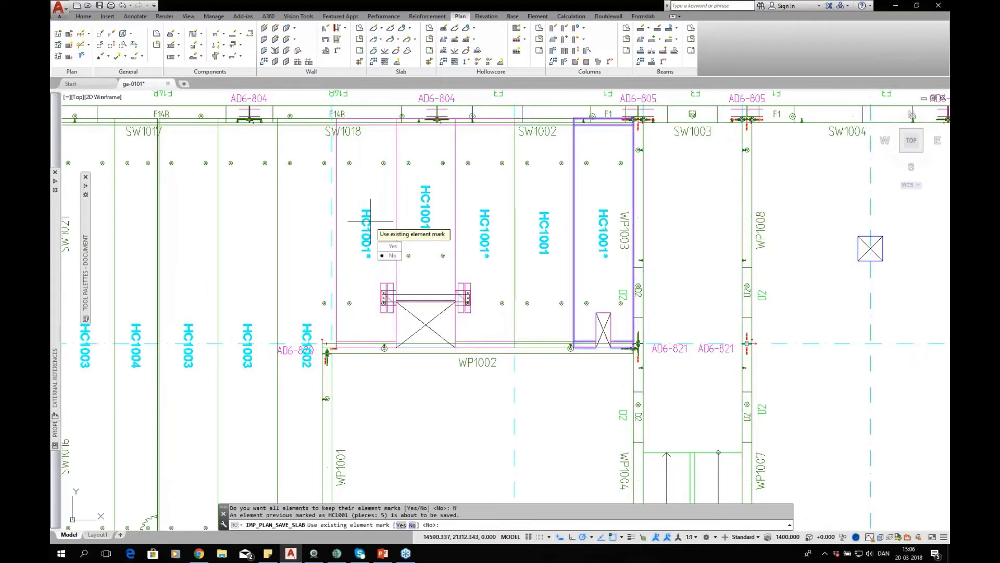
key("Return")
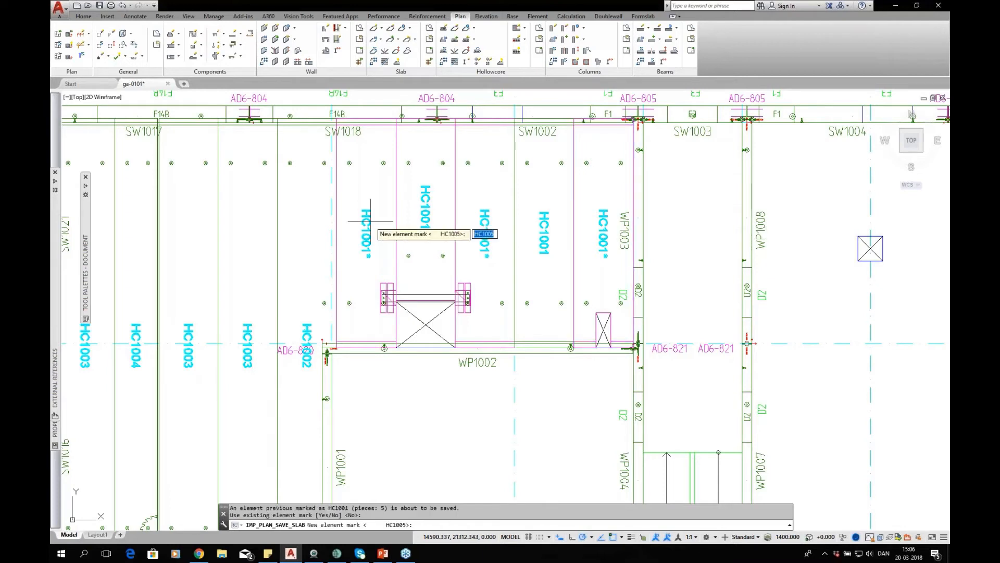
key("Return")
key("Return")
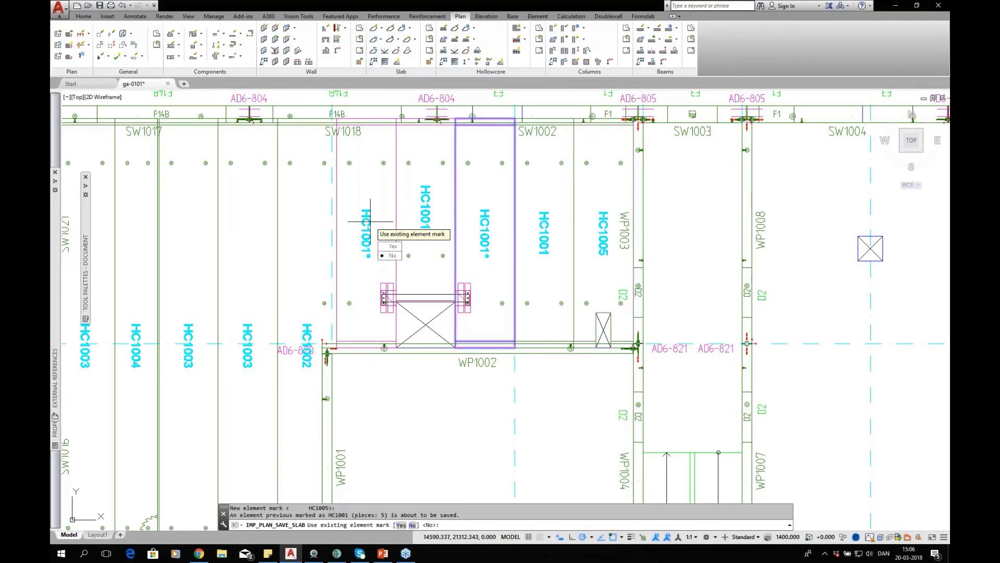
key("Return")
key("Return")
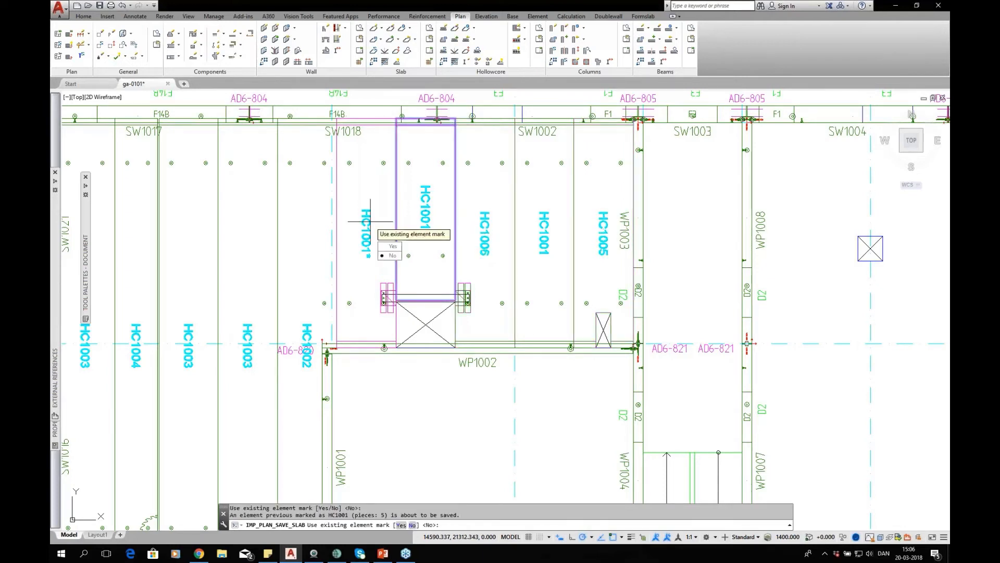
key("Return")
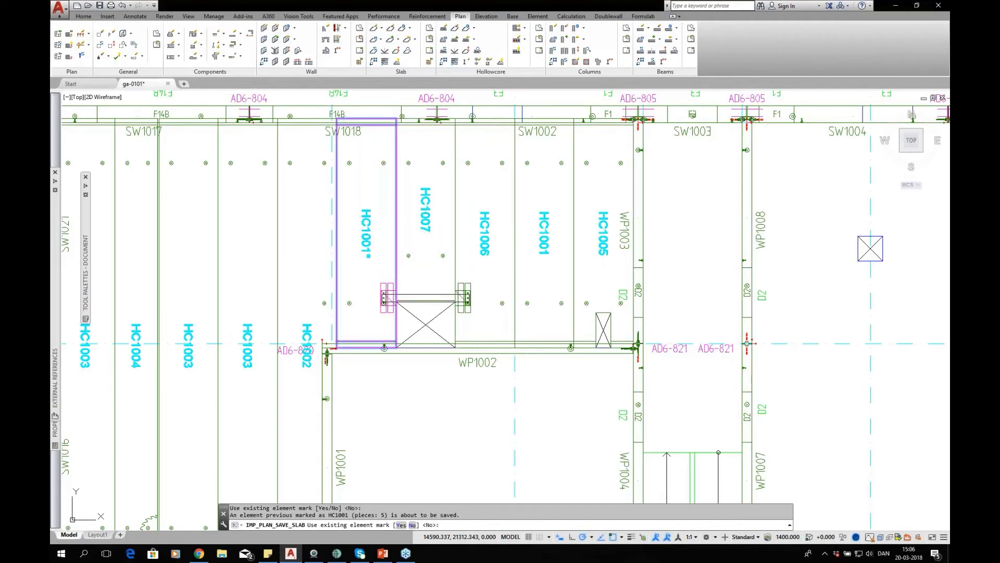
key("Return")
key("Return")
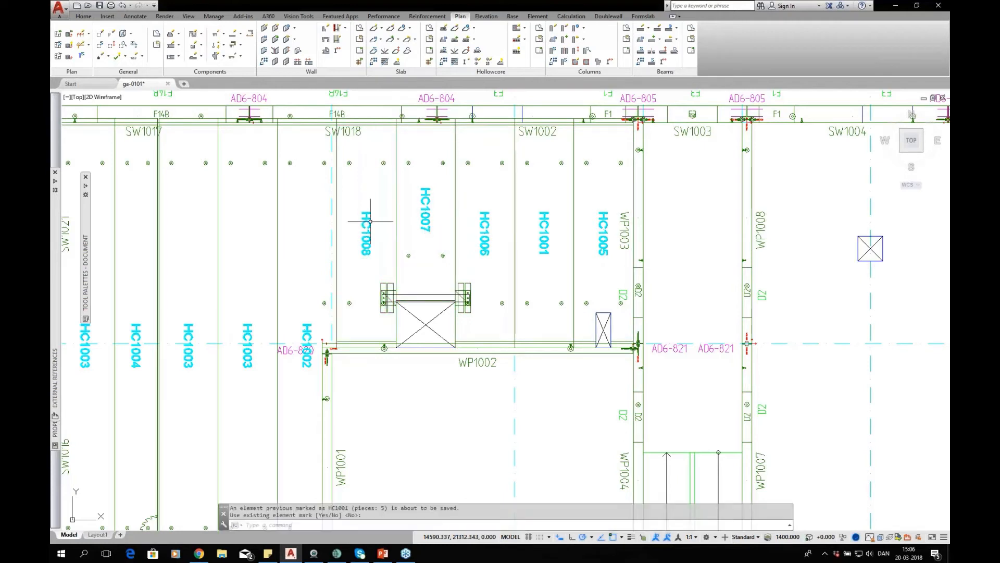
Switch to IMPACT Project Manager to view the updated model
left_click(337, 554)
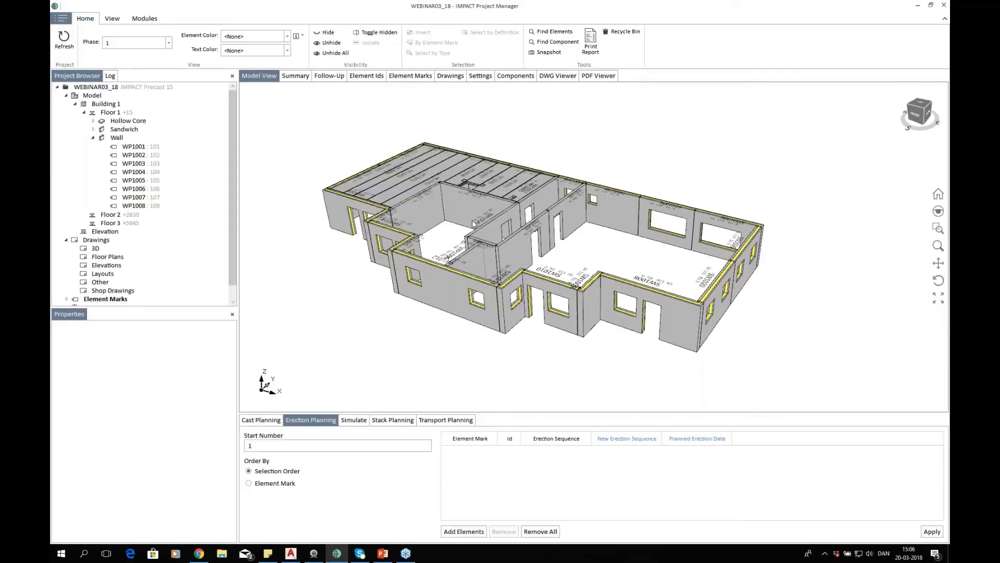
Inspect wall WP1002 and the hollowcore slabs beside the hanger opening in the 3D model view
scroll(473, 223, "up", 6)
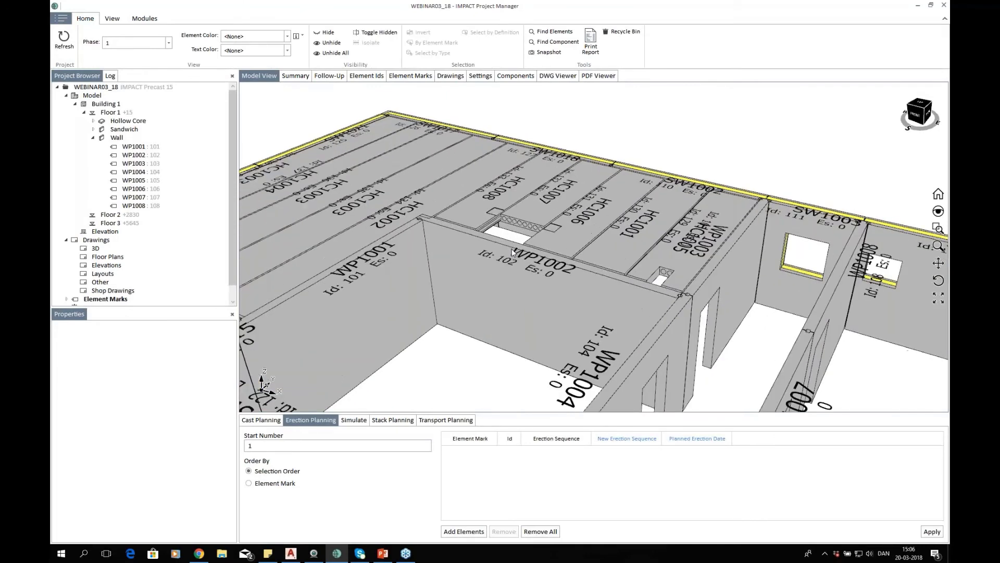
scroll(512, 253, "down", 5)
middle_click_drag(595, 317, 630, 295)
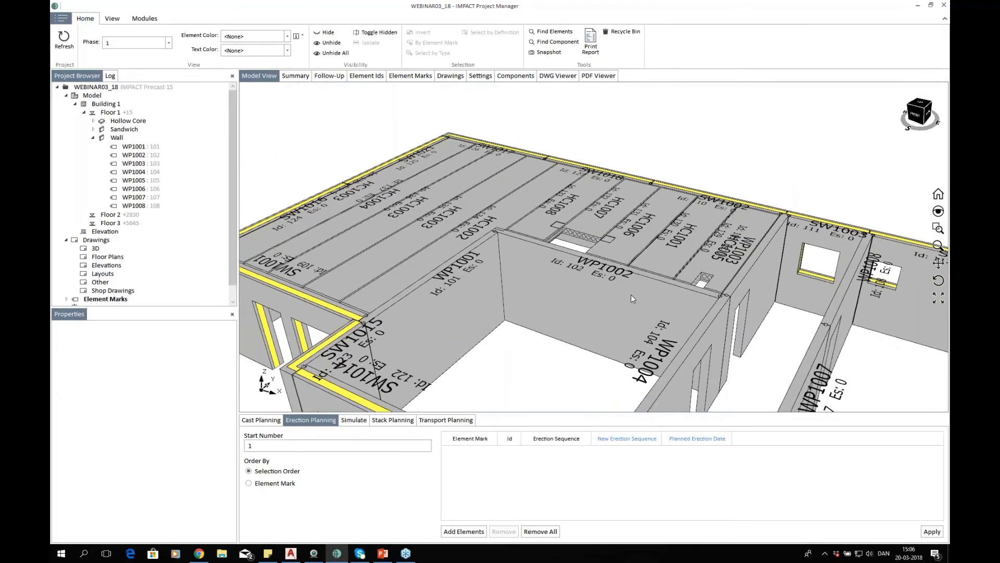
scroll(631, 295, "up", 3)
left_click(484, 205)
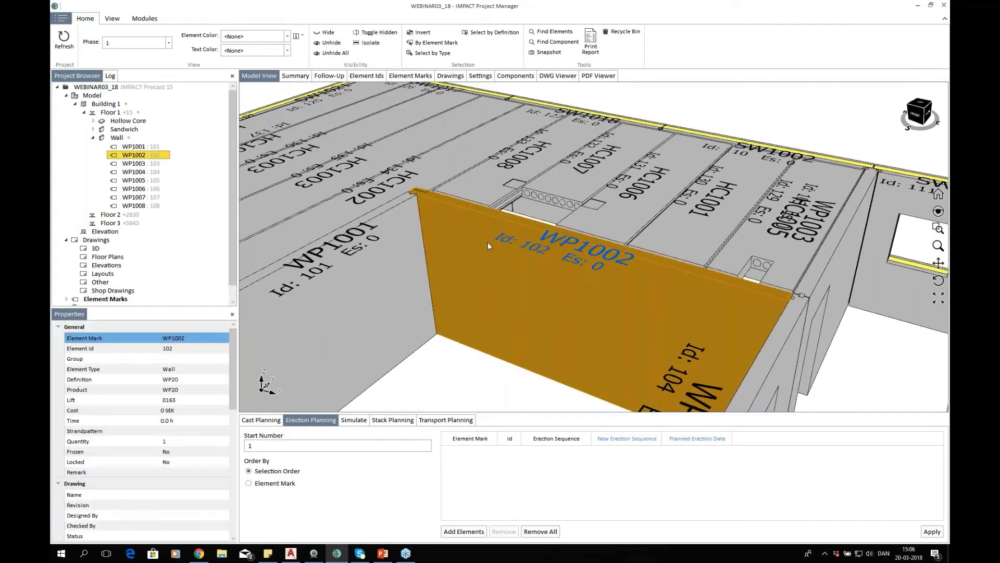
scroll(488, 242, "down", 5)
key("Escape")
Inspect sandwich wall SW1001 and its corner connection to the neighbouring walls in the 3D view
middle_click_drag(314, 260, 452, 317)
scroll(452, 318, "up", 3)
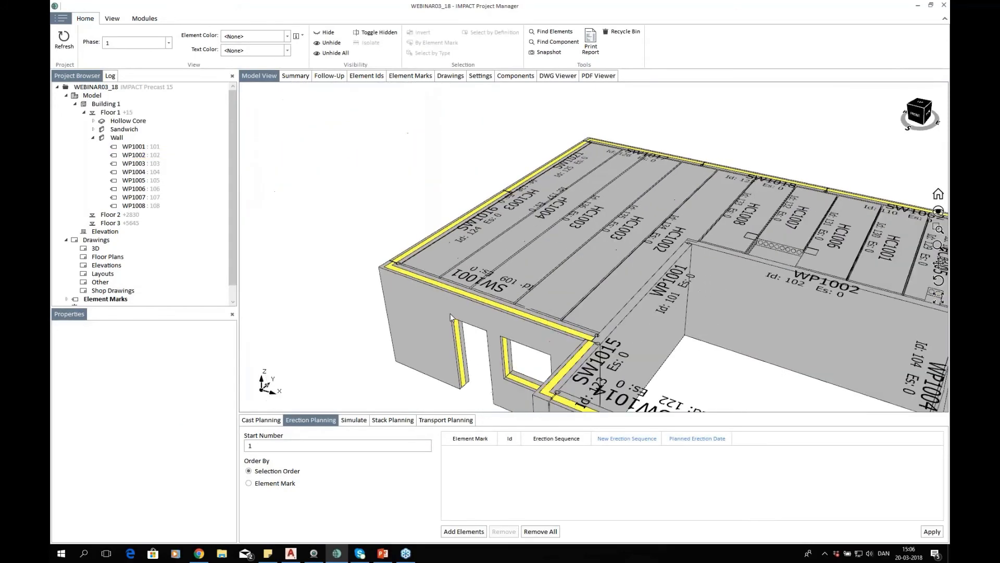
scroll(451, 316, "up", 5)
left_click(566, 318)
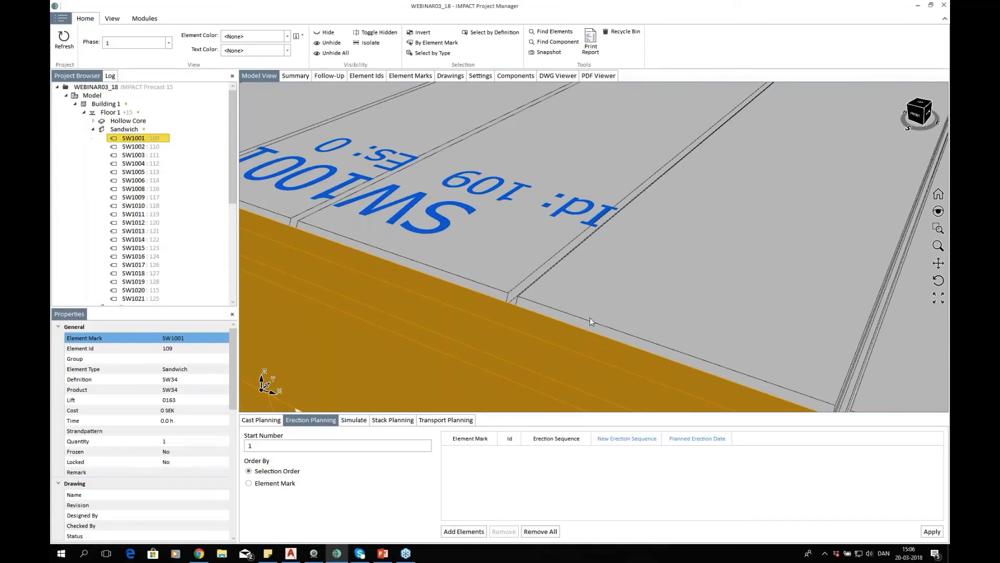
left_click(590, 317)
scroll(589, 318, "down", 2)
middle_click_drag(818, 382, 509, 289)
left_click(509, 289)
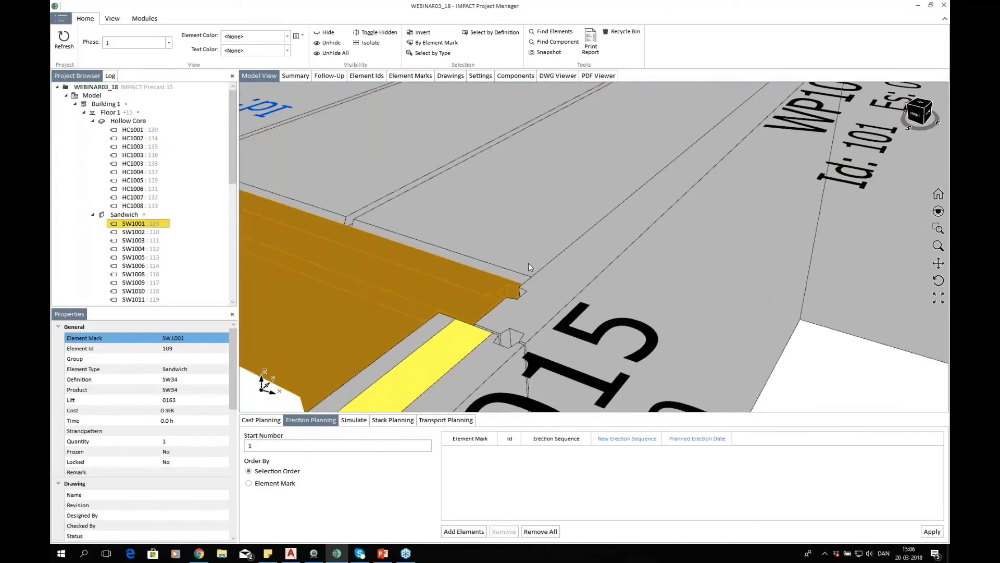
scroll(528, 264, "up", 1)
left_click(524, 265)
scroll(472, 274, "down", 2)
left_click(496, 287)
scroll(497, 287, "down", 3)
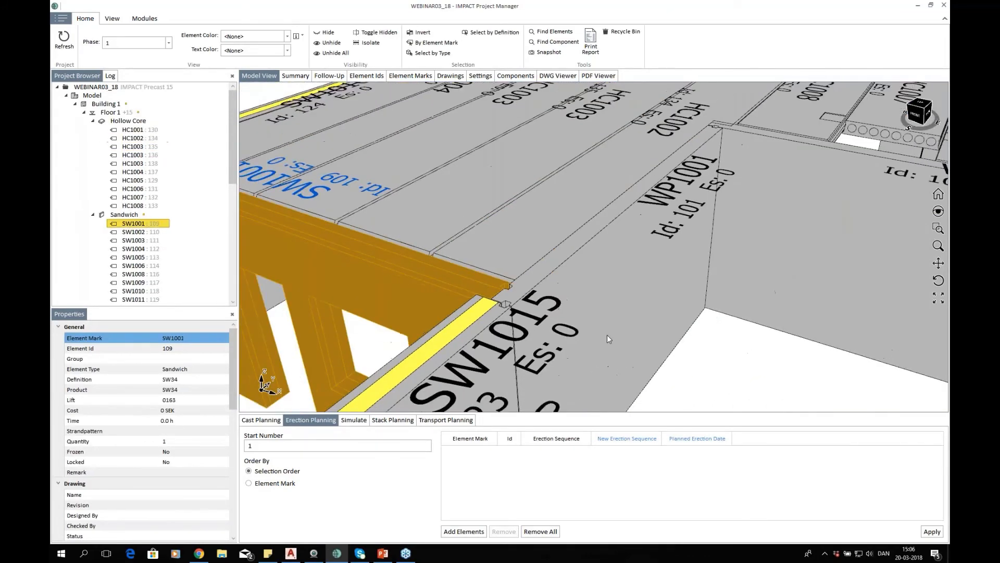
scroll(607, 334, "down", 1)
left_click(681, 353)
scroll(680, 353, "down", 3)
middle_click_drag(681, 353, 389, 232)
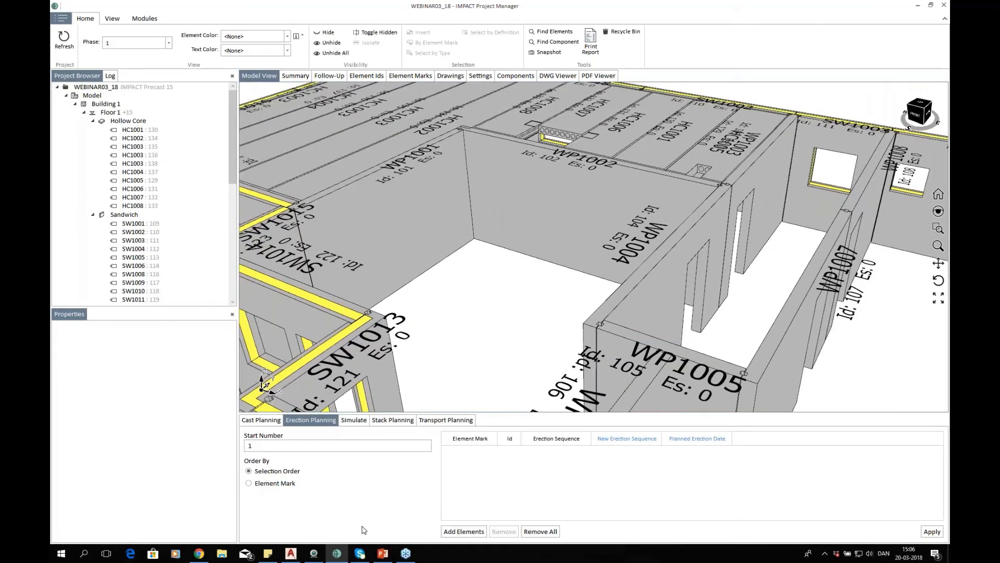
Switch back to the plan drawing, open wall WP1002's properties, then exit and save it keeping its existing element mark
left_click(291, 553)
scroll(473, 374, "up", 5)
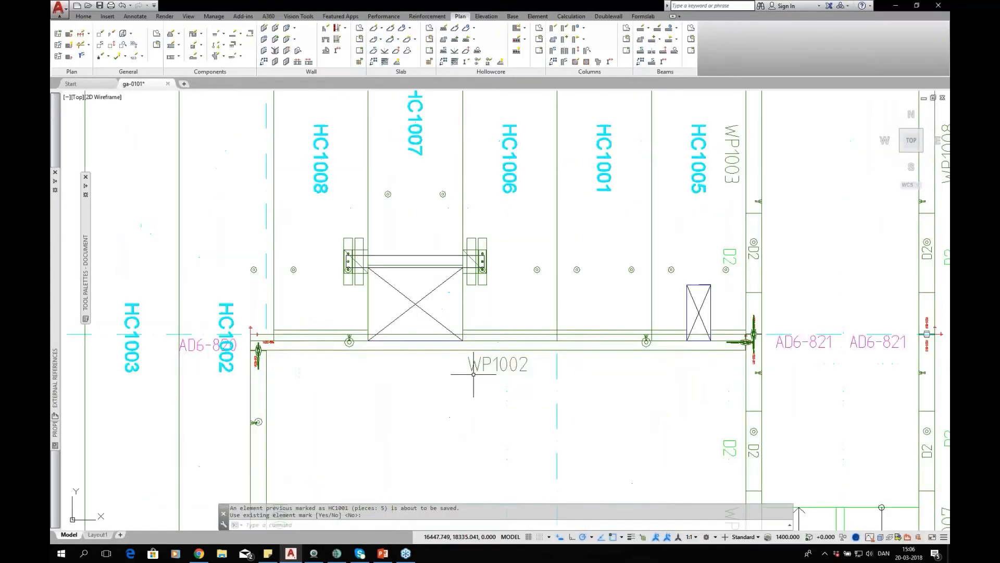
left_click(476, 349)
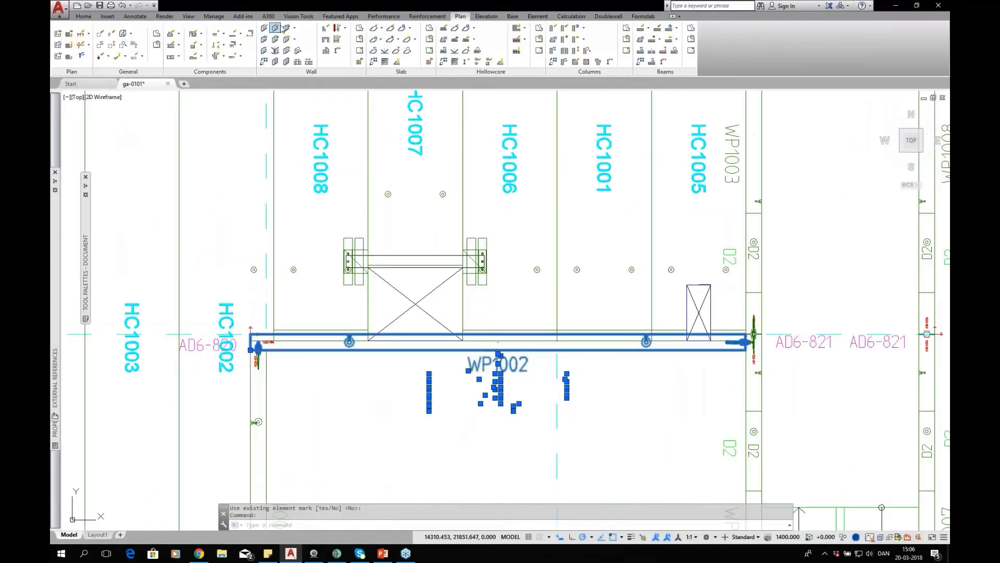
left_click(276, 28)
left_click(517, 281)
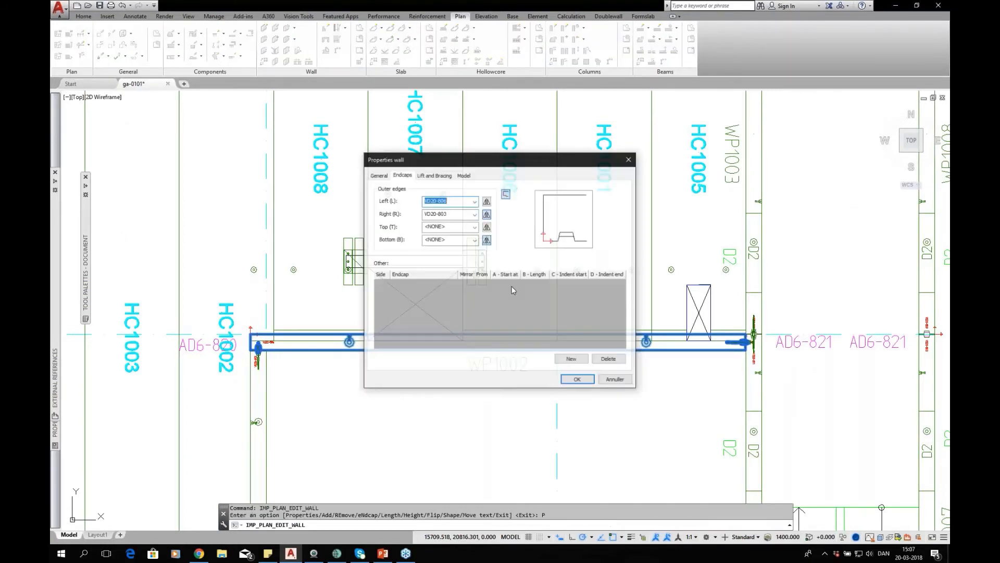
left_click(428, 246)
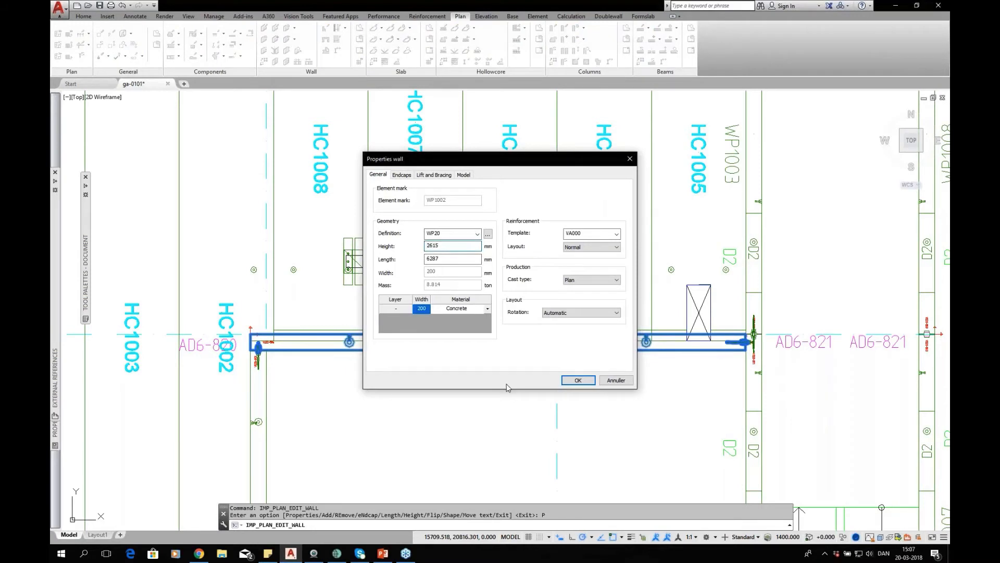
left_click(578, 379)
left_click(510, 344)
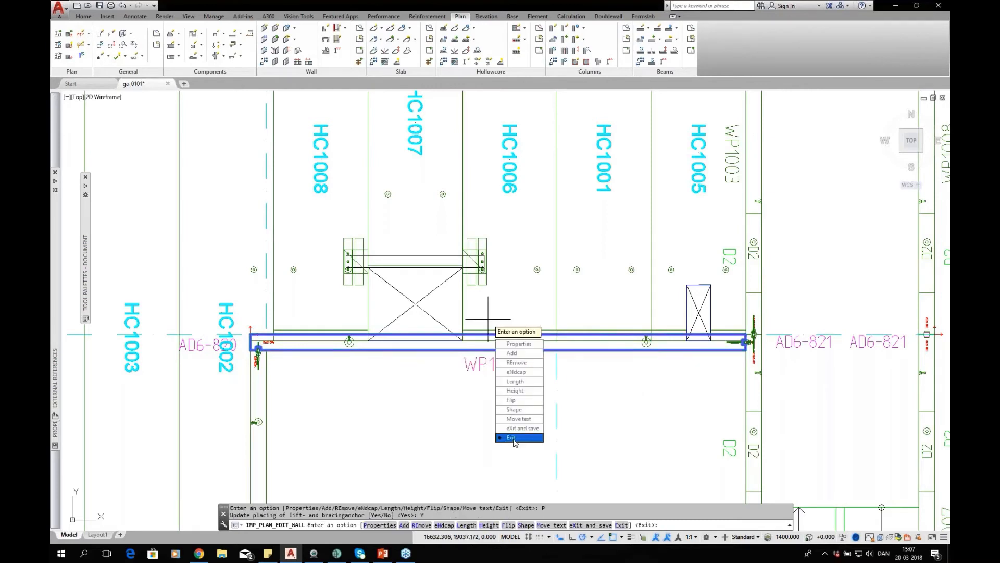
left_click(521, 428)
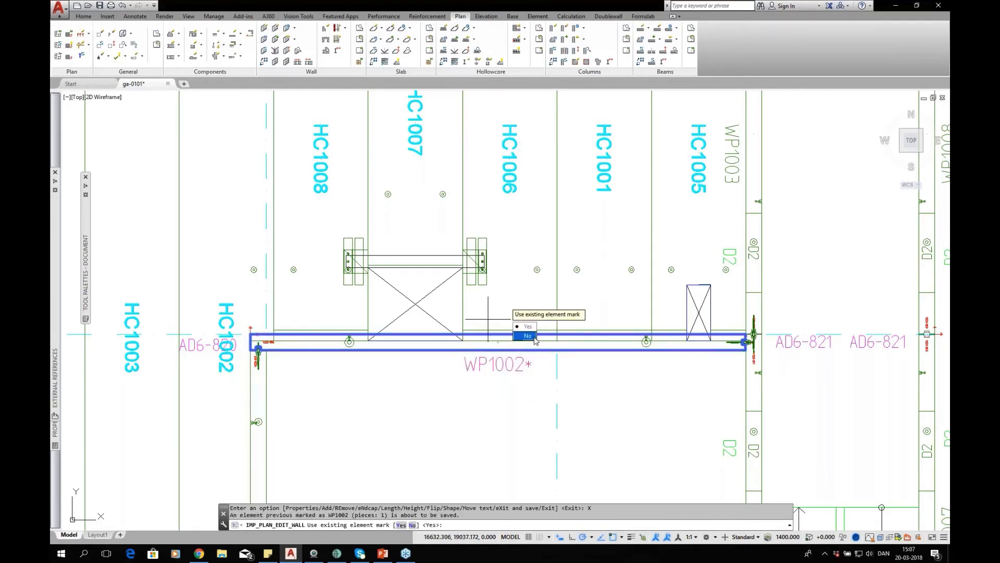
left_click(528, 327)
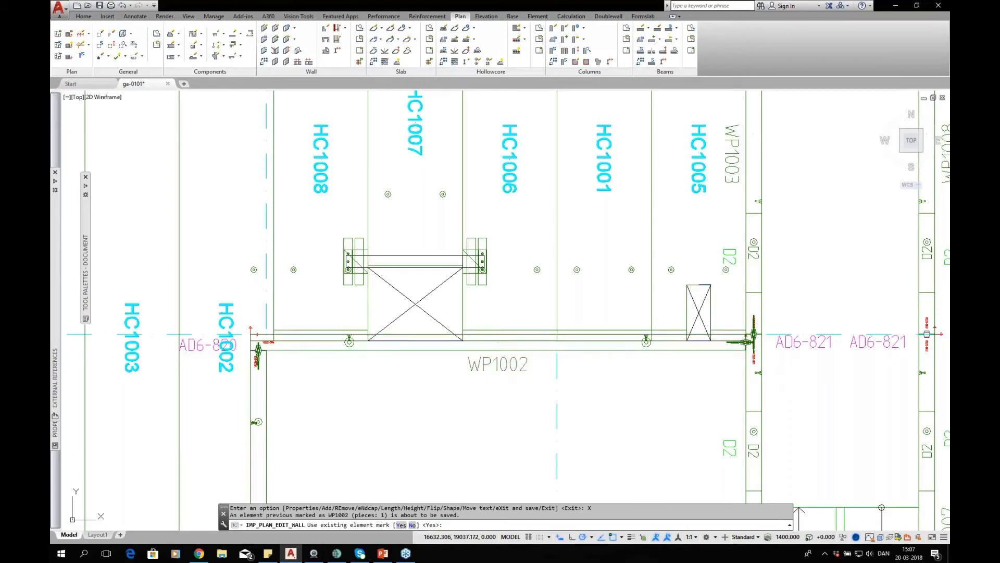
Start Connect Edge on sandwich wall SW1001 and pick the start and end points along its top edge
scroll(552, 399, "down", 4)
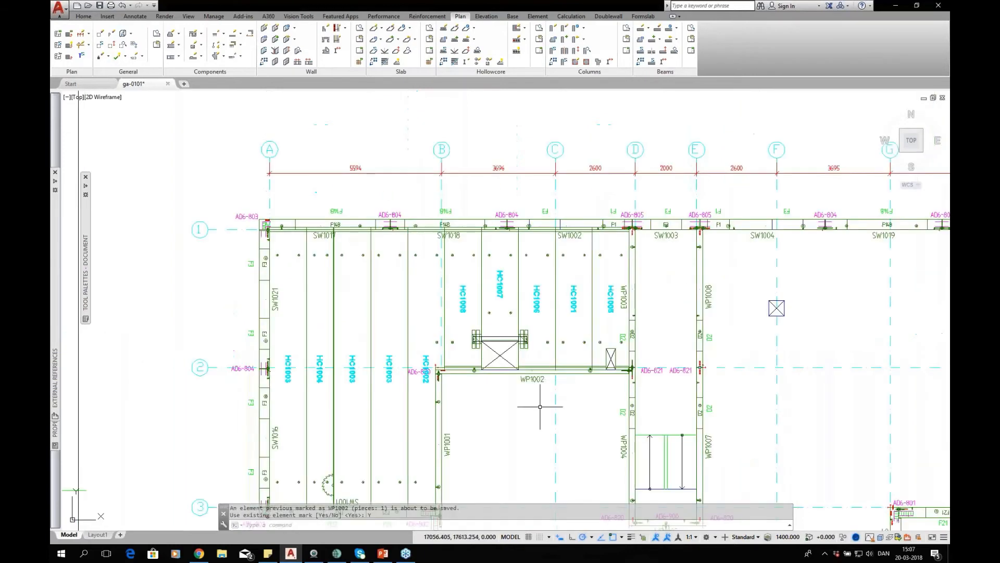
middle_click_drag(540, 406, 554, 304)
middle_click_drag(314, 433, 393, 381)
scroll(397, 379, "up", 4)
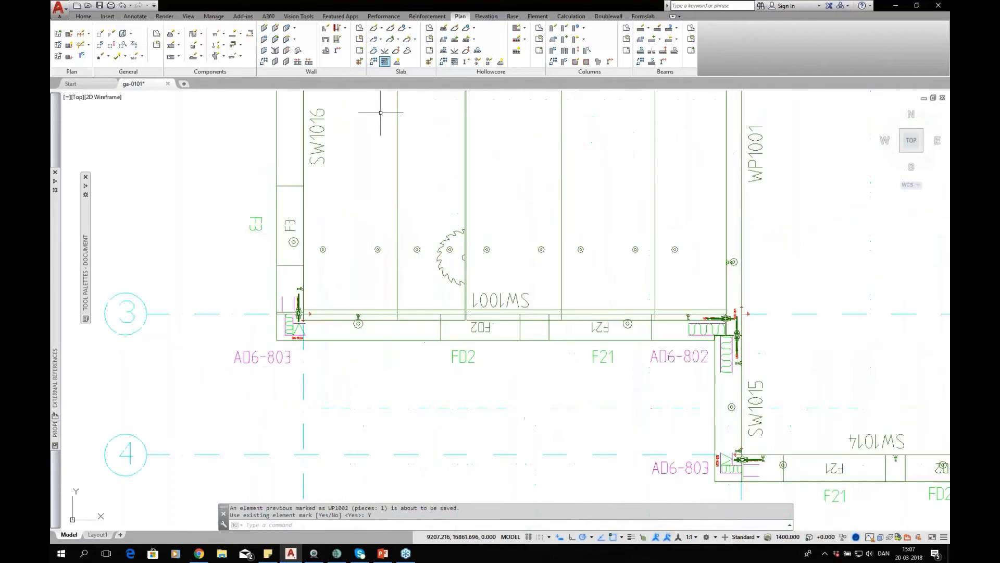
left_click(325, 28)
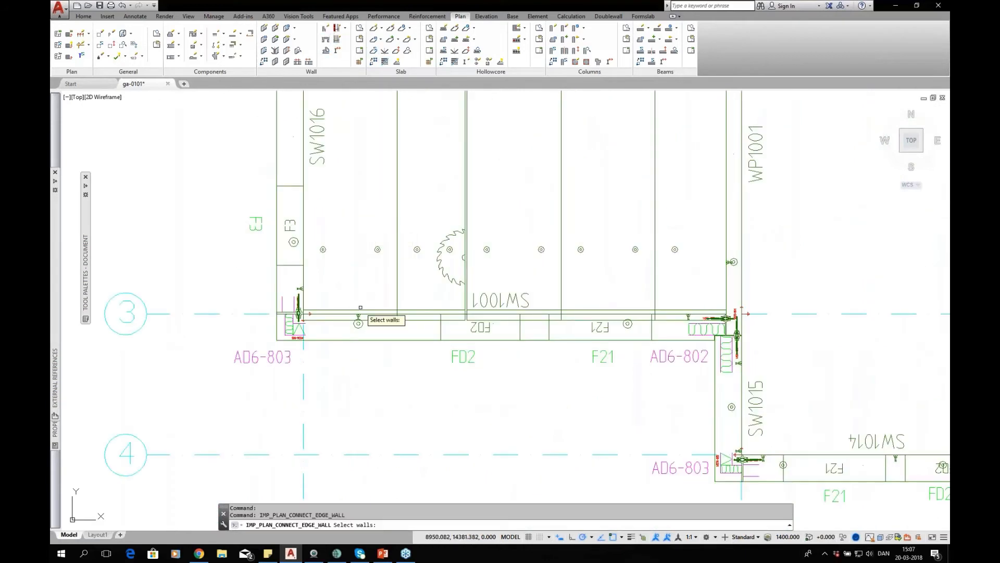
left_click(484, 313)
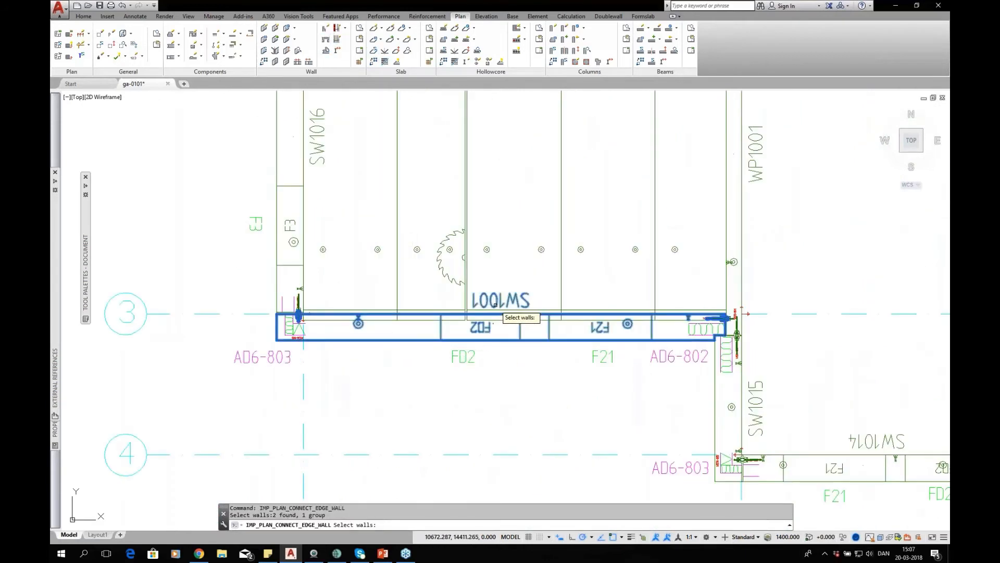
key("Return")
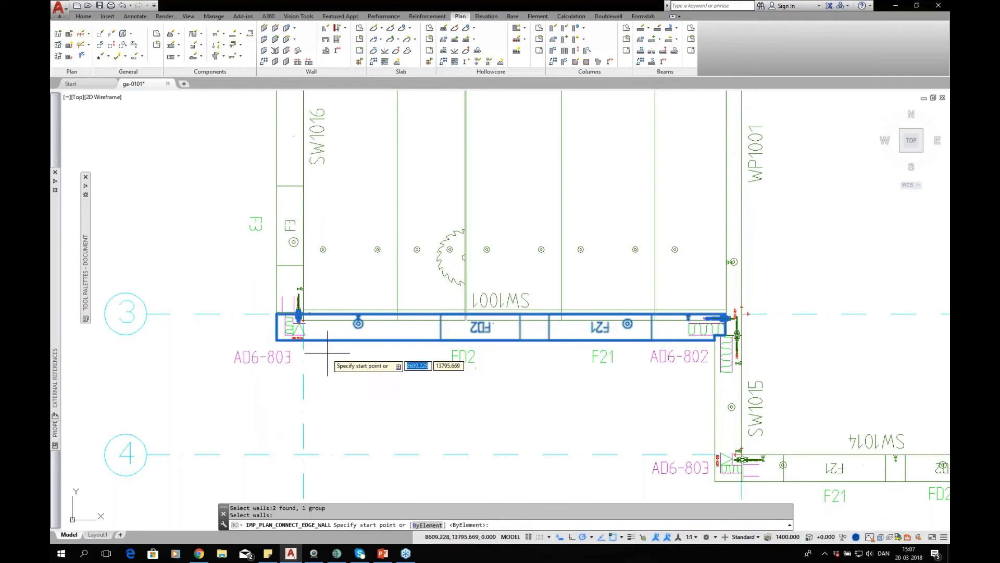
scroll(296, 314, "up", 8)
scroll(214, 397, "up", 5)
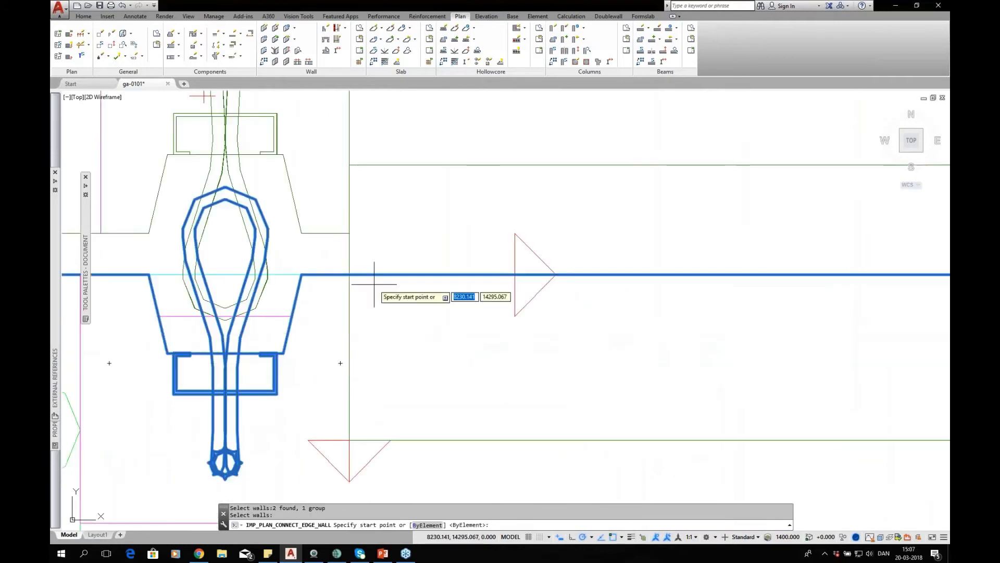
left_click(348, 274)
scroll(512, 382, "down", 12)
middle_click_drag(665, 396, 350, 379)
scroll(607, 364, "up", 10)
scroll(687, 316, "up", 4)
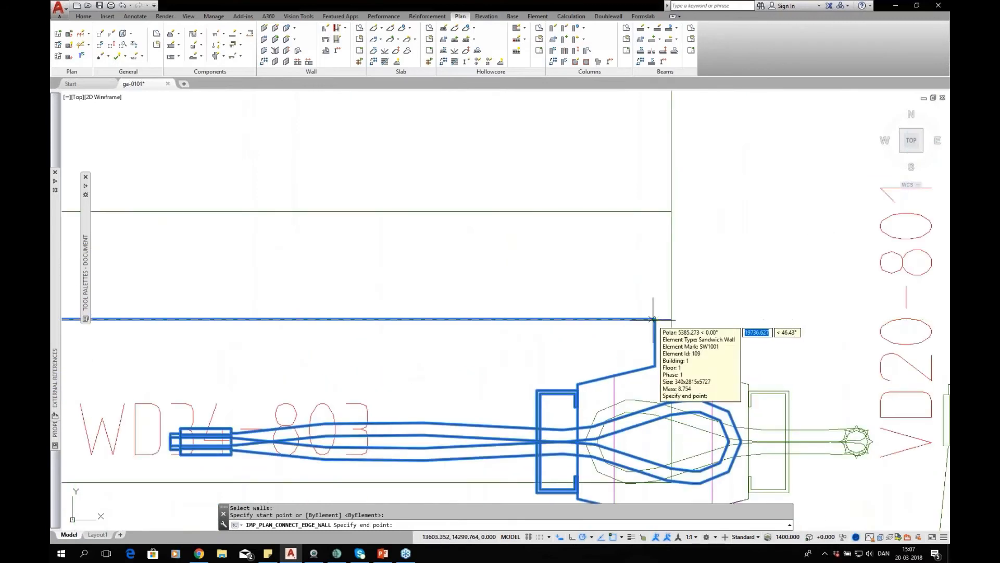
left_click(655, 319)
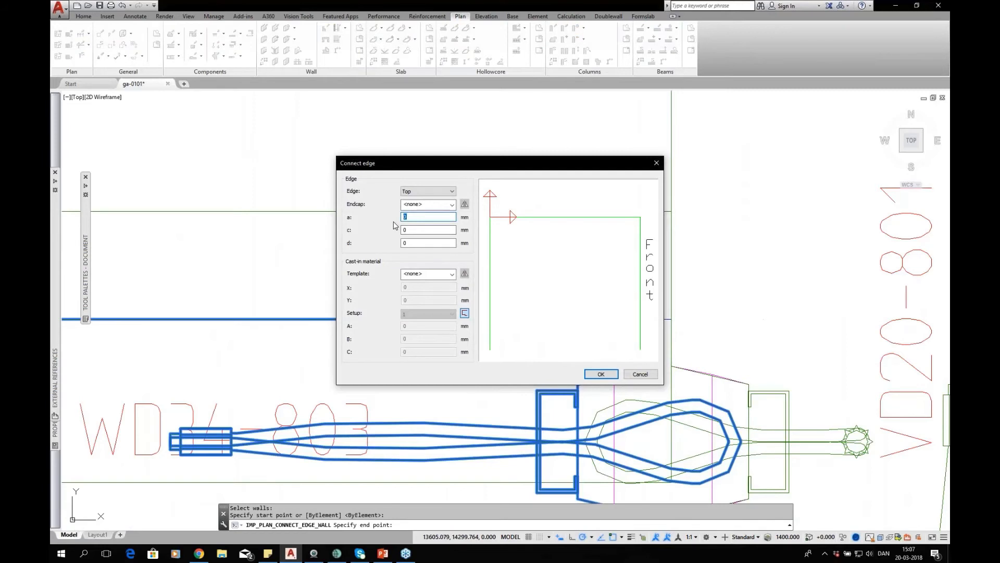
Set the edge connection's a to 120 mm, c to 120 mm and d to 200 mm, confirming and updating anchor placement
type("120")
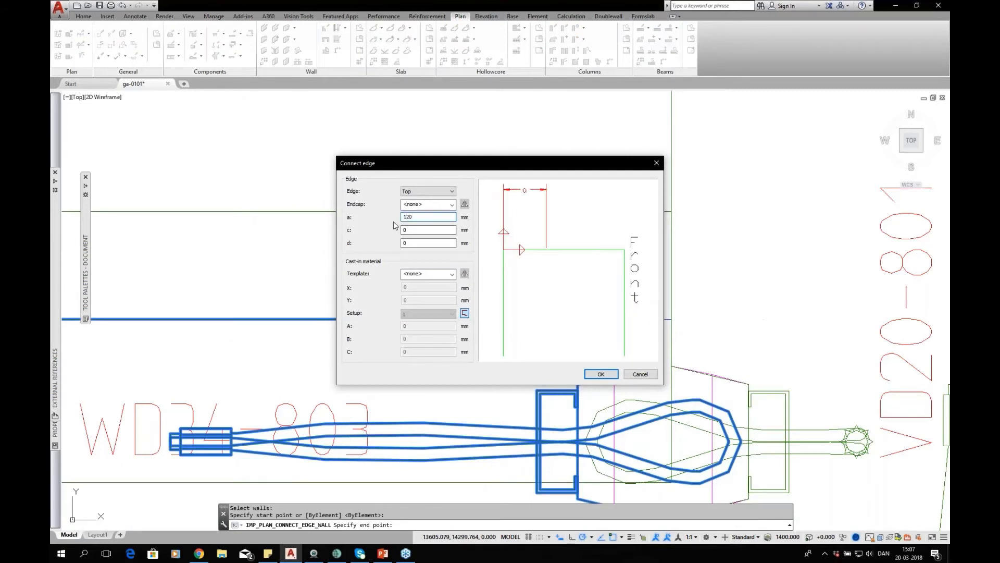
left_click(411, 232)
type("1200")
key("BackSpace")
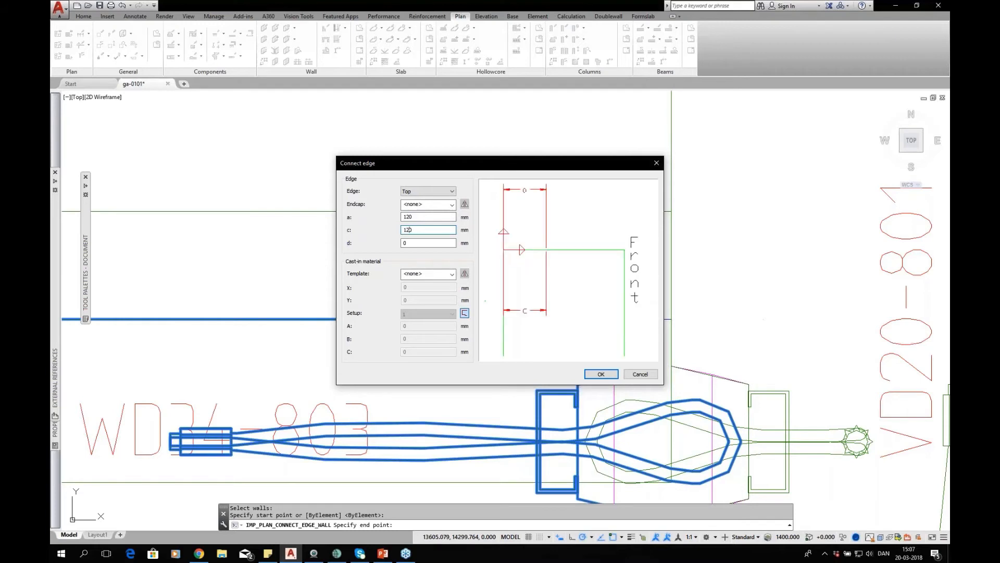
type("200")
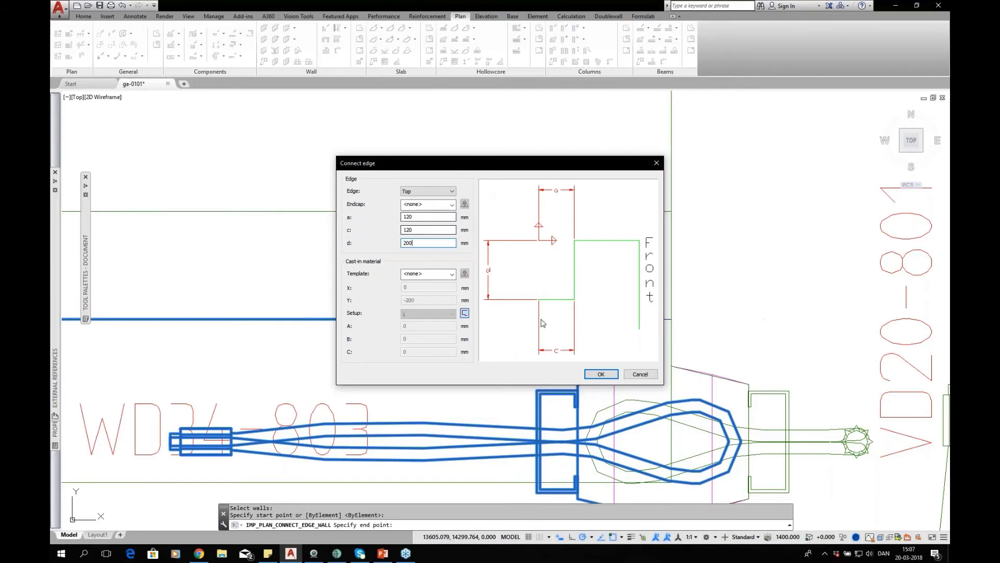
left_click(600, 374)
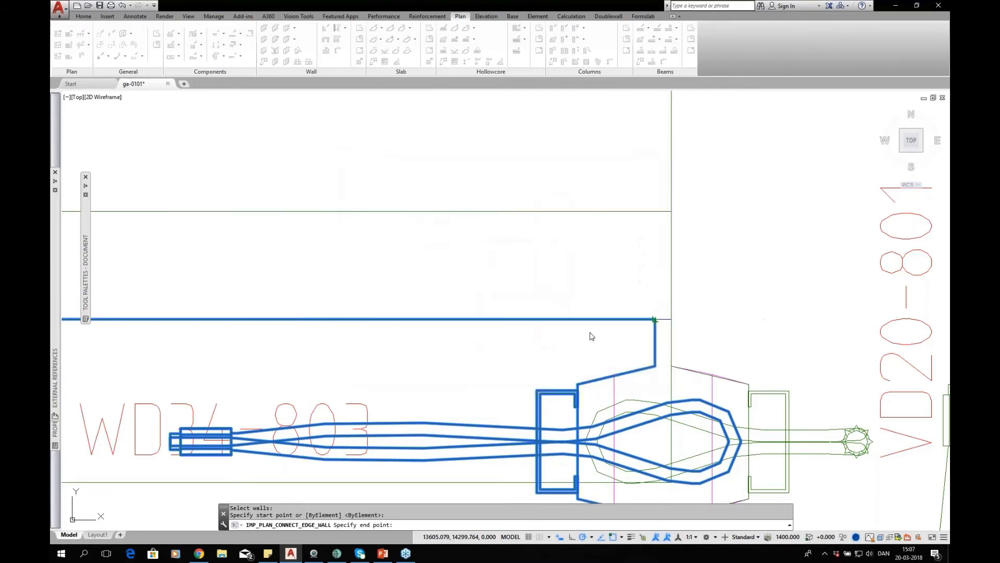
left_click(590, 298)
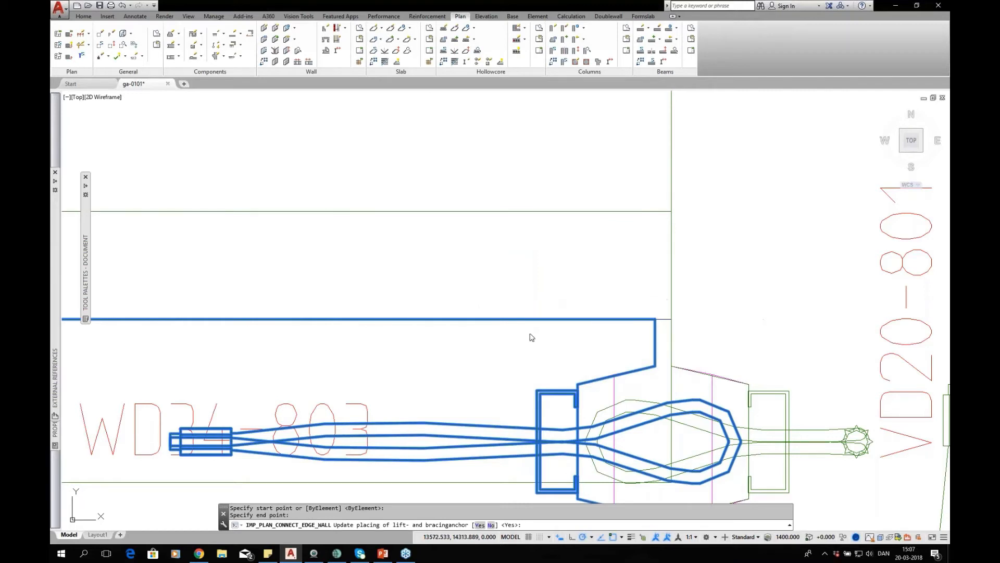
key("Return")
Save the modified sandwich wall SW1001, keeping its existing element mark
scroll(561, 327, "down", 10)
middle_click_drag(378, 345, 557, 358)
left_click(296, 28)
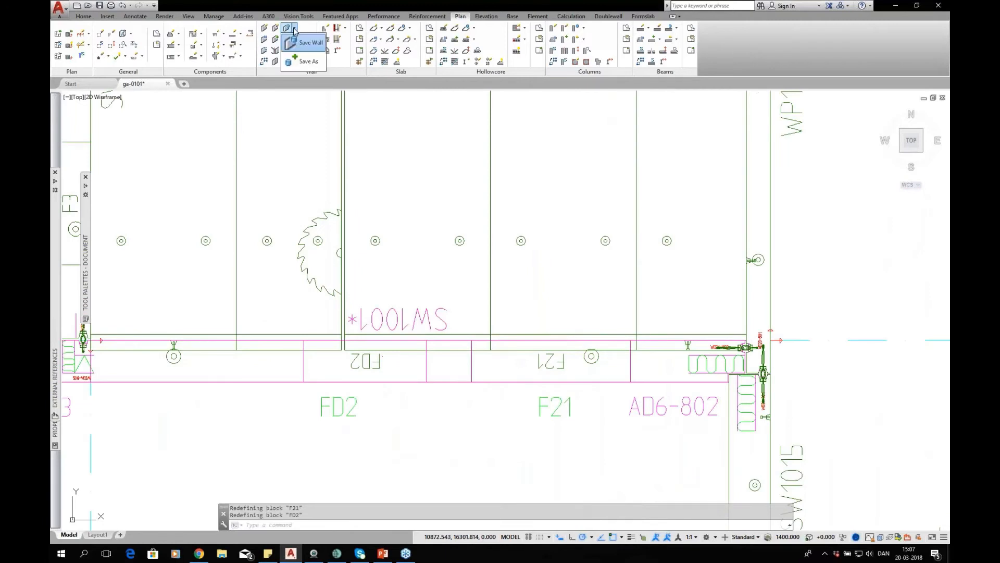
left_click(301, 43)
left_click(381, 258)
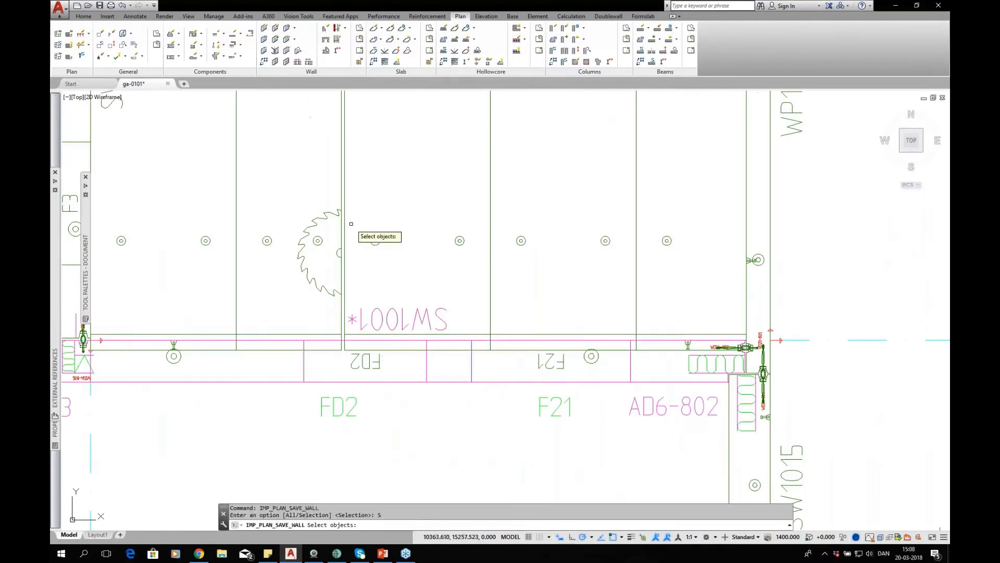
left_click(395, 310)
scroll(406, 311, "down", 10)
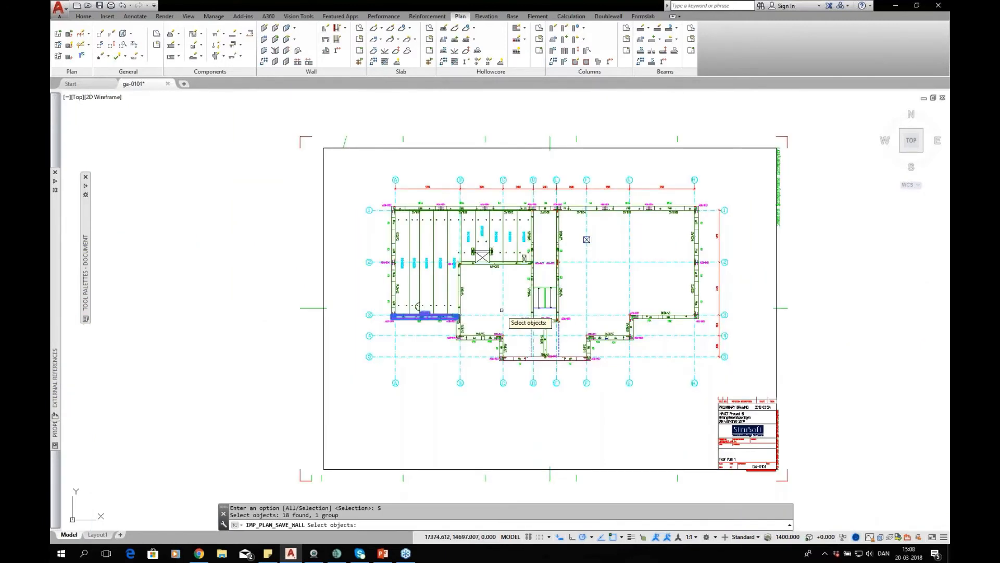
scroll(506, 312, "up", 2)
key("Return")
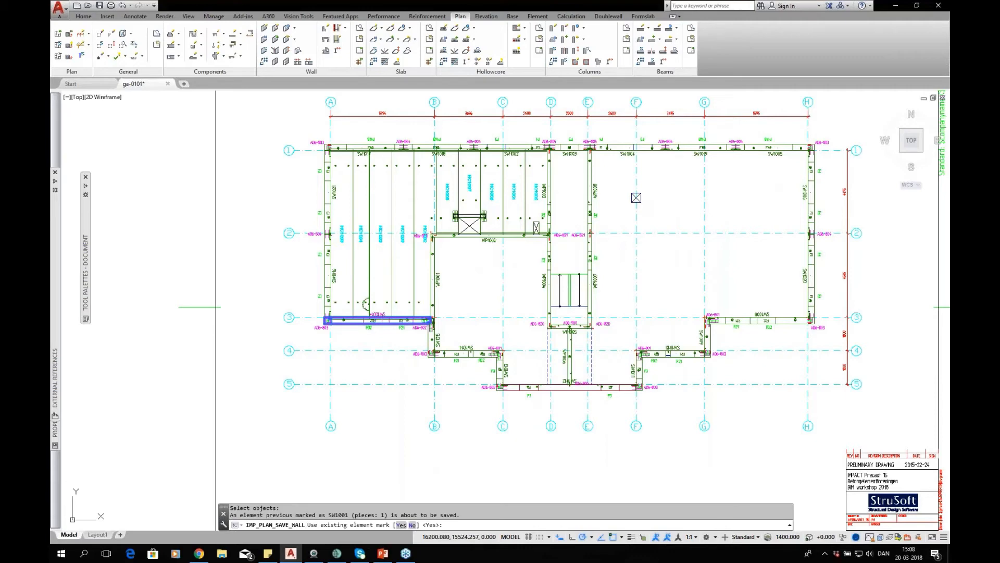
key("Return")
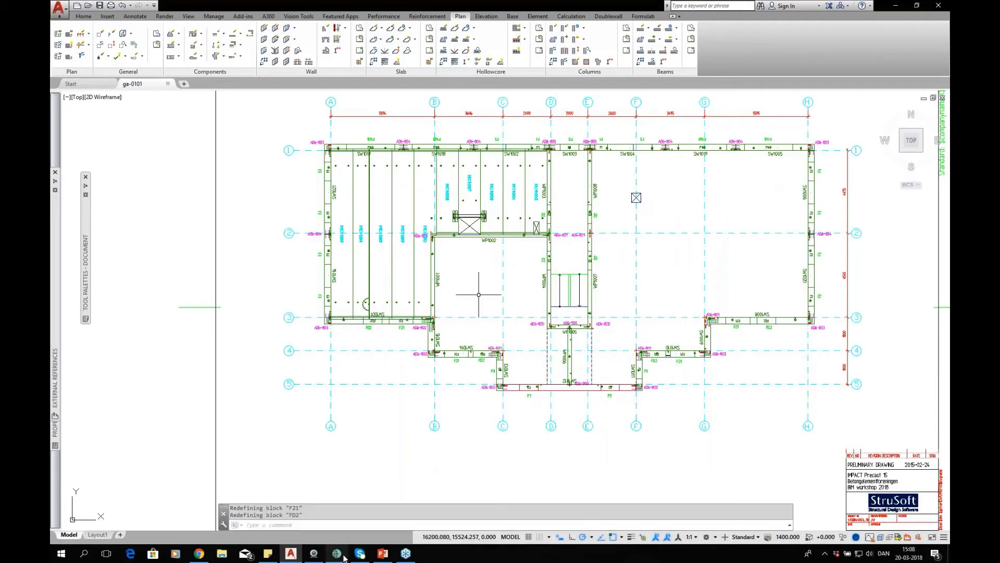
Switch to IMPACT Project Manager and view the updated walls in 3D
left_click(336, 553)
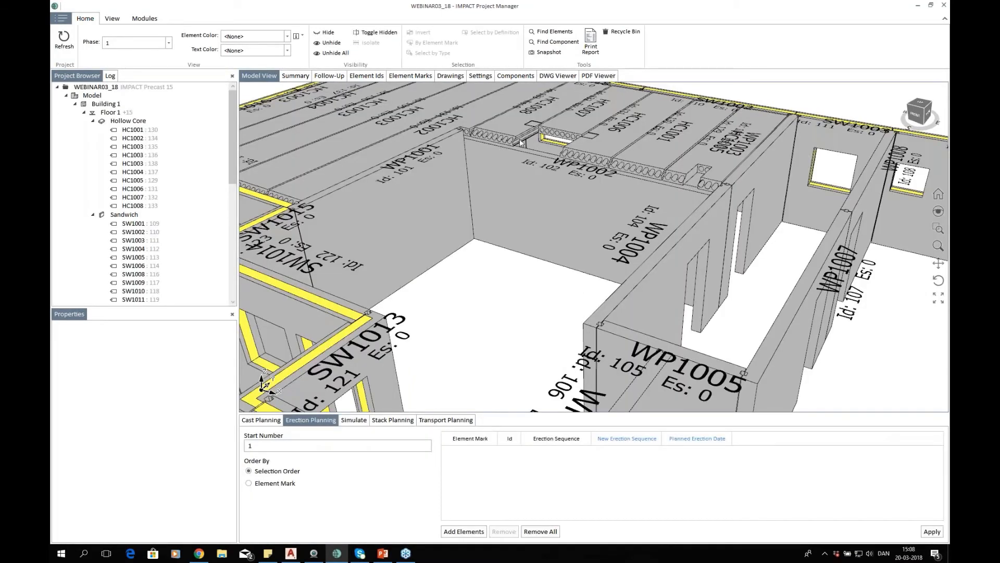
scroll(492, 154, "down", 4)
scroll(427, 217, "up", 4)
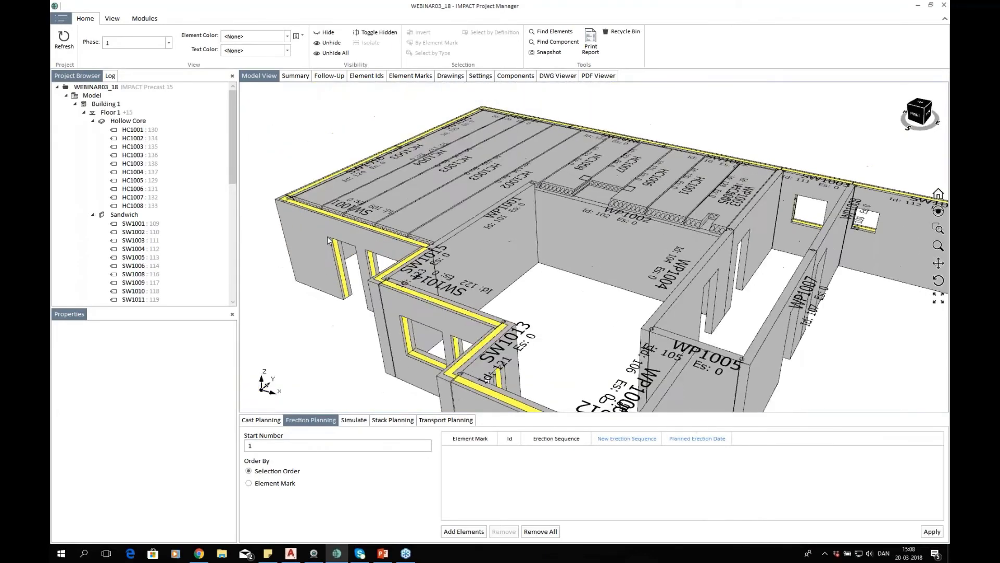
Inspect the updated walls and hollowcore floor in the 3D model from several angles
scroll(427, 217, "down", 2)
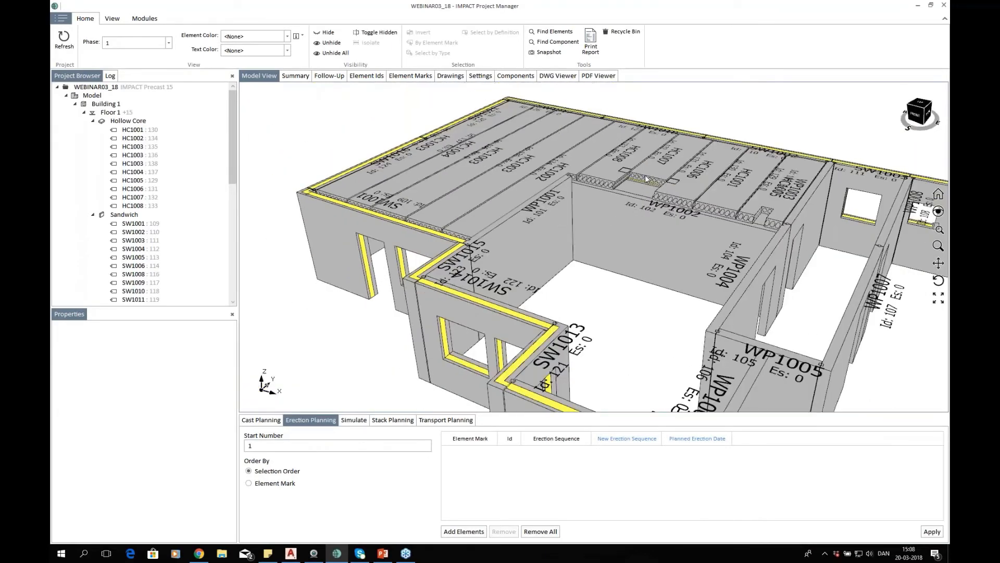
scroll(645, 179, "down", 4)
middle_click_drag(644, 179, 489, 223)
scroll(466, 284, "up", 8)
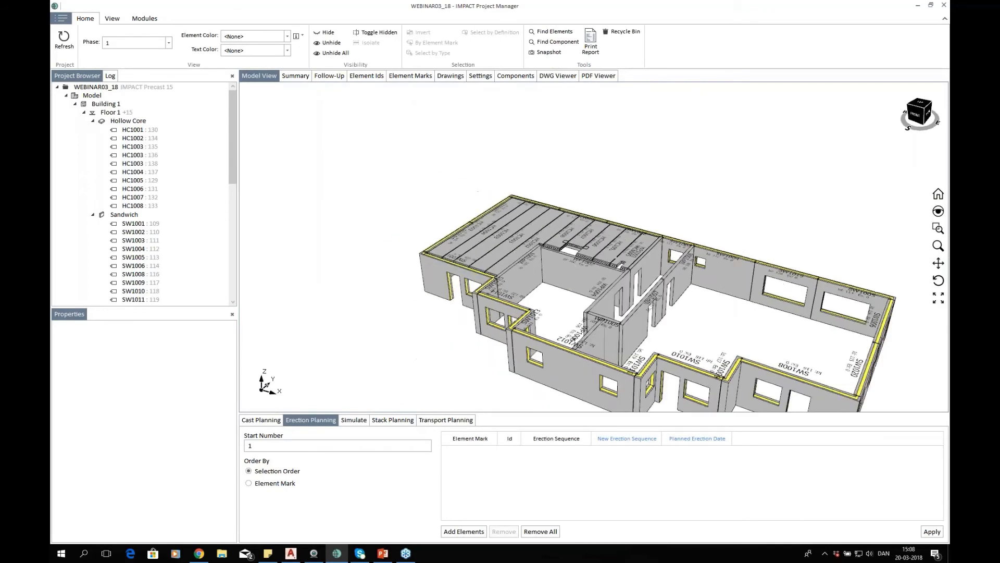
left_click(466, 284)
left_click(495, 266)
left_click(598, 277)
scroll(711, 292, "down", 2)
middle_click_drag(711, 291, 516, 249)
scroll(521, 253, "down", 5)
left_click(603, 316)
scroll(700, 329, "down", 1)
scroll(517, 269, "down", 1)
middle_click_drag(701, 292, 493, 173)
scroll(493, 173, "down", 2)
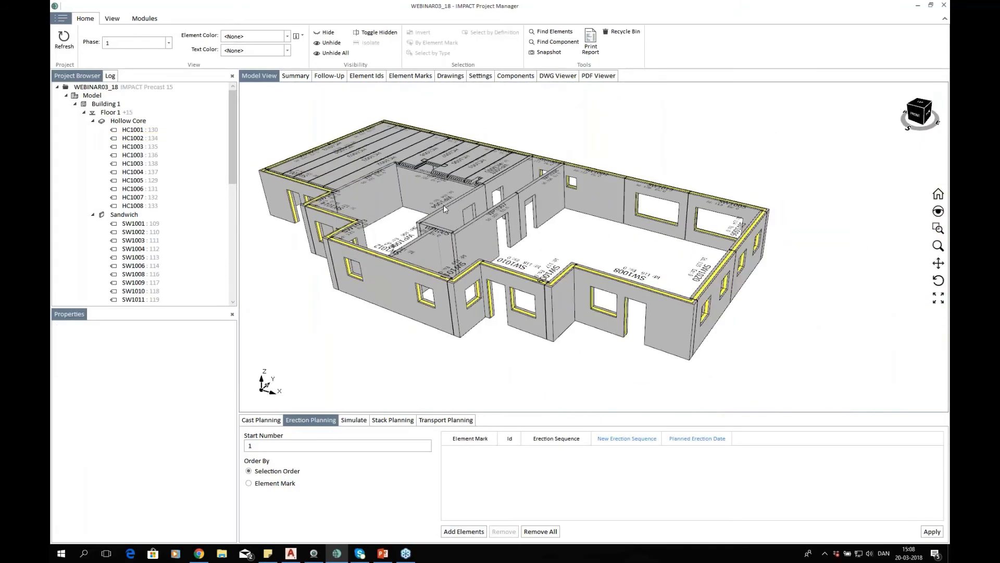
Return to the floor plan and start drawing a slab with the DT_2400_550_120 double tee section
left_click(291, 553)
middle_click_drag(510, 429, 404, 430)
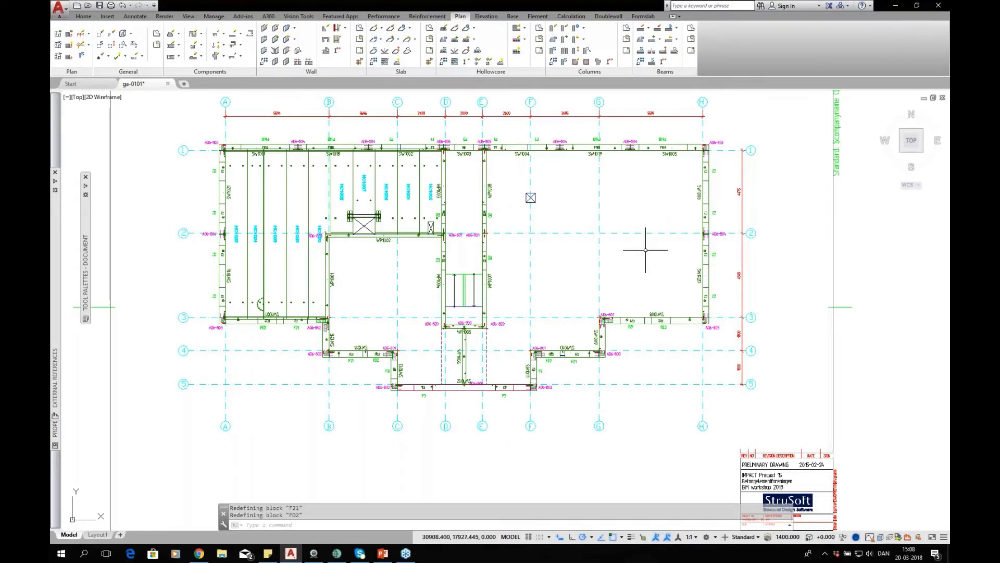
middle_click_drag(582, 269, 538, 300)
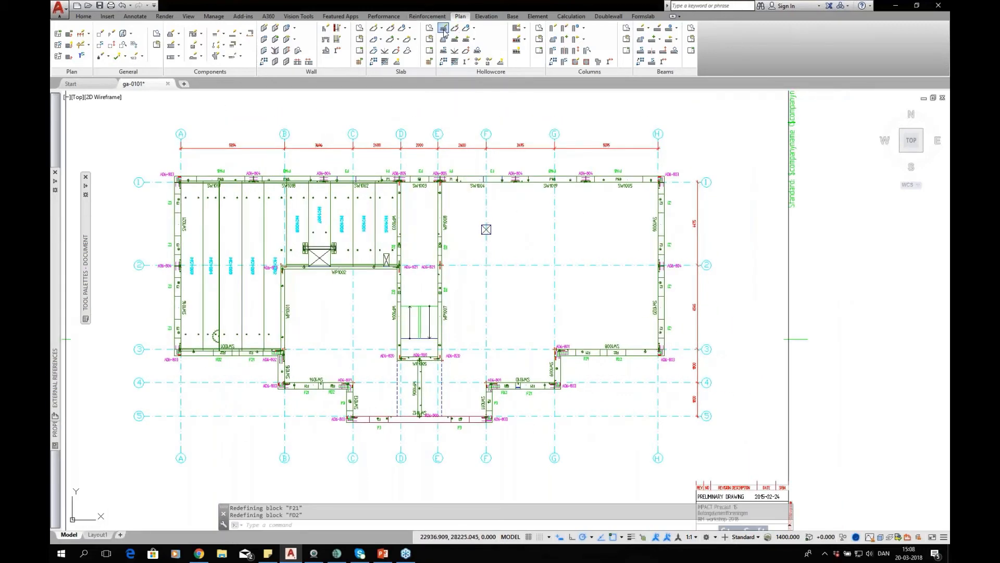
left_click(443, 29)
left_click(467, 287)
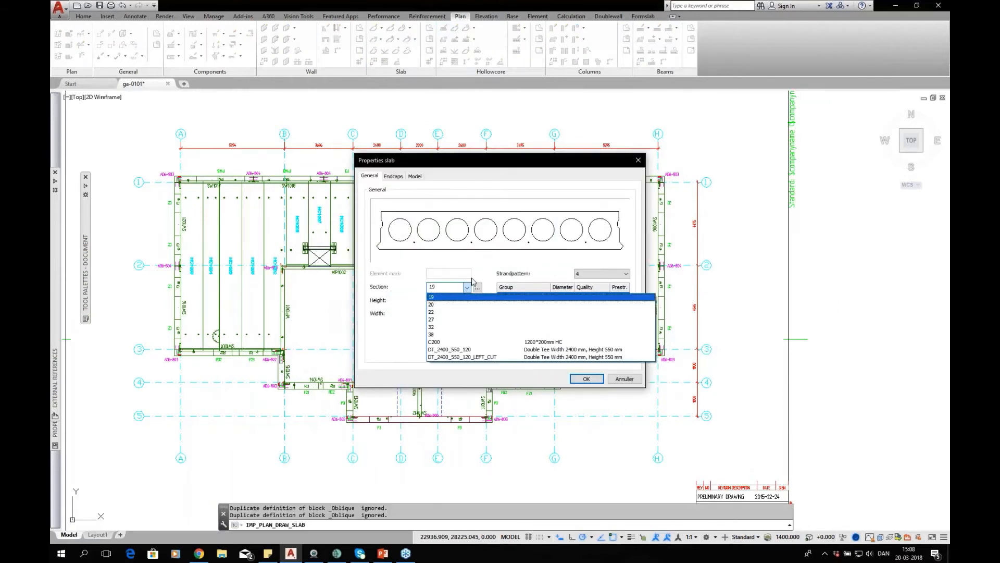
left_click(469, 351)
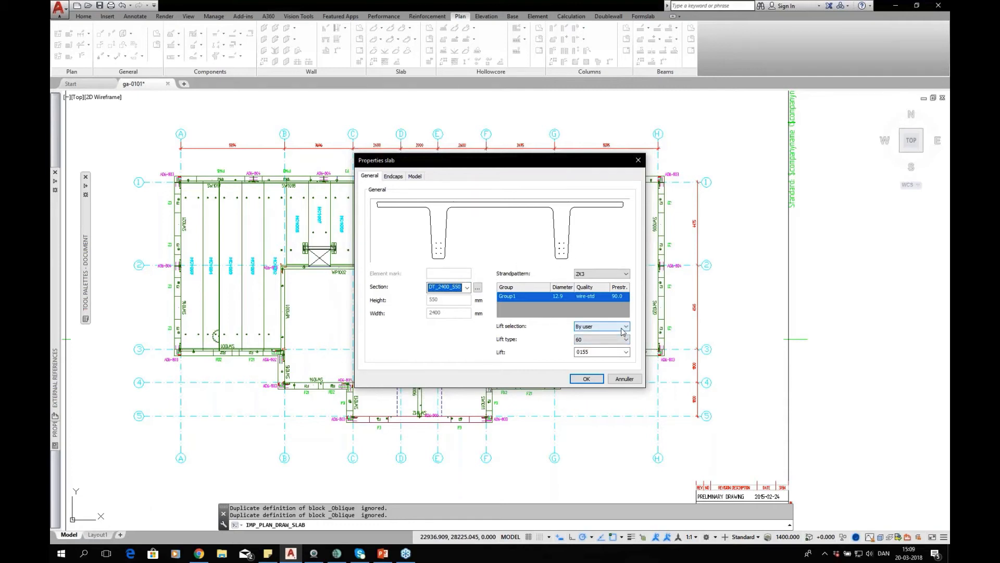
left_click(586, 378)
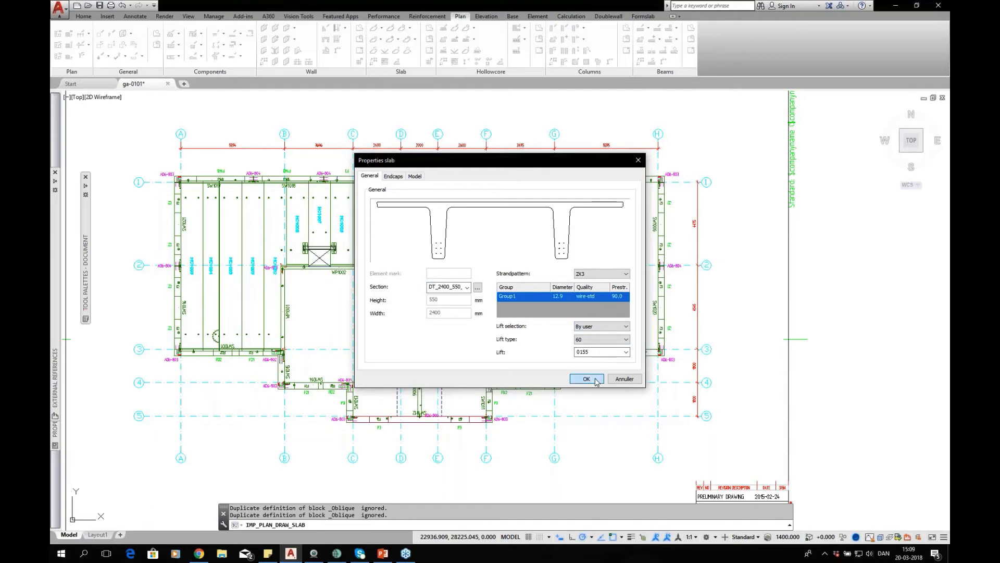
Choose the polyline option and trace the slab outline around the corners of the right-hand bay
type("p")
key("Return")
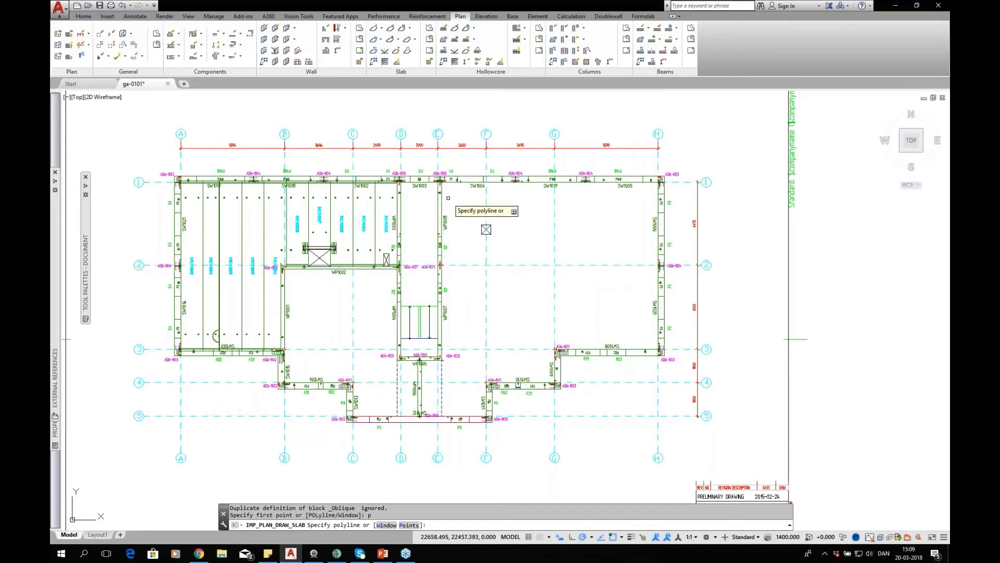
type("p")
key("Return")
scroll(487, 219, "up", 6)
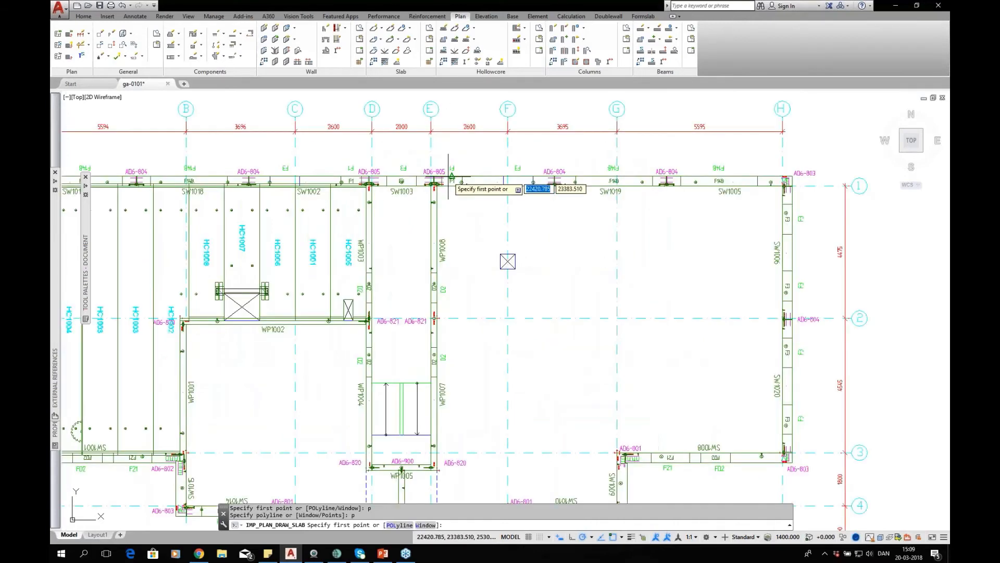
scroll(264, 328, "up", 4)
left_click(240, 324)
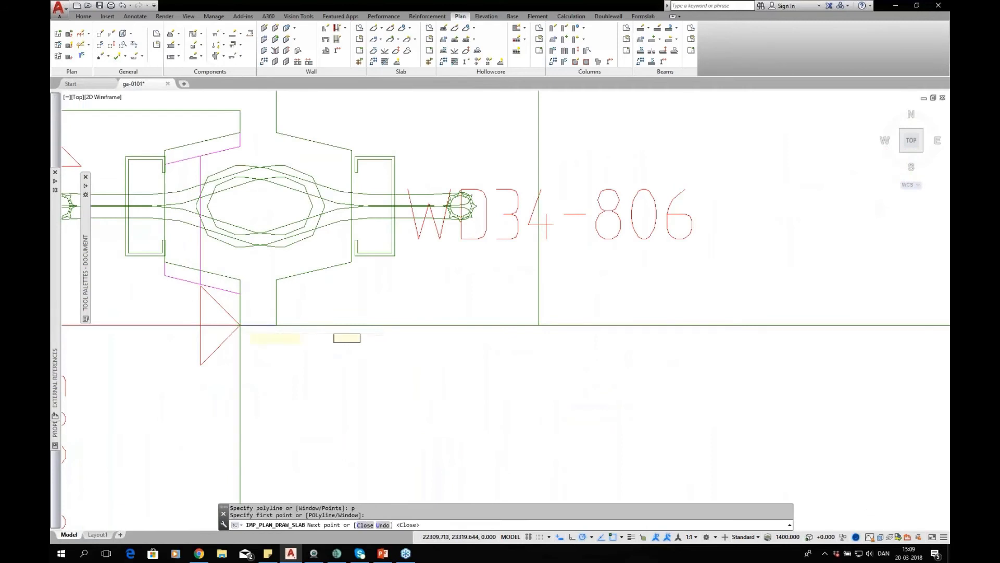
scroll(675, 415, "down", 8)
middle_click_drag(675, 415, 261, 274)
scroll(622, 311, "down", 2)
scroll(742, 275, "up", 6)
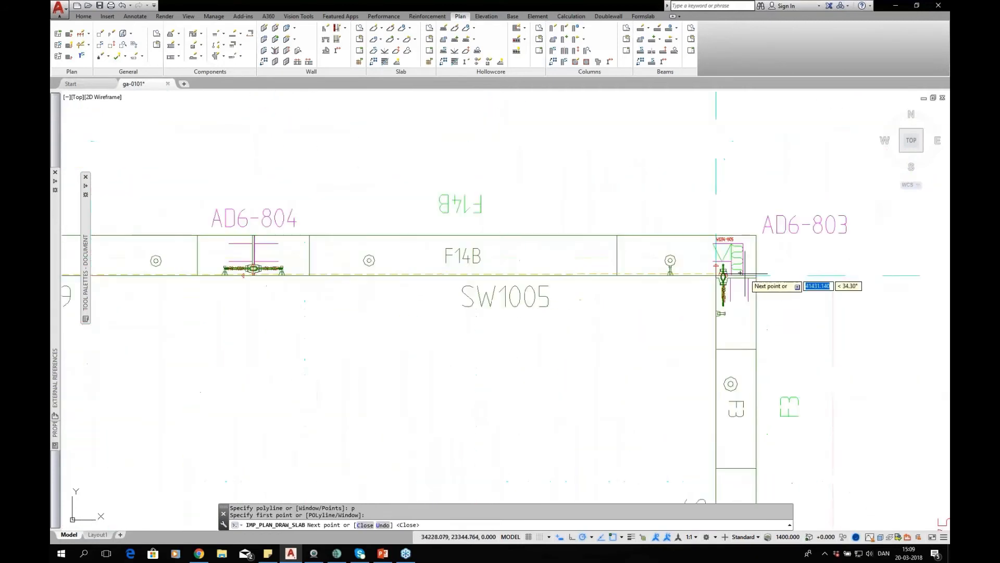
scroll(709, 276, "up", 5)
left_click(708, 276)
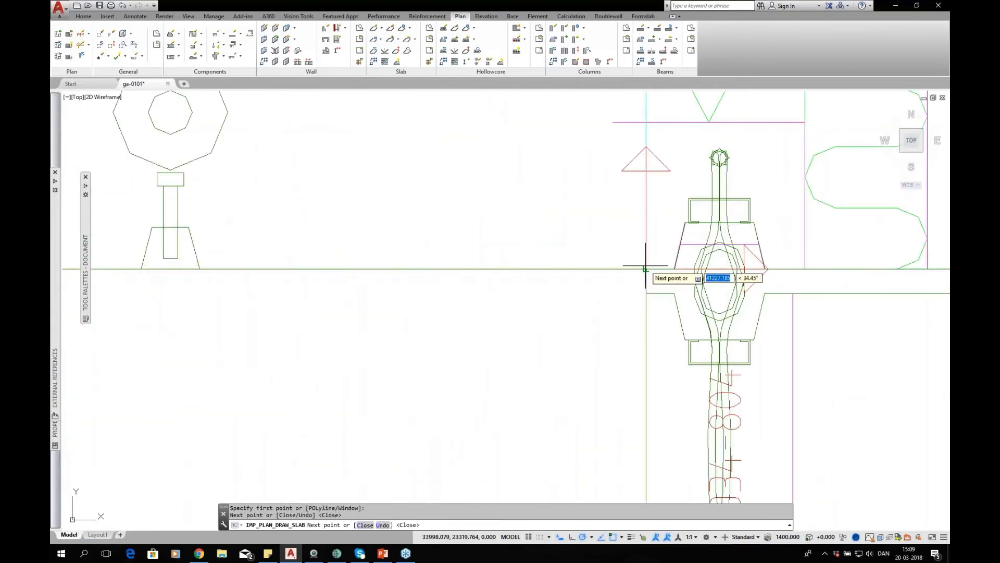
scroll(672, 265, "down", 4)
scroll(672, 266, "down", 6)
scroll(638, 270, "up", 10)
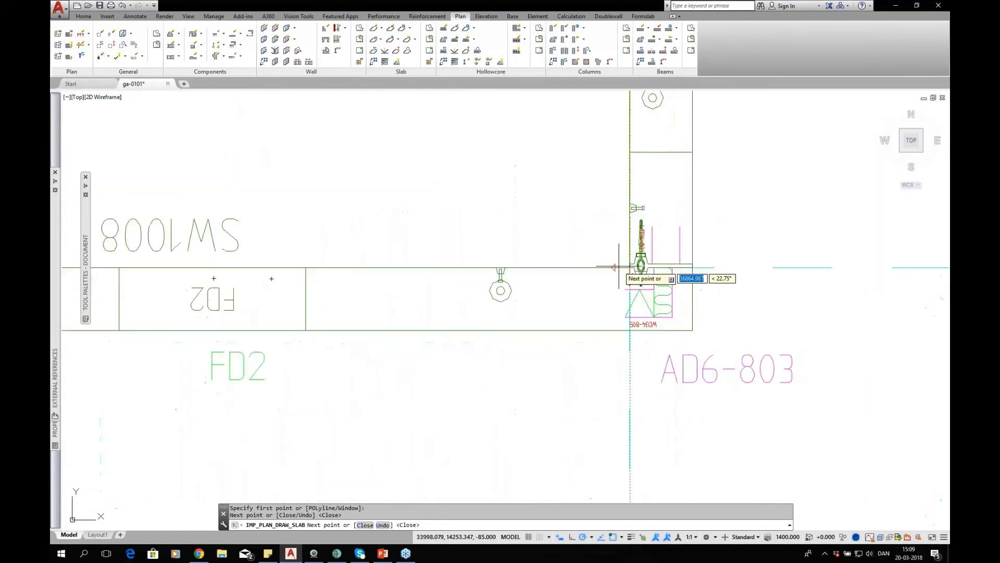
left_click(663, 280)
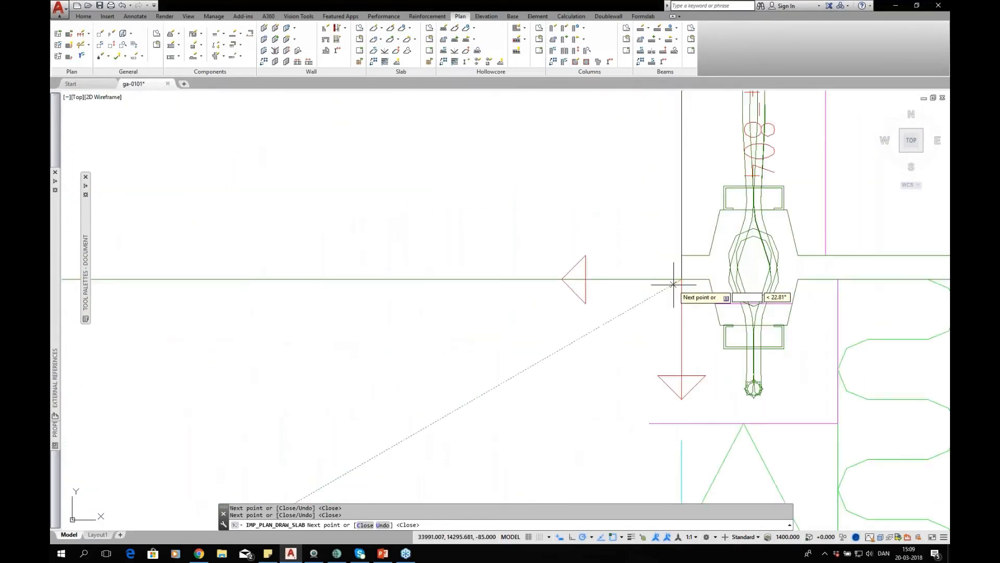
scroll(625, 339, "down", 4)
scroll(368, 315, "up", 6)
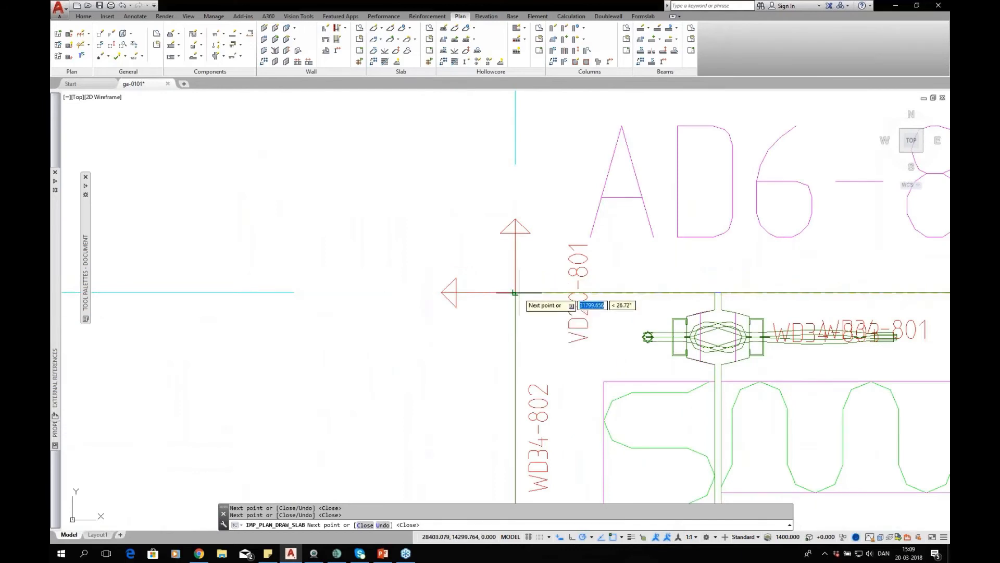
left_click(515, 292)
scroll(516, 292, "down", 4)
middle_click_drag(509, 325, 501, 204)
middle_click_drag(497, 371, 484, 53)
scroll(471, 378, "up", 5)
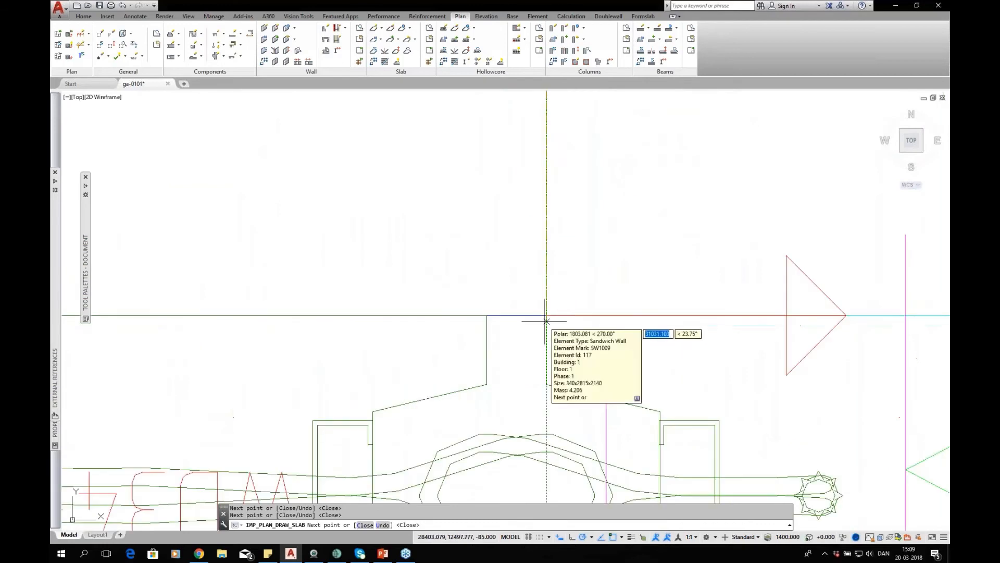
left_click(546, 316)
scroll(516, 374, "down", 6)
middle_click_drag(391, 378, 875, 371)
scroll(305, 366, "up", 3)
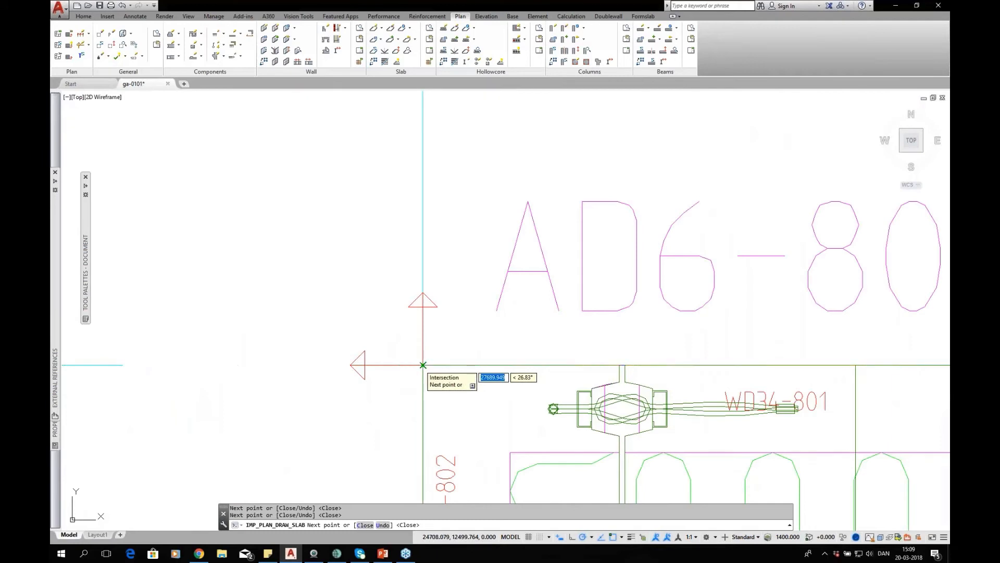
scroll(423, 365, "down", 6)
scroll(420, 339, "up", 6)
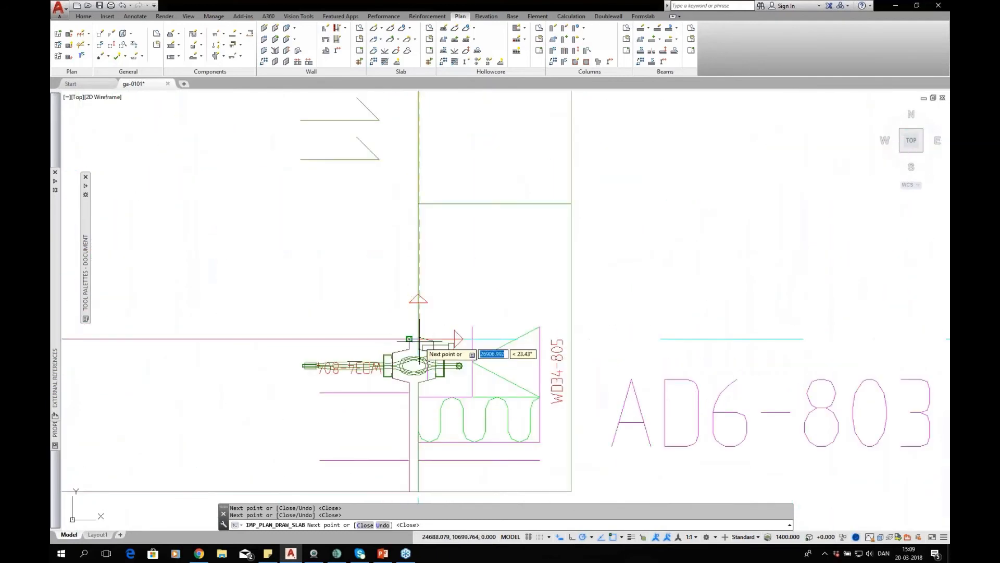
scroll(419, 341, "up", 10)
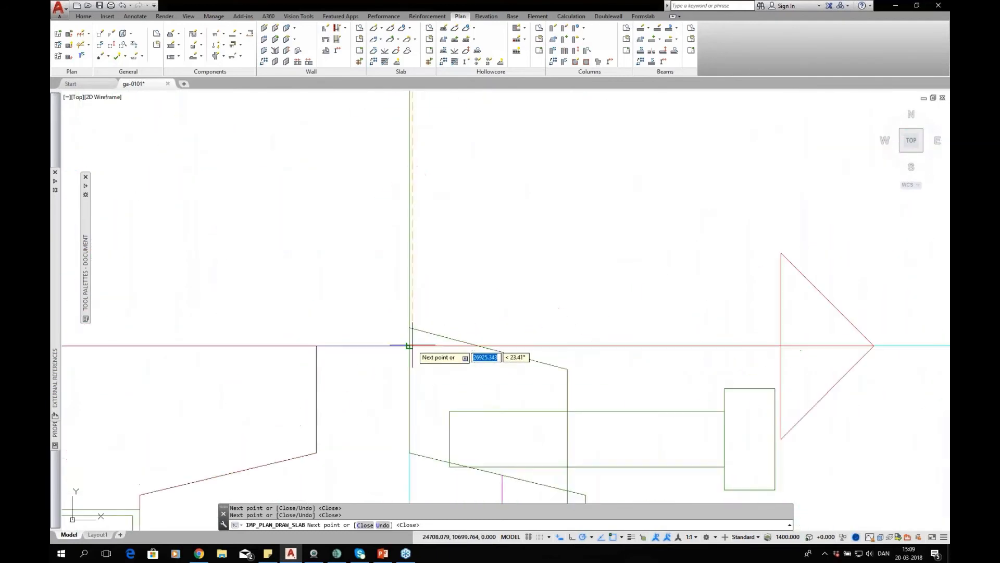
left_click(409, 345)
scroll(424, 344, "down", 12)
middle_click_drag(245, 344, 404, 352)
scroll(403, 353, "down", 3)
scroll(448, 357, "up", 8)
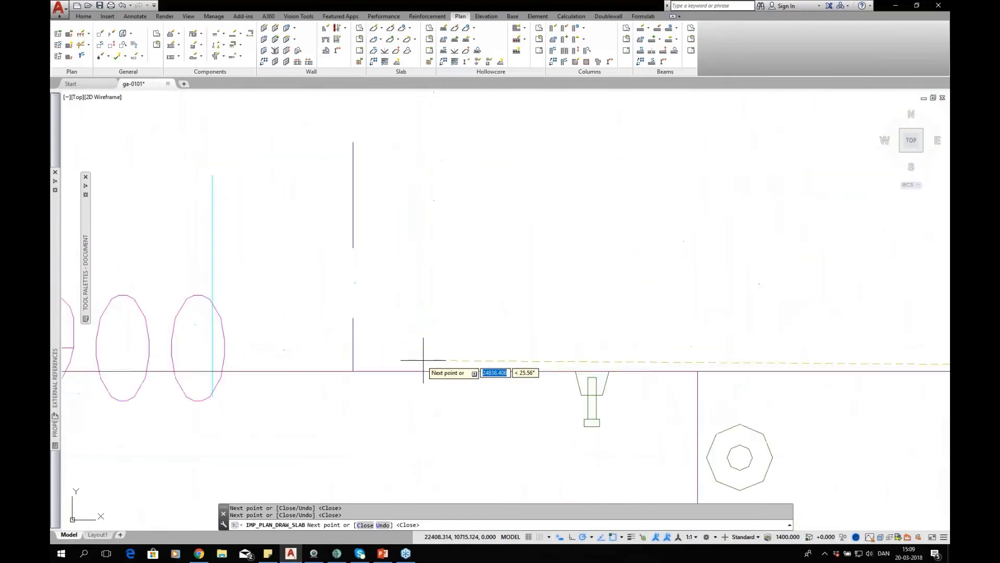
left_click(353, 371)
scroll(435, 333, "down", 10)
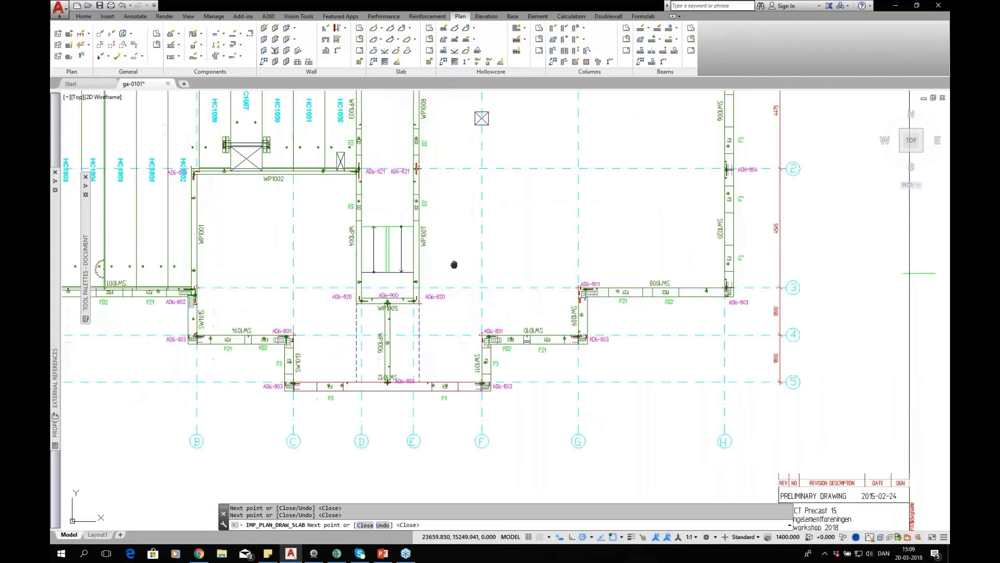
Close the slab outline and set the support lengths to 80 mm and 0 mm
type("c")
key("Return")
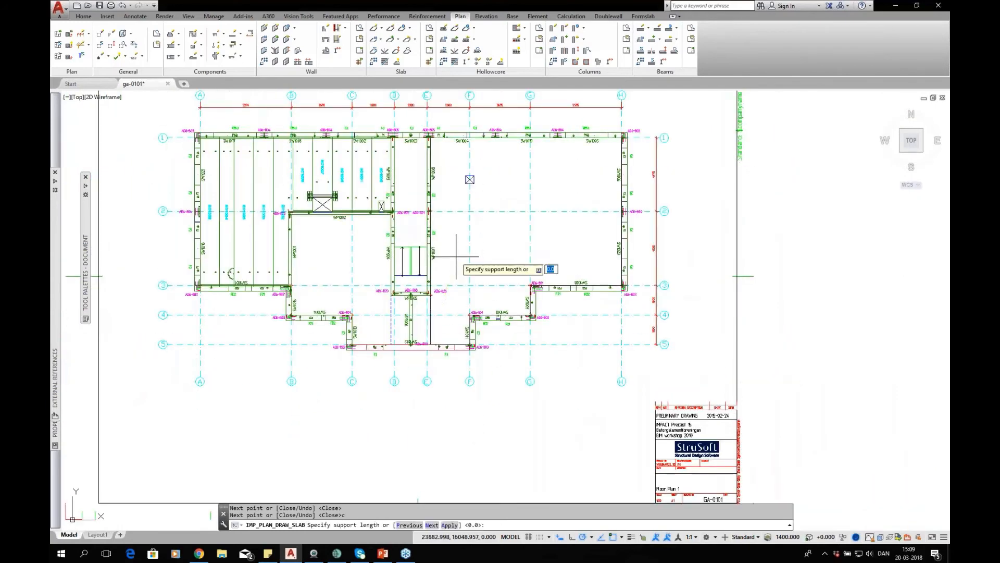
key("Return")
key("Return")
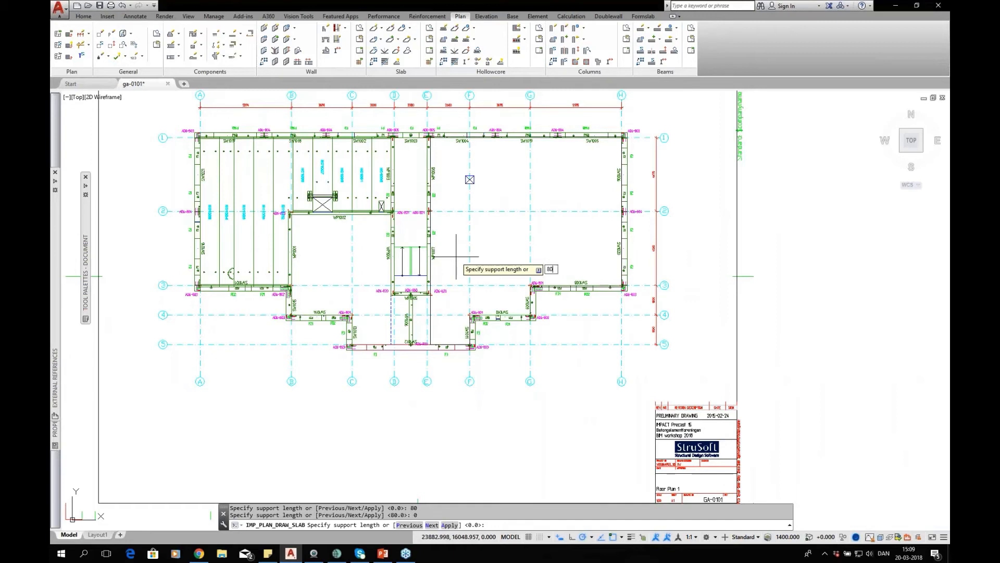
type("80")
key("Return")
type("0")
key("Return")
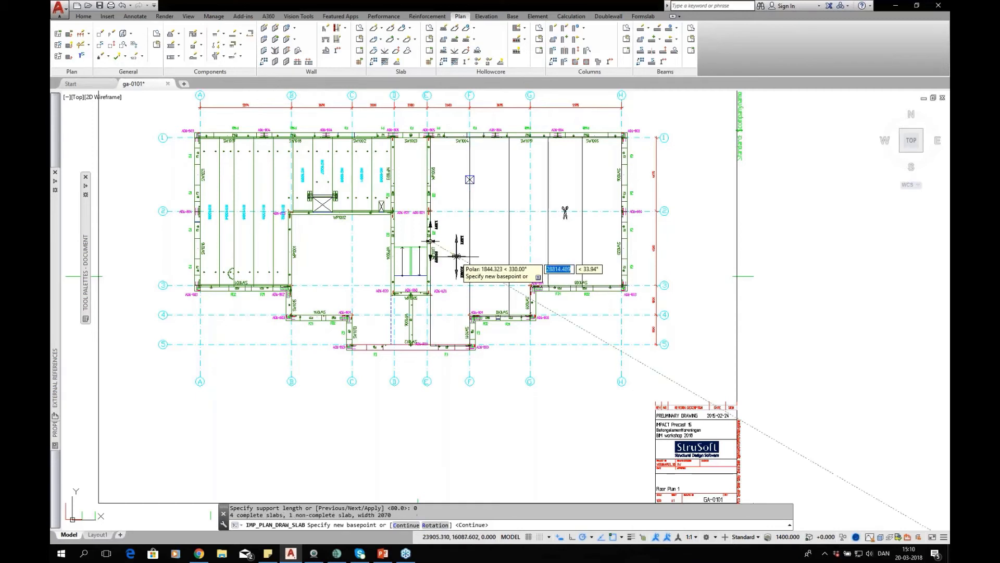
Keep the default basepoint and apply the placement of the non-complete slab
key("Return")
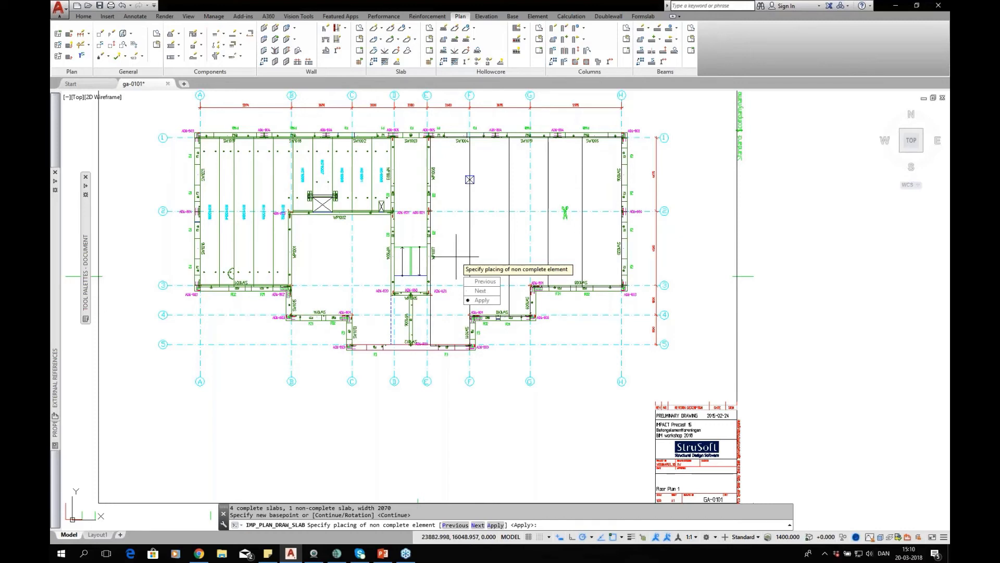
type("A")
key("Return")
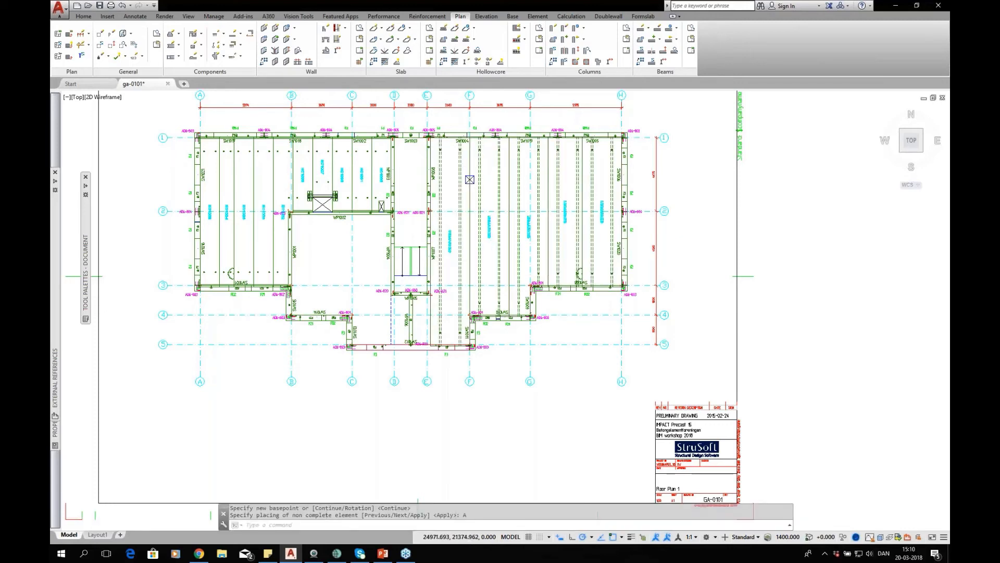
Draw a rectangular top cut-out recess in the double tee slab around the marked square opening
scroll(477, 169, "up", 5)
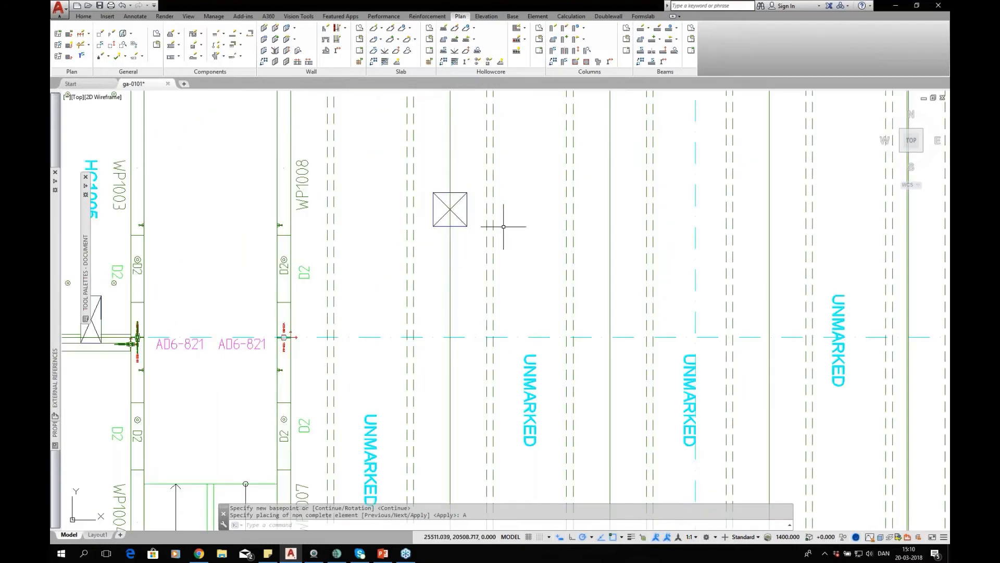
middle_click_drag(509, 223, 518, 302)
scroll(503, 259, "down", 10)
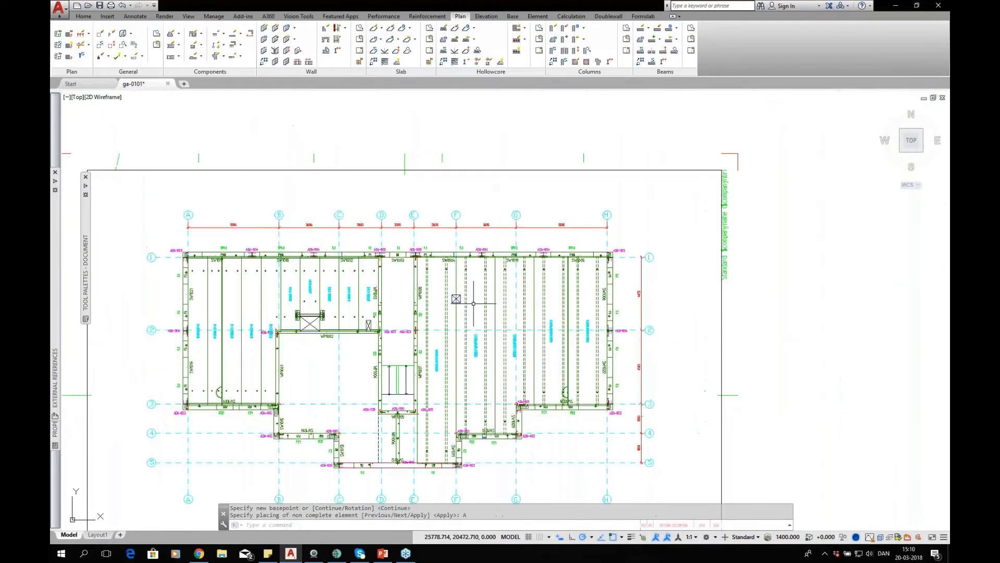
scroll(510, 258, "up", 7)
left_click(197, 45)
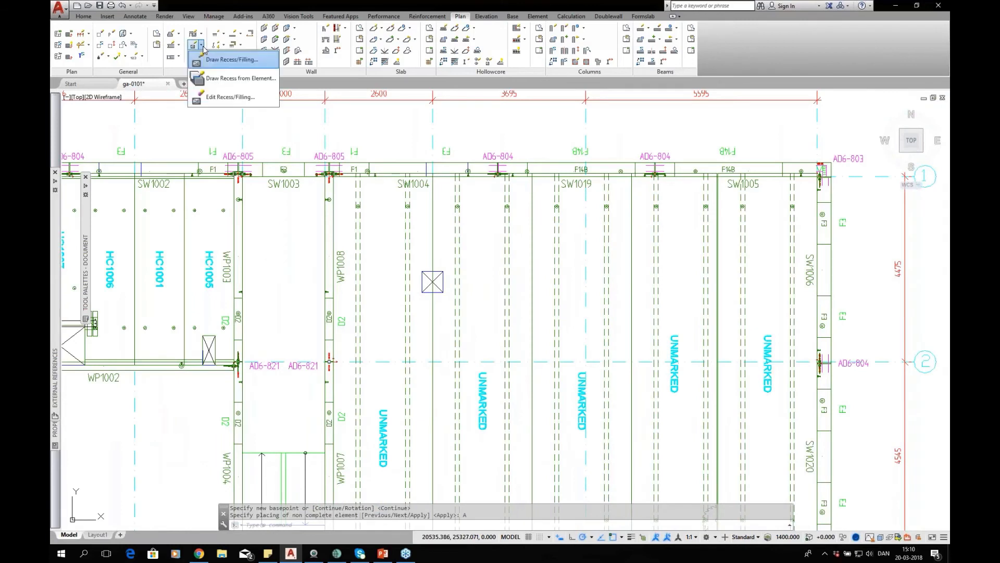
left_click(224, 60)
type("n")
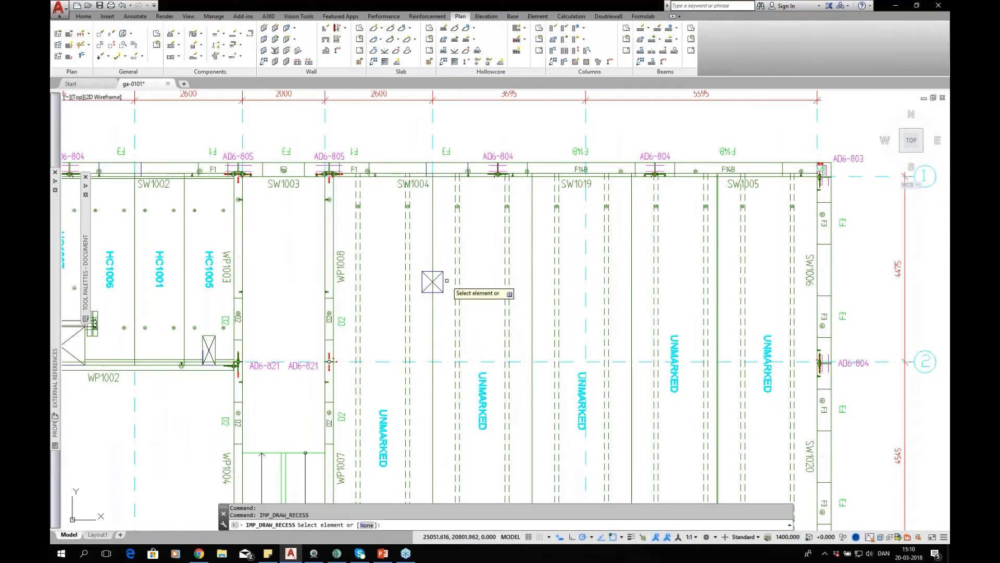
key("Return")
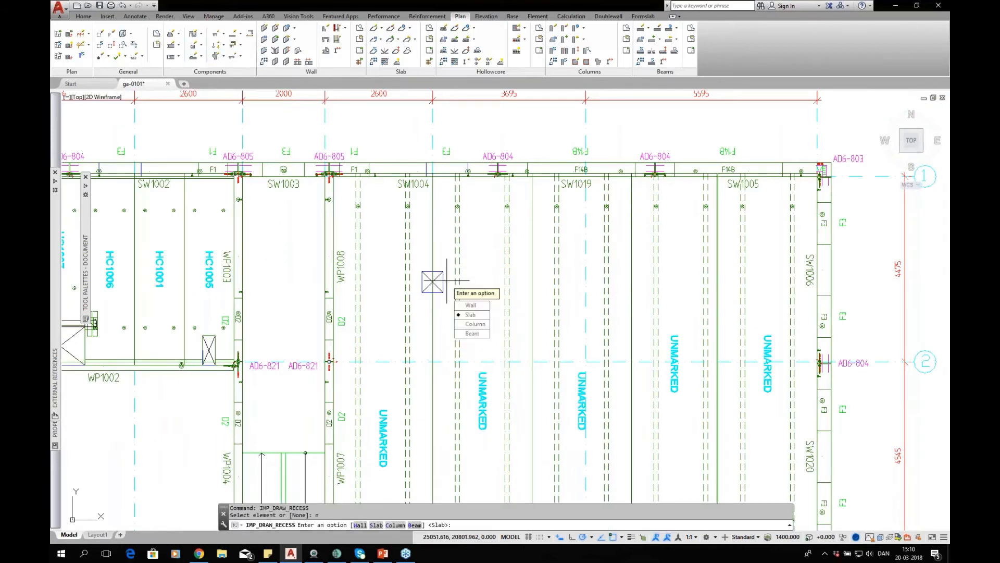
left_click(470, 314)
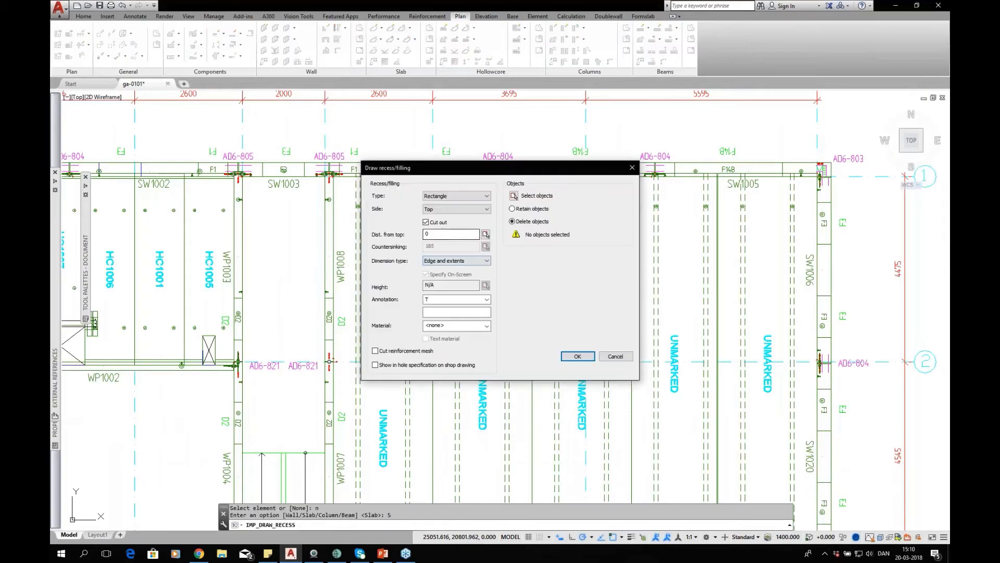
left_click(590, 362)
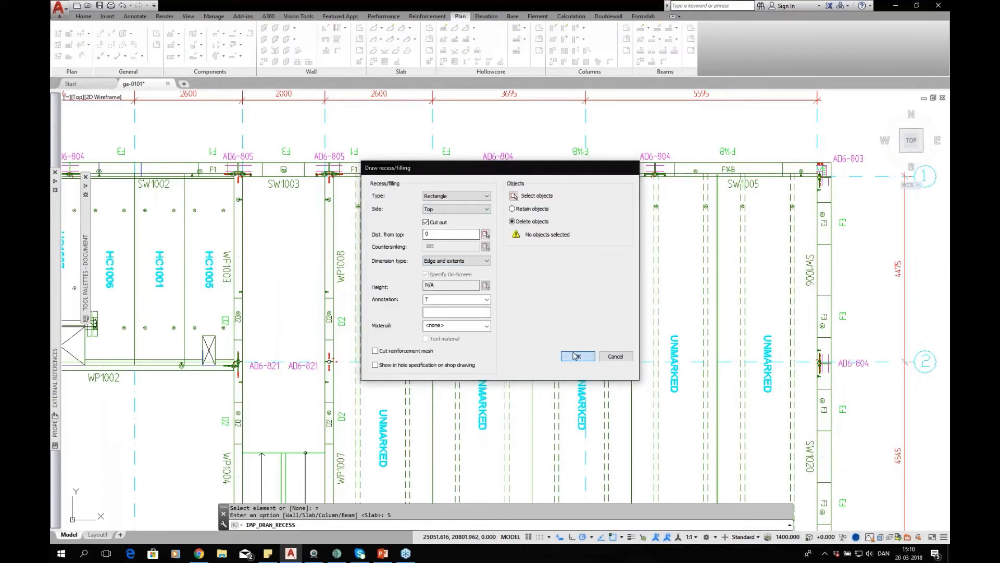
scroll(402, 259, "up", 6)
scroll(364, 217, "up", 5)
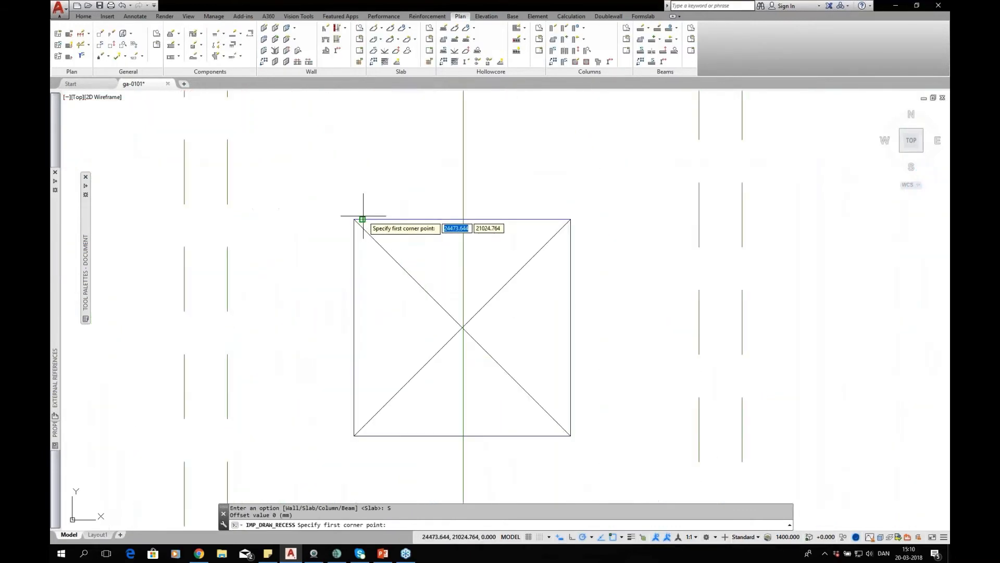
left_click(353, 219)
left_click(569, 434)
scroll(556, 350, "down", 4)
key("Return")
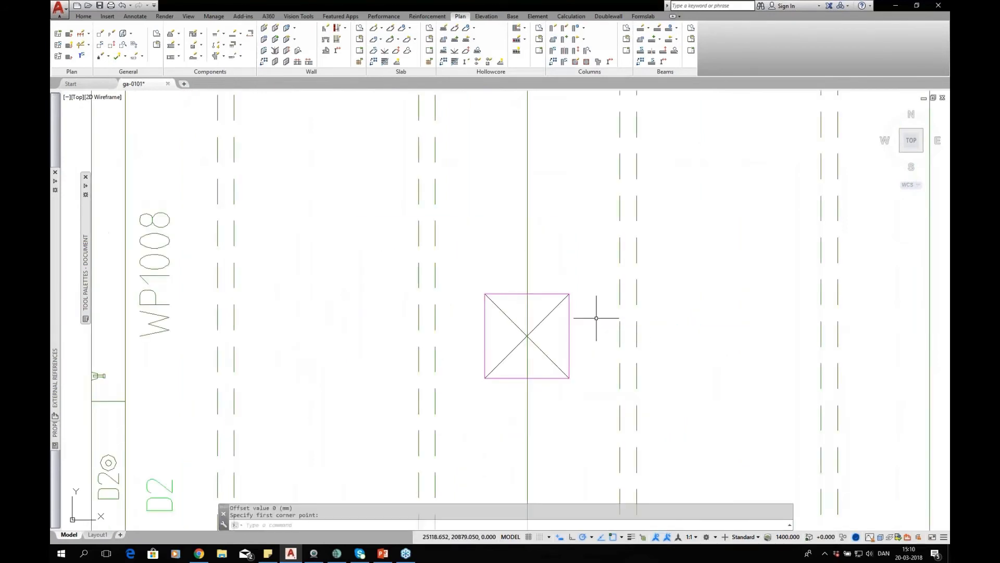
Edit the double tee slabs to add the recess, updating the lift, and exit the slab edit
scroll(597, 318, "down", 5)
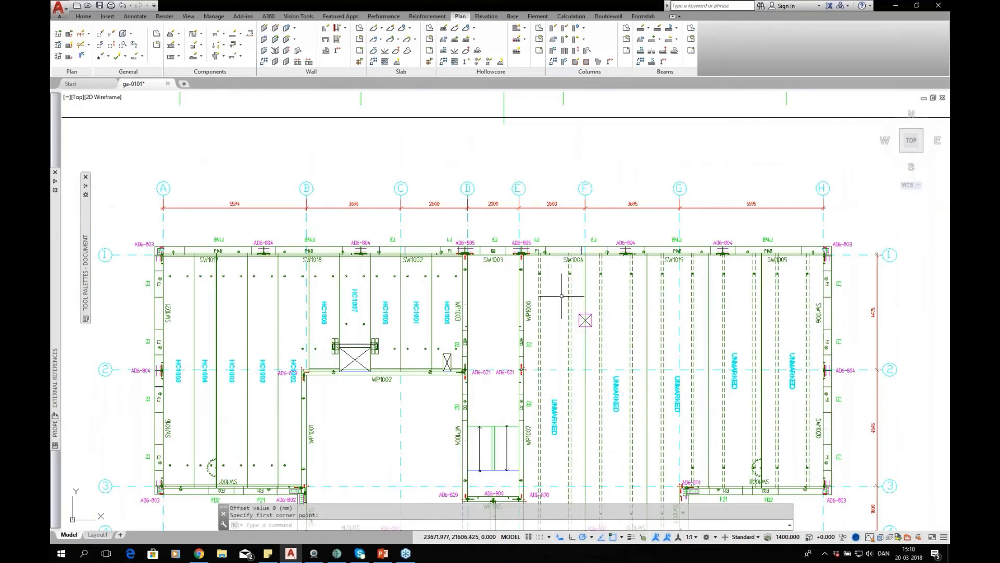
left_click(463, 41)
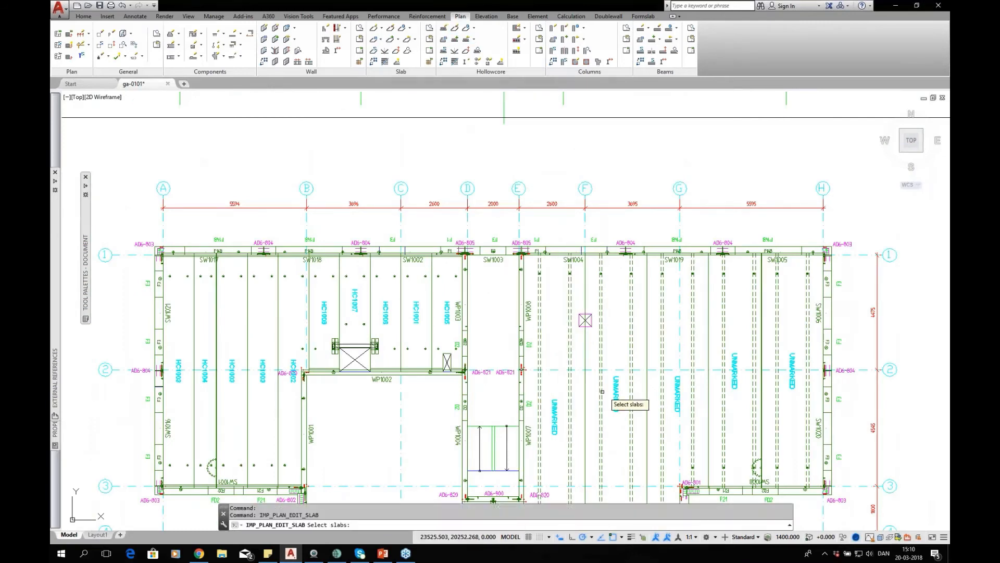
left_click(618, 400)
left_click(561, 409)
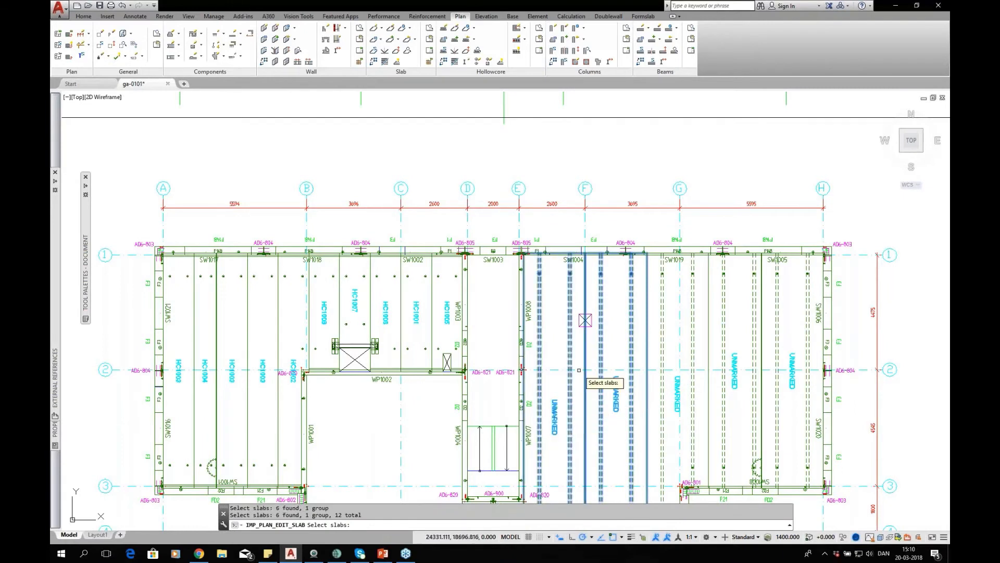
key("Return")
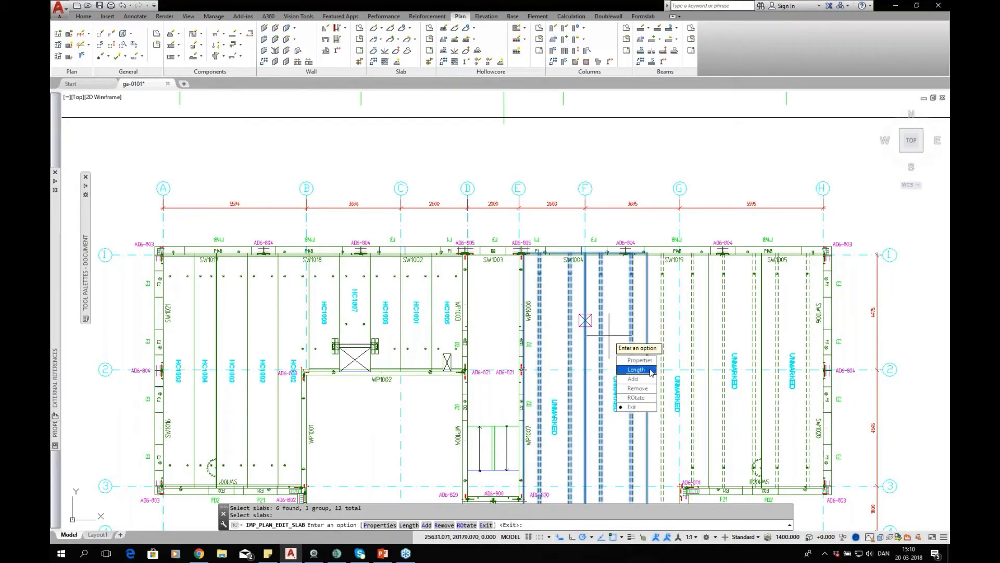
left_click(633, 379)
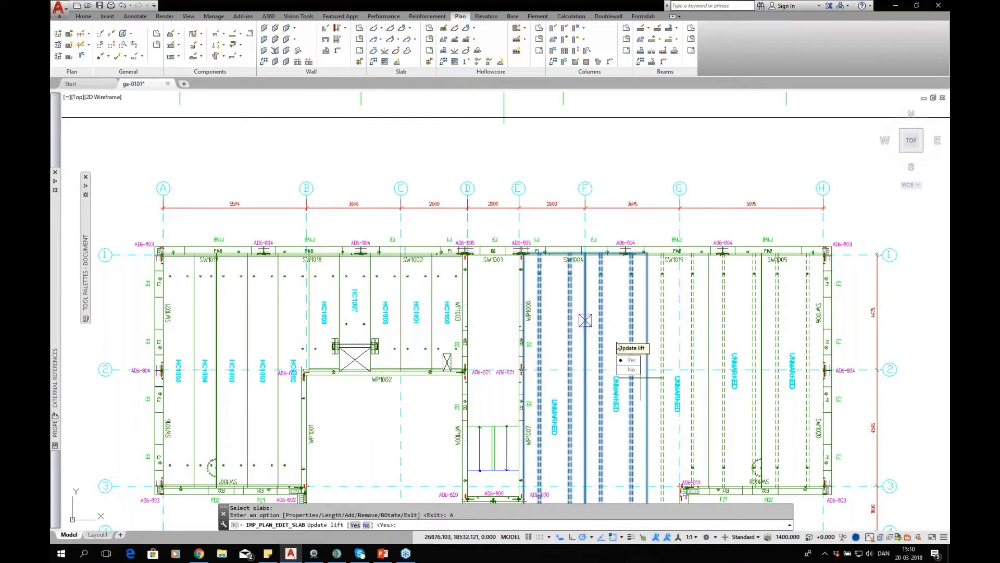
left_click(635, 363)
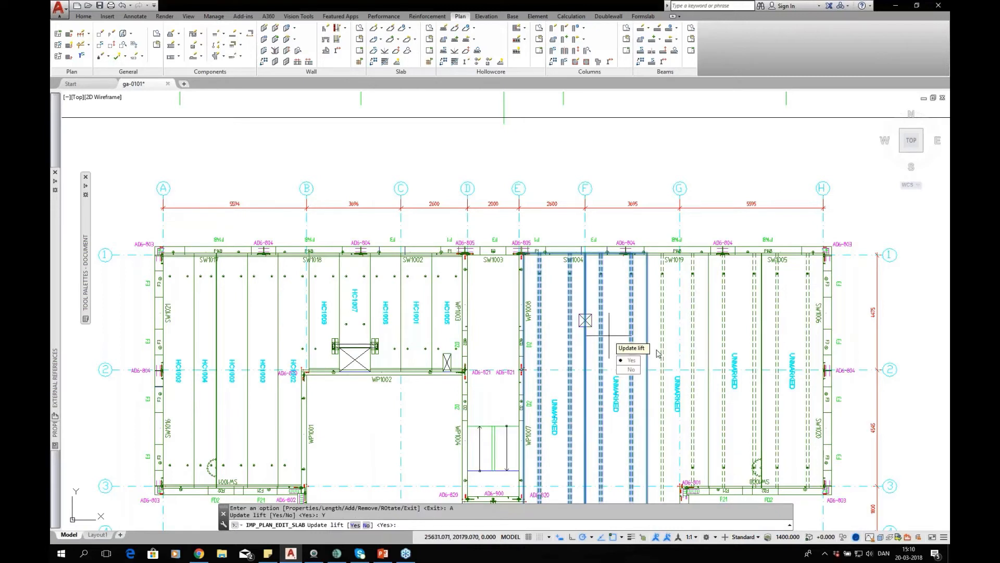
left_click(633, 360)
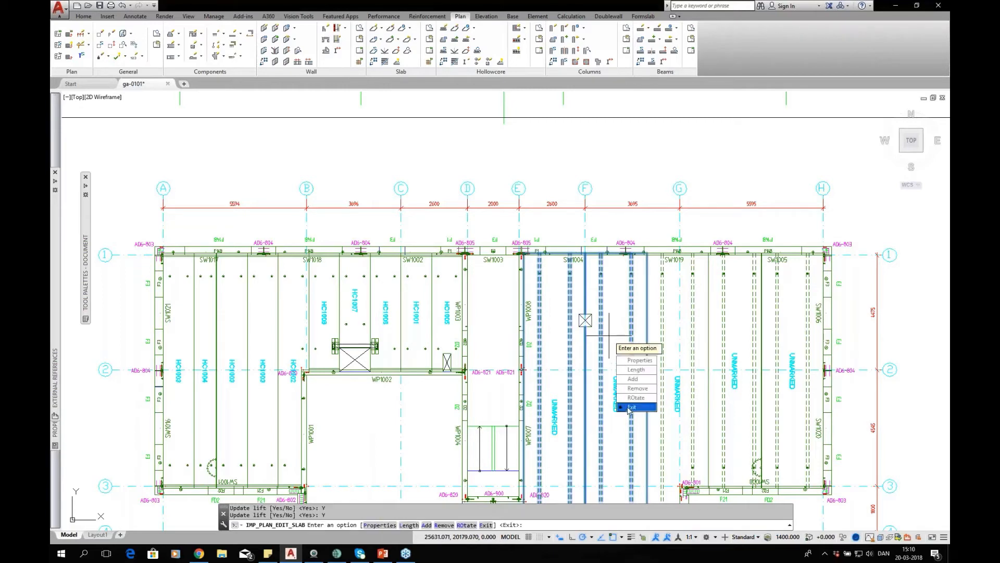
type("E")
key("Return")
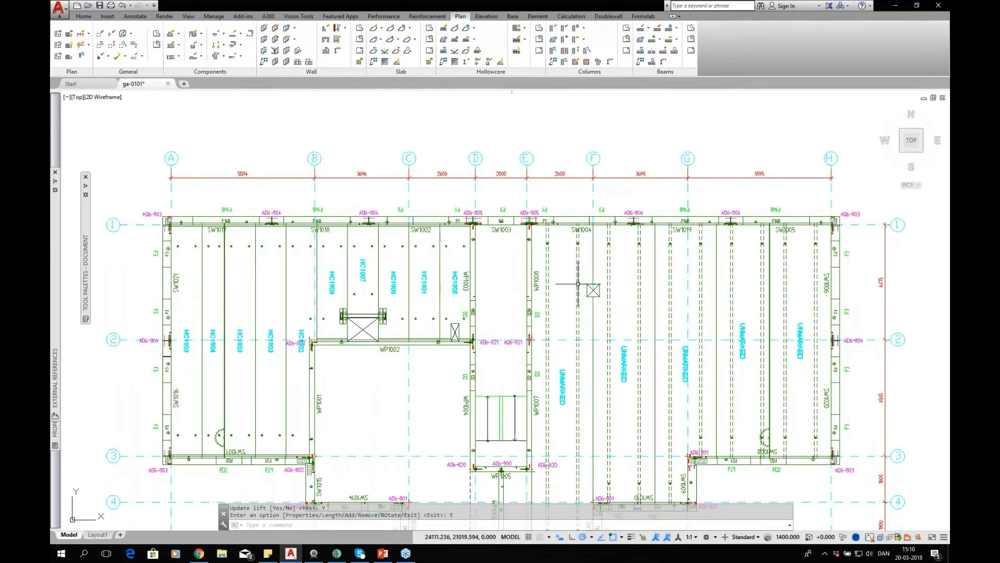
Save the selected double tee slabs as elements with the mark DT1001
scroll(601, 284, "down", 5)
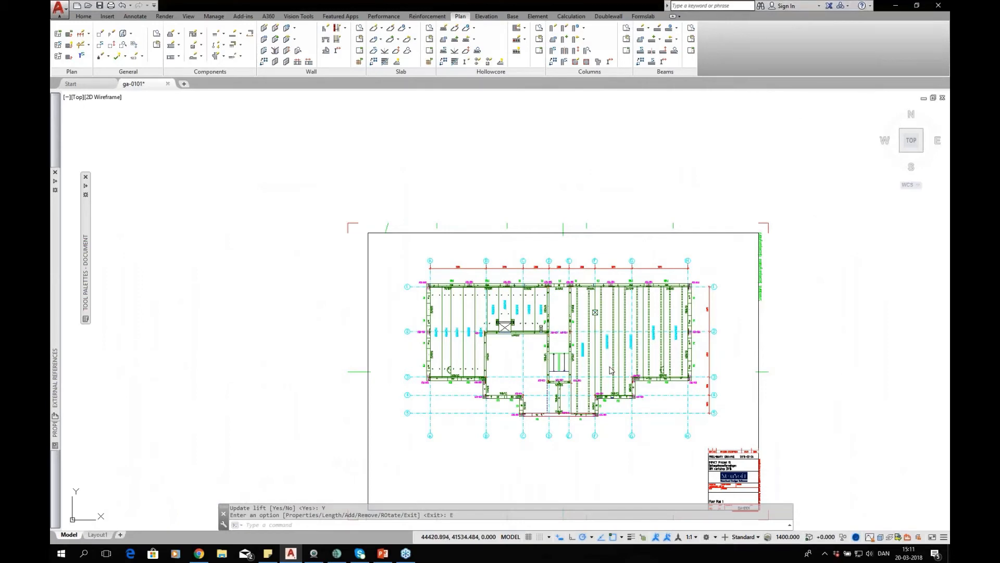
scroll(604, 354, "up", 4)
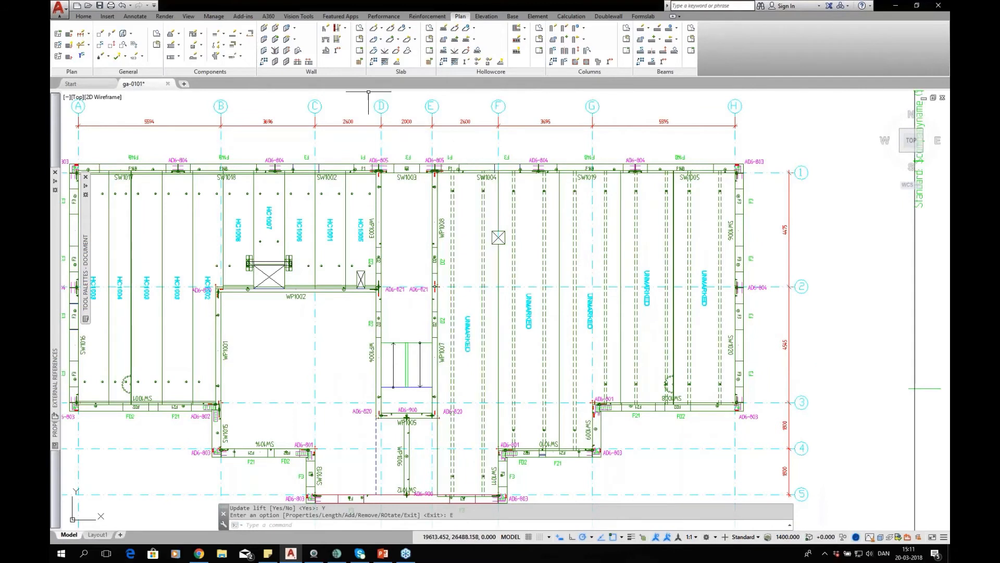
left_click(466, 29)
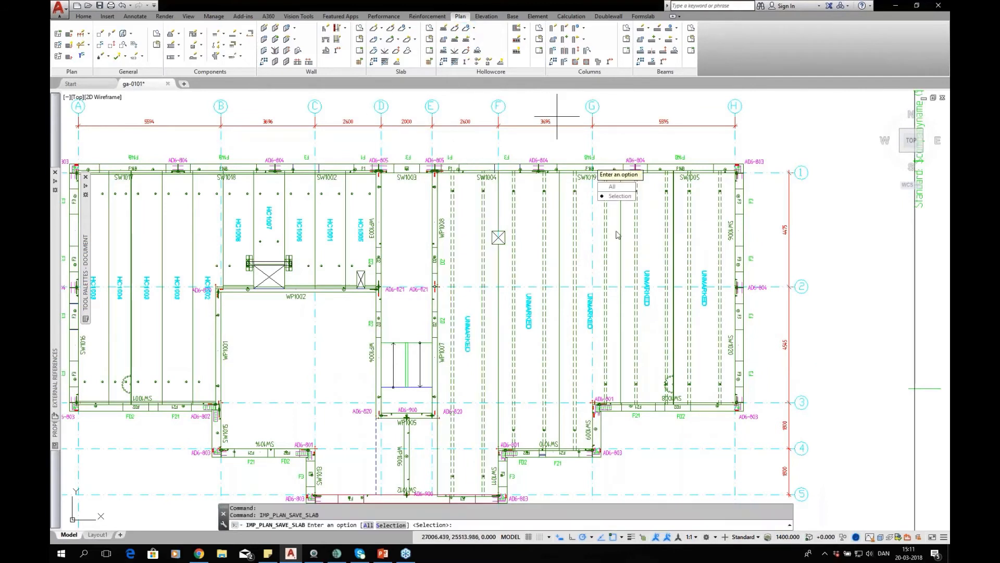
left_click(619, 197)
left_click(701, 287)
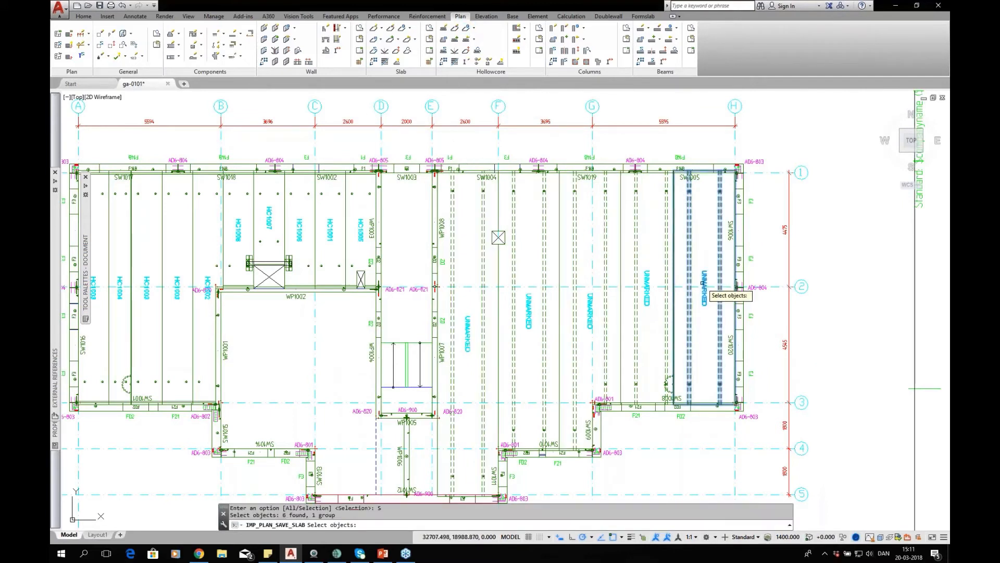
left_click(645, 292)
left_click(586, 310)
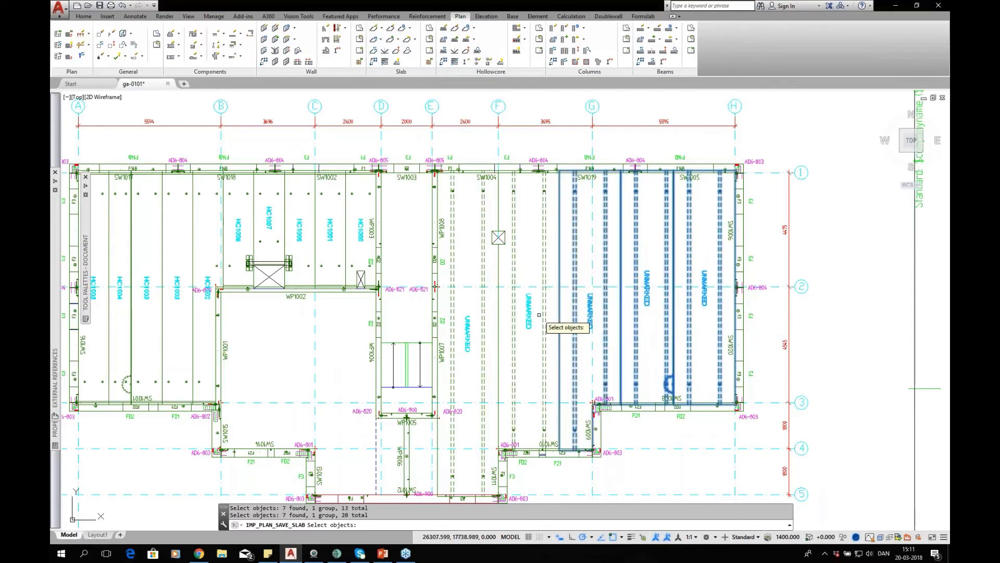
left_click(528, 323)
left_click(469, 345)
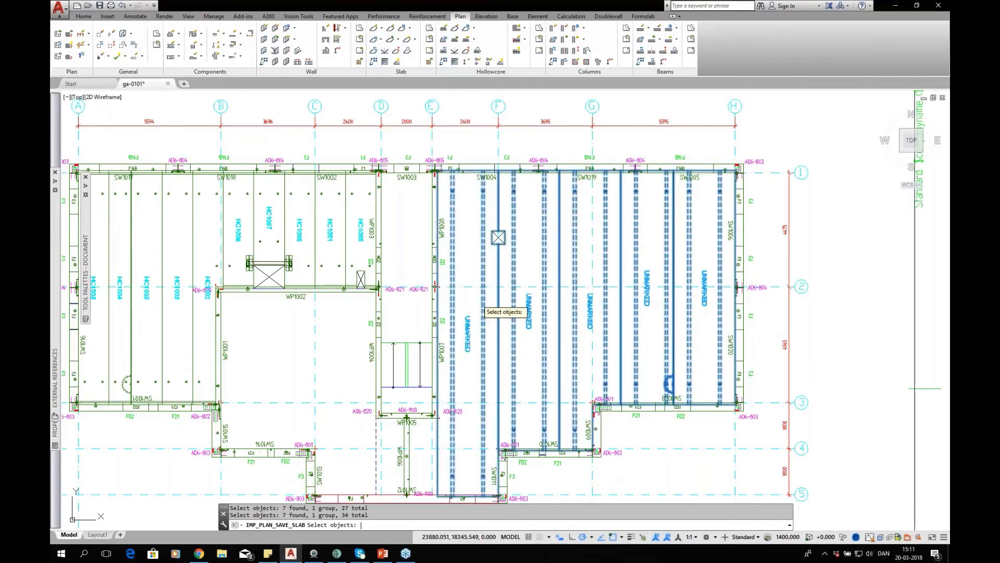
key("Return")
key("Left")
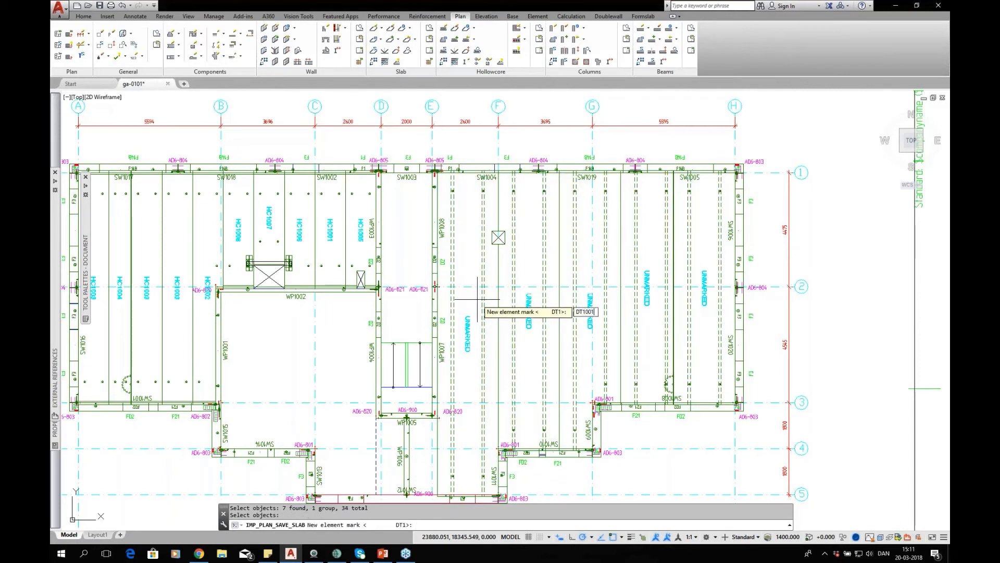
key("Return")
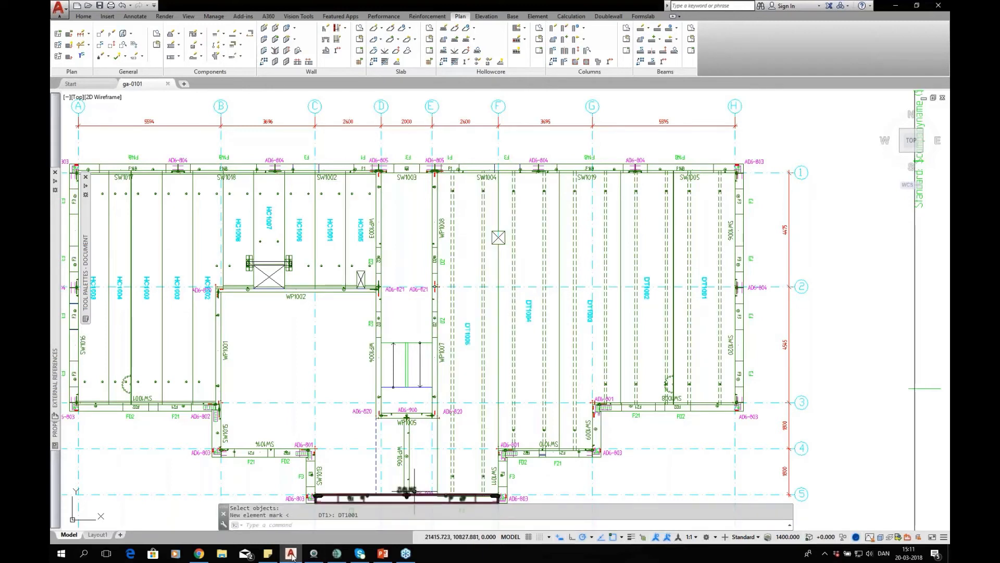
Switch to IMPACT Project Manager and inspect the saved double tee slab DT1001 in the 3D model and its properties
left_click(335, 554)
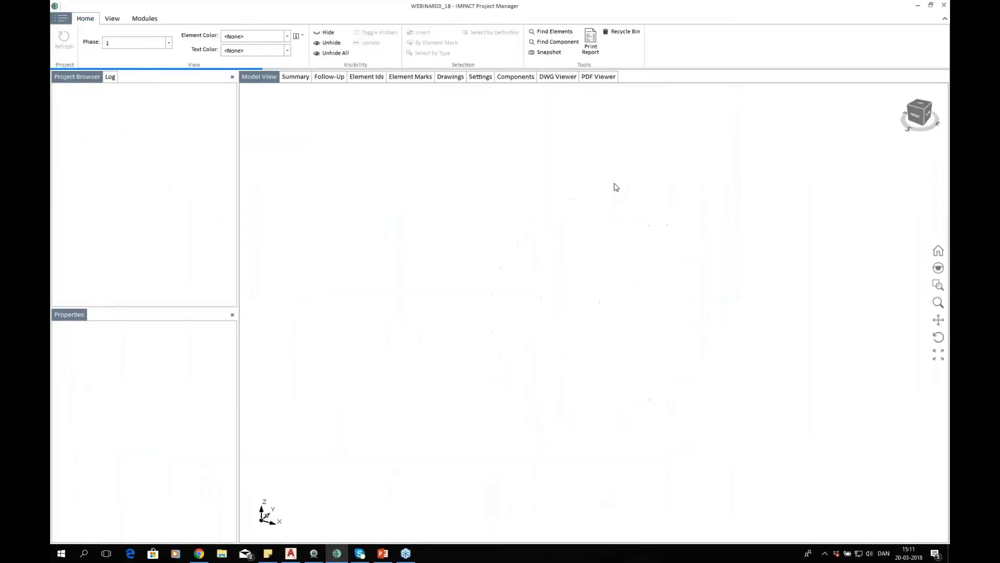
scroll(569, 256, "up", 4)
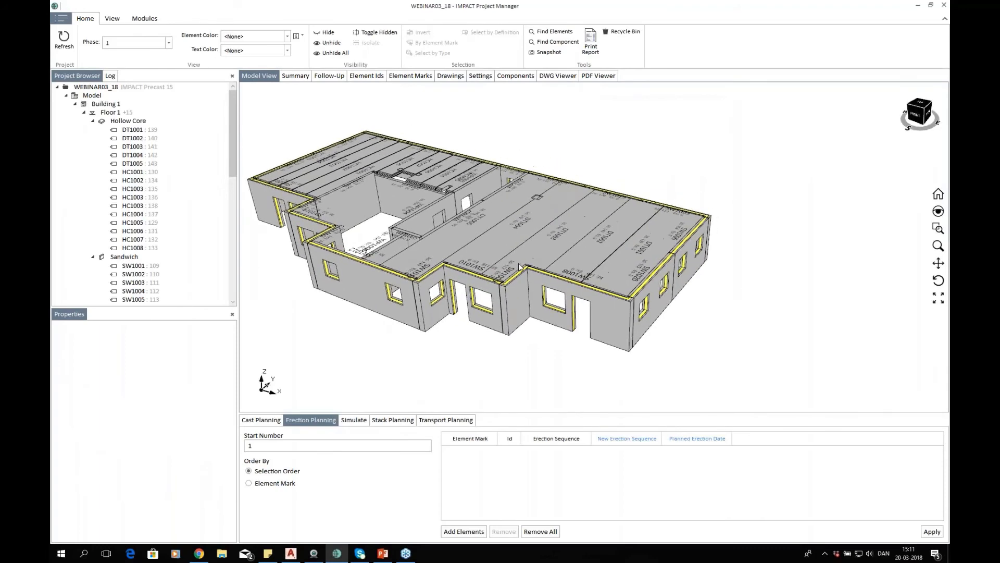
scroll(521, 268, "up", 6)
scroll(533, 289, "down", 3)
scroll(697, 305, "up", 3)
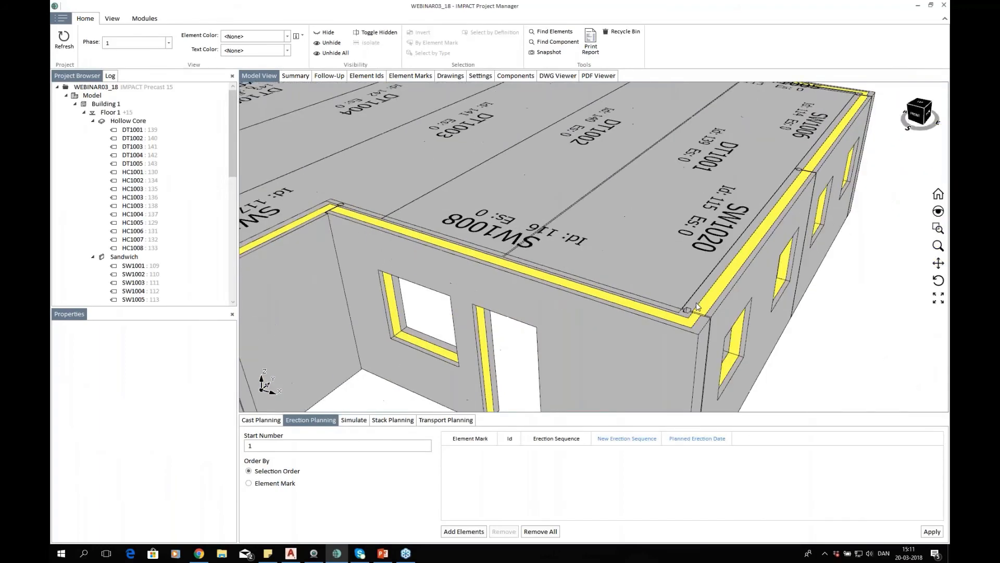
scroll(688, 314, "up", 2)
left_click(675, 305)
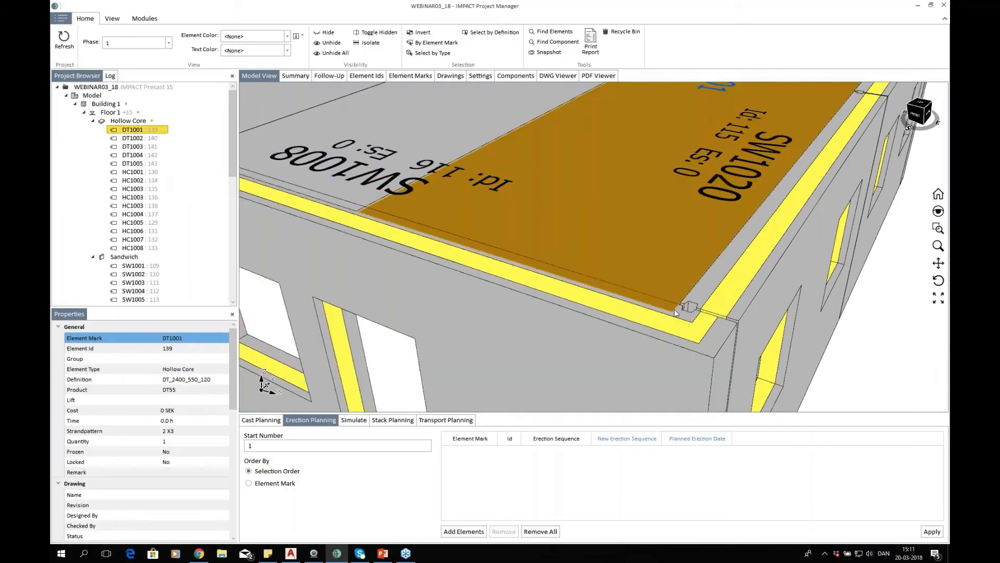
scroll(667, 284, "down", 5)
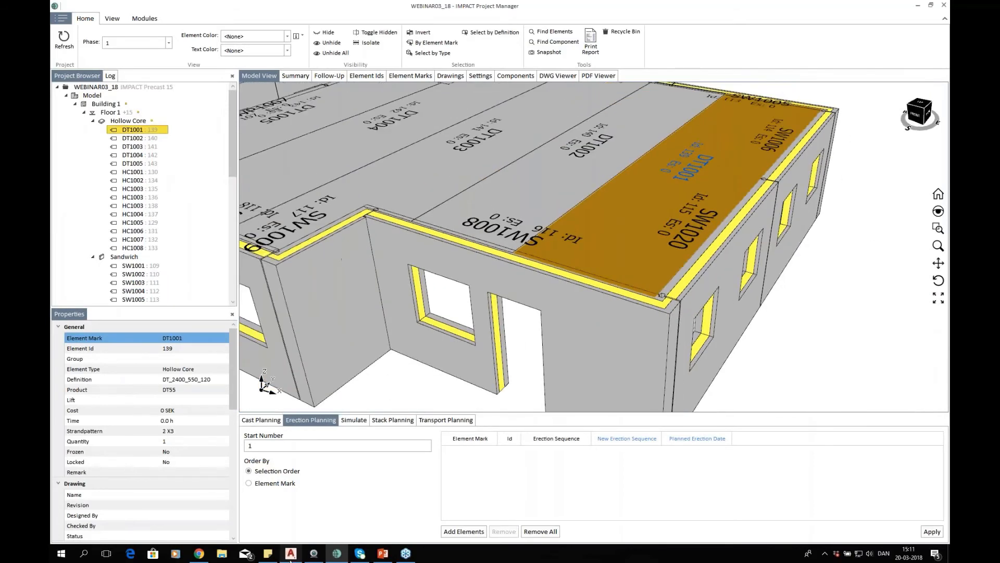
Start drawing recesses from elements and select the sandwich walls along gridline 1 above the double tee slabs as elements to subtract from
left_click(290, 554)
middle_click_drag(570, 305, 536, 291)
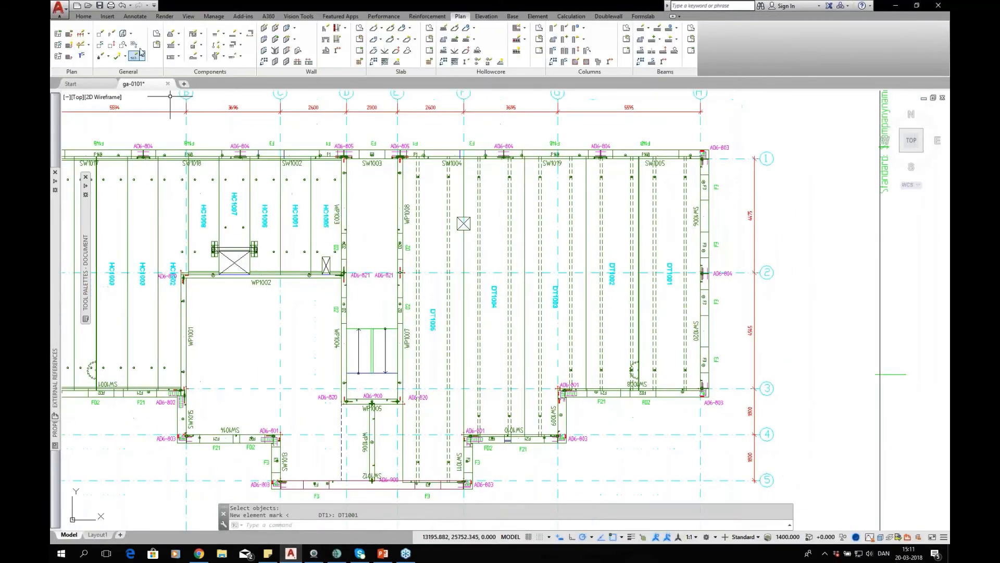
left_click(202, 46)
left_click(208, 79)
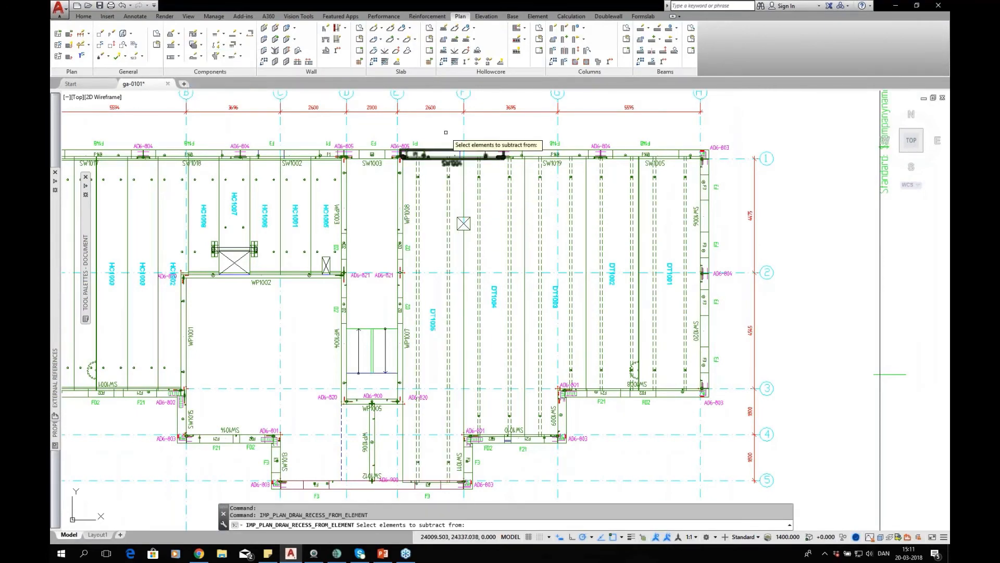
scroll(448, 141, "up", 6)
left_click(429, 214)
left_click(450, 216)
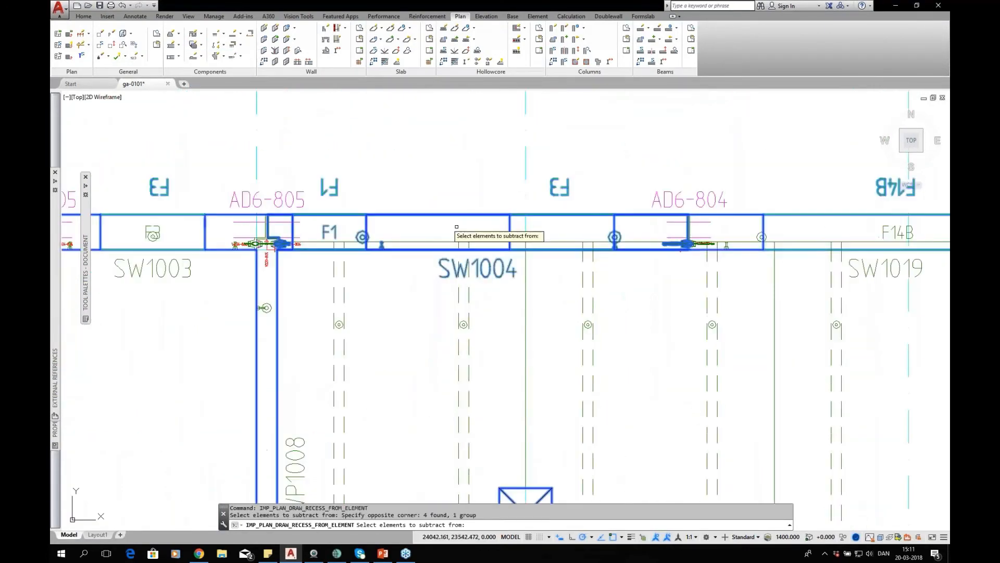
scroll(573, 229, "down", 6)
scroll(545, 224, "up", 6)
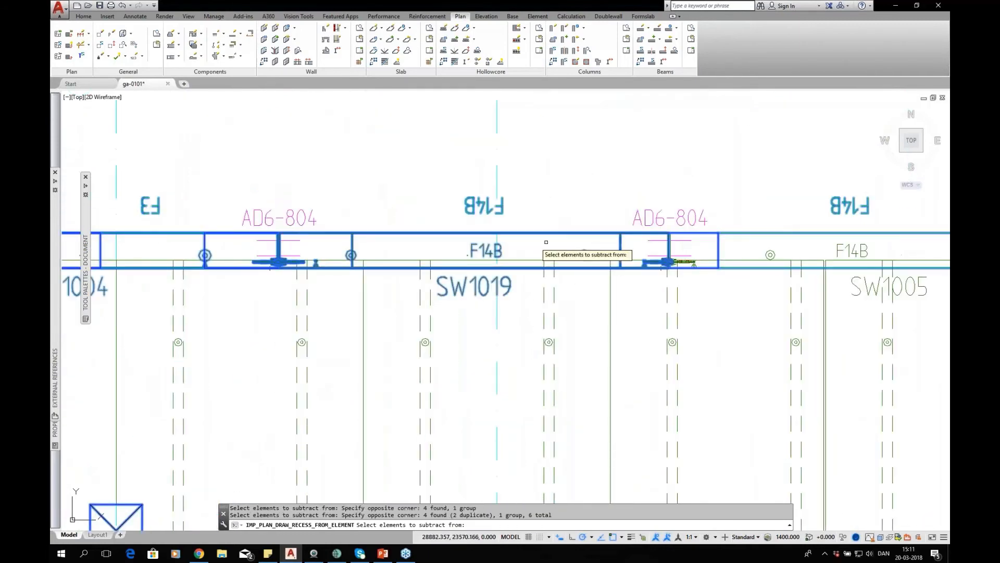
scroll(669, 263, "down", 3)
left_click(662, 259)
left_click(660, 269)
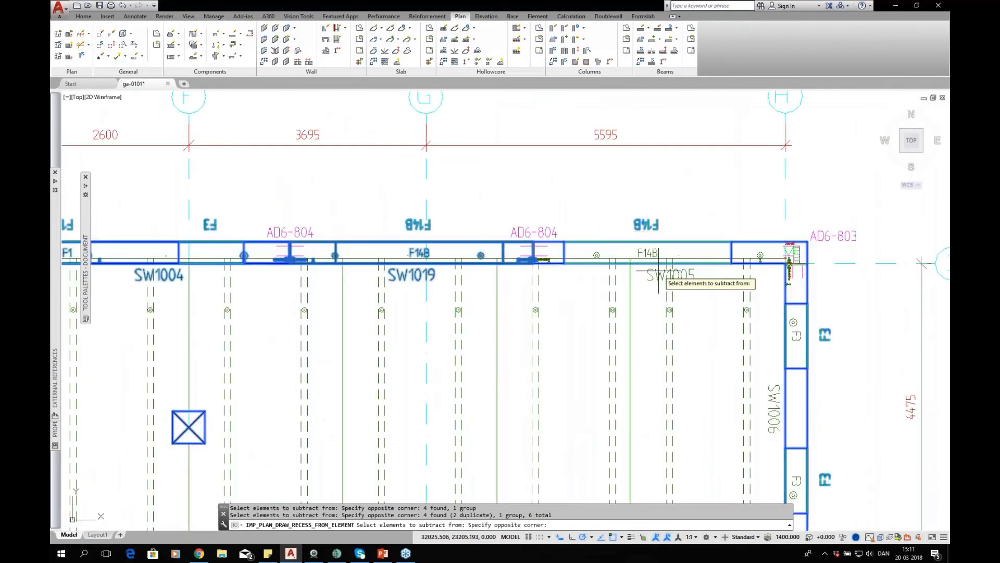
left_click(656, 278)
scroll(653, 300, "down", 6)
middle_click_drag(651, 299, 597, 176)
scroll(601, 245, "up", 6)
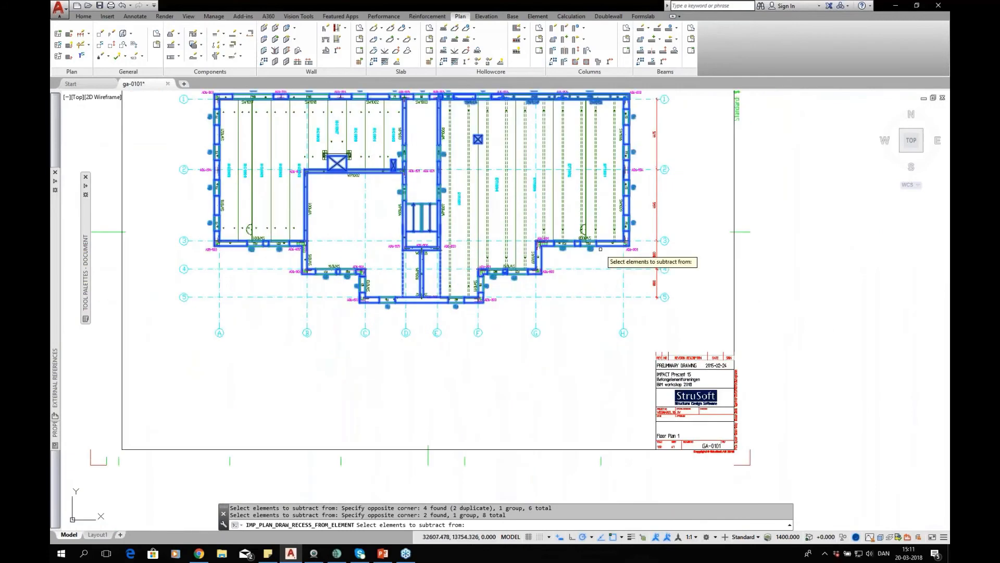
Add the walls along gridlines 3 and 4 bordering the double tee slabs to the elements to subtract from, and finish the selection
left_click(607, 272)
left_click(580, 294)
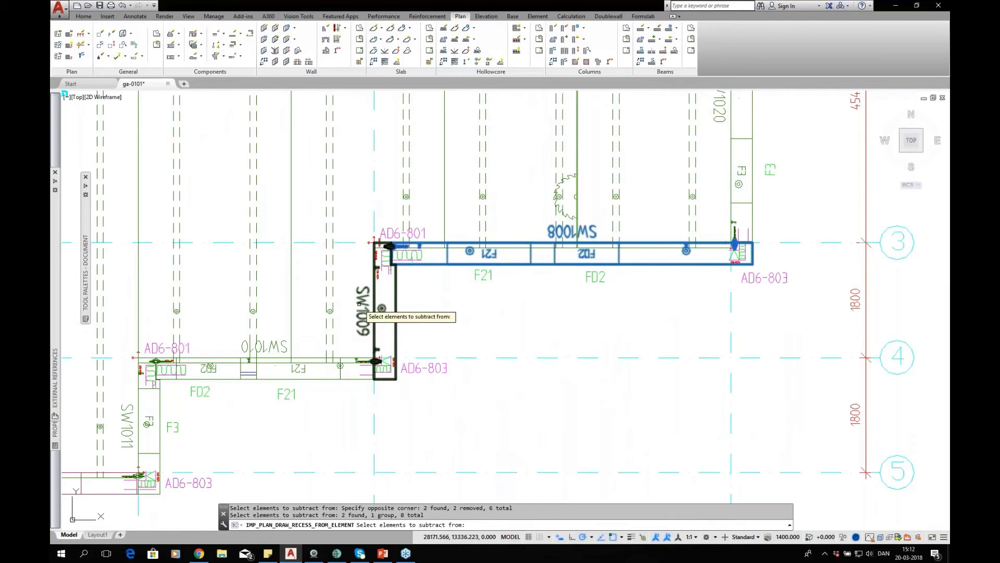
left_click(359, 304)
left_click(237, 358)
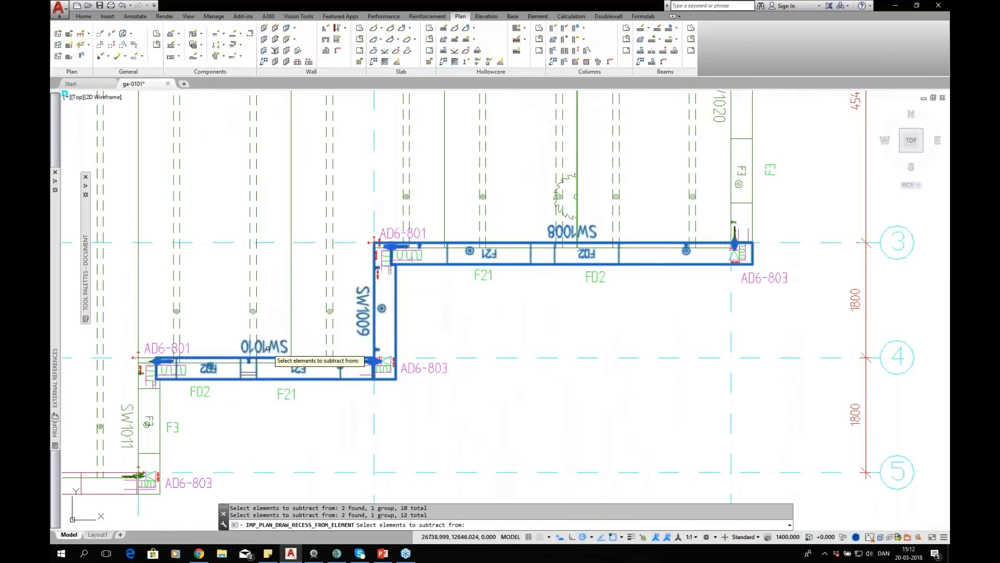
middle_click_drag(237, 358, 516, 329)
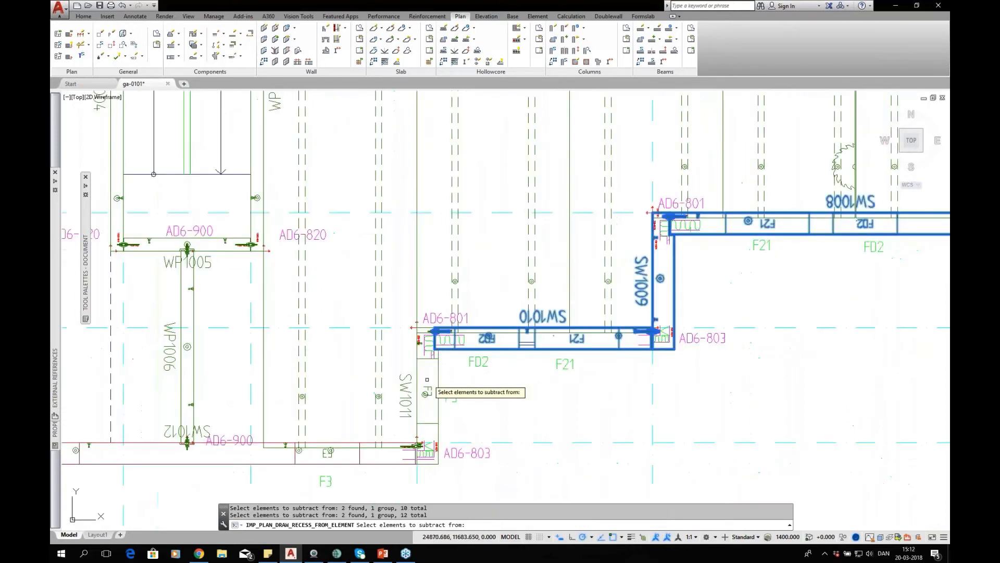
left_click(401, 391)
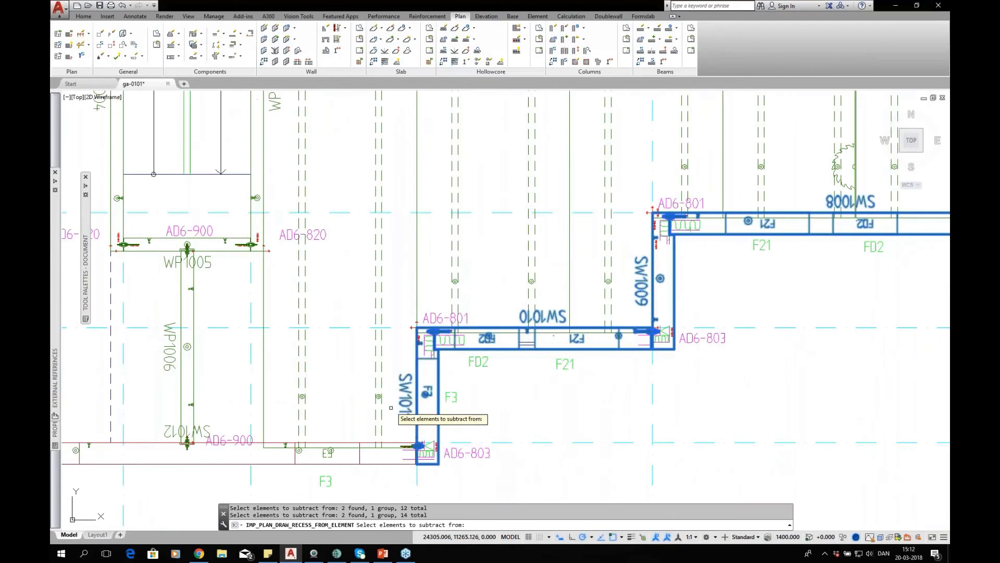
left_click(188, 429)
scroll(263, 380, "down", 4)
middle_click_drag(412, 283, 448, 330)
scroll(405, 416, "up", 4)
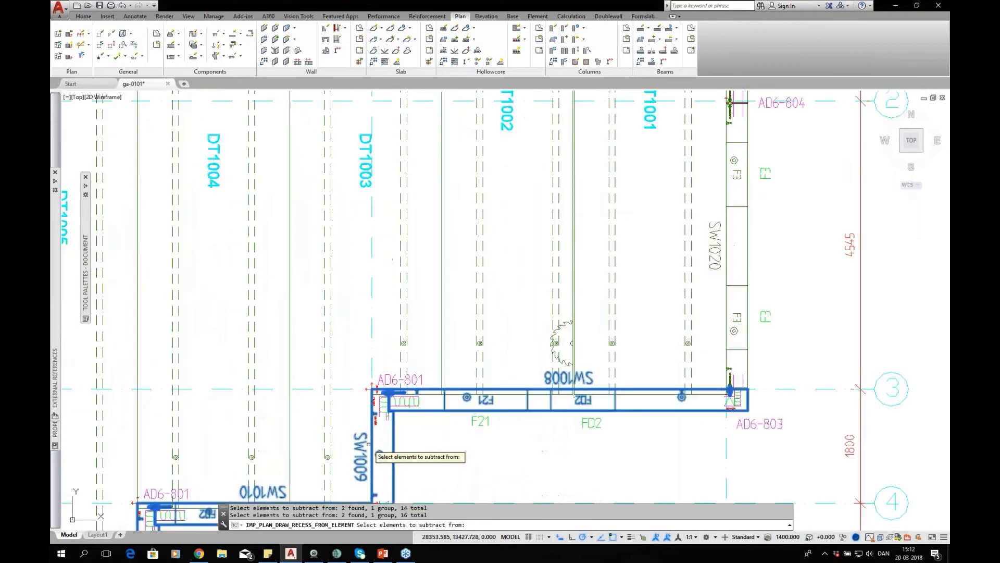
middle_click_drag(354, 494, 416, 388)
scroll(427, 316, "up", 6)
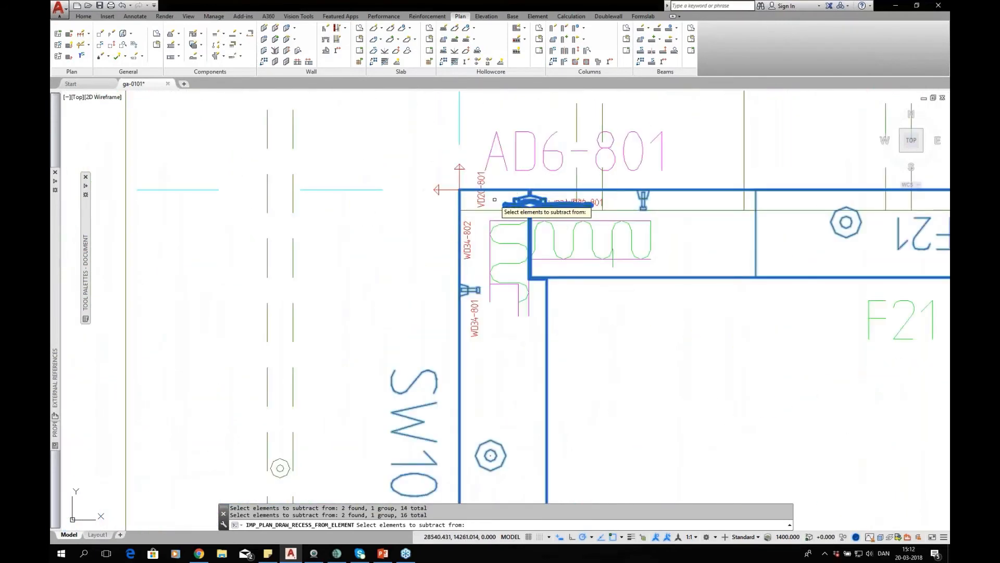
scroll(494, 200, "down", 12)
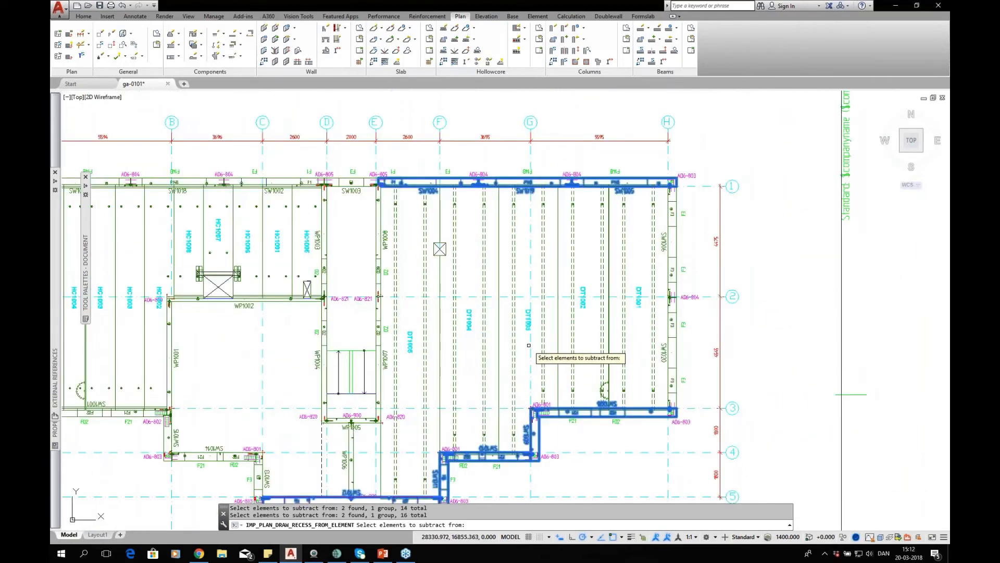
key("Return")
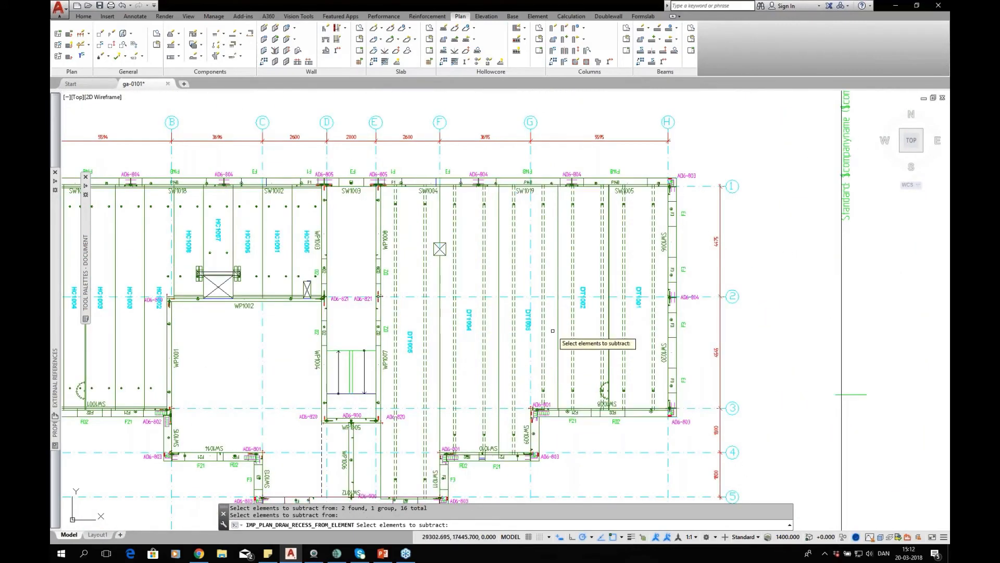
Select the double tee slabs as the elements to subtract from the walls
left_click(588, 302)
left_click(583, 297)
left_click(529, 321)
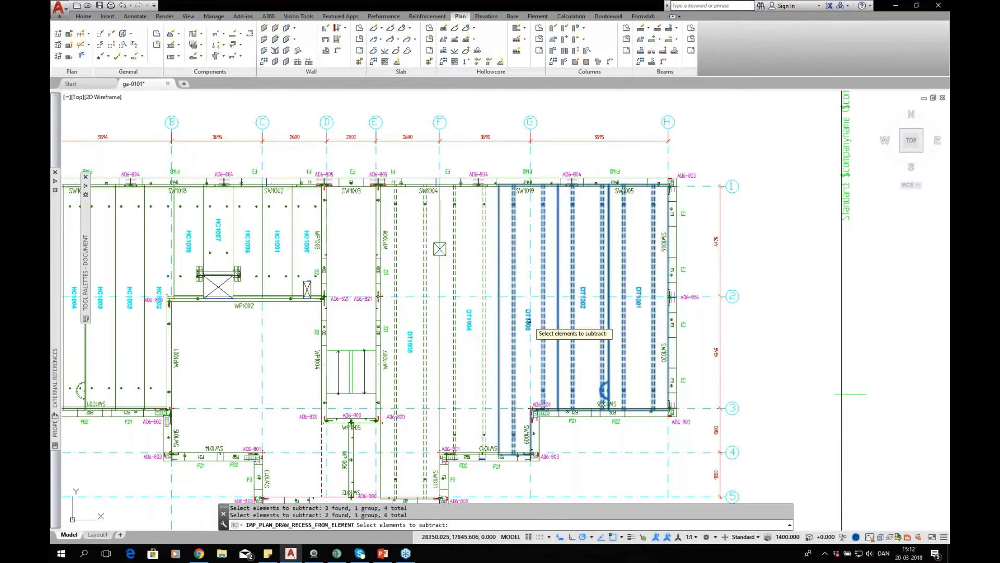
left_click(468, 326)
left_click(416, 343)
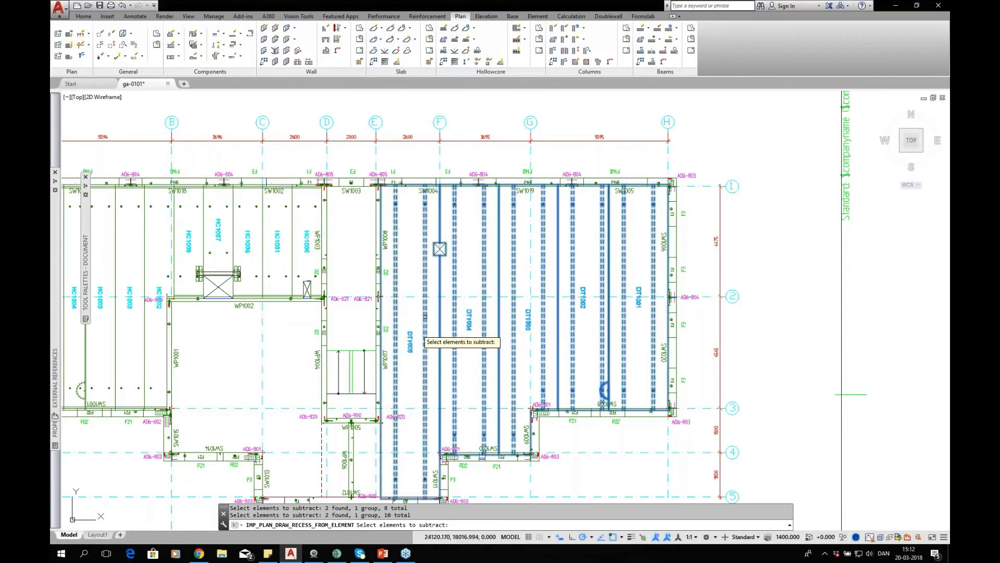
key("Return")
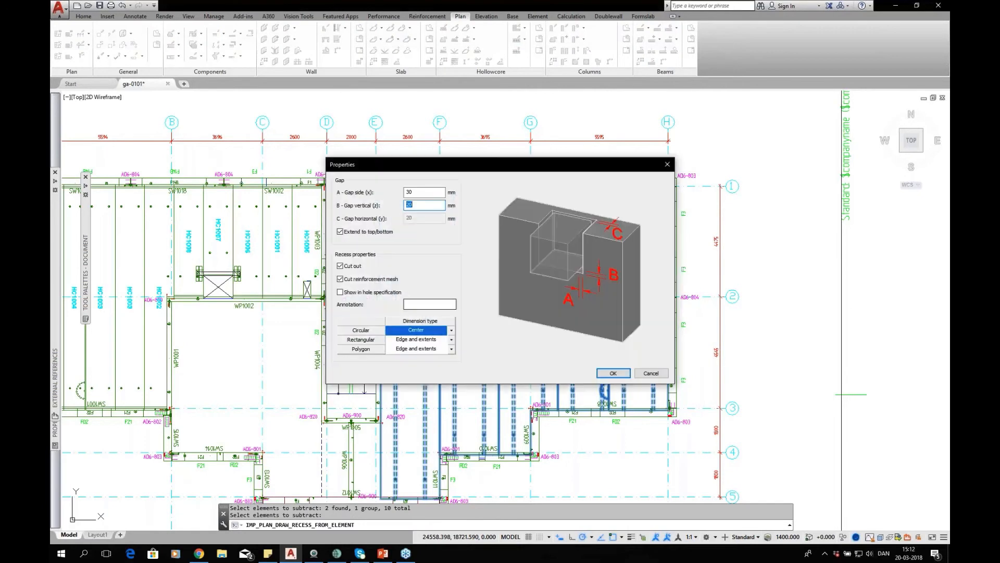
Disable Cut out in the recess properties, confirm, and accept the default answer for updating the lift
left_click(353, 266)
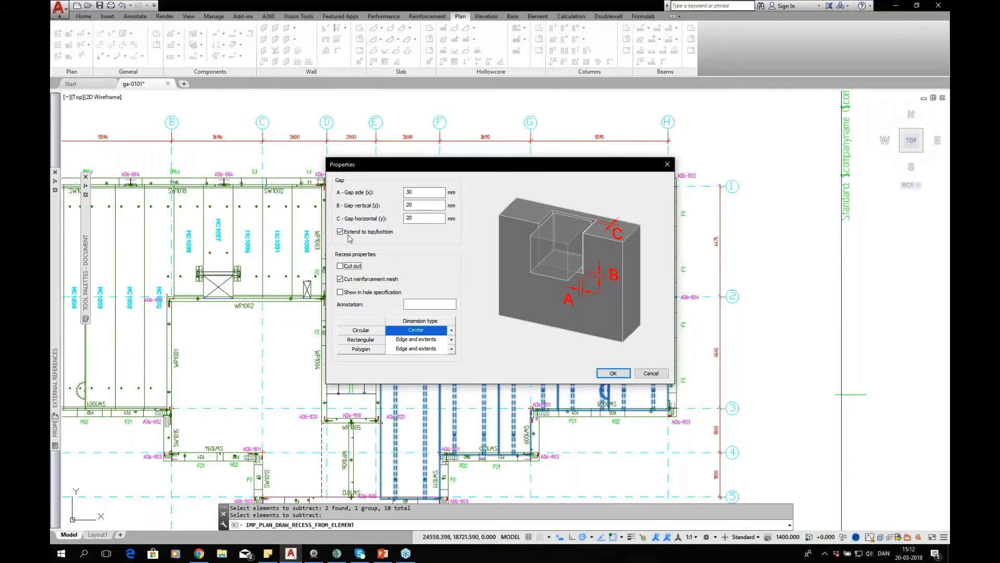
left_click(619, 374)
key("Return")
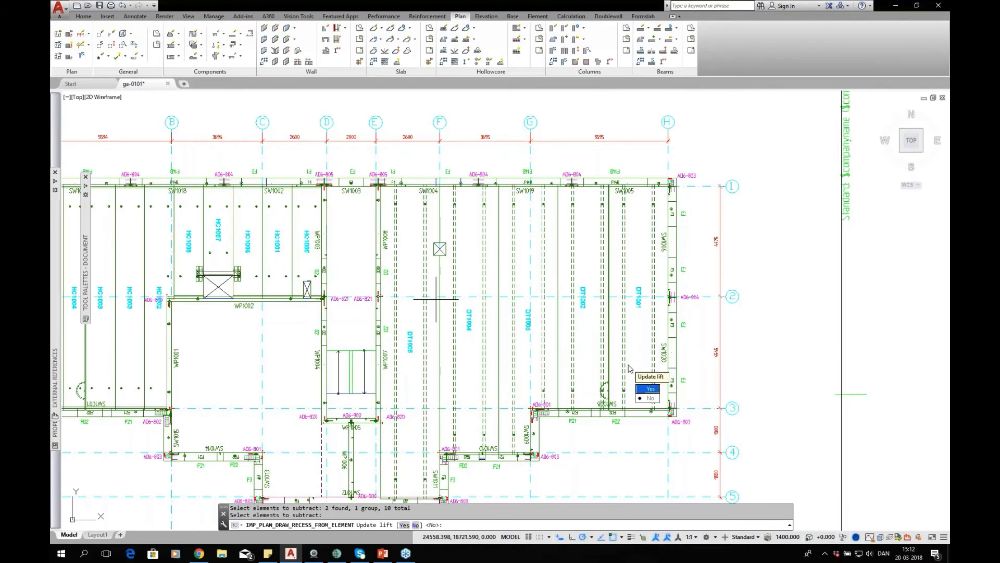
key("Return")
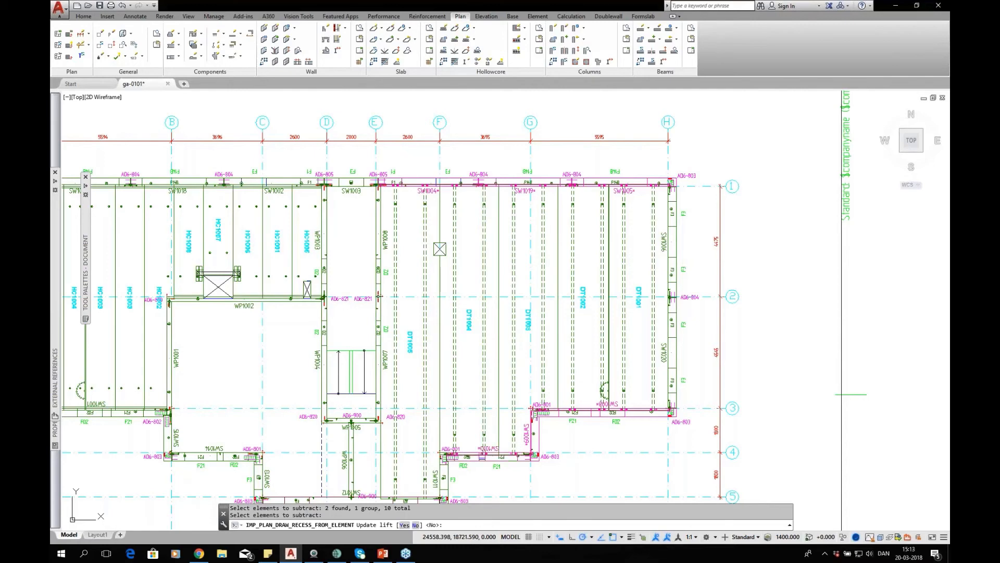
key("Return")
middle_click_drag(549, 378, 538, 340)
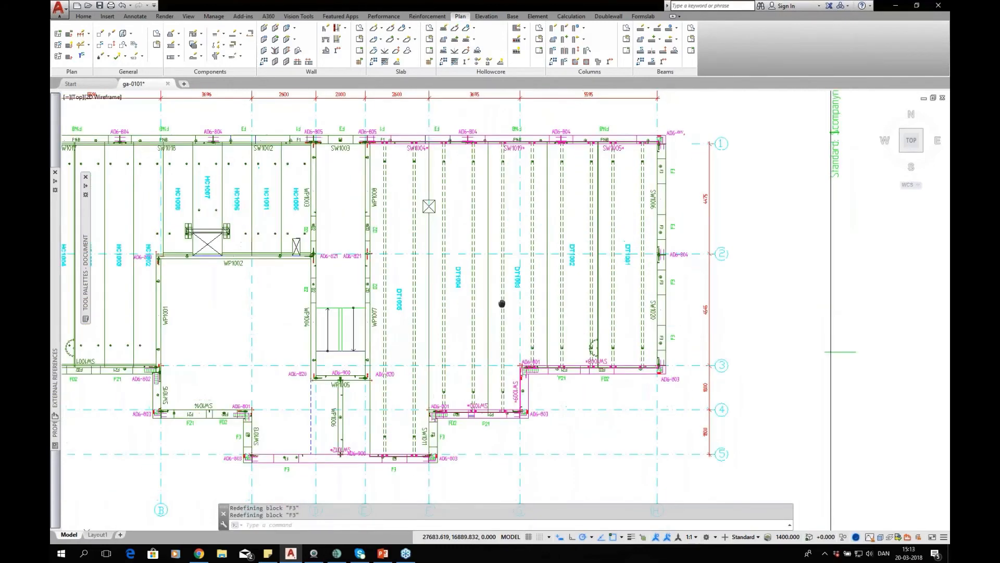
Save the modified sandwich walls as elements, keeping their existing element marks
left_click(294, 28)
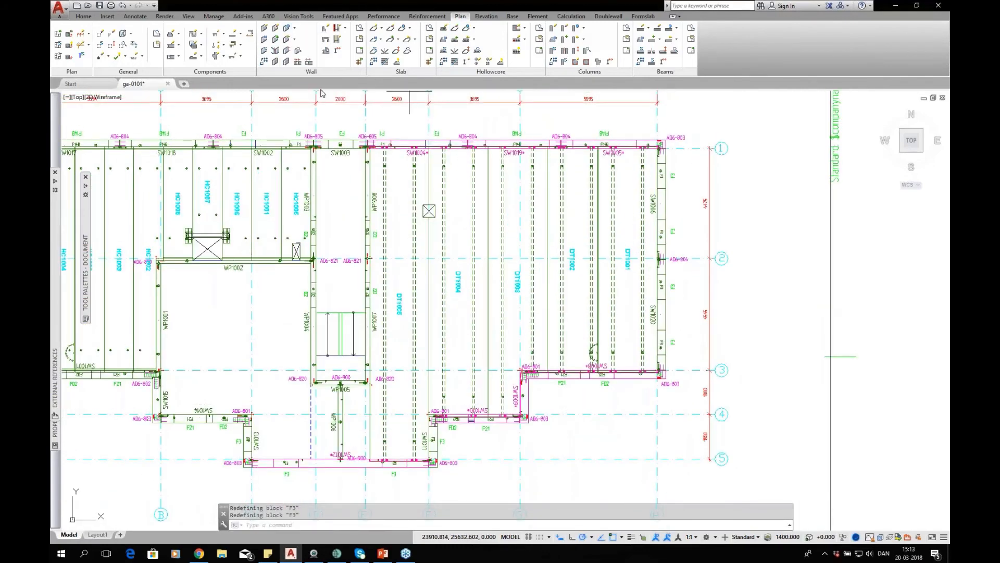
left_click(302, 41)
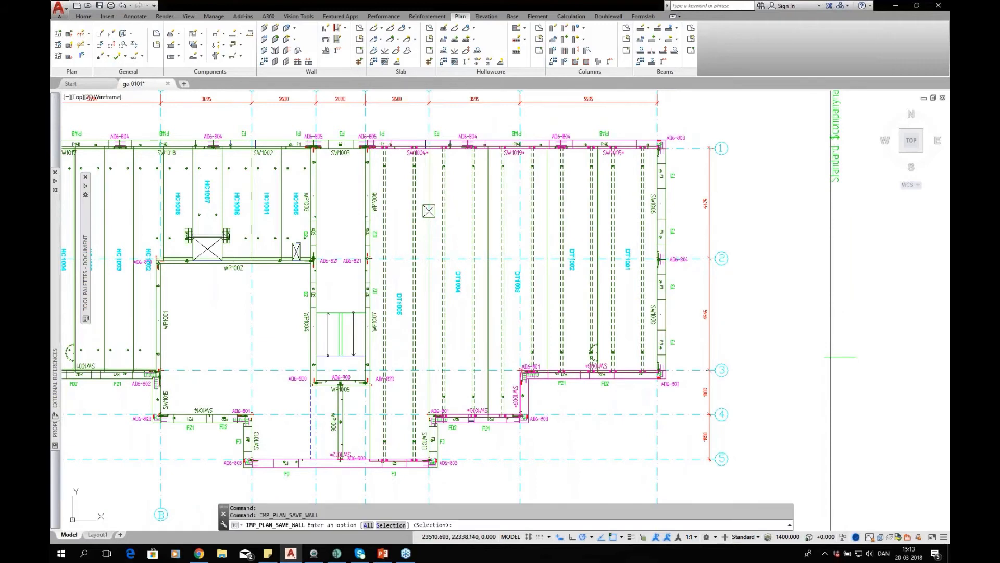
left_click(422, 196)
left_click(501, 230)
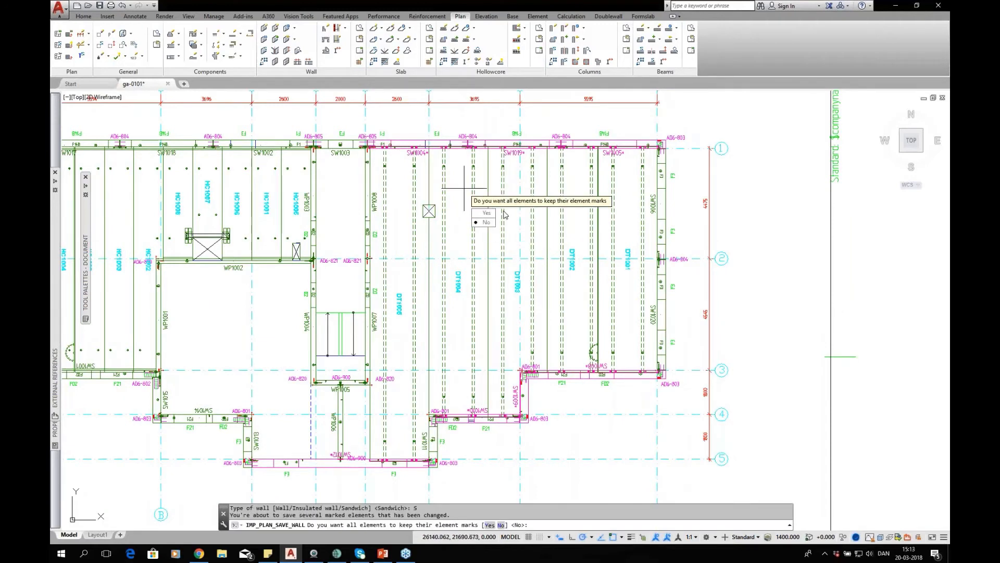
left_click(487, 213)
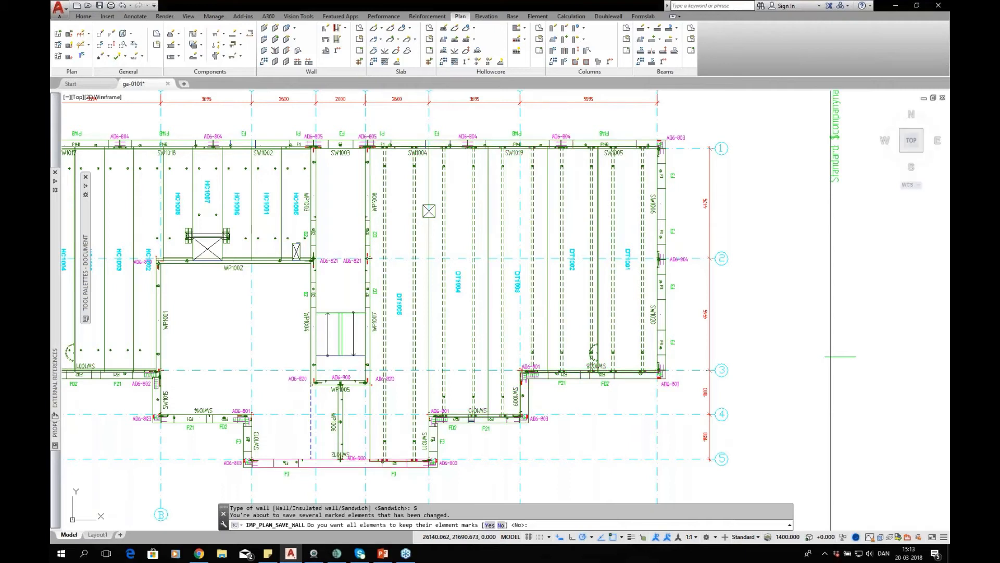
key("Return")
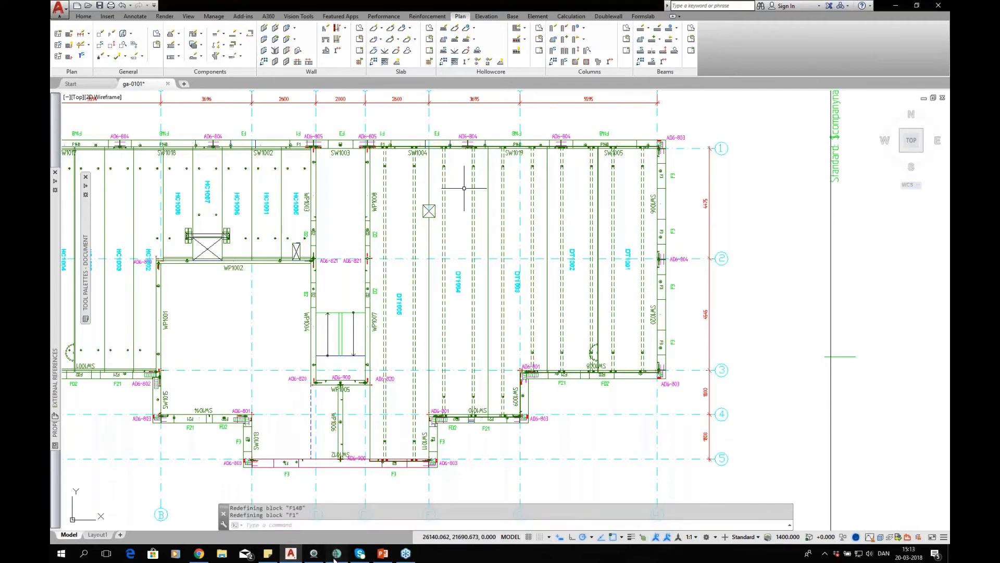
Switch to IMPACT Project Manager and inspect the updated walls in the 3D model
left_click(336, 554)
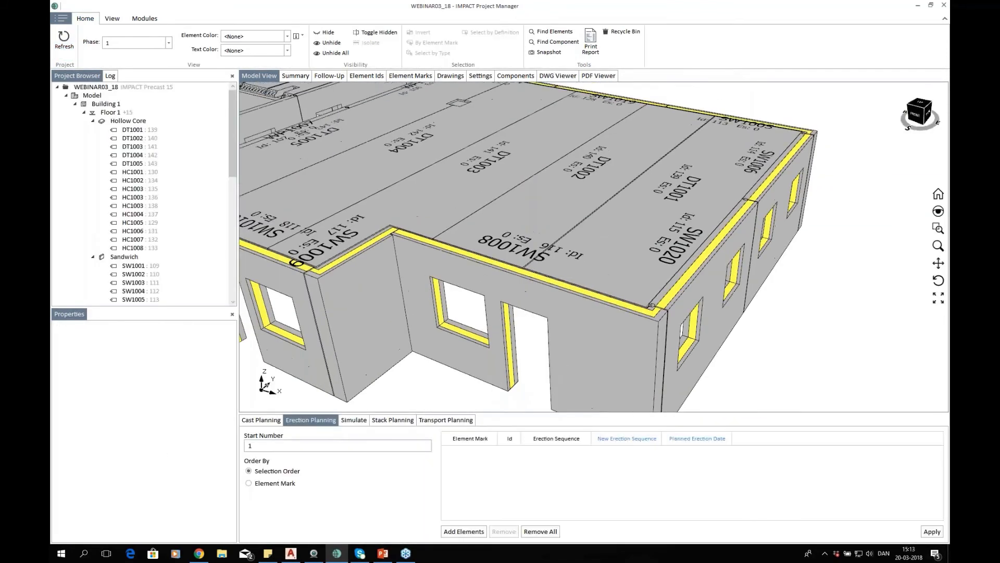
scroll(555, 168, "up", 5)
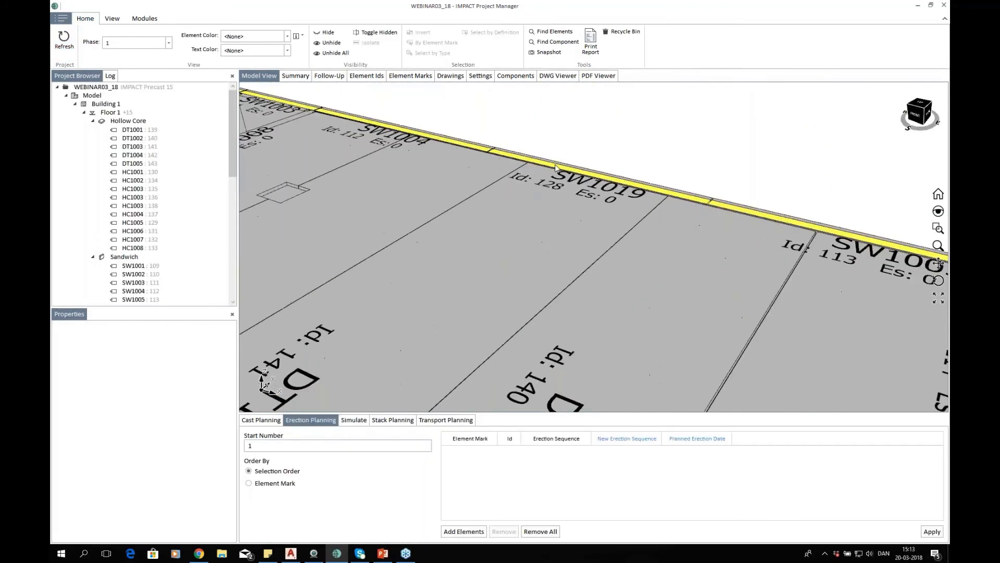
left_click(555, 167)
scroll(655, 268, "up", 5)
scroll(602, 288, "down", 4)
scroll(513, 302, "up", 4)
scroll(514, 302, "down", 3)
middle_click_drag(430, 366, 570, 108)
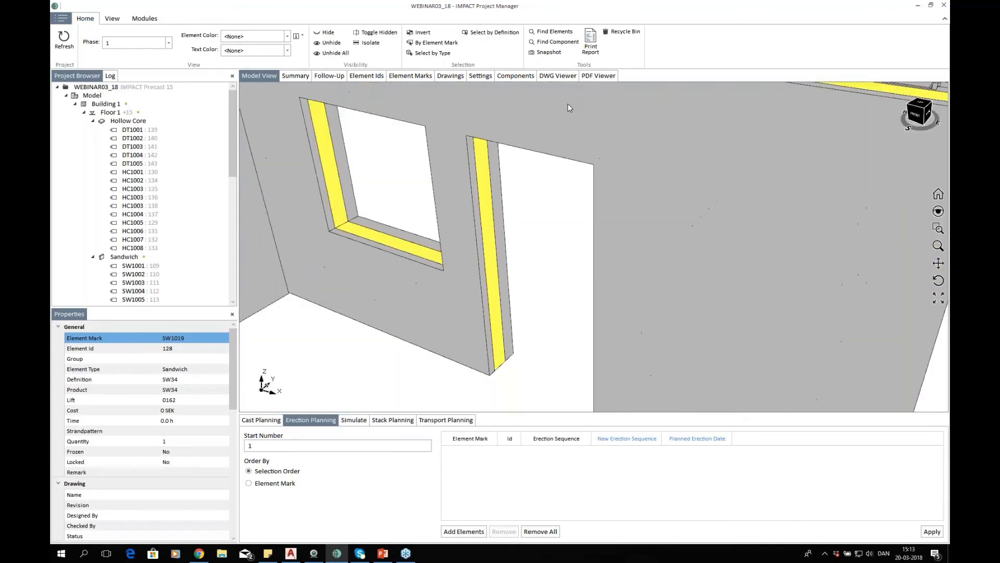
scroll(504, 239, "down", 5)
scroll(519, 159, "down", 2)
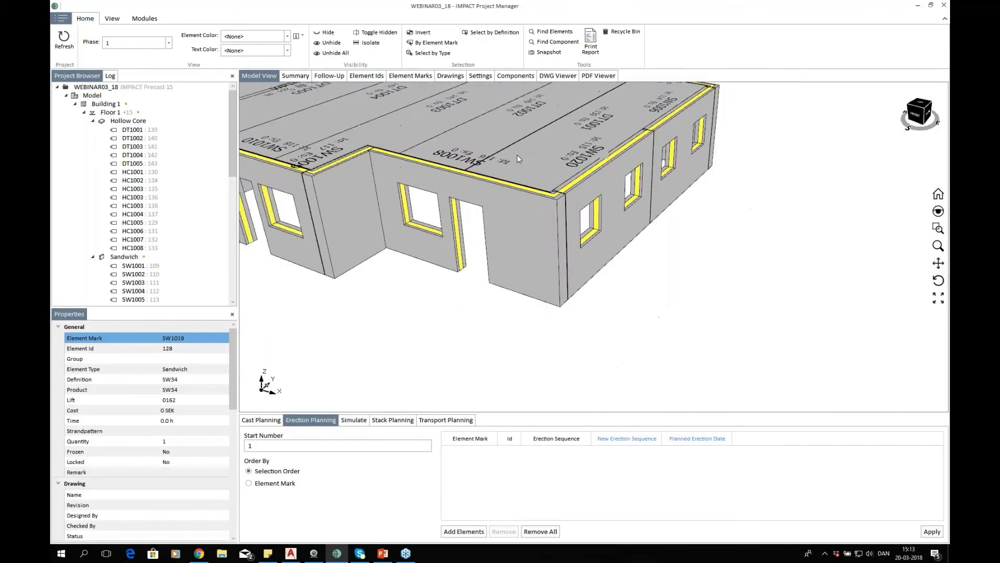
scroll(519, 159, "down", 3)
Isolate sandwich wall SW1019 and inspect its recesses in 3D
right_click(518, 166)
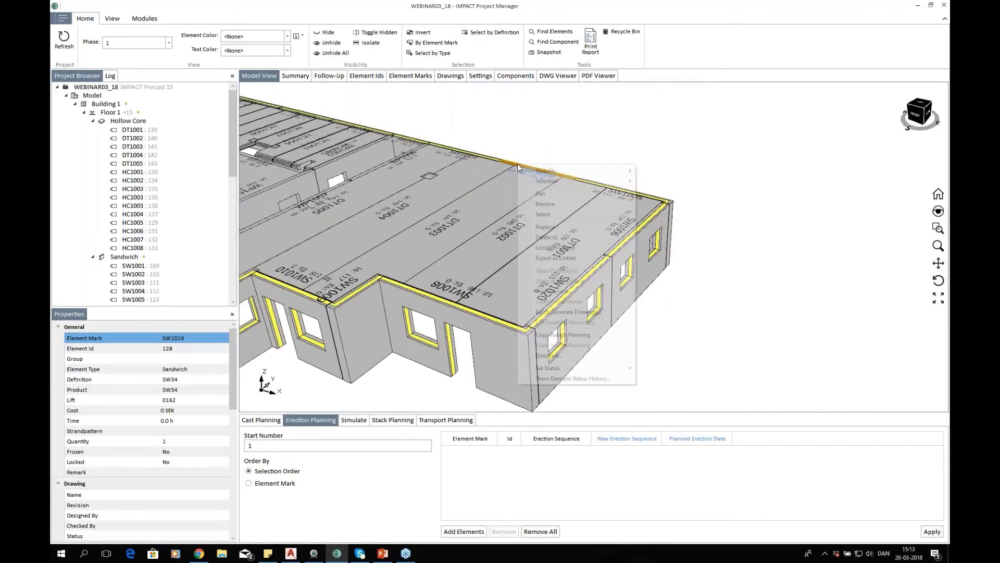
left_click(366, 43)
left_click(551, 201)
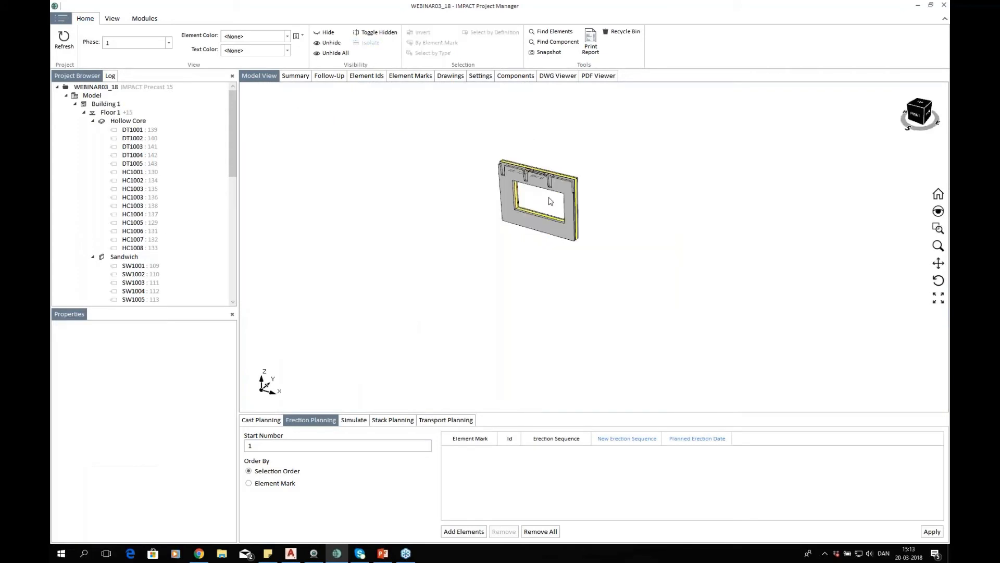
scroll(514, 183, "up", 4)
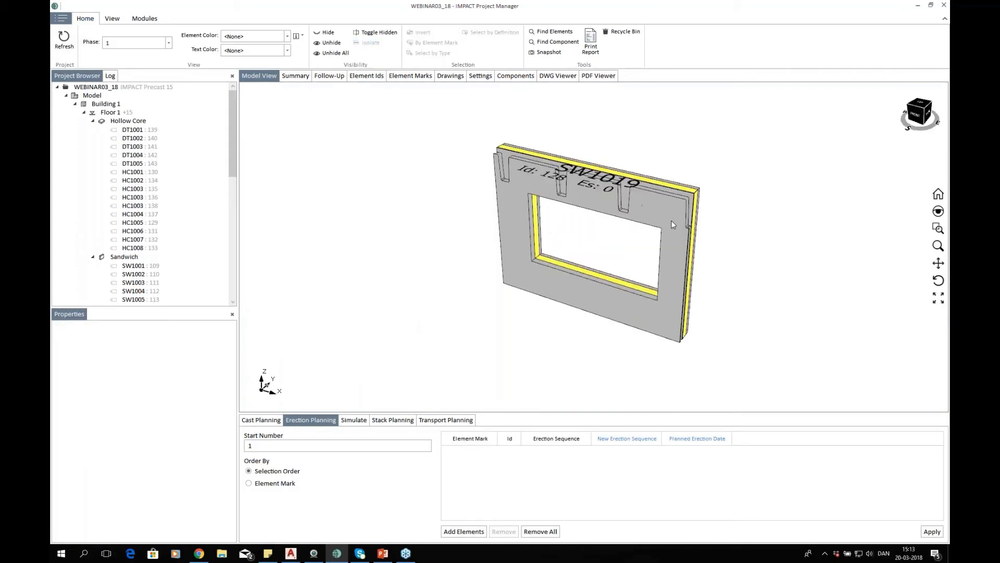
middle_click_drag(680, 245, 644, 230)
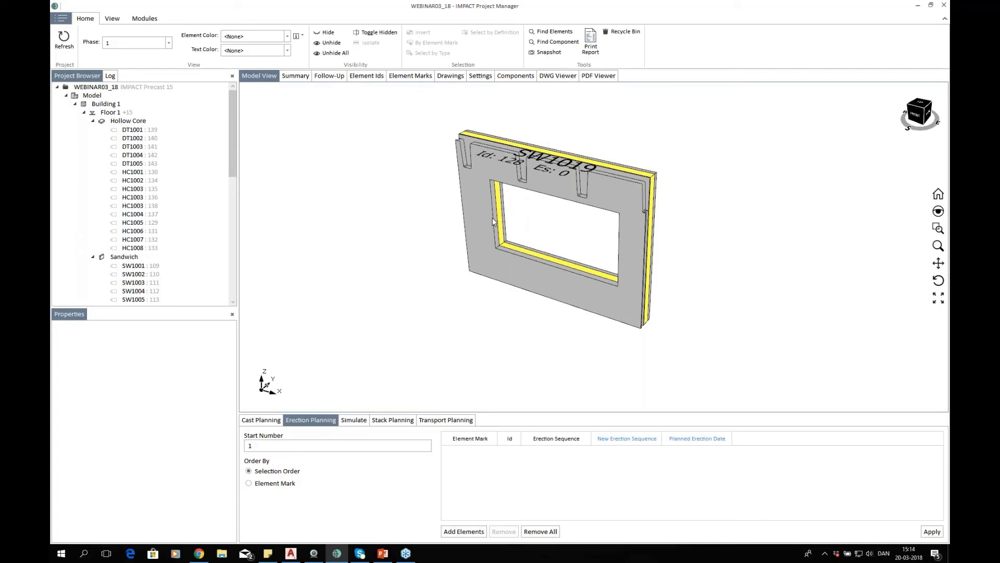
scroll(575, 208, "up", 2)
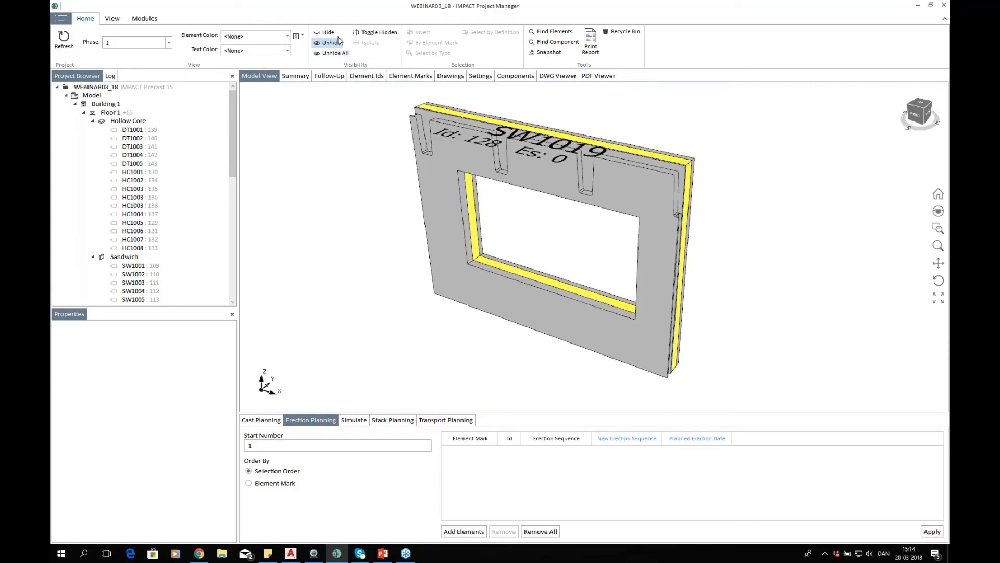
Unhide all elements and inspect the complete building model in 3D
left_click(357, 36)
left_click(370, 33)
left_click(330, 55)
scroll(536, 276, "down", 4)
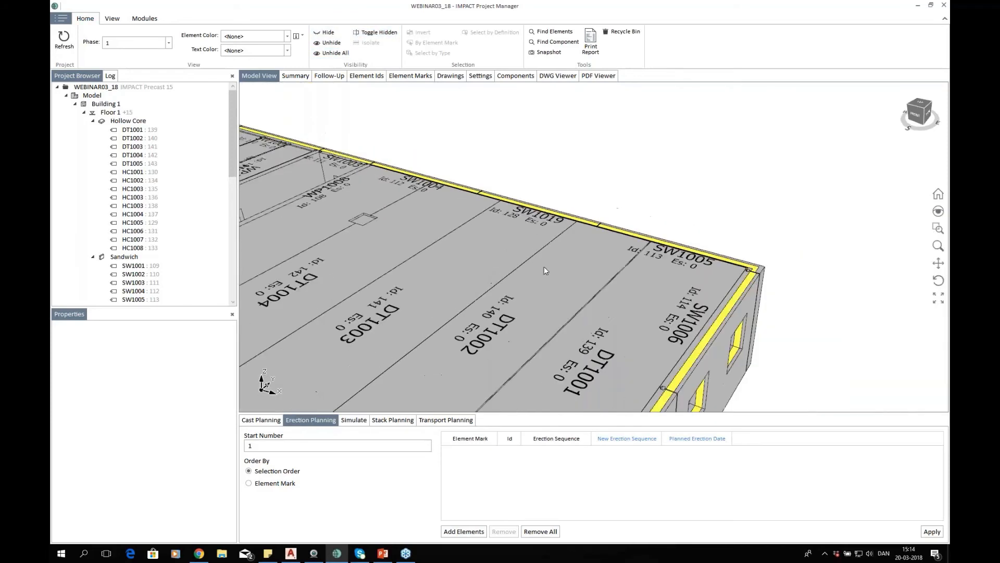
scroll(542, 281, "down", 5)
scroll(506, 328, "up", 5)
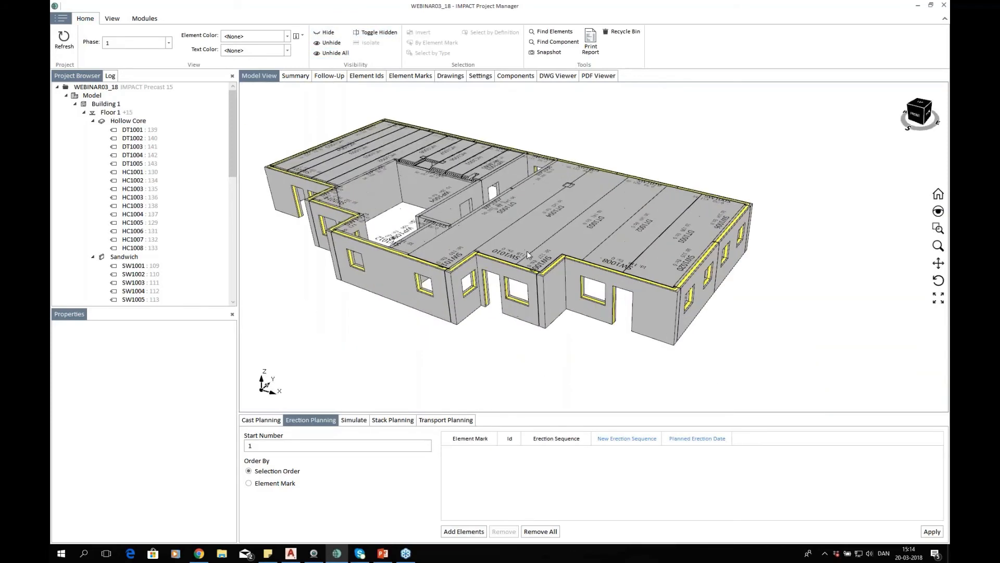
middle_click_drag(443, 280, 479, 324)
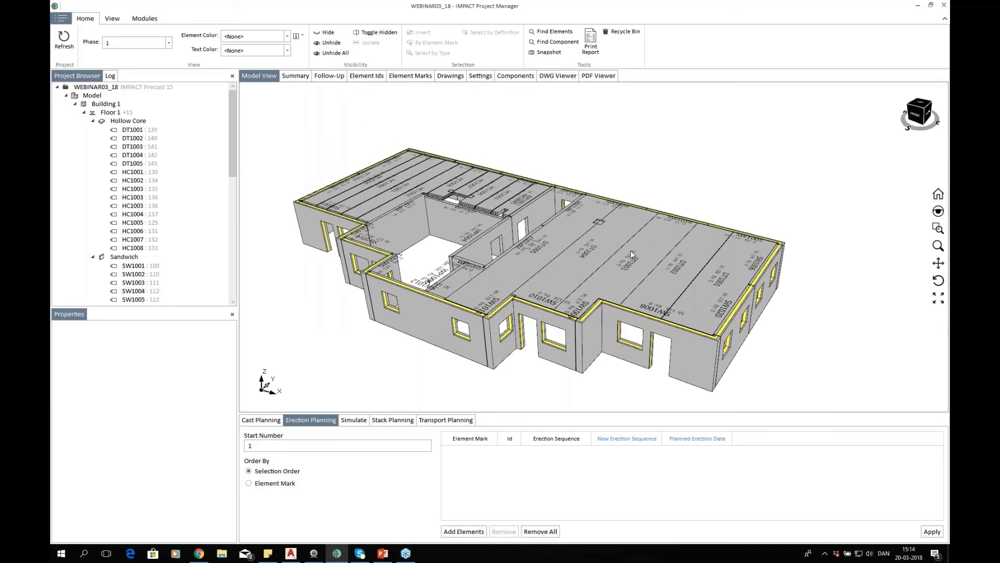
middle_click_drag(477, 257, 480, 265)
middle_click_drag(451, 297, 490, 263)
middle_click_drag(667, 304, 640, 288)
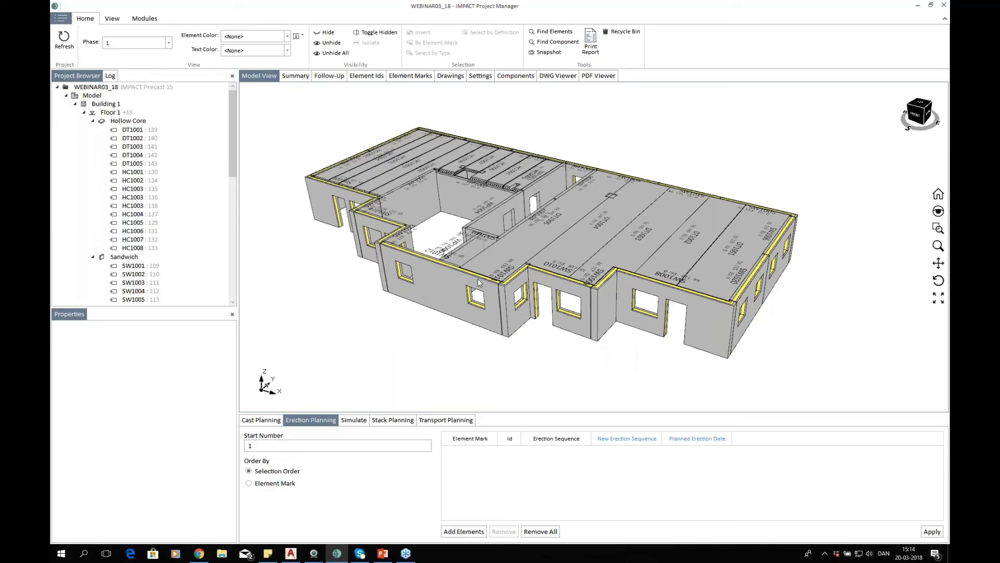
Switch to AutoCAD and generate element drawings for slabs HC1005 and DT1005 in the floor plan
left_click(292, 559)
scroll(447, 336, "up", 3)
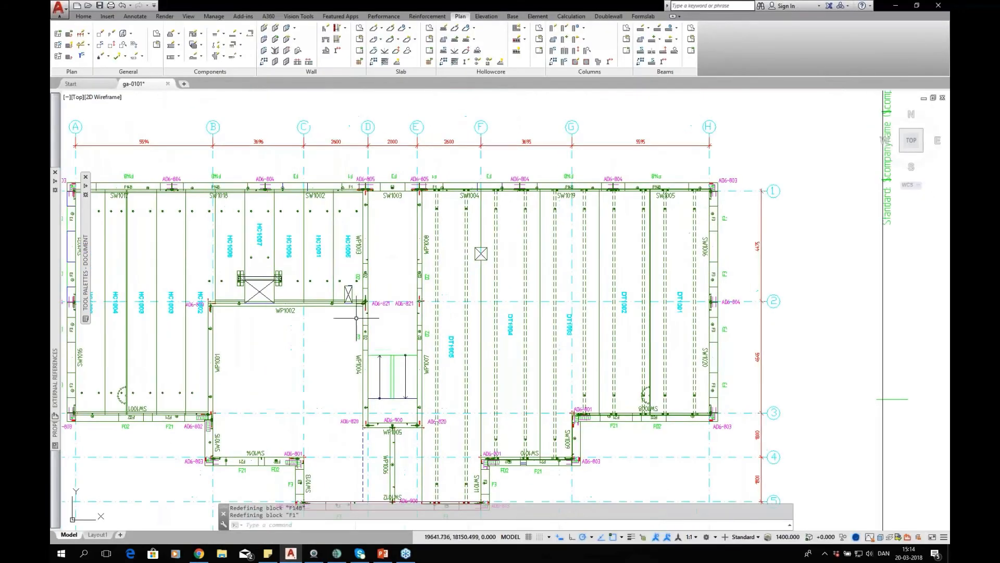
middle_click_drag(321, 364, 341, 359)
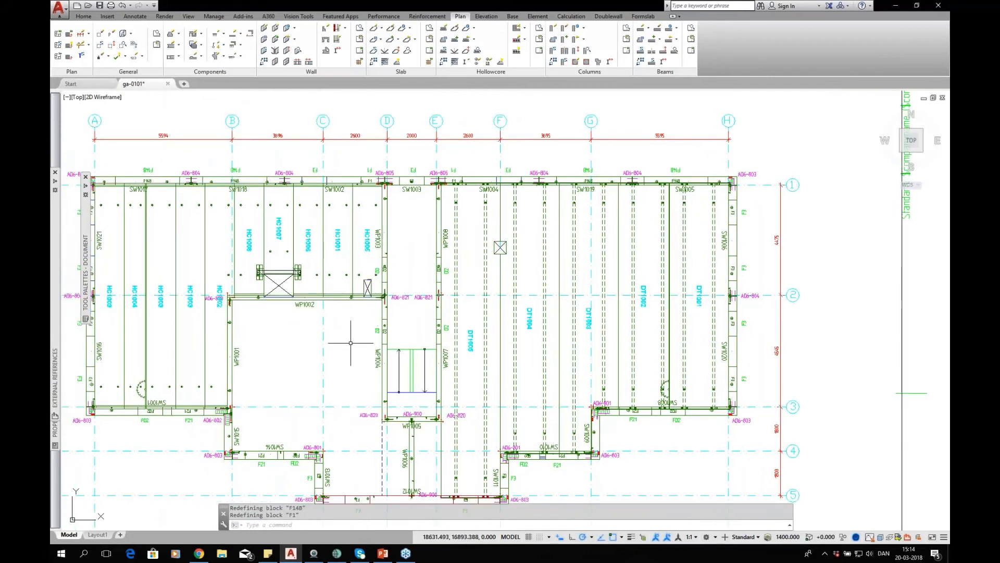
left_click(367, 250)
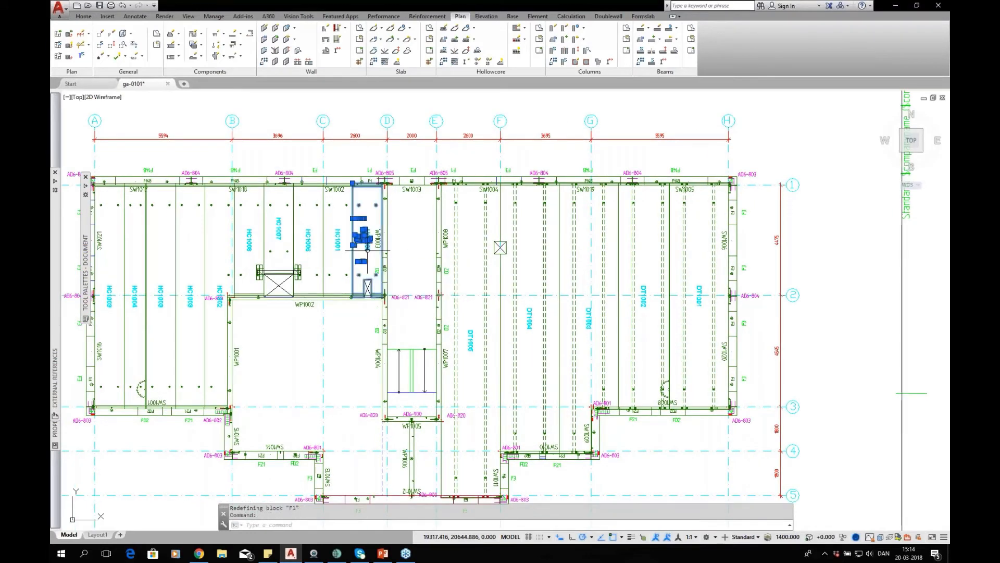
left_click(471, 336)
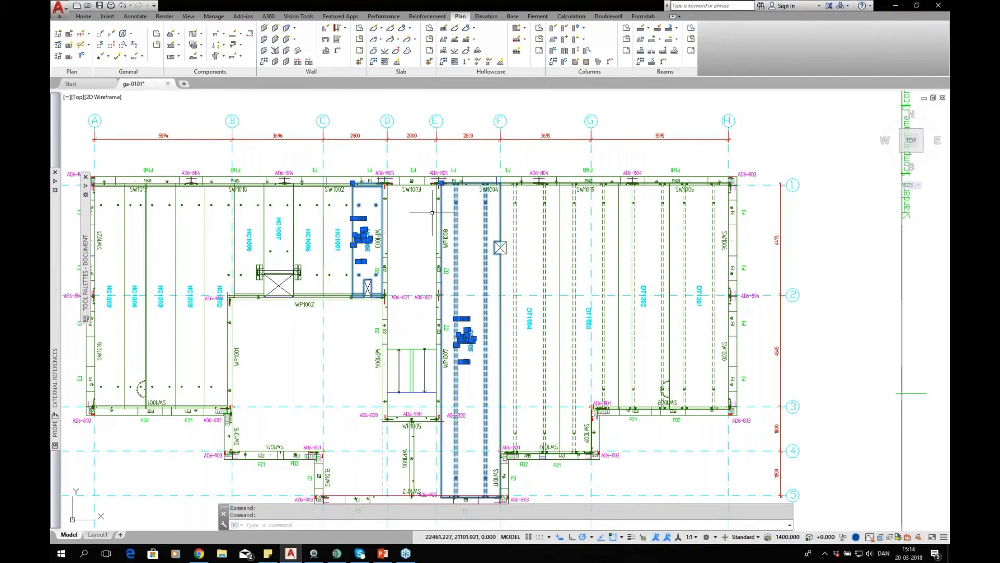
left_click(538, 50)
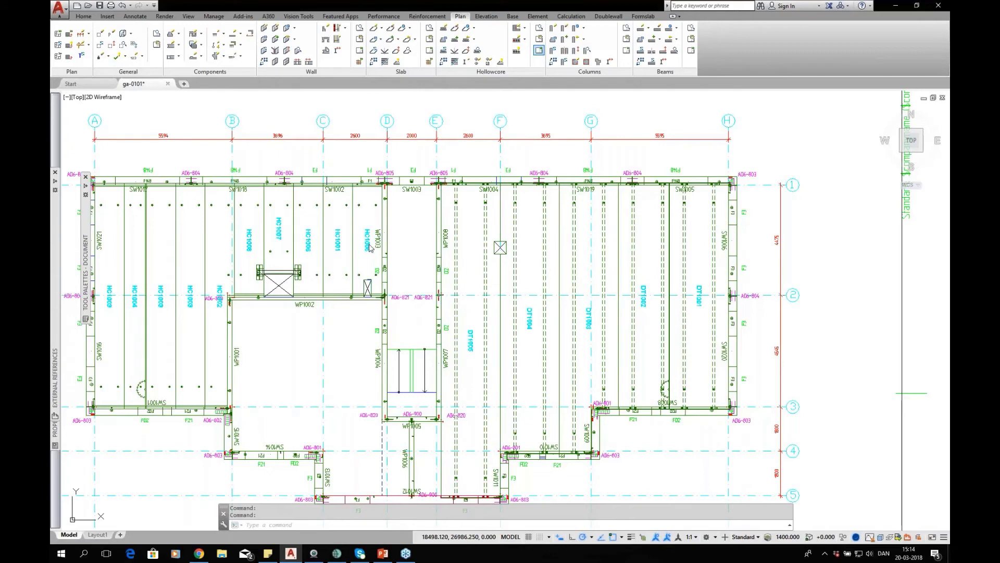
left_click(630, 389)
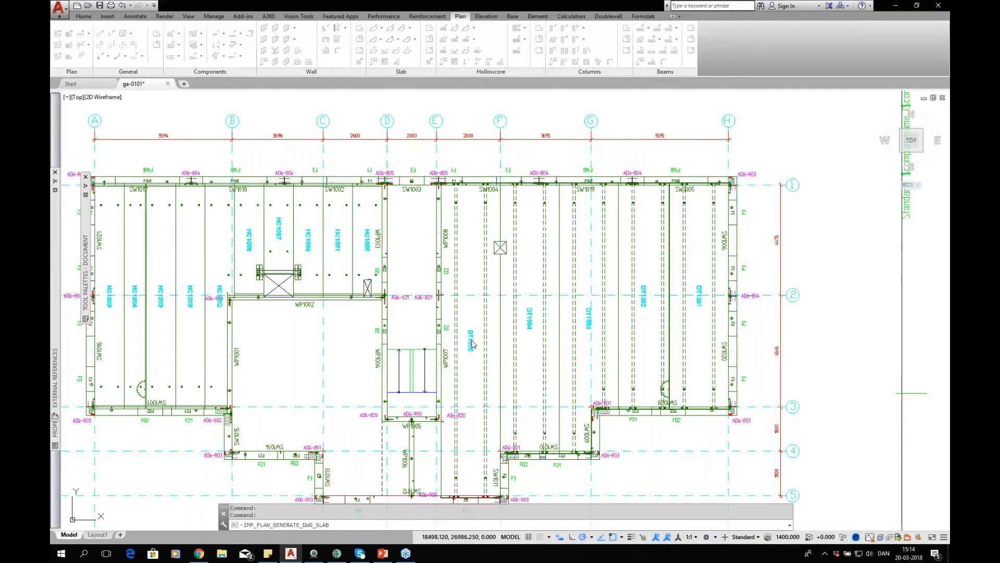
left_click(492, 259)
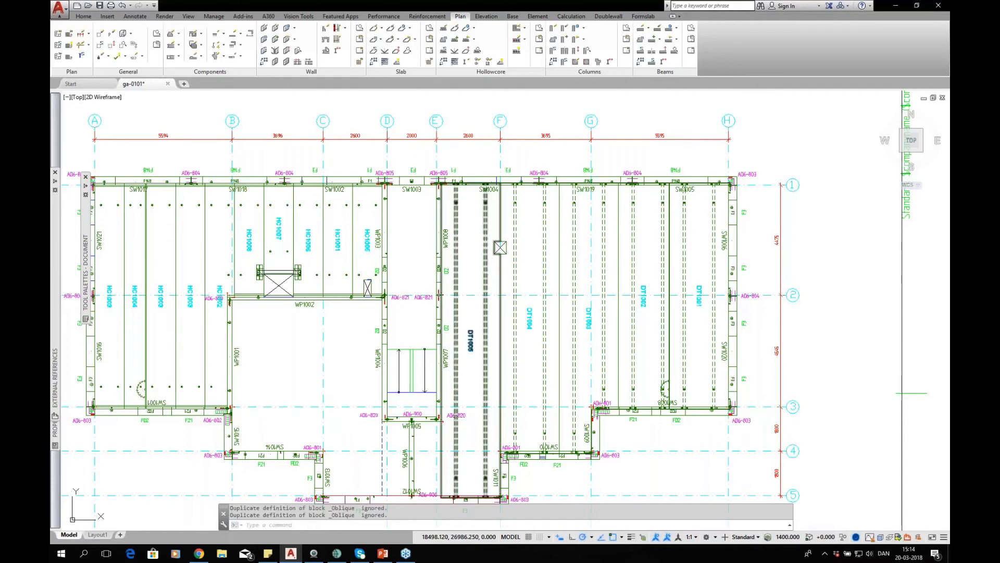
Open the element drawings of DT1005 and HC1005
left_click(539, 38)
left_click(470, 334)
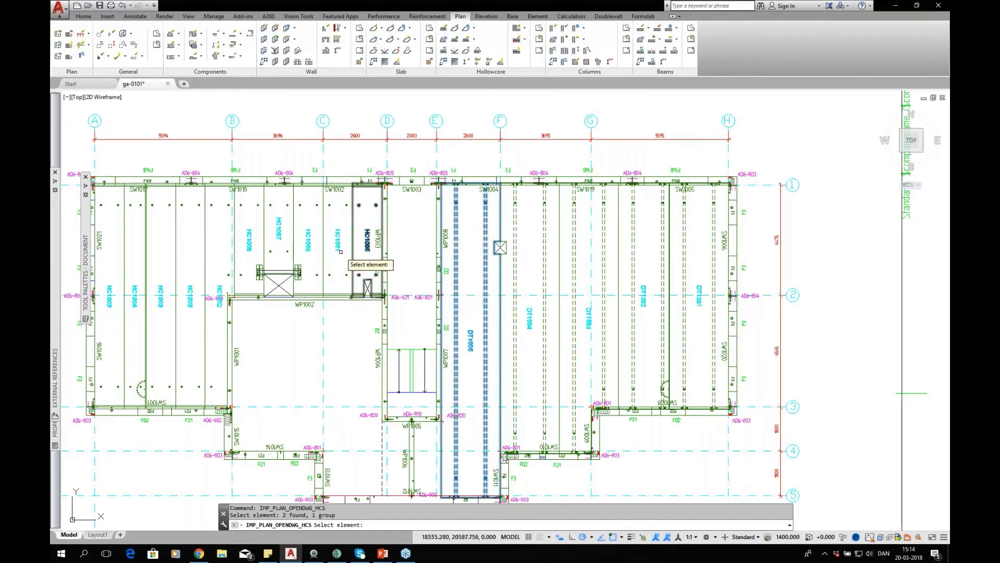
left_click(370, 244)
key("Return")
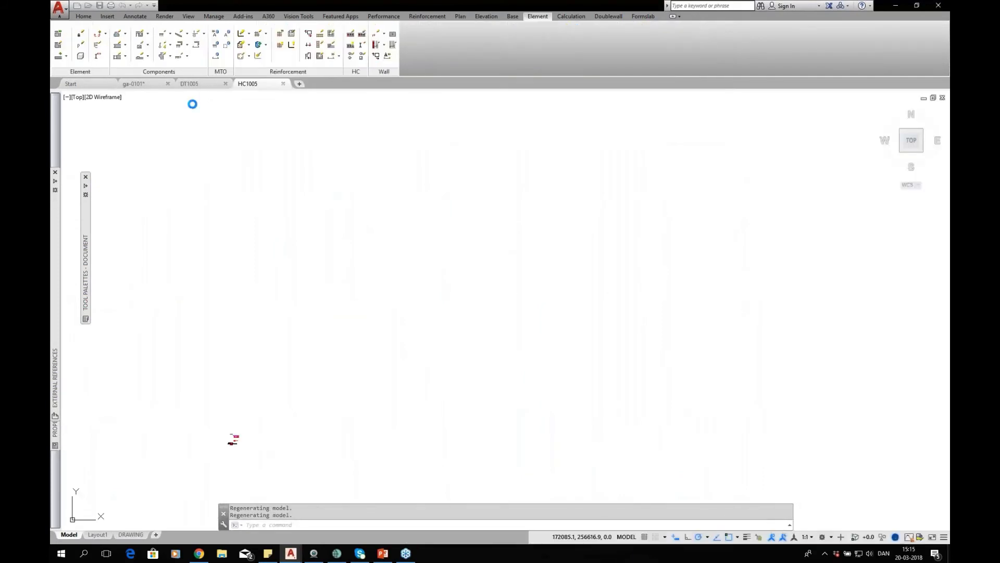
Examine the DT1005 element drawing sheet and its model space contents
left_click(200, 84)
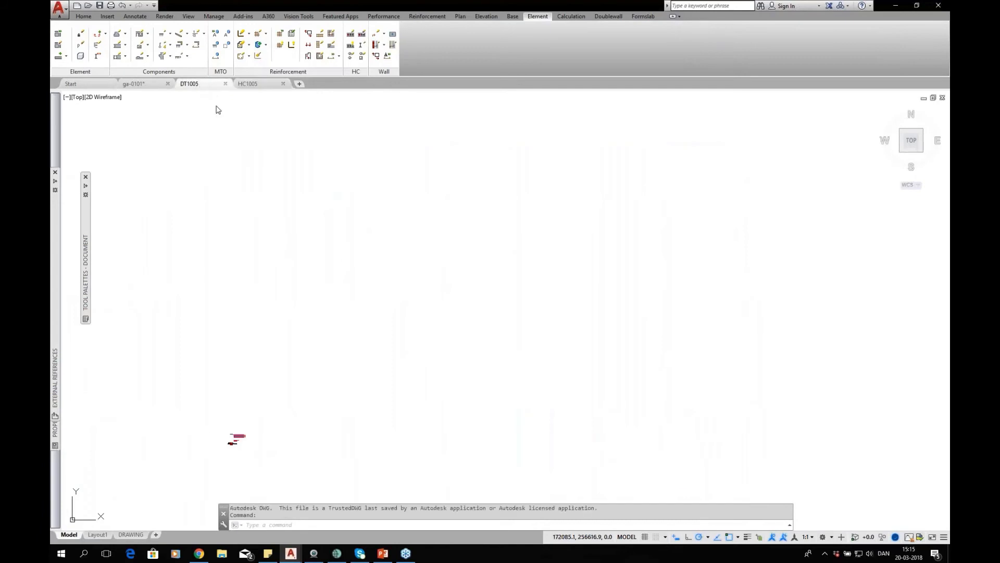
middle_click_drag(356, 354, 522, 236)
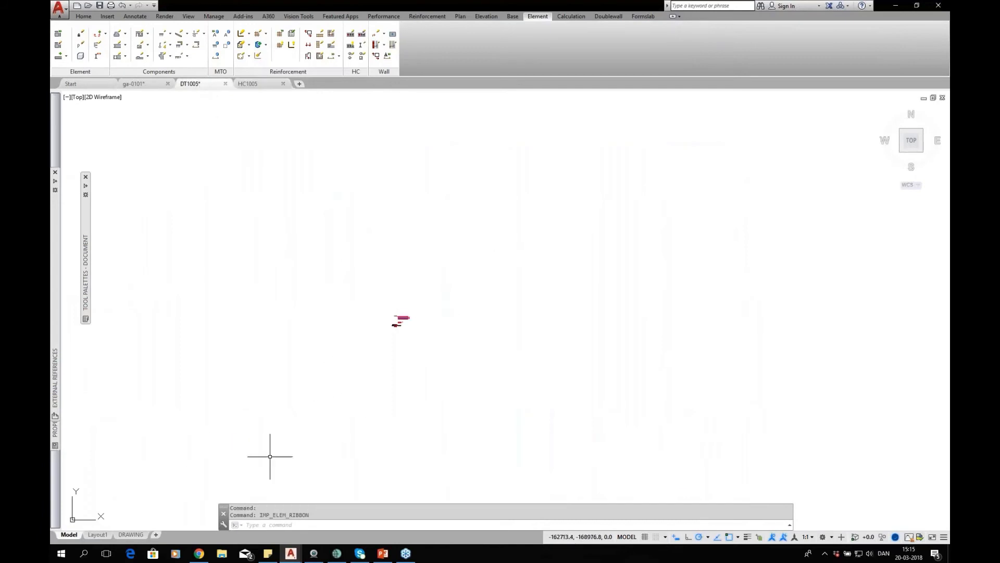
left_click(131, 534)
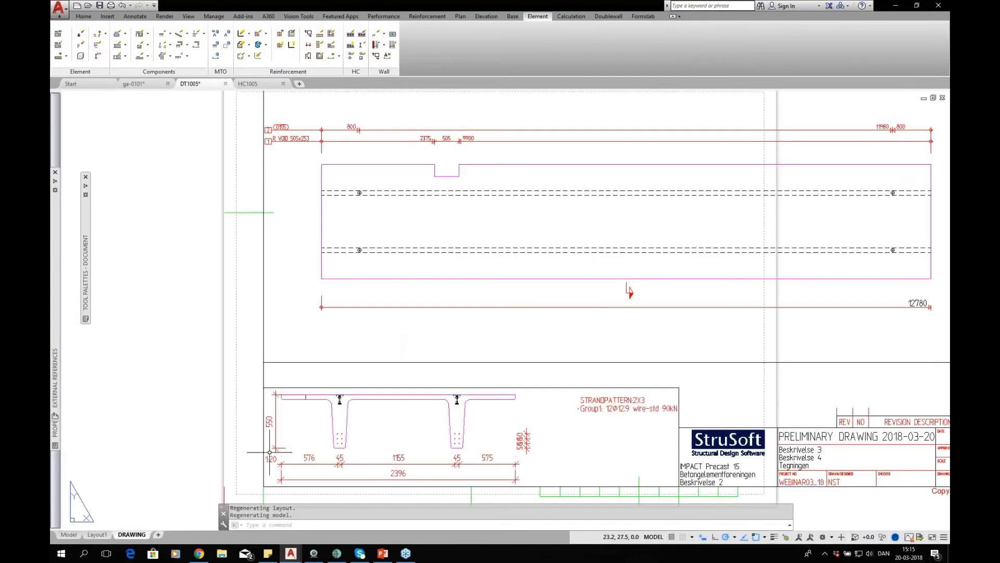
scroll(560, 226, "down", 1)
middle_click_drag(561, 227, 473, 268)
scroll(467, 305, "down", 1)
scroll(501, 259, "up", 1)
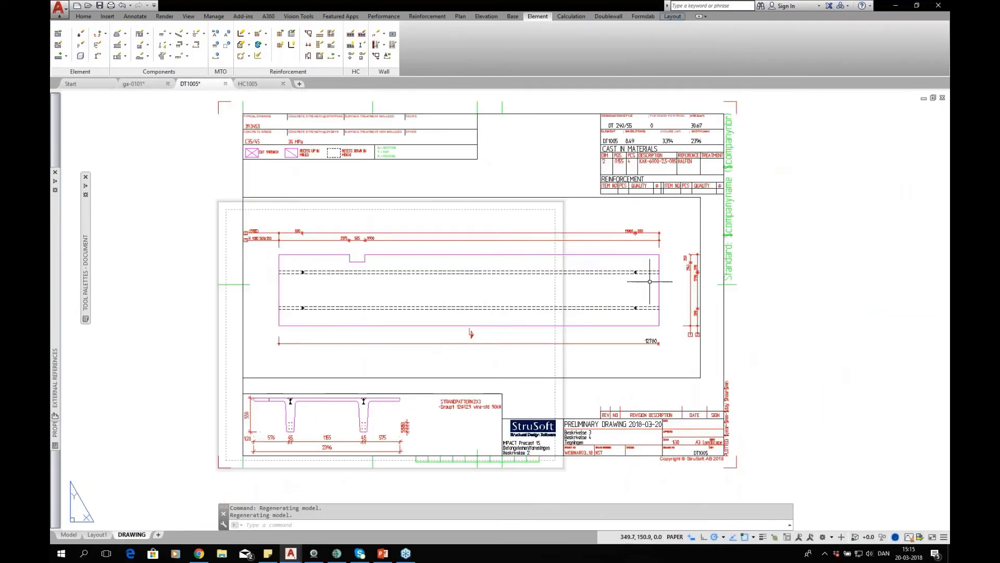
scroll(265, 245, "up", 5)
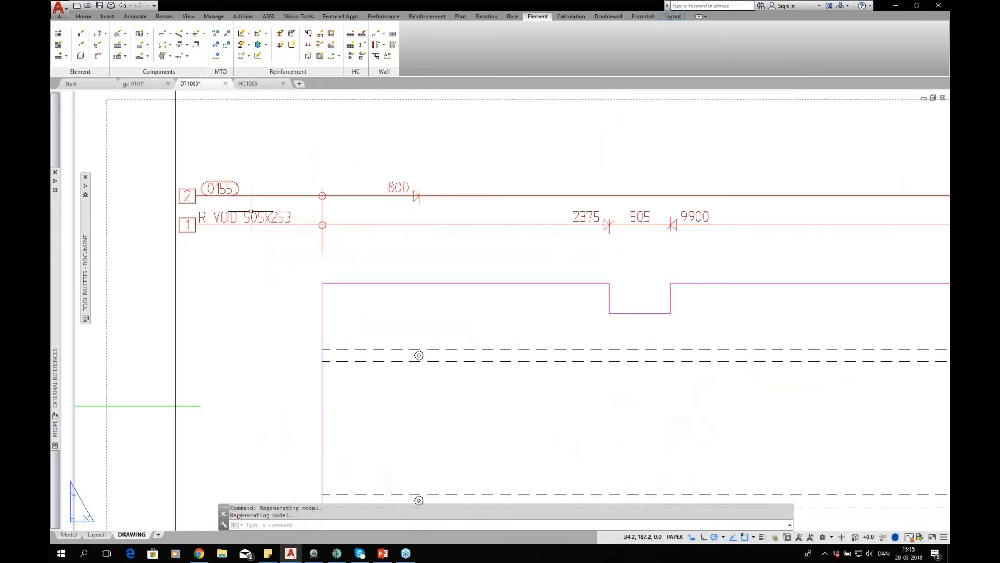
scroll(661, 236, "down", 6)
middle_click_drag(596, 269, 490, 283)
scroll(484, 323, "up", 5)
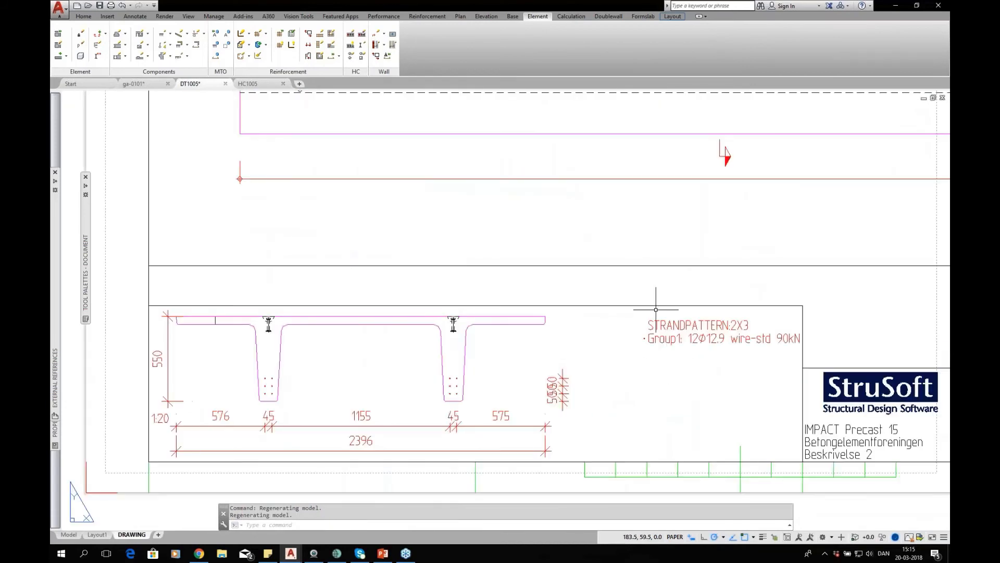
scroll(536, 406, "down", 6)
middle_click_drag(598, 357, 536, 370)
scroll(539, 372, "up", 4)
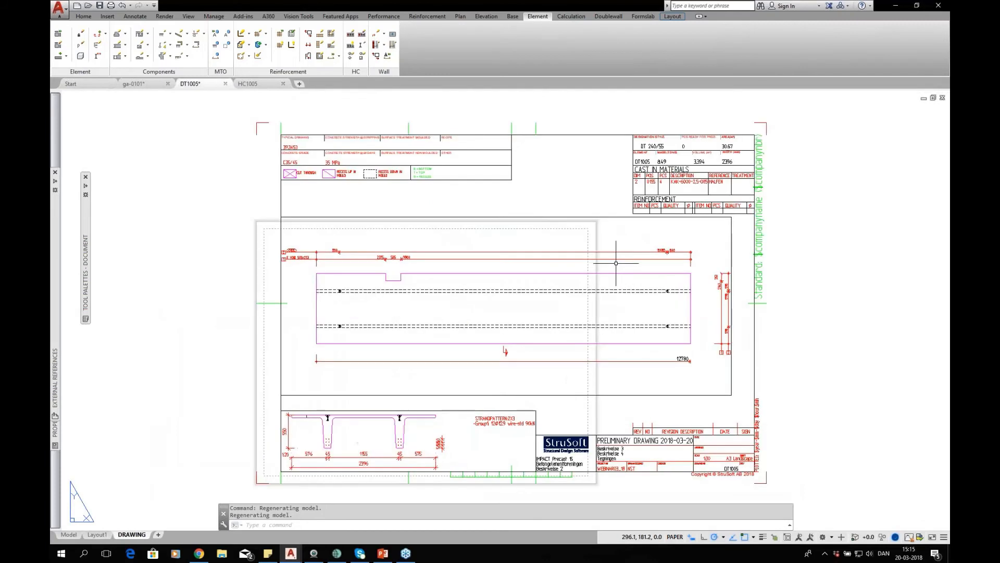
left_click(69, 534)
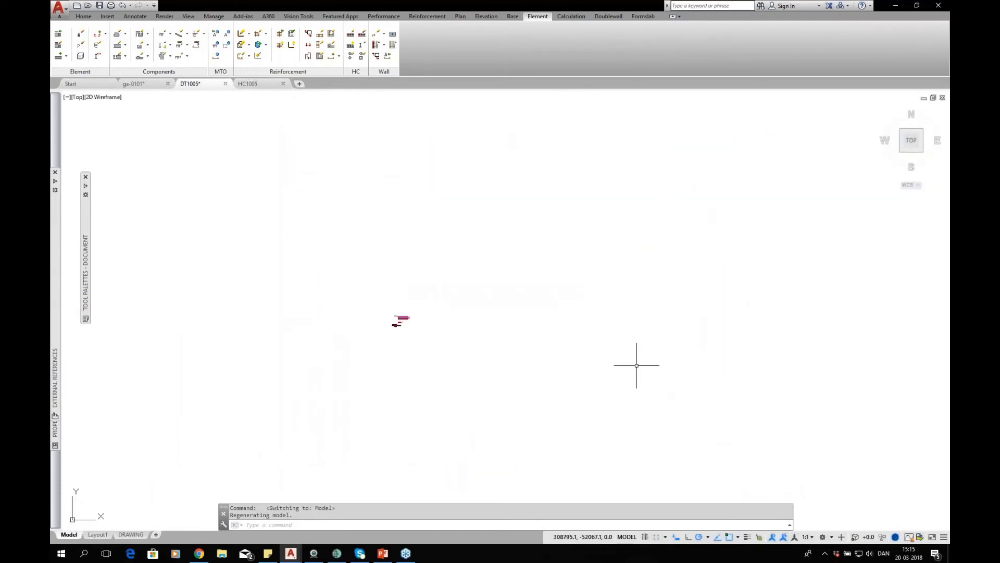
scroll(366, 304, "up", 6)
middle_click_drag(643, 396, 614, 340)
scroll(614, 340, "up", 2)
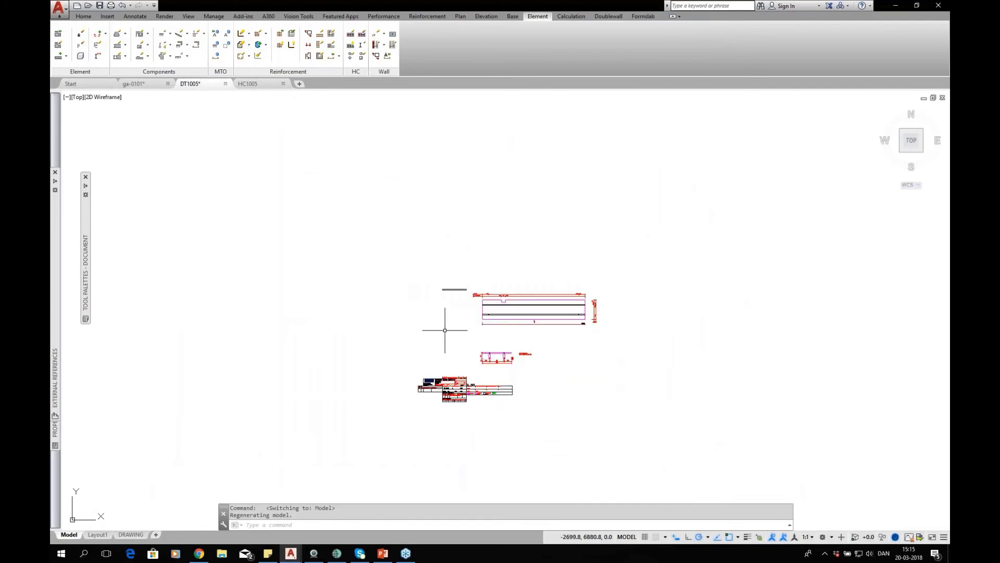
Examine the HC1005 element drawing sheet
left_click(255, 84)
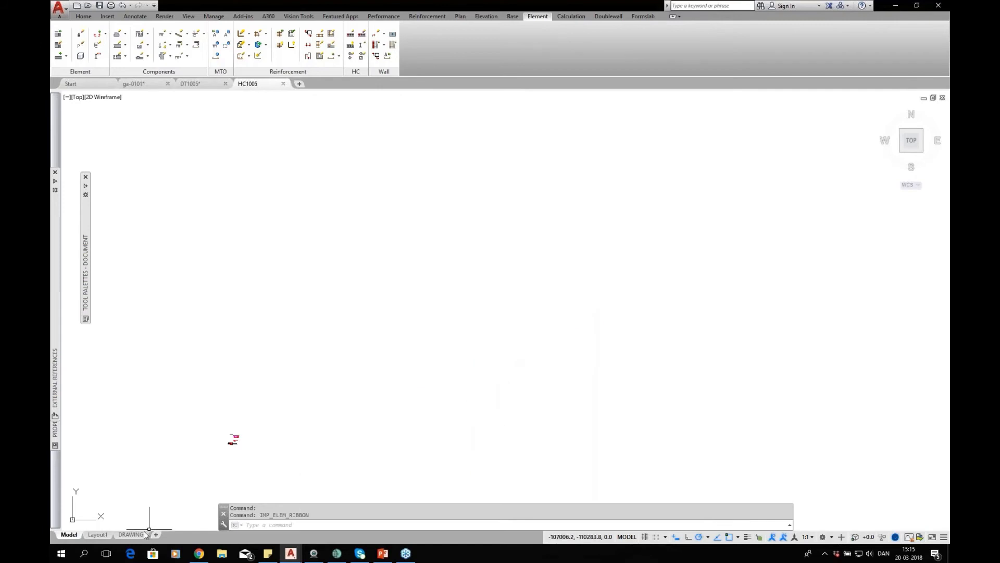
left_click(144, 534)
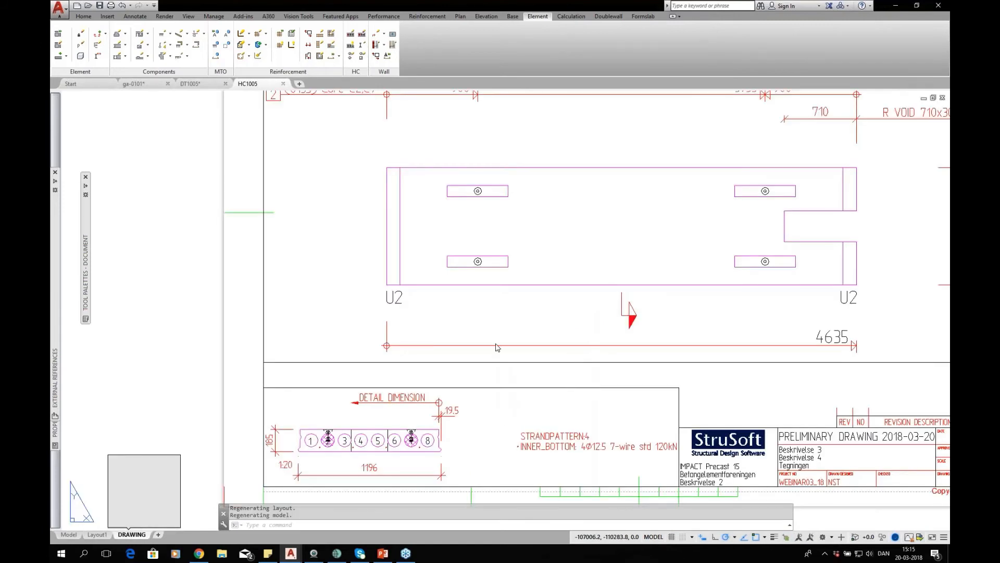
scroll(596, 313, "down", 3)
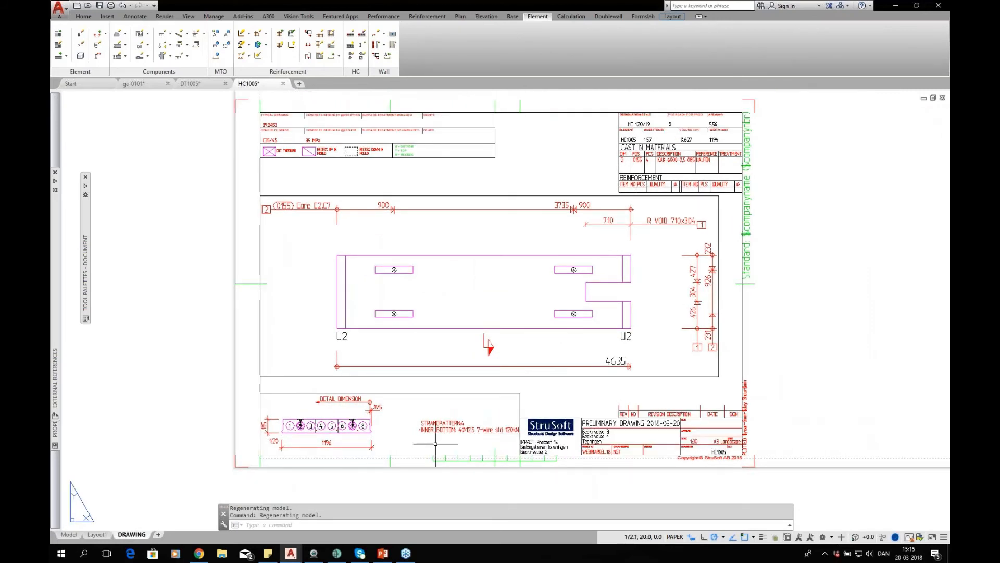
scroll(411, 446, "up", 4)
scroll(233, 392, "down", 4)
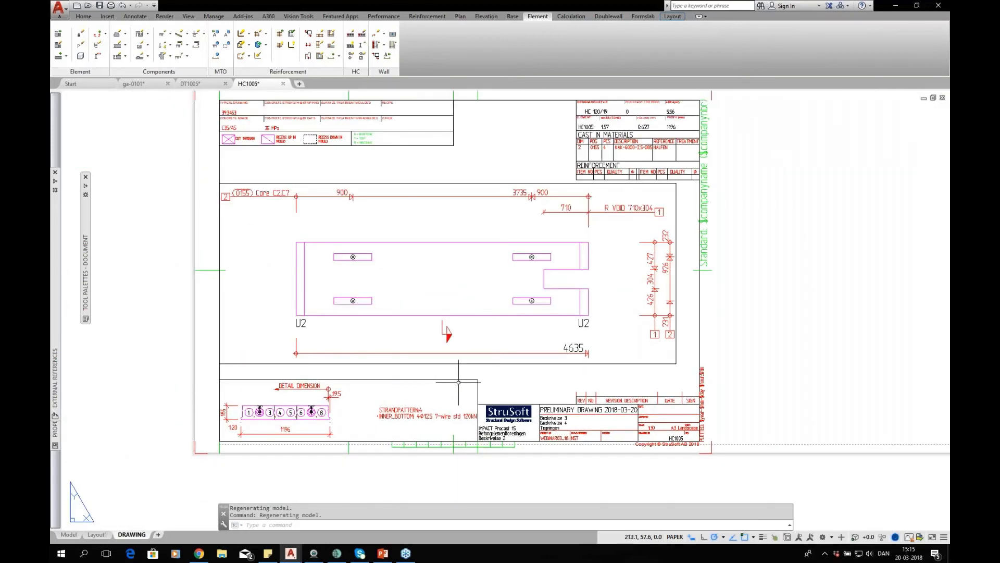
Close both element drawings, saving the changes to DT1005
left_click(283, 84)
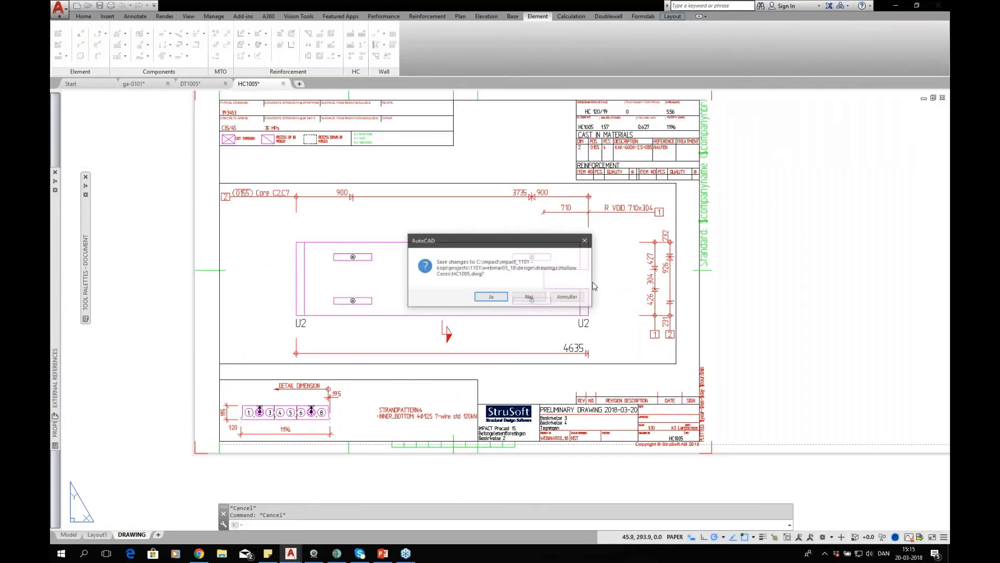
key("Escape")
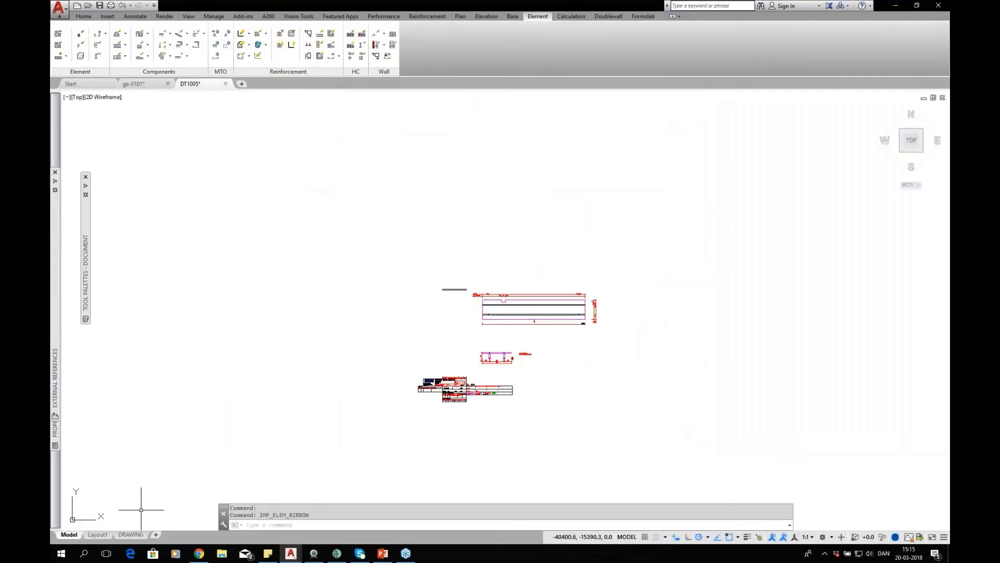
left_click(131, 534)
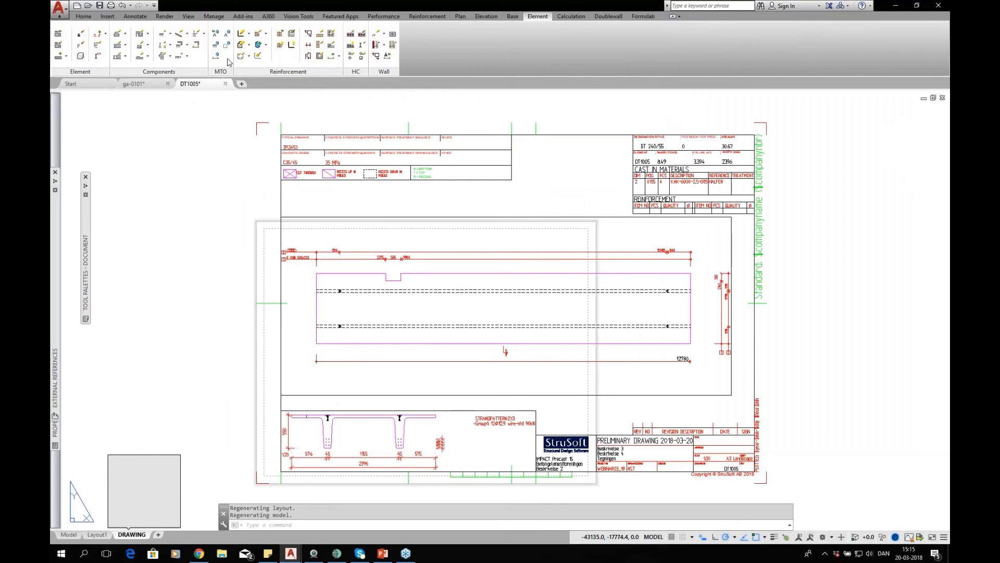
left_click(225, 84)
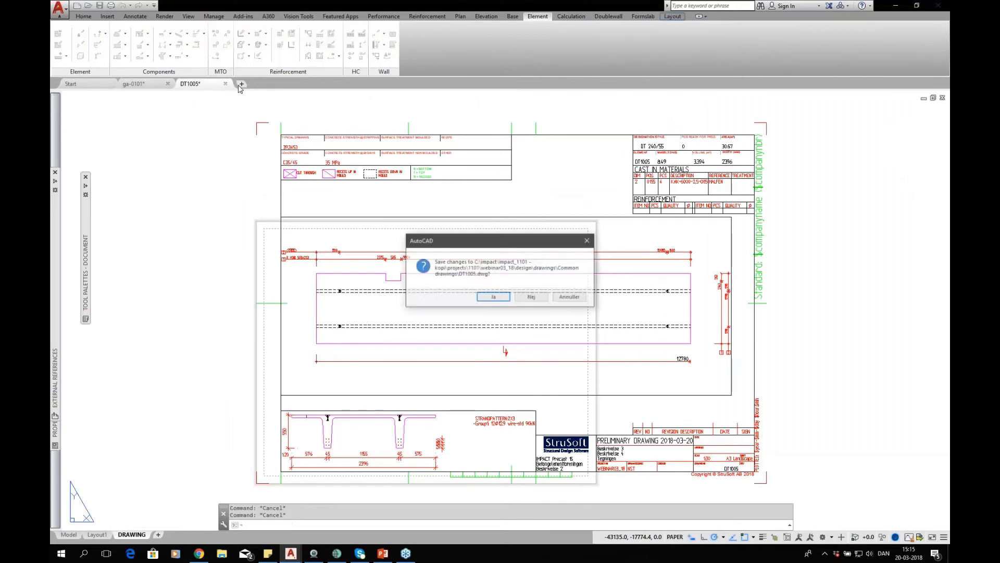
left_click(492, 297)
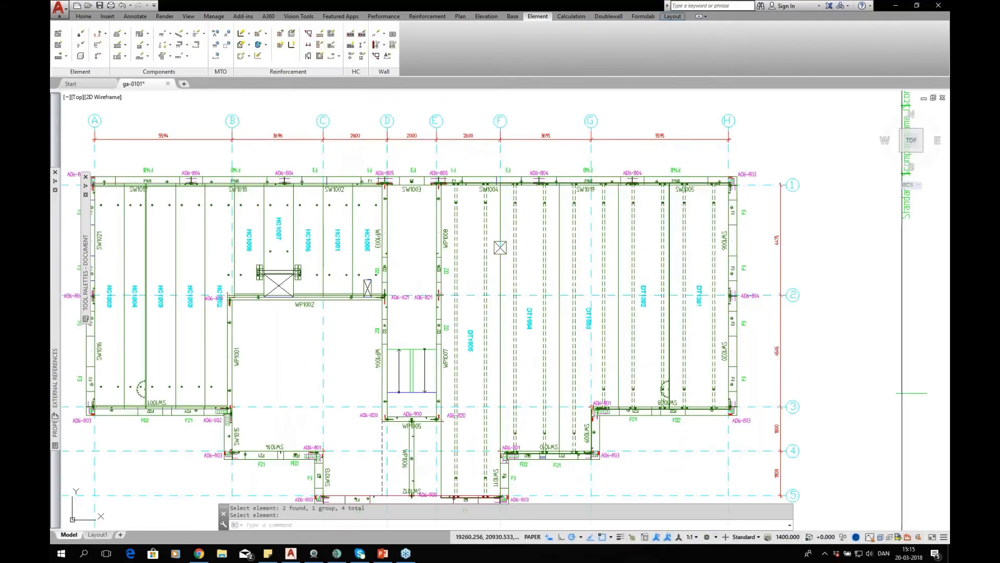
Zoom into the plan's upper-left corner and inspect wall SW1017 along grid line 1
mouse_move(357, 346)
middle_mouse_down()
mouse_move(386, 322)
mouse_move(375, 338)
mouse_move(395, 347)
middle_mouse_up()
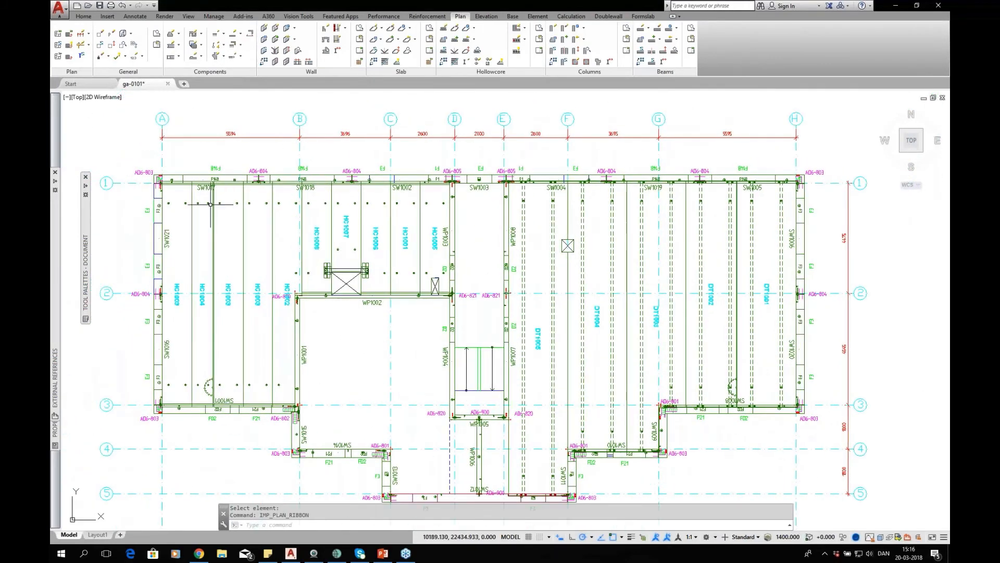
scroll(211, 178, "up", 4)
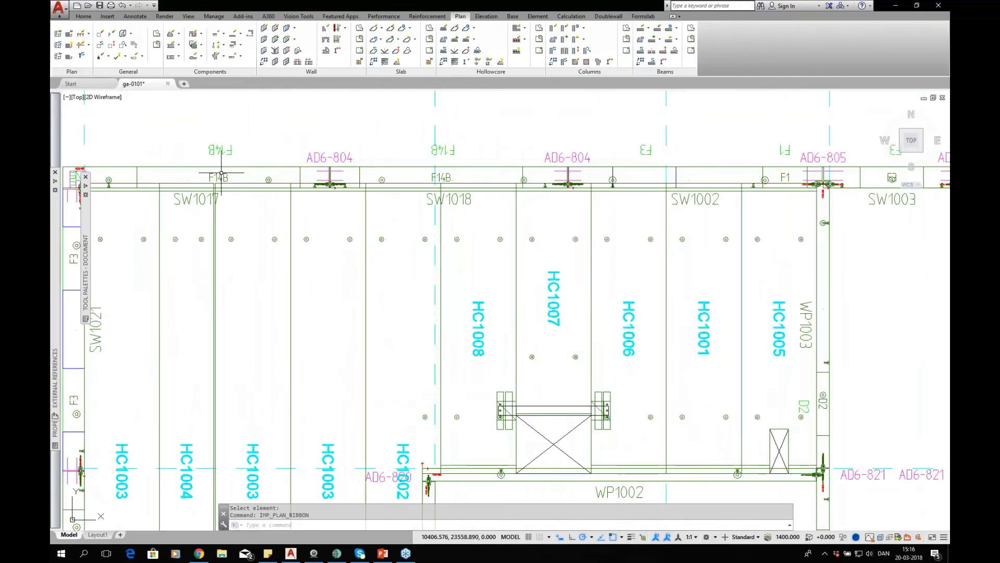
left_click(219, 177)
scroll(219, 177, "down", 7)
scroll(208, 178, "up", 5)
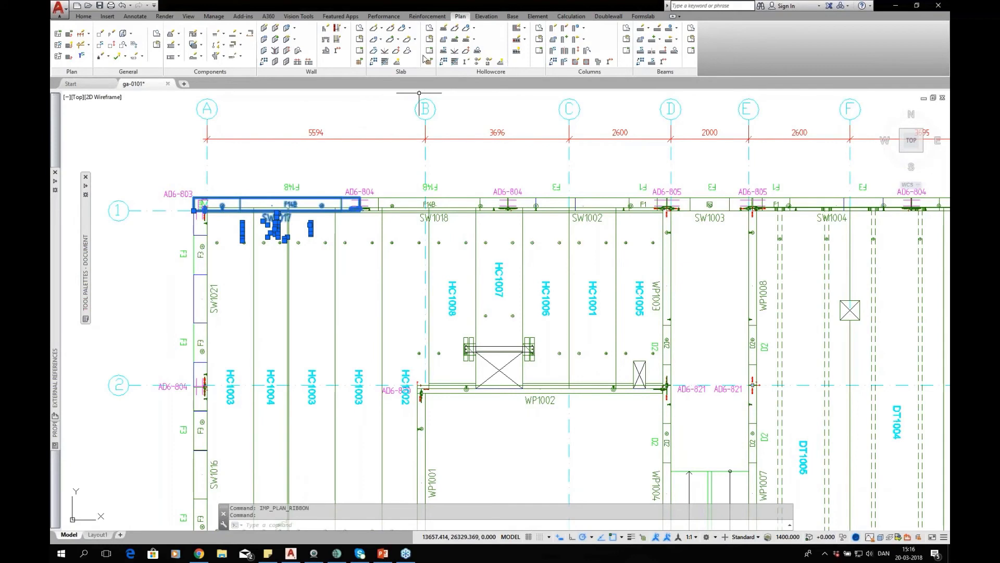
key("Escape")
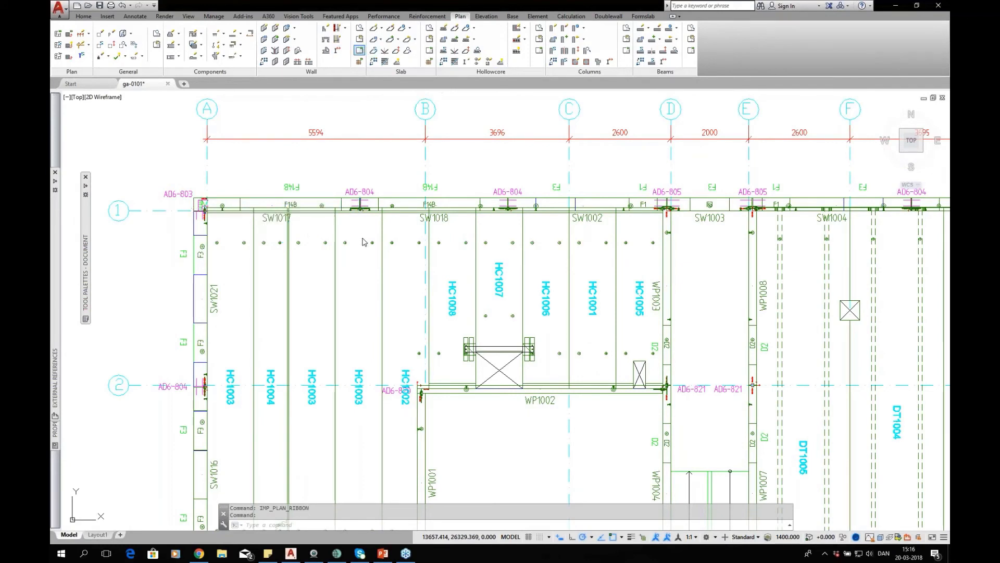
Generate a shop drawing for wall SW1017 using the SW_LAYOUT template
left_click(373, 241)
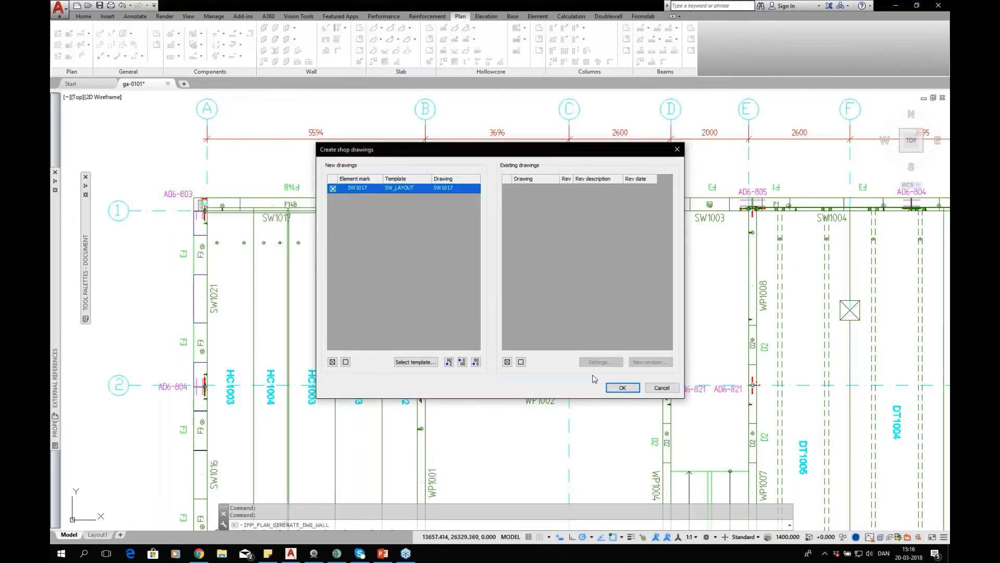
left_click(621, 387)
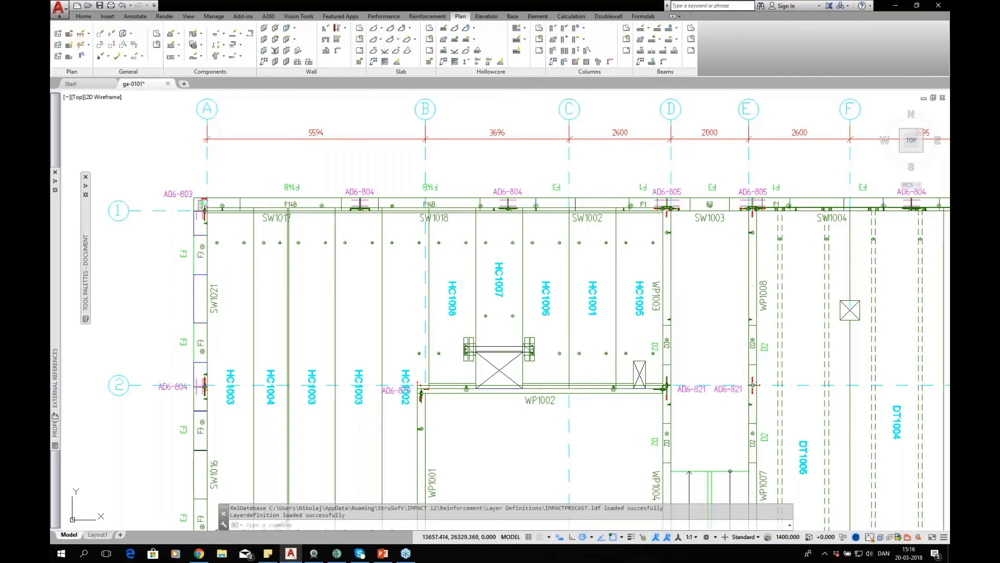
Open the element drawing of wall SW1017 from the floor plan and view its model space contents
left_click(363, 41)
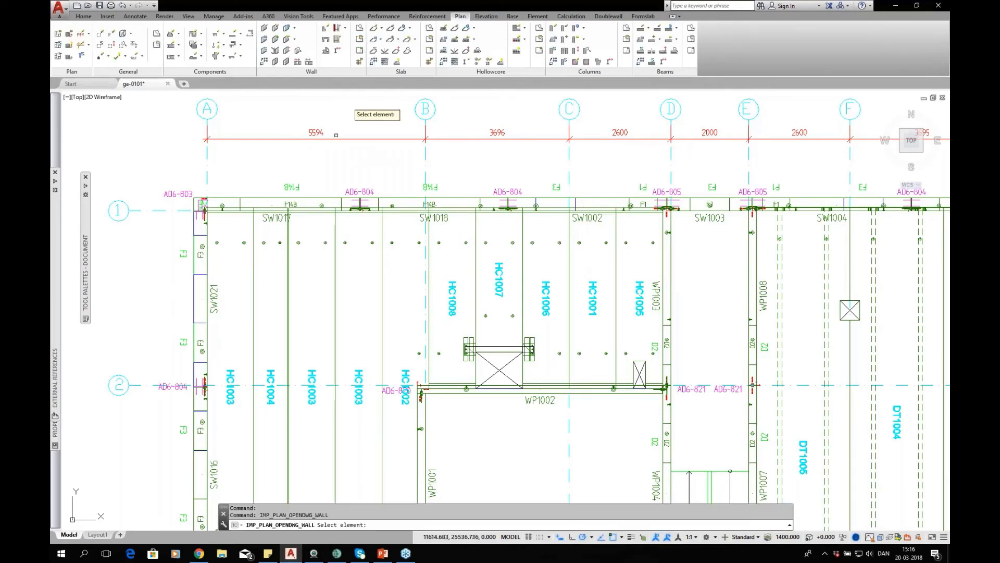
left_click(295, 204)
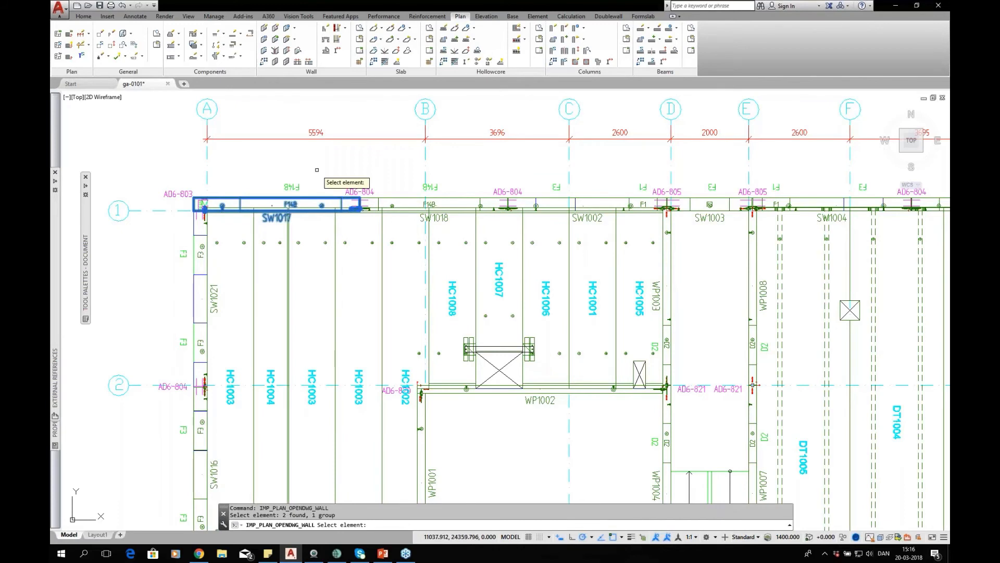
key("Return")
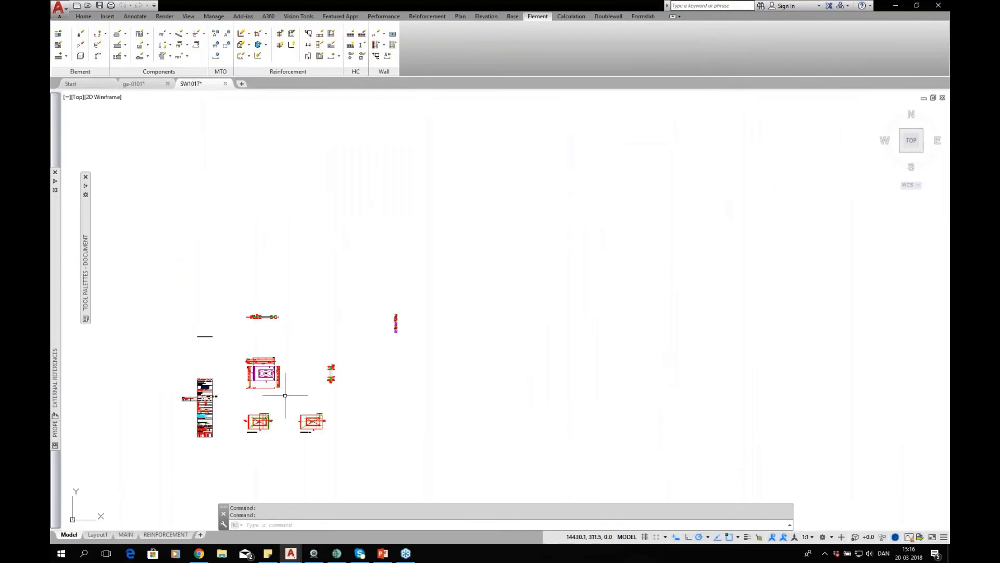
scroll(446, 325, "up", 2)
scroll(442, 373, "down", 2)
mouse_move(442, 373)
middle_mouse_down()
mouse_move(517, 288)
mouse_move(488, 308)
middle_mouse_up()
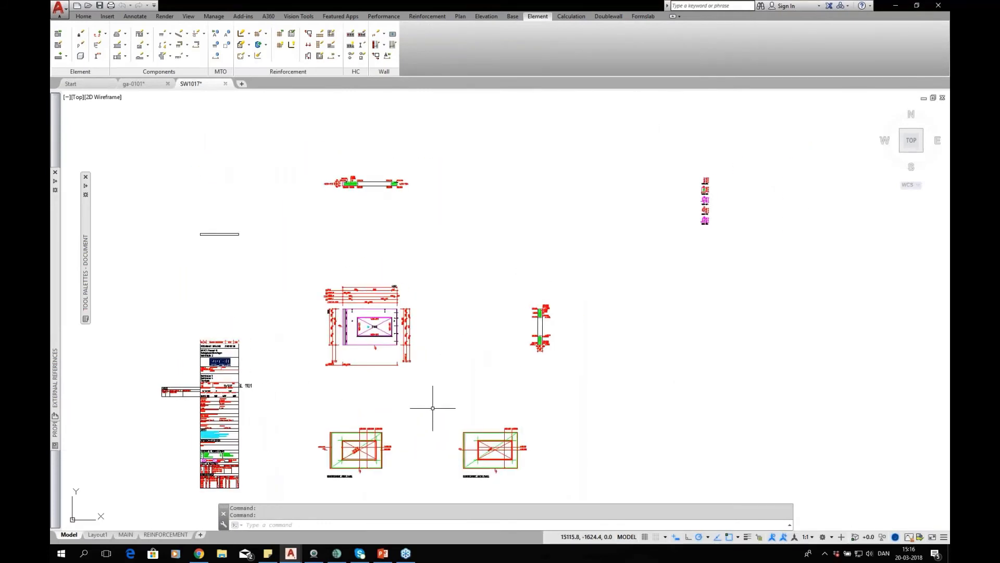
Examine the MAIN layout sheet of SW1017, including its holes table, cast-in materials list and title block
left_click(123, 535)
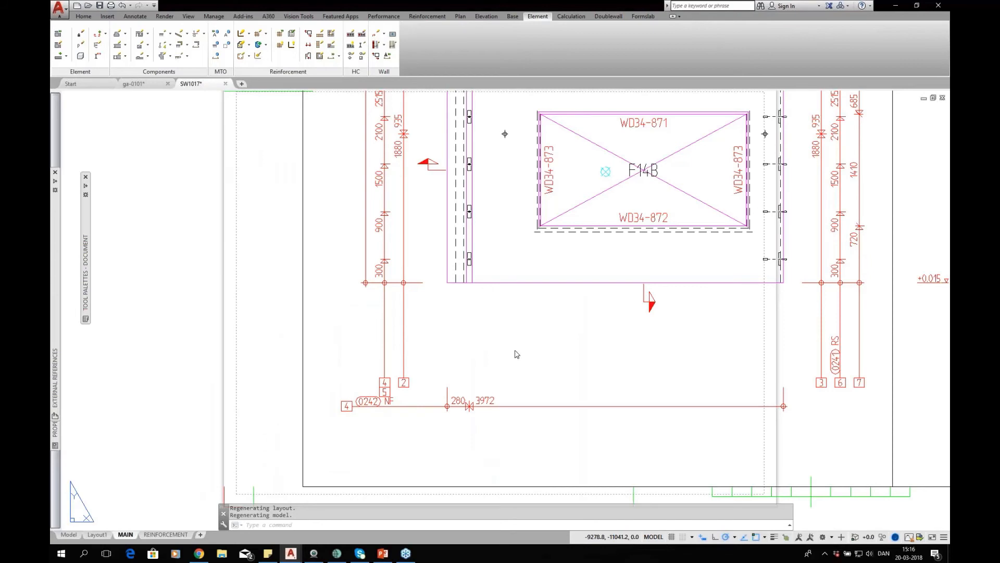
scroll(516, 354, "down", 6)
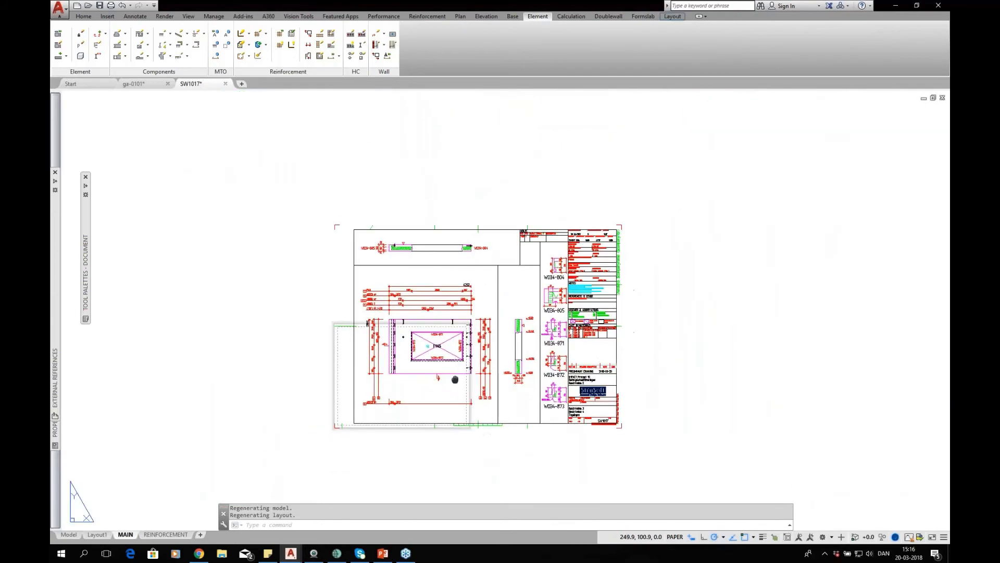
scroll(455, 379, "up", 2)
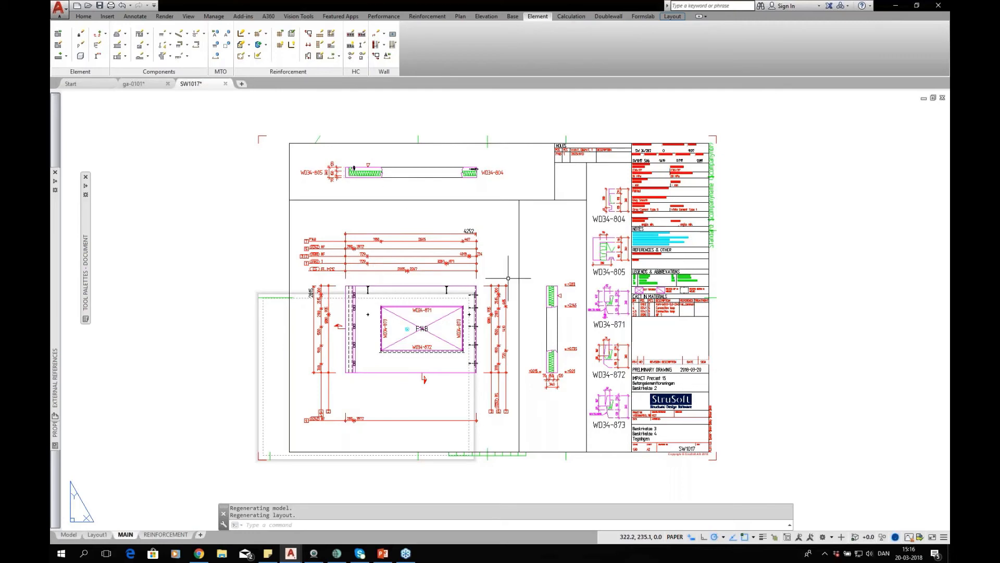
scroll(677, 302, "up", 4)
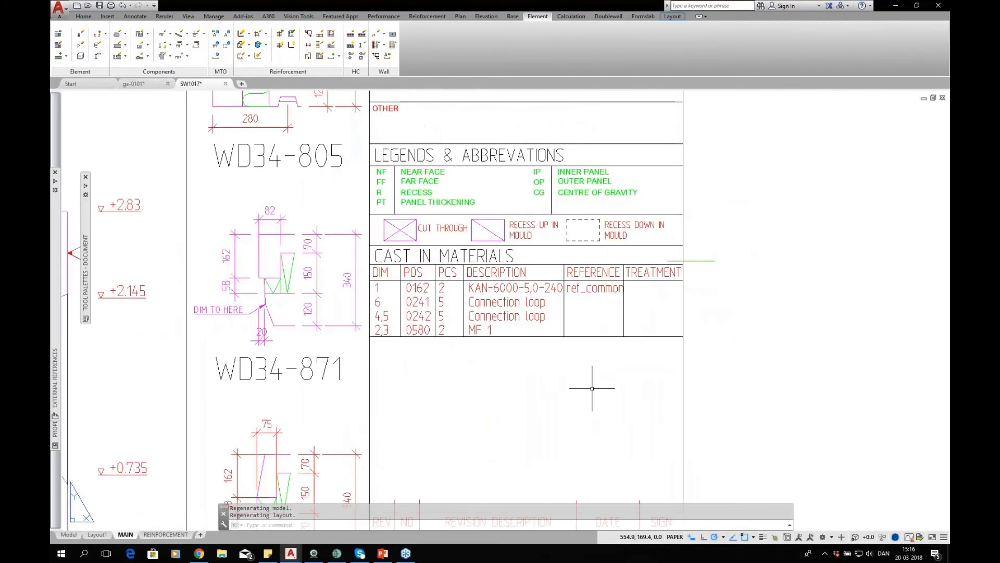
scroll(492, 344, "up", 2)
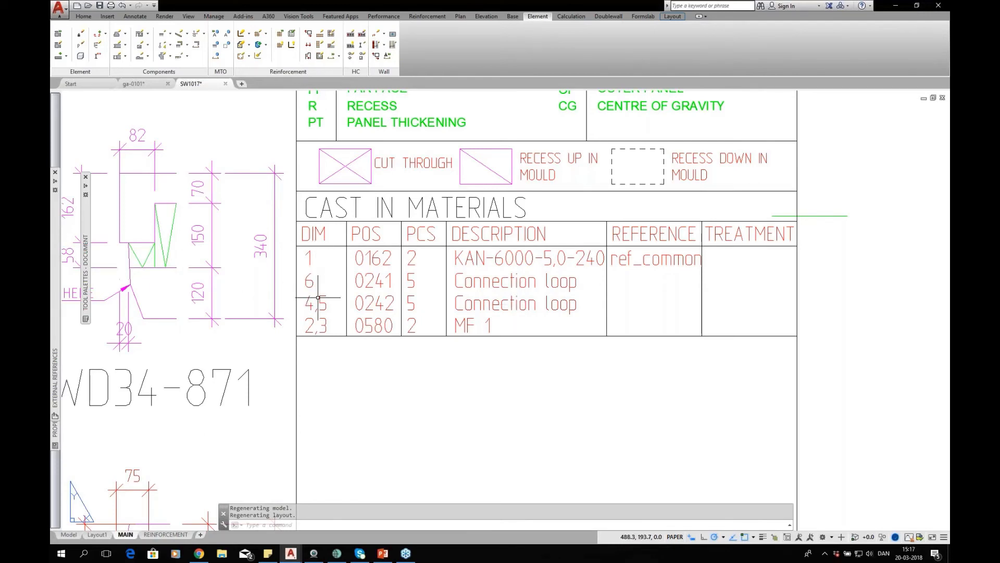
scroll(315, 297, "down", 5)
scroll(318, 304, "down", 4)
scroll(166, 304, "up", 2)
middle_click_drag(166, 304, 342, 326)
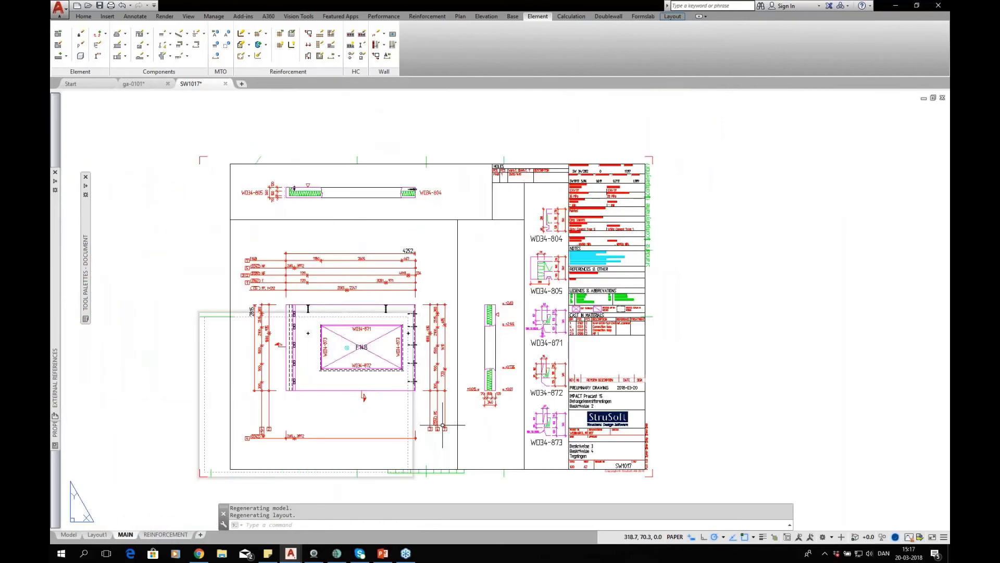
scroll(443, 446, "up", 2)
scroll(430, 420, "up", 6)
scroll(425, 415, "down", 4)
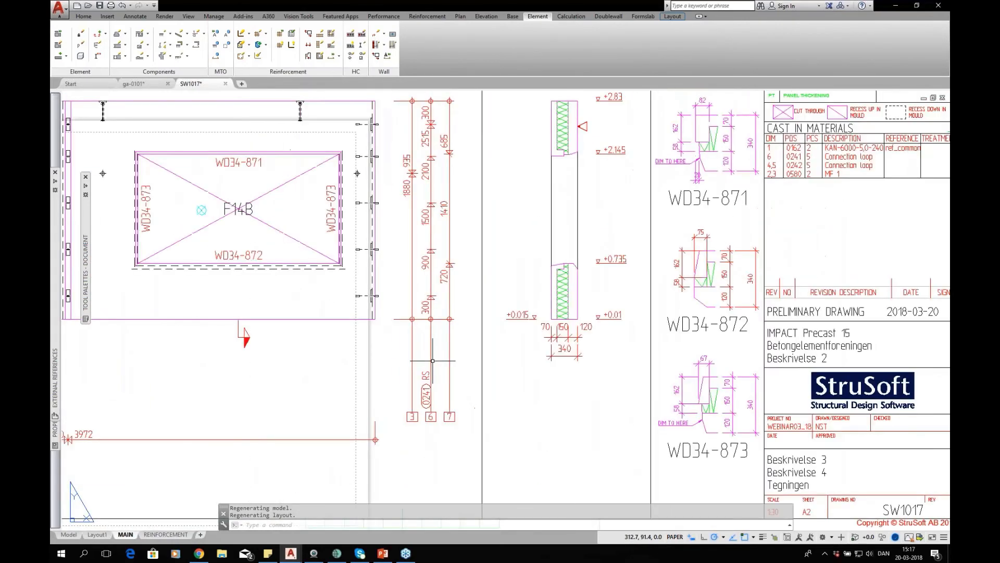
middle_click_drag(429, 300, 436, 377)
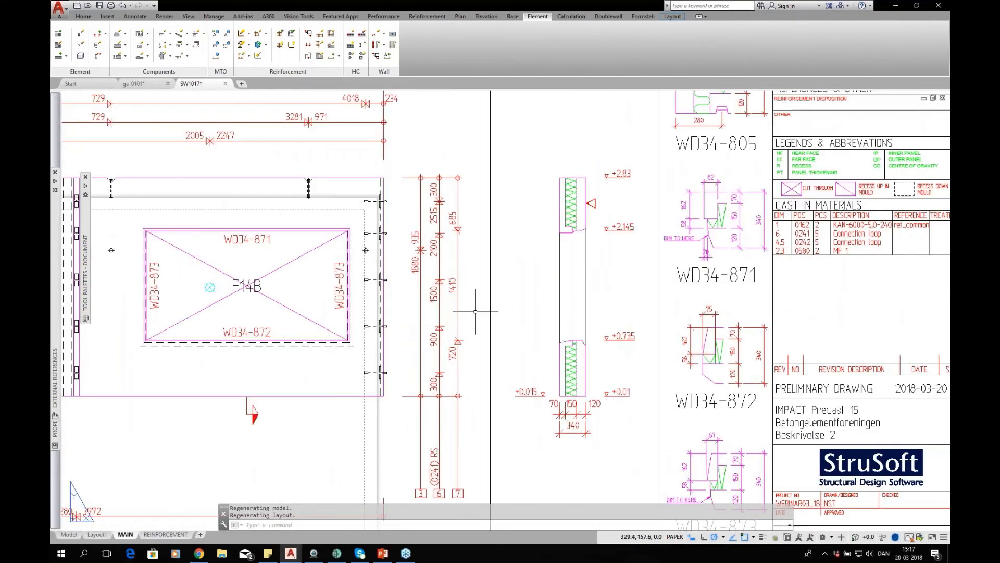
scroll(477, 312, "down", 2)
middle_click_drag(538, 306, 342, 327)
scroll(562, 297, "up", 3)
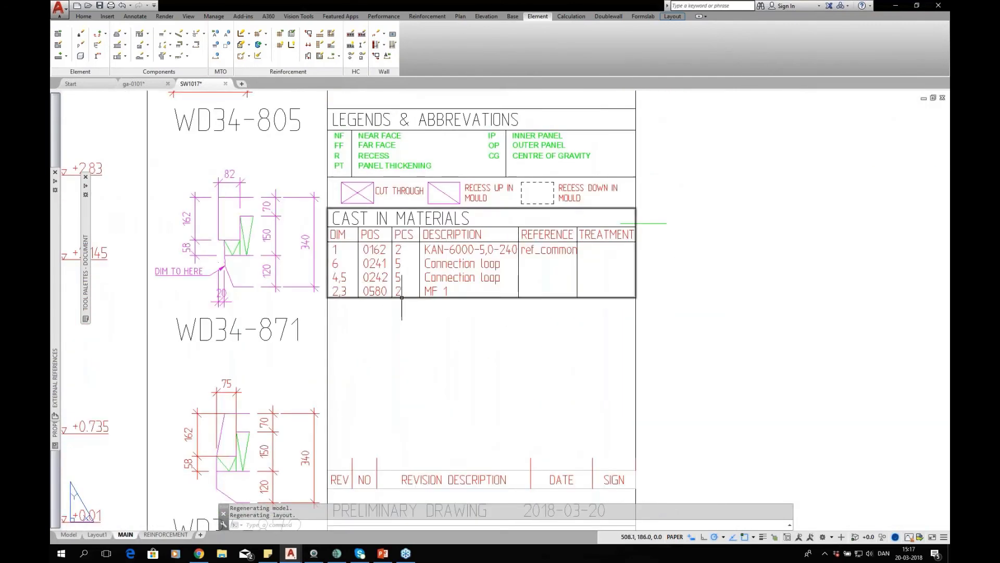
scroll(409, 295, "down", 2)
middle_click_drag(422, 333, 472, 405)
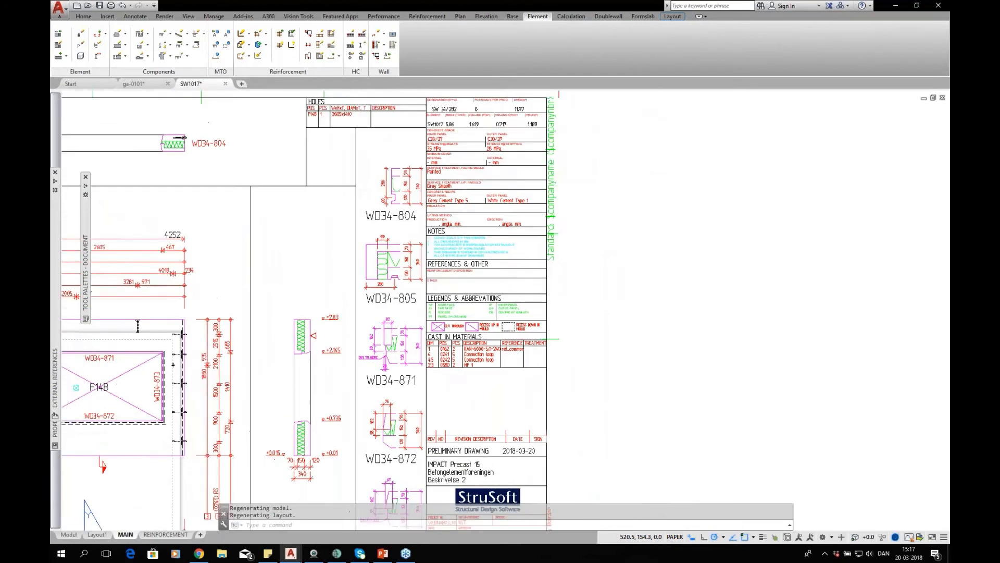
middle_click_drag(531, 111, 606, 189)
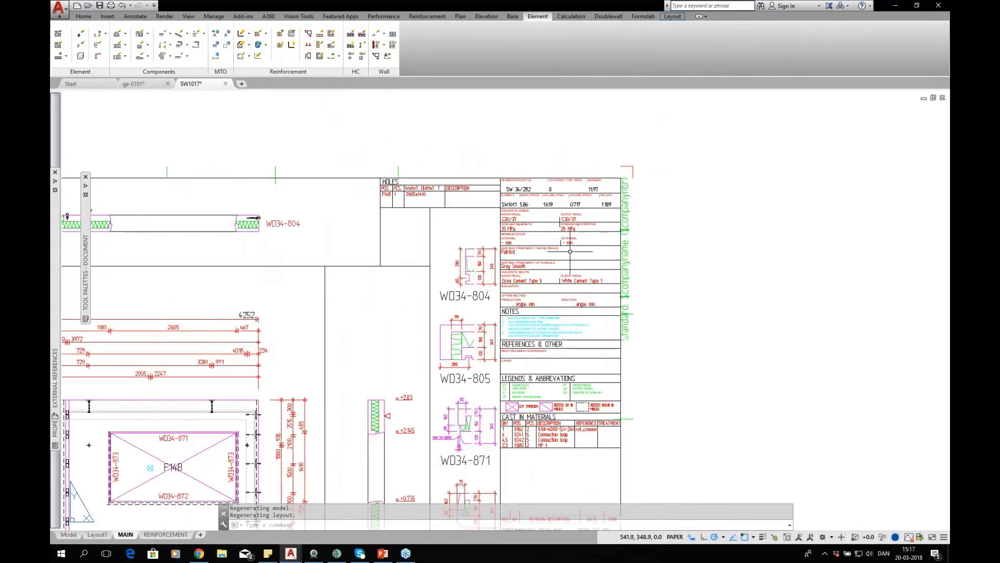
scroll(566, 165, "up", 4)
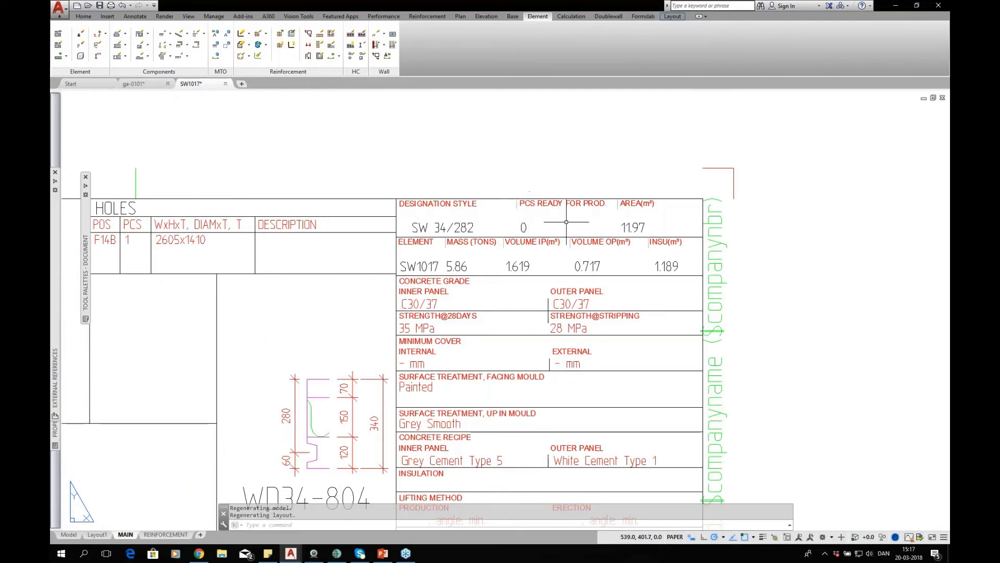
scroll(516, 232, "down", 6)
middle_click_drag(382, 337, 428, 277)
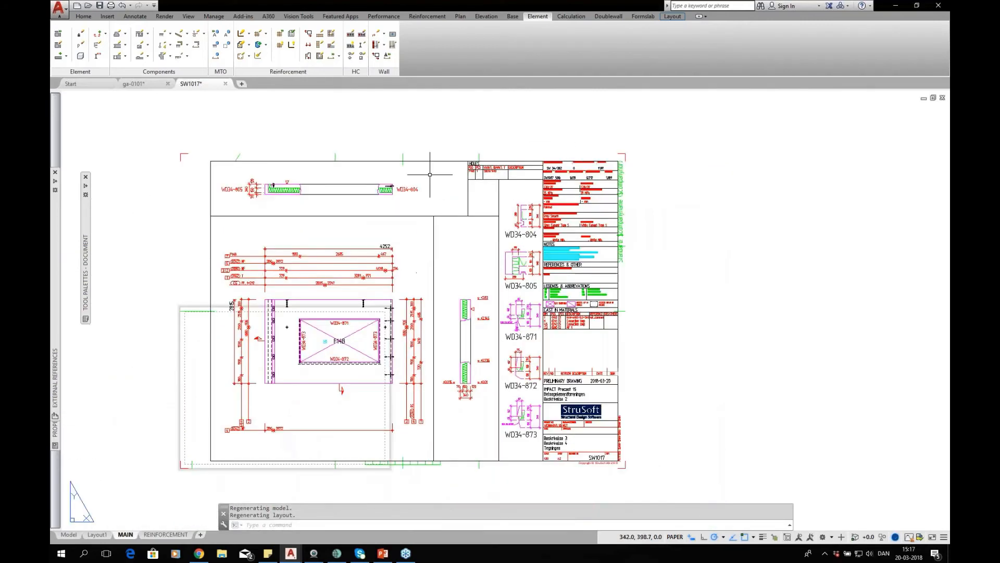
scroll(587, 162, "up", 4)
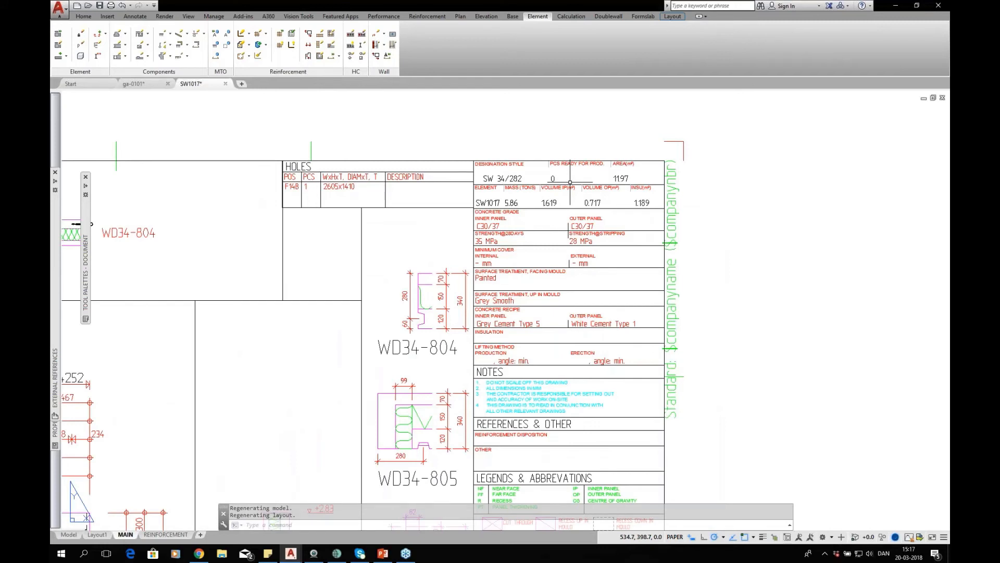
Save the SW1017 element drawing
key("ctrl+s")
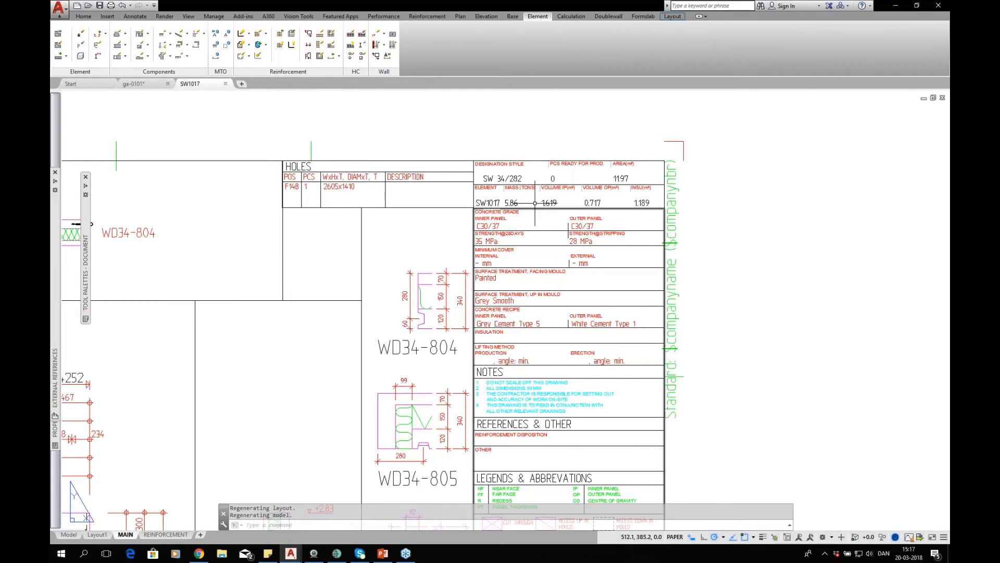
middle_click_drag(512, 310, 562, 286)
scroll(561, 285, "down", 6)
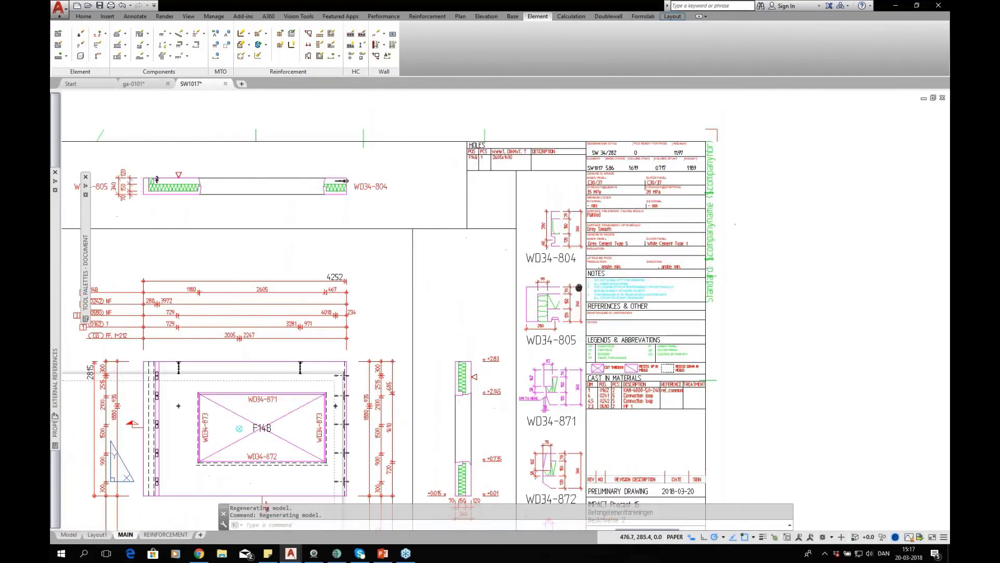
scroll(588, 254, "up", 2)
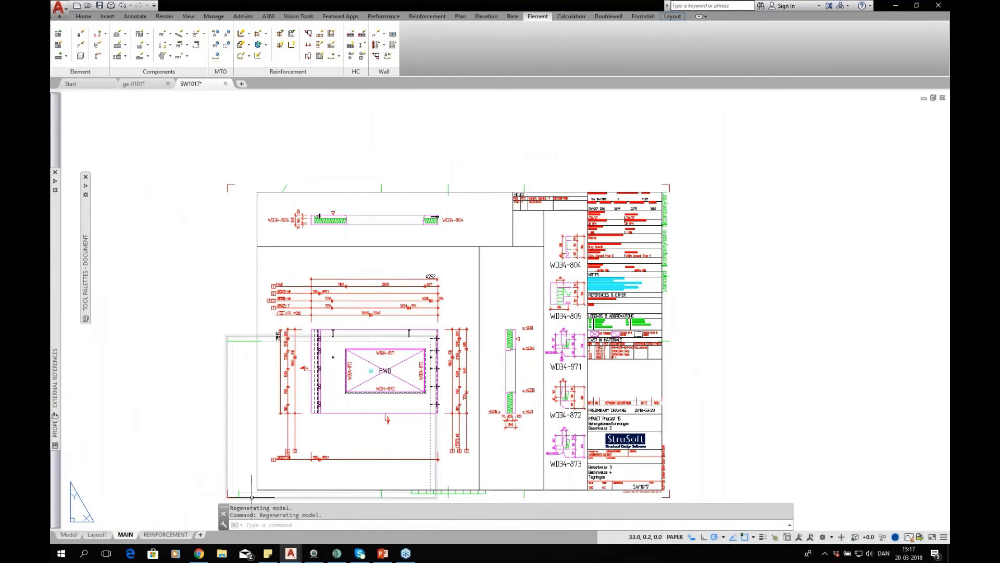
Switch to the REINFORCEMENT layout sheet of SW1017 and examine it
left_click(166, 534)
scroll(515, 254, "down", 8)
scroll(428, 289, "up", 5)
scroll(476, 286, "down", 2)
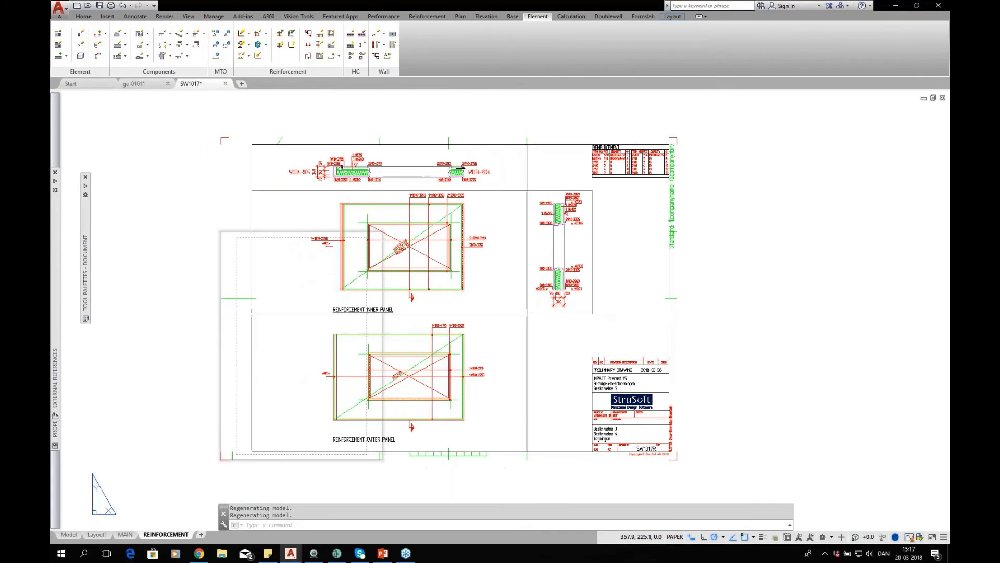
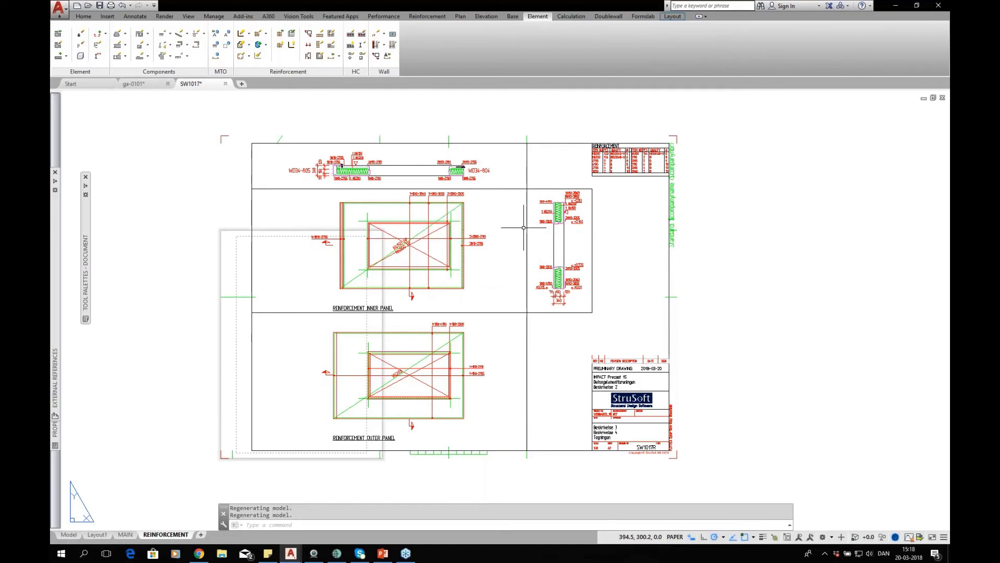
Return SW1017 to model space, save the element drawing and close it
left_click(69, 535)
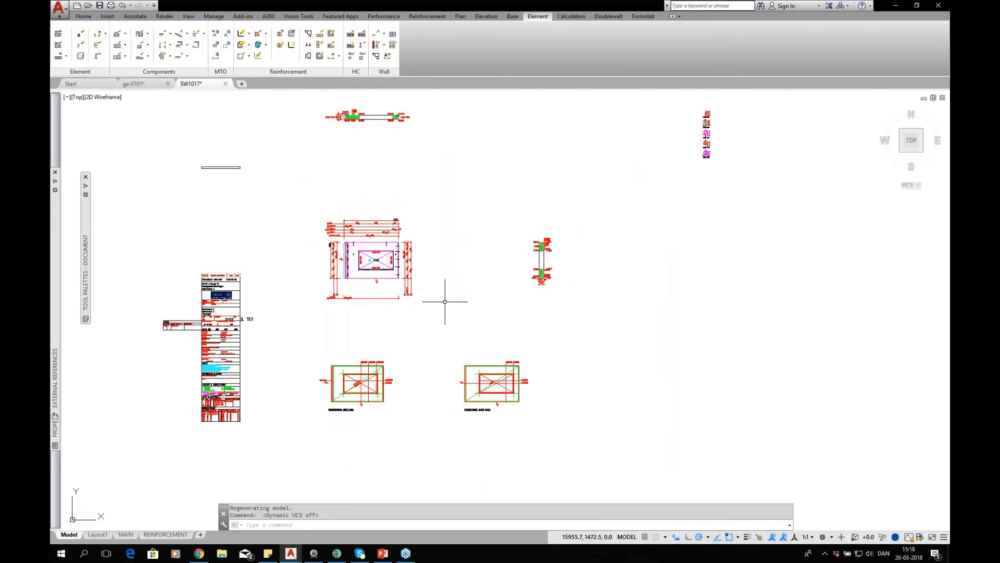
key("ctrl+s")
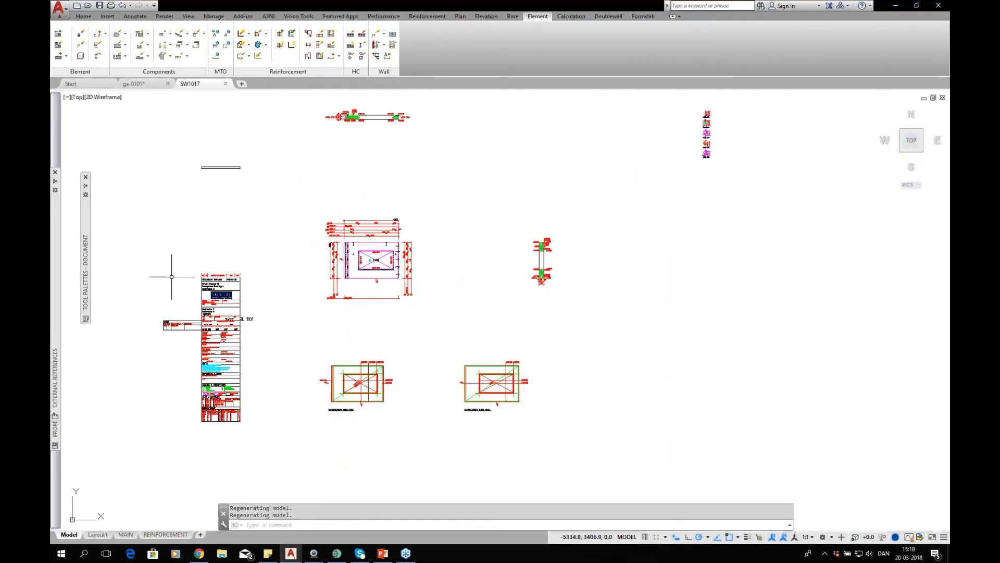
left_click(225, 84)
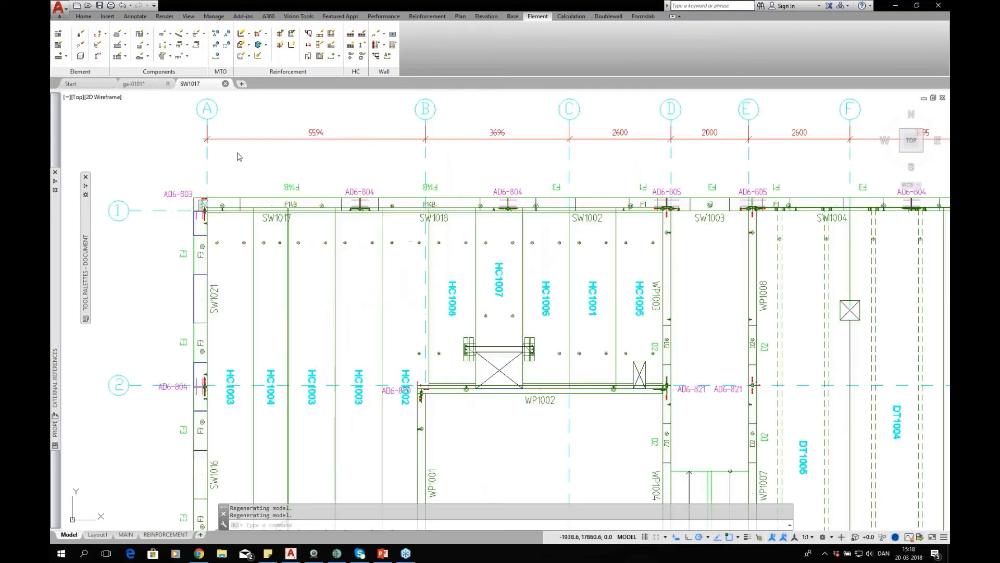
Save the GA-0101 floor plan drawing
scroll(534, 381, "down", 2)
scroll(534, 381, "down", 3)
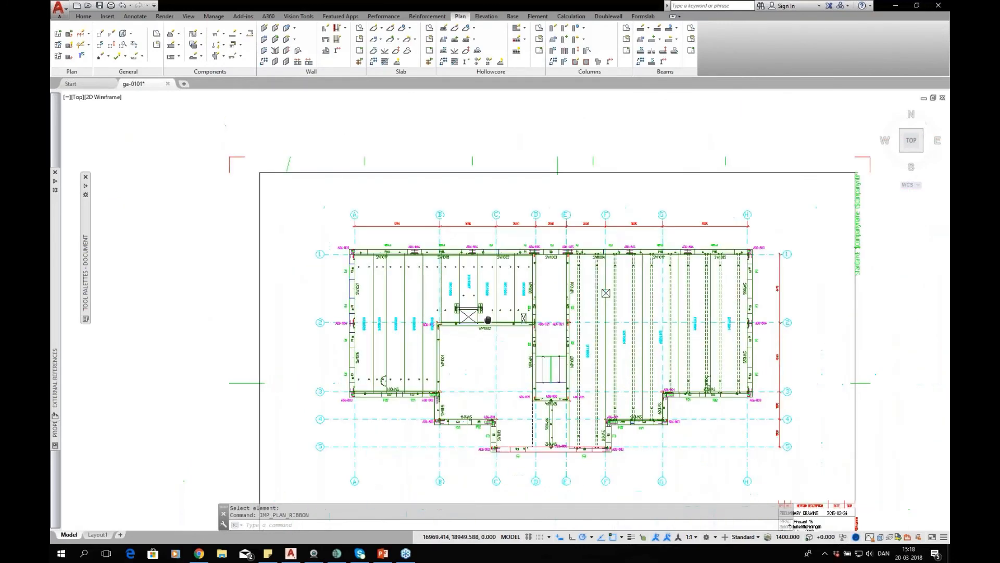
left_click(338, 553)
scroll(545, 354, "down", 2)
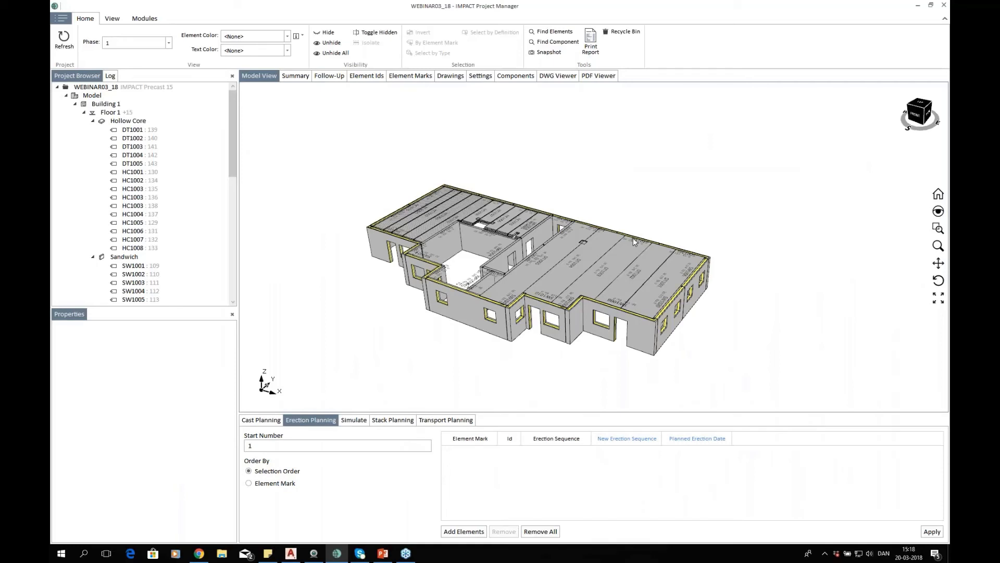
left_click(288, 557)
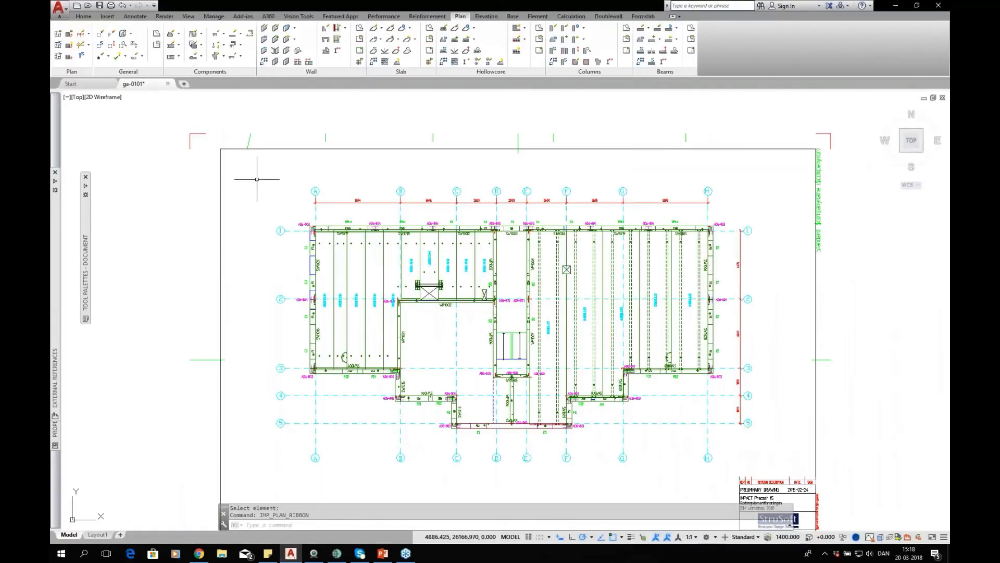
key("ctrl+s")
Switch to IMPACT Project Manager and refresh the 3D model view
left_click(898, 5)
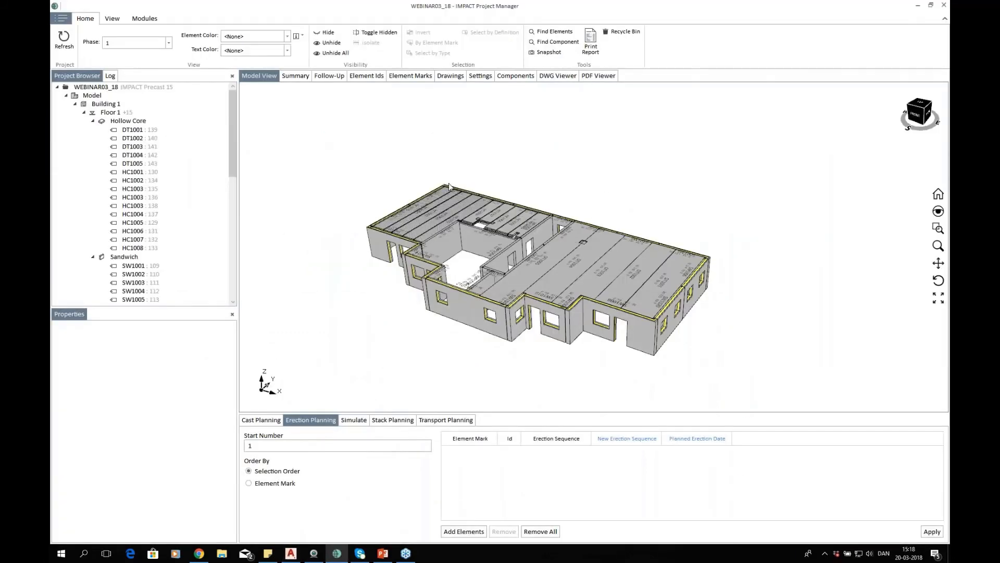
scroll(449, 183, "up", 4)
left_click(484, 197)
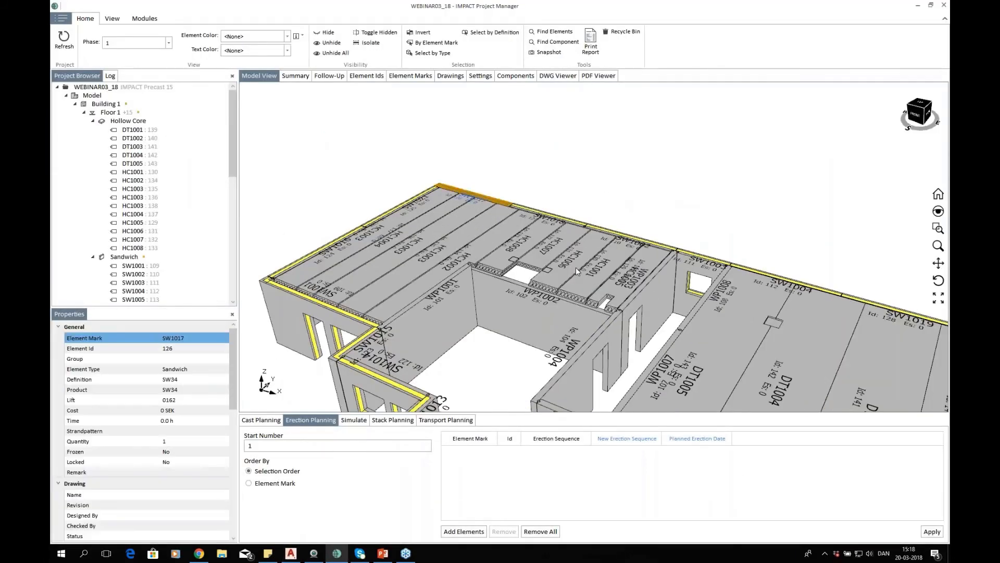
middle_click_drag(744, 385, 712, 355)
left_click(665, 335, "ctrl")
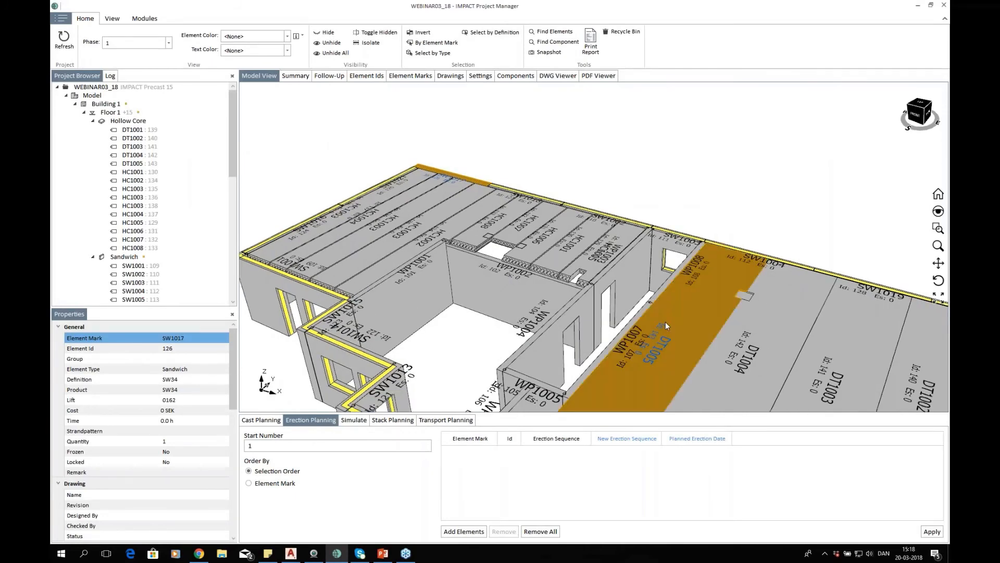
scroll(661, 301, "down", 3)
left_click(64, 39)
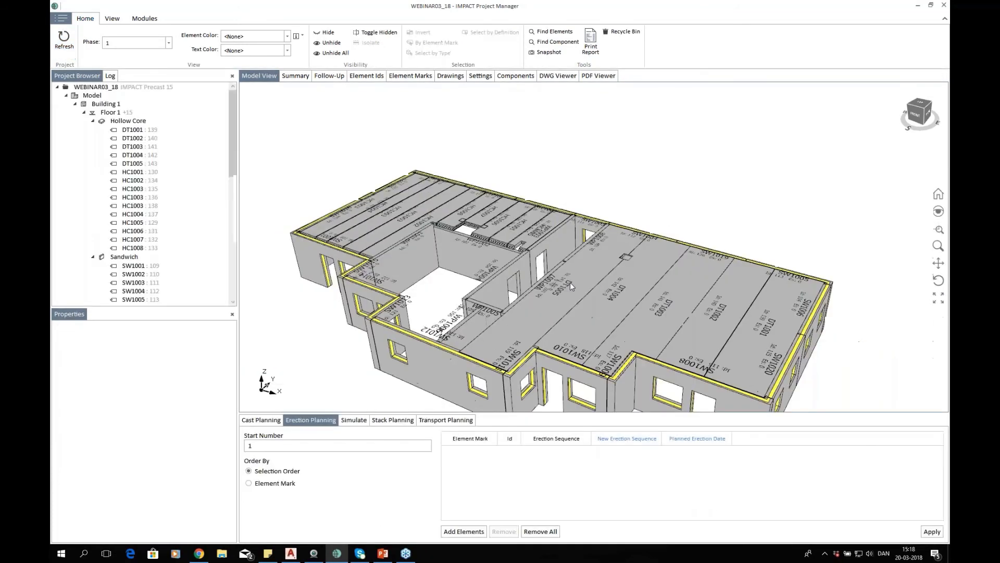
Select wall SW1017 and double tee DT1005 in the model and plot their element drawings
left_click(570, 282)
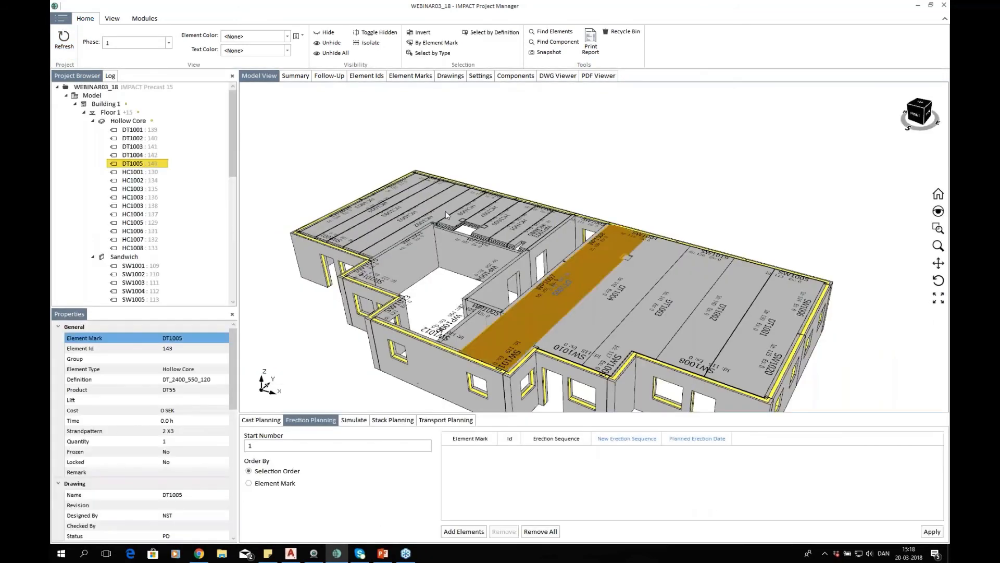
left_click(450, 182, "ctrl")
right_click(561, 283)
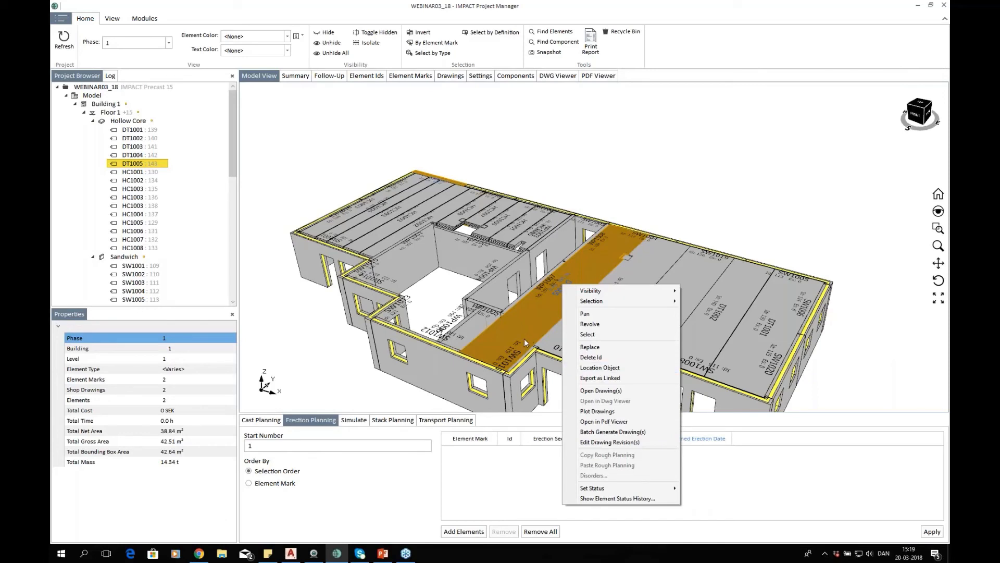
left_click(597, 411)
left_click_drag(465, 95, 440, 74)
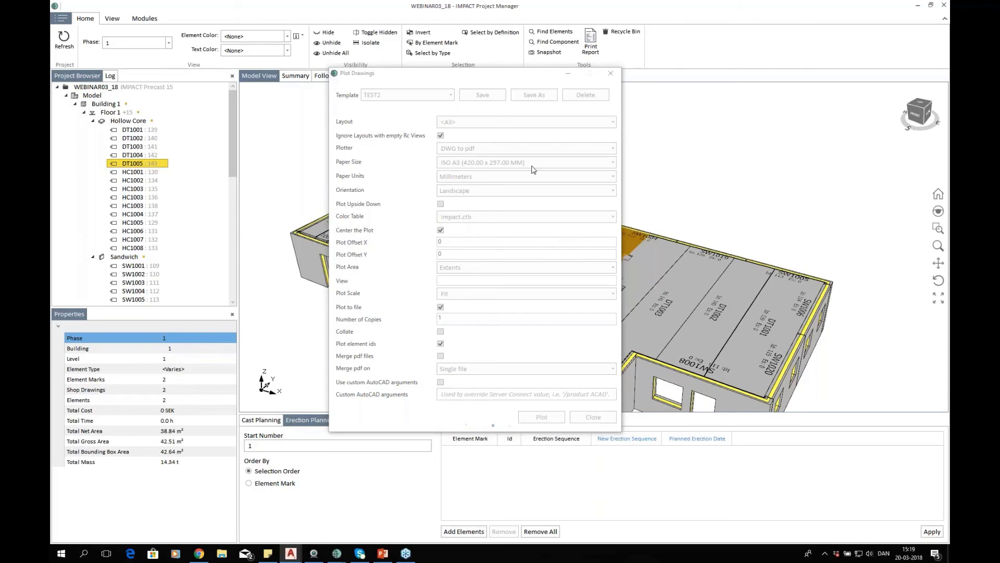
left_click(568, 75)
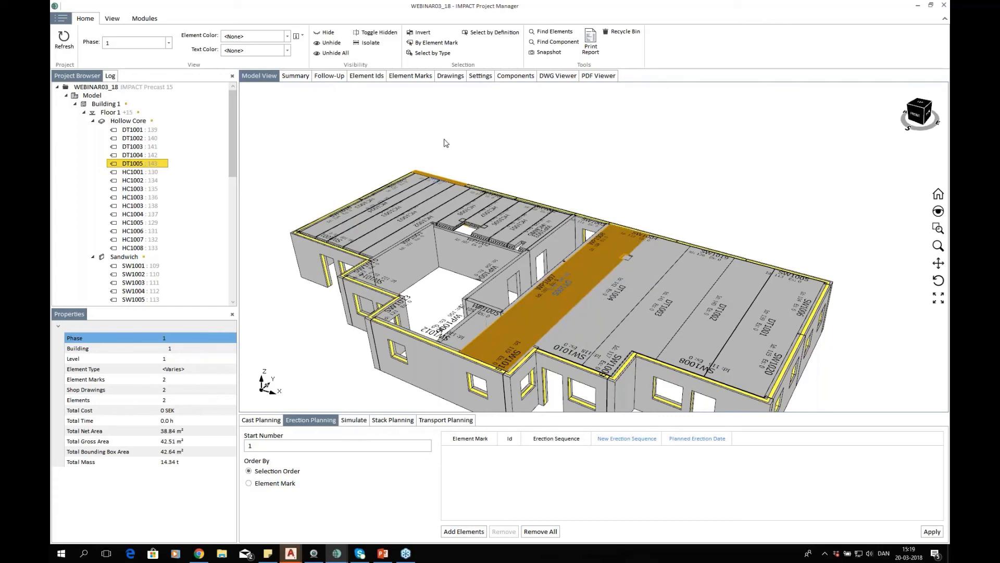
Browse the element IDs table while the plot runs
left_click(378, 78)
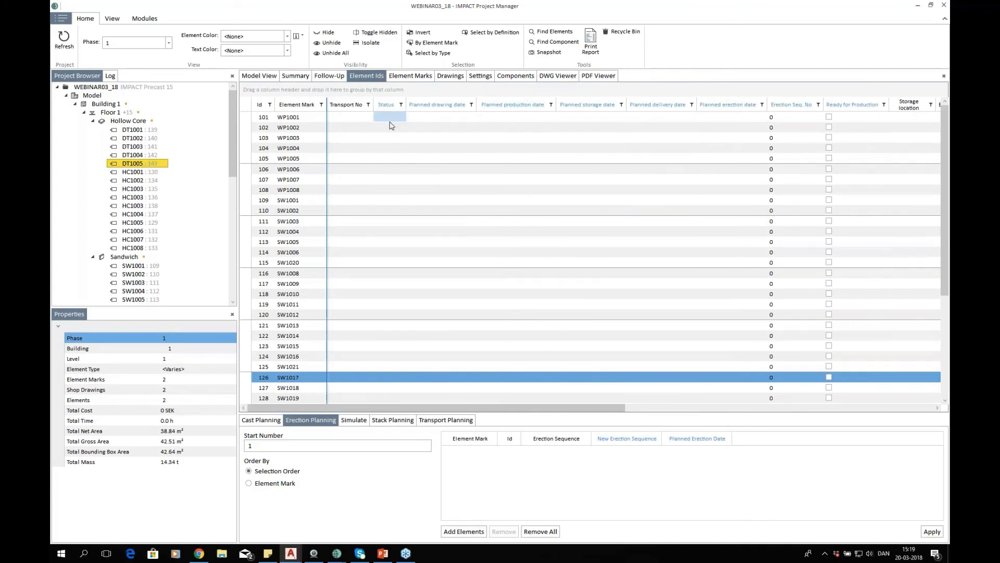
scroll(654, 183, "down", 2)
scroll(672, 234, "down", 3)
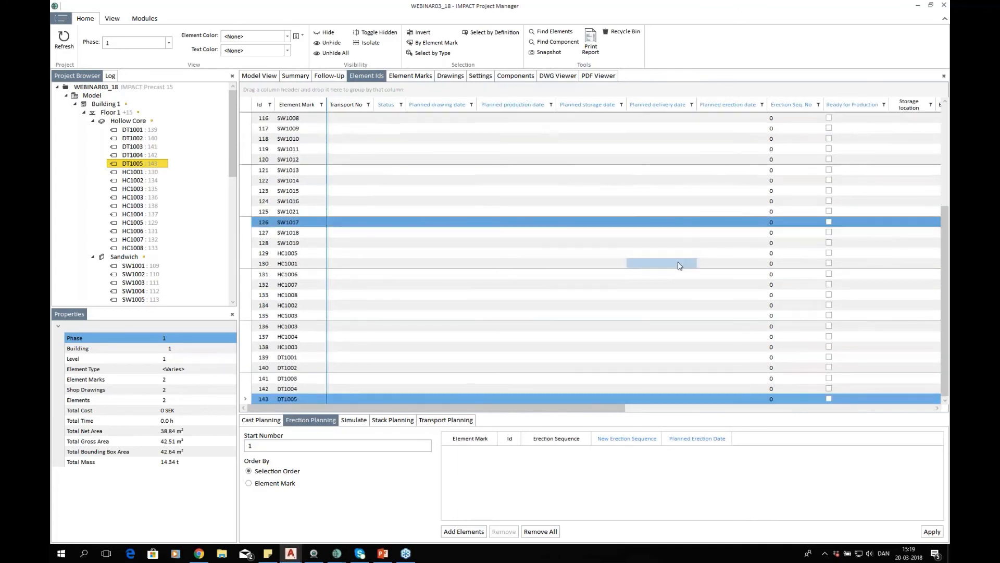
scroll(682, 261, "up", 5)
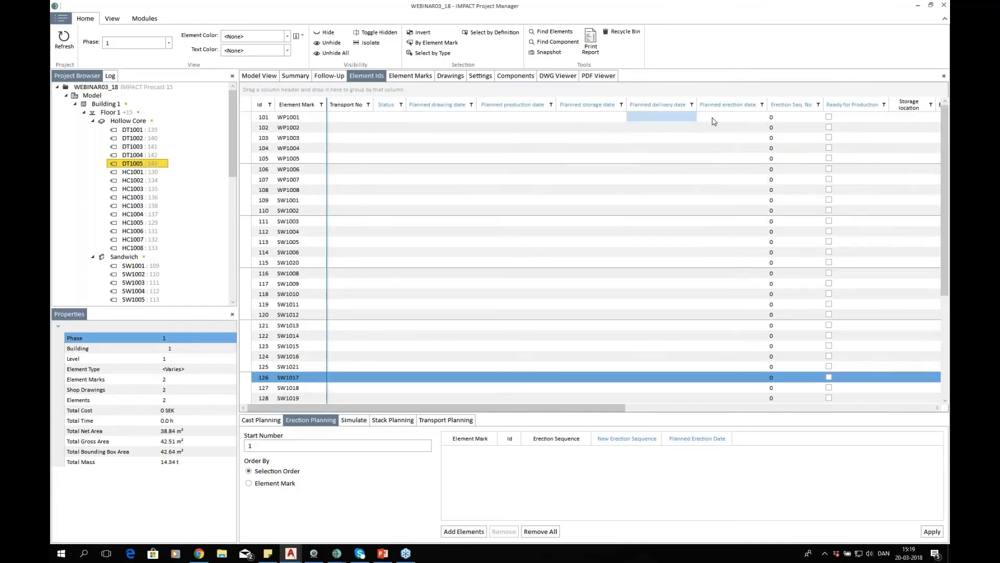
scroll(312, 208, "down", 5)
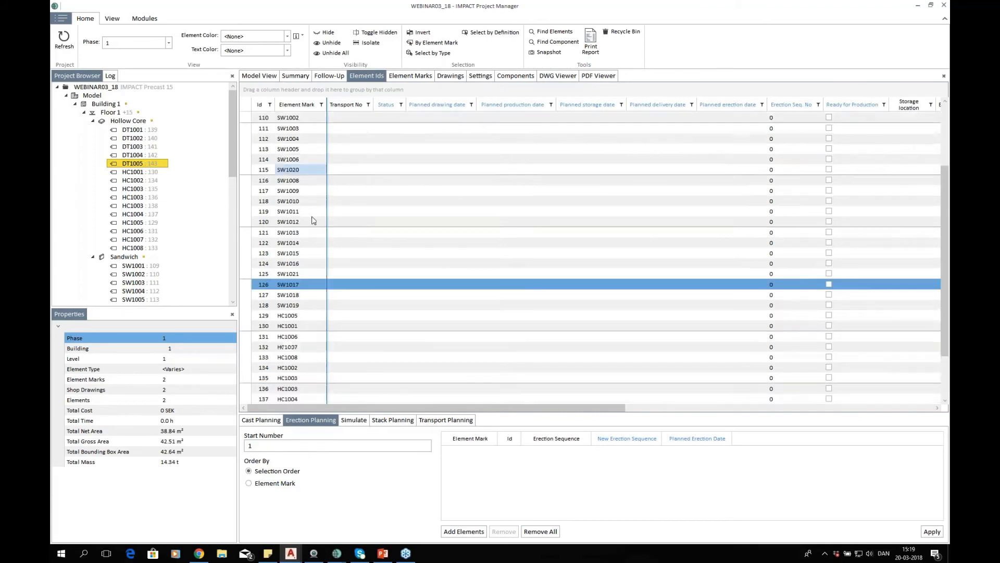
scroll(482, 298, "up", 5)
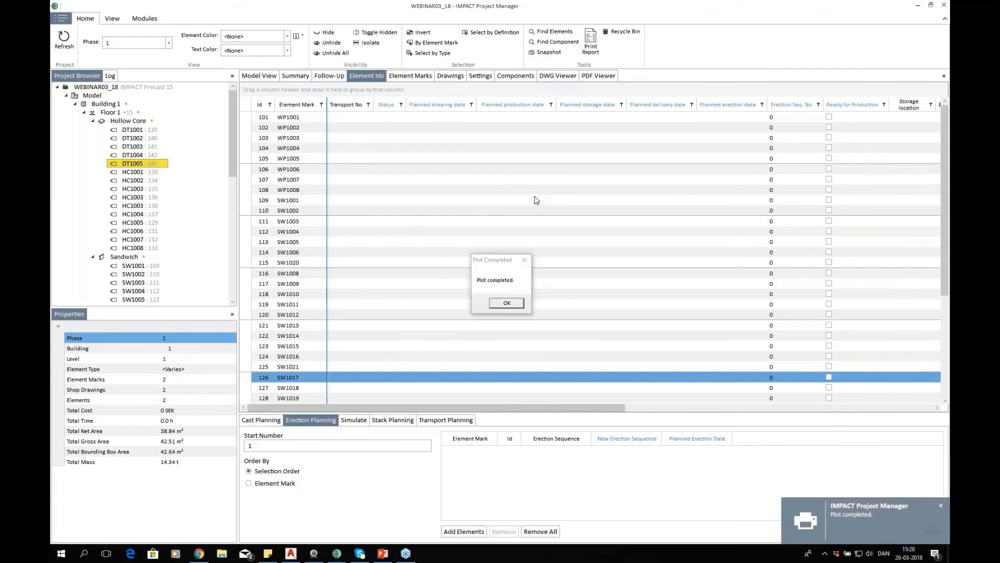
left_click(506, 304)
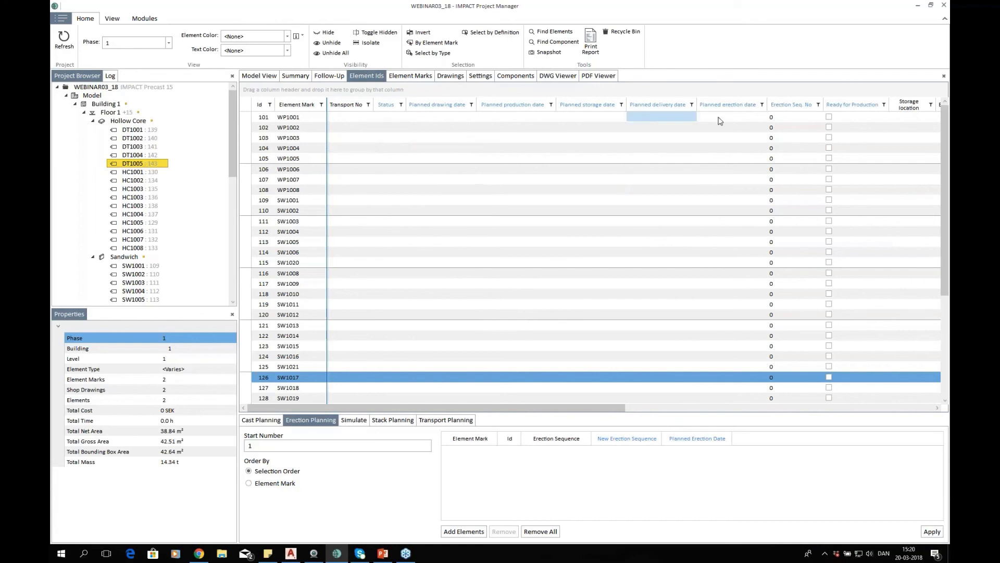
scroll(545, 262, "down", 5)
scroll(547, 262, "up", 5)
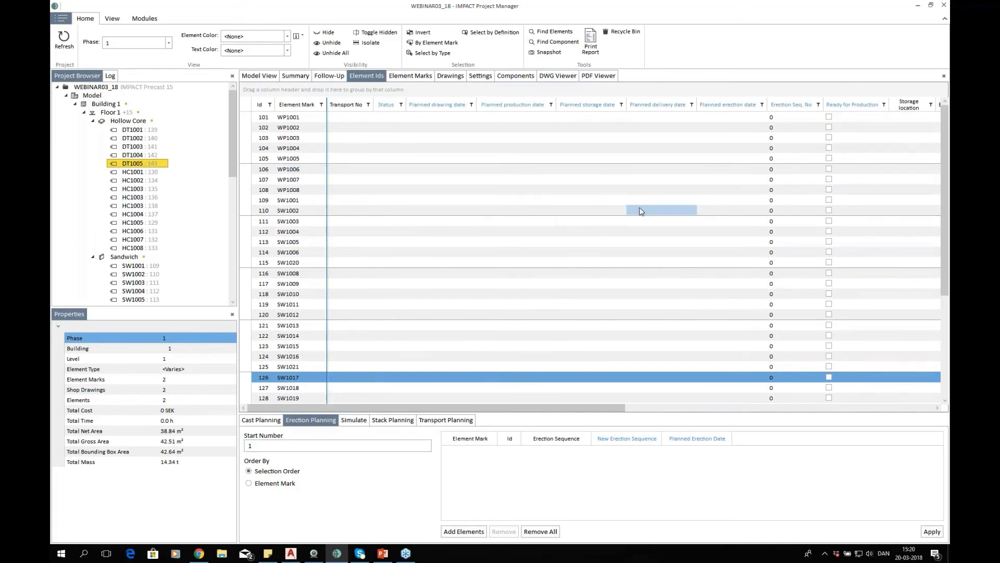
Open the selected elements' drawings in the PDF viewer with all layouts and page through them
left_click(258, 76)
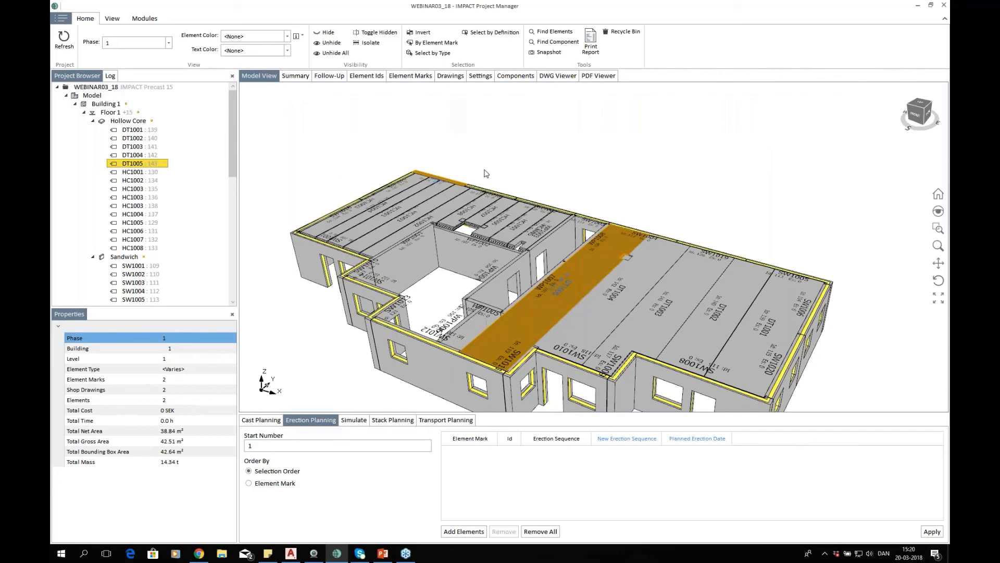
right_click(579, 273)
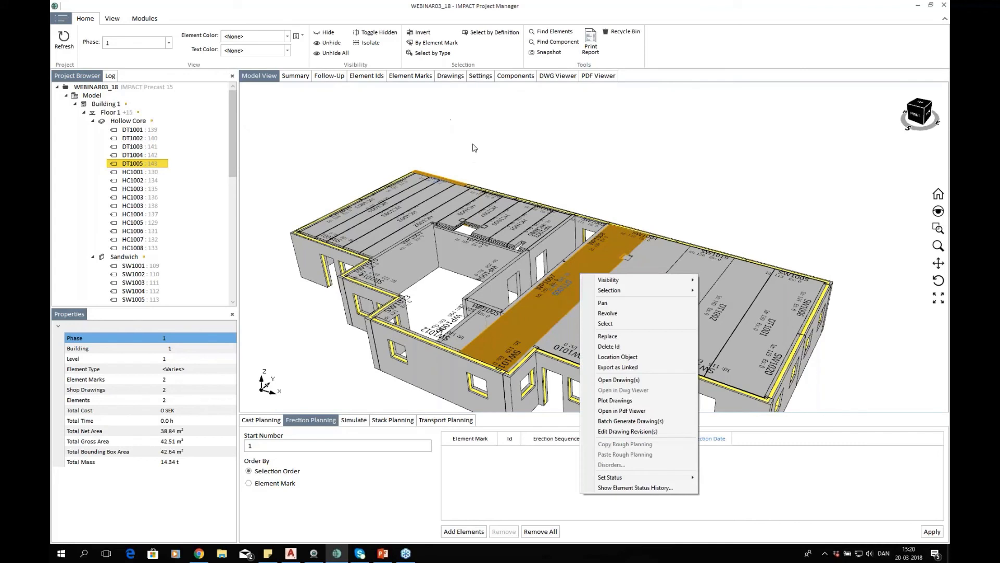
left_click(620, 411)
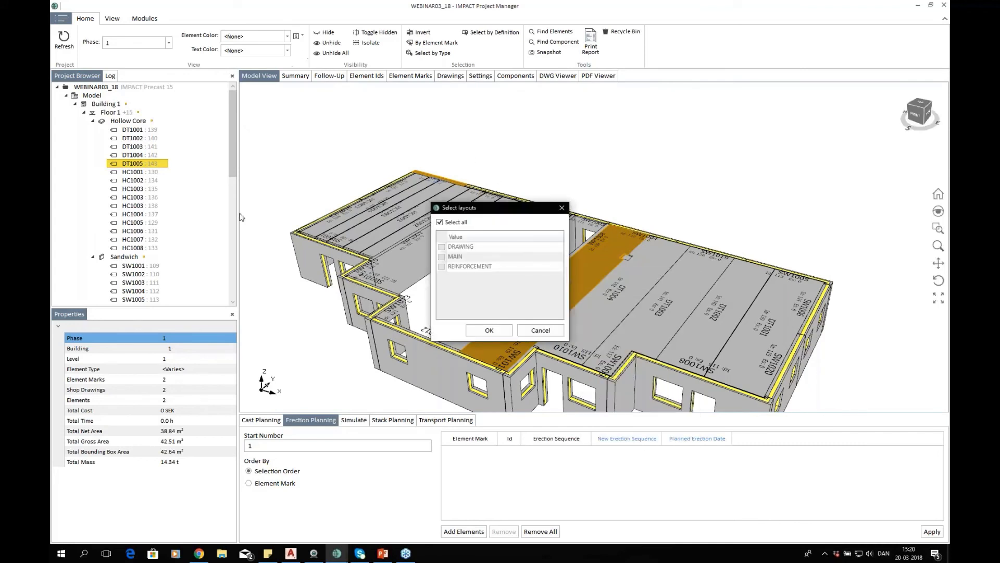
left_click(503, 332)
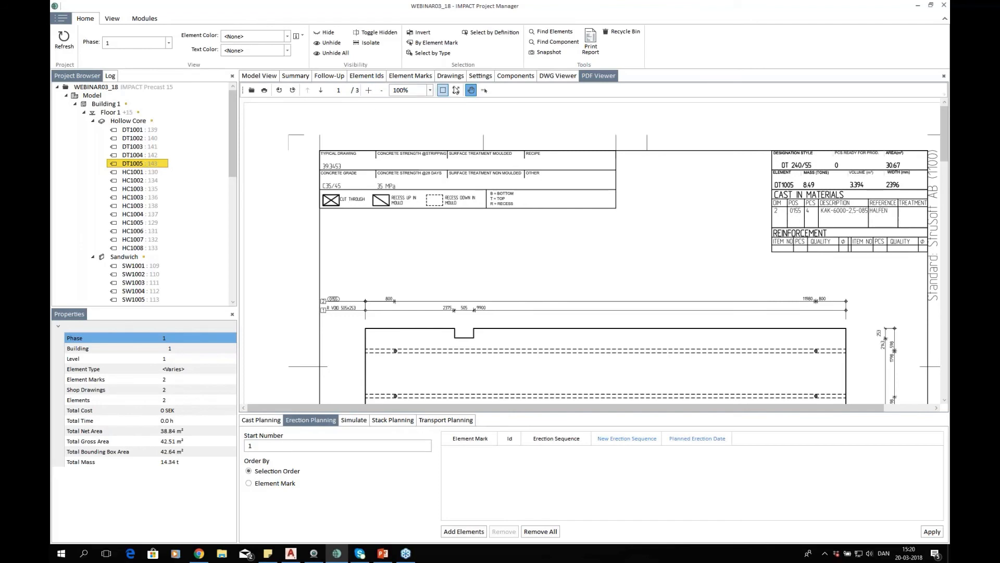
left_click(456, 90)
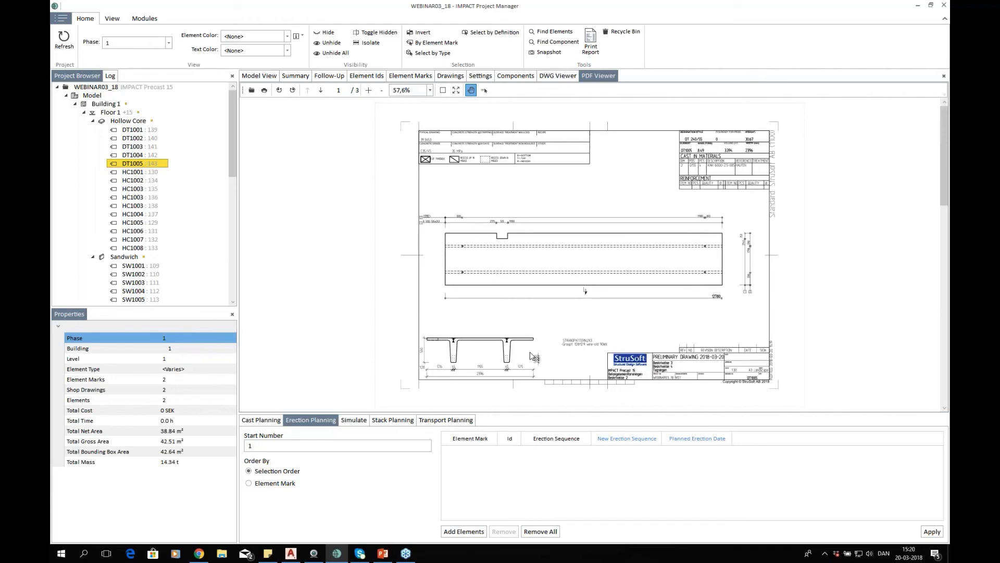
left_click(320, 90)
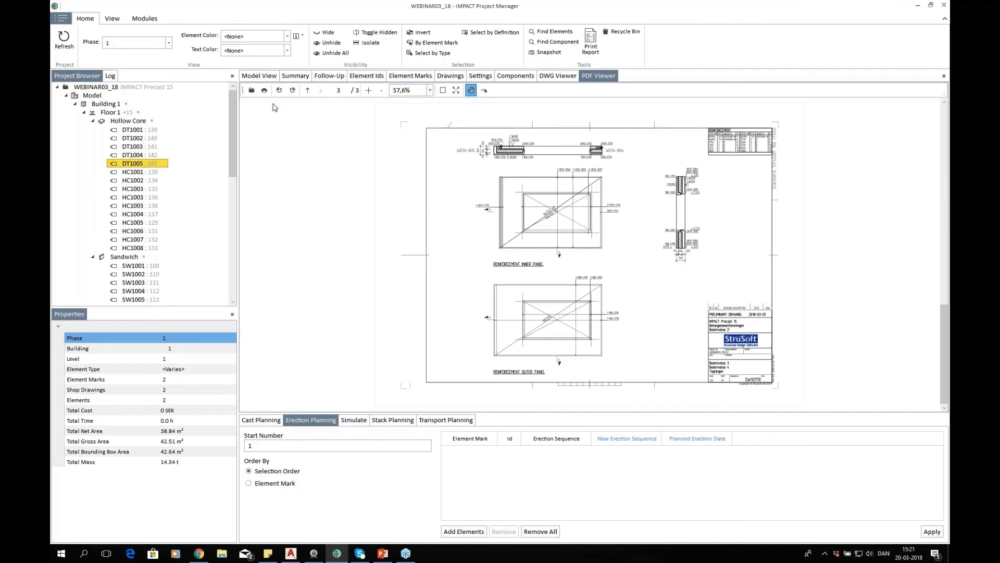
left_click(264, 90)
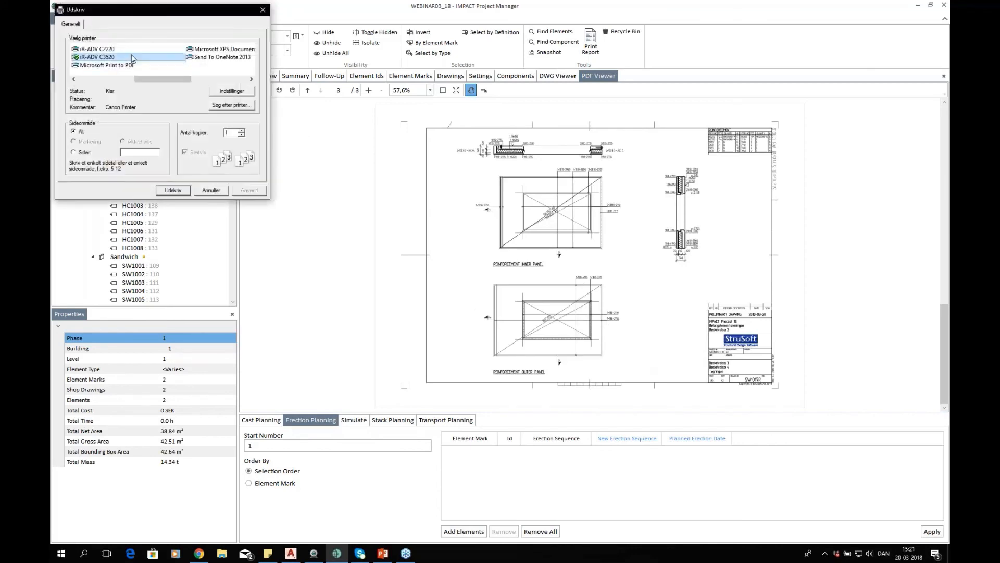
left_click_drag(133, 17, 246, 81)
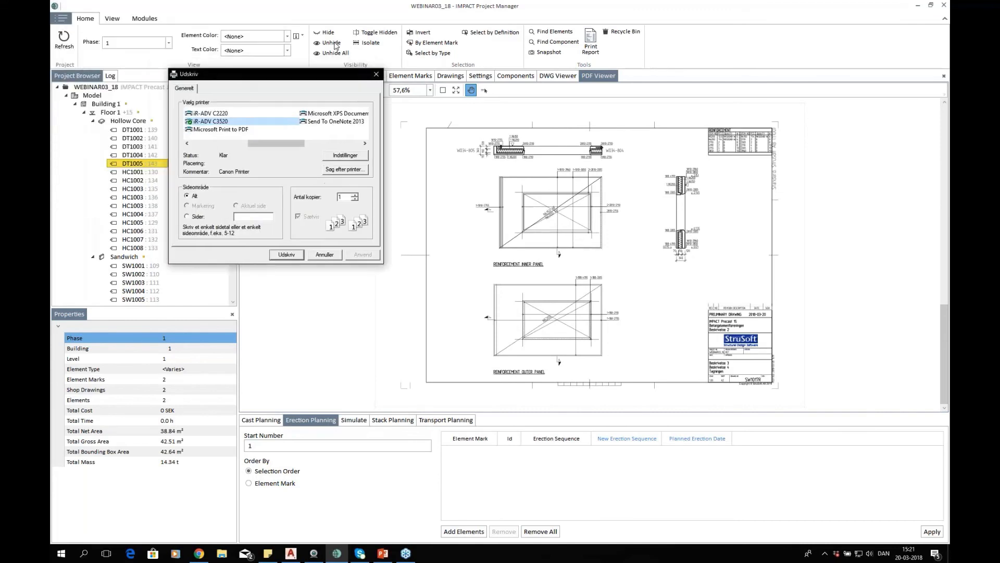
left_click(325, 255)
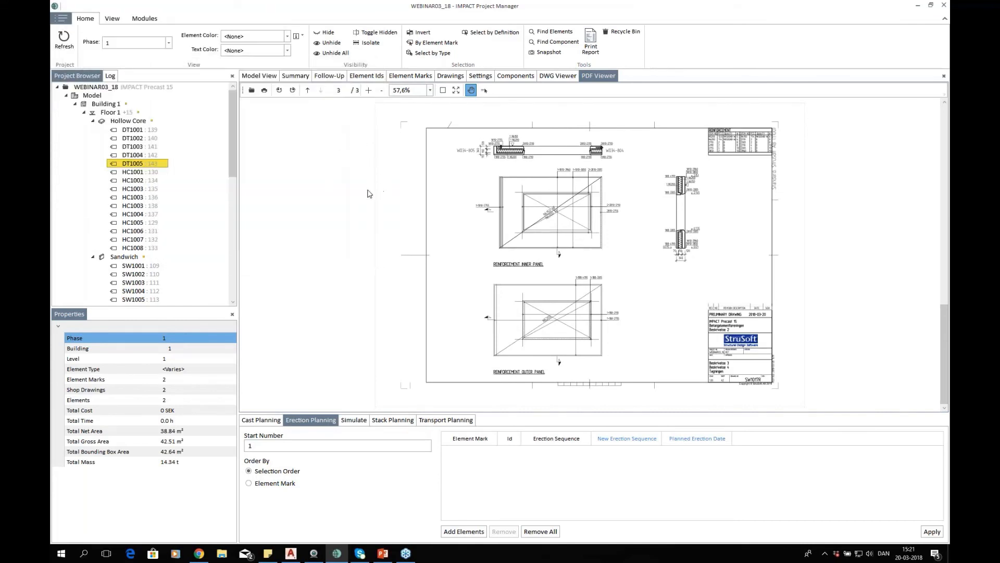
Go back to page 2 of the PDF drawing and zoom in on it
left_click(307, 90)
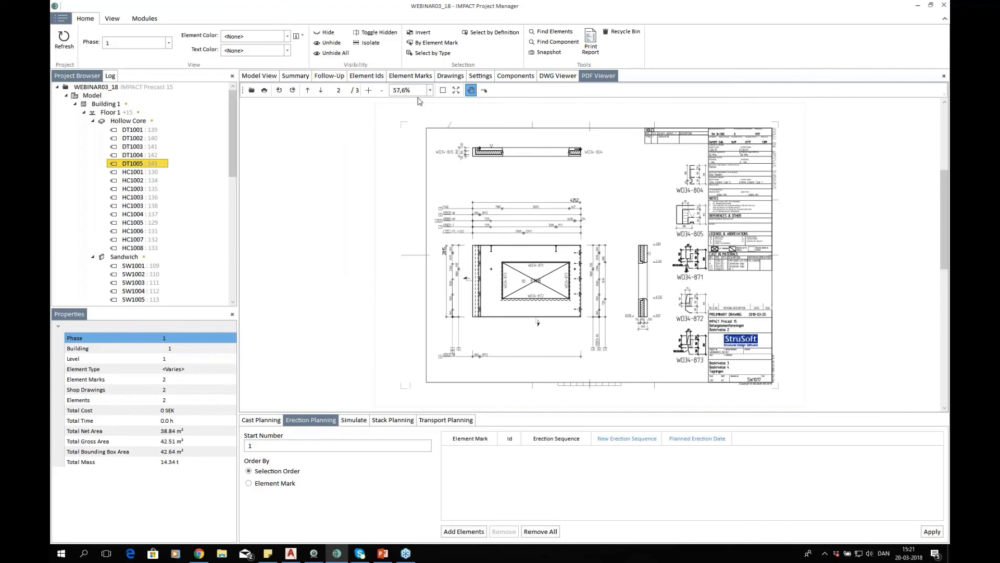
left_click(369, 90)
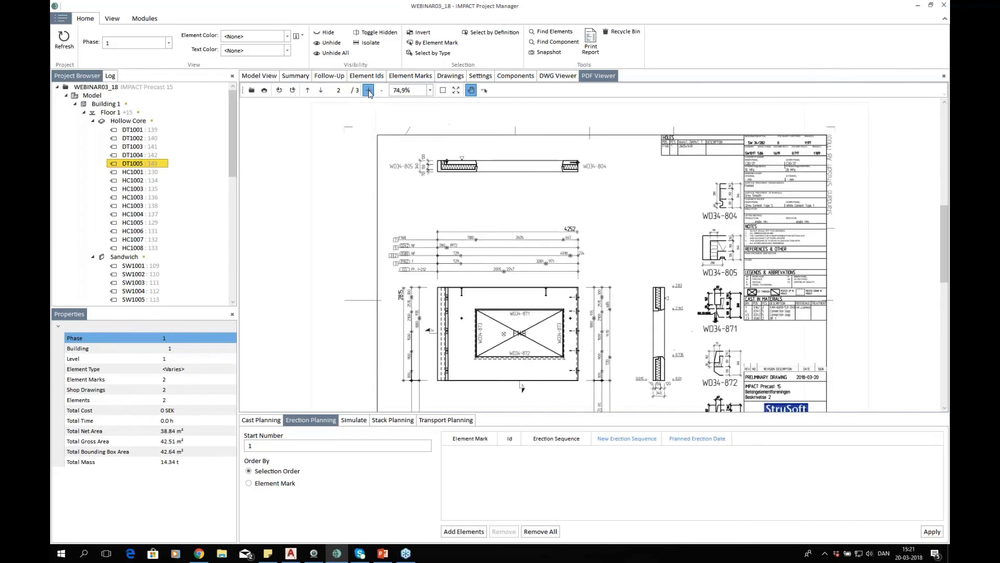
left_click(368, 90)
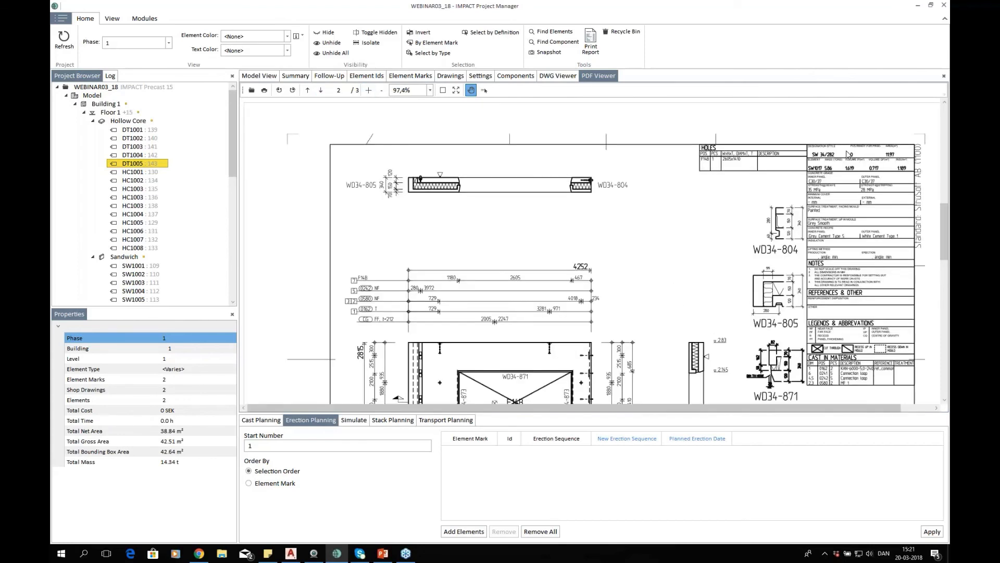
Switch back to the model view and then to the element IDs table
left_click(259, 75)
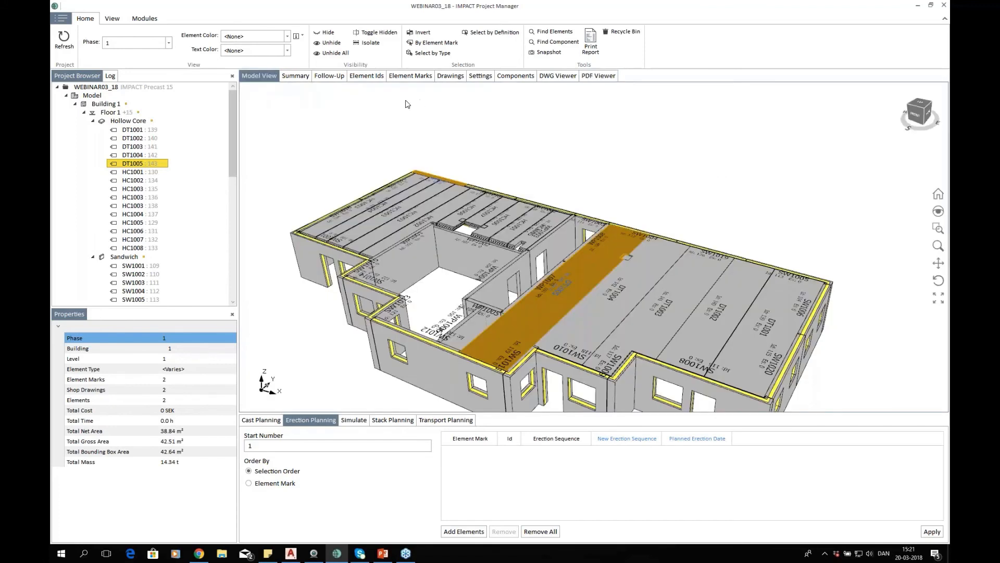
left_click(366, 75)
left_click(576, 220)
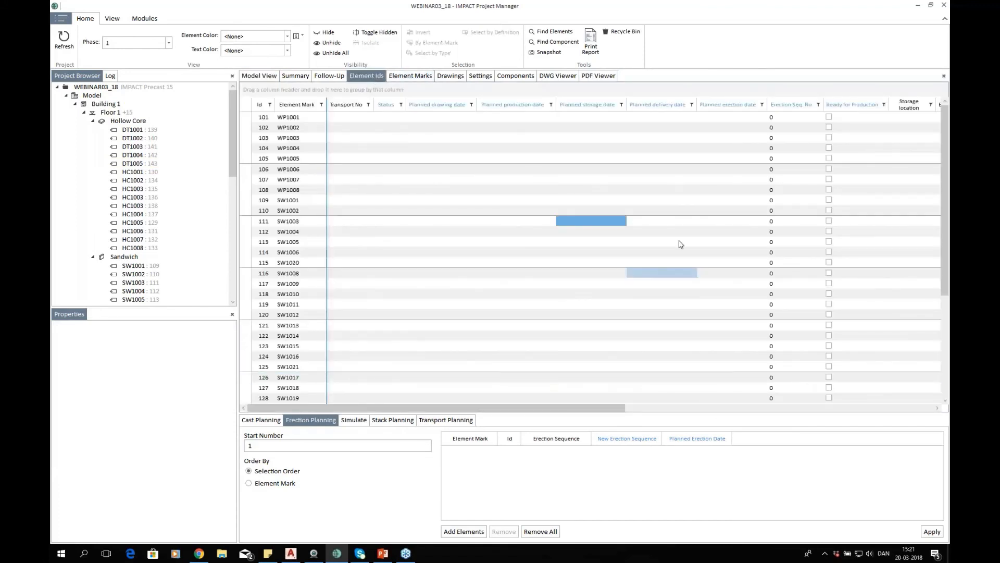
left_click(715, 157)
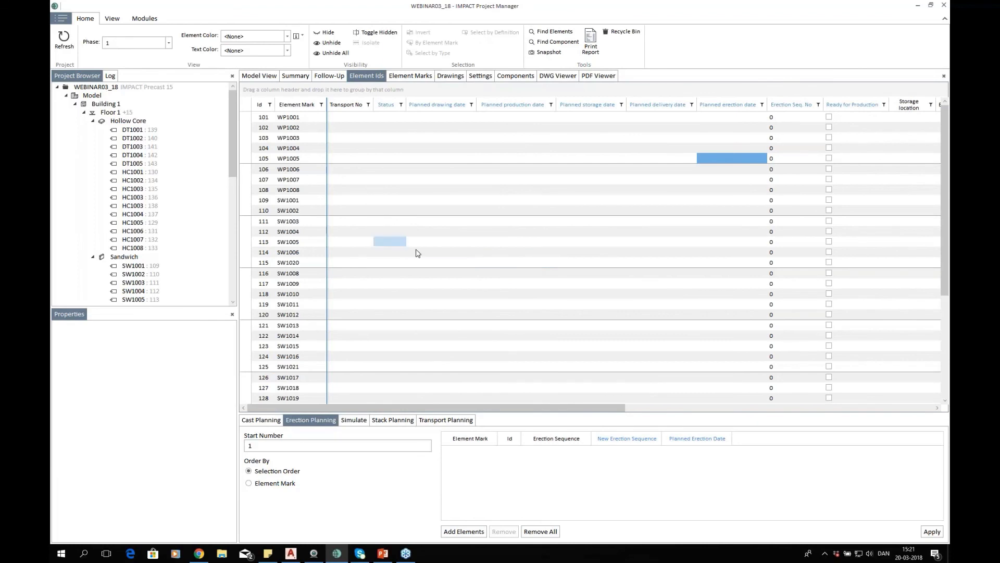
left_click(437, 252)
left_click(662, 179)
left_click(721, 137)
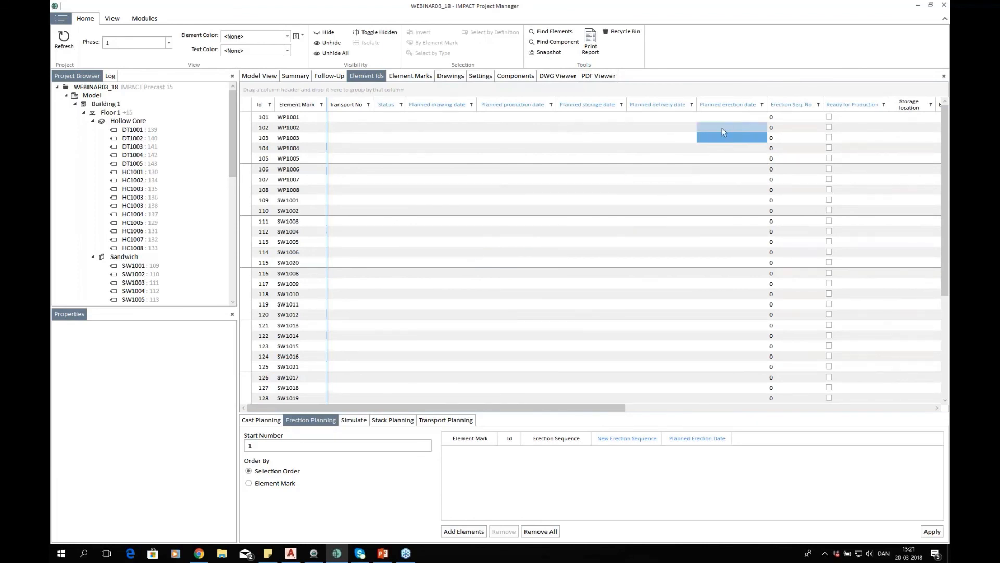
scroll(682, 190, "down", 2)
scroll(687, 193, "up", 2)
Set the planned erection date of the Sandwich wall elements to 2018-06-20 and save the changes
left_click(127, 258)
left_click(367, 76)
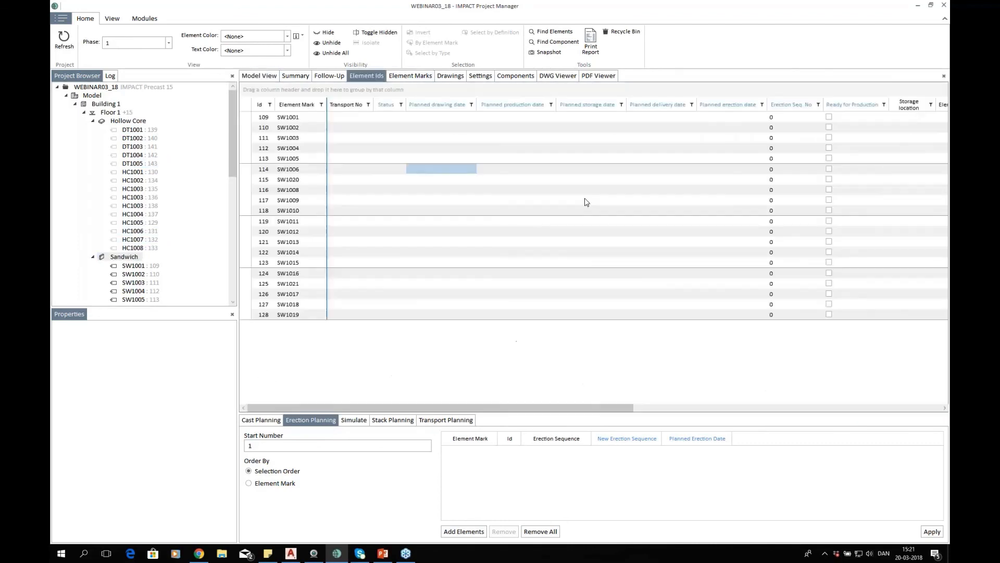
left_click_drag(734, 117, 715, 316)
right_click(716, 315)
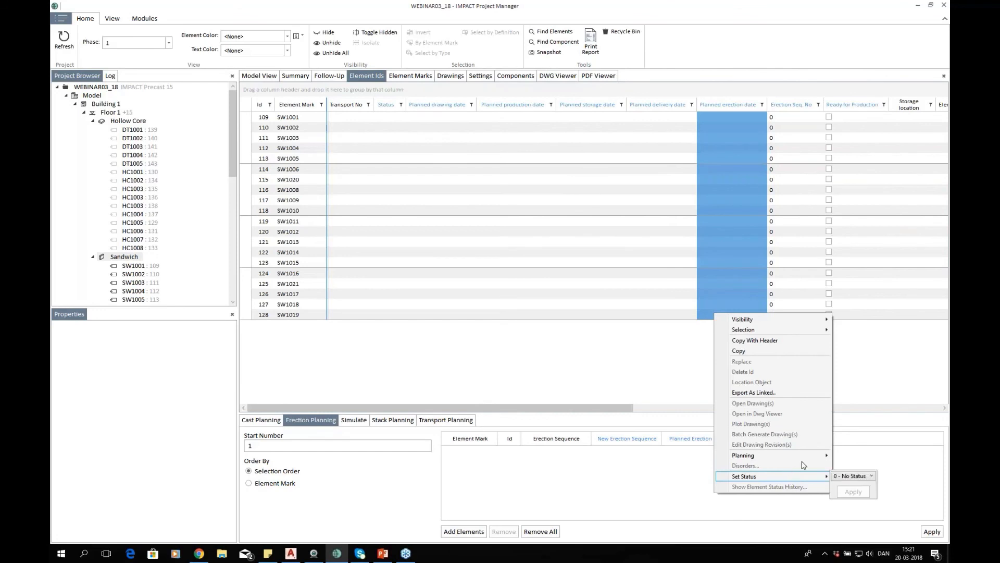
mouse_move(813, 456)
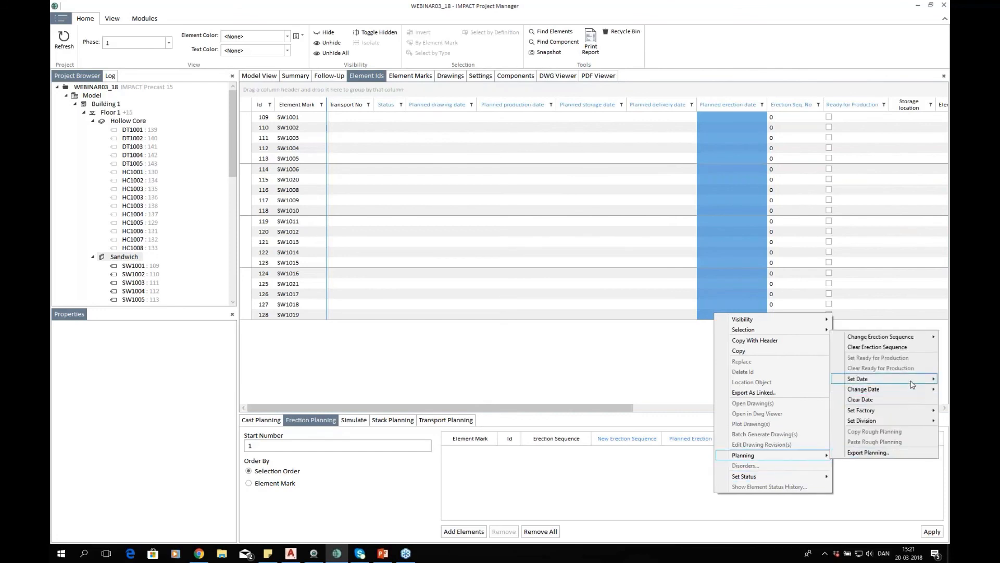
mouse_move(911, 384)
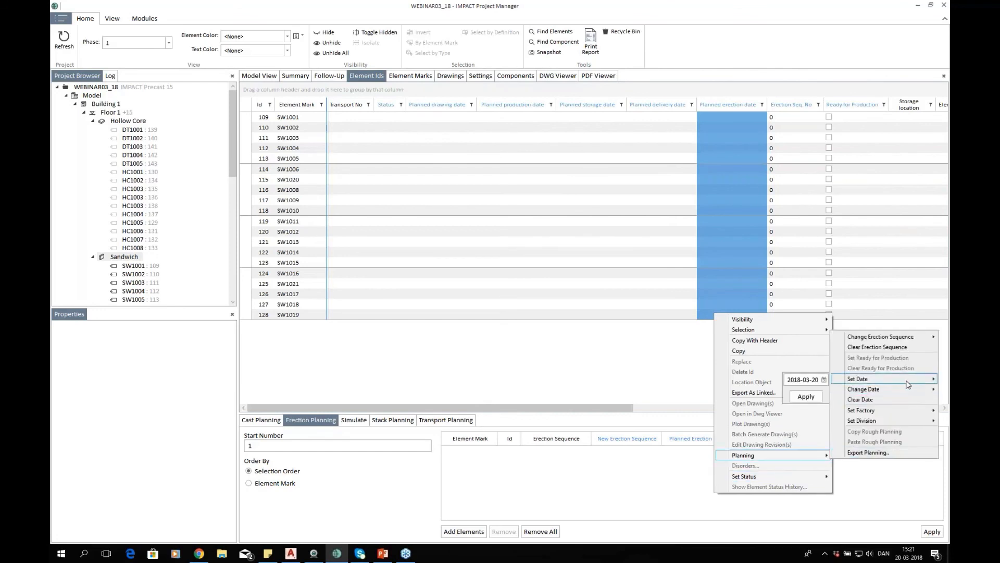
left_click(824, 380)
left_click(865, 393)
left_click(865, 392)
left_click(865, 393)
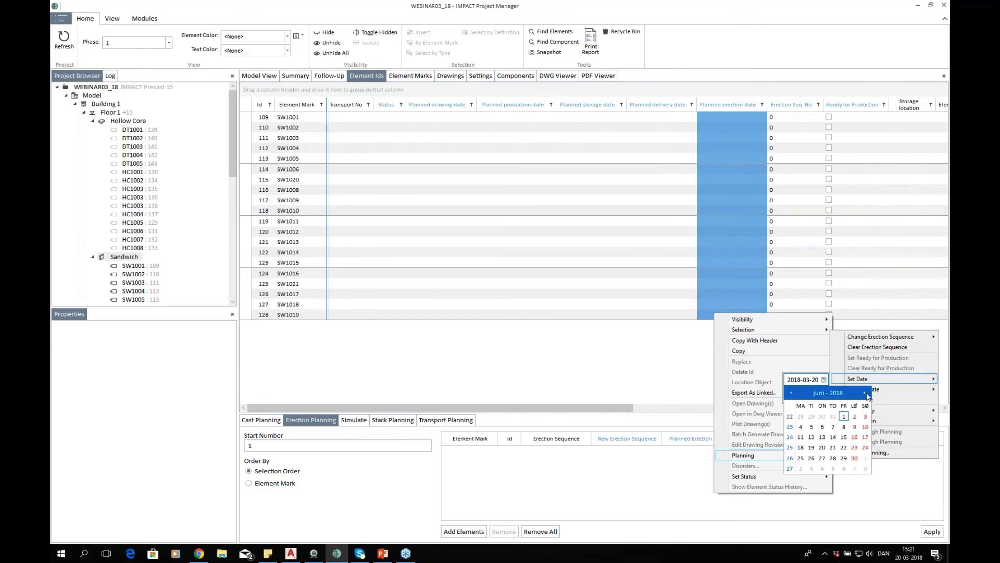
left_click(822, 447)
left_click(816, 399)
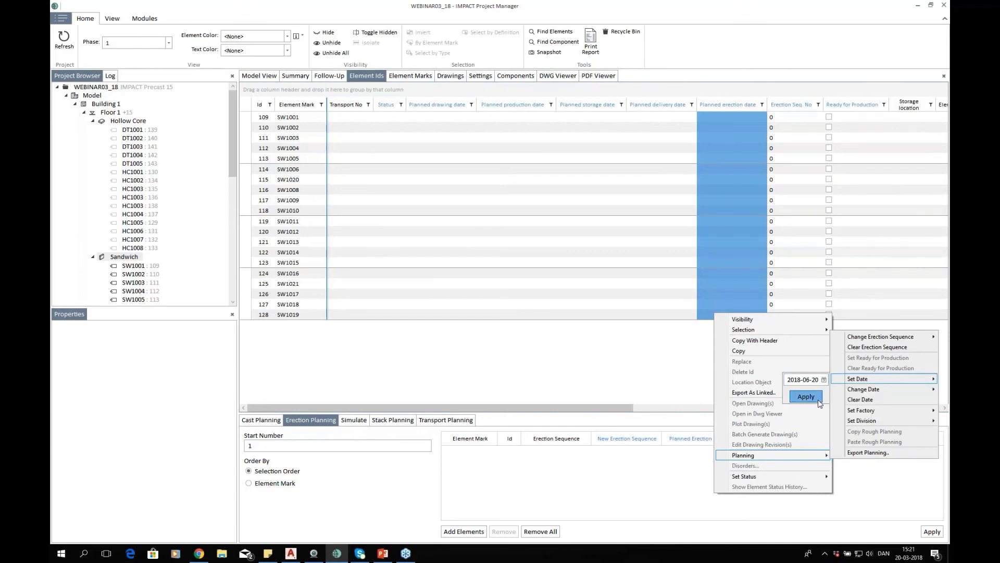
left_click(275, 93)
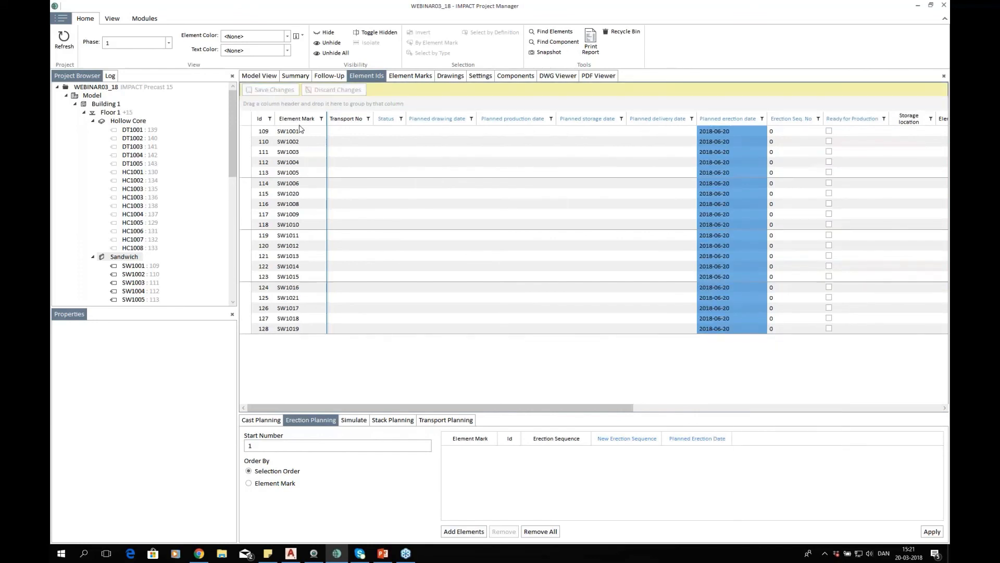
Set the planned erection date of the Wall elements WP1001 to WP1008 to 2018-06-20
left_click_drag(232, 145, 228, 234)
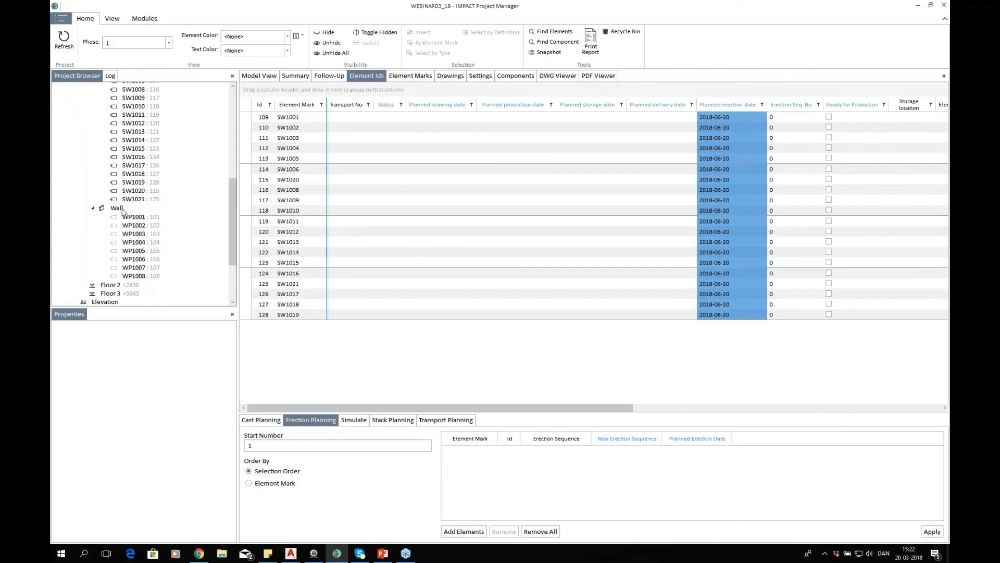
left_click(119, 207)
left_click(366, 75)
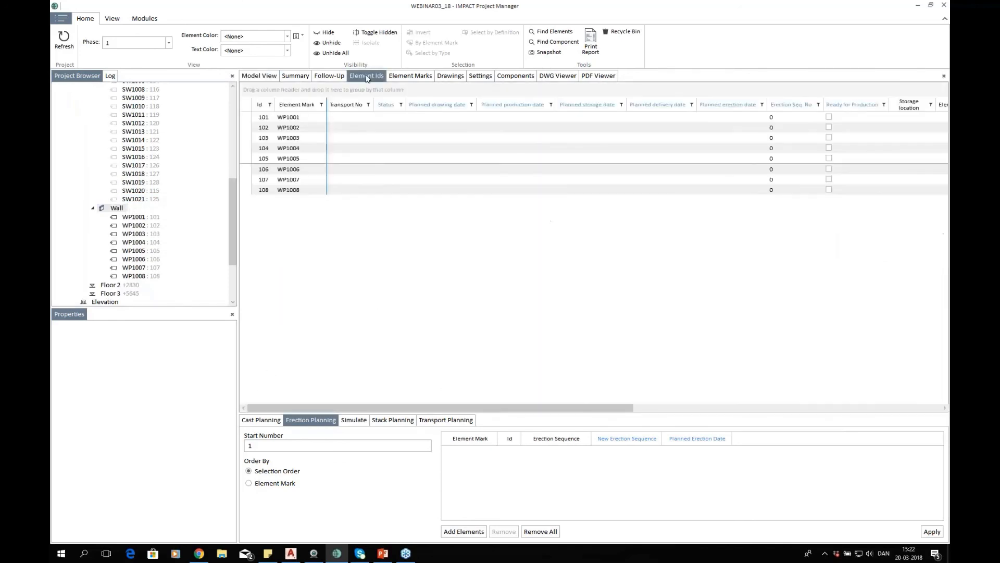
left_click_drag(740, 123, 732, 191)
right_click(732, 192)
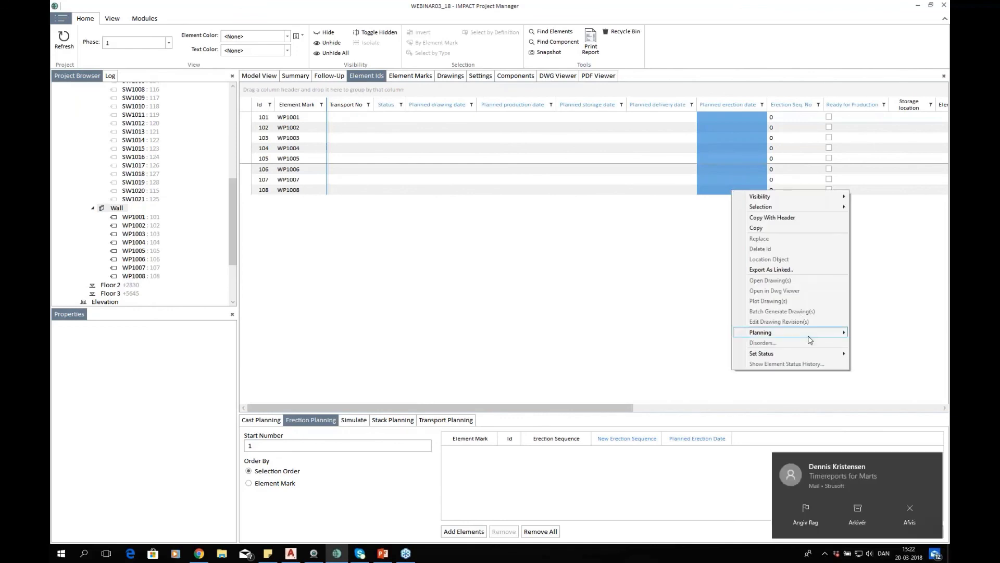
mouse_move(784, 333)
mouse_move(680, 375)
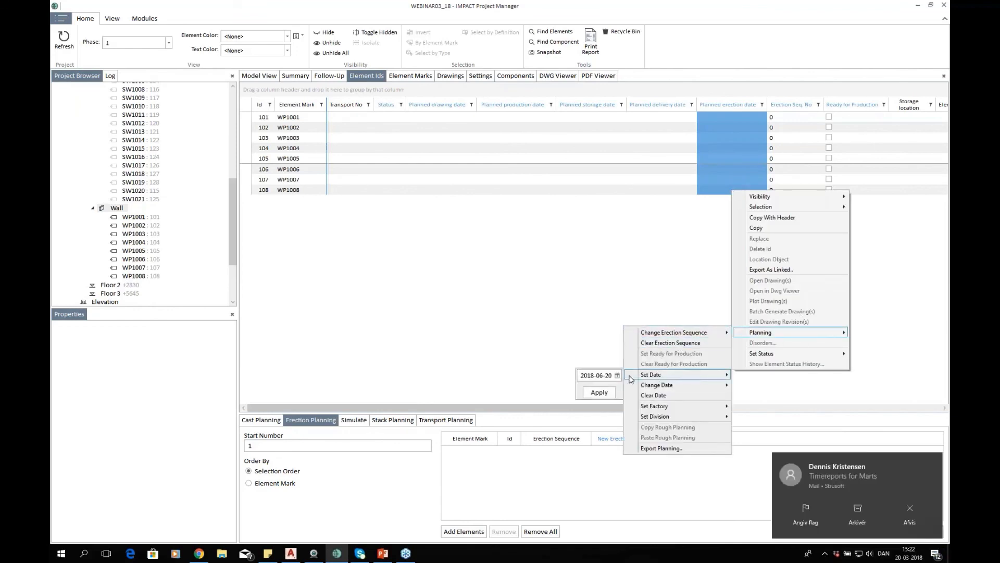
left_click(599, 392)
Set the planned erection date of the hollow core and DT floor elements to 2018-06-21 and save the changes
left_click_drag(229, 217, 229, 116)
left_click(125, 121)
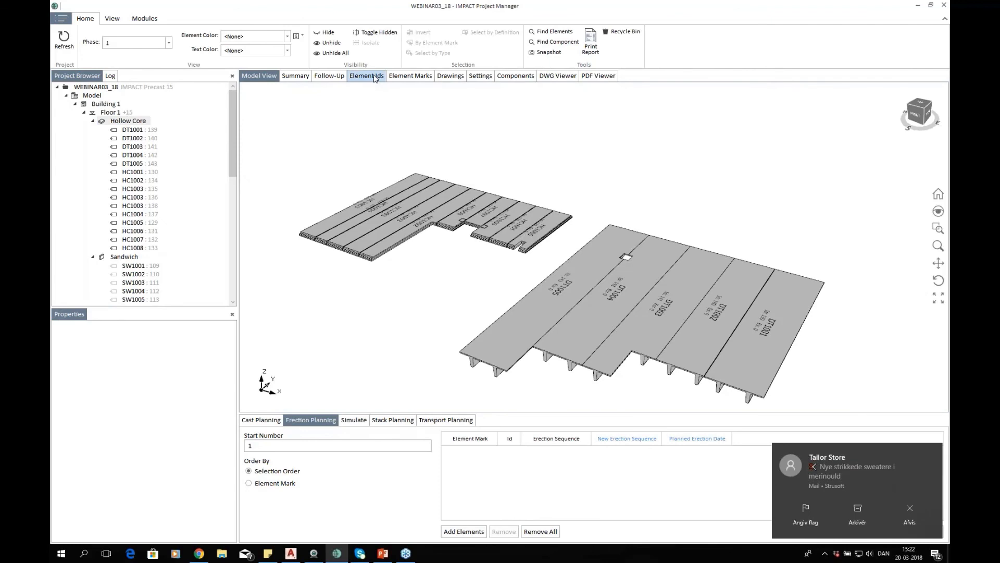
left_click(374, 77)
left_click(736, 118)
left_click_drag(736, 122, 726, 208)
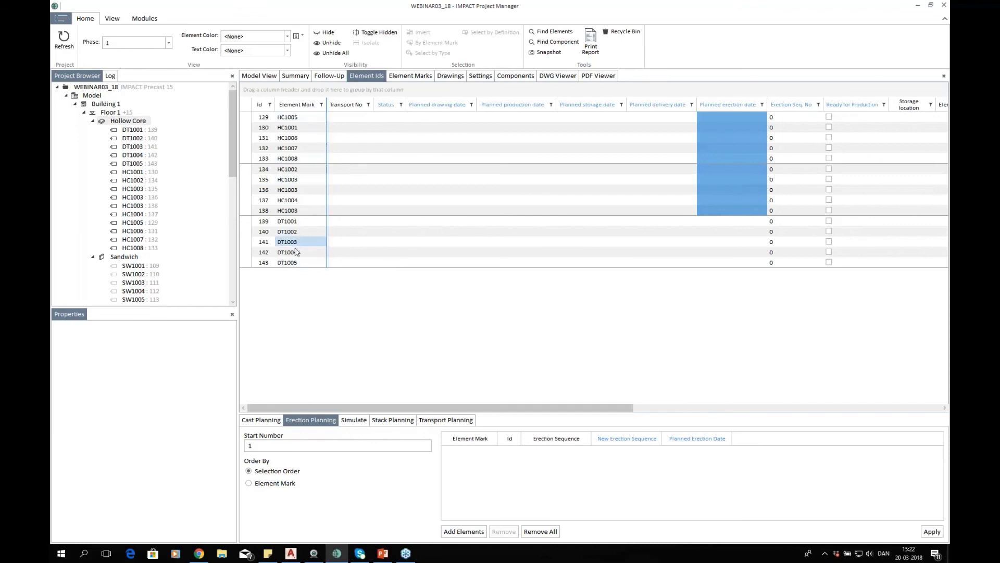
left_click(710, 241)
left_click_drag(726, 118, 723, 263)
right_click(724, 264)
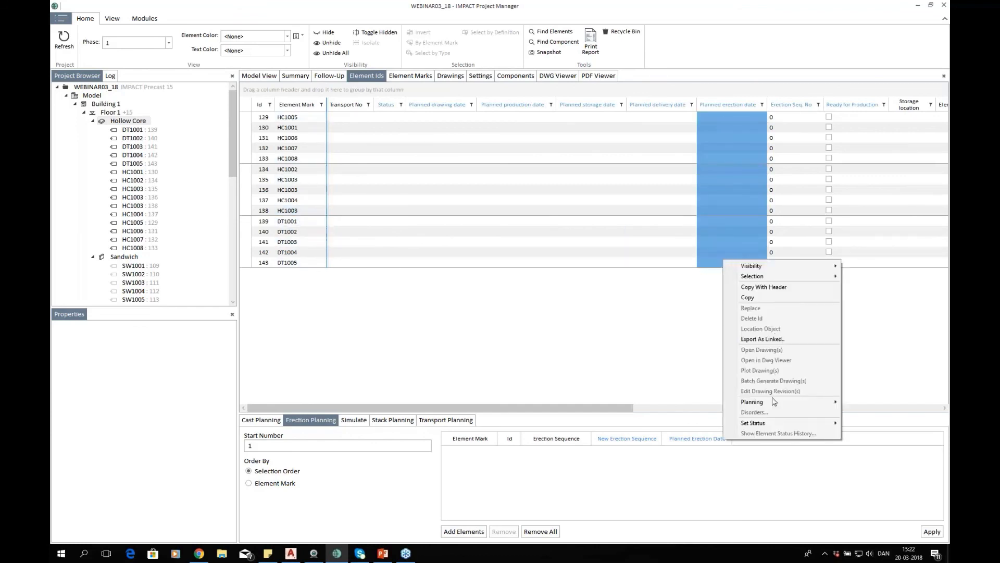
mouse_move(771, 404)
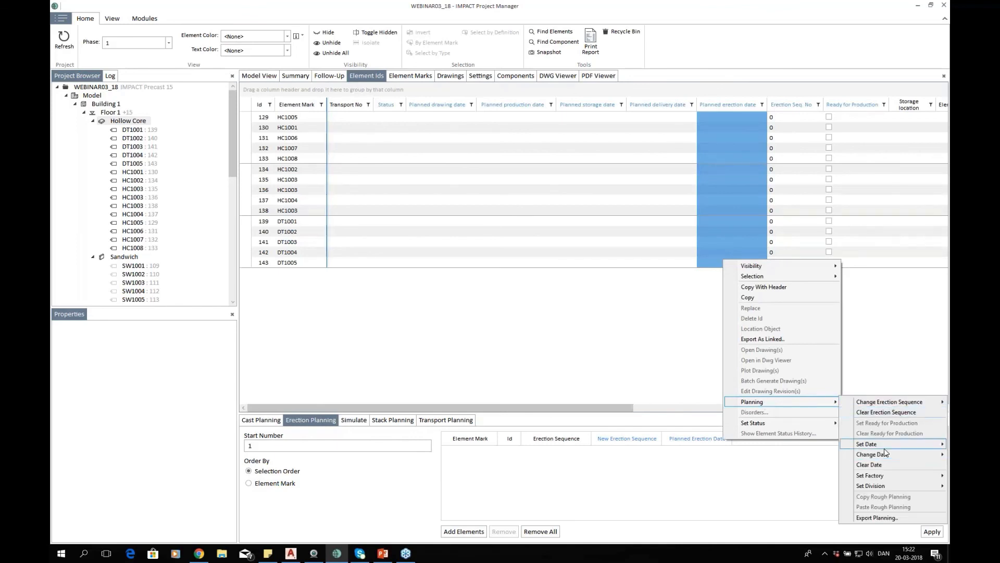
mouse_move(884, 447)
left_click(833, 444)
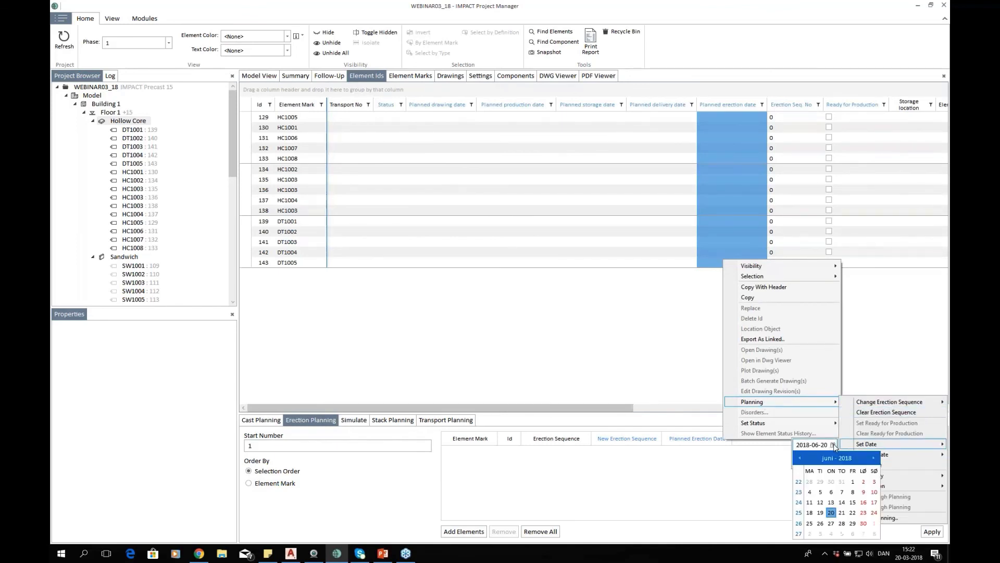
left_click(842, 512)
left_click(815, 462)
left_click(274, 89)
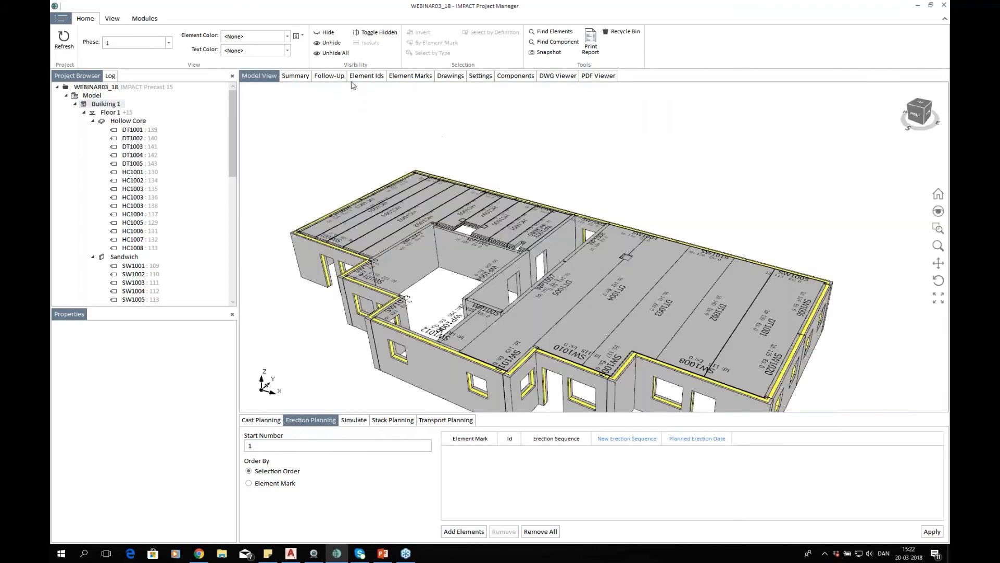
Set every element's planned delivery date to one day before its planned erection date and save the changes
left_click(366, 76)
scroll(765, 220, "down", 1)
scroll(781, 218, "up", 5)
scroll(752, 204, "down", 5)
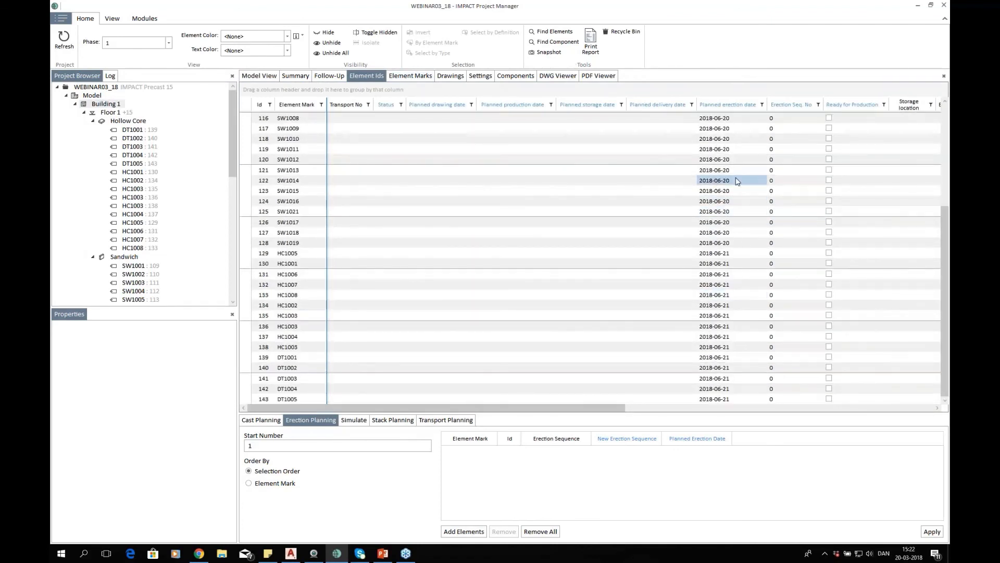
scroll(737, 181, "up", 5)
left_click_drag(686, 118, 682, 453)
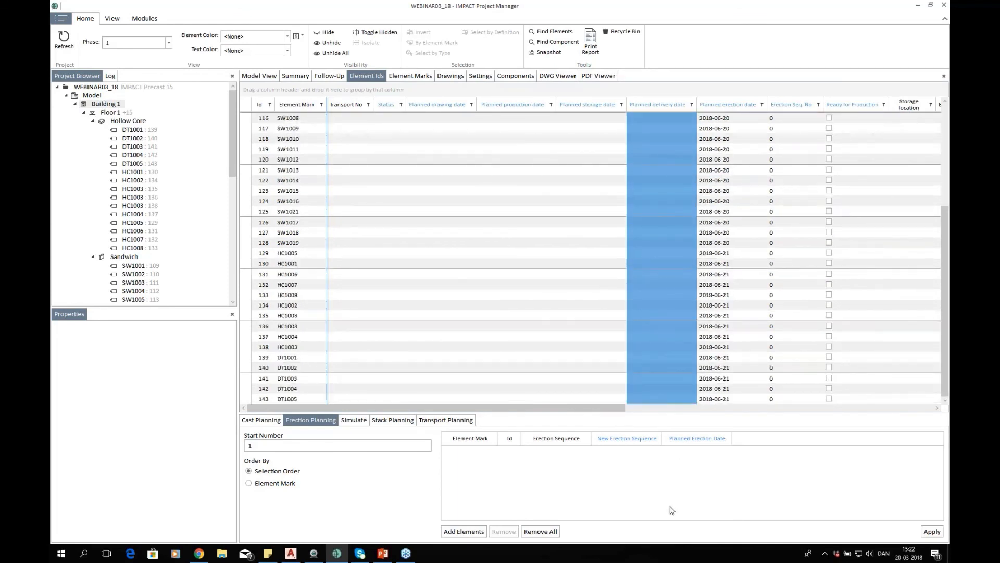
scroll(664, 293, "up", 5)
scroll(664, 291, "down", 5)
right_click(676, 218)
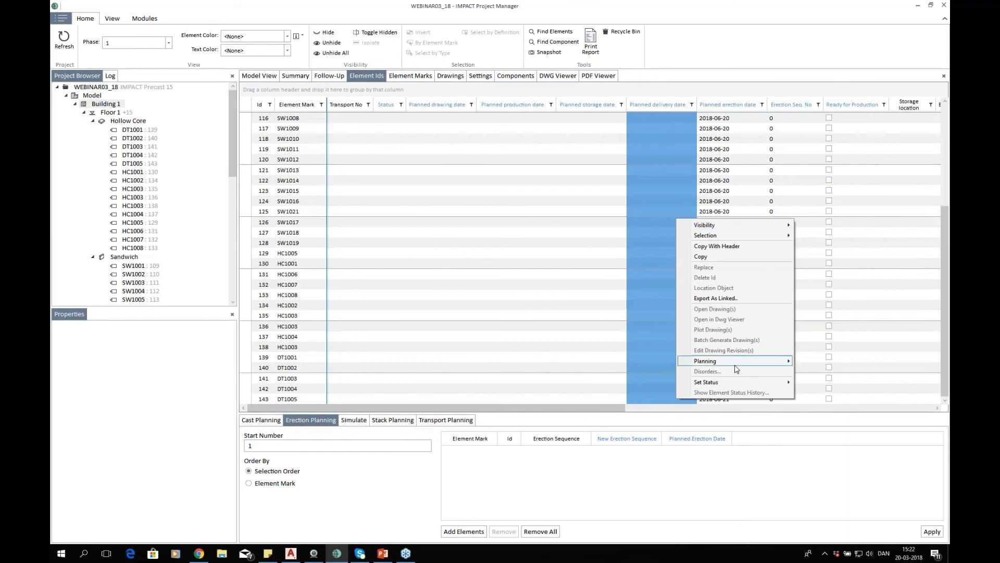
mouse_move(736, 363)
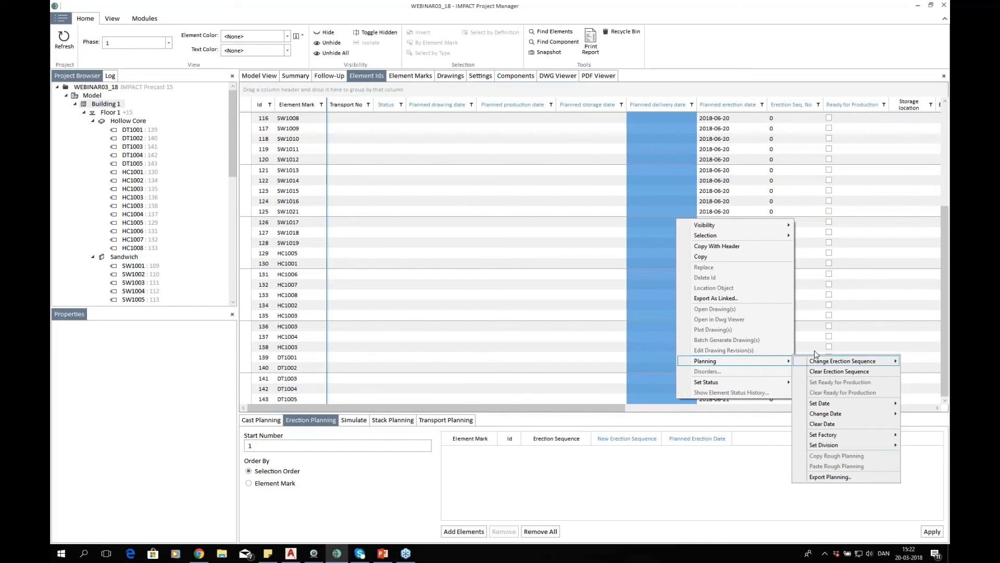
mouse_move(850, 417)
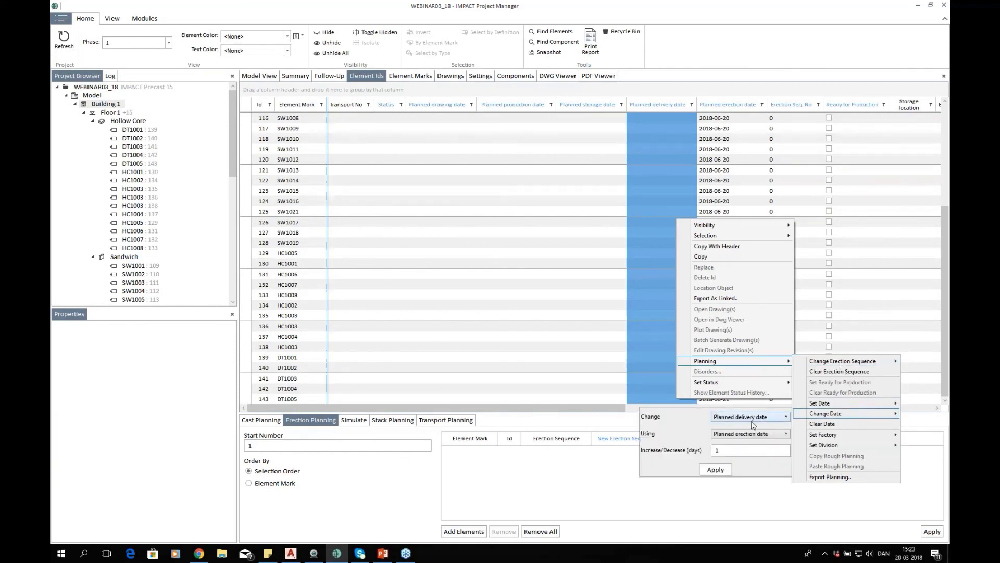
left_click(742, 446)
left_click(717, 469)
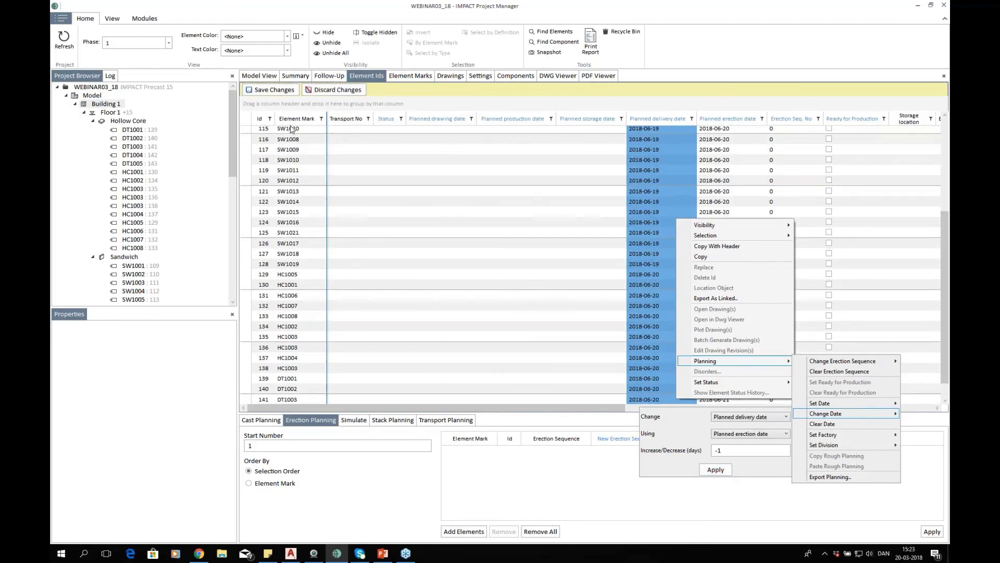
left_click(276, 91)
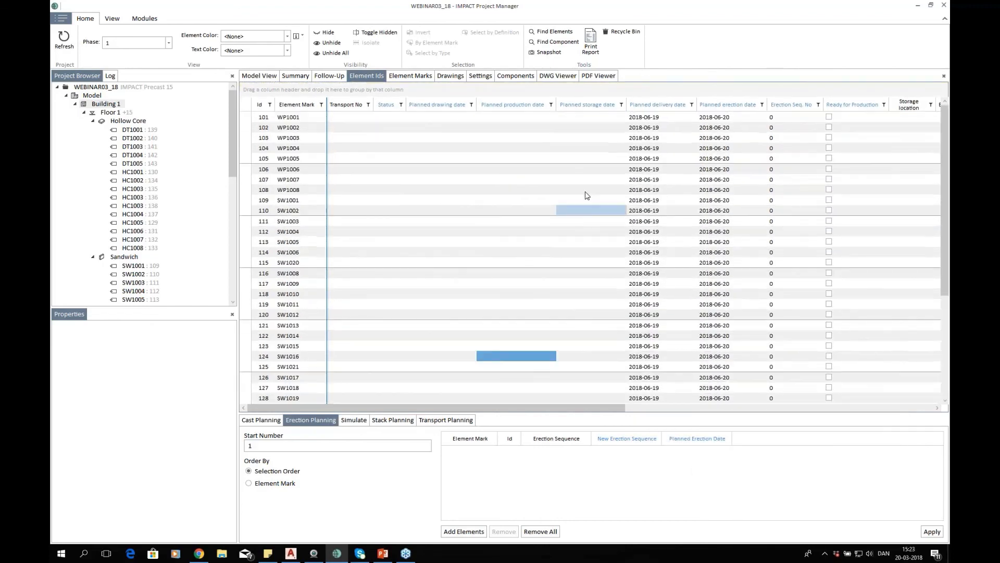
Set every element's planned storage date to one day before its planned delivery date (-1 days) and save the changes
scroll(633, 156, "down", 5)
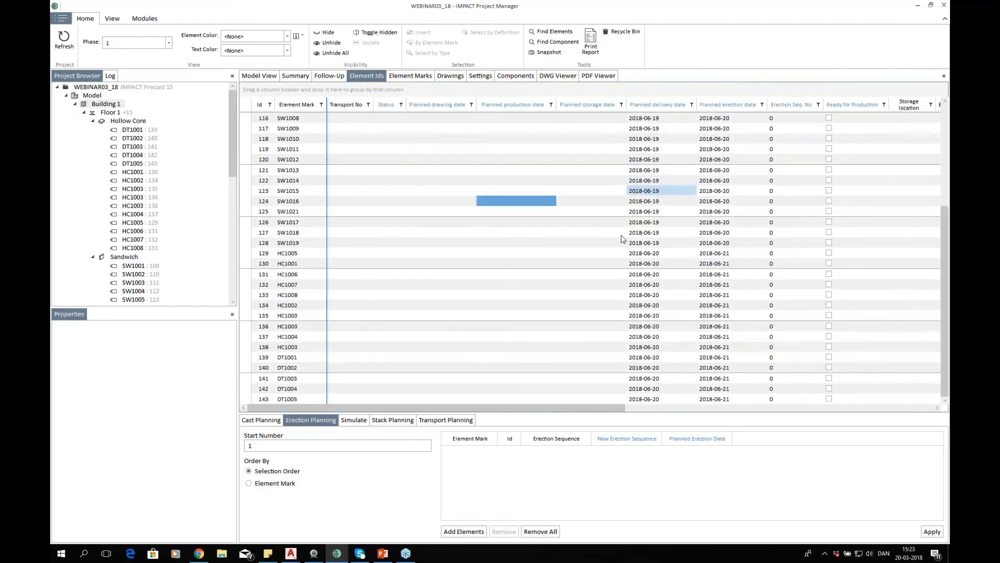
scroll(659, 305, "up", 5)
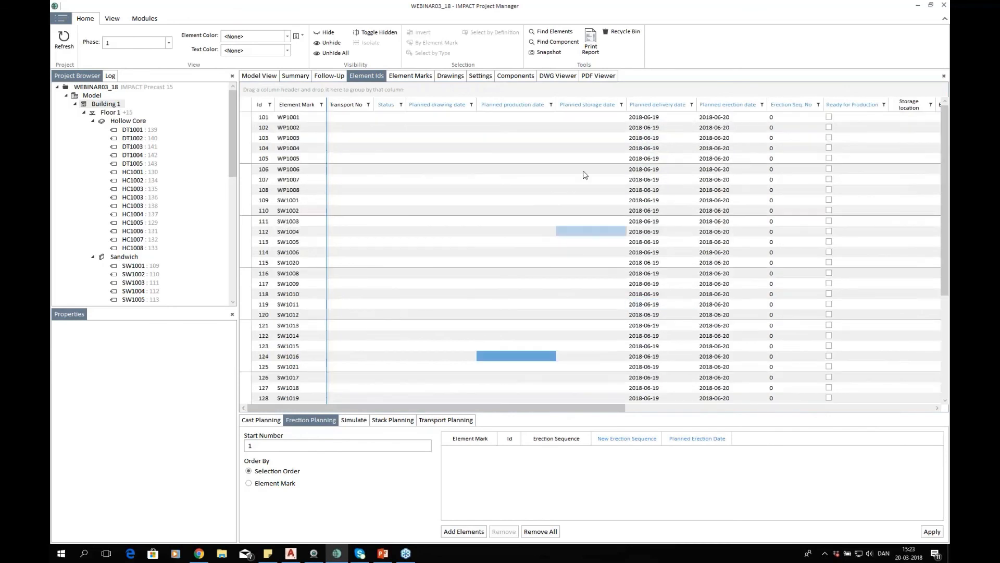
left_click(608, 118)
left_click_drag(577, 361, 592, 416)
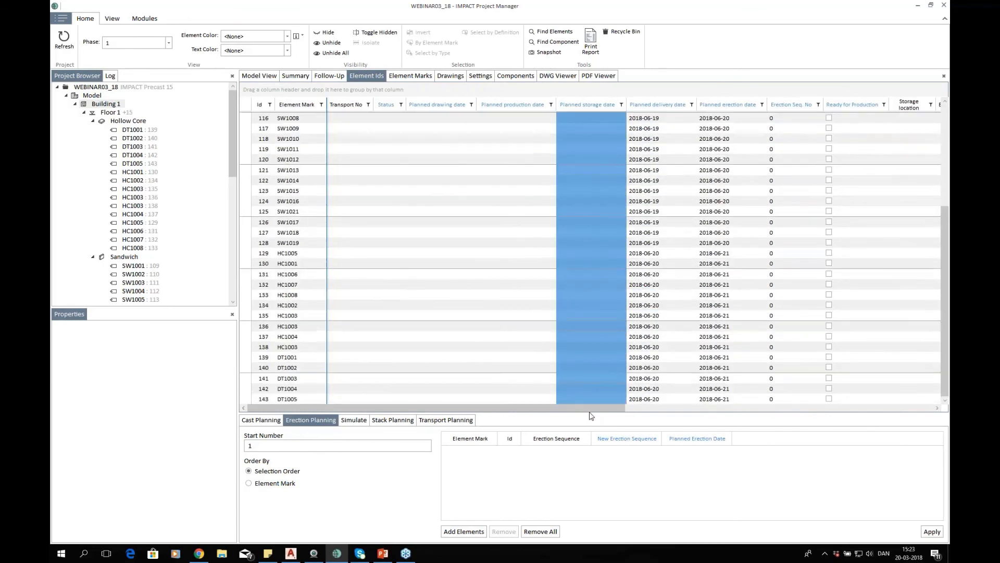
right_click(599, 257)
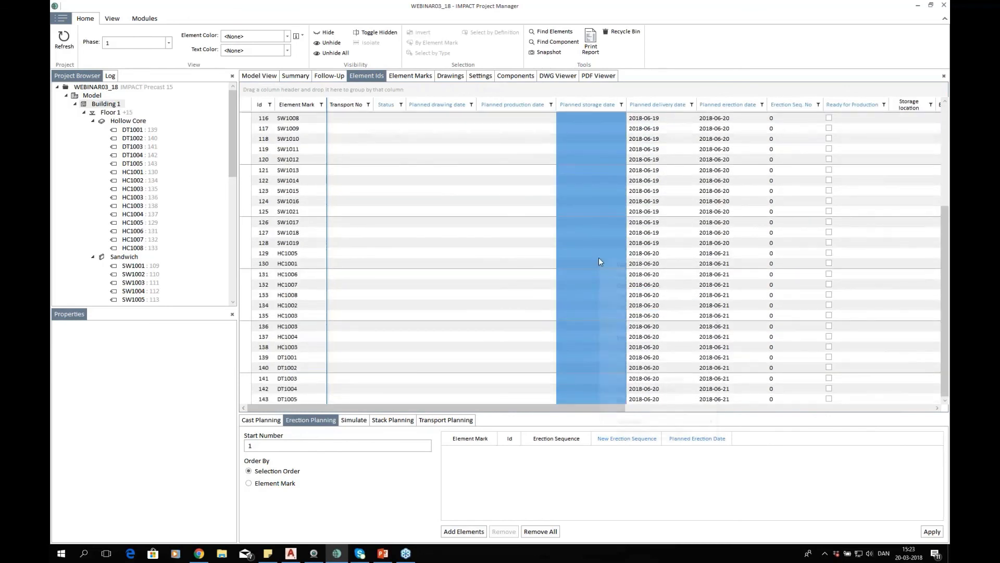
mouse_move(670, 401)
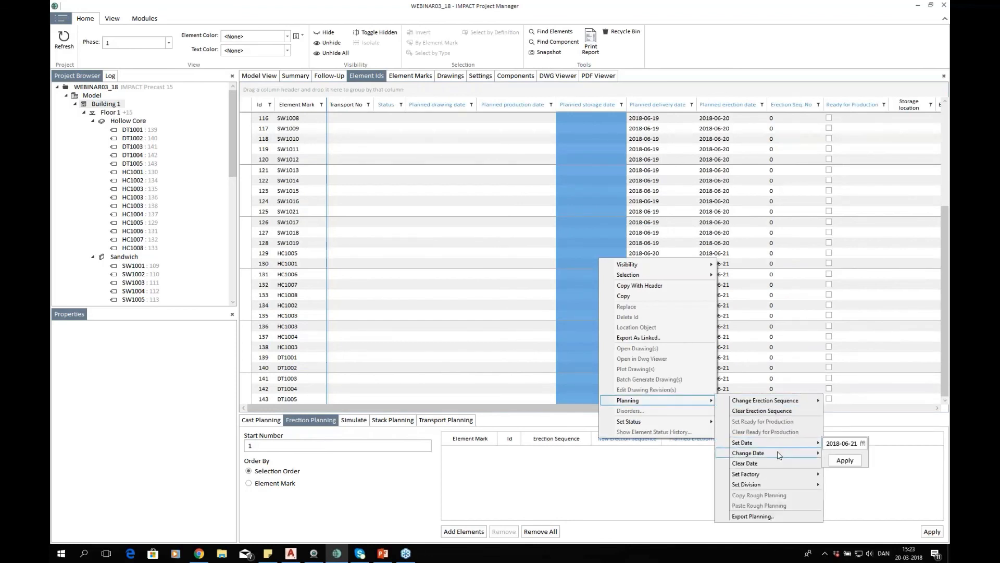
mouse_move(777, 453)
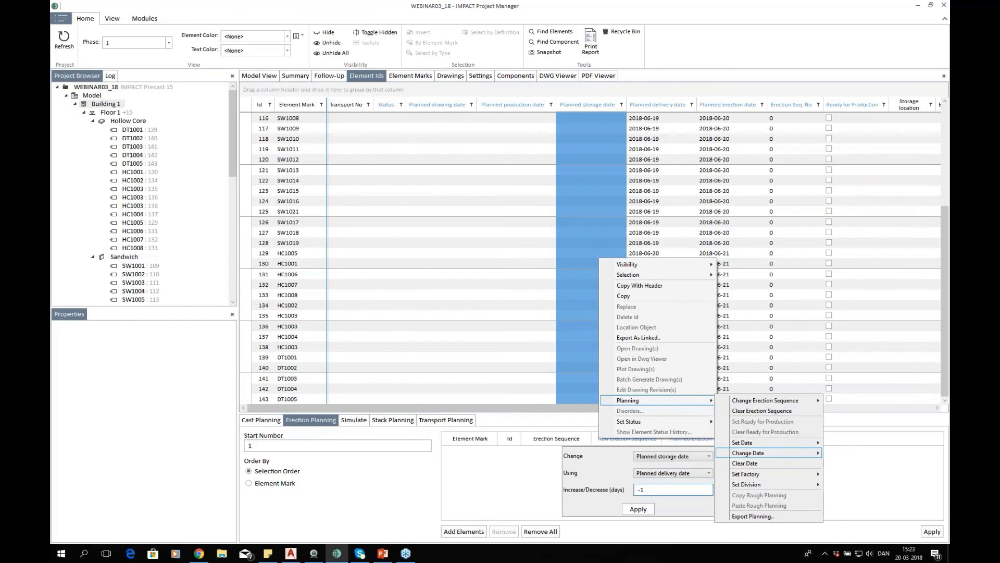
left_click(666, 490)
type("-1")
left_click(638, 508)
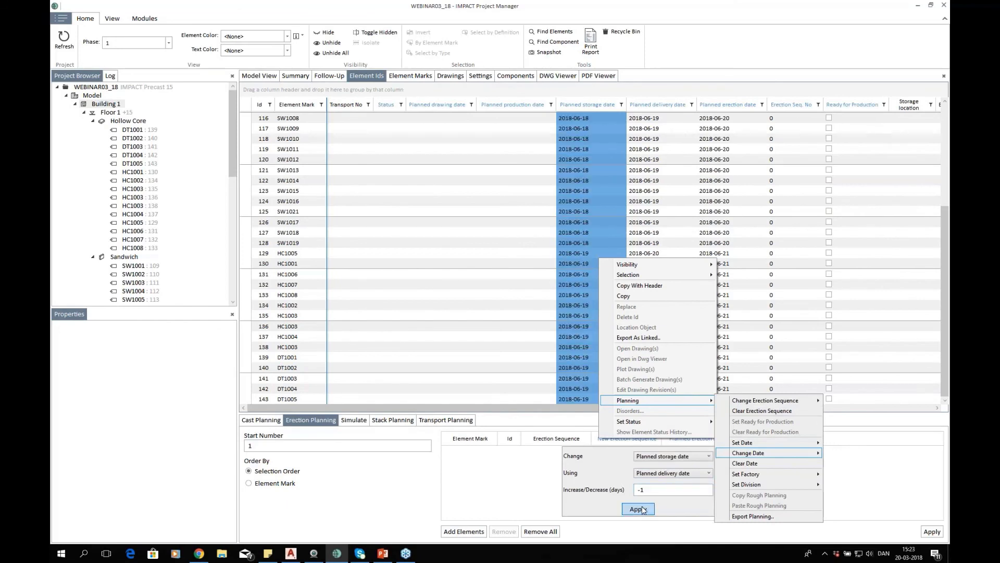
left_click(285, 92)
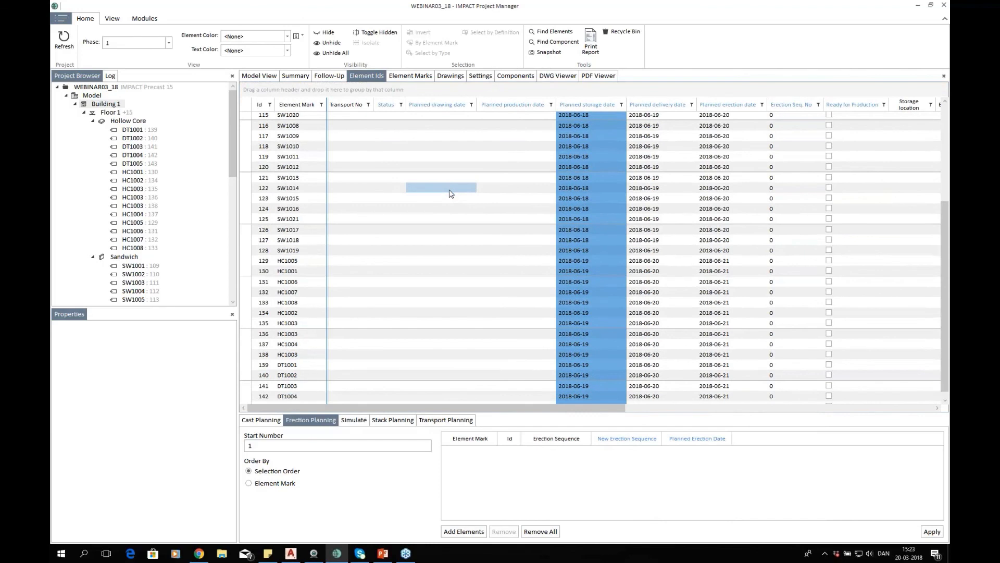
left_click(526, 219)
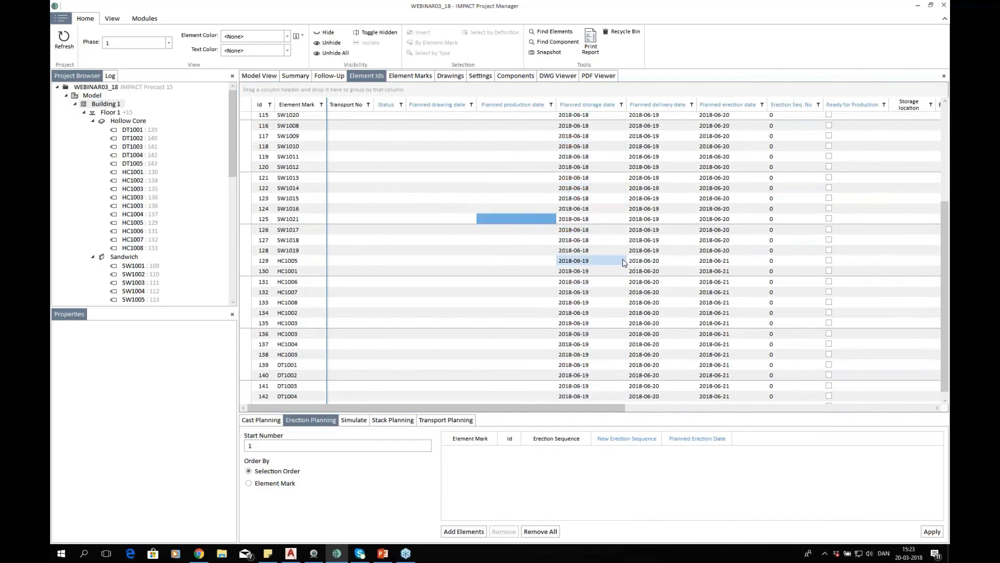
Set every element's planned production date to 10 days before its planned storage date (-10 days)
scroll(624, 262, "up", 5)
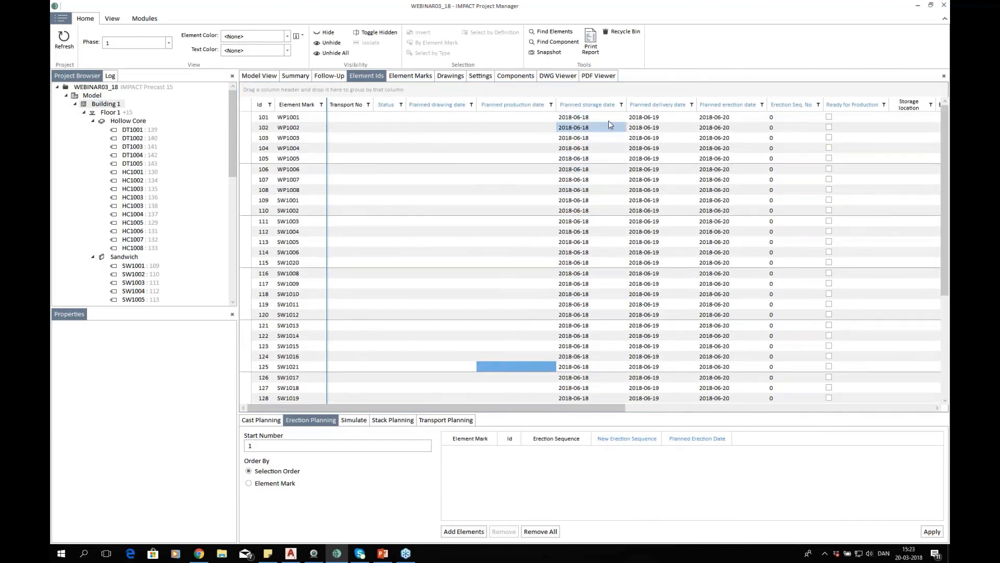
scroll(598, 179, "down", 5)
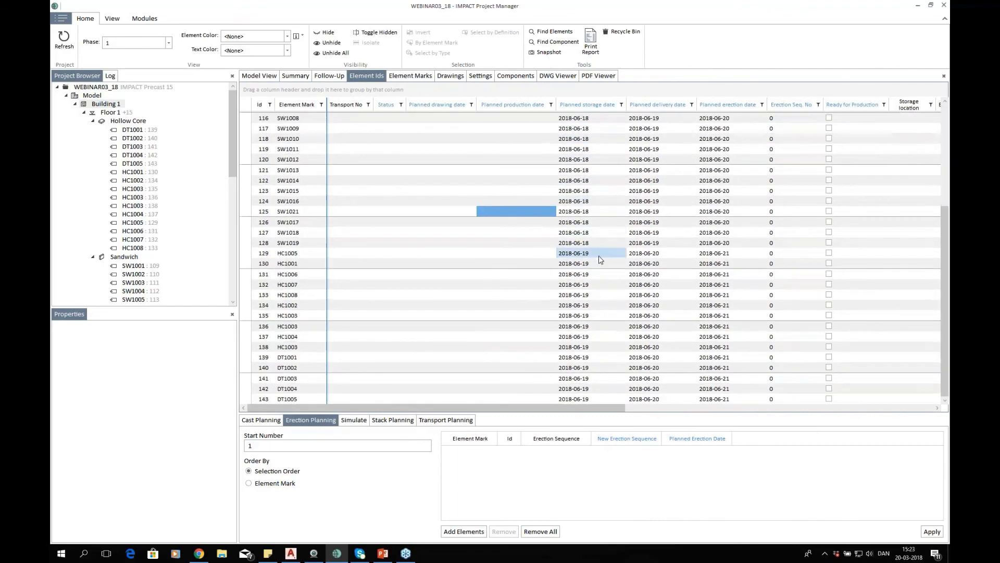
scroll(600, 259, "up", 5)
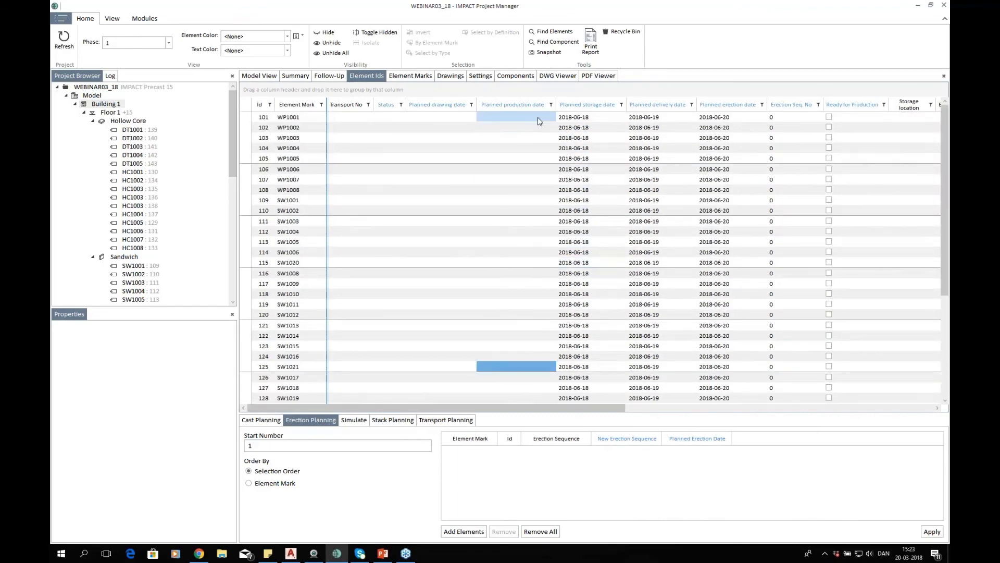
left_click(538, 121)
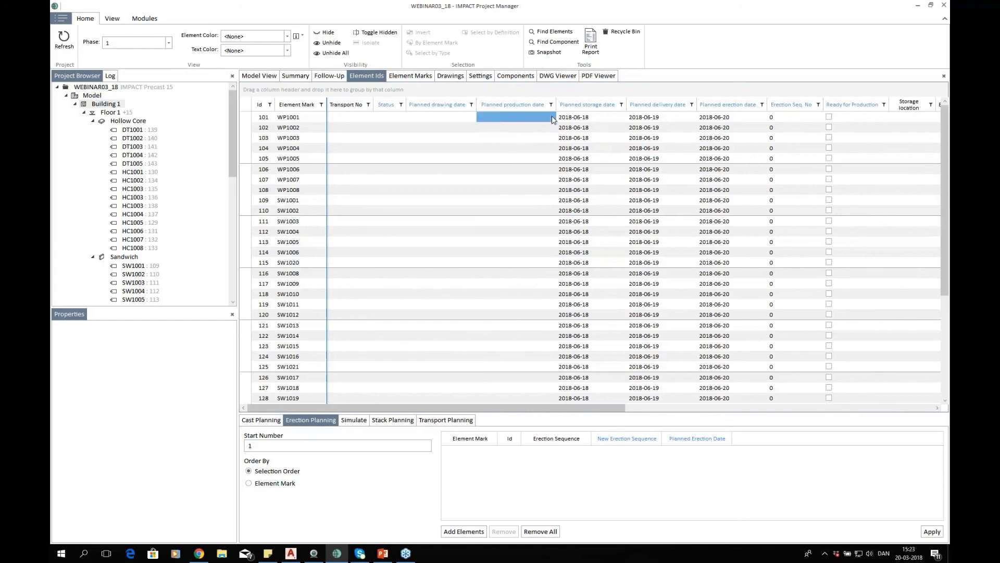
left_click_drag(541, 113, 534, 432)
right_click(511, 260)
mouse_move(571, 404)
mouse_move(713, 448)
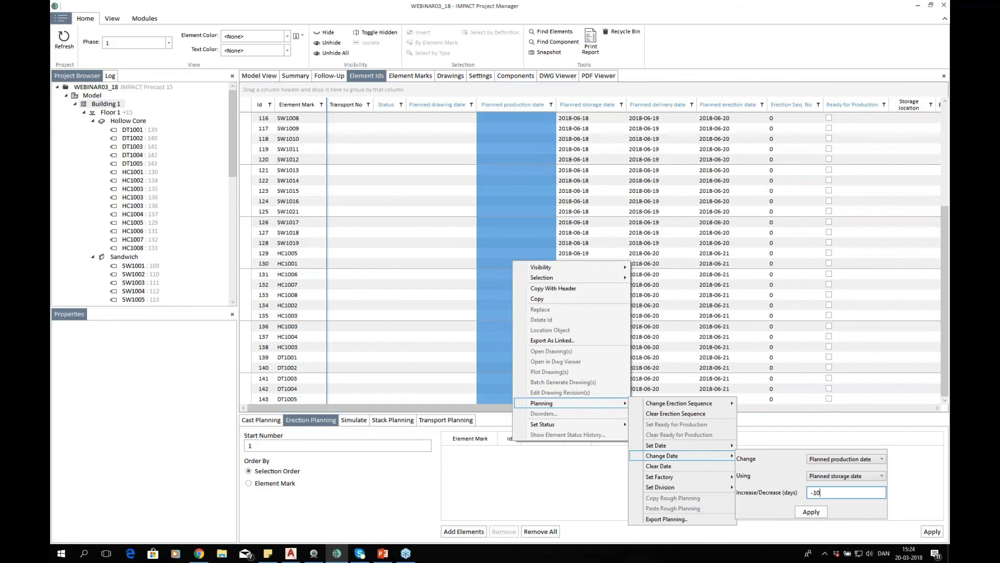
left_click(811, 511)
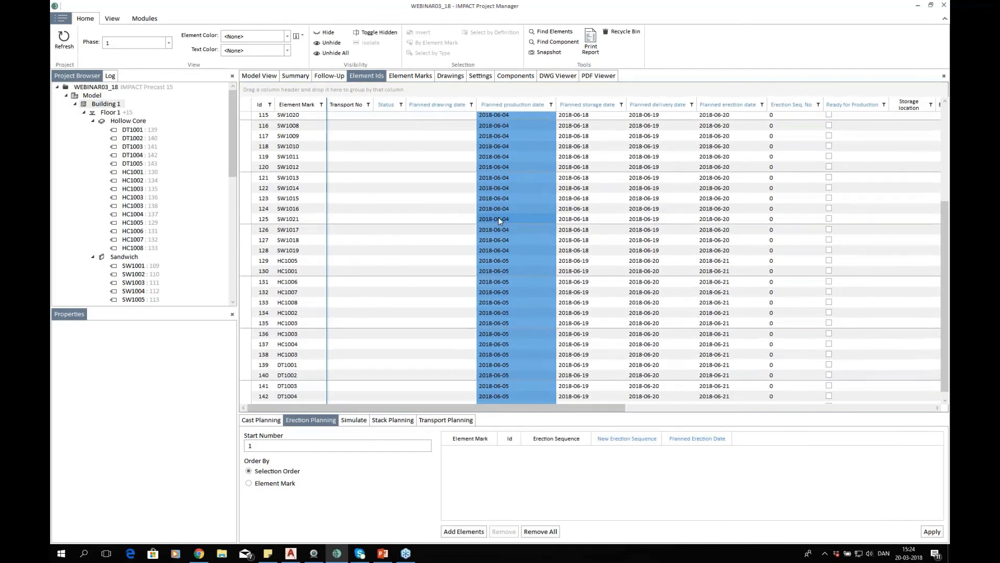
left_click(526, 282)
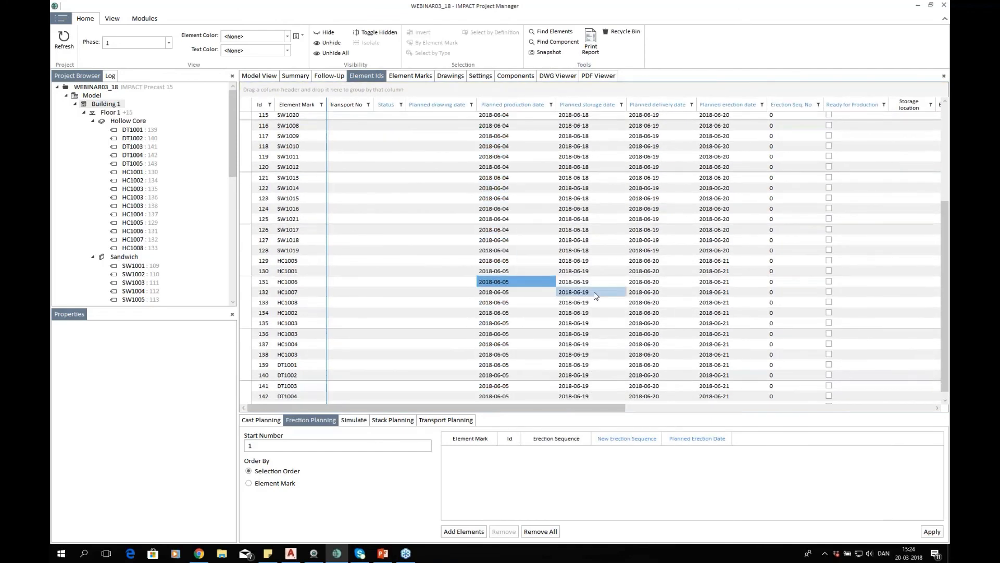
Set every element's planned drawing date to 10 days before its planned production date (-10 days) and save the changes
scroll(596, 295, "up", 5)
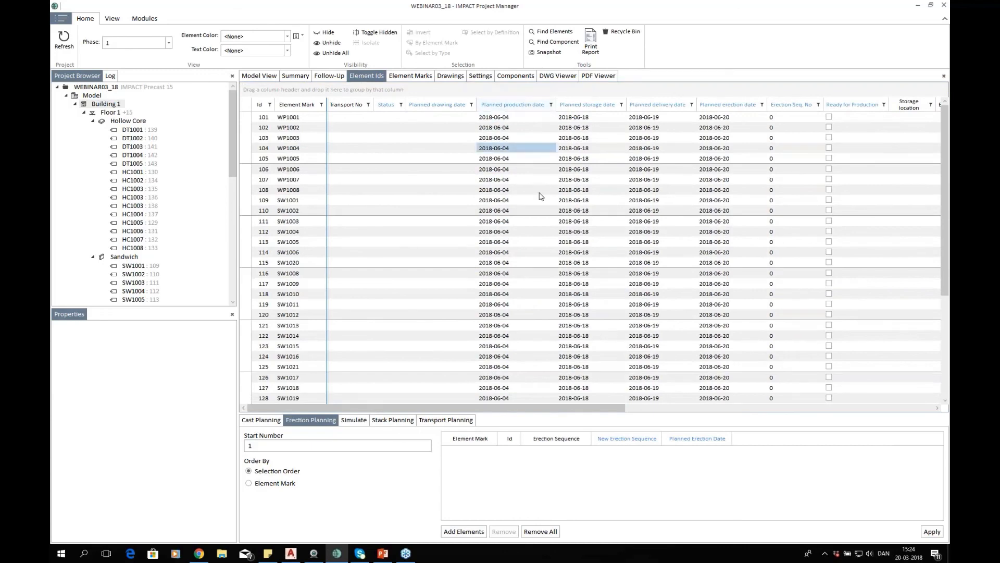
scroll(536, 280, "down", 5)
scroll(468, 276, "up", 5)
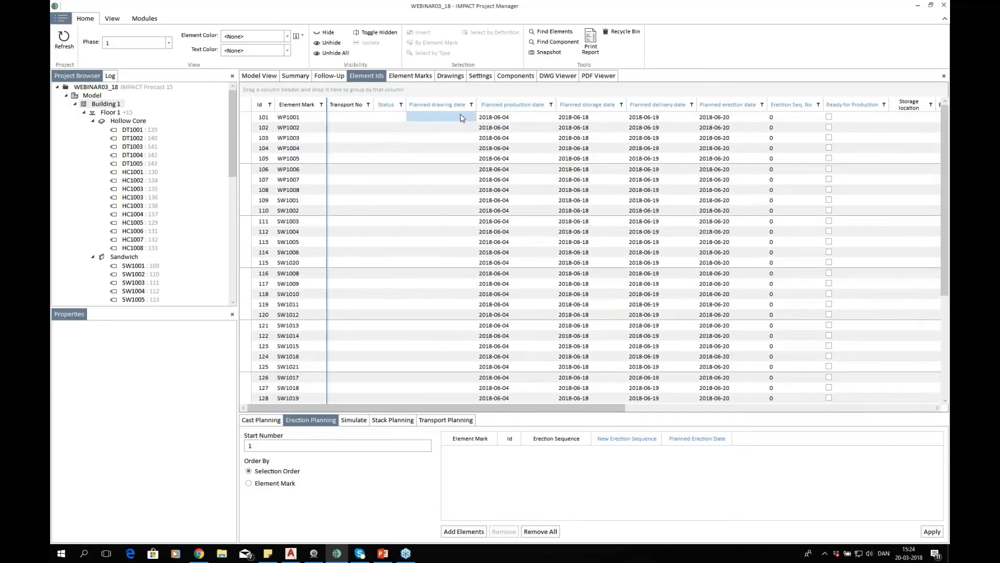
left_click_drag(461, 118, 473, 410)
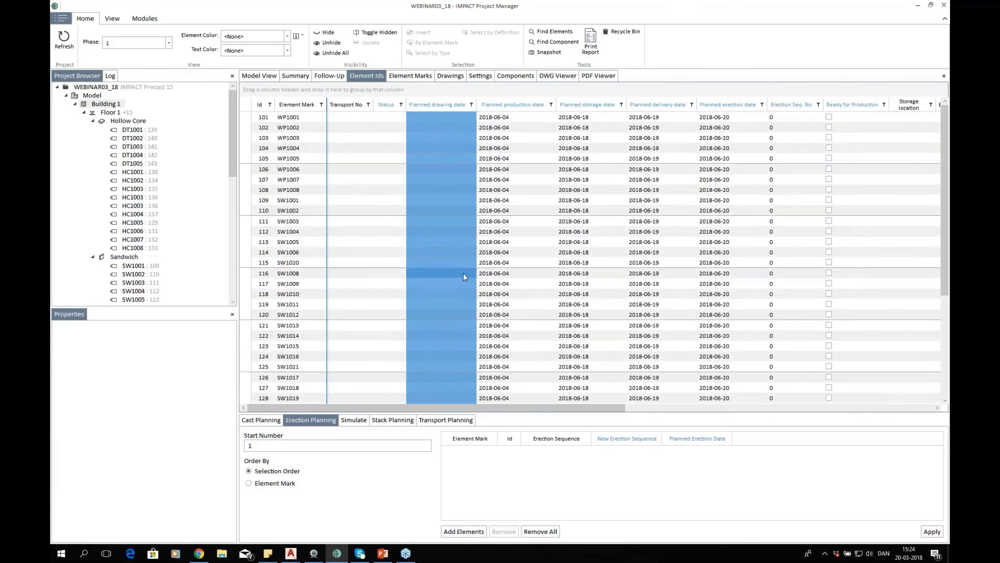
scroll(464, 277, "up", 5)
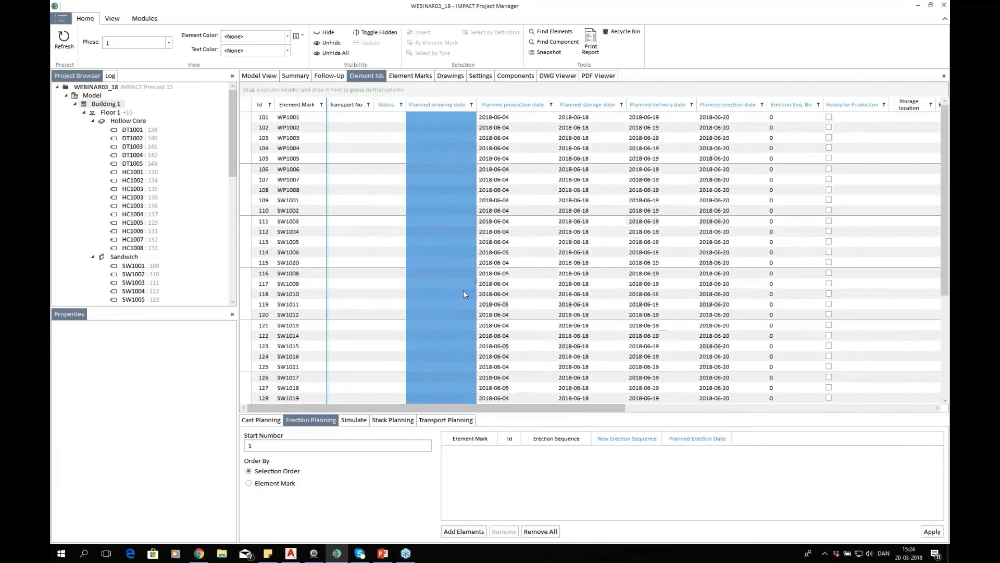
right_click(446, 176)
mouse_move(500, 318)
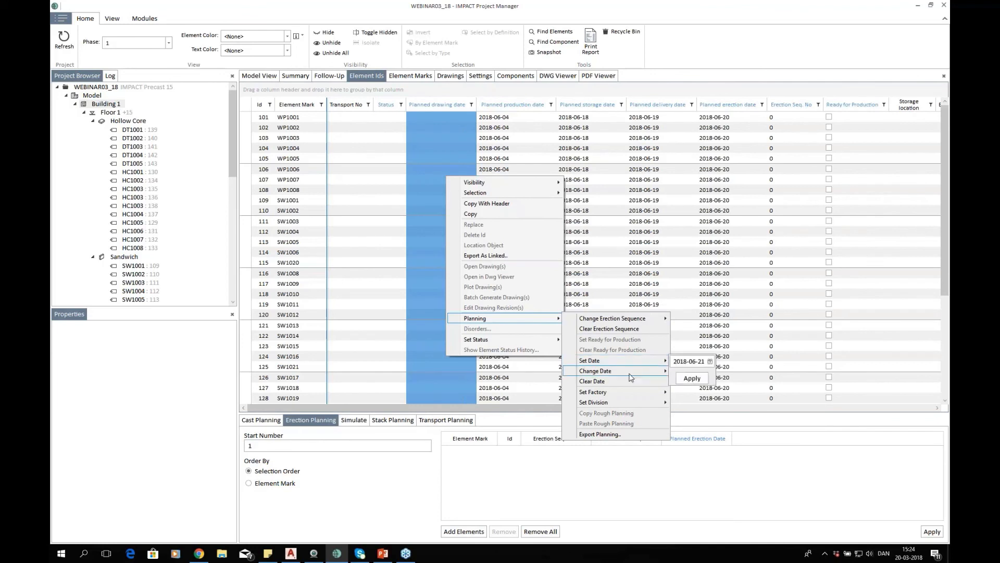
mouse_move(635, 371)
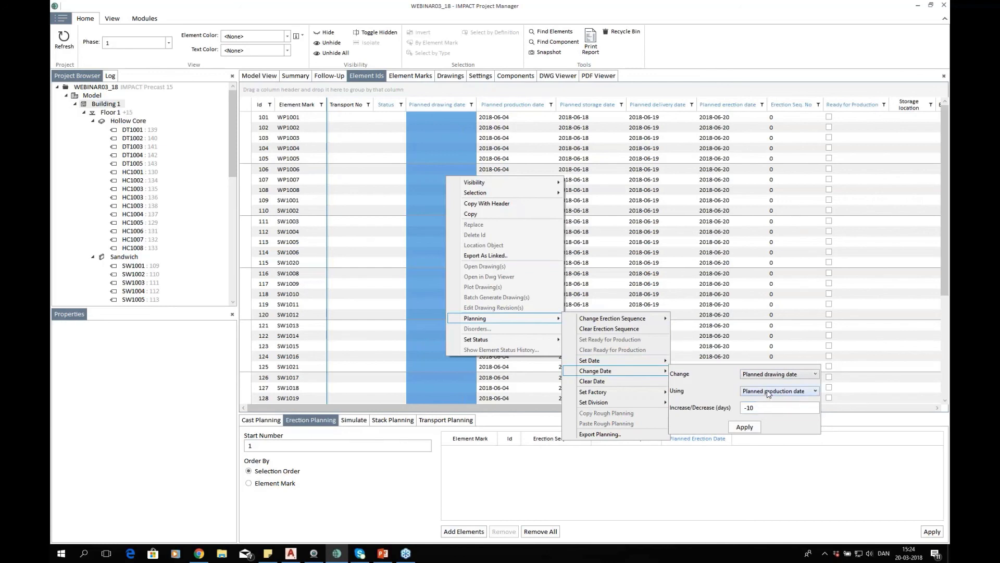
left_click(750, 428)
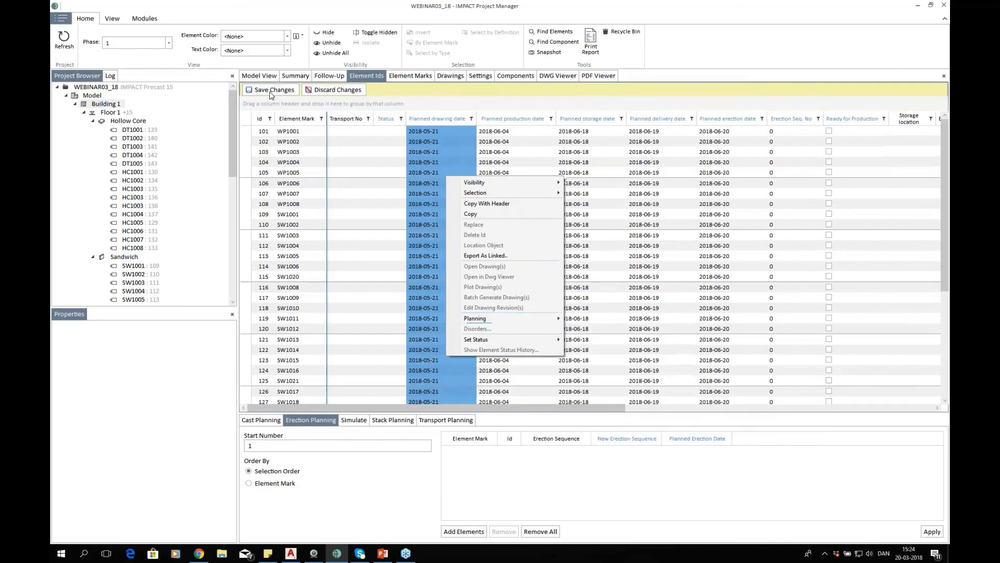
left_click(464, 220)
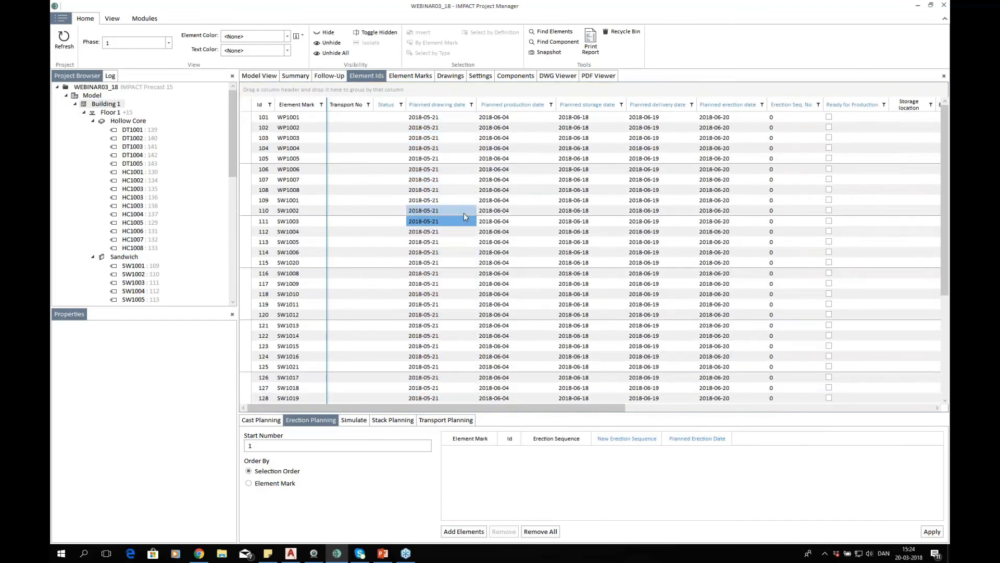
Review the planned dates in the element table and the planning properties of a sandwich wall in the model
scroll(471, 292, "down", 5)
scroll(471, 298, "up", 5)
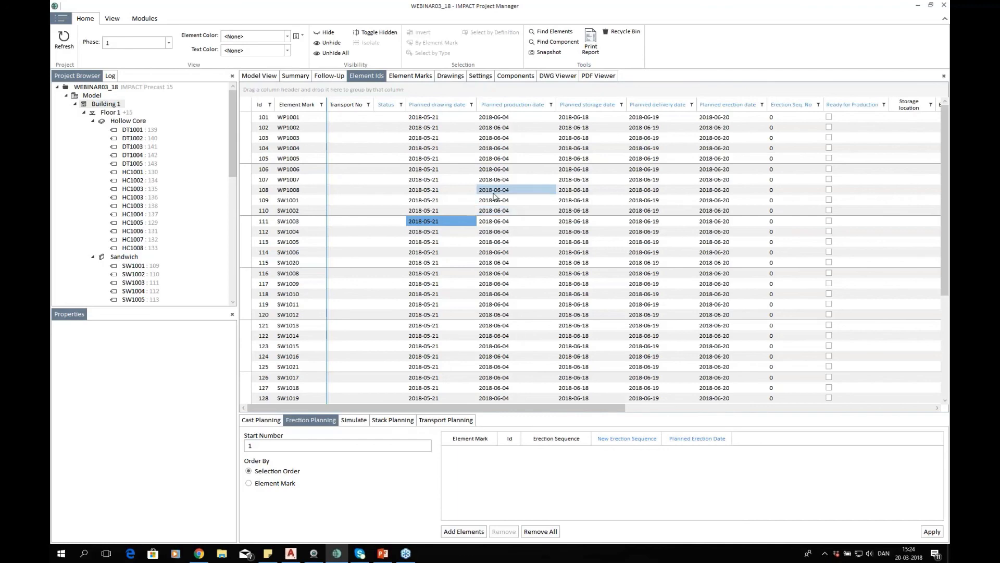
scroll(437, 163, "down", 5)
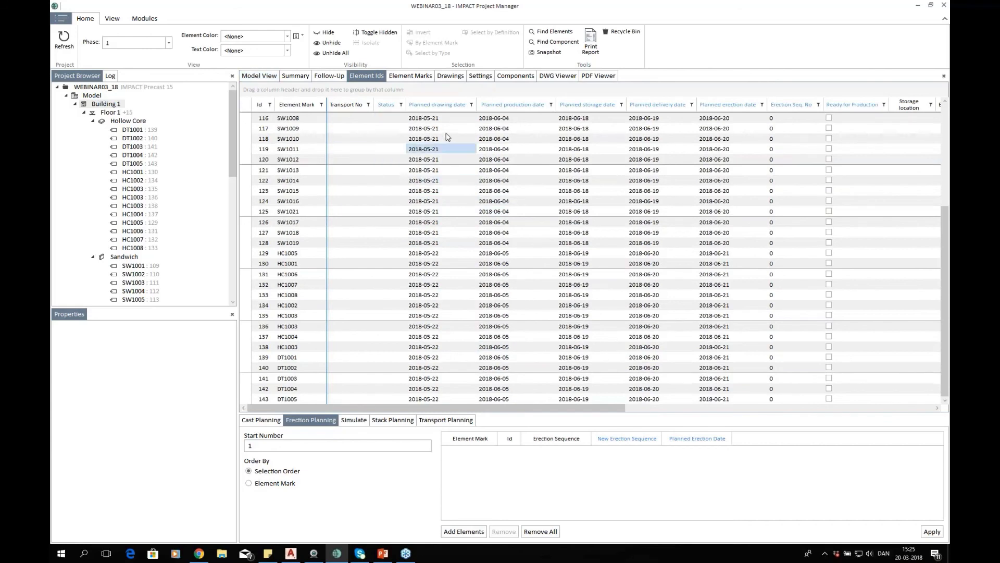
scroll(445, 164, "up", 5)
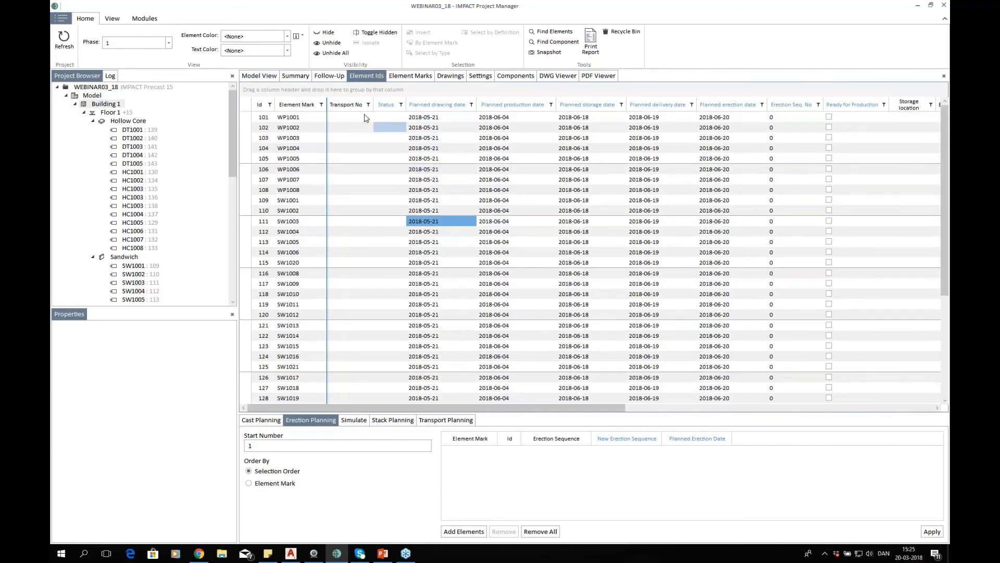
left_click(259, 75)
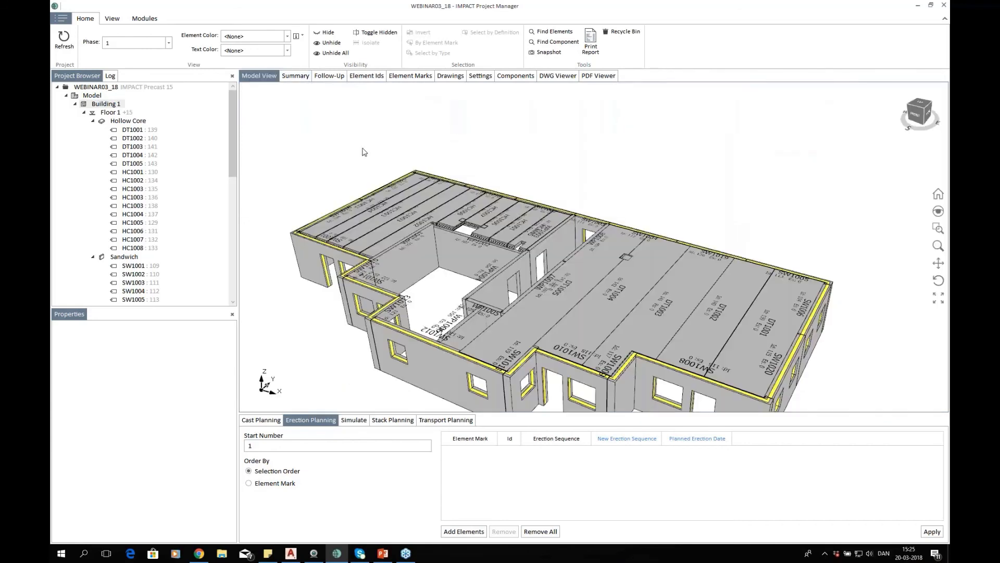
left_click(373, 287)
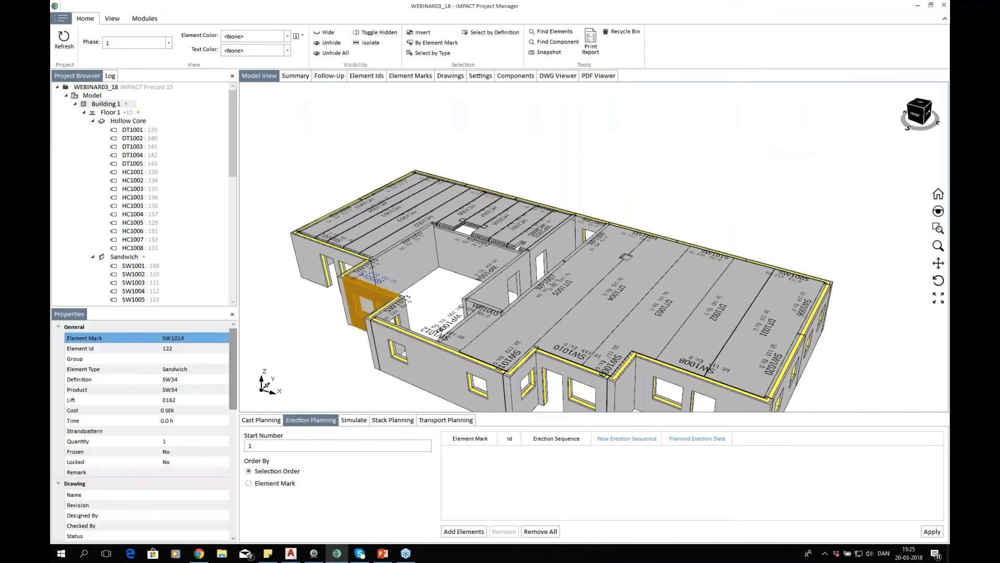
scroll(227, 498, "down", 10)
scroll(227, 499, "down", 2)
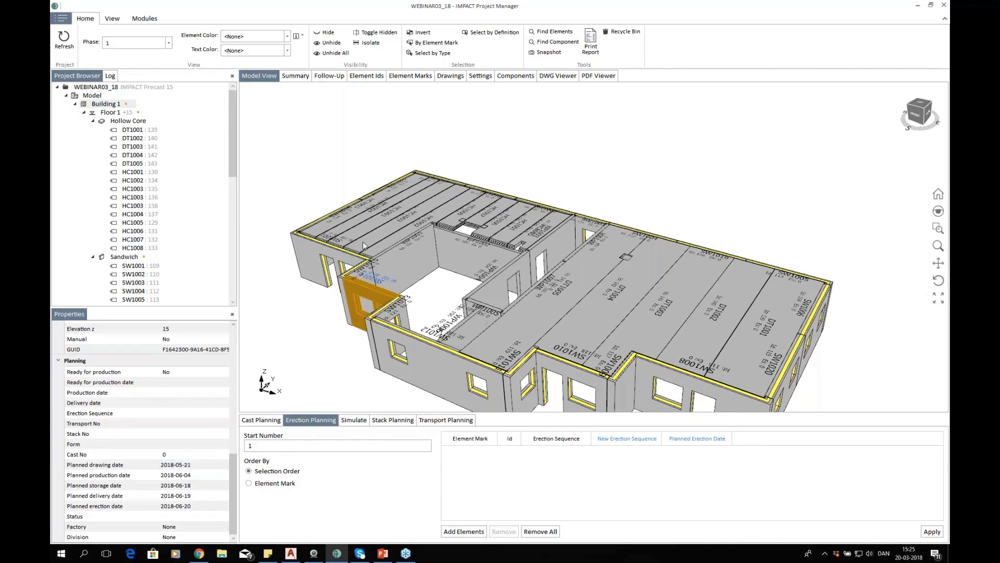
Display only the Sandwich walls in the model and element table, then show the whole building again
left_click(124, 257)
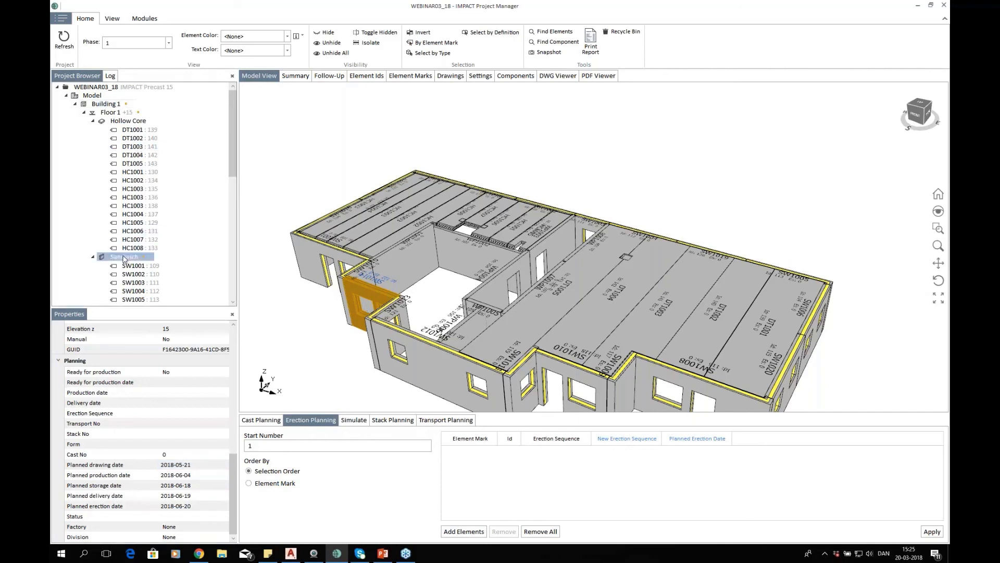
double_click(124, 258)
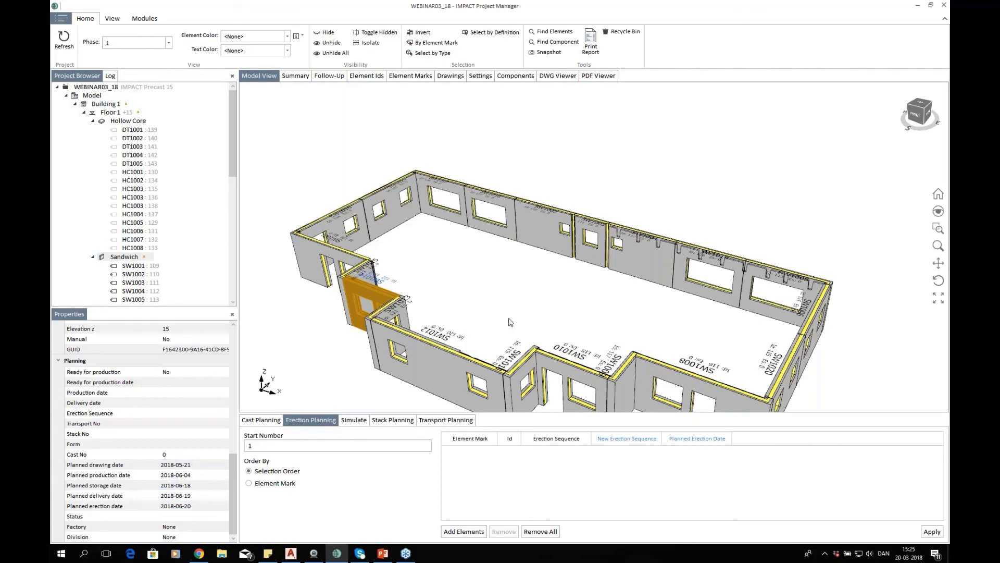
left_click(508, 282)
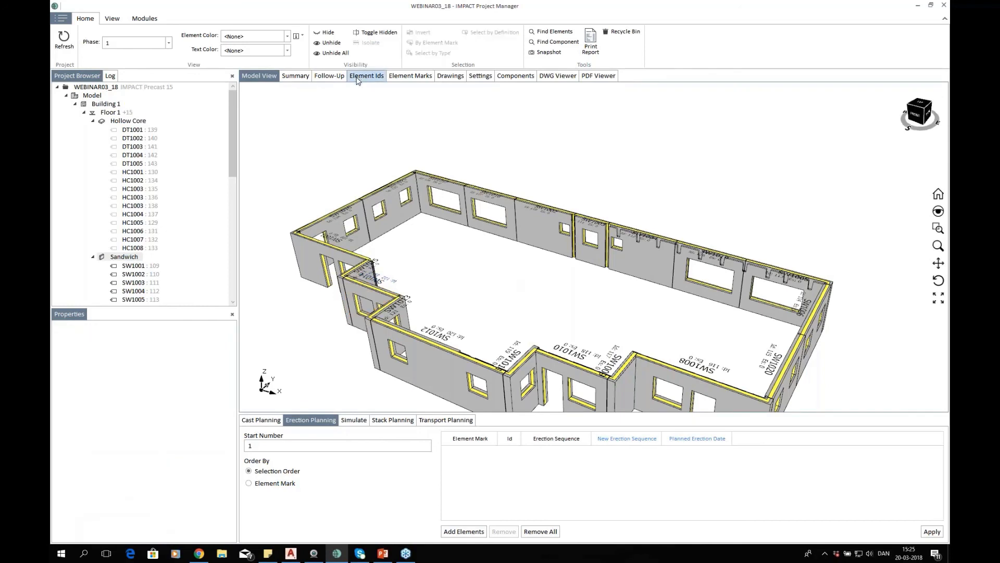
left_click(358, 78)
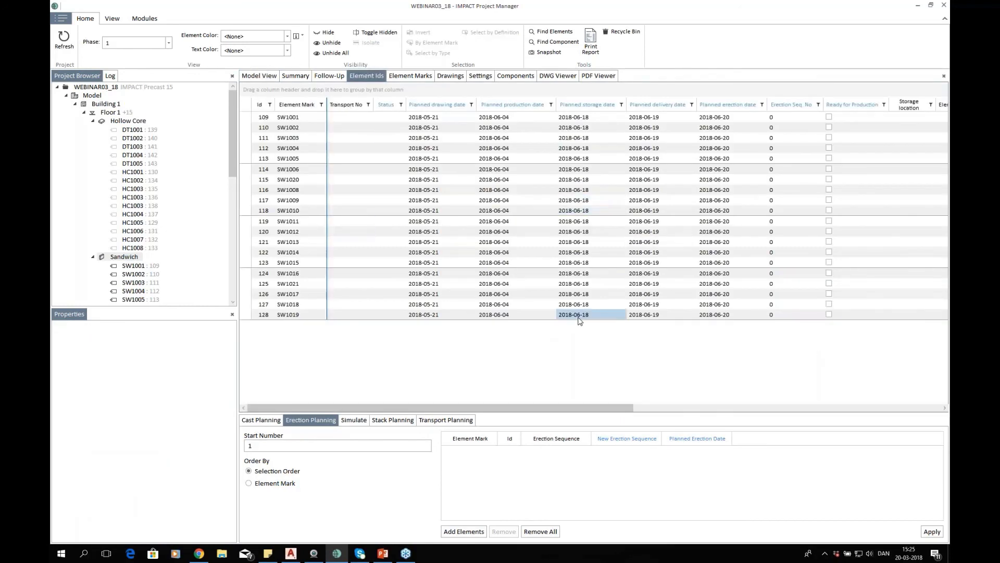
left_click(104, 104)
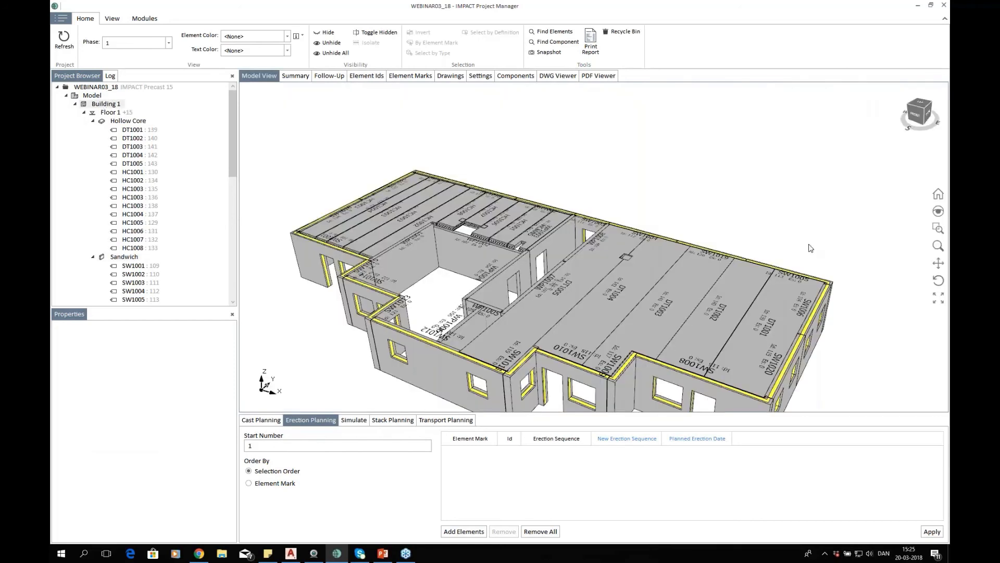
Select all elements in the element table and mark them Ready for Production
left_click(366, 76)
left_click(295, 128)
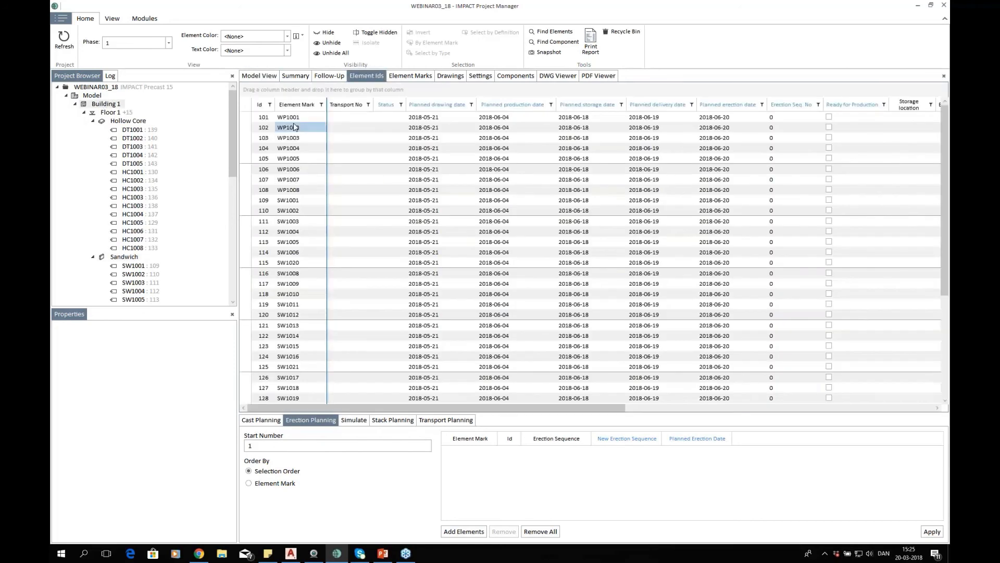
left_click(249, 118)
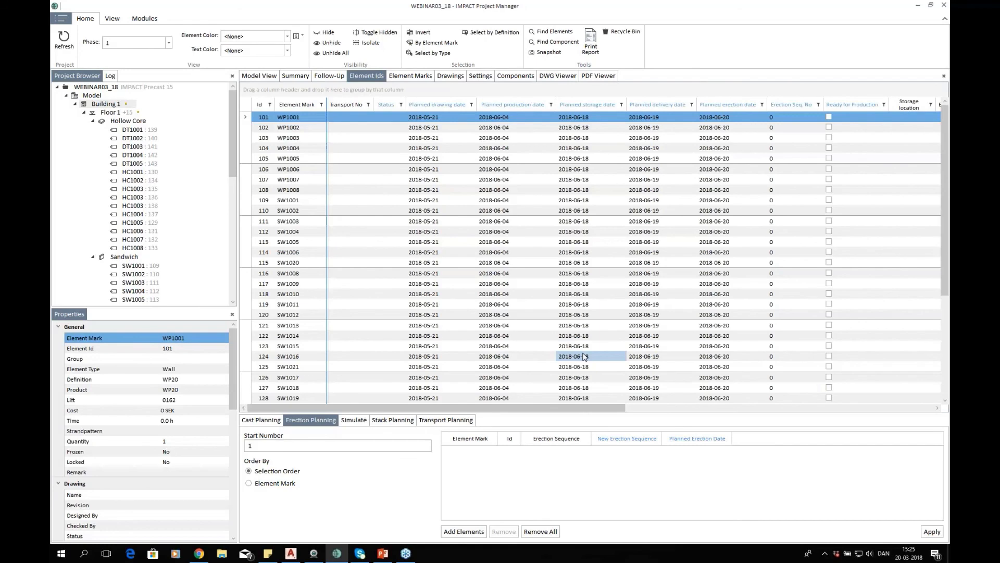
key("ctrl+a")
scroll(875, 234, "down", 5)
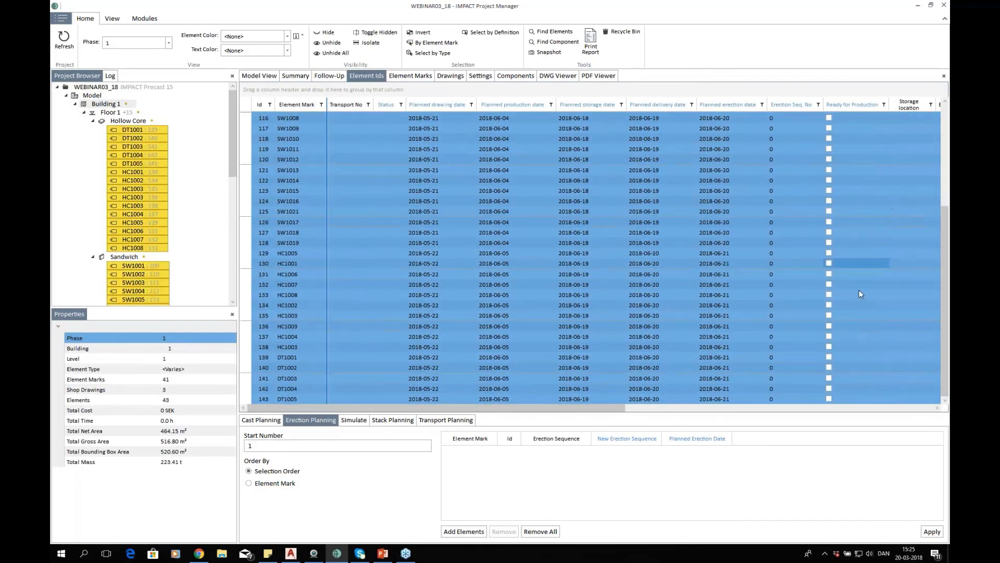
scroll(859, 286, "up", 5)
right_click(868, 149)
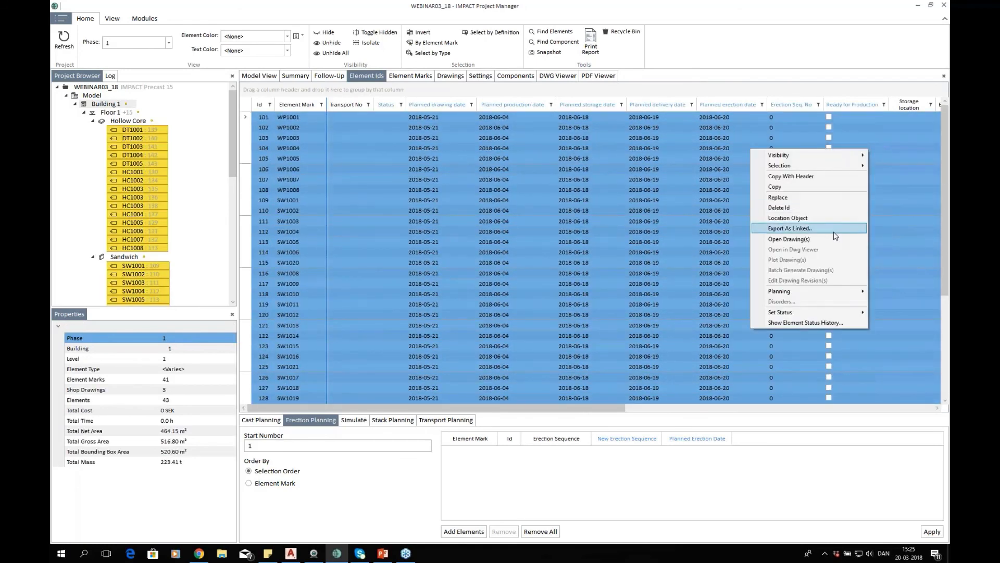
mouse_move(823, 291)
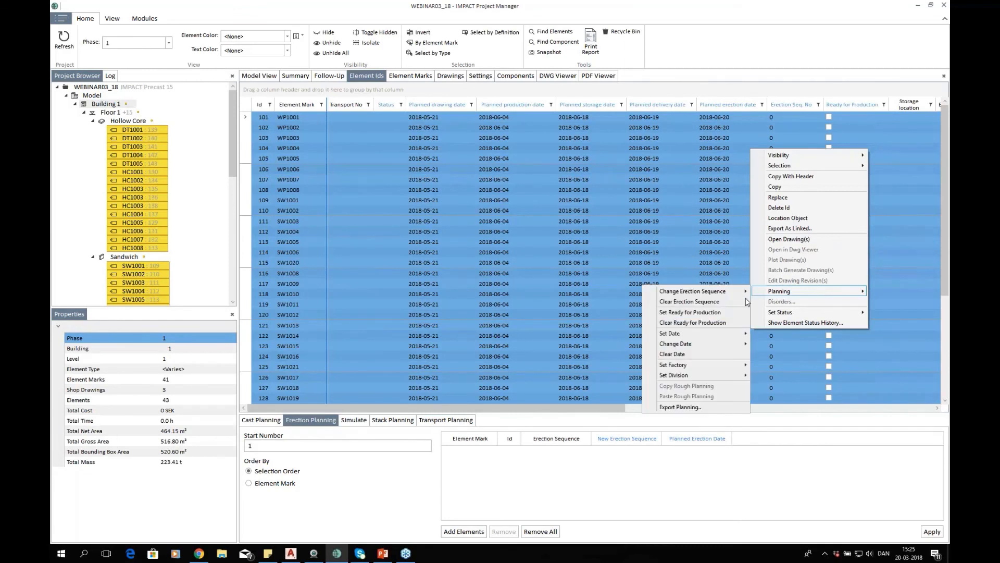
left_click(706, 313)
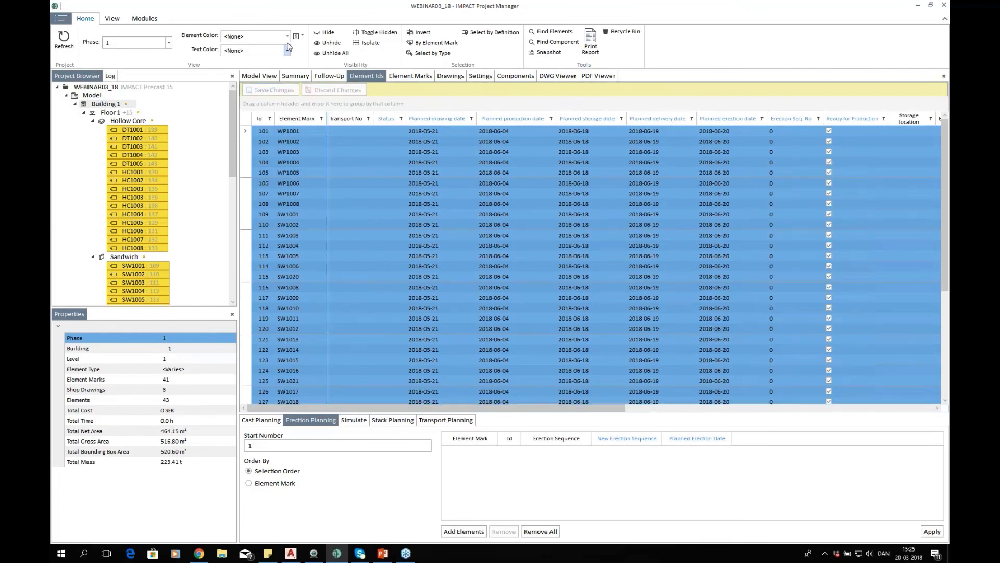
Colour the elements in the model view by their Ready for Production status
left_click(258, 76)
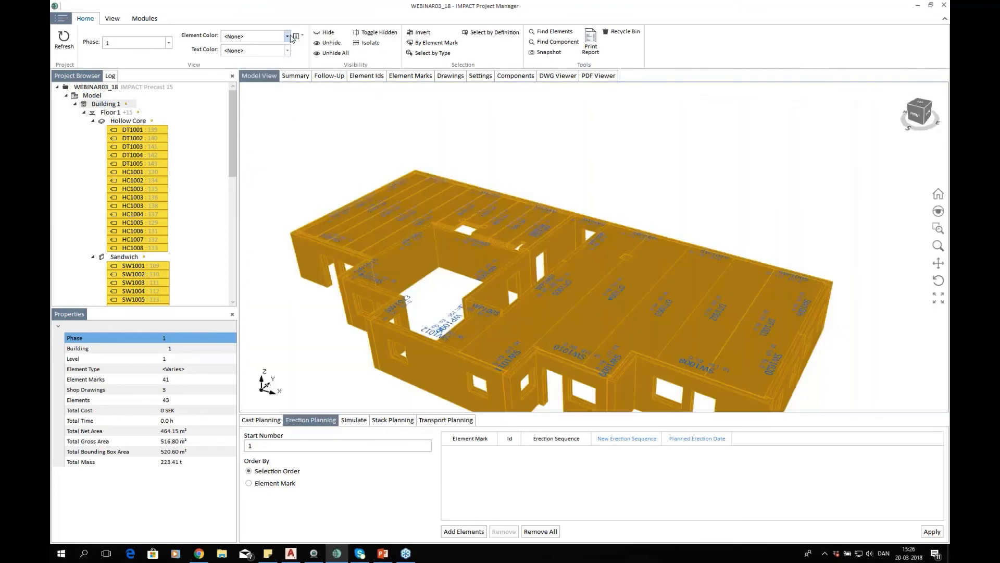
left_click(289, 136)
scroll(535, 313, "down", 2)
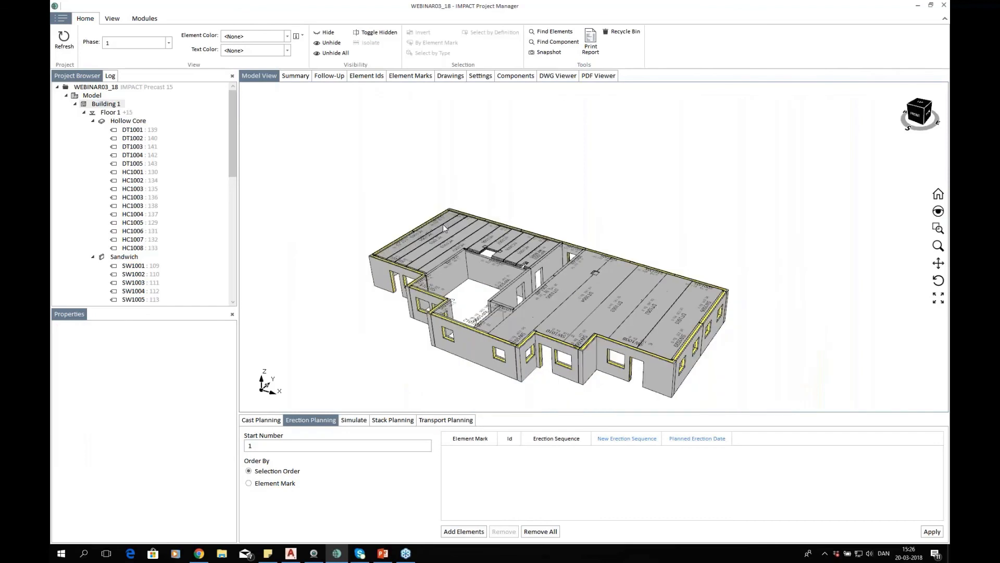
left_click(287, 36)
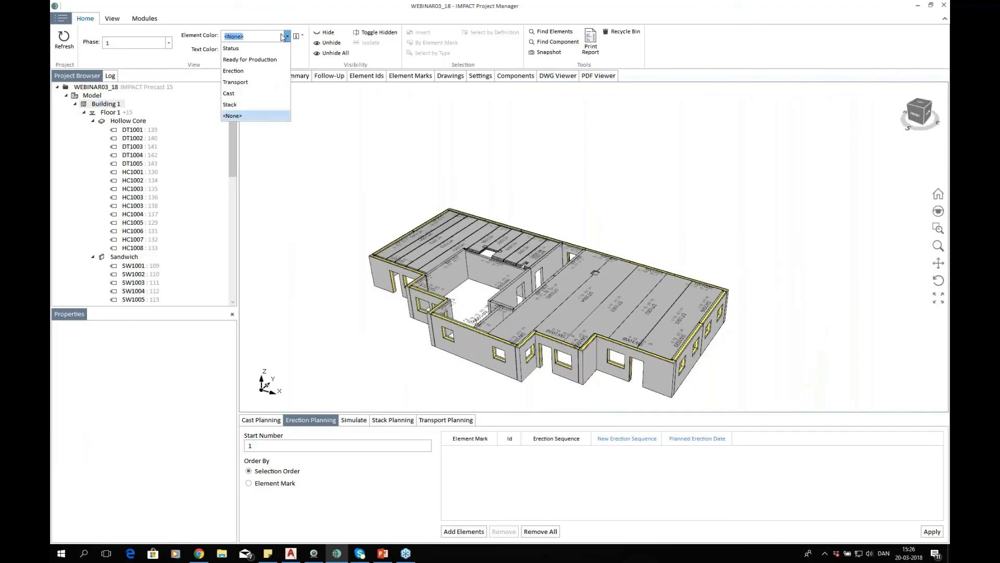
left_click(246, 61)
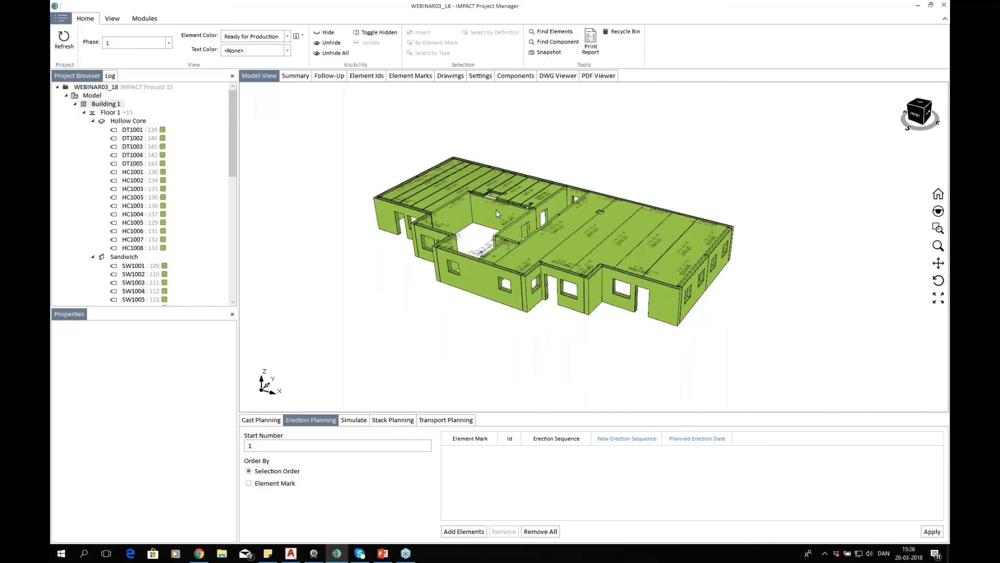
Copy Floor 1 and its elements to Floor 2 of Building 1, phase 1, raising element marks and drawing numbers by 1000 and copying shop drawings
left_click(93, 121)
left_click(96, 129)
left_click(94, 129)
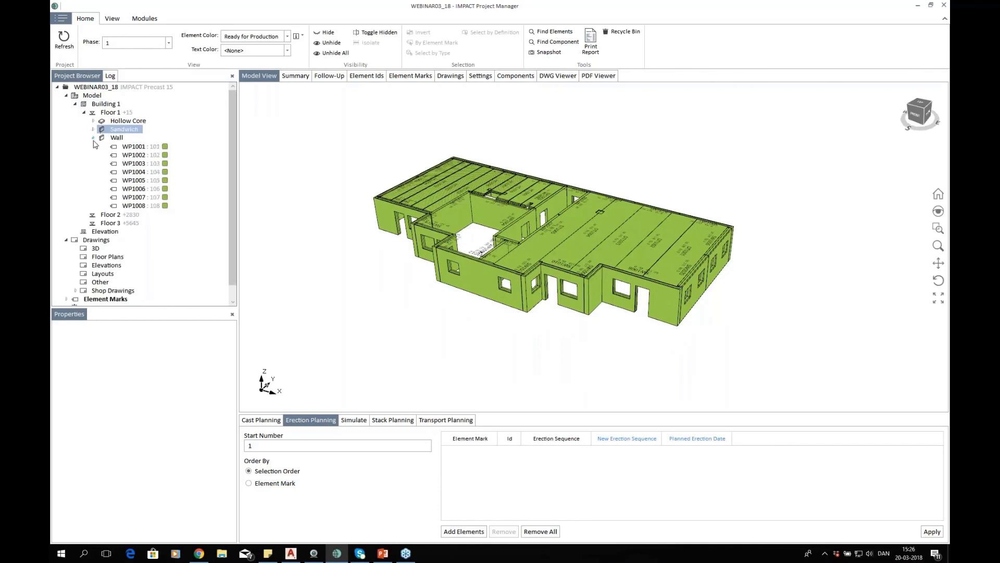
left_click(94, 138)
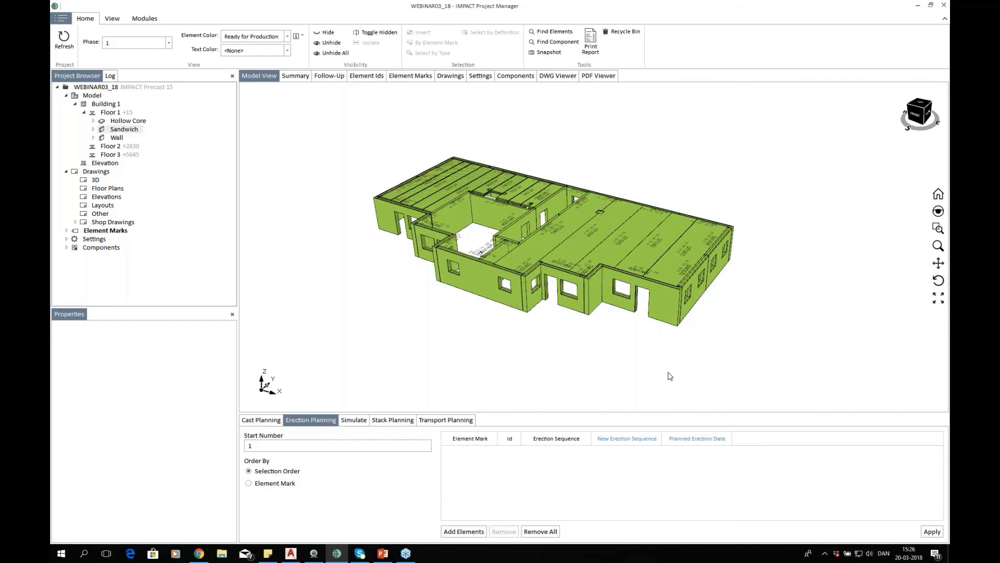
left_click_drag(776, 137, 693, 166)
left_click(111, 121)
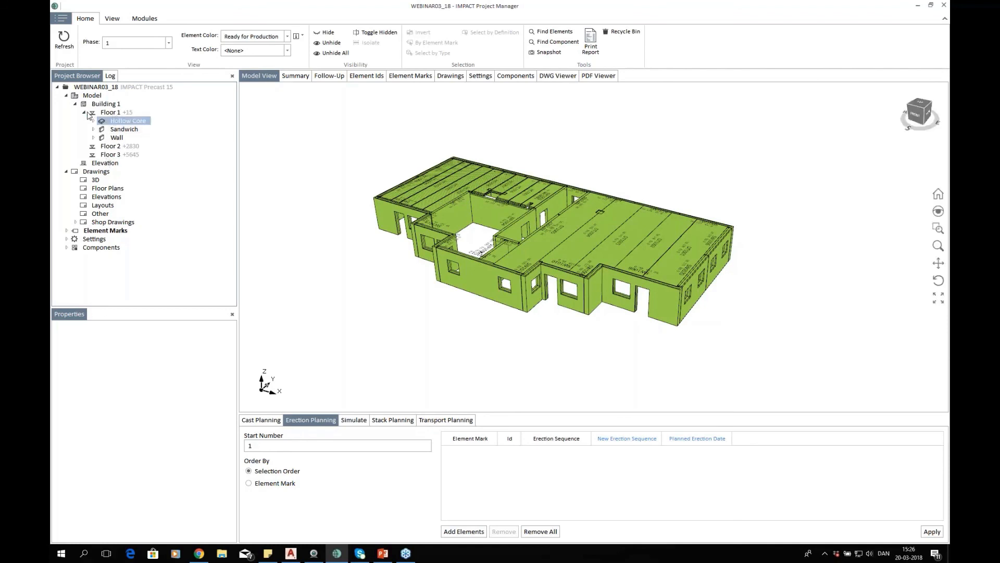
right_click(118, 115)
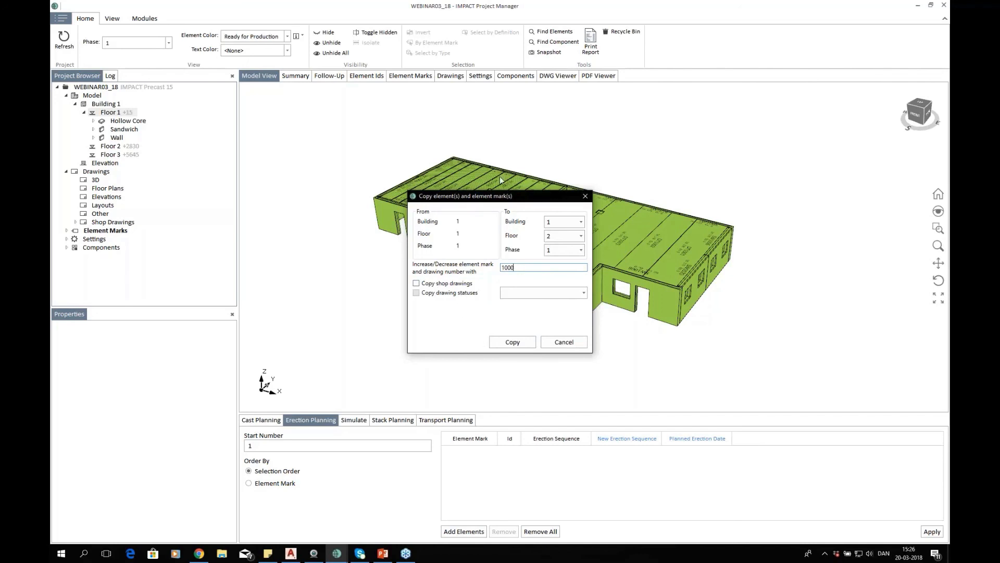
left_click_drag(495, 199, 512, 159)
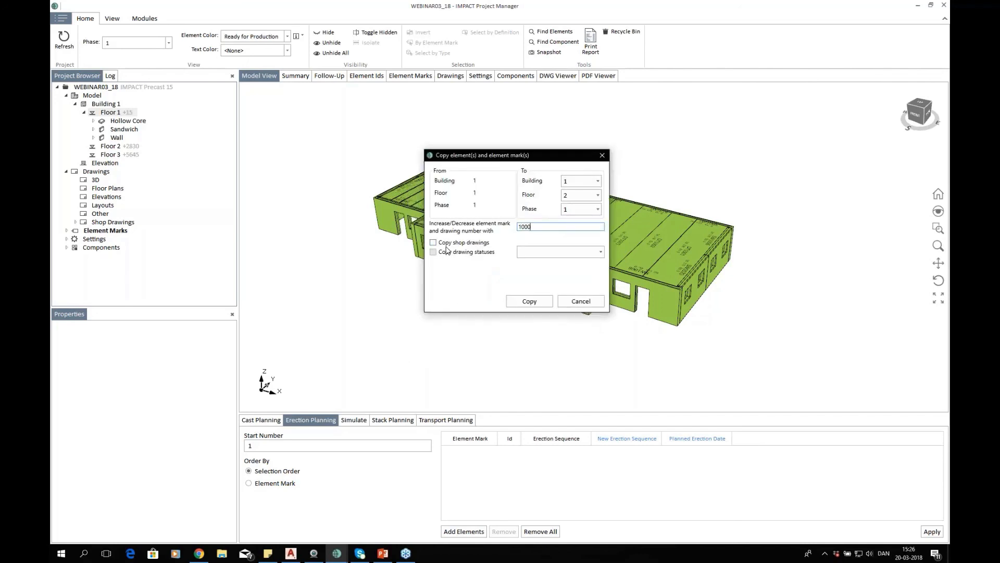
left_click(450, 243)
left_click(529, 303)
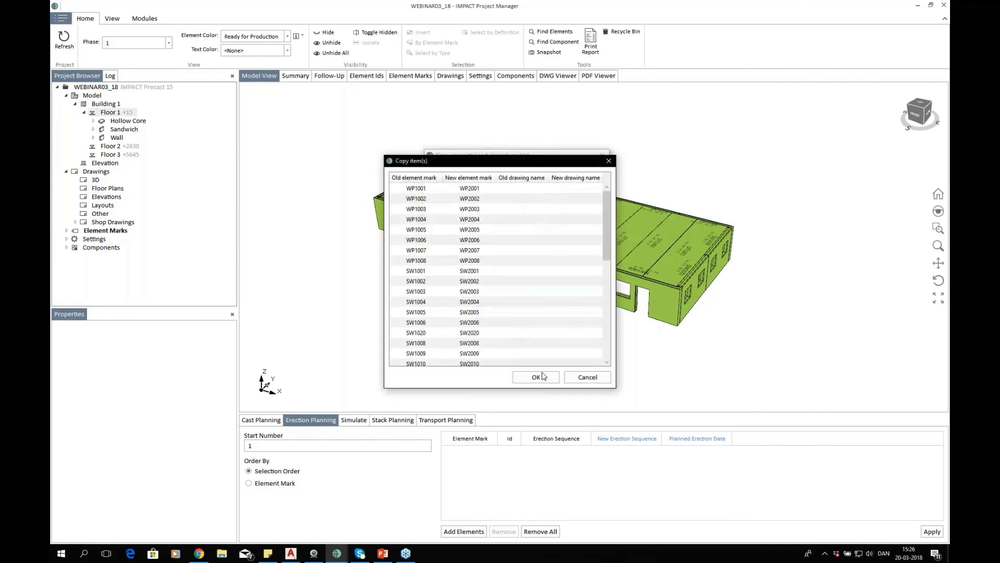
left_click(537, 376)
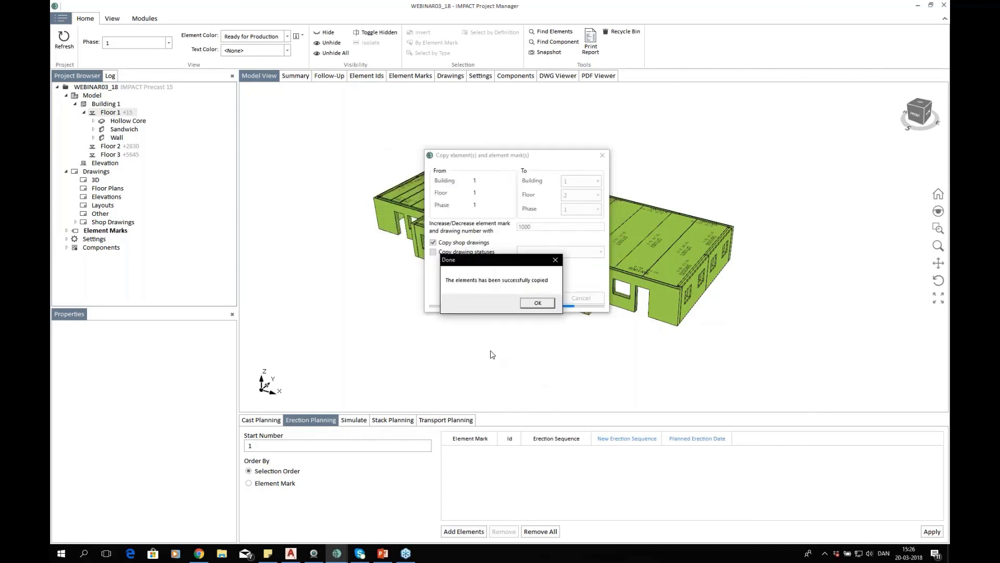
left_click(537, 304)
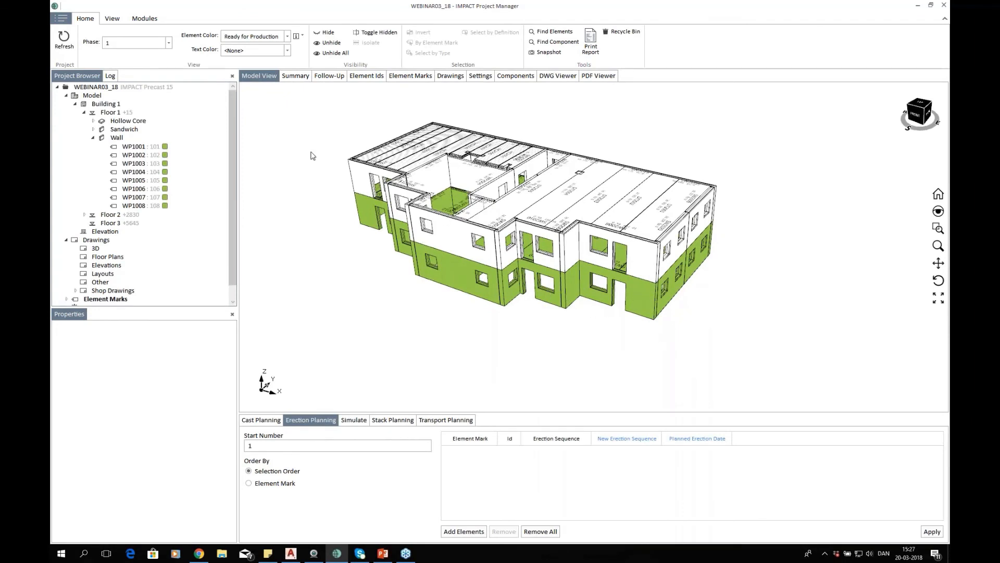
left_click(115, 113)
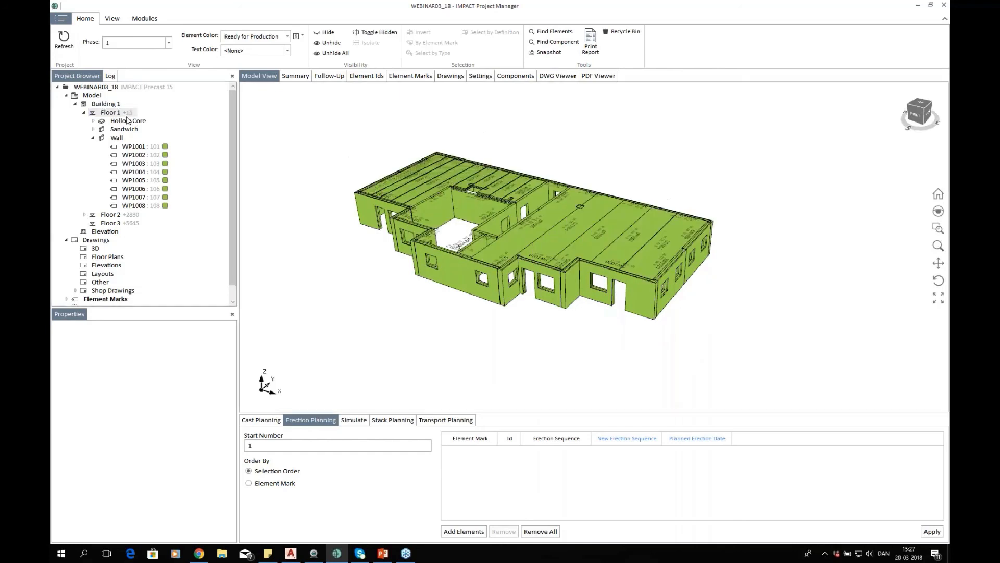